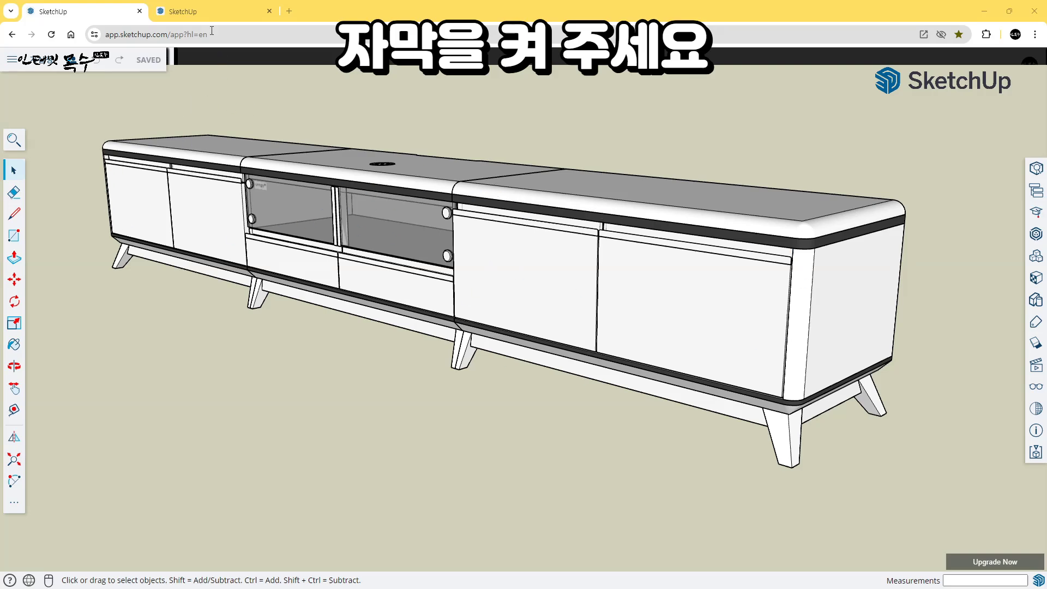
- Compare the finished long three-unit TV cabinet model with the single-unit one in the other browser tab
{"action": "left_click", "coordinate": [209, 12]}
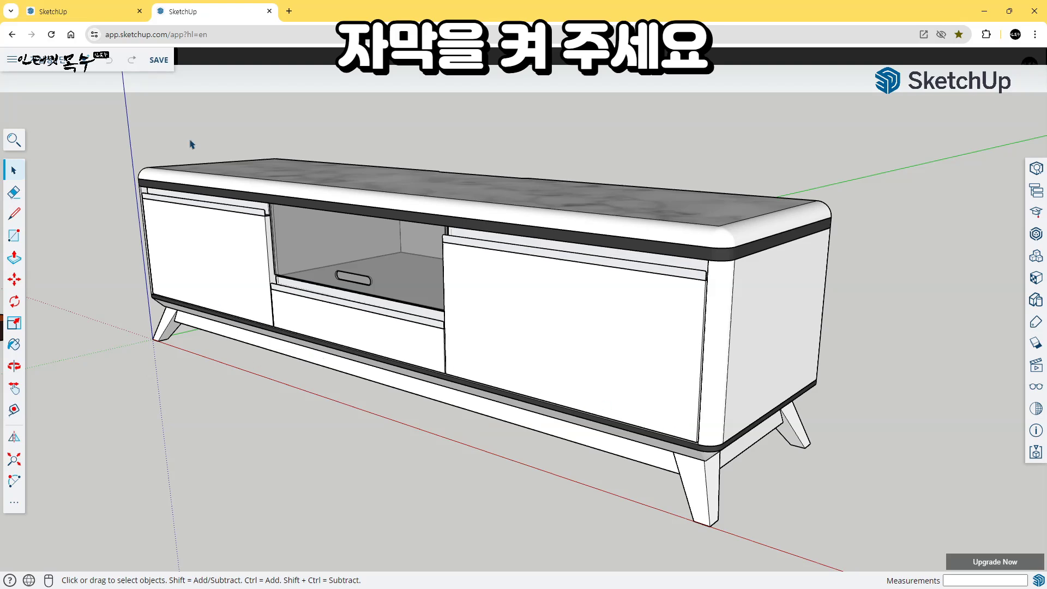
{"action": "left_click", "coordinate": [79, 7]}
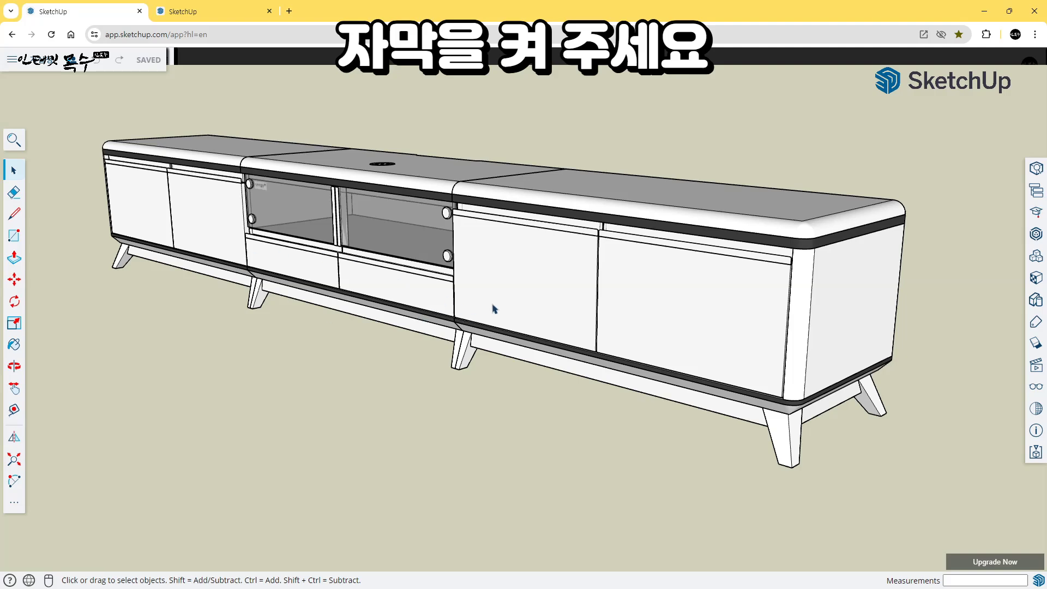
{"action": "left_click", "coordinate": [196, 12]}
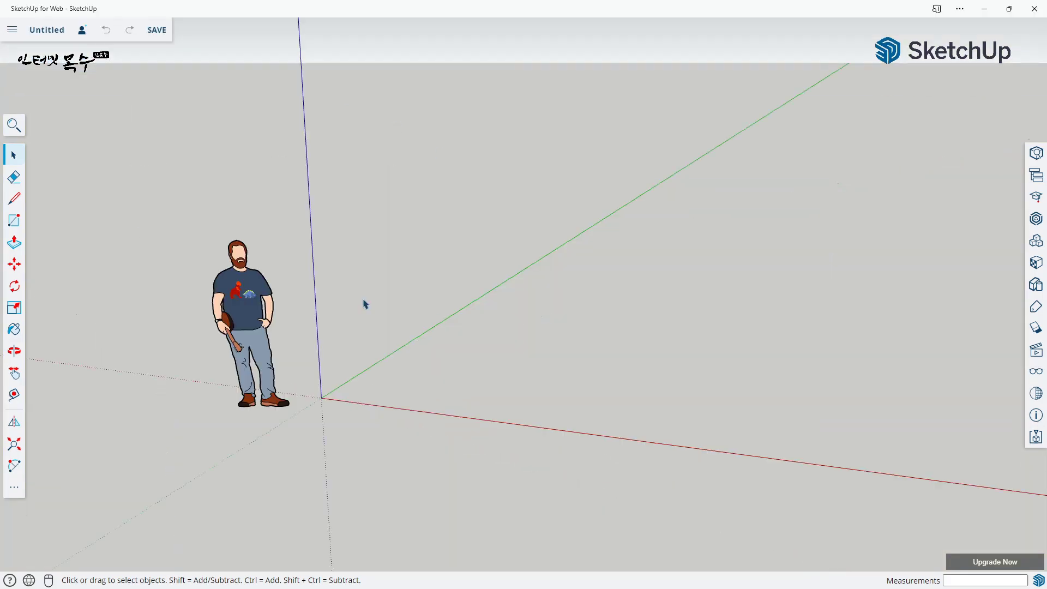
- Draw an 1800 x 430 mm rectangle on the ground plane, starting at the origin
{"action": "scroll", "coordinate": [444, 293], "scroll_direction": "up", "scroll_amount": 3}
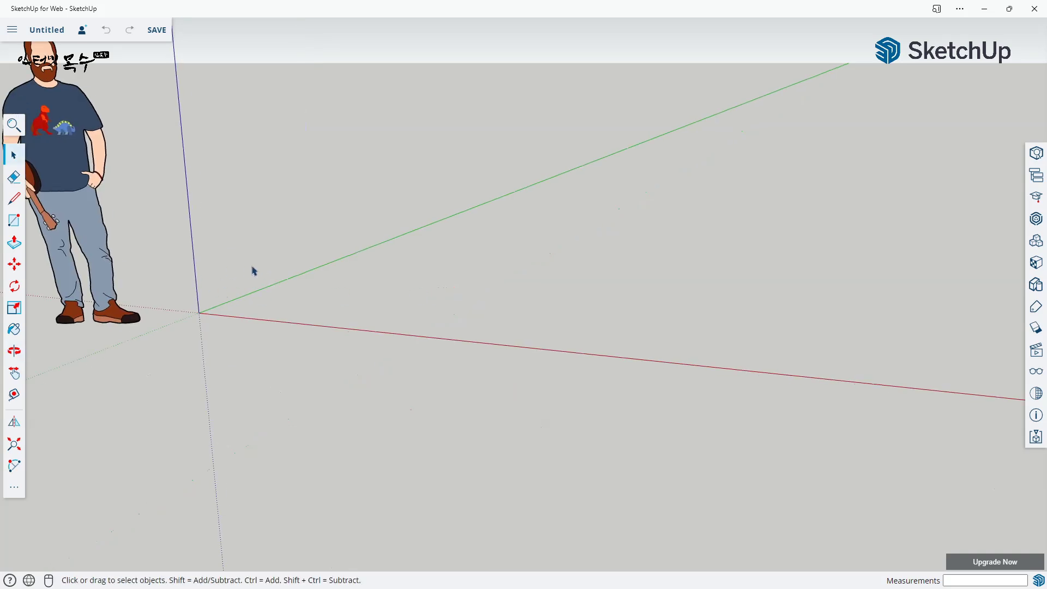
{"action": "key", "text": "r"}
{"action": "left_click", "coordinate": [198, 313]}
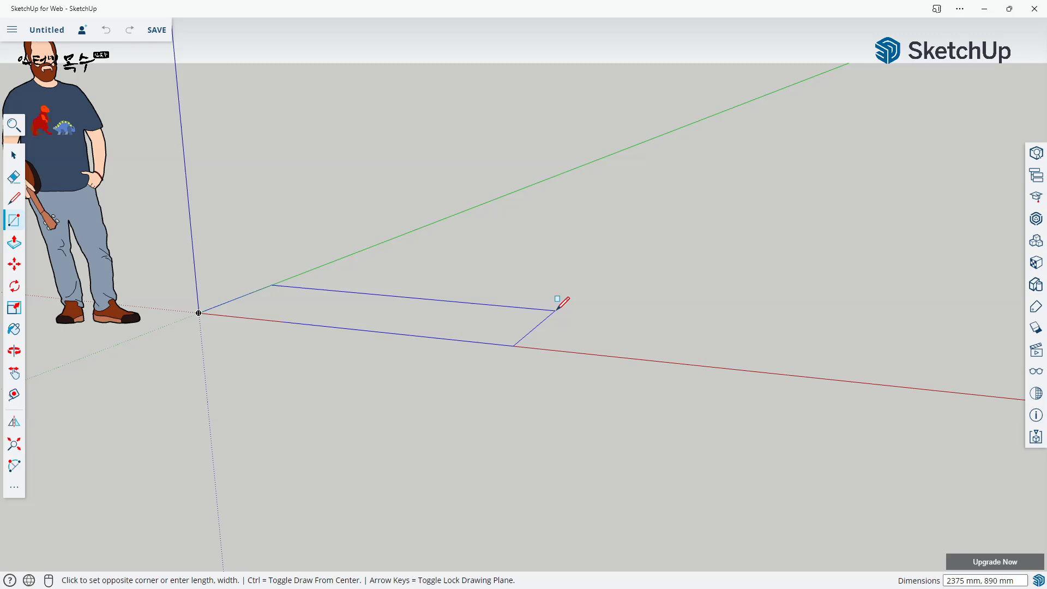
{"action": "type", "text": "1800,430"}
{"action": "key", "text": "Return"}
- Push/Pull the rectangle upward 400 mm into a box
{"action": "scroll", "coordinate": [262, 302], "scroll_direction": "up", "scroll_amount": 3}
{"action": "key", "text": "p"}
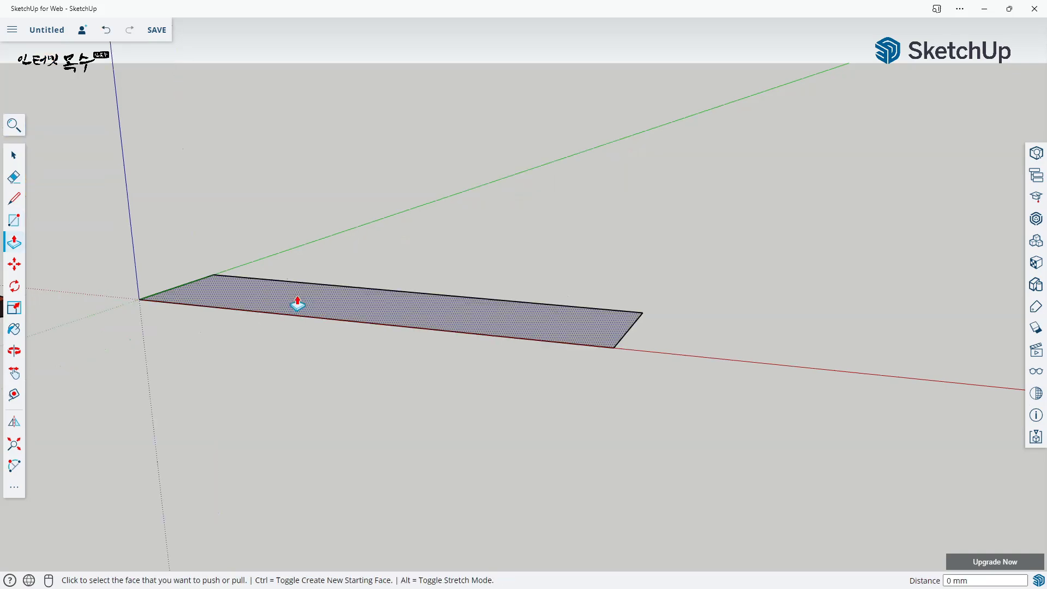
{"action": "left_click", "coordinate": [297, 301]}
{"action": "left_click", "coordinate": [283, 222]}
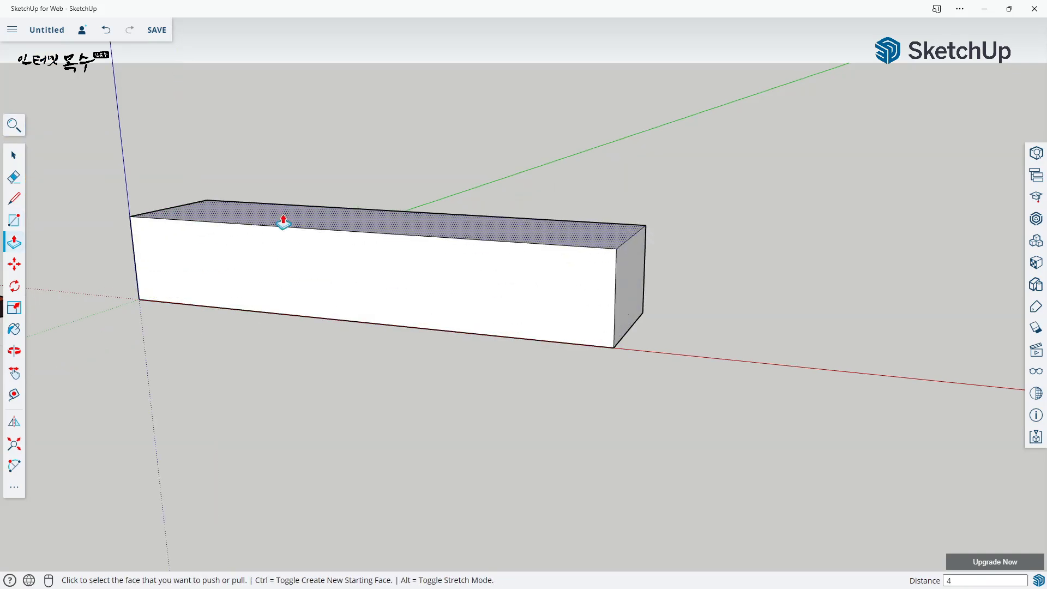
{"action": "left_click", "coordinate": [283, 222]}
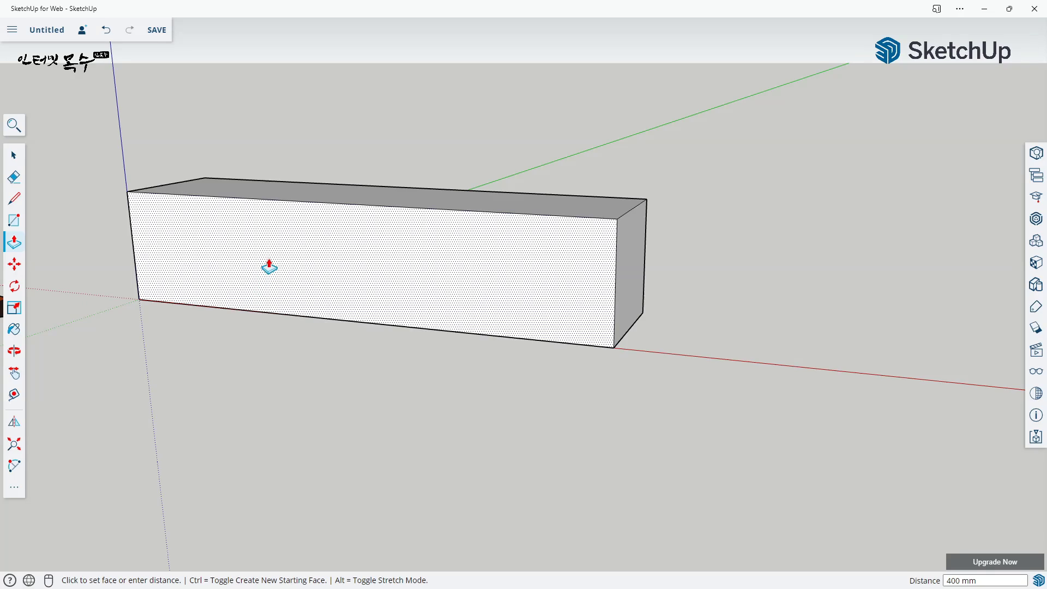
- Delete all the faces of the box so that only its edge wireframe is left
{"action": "key", "text": "space"}
{"action": "left_click", "coordinate": [302, 266]}
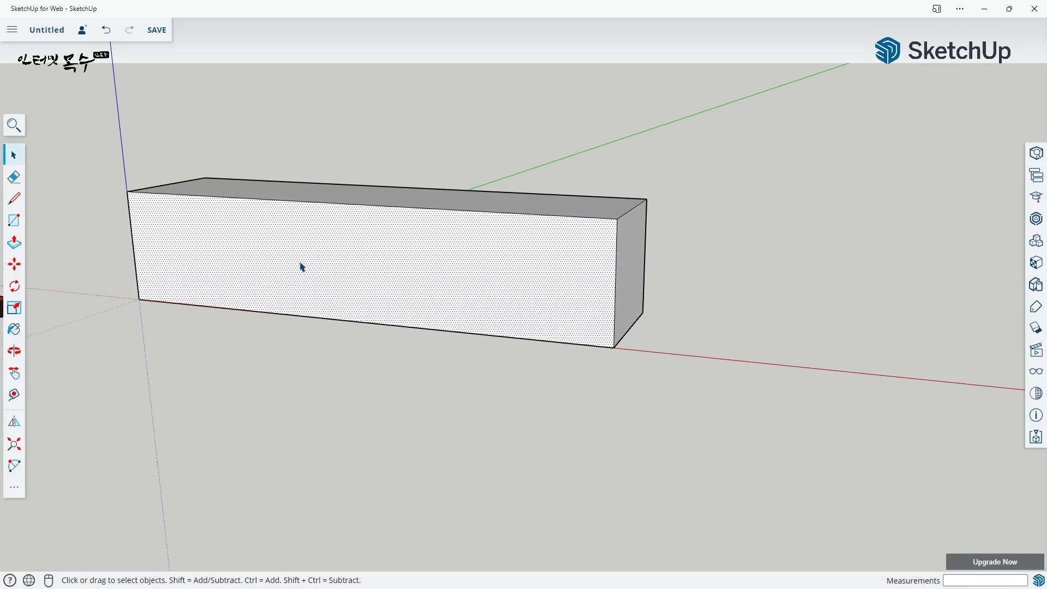
{"action": "key", "text": "Delete"}
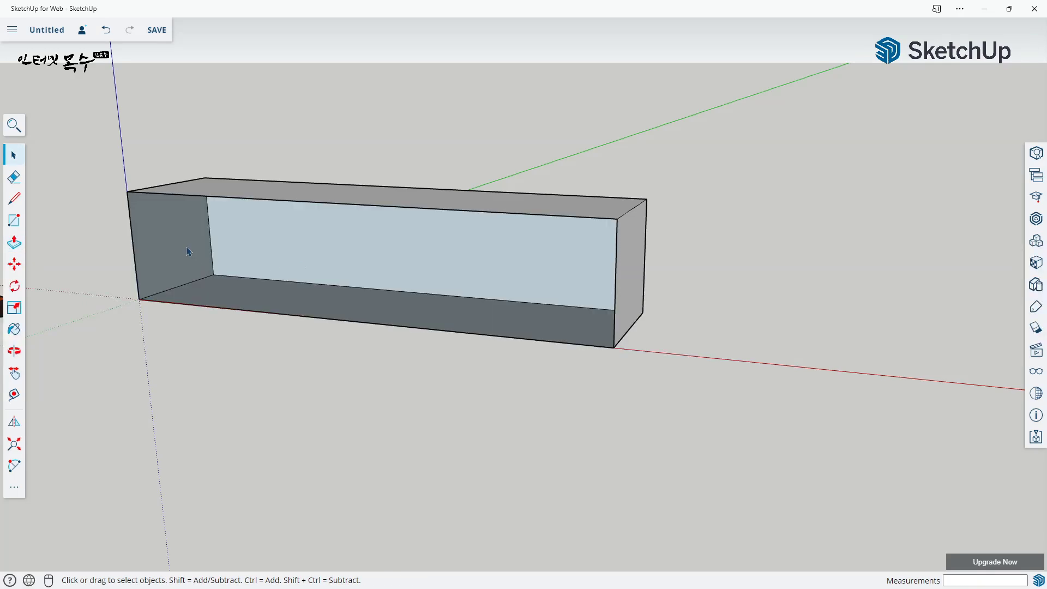
{"action": "key", "text": "Delete"}
{"action": "left_click", "coordinate": [228, 284]}
{"action": "key", "text": "Delete"}
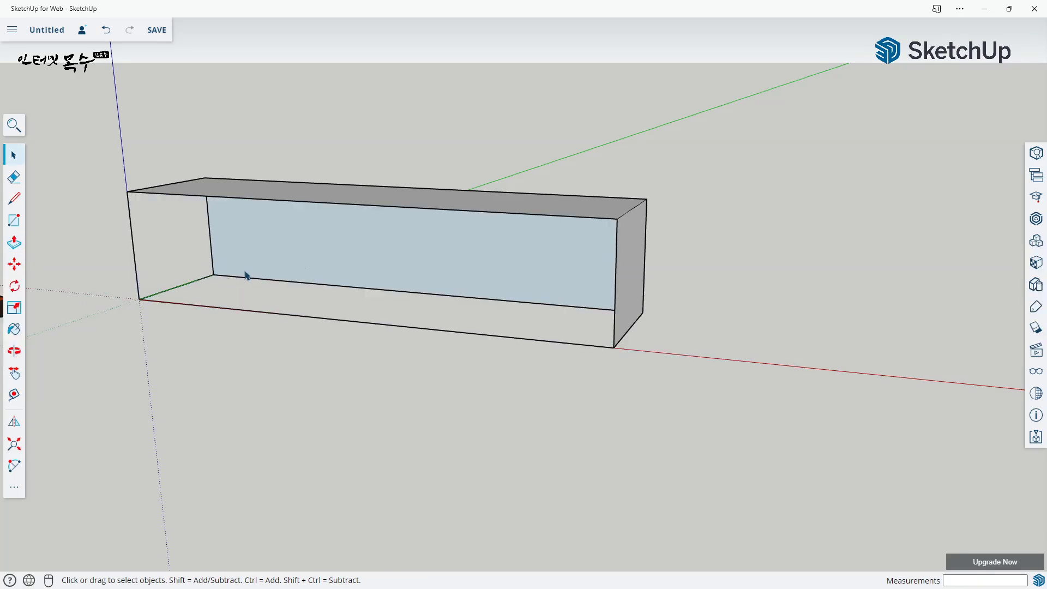
{"action": "left_click", "coordinate": [276, 258]}
{"action": "key", "text": "Delete"}
{"action": "left_click", "coordinate": [629, 273]}
{"action": "key", "text": "Delete"}
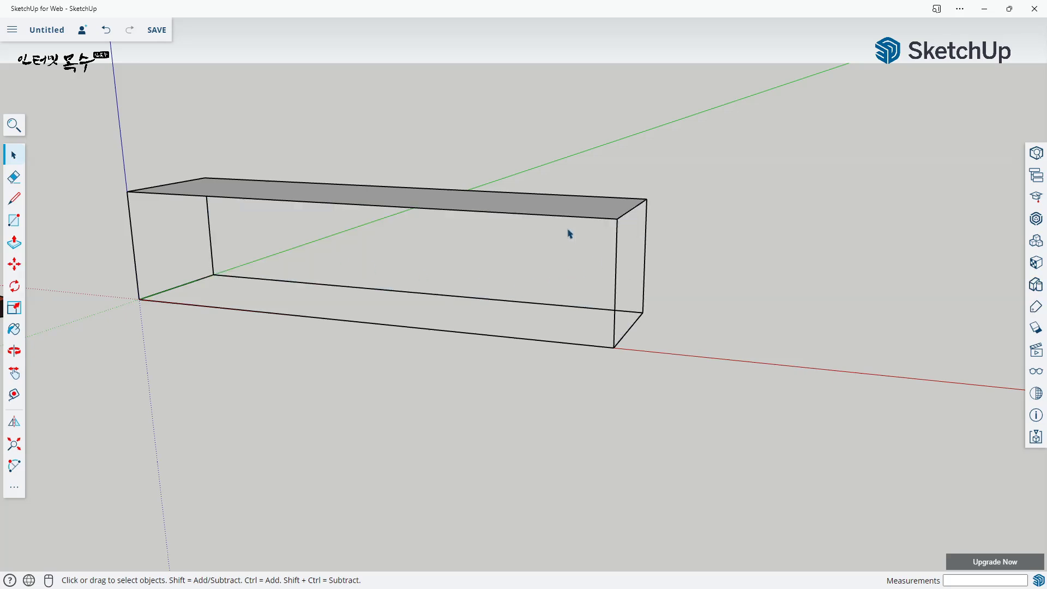
{"action": "left_click", "coordinate": [549, 207]}
{"action": "key", "text": "Delete"}
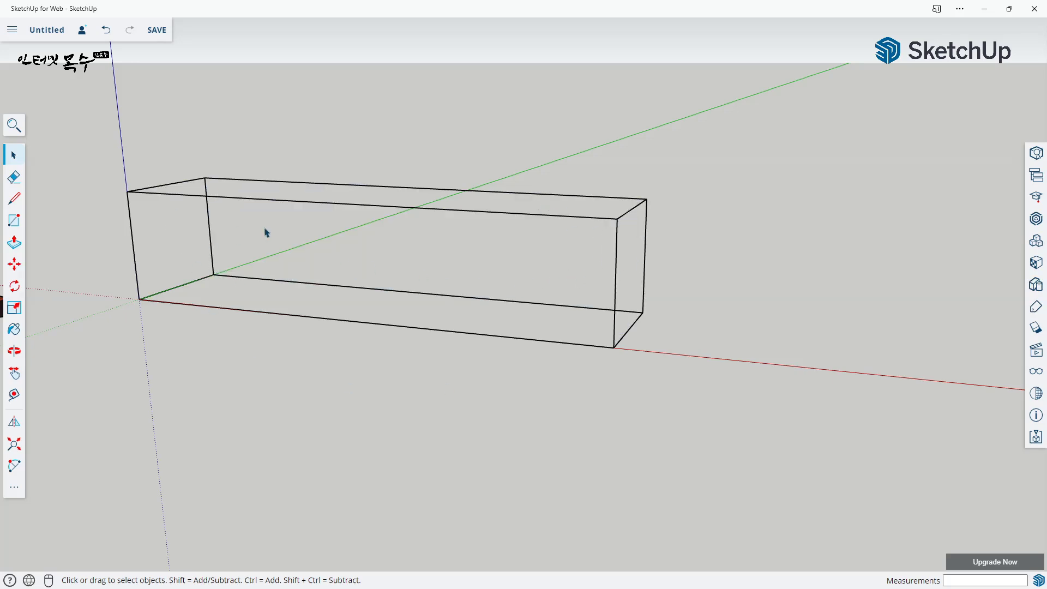
- Copy the four edges of the box end at the origin 600 mm along the red axis
{"action": "left_click", "coordinate": [133, 243]}
{"action": "left_click", "coordinate": [185, 182], "text": "shift"}
{"action": "left_click", "coordinate": [210, 243], "text": "shift"}
{"action": "left_click", "coordinate": [181, 285], "text": "shift"}
{"action": "key", "text": "m"}
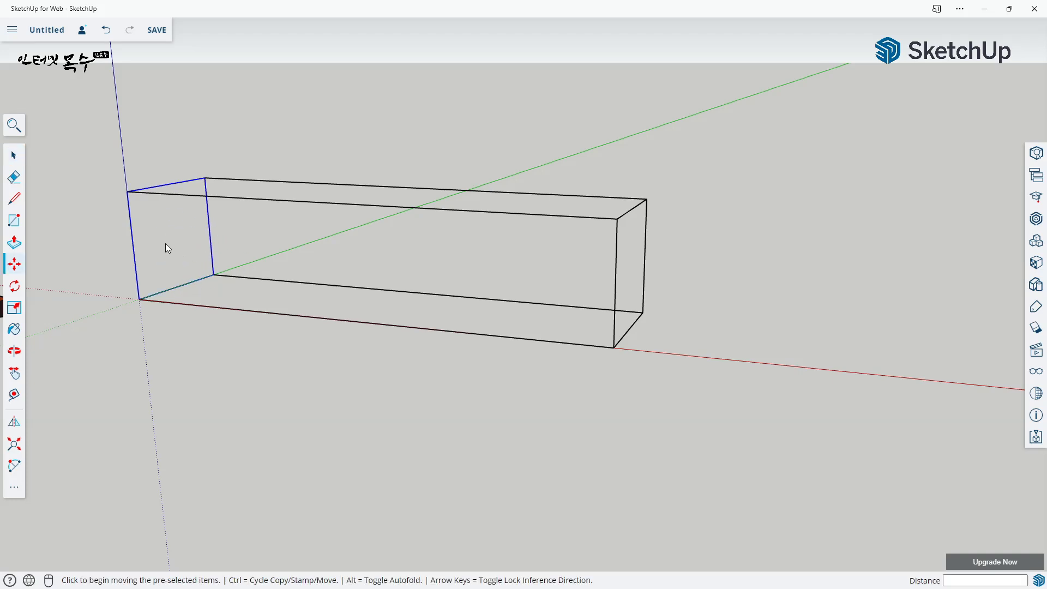
{"action": "left_click", "coordinate": [127, 193]}
{"action": "key", "text": "ctrl"}
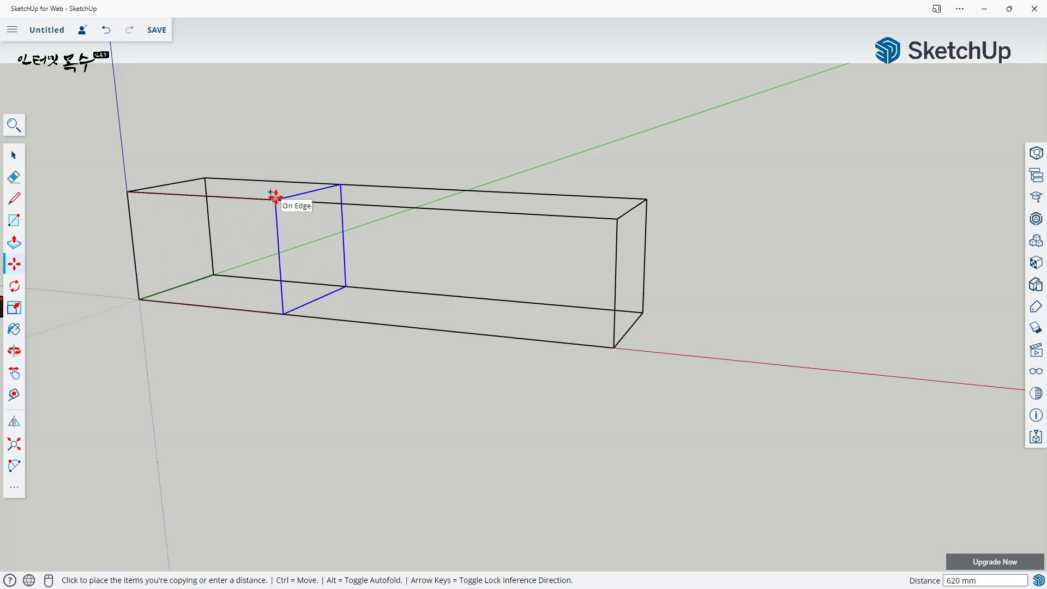
{"action": "type", "text": "600"}
{"action": "key", "text": "Return"}
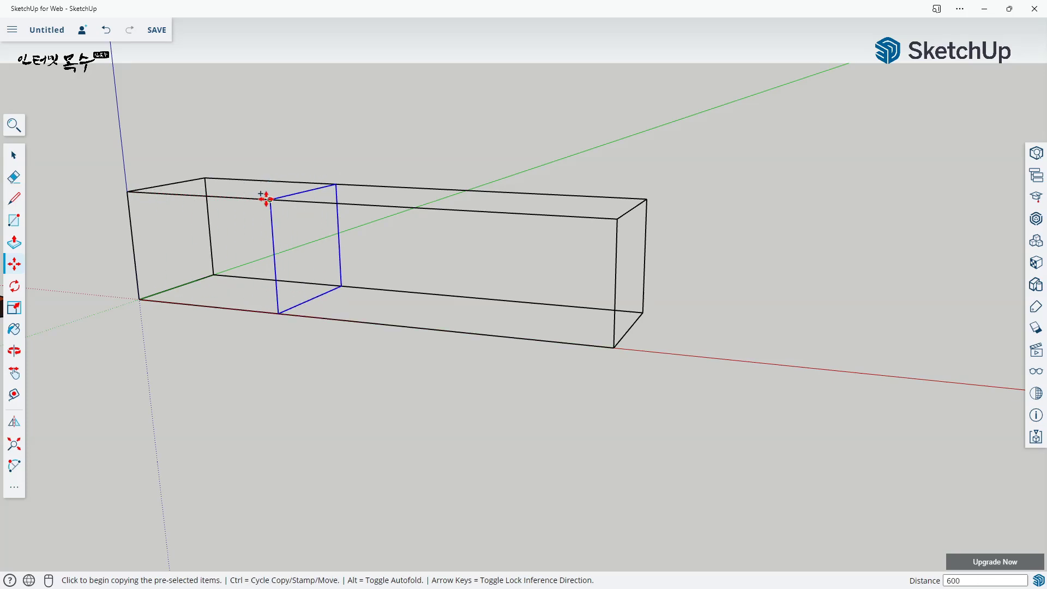
- Copy the divider edge loop another 600 mm along the box to mark the third section
{"action": "left_click", "coordinate": [270, 200]}
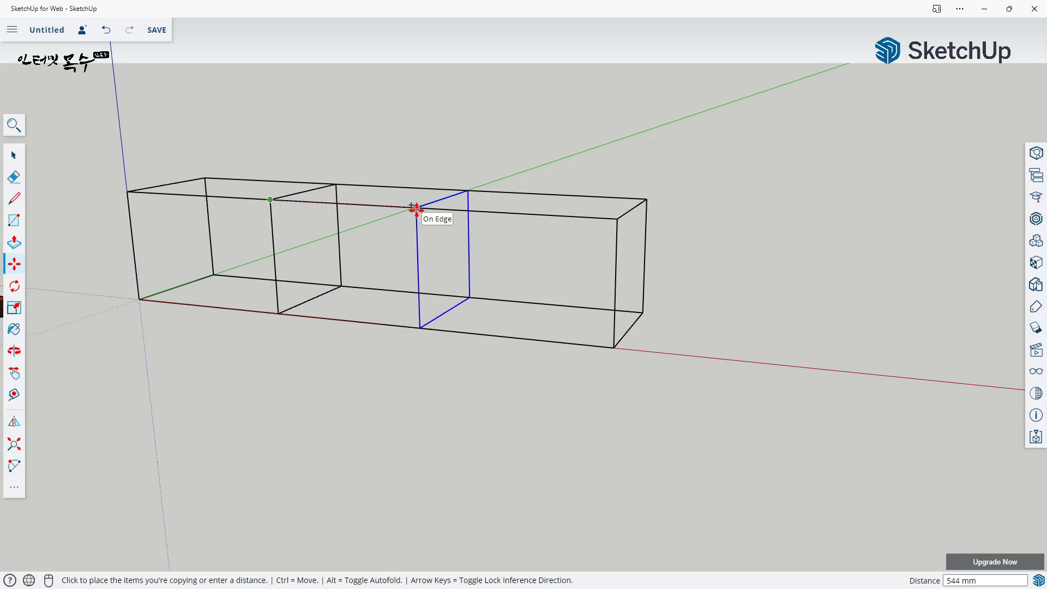
{"action": "type", "text": "600"}
{"action": "key", "text": "Return"}
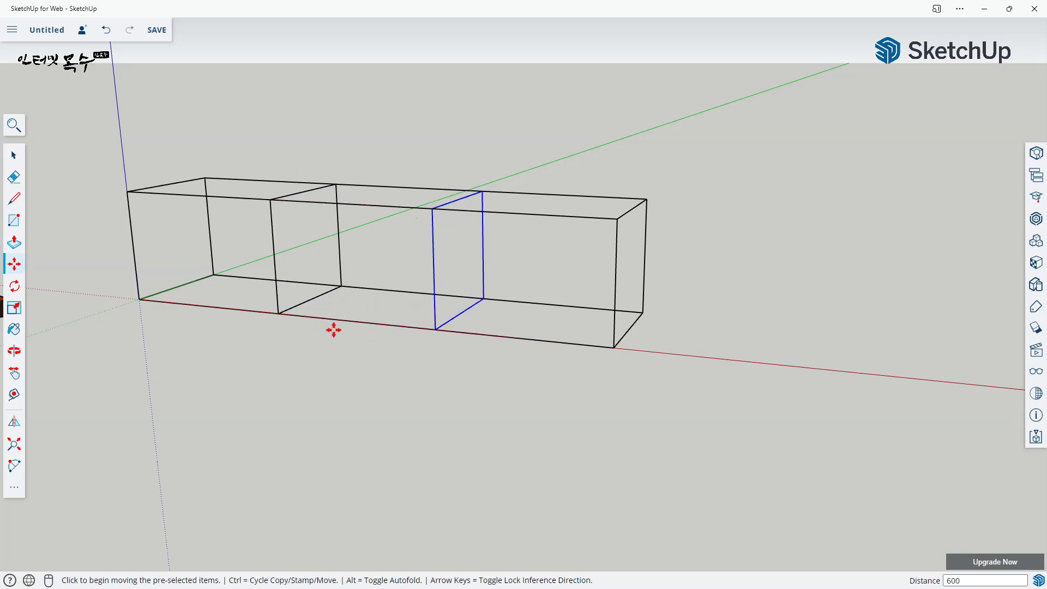
{"action": "key", "text": "space"}
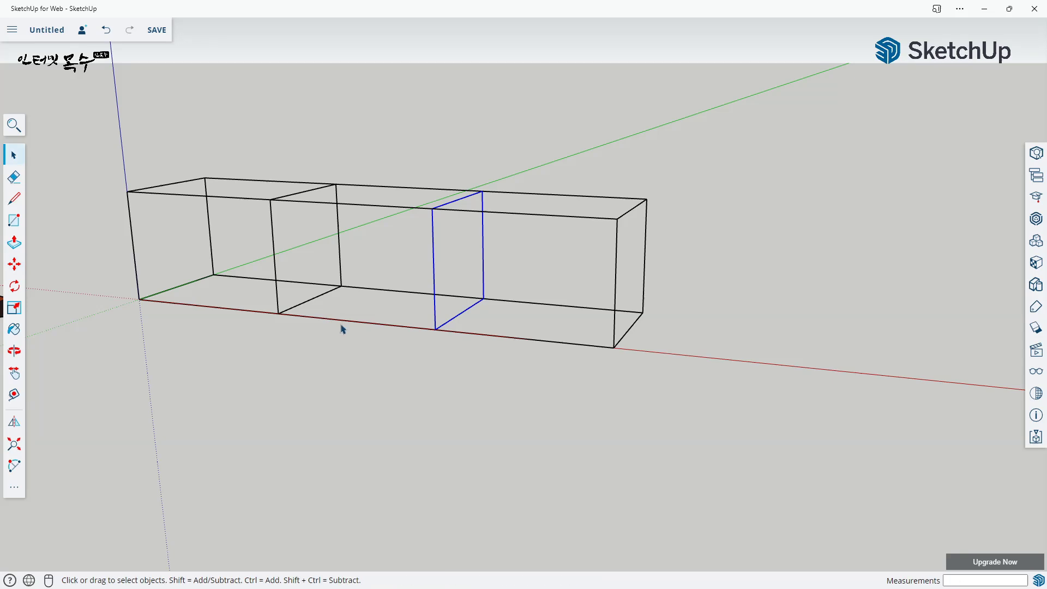
- Make a group from all the edges of the divided wireframe
{"action": "key", "text": "ctrl+a"}
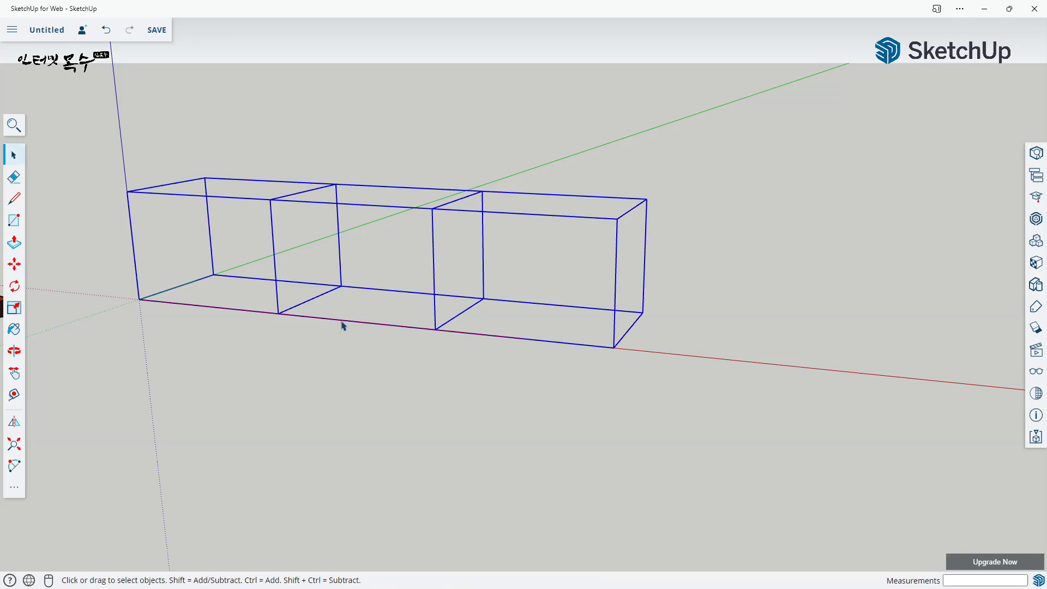
{"action": "right_click", "coordinate": [342, 326]}
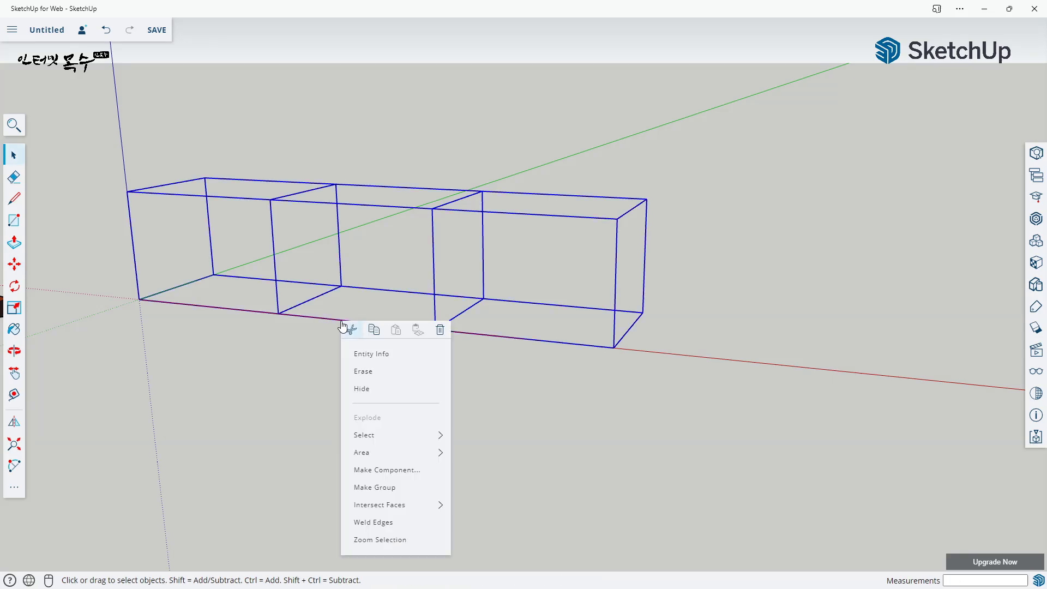
{"action": "left_click", "coordinate": [373, 489]}
- Move the wireframe group 100 mm up the blue axis from the origin
{"action": "key", "text": "m"}
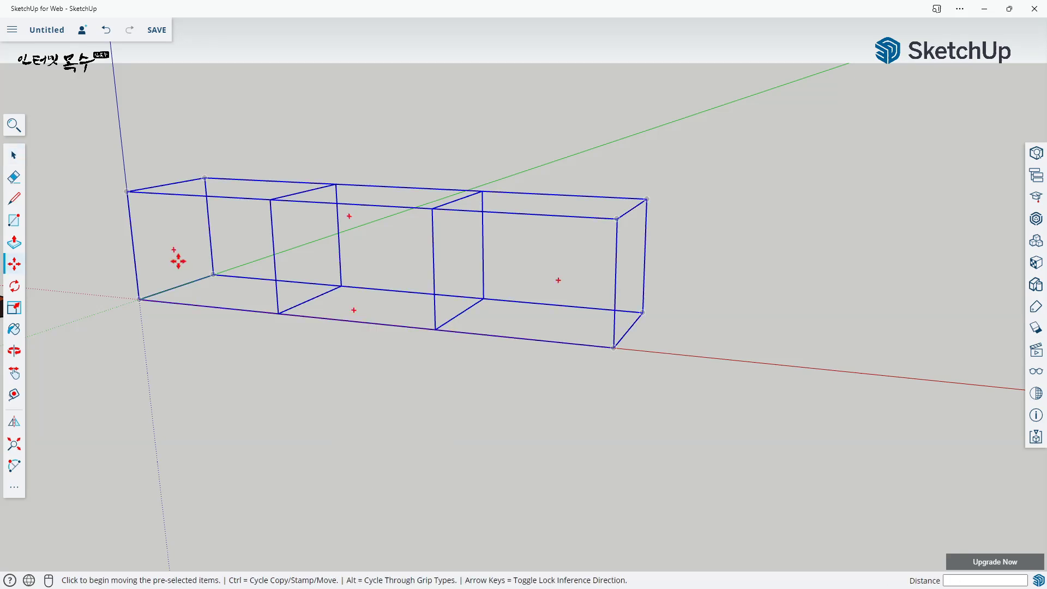
{"action": "left_click", "coordinate": [140, 299]}
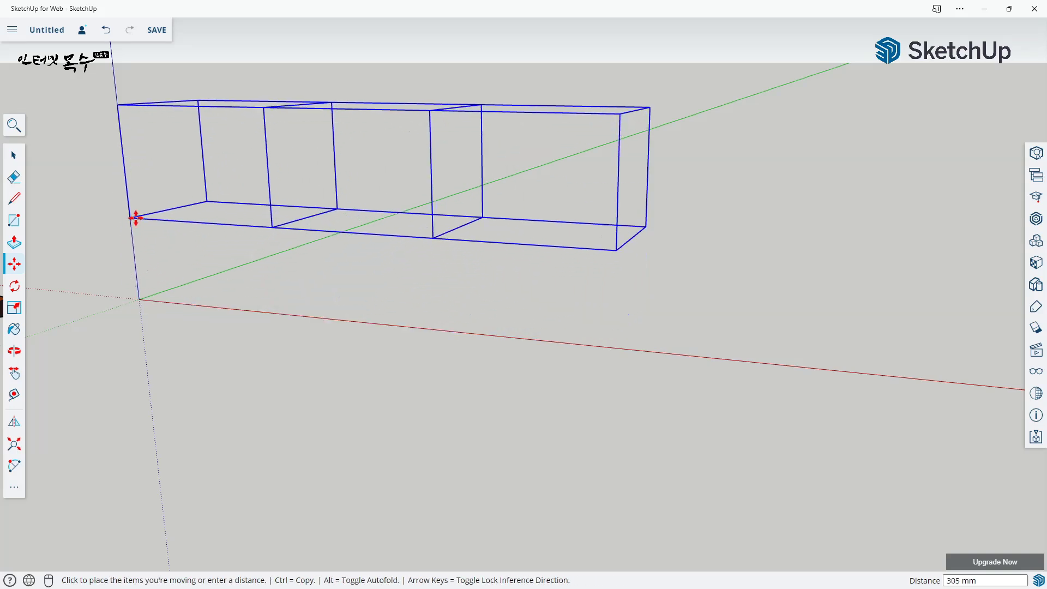
{"action": "key", "text": "Return"}
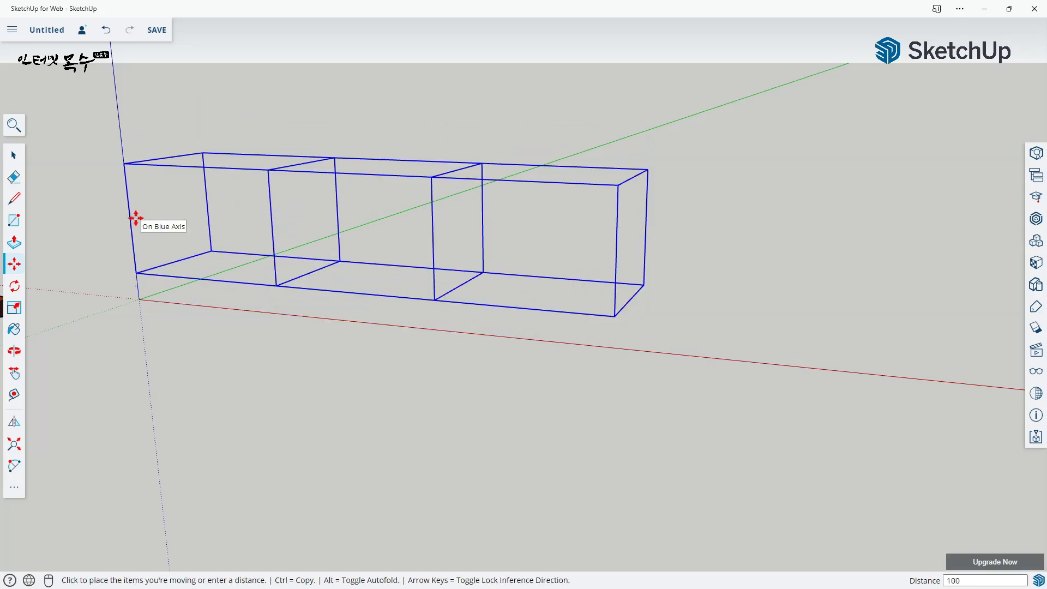
- Copy the wireframe group 400 mm down, directly beneath the original, and scale the copy's height by 0.25 so its base meets the origin
{"action": "left_click", "coordinate": [123, 163]}
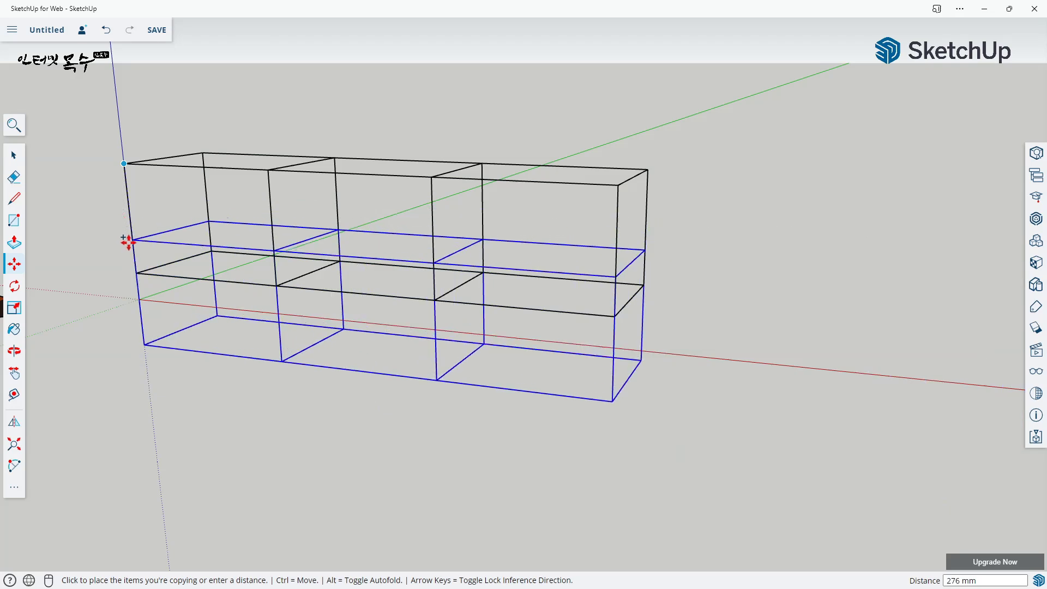
{"action": "left_click", "coordinate": [137, 273]}
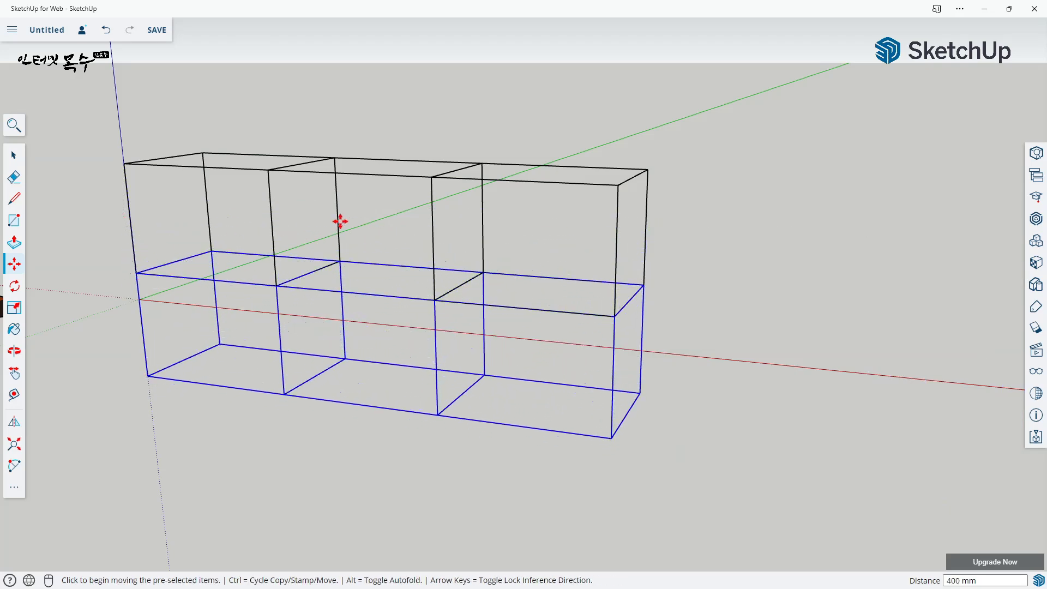
{"action": "key", "text": "s"}
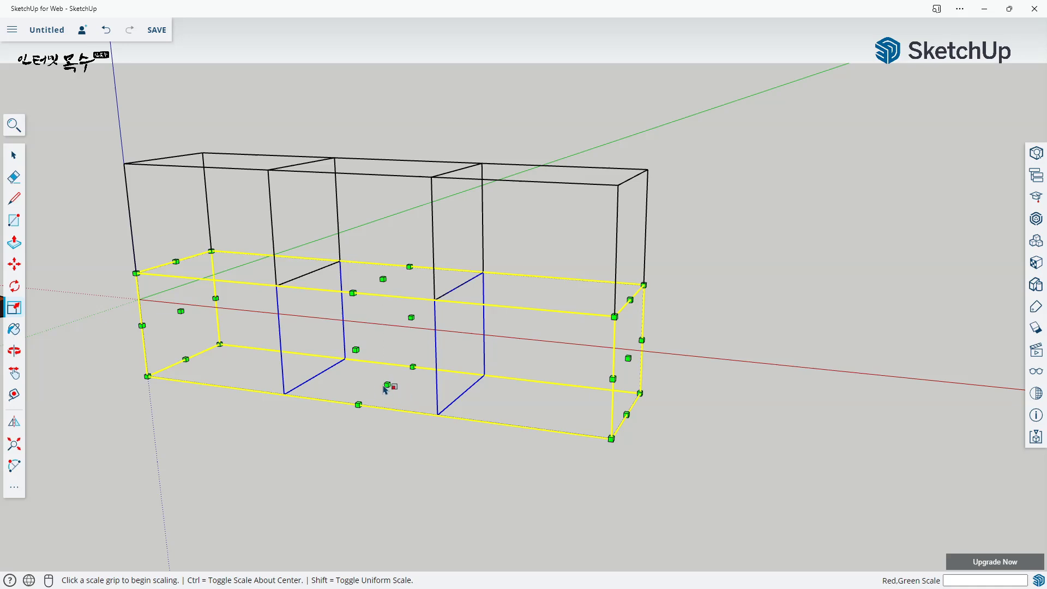
{"action": "left_click", "coordinate": [387, 385]}
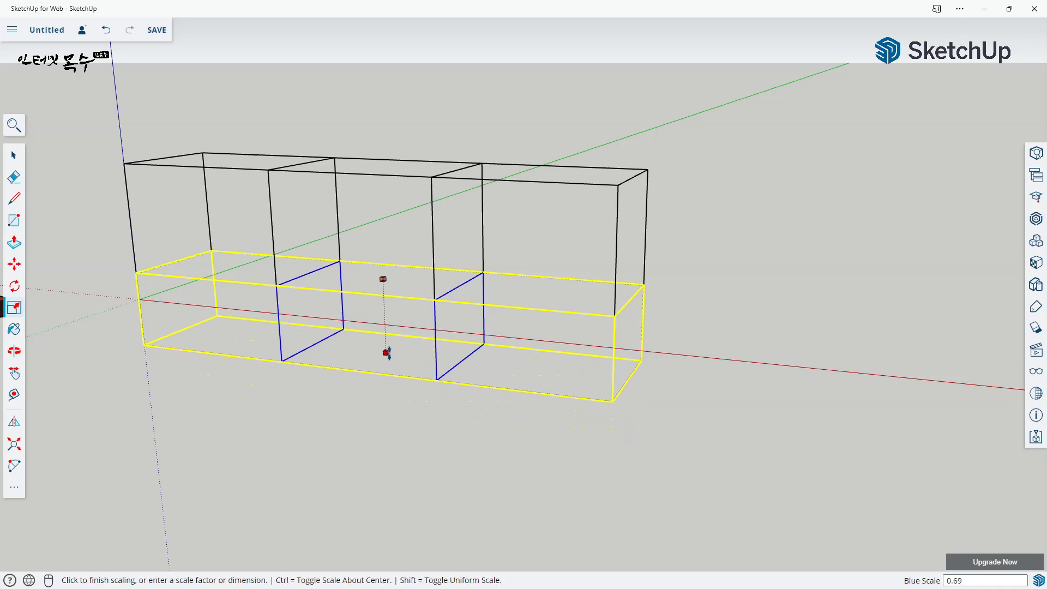
{"action": "left_click", "coordinate": [138, 299]}
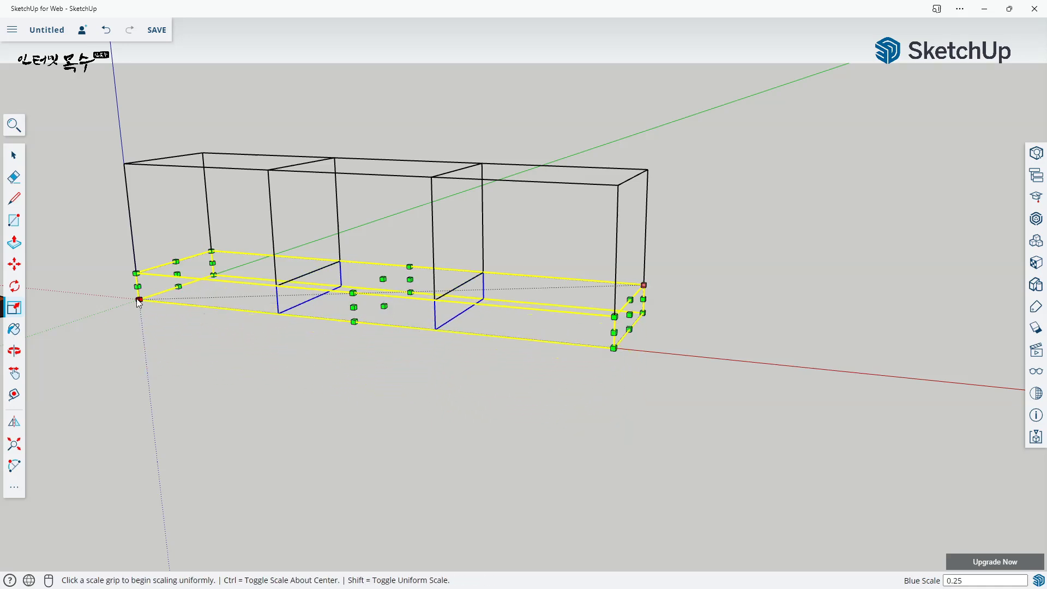
{"action": "key", "text": "space"}
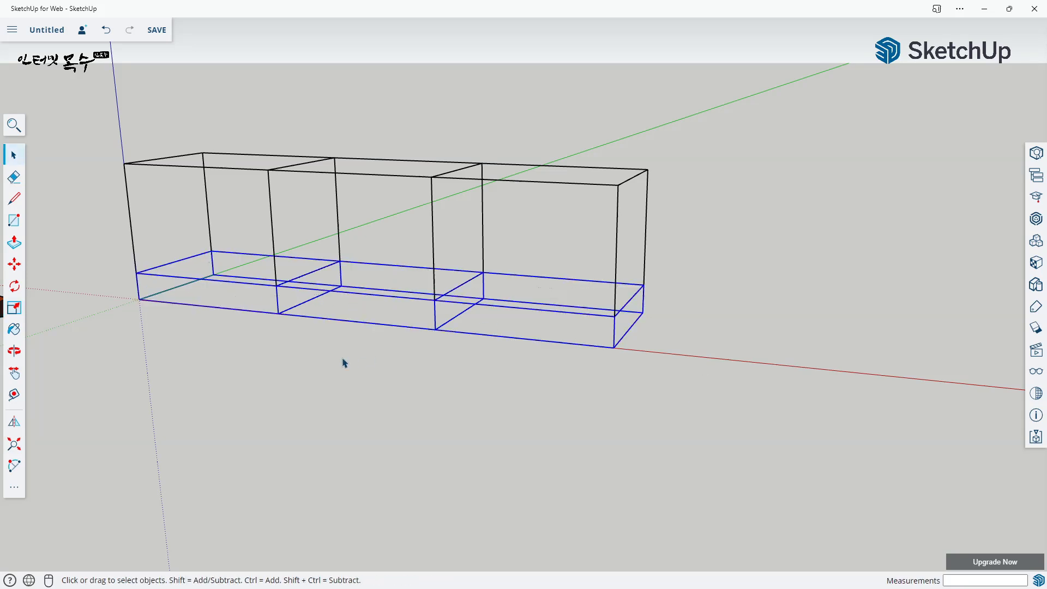
{"action": "left_click", "coordinate": [392, 367]}
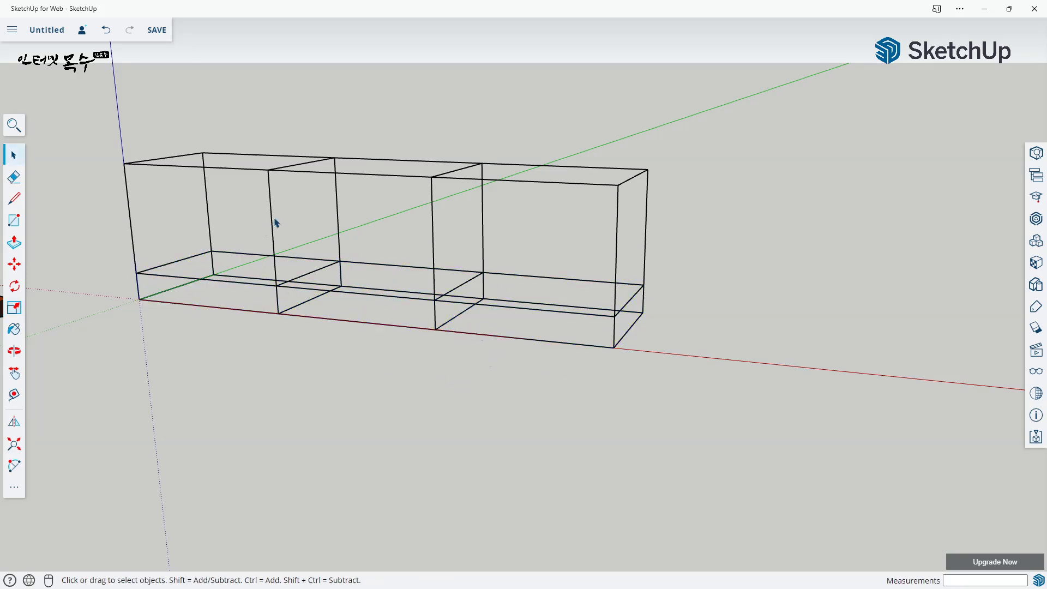
{"action": "left_click", "coordinate": [302, 227]}
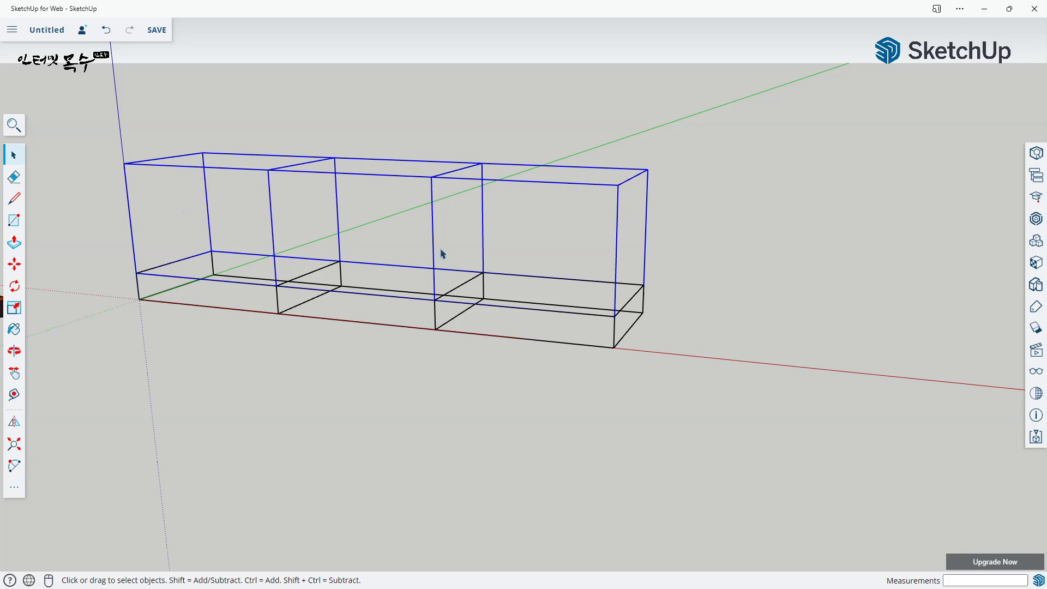
{"action": "left_click", "coordinate": [278, 310]}
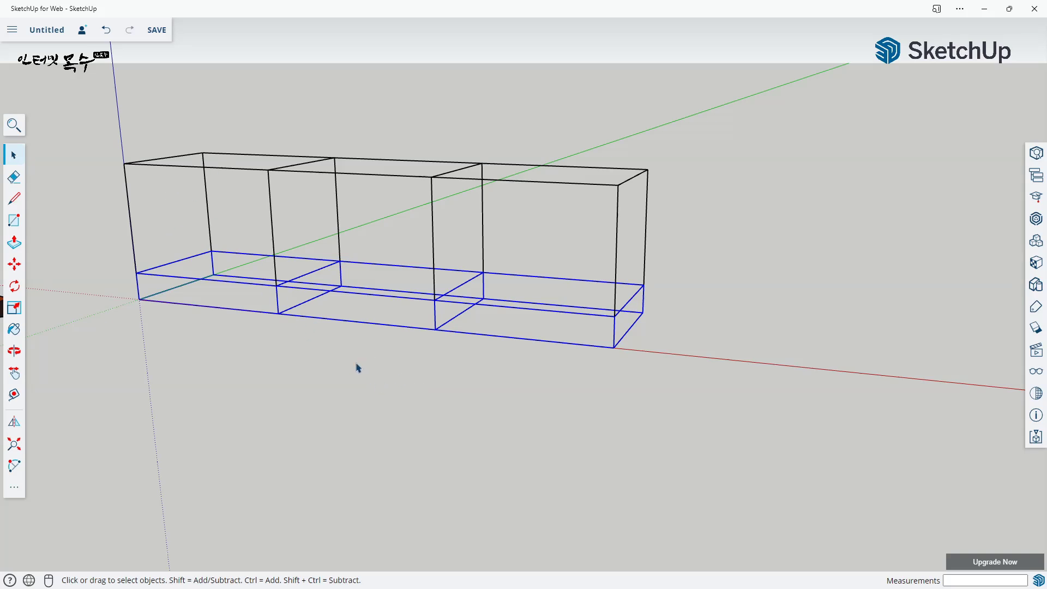
- Draw an 1800 x 430 mm rectangle over the top of the upper wireframe, between its opposite corners
{"action": "key", "text": "o"}
{"action": "left_click_drag", "start_coordinate": [363, 360], "coordinate": [384, 374]}
{"action": "key", "text": "space"}
{"action": "key", "text": "r"}
{"action": "left_click", "coordinate": [221, 190]}
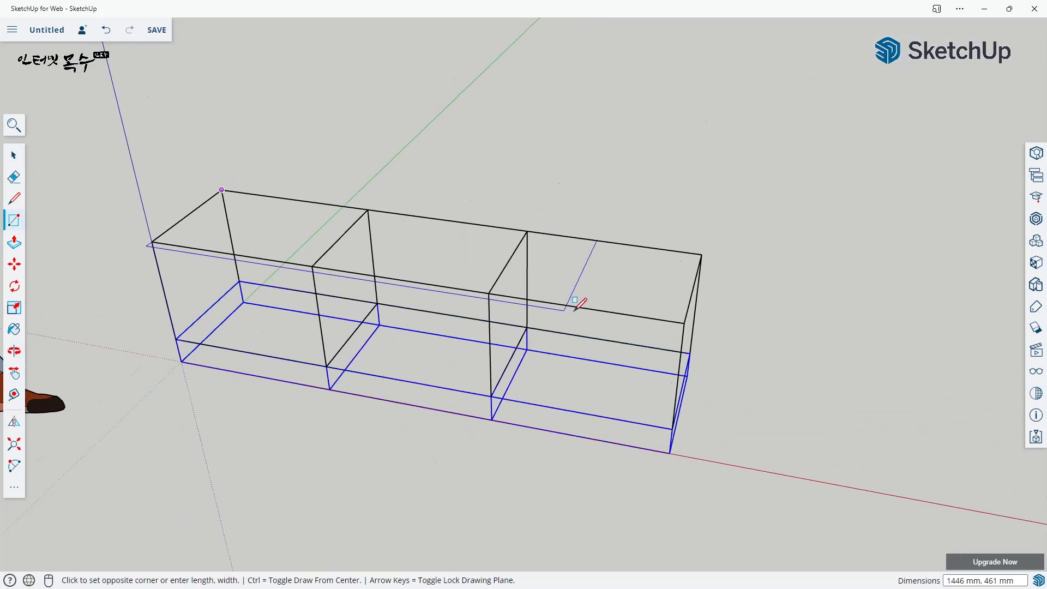
{"action": "left_click", "coordinate": [685, 321]}
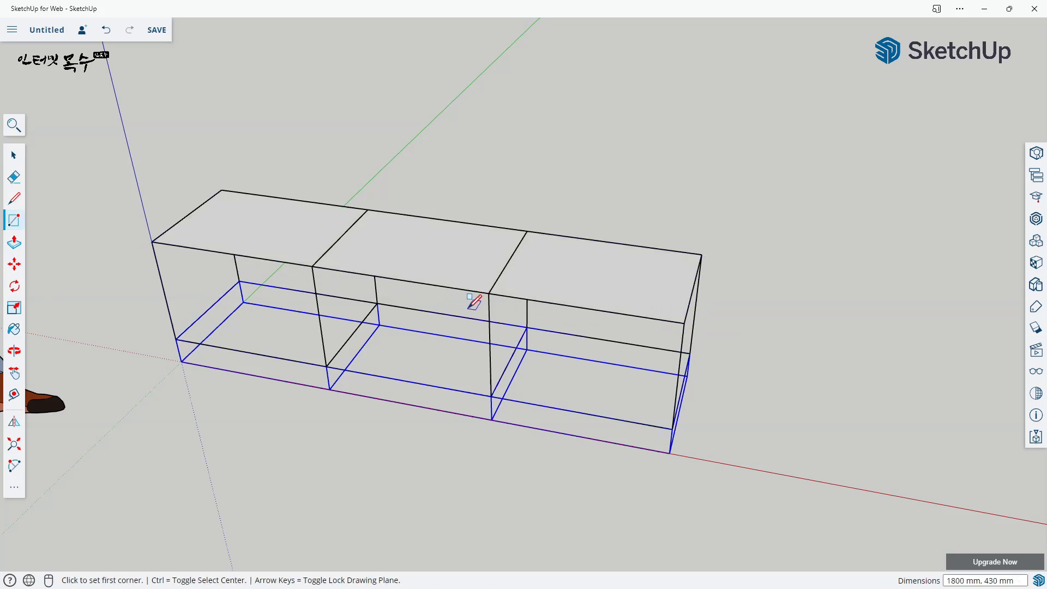
- Push the 1800 x 430 mm top face downward 30 mm to form the cabinet's top panel
{"action": "key", "text": "p"}
{"action": "left_click", "coordinate": [397, 265]}
{"action": "left_click", "coordinate": [399, 285]}
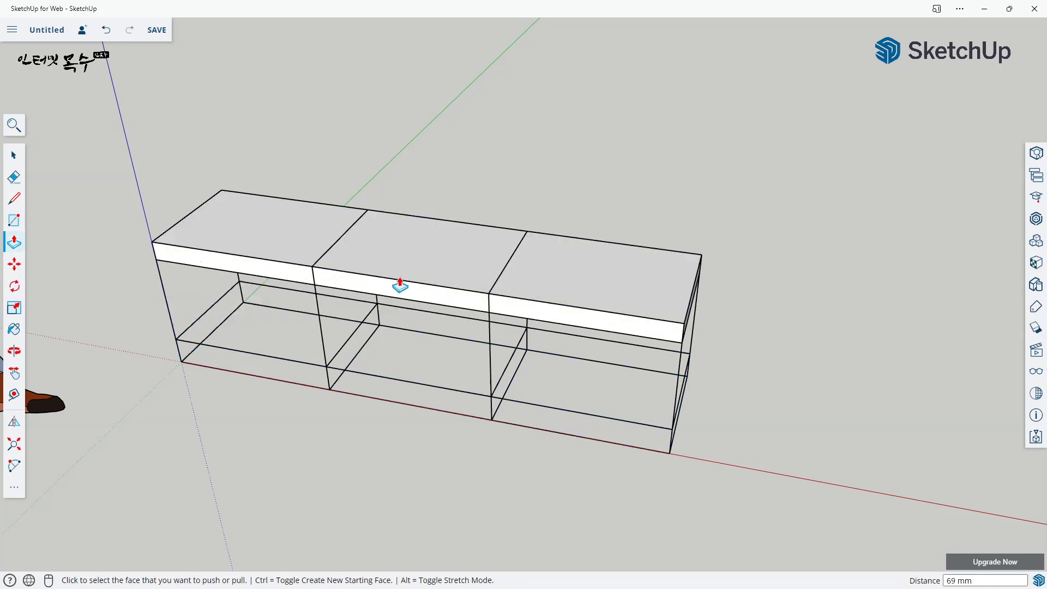
{"action": "type", "text": "30"}
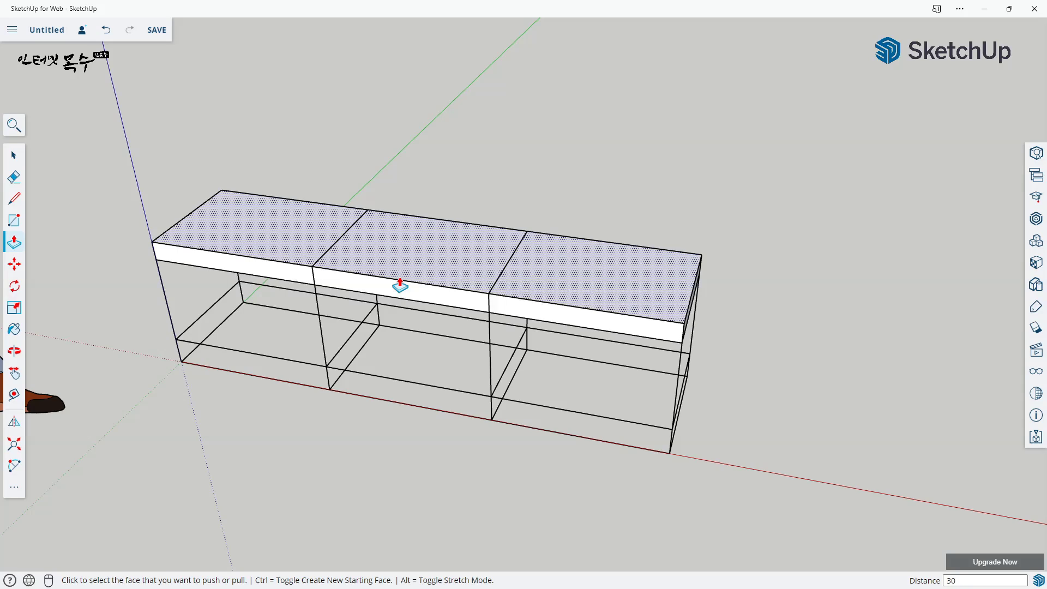
{"action": "key", "text": "Return"}
- Place guides on the top panel 30 mm in from its front edge and 30 mm in from its left edge
{"action": "key", "text": "t"}
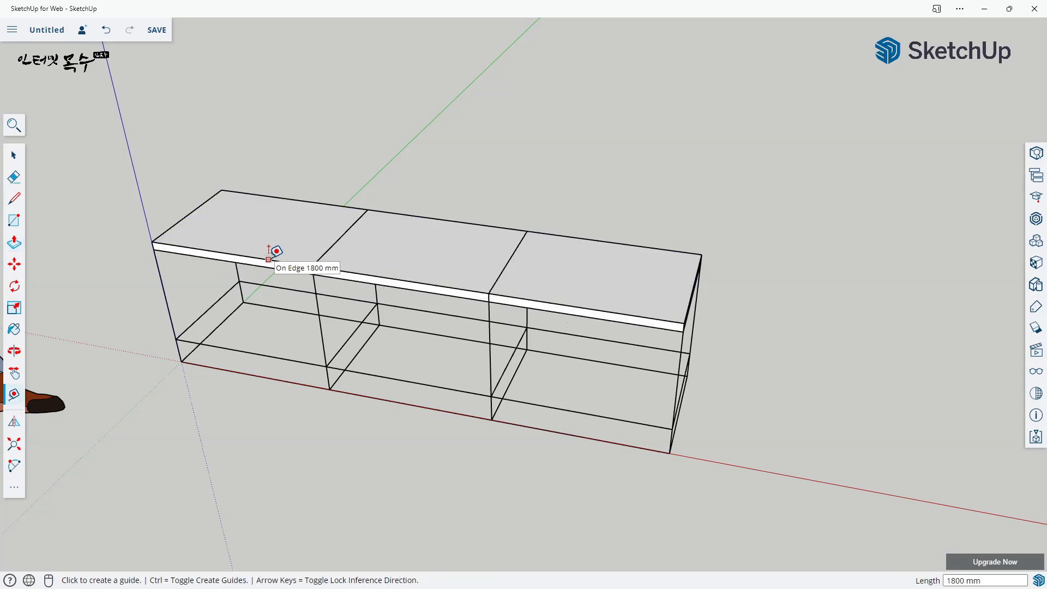
{"action": "left_click", "coordinate": [268, 259]}
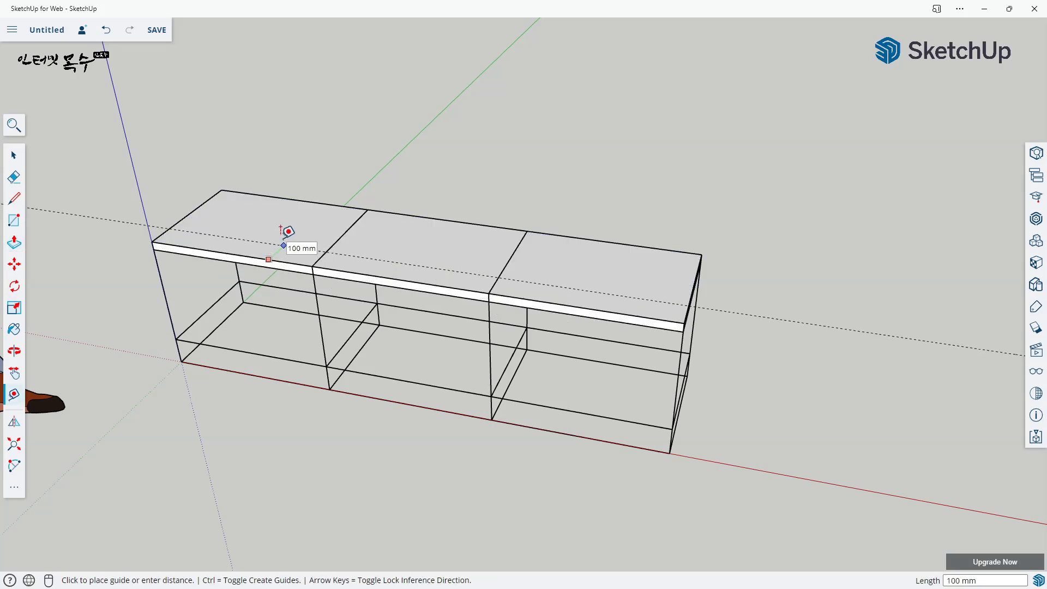
{"action": "type", "text": "30"}
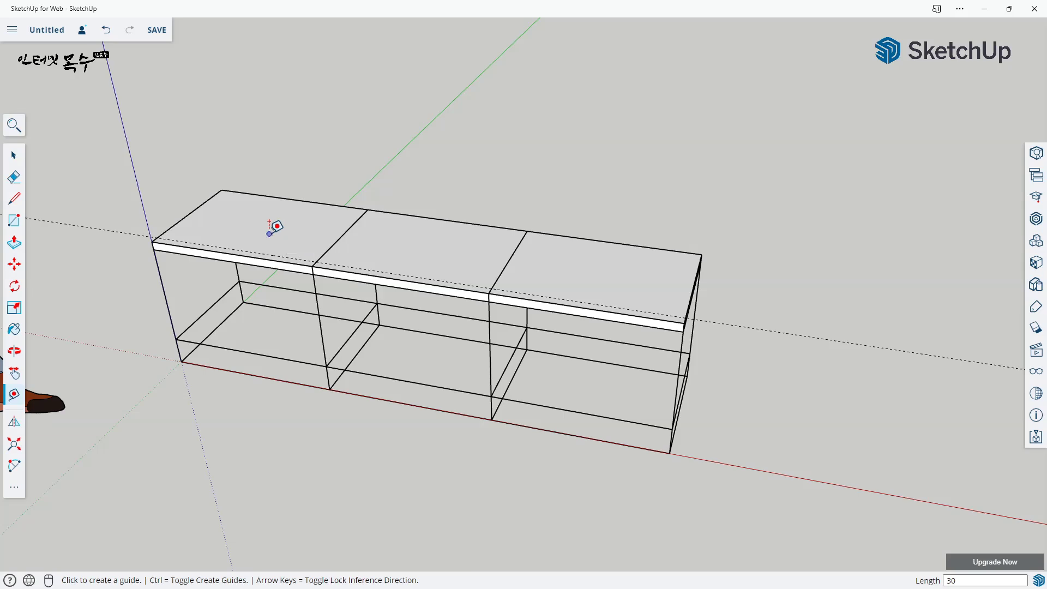
{"action": "left_click", "coordinate": [175, 224]}
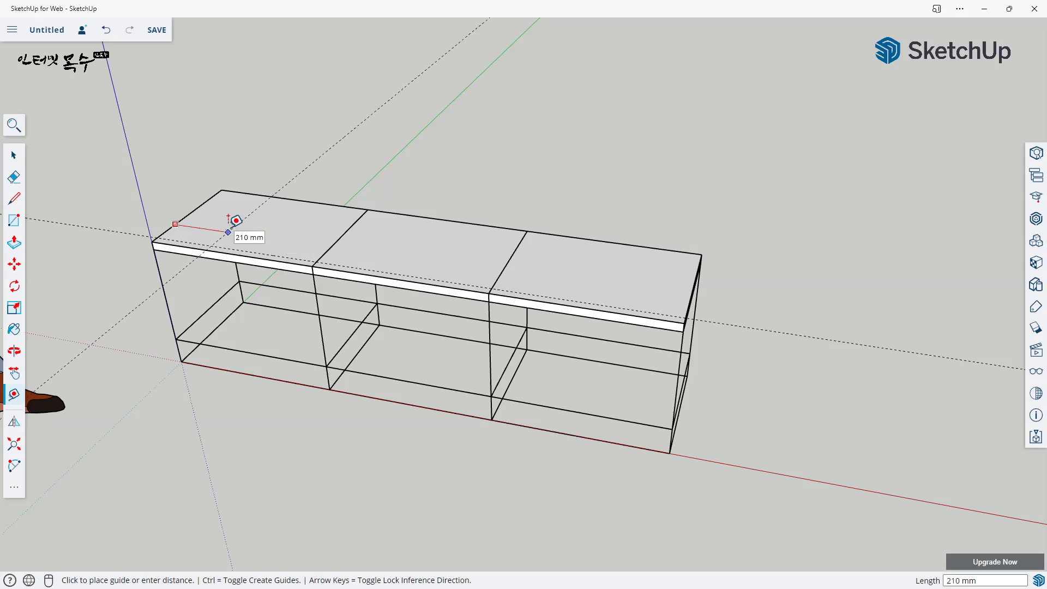
{"action": "left_click", "coordinate": [236, 220]}
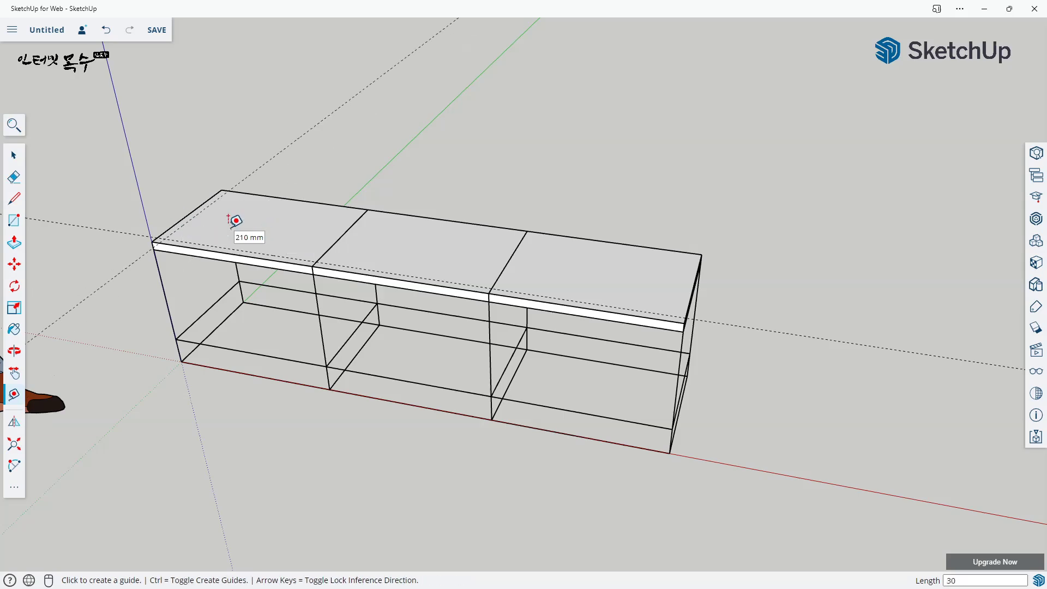
- Draw a 90-degree arc across the top panel's front-left corner, centred on the guide intersection and ending on both edges
{"action": "scroll", "coordinate": [138, 229], "scroll_direction": "up", "scroll_amount": 5}
{"action": "middle_click_drag", "start_coordinate": [157, 246], "coordinate": [316, 334]}
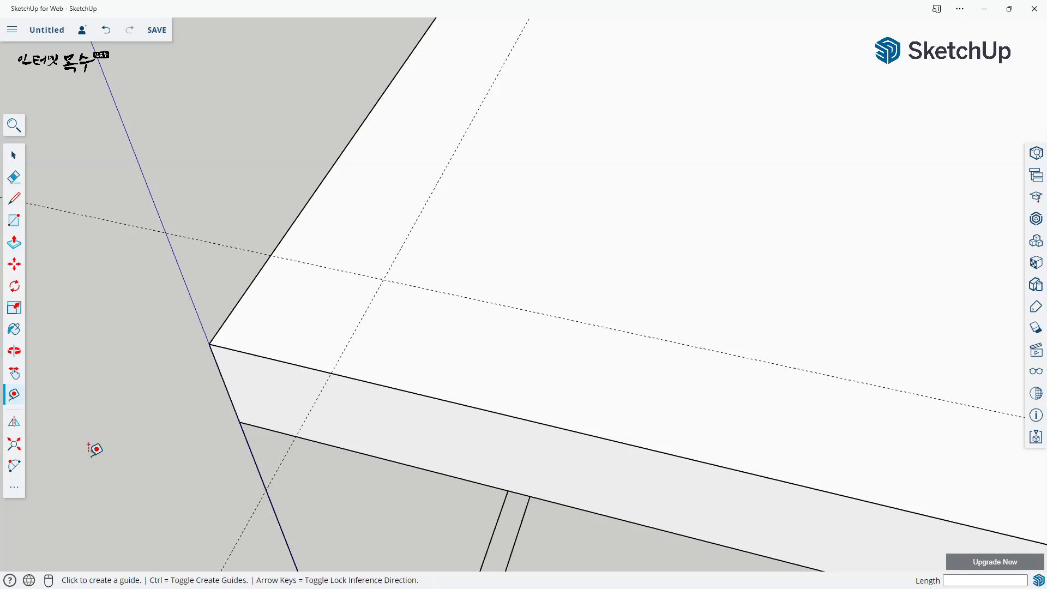
{"action": "left_click", "coordinate": [16, 493]}
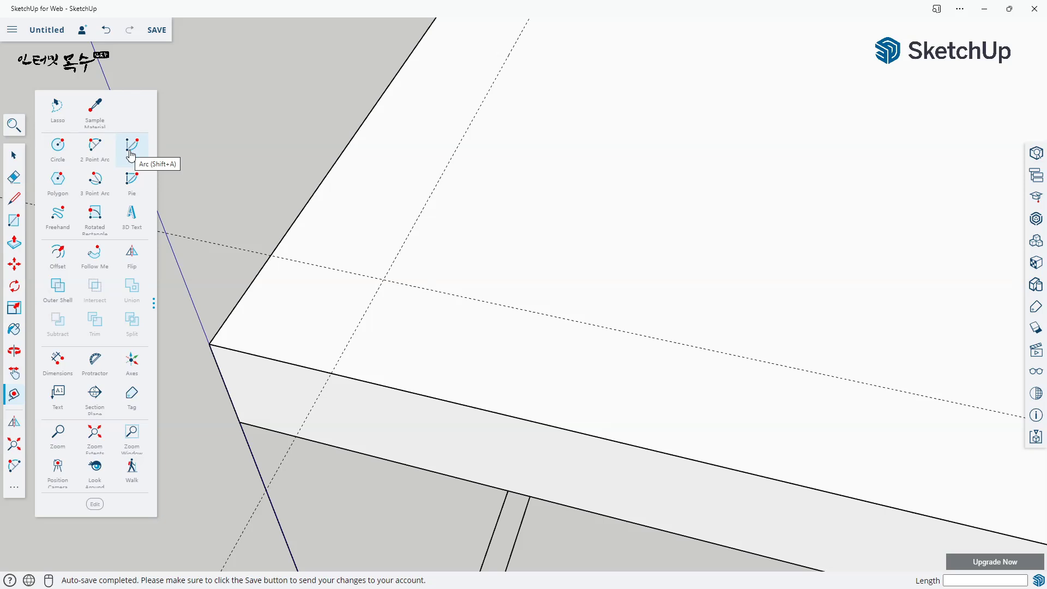
{"action": "left_click", "coordinate": [131, 149]}
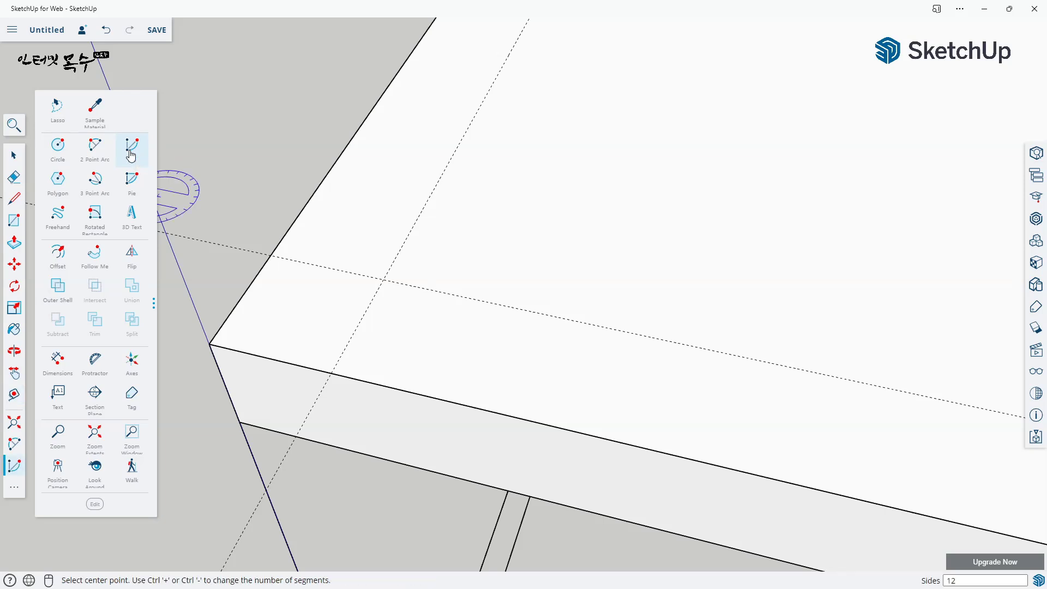
{"action": "left_click", "coordinate": [384, 279]}
{"action": "left_click", "coordinate": [331, 373]}
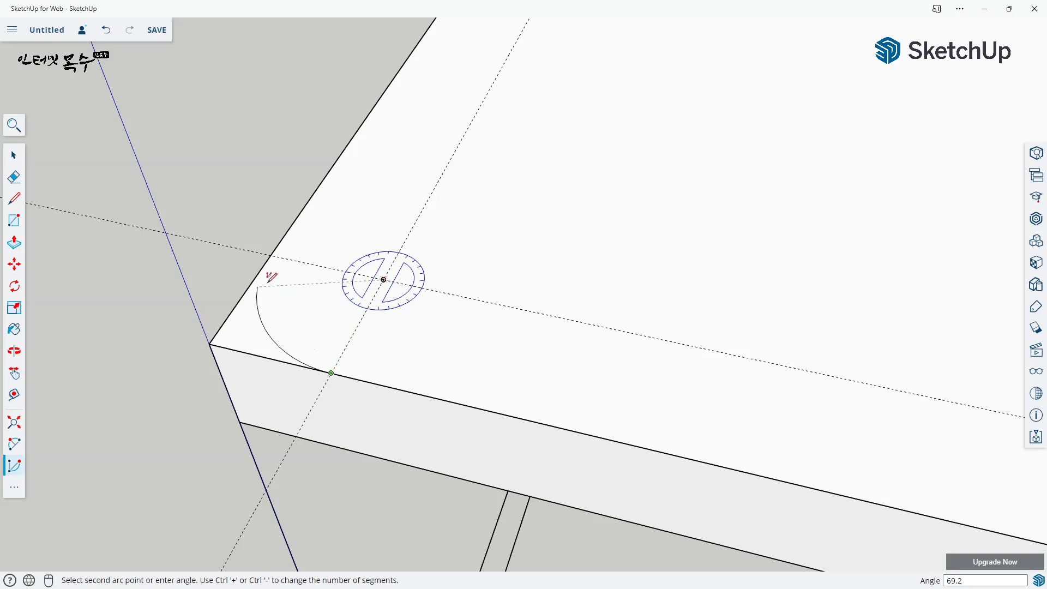
{"action": "left_click", "coordinate": [271, 254]}
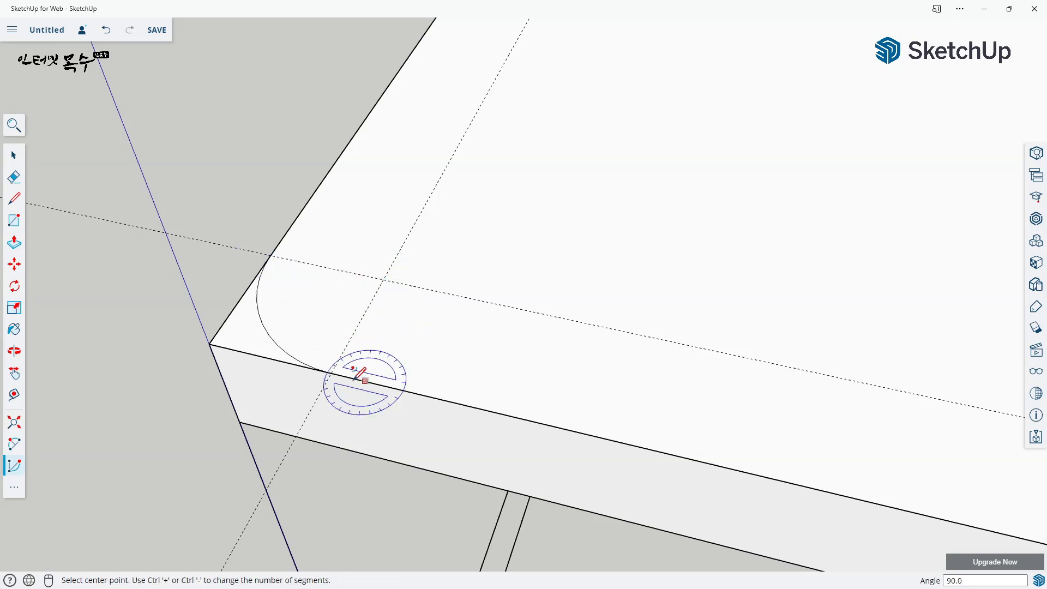
- Place a guide on the top panel 30 mm in from its right edge
{"action": "scroll", "coordinate": [234, 234], "scroll_direction": "down", "scroll_amount": 5}
{"action": "scroll", "coordinate": [643, 329], "scroll_direction": "up", "scroll_amount": 3}
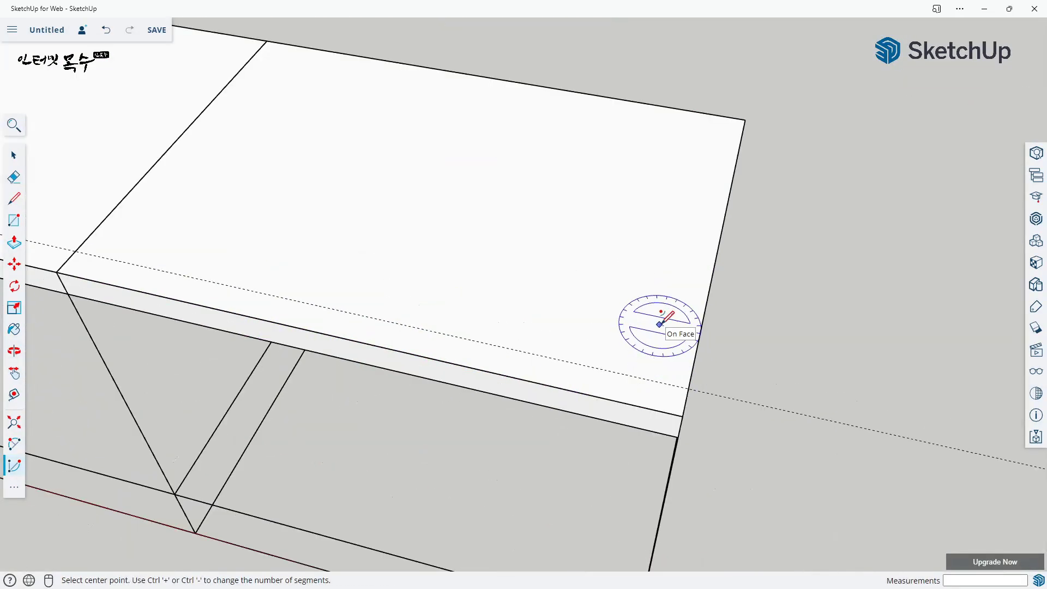
{"action": "key", "text": "t"}
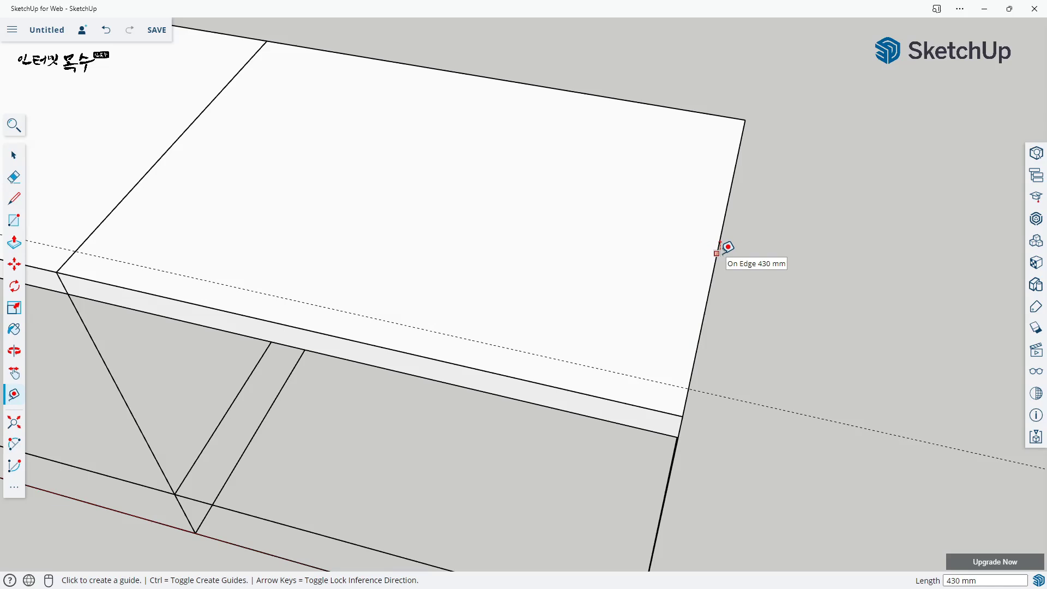
{"action": "left_click", "coordinate": [717, 254]}
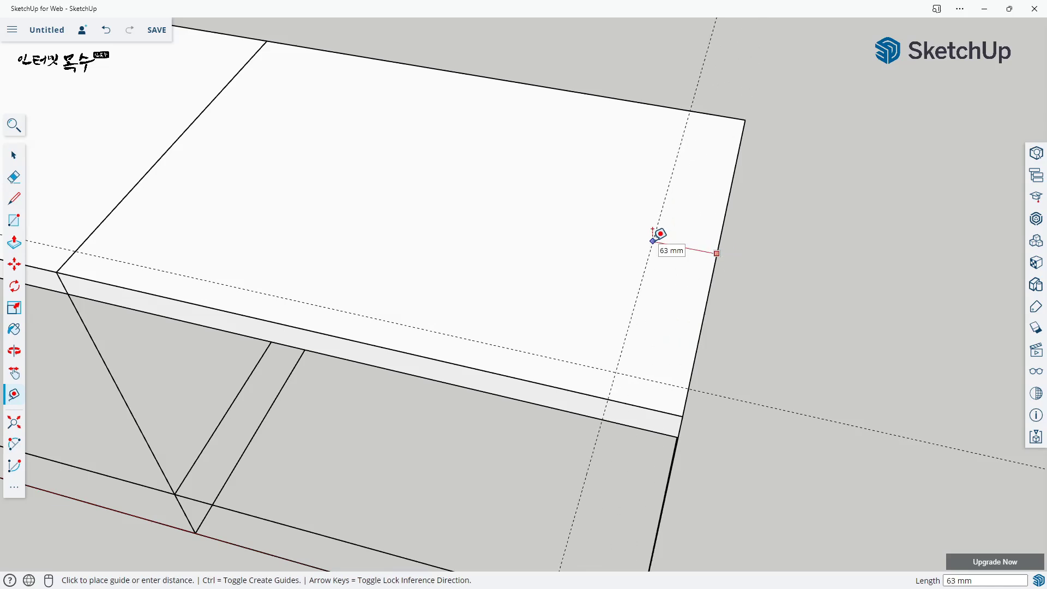
{"action": "type", "text": "30"}
{"action": "key", "text": "Return"}
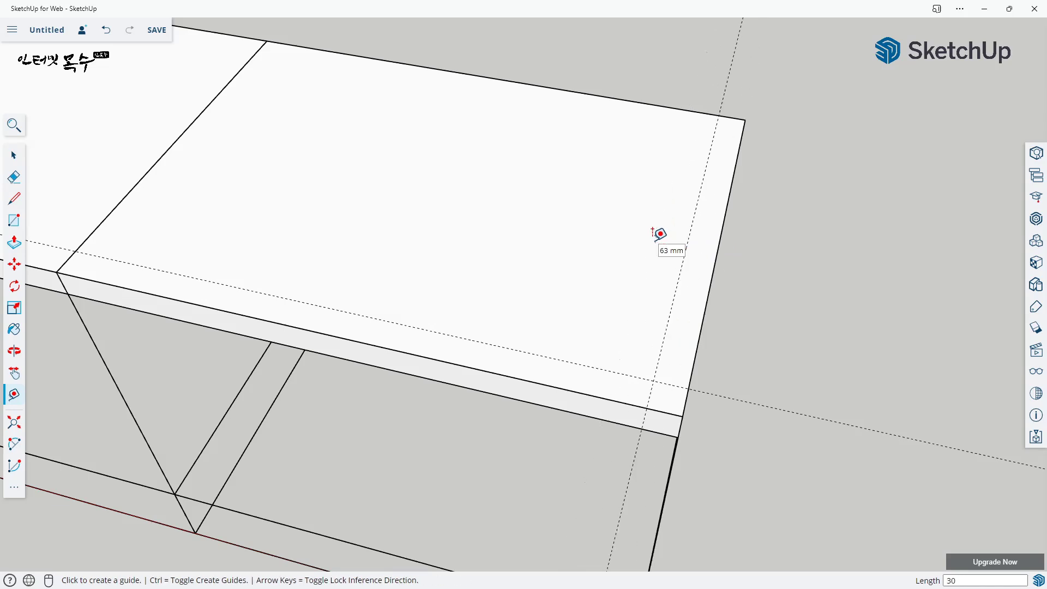
- Draw a 90-degree arc with a 30 mm radius across the top panel's front-right corner, centred on the guide intersection
{"action": "scroll", "coordinate": [685, 378], "scroll_direction": "up", "scroll_amount": 4}
{"action": "key", "text": "c"}
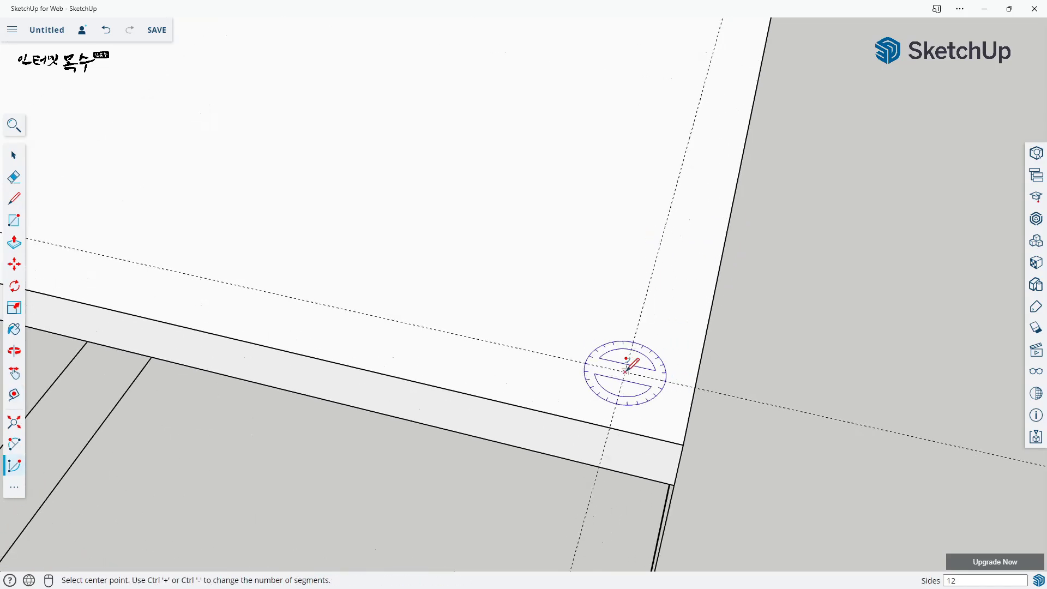
{"action": "left_click", "coordinate": [626, 372]}
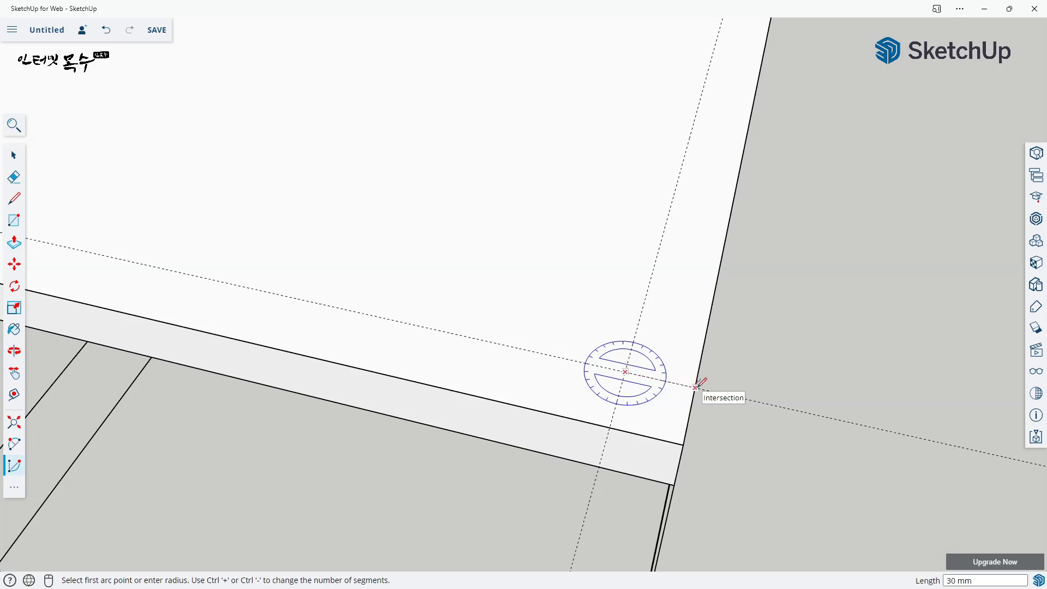
{"action": "left_click", "coordinate": [695, 387]}
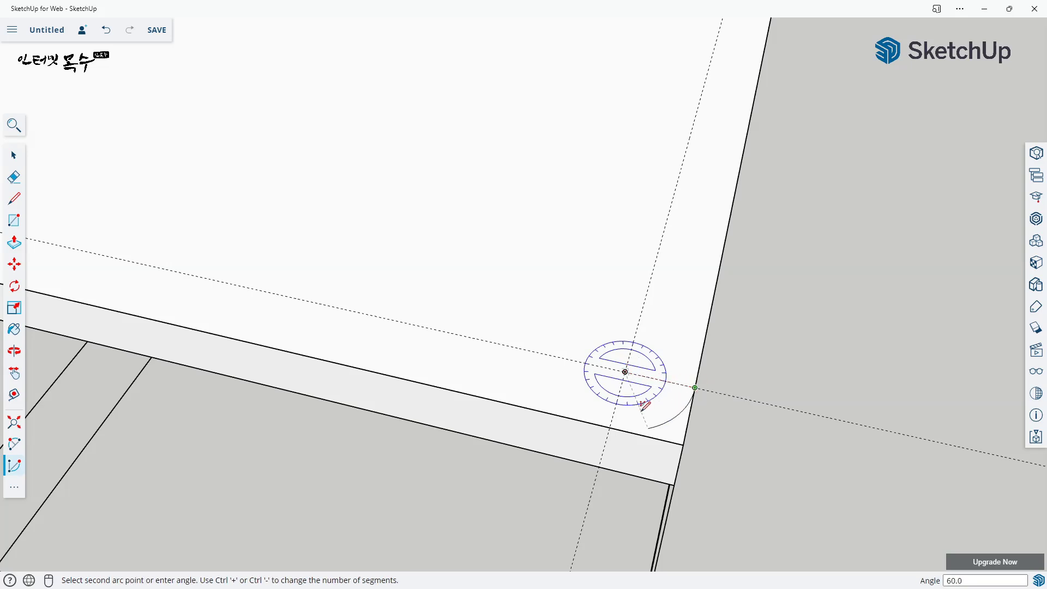
{"action": "left_click", "coordinate": [611, 424]}
- Push the waste outside the front-right arc down 30 mm through the top panel to round that corner
{"action": "key", "text": "p"}
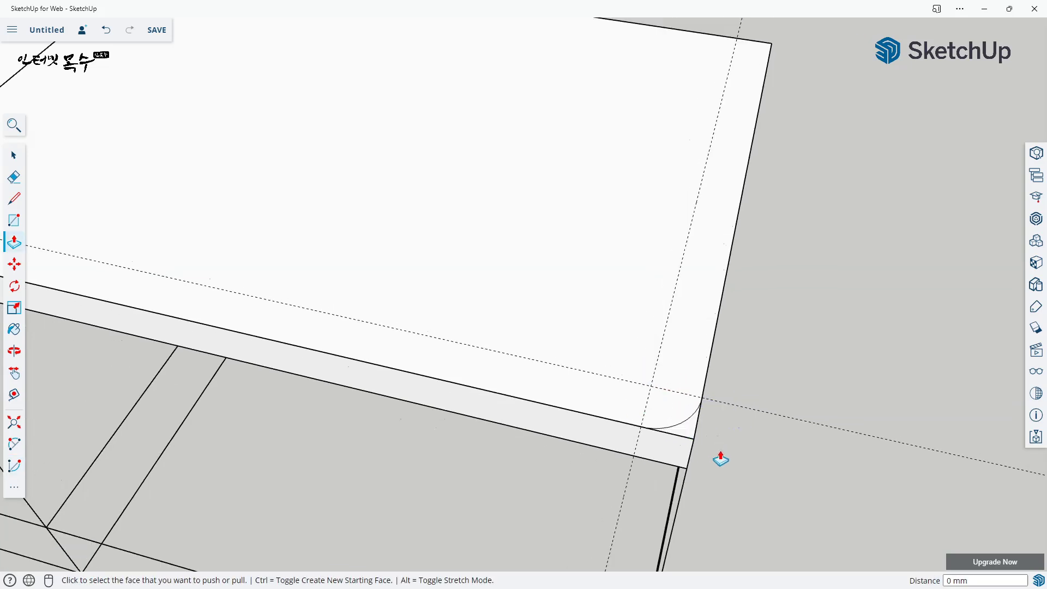
{"action": "middle_click_drag", "start_coordinate": [720, 460], "coordinate": [636, 299]}
{"action": "left_click", "coordinate": [646, 303]}
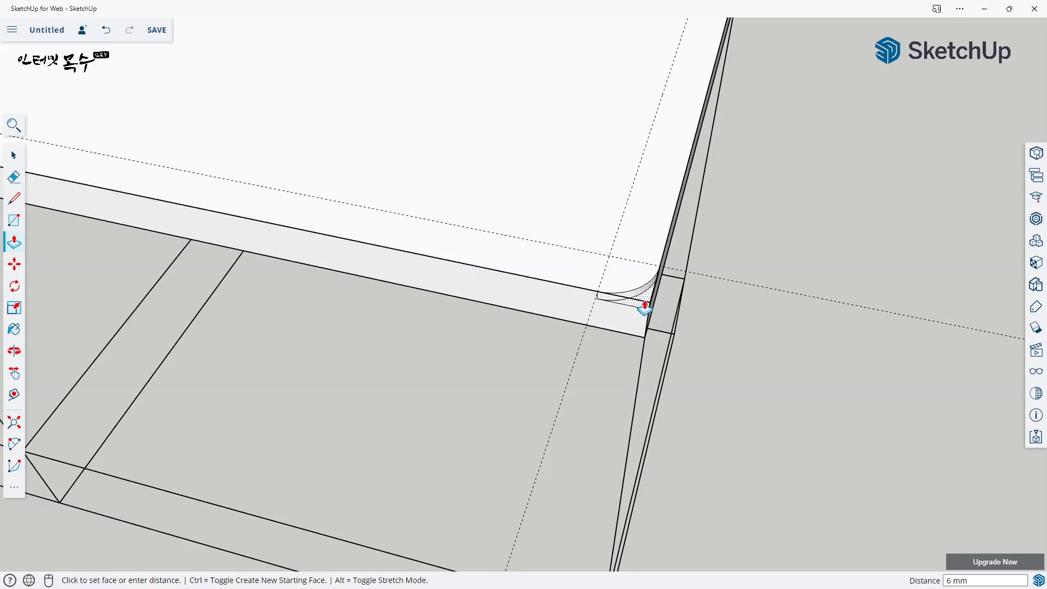
{"action": "left_click", "coordinate": [632, 337]}
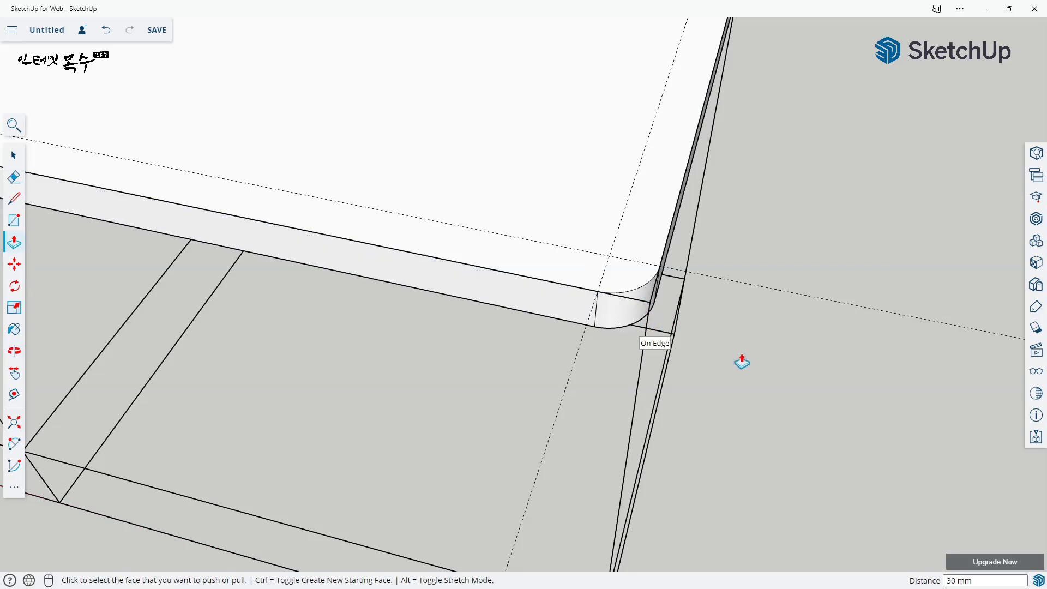
- Push the waste outside the front-left arc down through the top panel's full thickness to round that corner
{"action": "scroll", "coordinate": [720, 365], "scroll_direction": "down", "scroll_amount": 8}
{"action": "middle_click_drag", "start_coordinate": [198, 249], "coordinate": [526, 365], "text": "shift"}
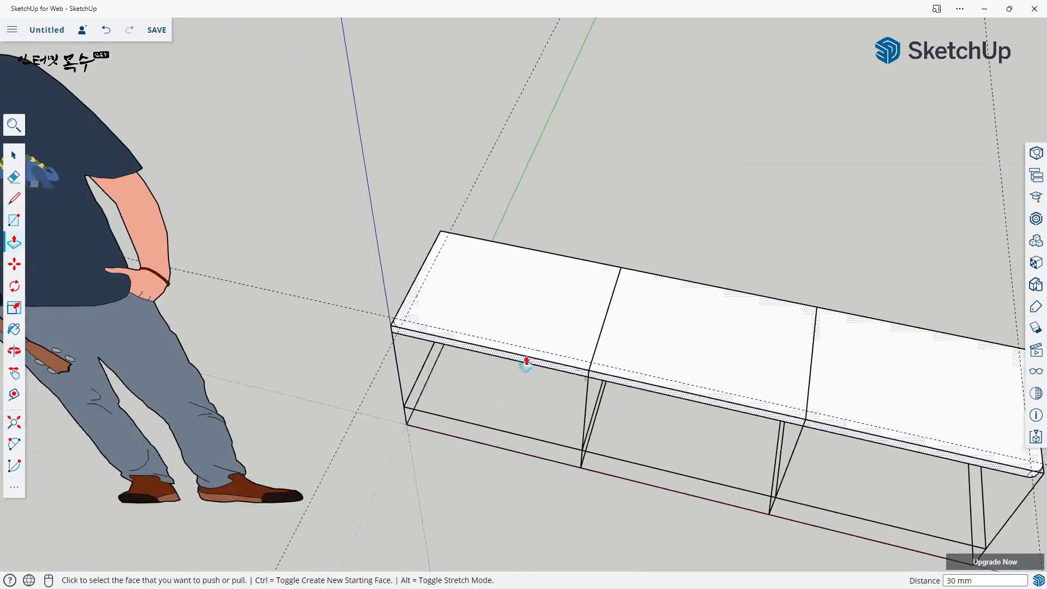
{"action": "scroll", "coordinate": [385, 346], "scroll_direction": "up", "scroll_amount": 6}
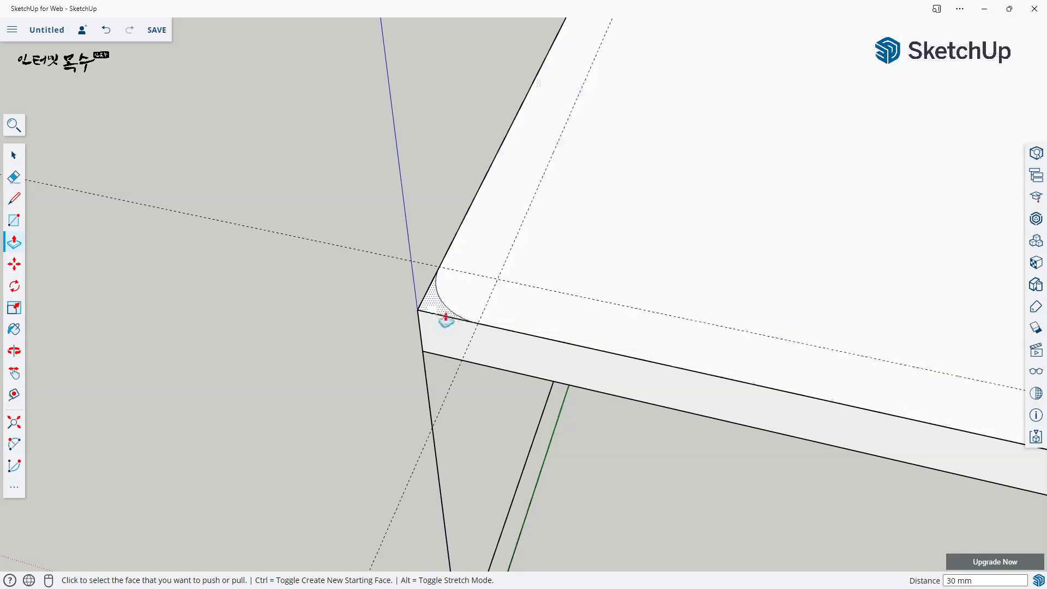
{"action": "left_click", "coordinate": [433, 312]}
{"action": "left_click", "coordinate": [588, 354]}
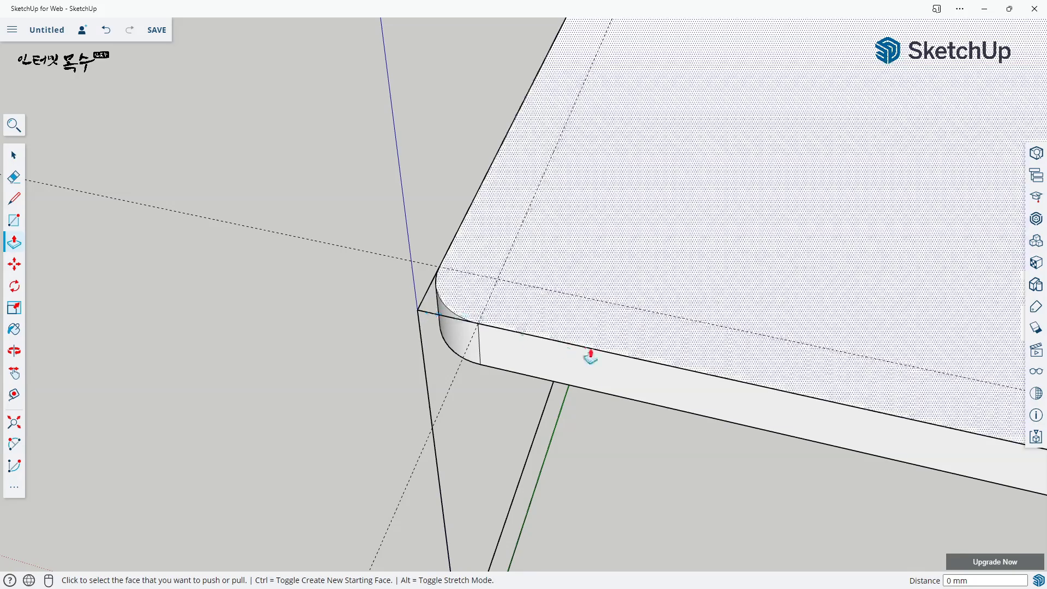
- Make a group from all the connected geometry of the rounded top panel
{"action": "scroll", "coordinate": [544, 371], "scroll_direction": "down", "scroll_amount": 8}
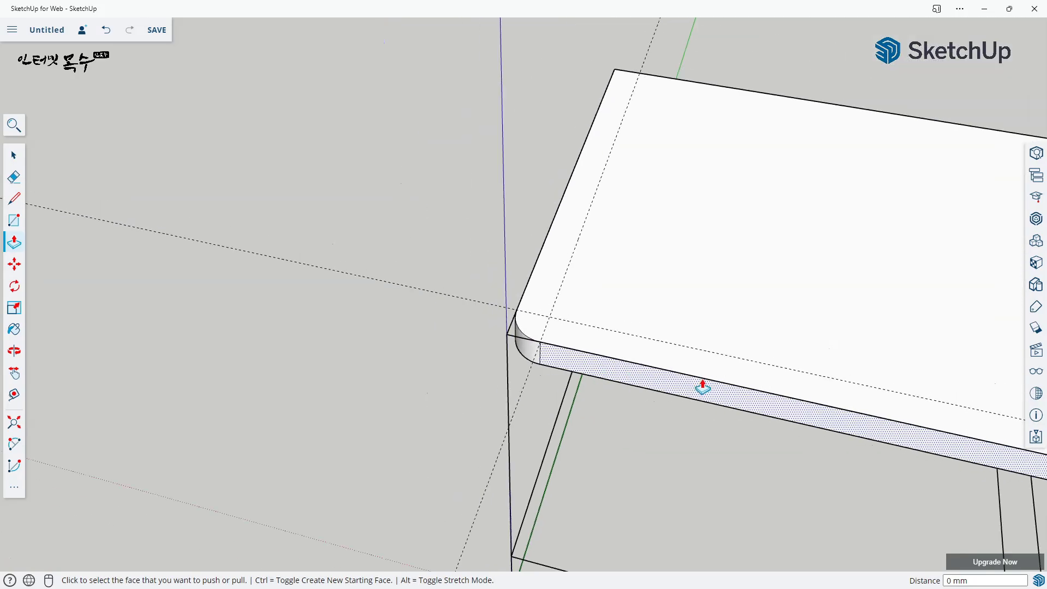
{"action": "key", "text": "space"}
{"action": "left_click", "coordinate": [572, 240]}
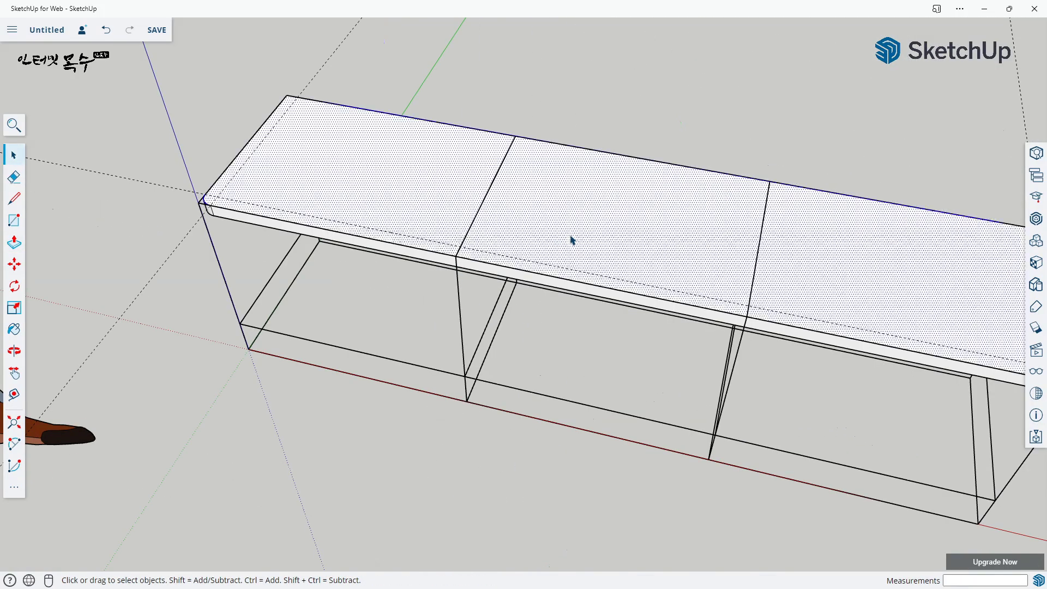
{"action": "triple_click", "coordinate": [572, 241]}
{"action": "right_click", "coordinate": [582, 241]}
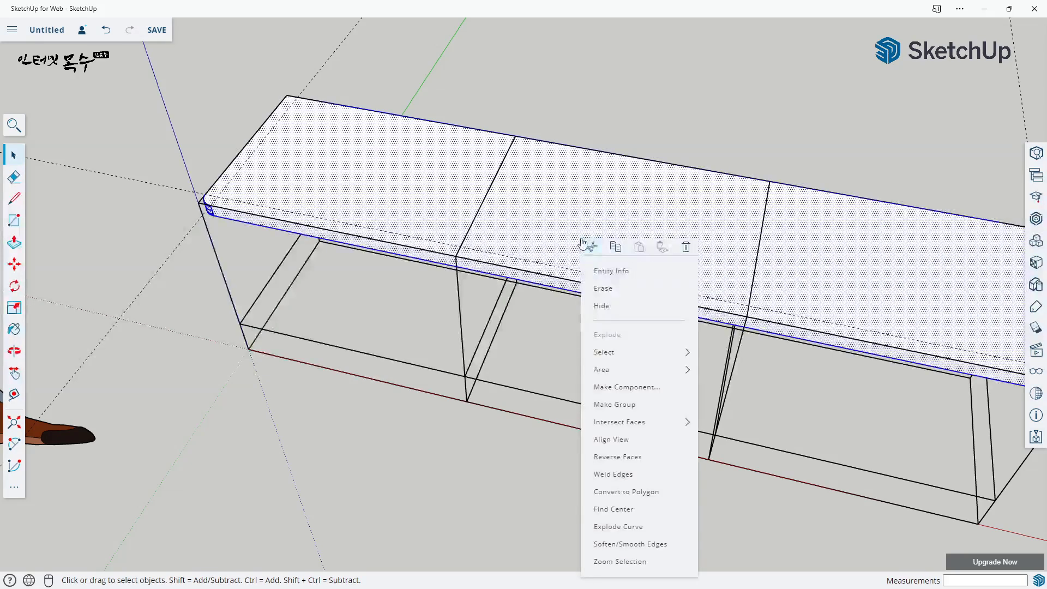
{"action": "left_click", "coordinate": [607, 406]}
{"action": "scroll", "coordinate": [557, 289], "scroll_direction": "down", "scroll_amount": 2}
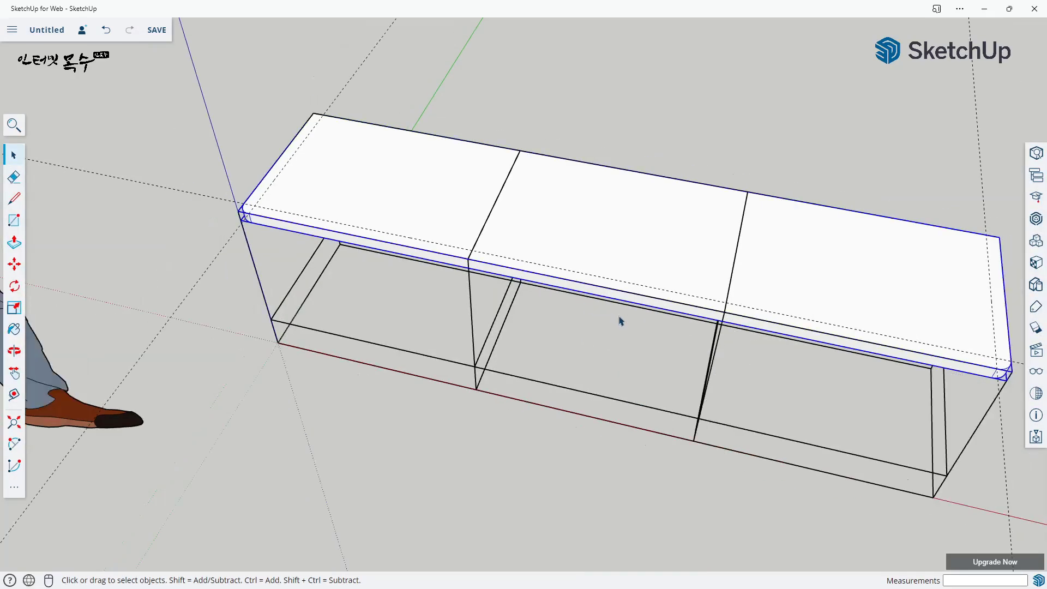
{"action": "middle_click_drag", "start_coordinate": [621, 321], "coordinate": [431, 276]}
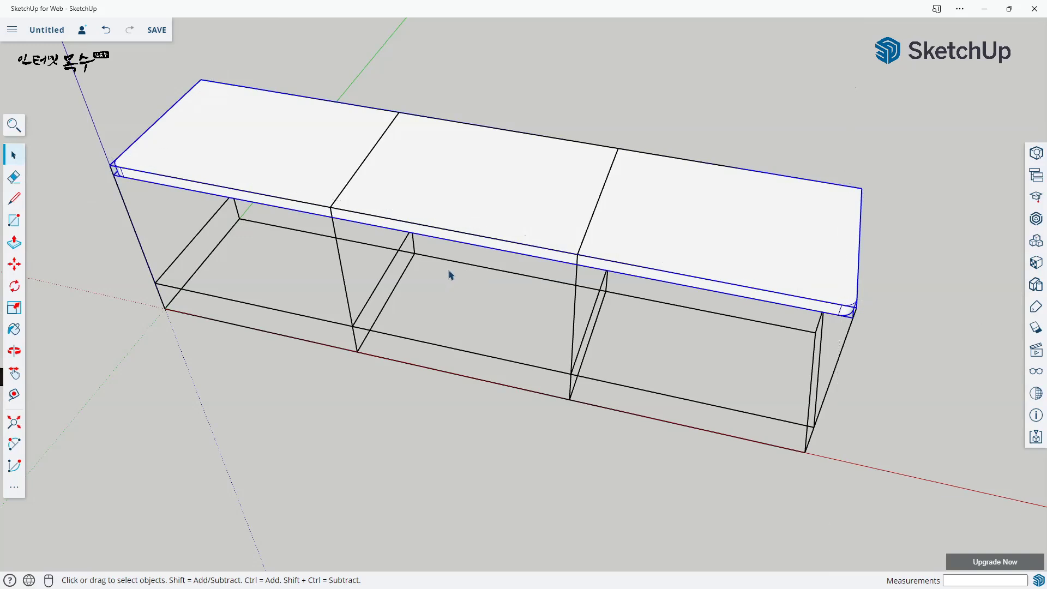
{"action": "scroll", "coordinate": [407, 294], "scroll_direction": "up", "scroll_amount": 1}
{"action": "scroll", "coordinate": [226, 207], "scroll_direction": "up", "scroll_amount": 4}
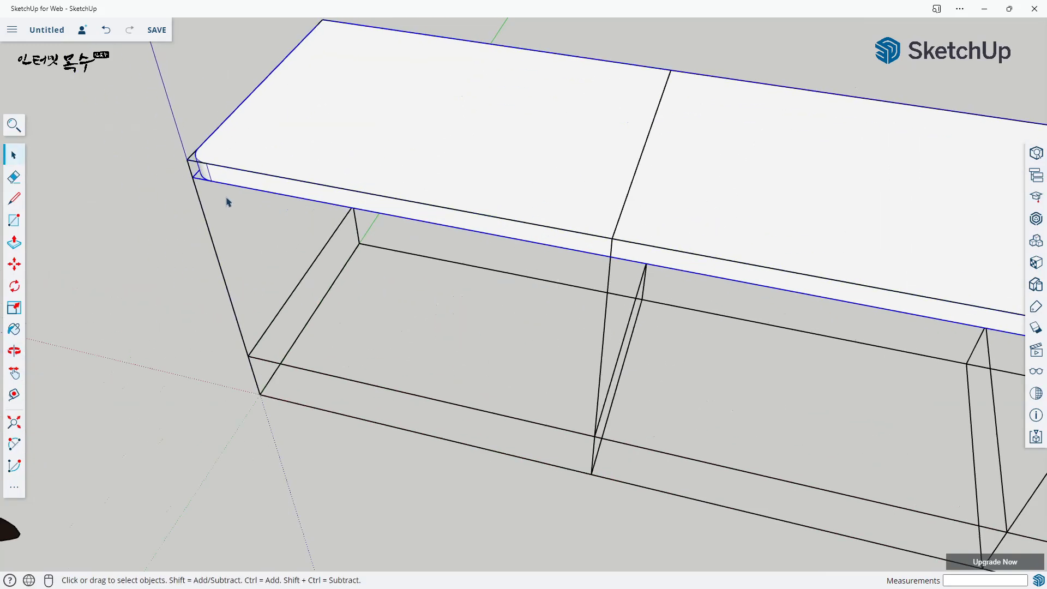
{"action": "key", "text": "m"}
{"action": "scroll", "coordinate": [292, 227], "scroll_direction": "up", "scroll_amount": 3}
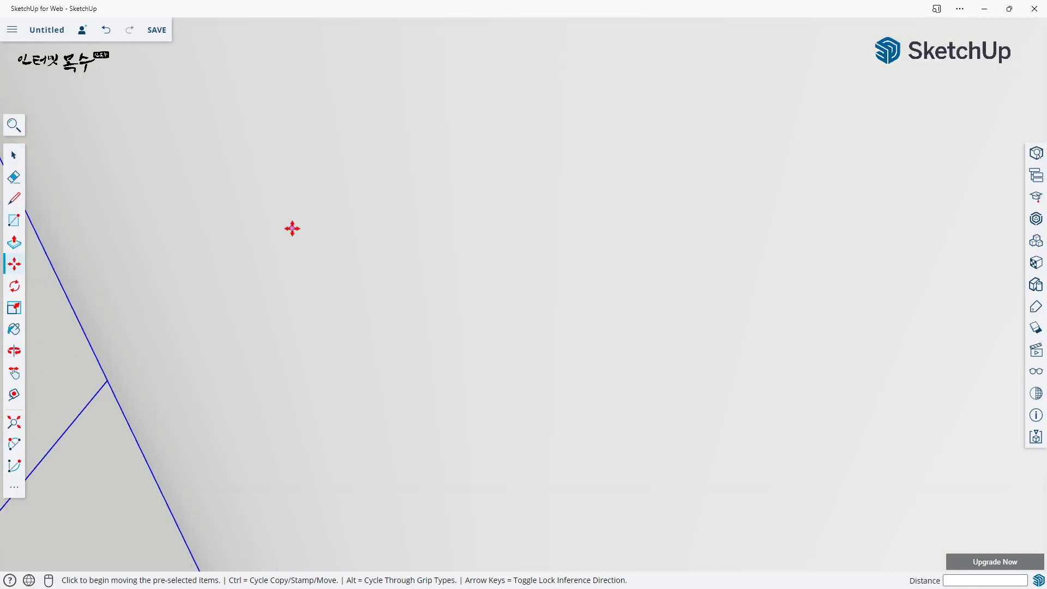
{"action": "scroll", "coordinate": [275, 215], "scroll_direction": "up", "scroll_amount": 1}
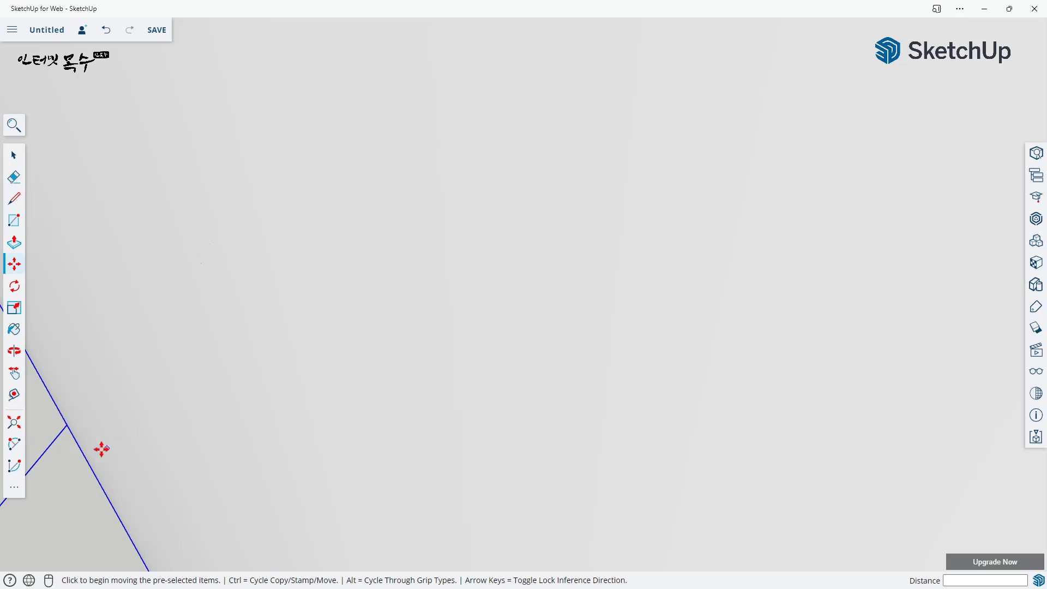
{"action": "left_click", "coordinate": [15, 424]}
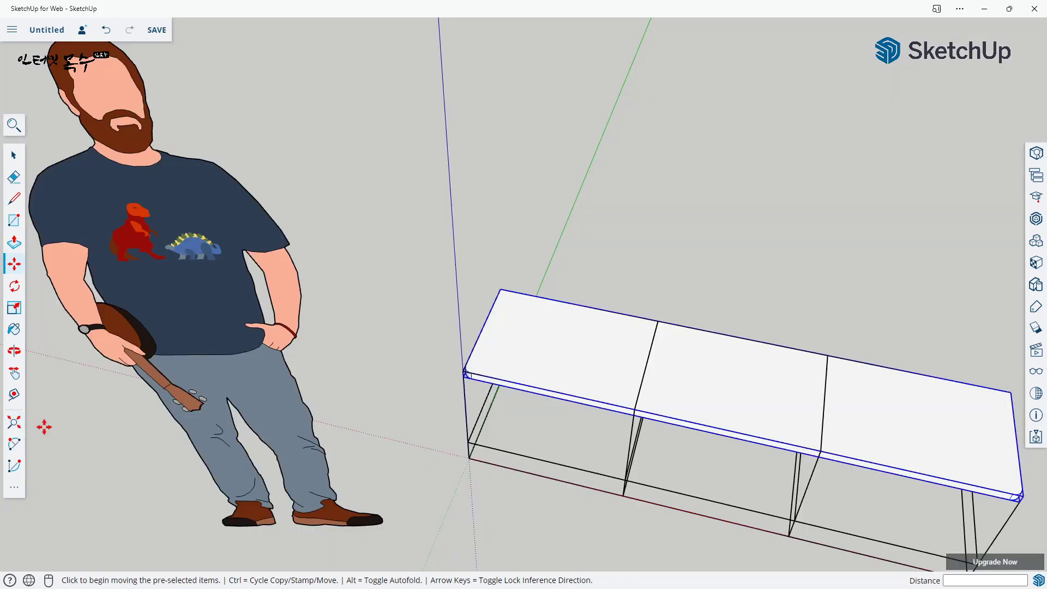
- Delete the human scale figure beside the cabinet
{"action": "middle_click_drag", "start_coordinate": [605, 386], "coordinate": [221, 280]}
{"action": "key", "text": "space"}
{"action": "left_click", "coordinate": [225, 286]}
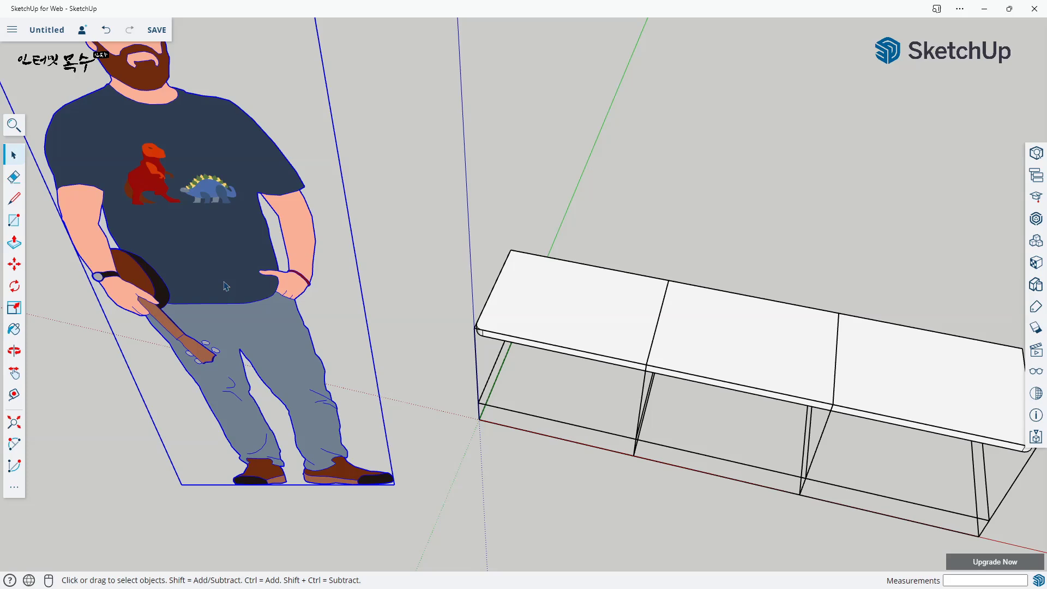
{"action": "key", "text": "Delete"}
{"action": "key", "text": "shift+z"}
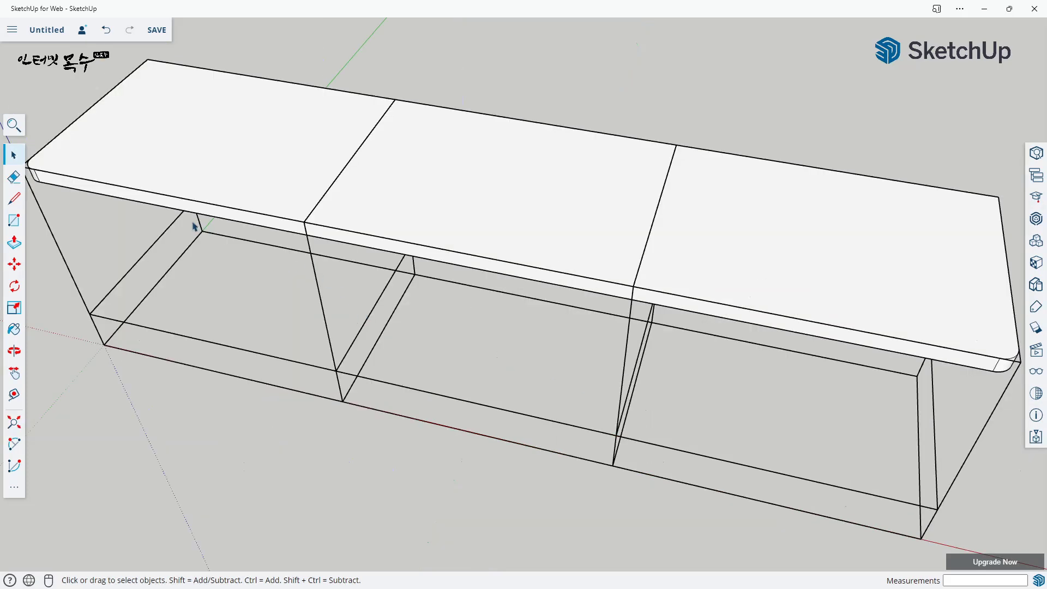
- Copy the rounded top panel group 30 mm straight down so the copy sits directly beneath the original
{"action": "middle_click_drag", "start_coordinate": [131, 179], "coordinate": [234, 318], "text": "shift"}
{"action": "scroll", "coordinate": [162, 311], "scroll_direction": "up", "scroll_amount": 5}
{"action": "middle_click_drag", "start_coordinate": [171, 314], "coordinate": [375, 281], "text": "shift"}
{"action": "scroll", "coordinate": [208, 241], "scroll_direction": "up", "scroll_amount": 3}
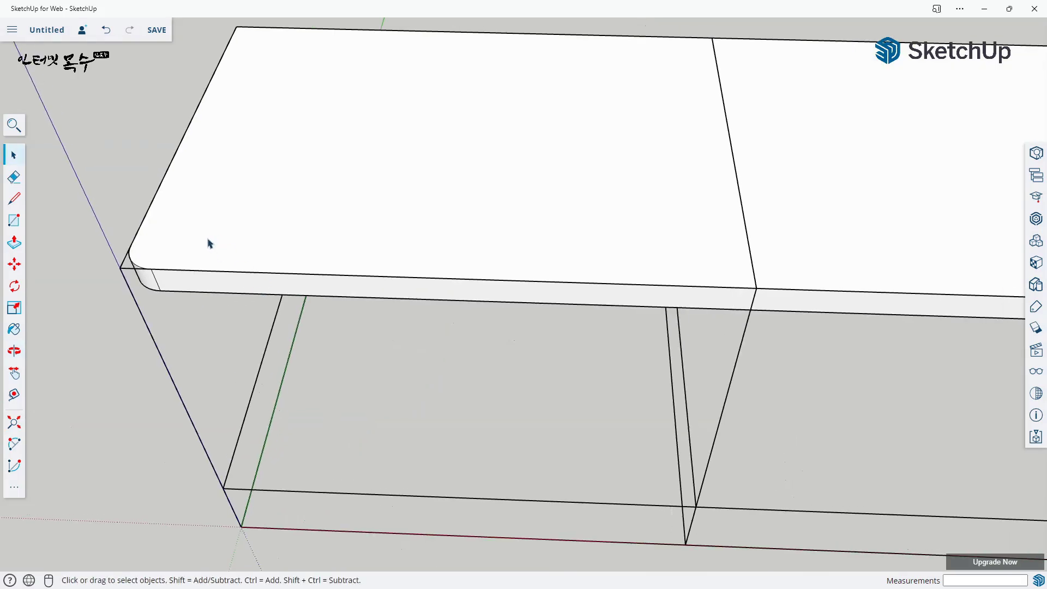
{"action": "left_click", "coordinate": [210, 247]}
{"action": "middle_click_drag", "start_coordinate": [210, 247], "coordinate": [358, 278]}
{"action": "key", "text": "m"}
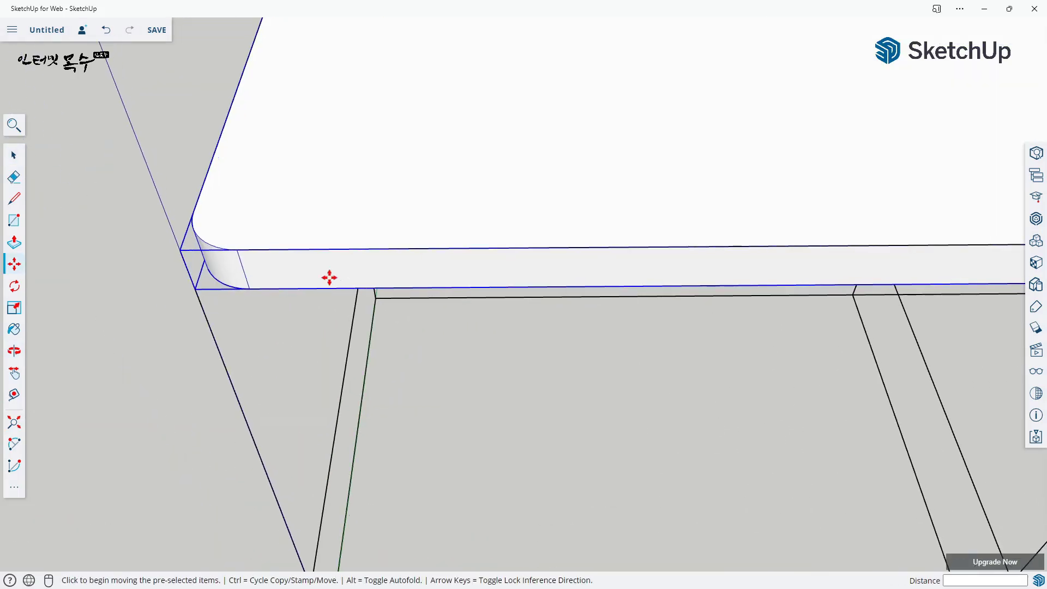
{"action": "key", "text": "ctrl"}
{"action": "left_click", "coordinate": [235, 248]}
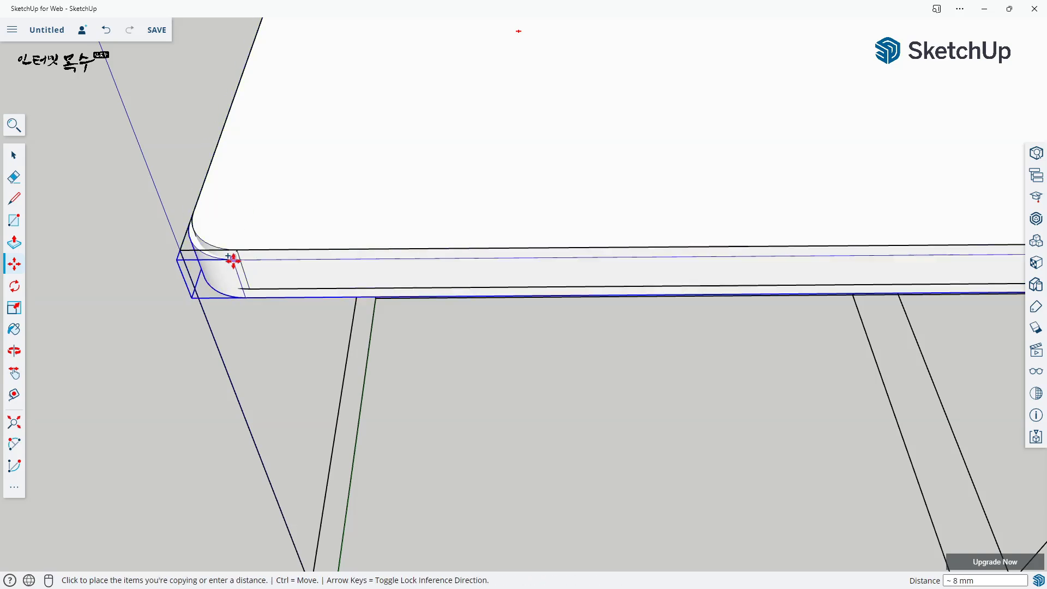
{"action": "left_click", "coordinate": [248, 289]}
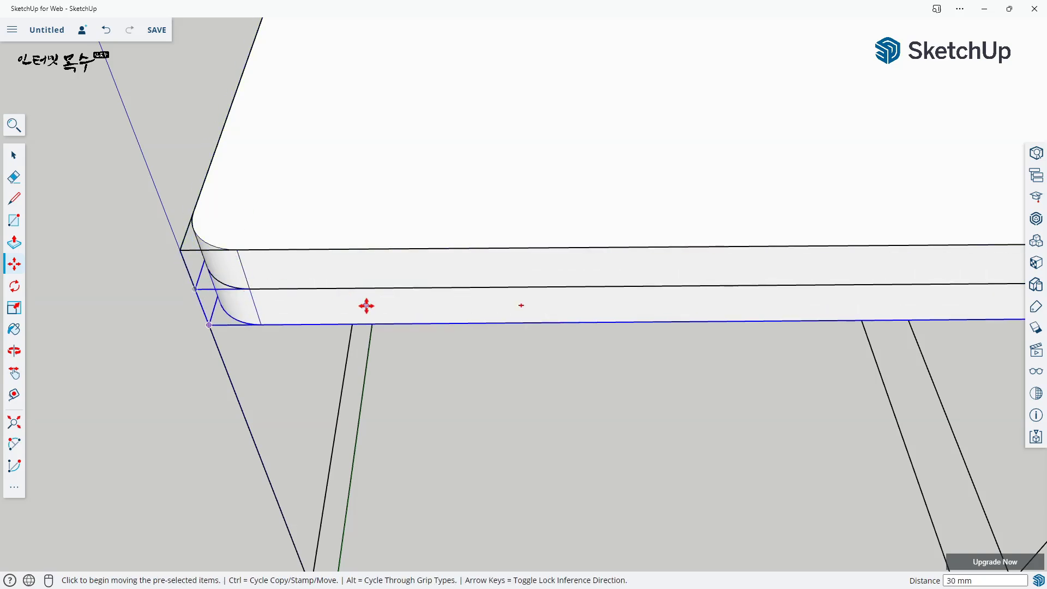
- Copy both stacked panels 340 mm down, placing the stack's bottom corner on the wireframe's lower front-left corner point
{"action": "middle_click_drag", "start_coordinate": [388, 355], "coordinate": [437, 382]}
{"action": "scroll", "coordinate": [437, 383], "scroll_direction": "down", "scroll_amount": 3}
{"action": "middle_click_drag", "start_coordinate": [395, 325], "coordinate": [418, 293]}
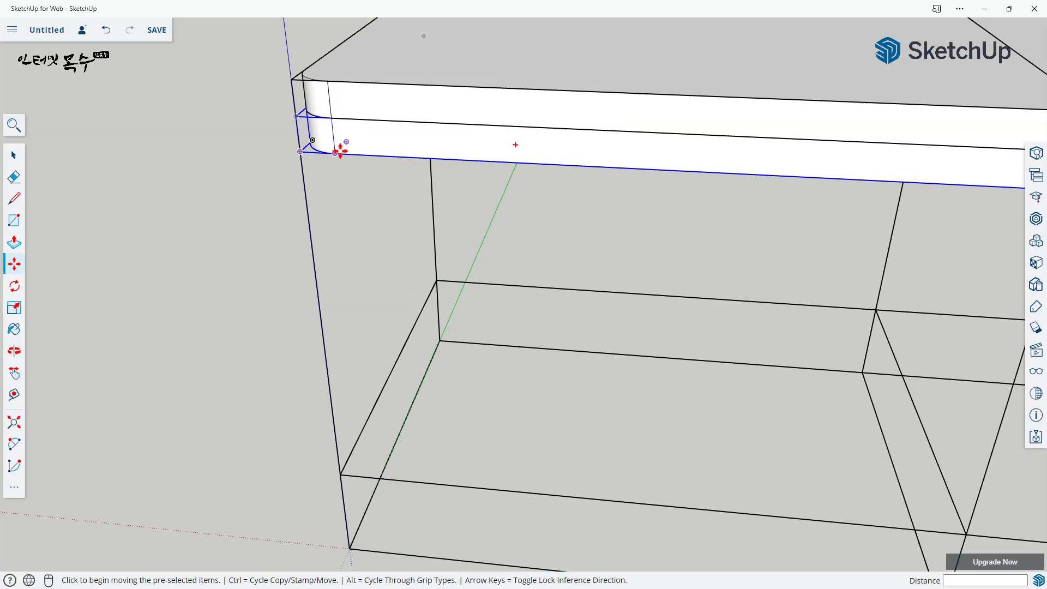
{"action": "key", "text": "space"}
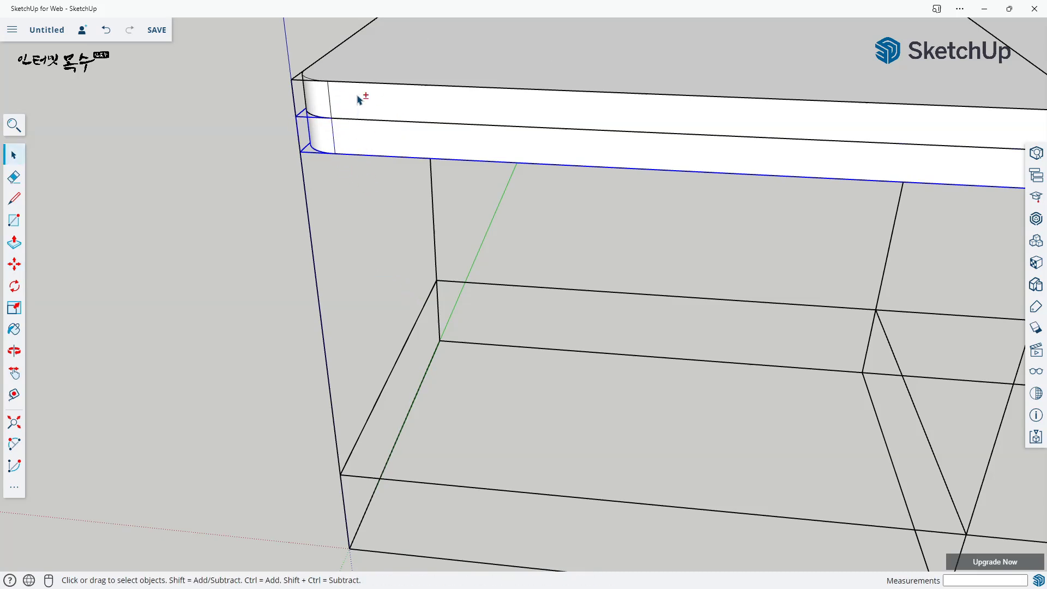
{"action": "left_click", "coordinate": [357, 119], "text": "shift"}
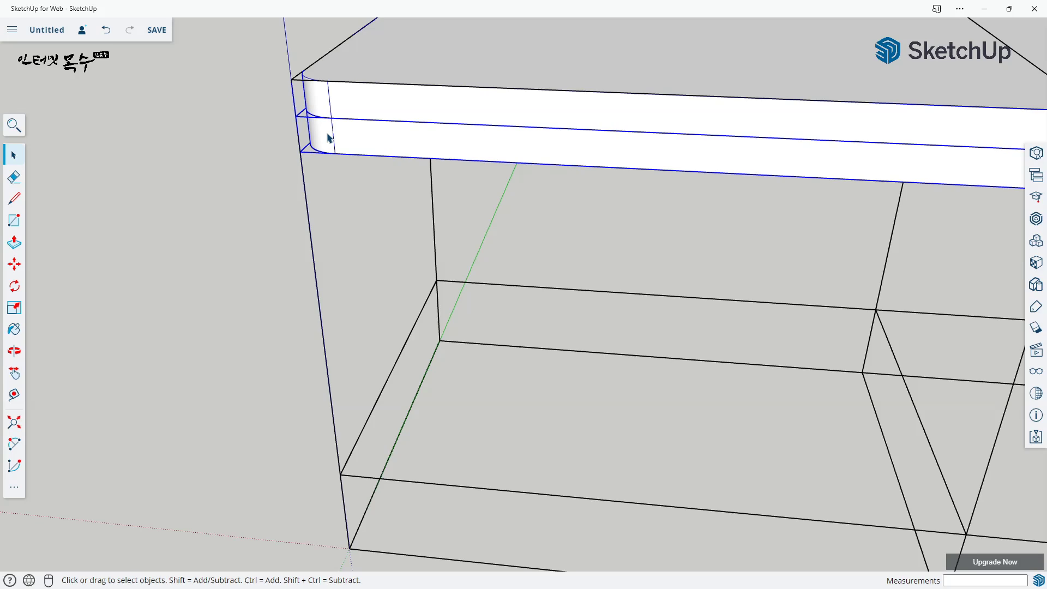
{"action": "key", "text": "m"}
{"action": "key", "text": "ctrl"}
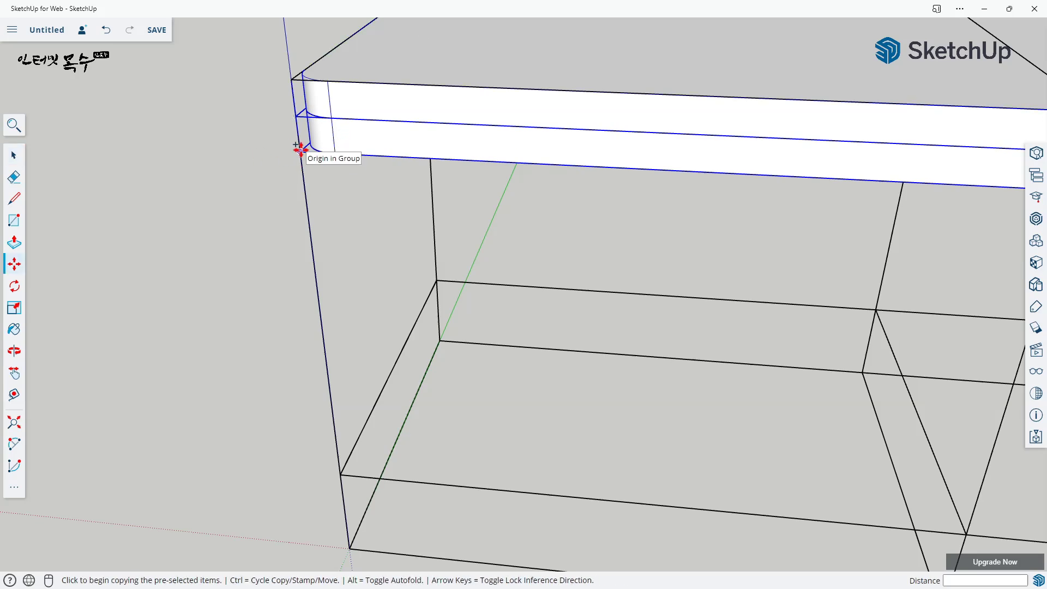
{"action": "left_click", "coordinate": [300, 152]}
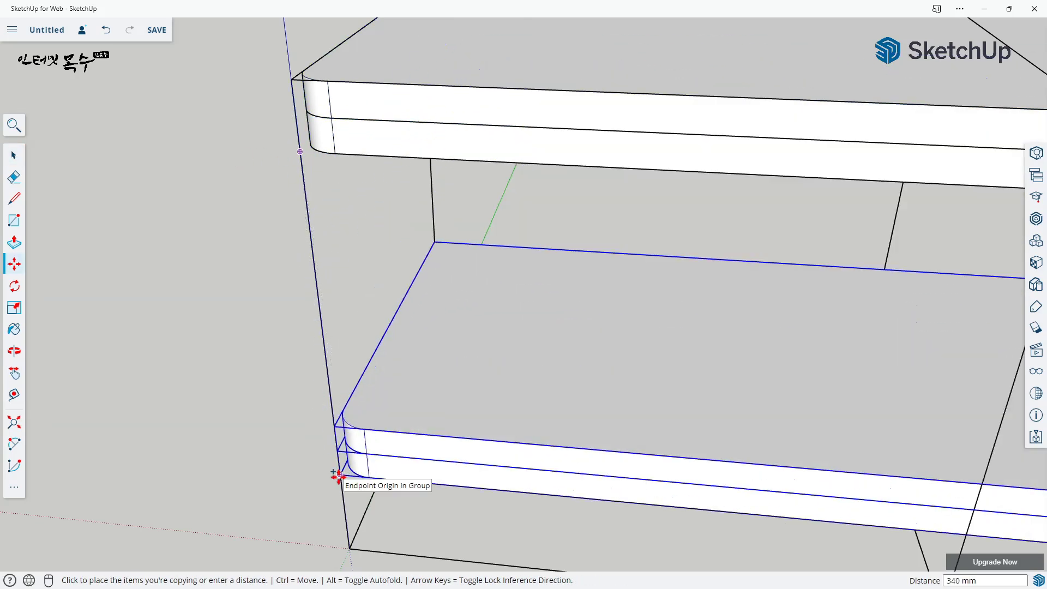
{"action": "left_click", "coordinate": [338, 475]}
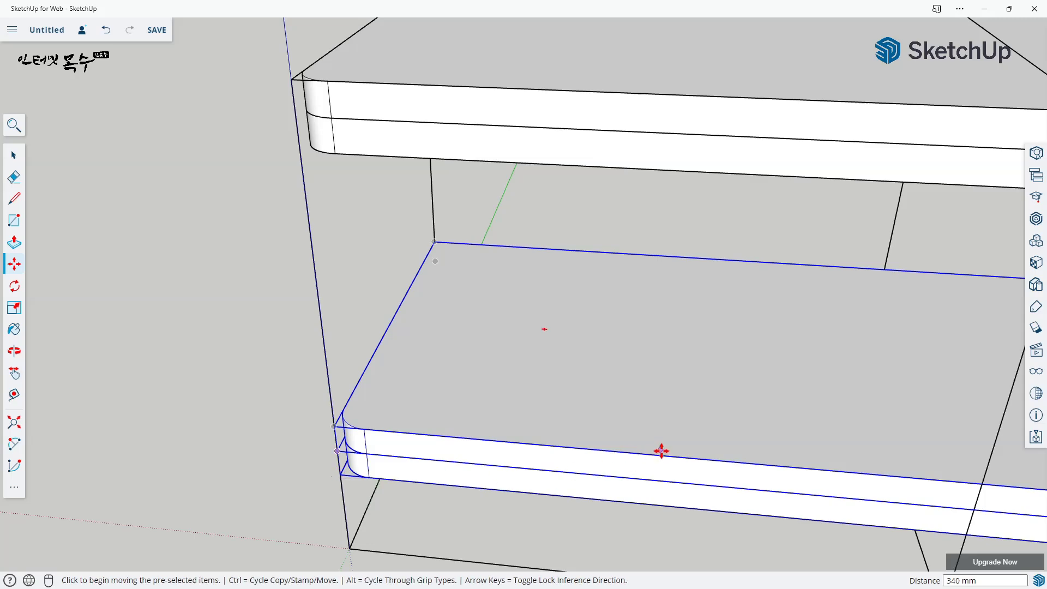
- Open the upper panel of the lower stack for editing and push its top face down 20 mm
{"action": "scroll", "coordinate": [633, 430], "scroll_direction": "down", "scroll_amount": 5}
{"action": "middle_click_drag", "start_coordinate": [634, 430], "coordinate": [361, 344]}
{"action": "scroll", "coordinate": [360, 344], "scroll_direction": "up", "scroll_amount": 1}
{"action": "scroll", "coordinate": [360, 344], "scroll_direction": "down", "scroll_amount": 3}
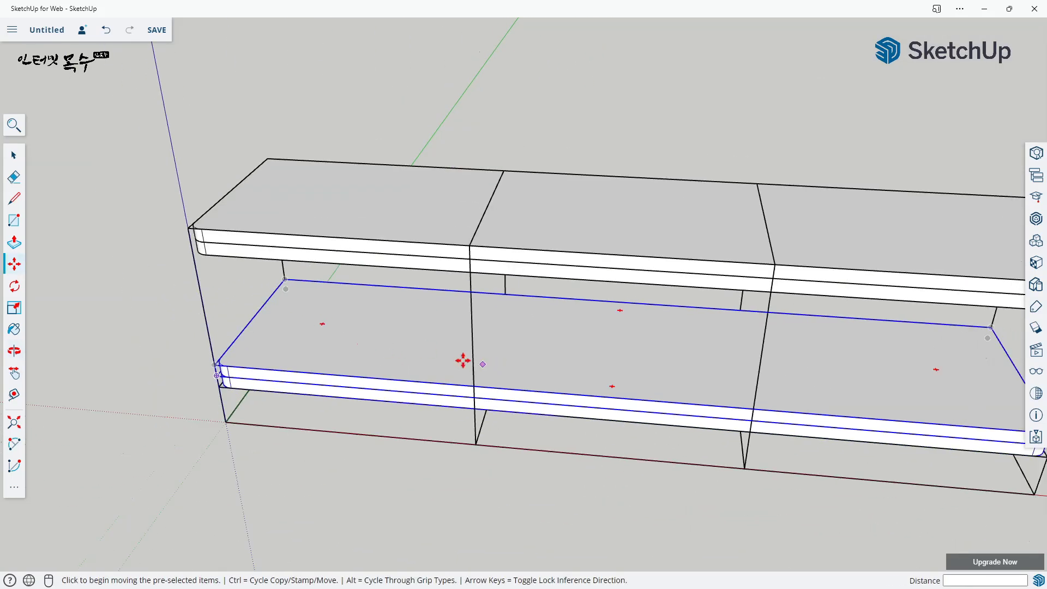
{"action": "middle_click_drag", "start_coordinate": [463, 360], "coordinate": [322, 315], "text": "shift"}
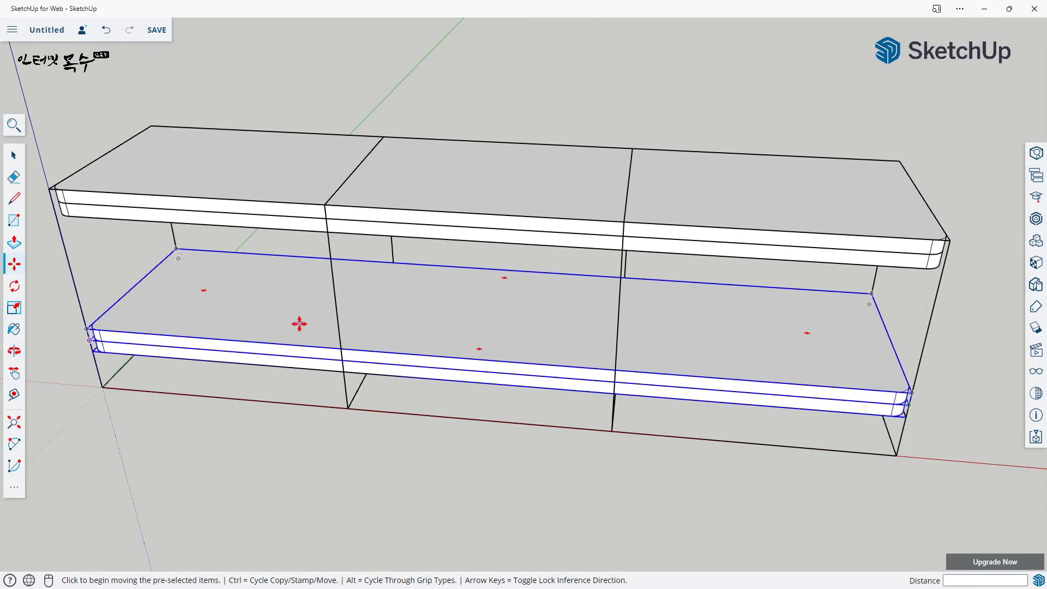
{"action": "key", "text": "space"}
{"action": "double_click", "coordinate": [257, 295]}
{"action": "triple_click", "coordinate": [257, 295]}
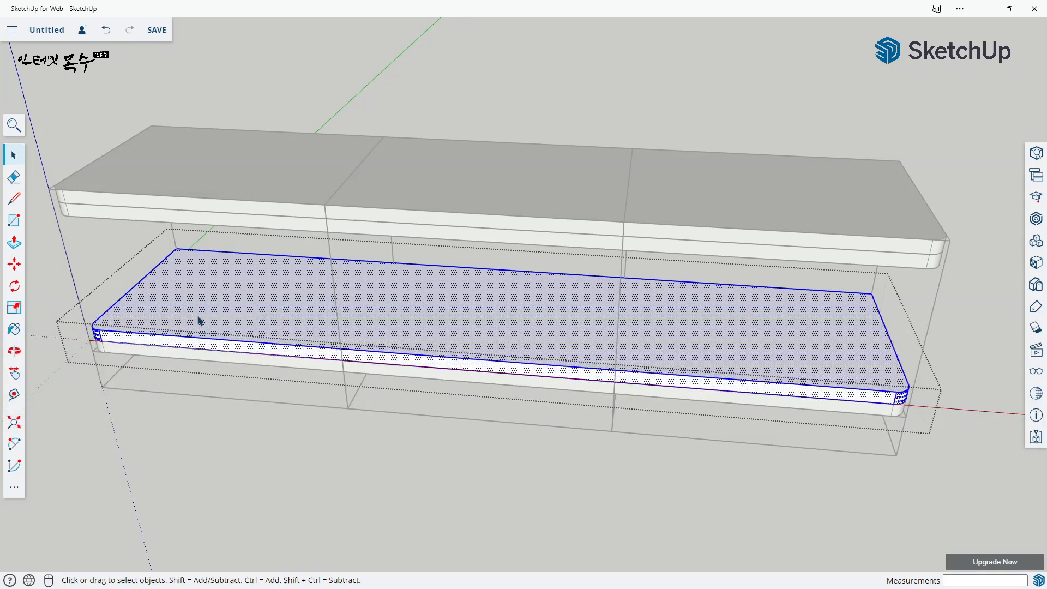
{"action": "key", "text": "p"}
{"action": "left_click", "coordinate": [226, 315]}
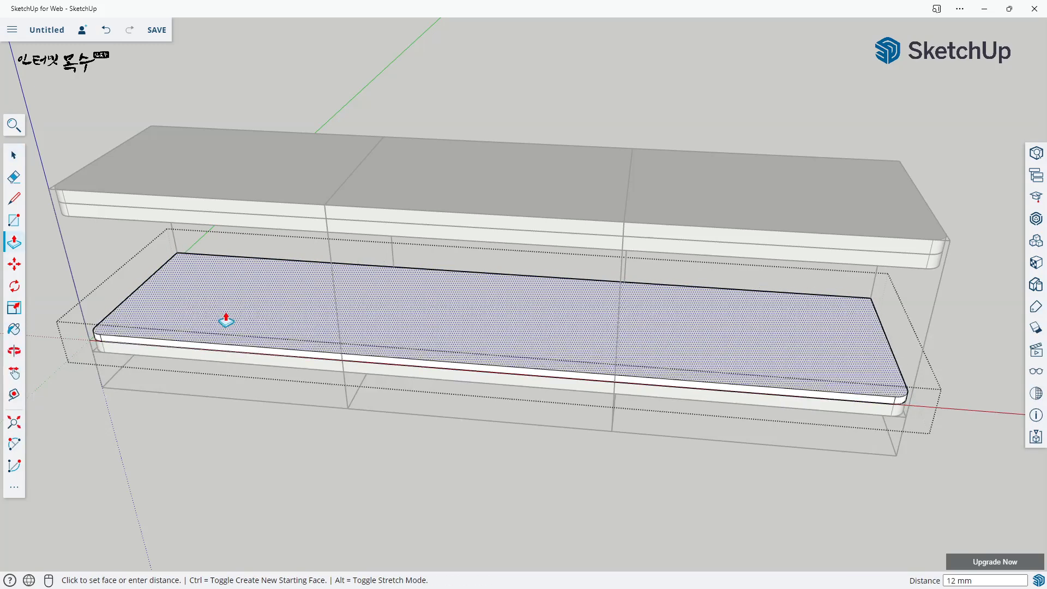
{"action": "left_click", "coordinate": [226, 319]}
{"action": "type", "text": "2"}
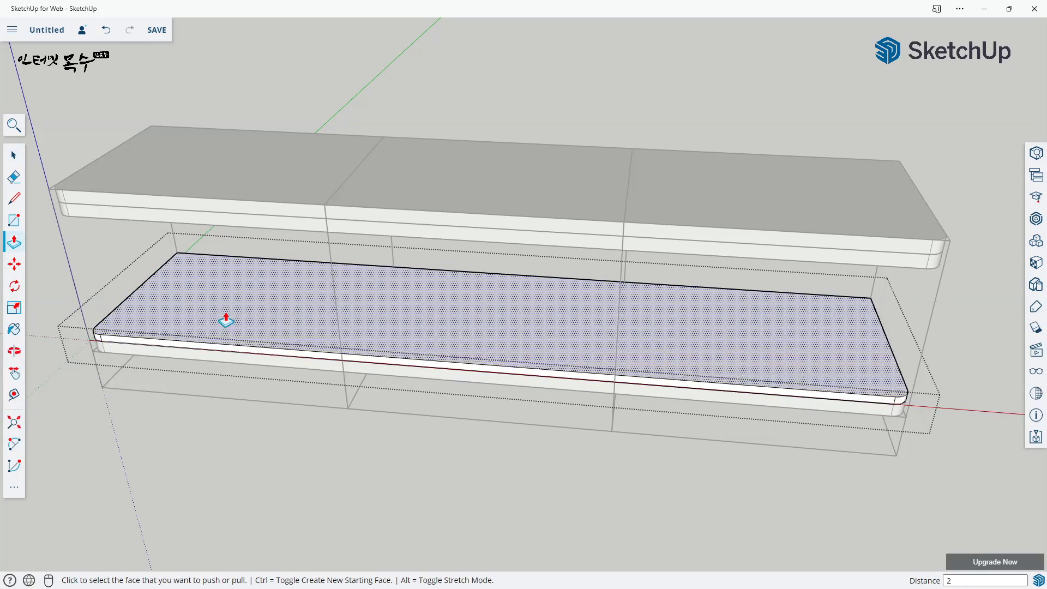
{"action": "type", "text": "0"}
{"action": "key", "text": "Return"}
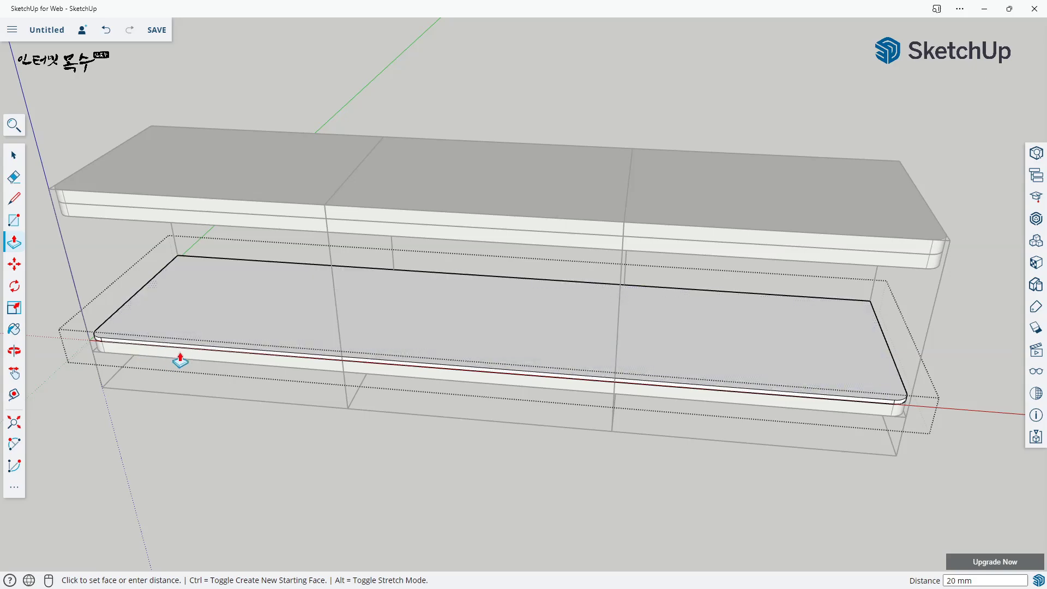
- Open the lower panel of the upper stack for editing, push its underside up 10 mm, and leave the group
{"action": "middle_click_drag", "start_coordinate": [316, 308], "coordinate": [353, 248]}
{"action": "key", "text": "space"}
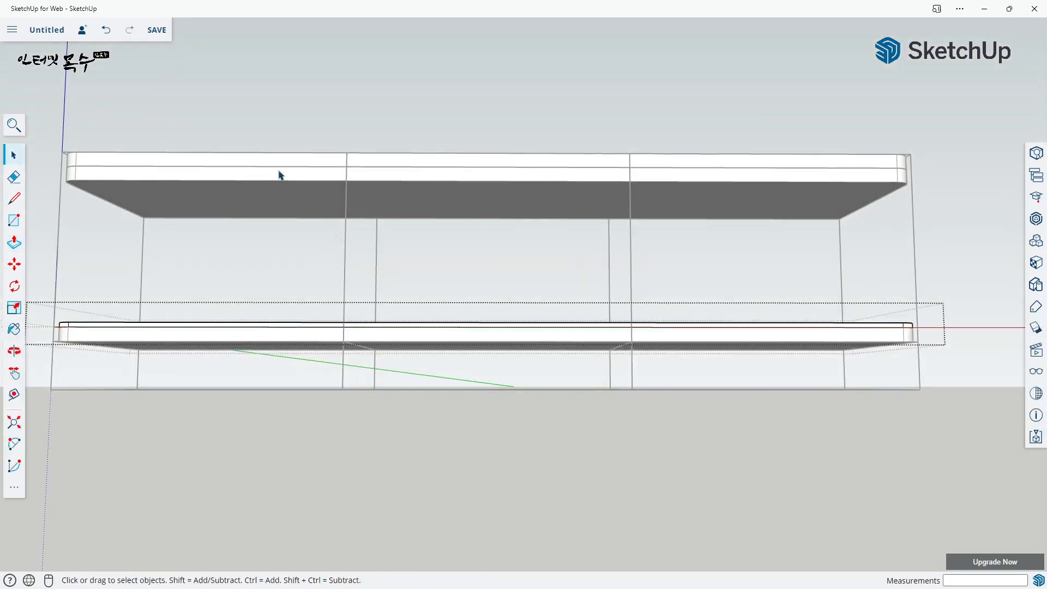
{"action": "left_click", "coordinate": [317, 200]}
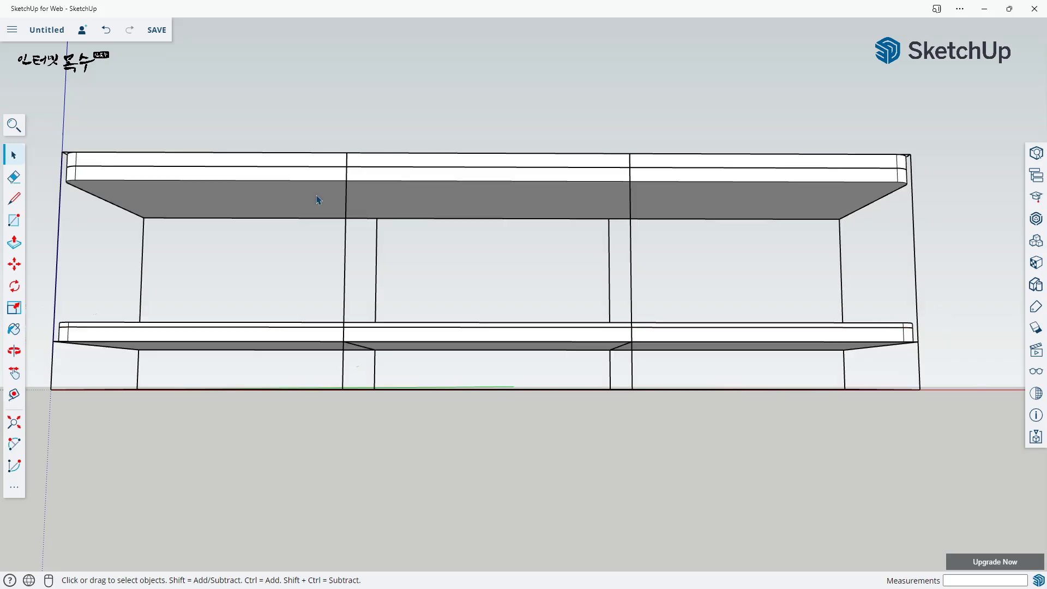
{"action": "double_click", "coordinate": [317, 200]}
{"action": "triple_click", "coordinate": [317, 200]}
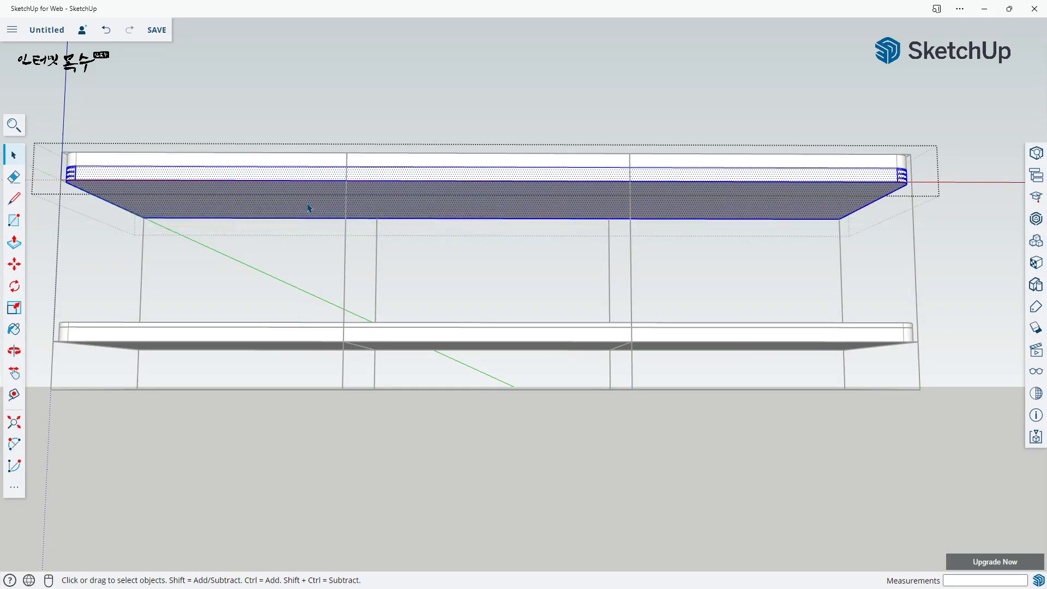
{"action": "key", "text": "p"}
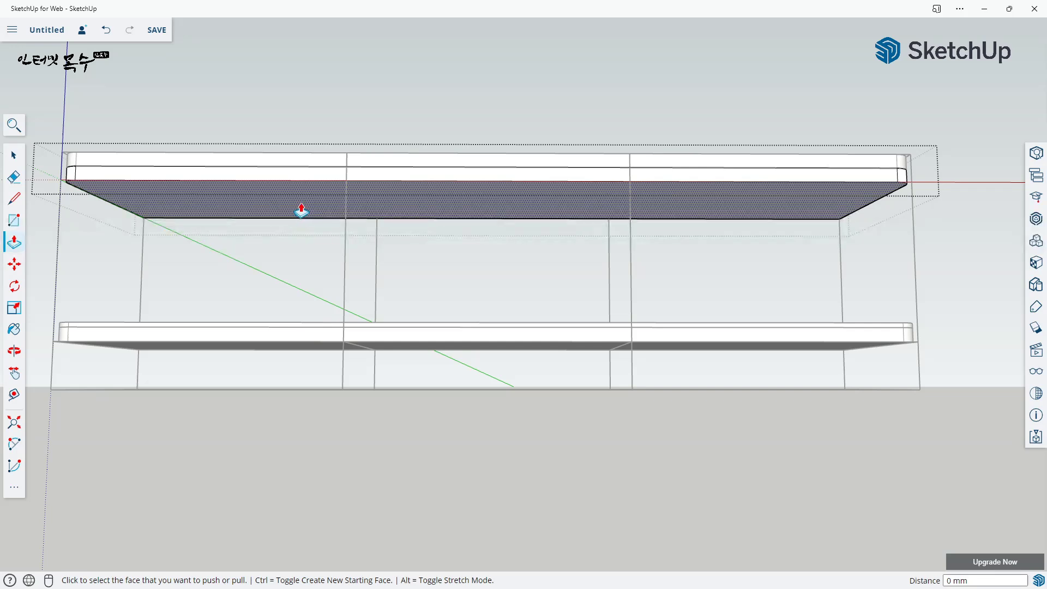
{"action": "left_click", "coordinate": [302, 211]}
{"action": "left_click", "coordinate": [302, 210]}
{"action": "type", "text": "10"}
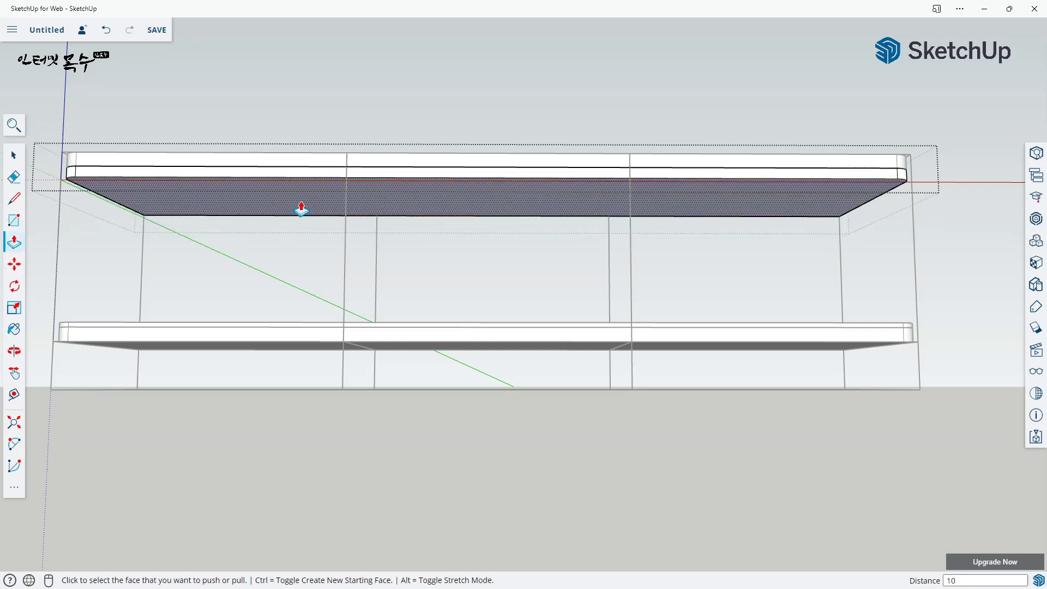
{"action": "key", "text": "Return"}
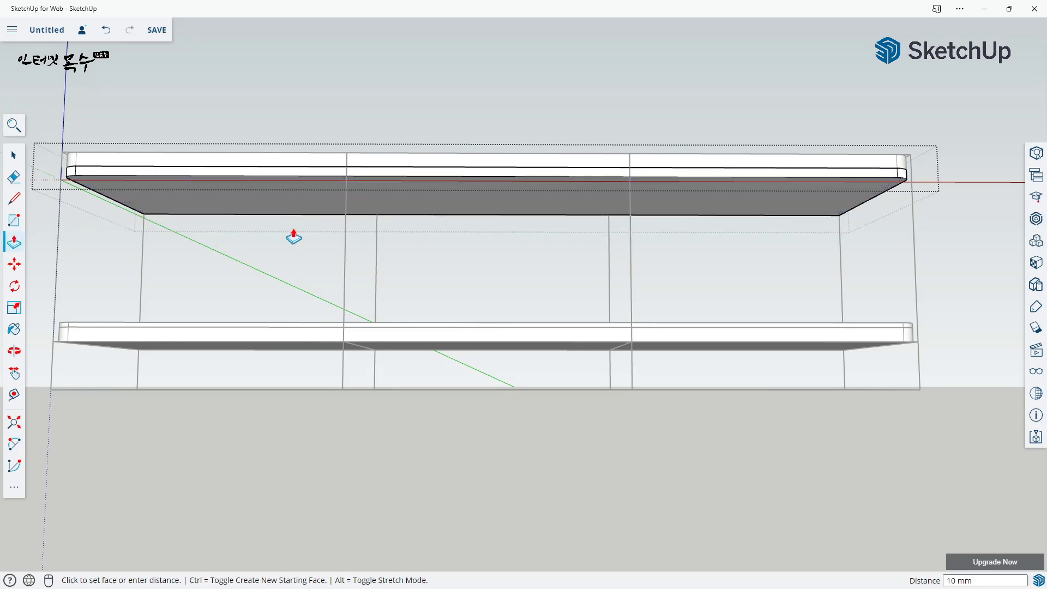
{"action": "key", "text": "space"}
{"action": "left_click", "coordinate": [379, 114]}
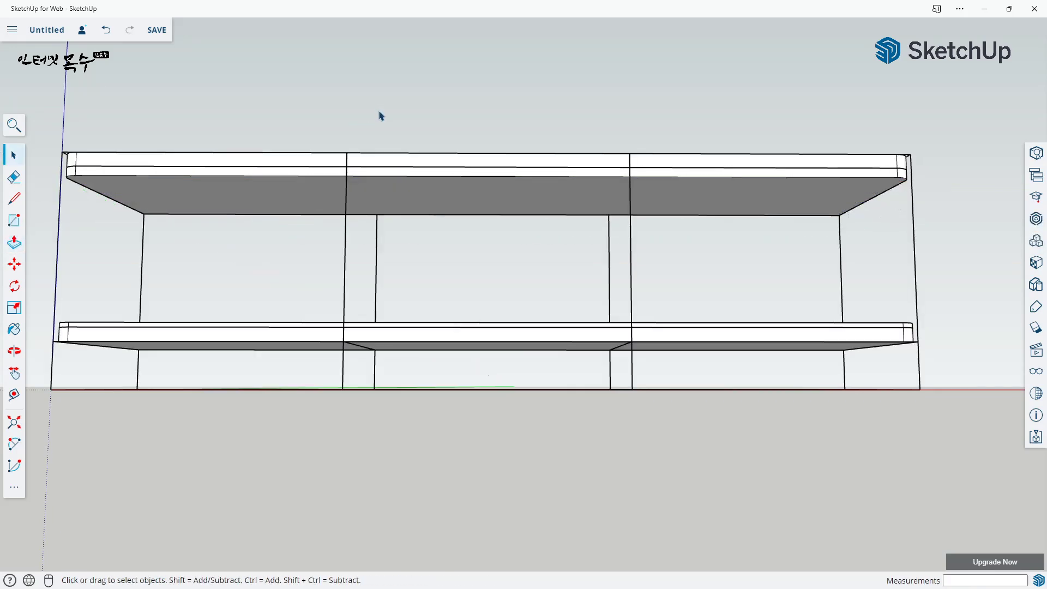
- Open the top panel group and place a guide on its rear face 30 mm in from the end's vertical edge
{"action": "middle_click_drag", "start_coordinate": [456, 145], "coordinate": [366, 211]}
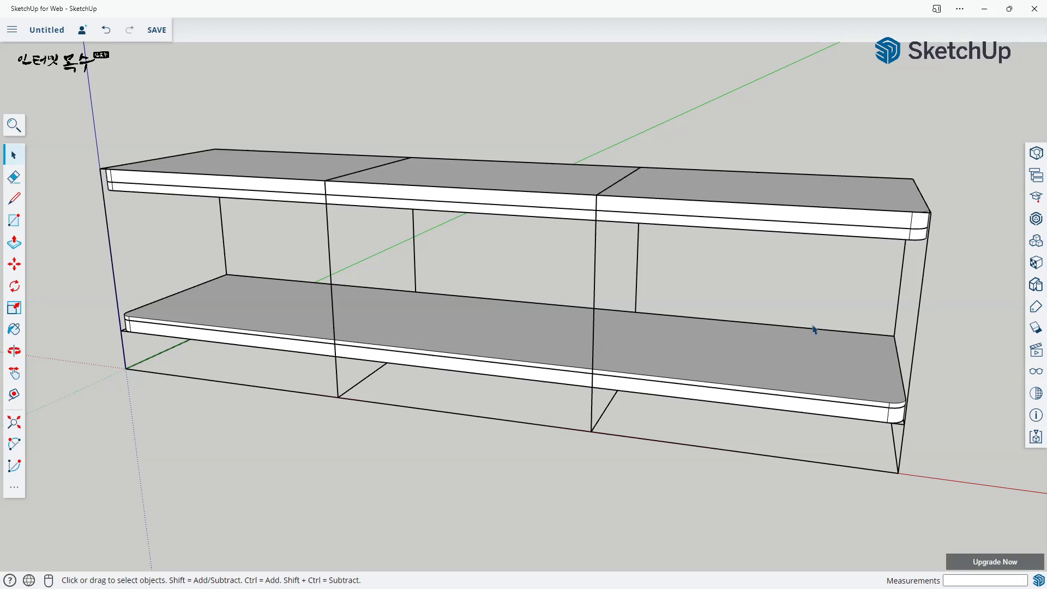
{"action": "middle_click_drag", "start_coordinate": [814, 330], "coordinate": [420, 325]}
{"action": "scroll", "coordinate": [295, 302], "scroll_direction": "up", "scroll_amount": 5}
{"action": "middle_click_drag", "start_coordinate": [295, 302], "coordinate": [287, 229]}
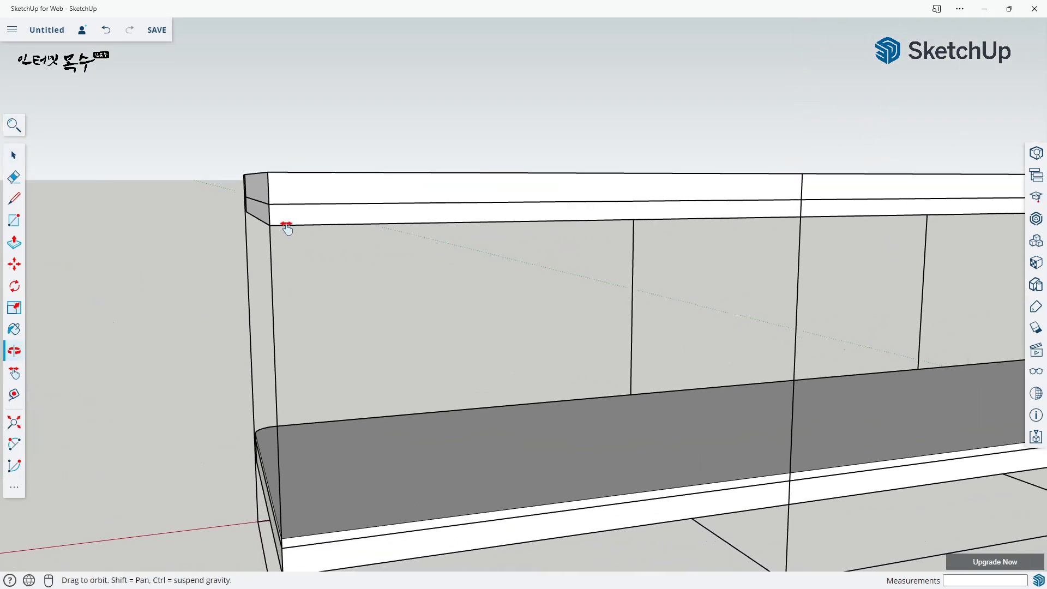
{"action": "double_click", "coordinate": [307, 189]}
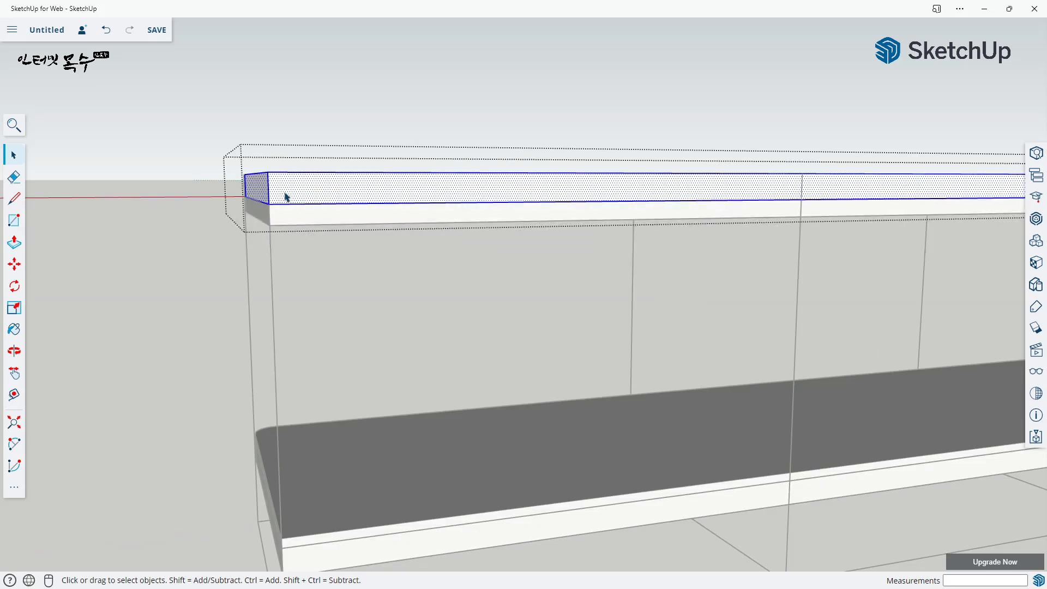
{"action": "key", "text": "t"}
{"action": "left_click", "coordinate": [268, 188]}
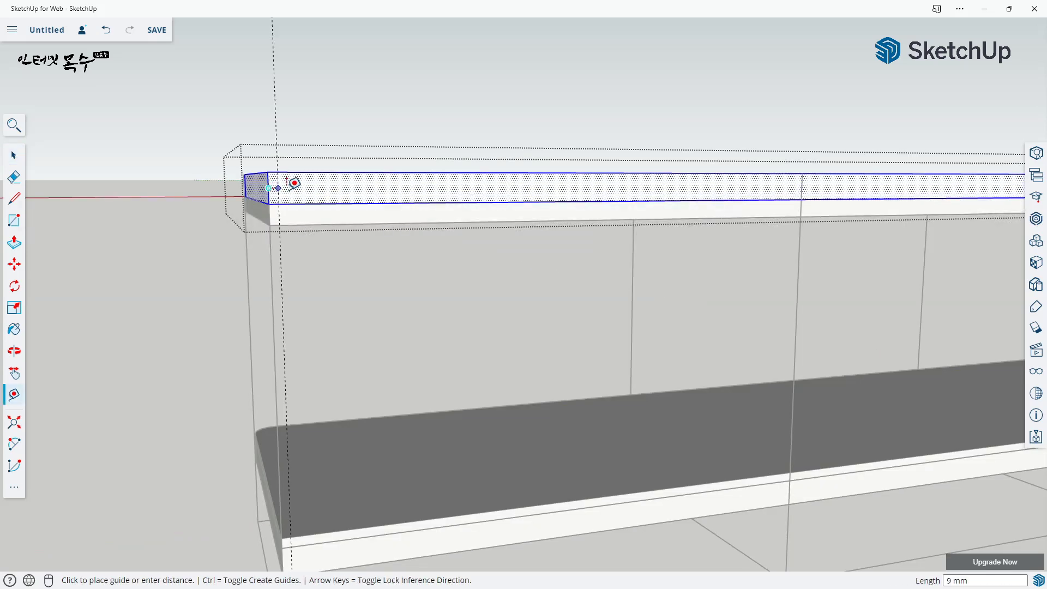
{"action": "type", "text": "3"}
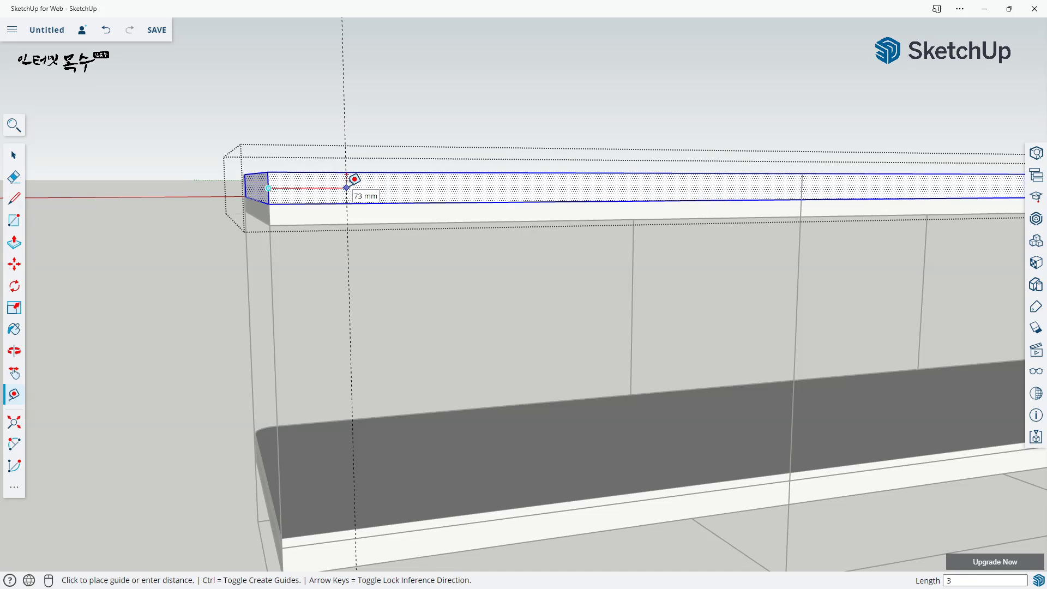
{"action": "type", "text": "0"}
{"action": "key", "text": "Return"}
{"action": "scroll", "coordinate": [279, 187], "scroll_direction": "up", "scroll_amount": 3}
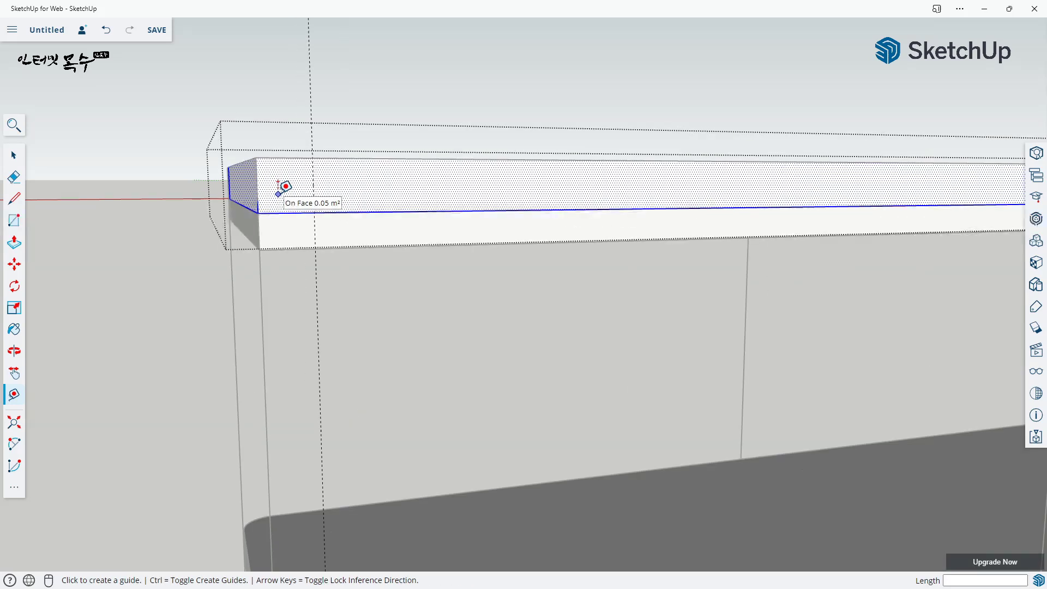
- Draw a 90-degree arc with a 30 mm radius on the rear face, centred where the guide meets the bottom edge, and leave the group
{"action": "key", "text": "a"}
{"action": "left_click", "coordinate": [314, 212]}
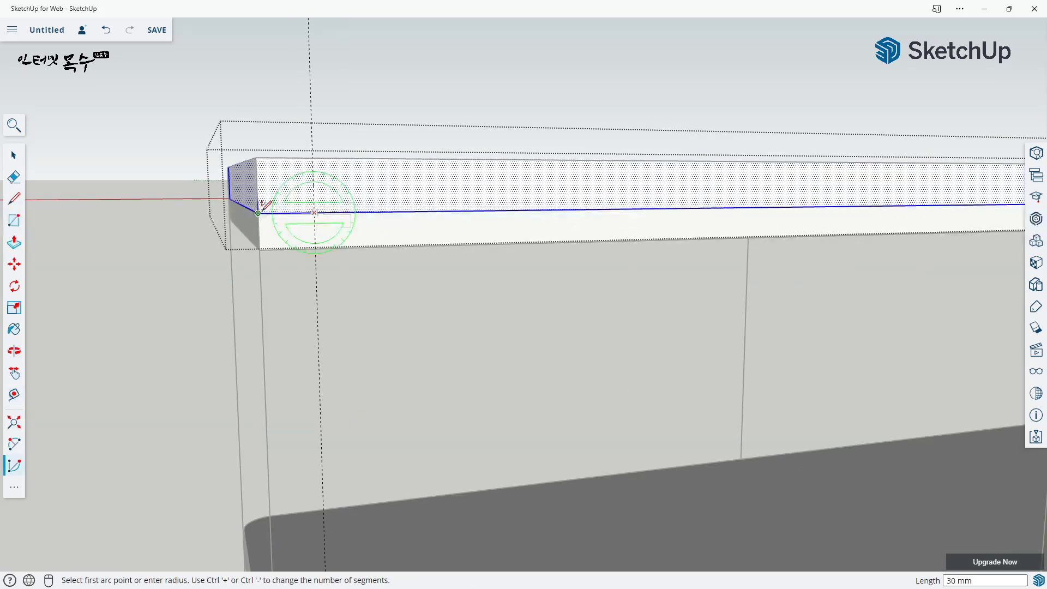
{"action": "left_click", "coordinate": [258, 213]}
{"action": "left_click", "coordinate": [312, 159]}
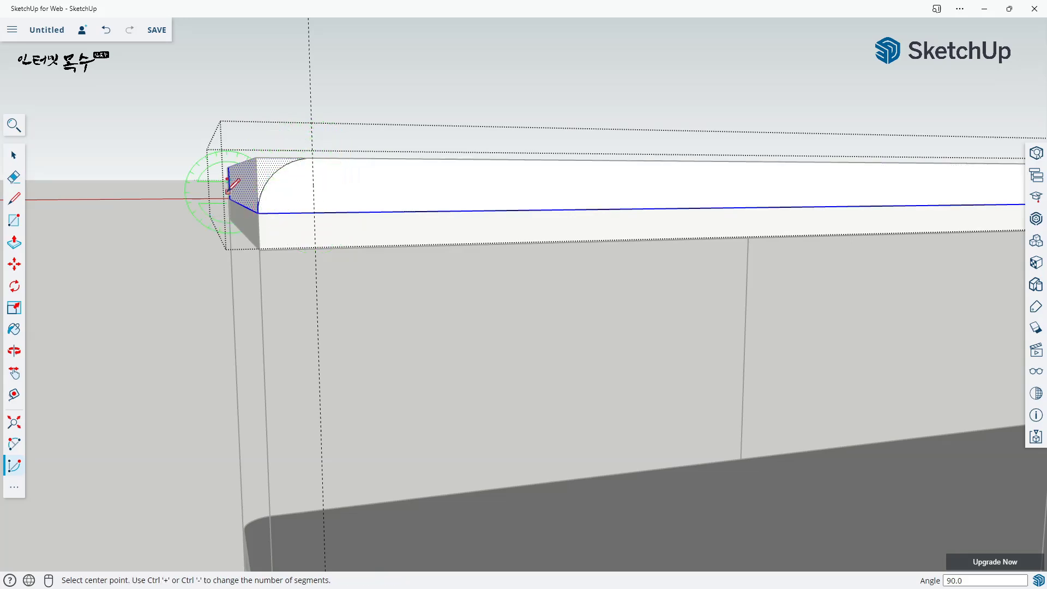
{"action": "middle_click_drag", "start_coordinate": [234, 185], "coordinate": [232, 255]}
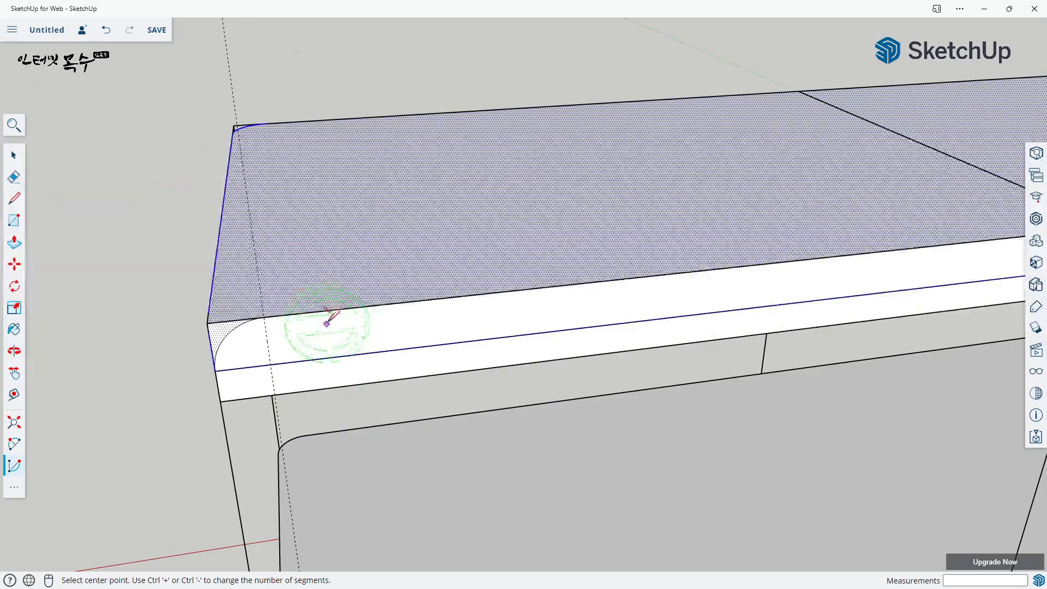
{"action": "key", "text": "space"}
{"action": "left_click", "coordinate": [116, 253]}
{"action": "left_click", "coordinate": [116, 253]}
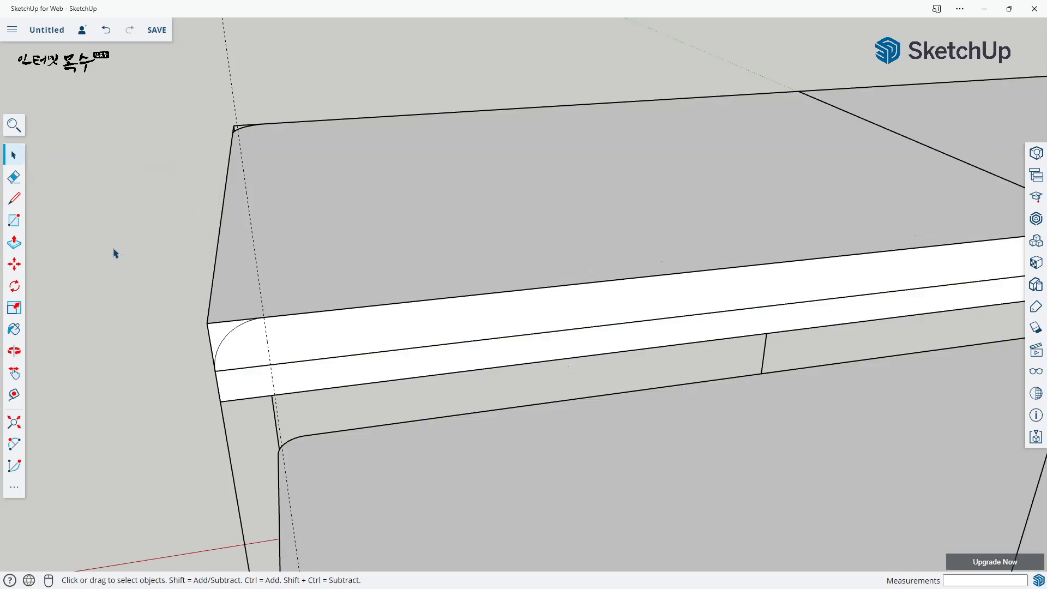
- Open the top panel group and select its upper end edges, both rounded corners and the long front edge as the sweep path
{"action": "double_click", "coordinate": [340, 265]}
{"action": "left_click", "coordinate": [327, 264]}
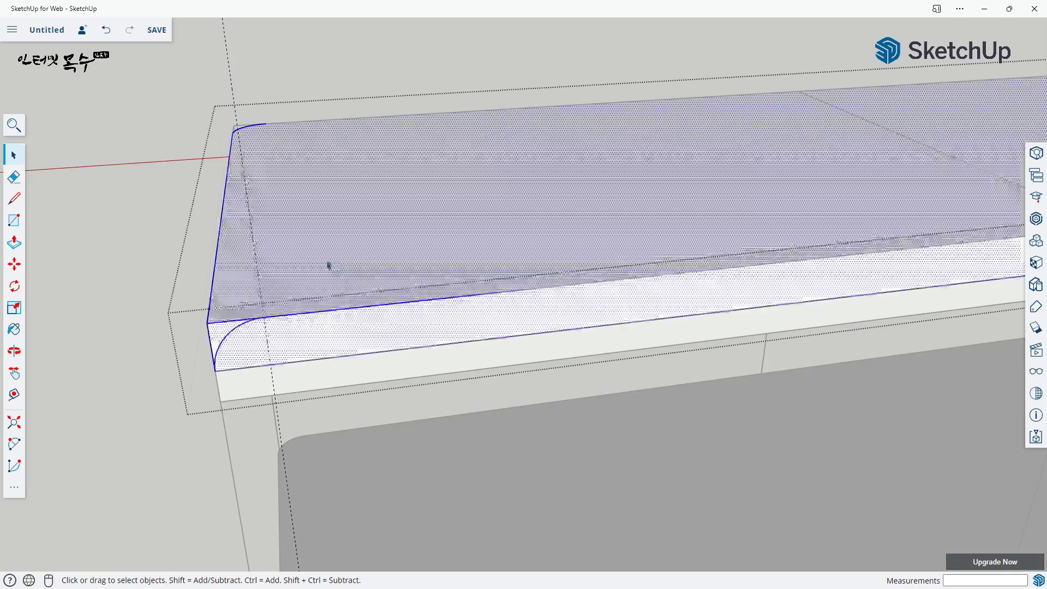
{"action": "left_click", "coordinate": [203, 250]}
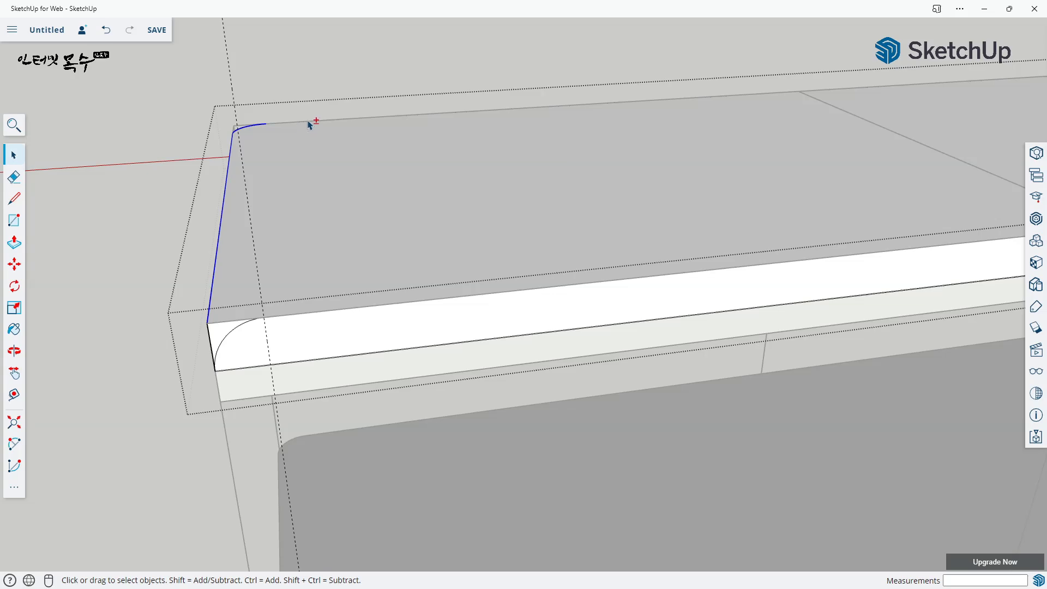
{"action": "middle_click_drag", "start_coordinate": [511, 159], "coordinate": [465, 229]}
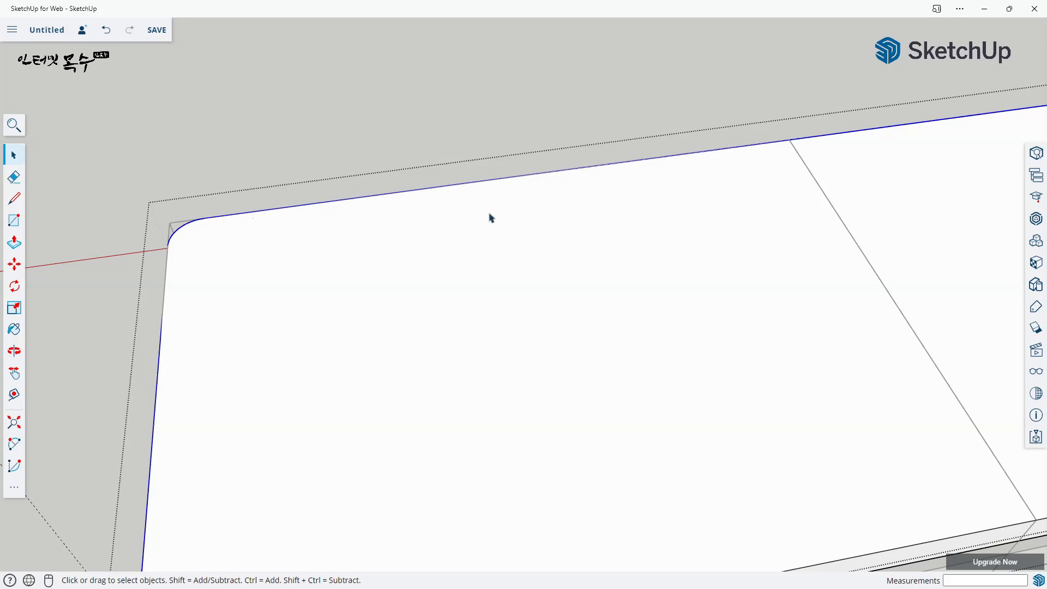
{"action": "scroll", "coordinate": [786, 280], "scroll_direction": "down", "scroll_amount": 4}
{"action": "scroll", "coordinate": [745, 284], "scroll_direction": "down", "scroll_amount": 3}
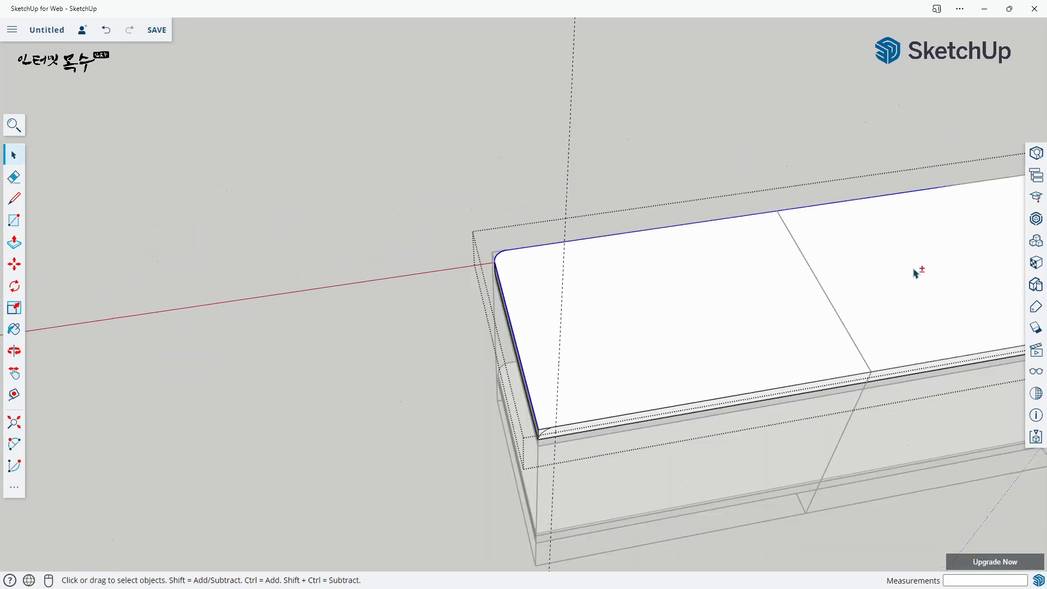
{"action": "middle_click_drag", "start_coordinate": [916, 271], "coordinate": [334, 276], "text": "shift"}
{"action": "scroll", "coordinate": [712, 233], "scroll_direction": "up", "scroll_amount": 5}
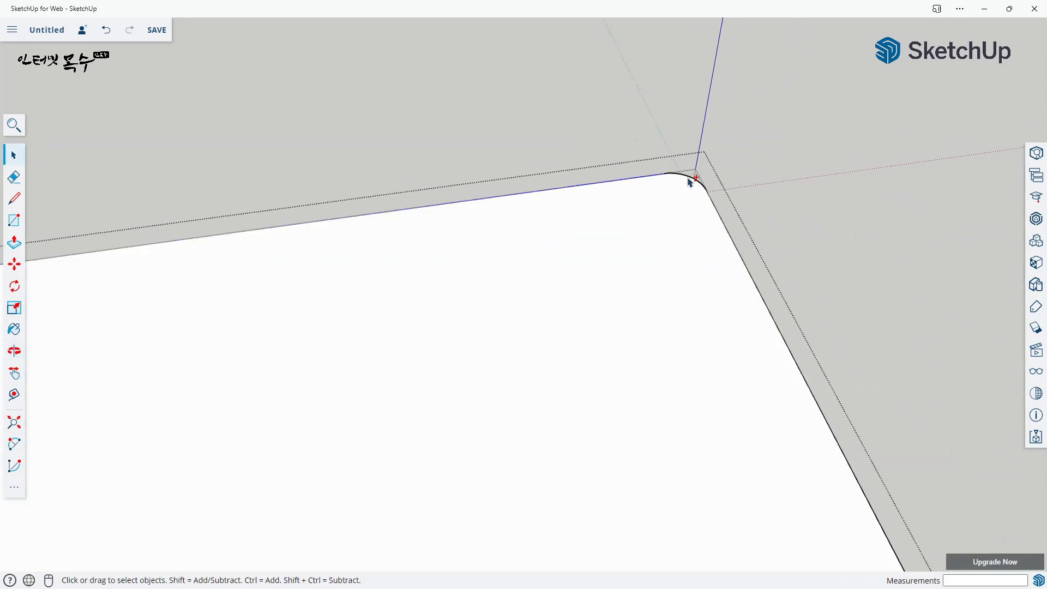
{"action": "left_click", "coordinate": [690, 180], "text": "ctrl"}
{"action": "scroll", "coordinate": [737, 252], "scroll_direction": "down", "scroll_amount": 5}
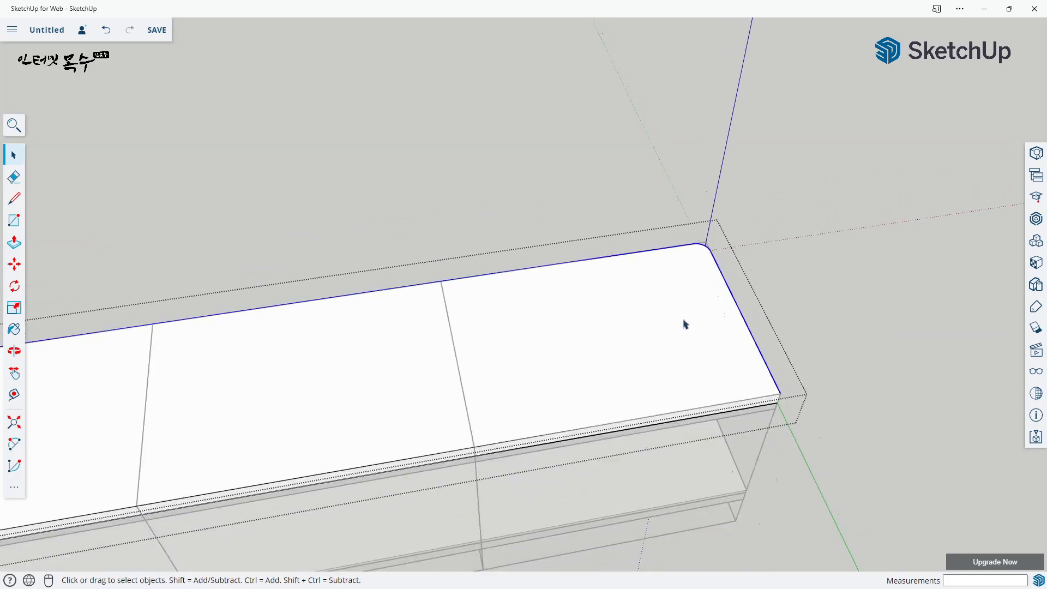
- Sweep the corner profile outside the arc along the selected edges with Follow Me to round over the top panel, and leave the group
{"action": "middle_click_drag", "start_coordinate": [685, 322], "coordinate": [706, 253]}
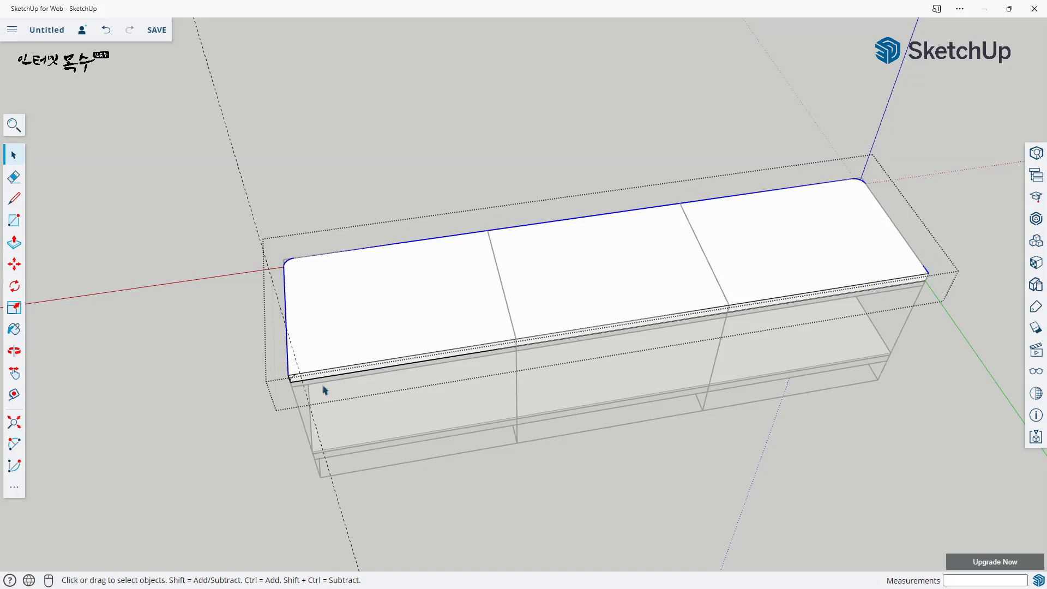
{"action": "scroll", "coordinate": [289, 381], "scroll_direction": "up", "scroll_amount": 8}
{"action": "middle_click_drag", "start_coordinate": [293, 367], "coordinate": [328, 327]}
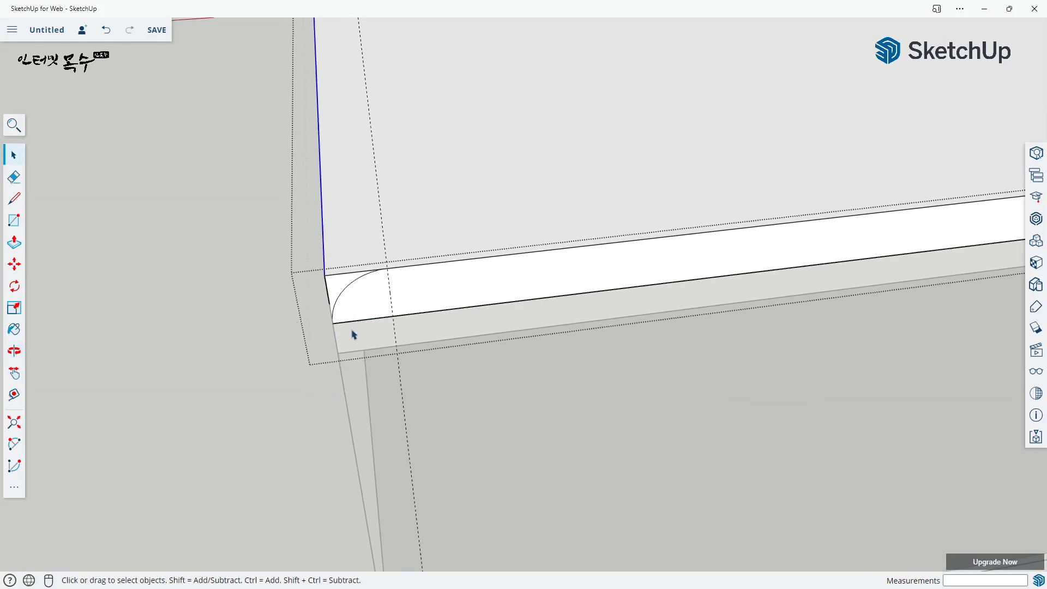
{"action": "key", "text": "shift+f"}
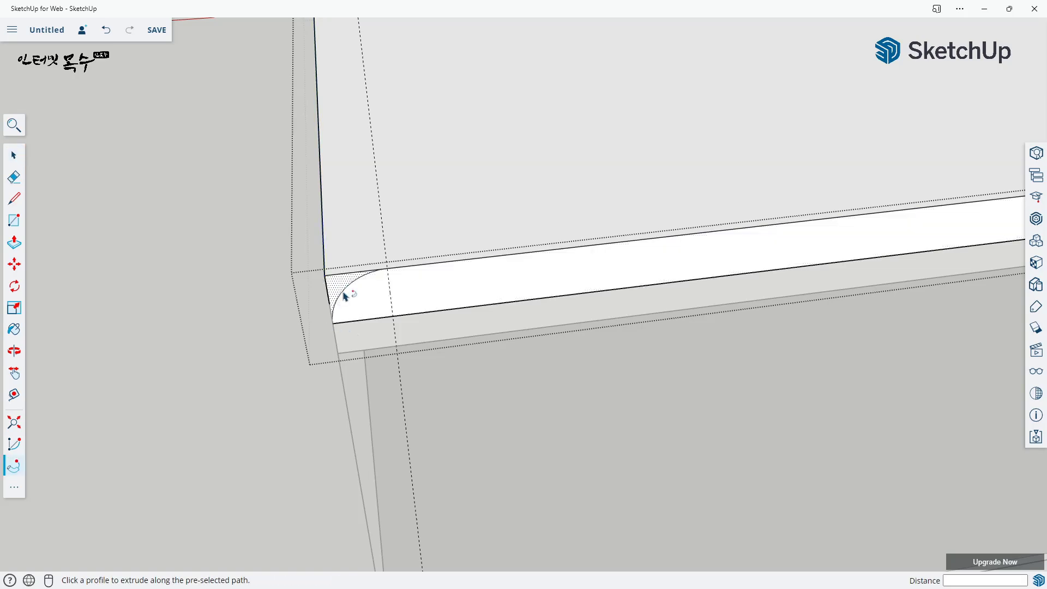
{"action": "left_click", "coordinate": [337, 289]}
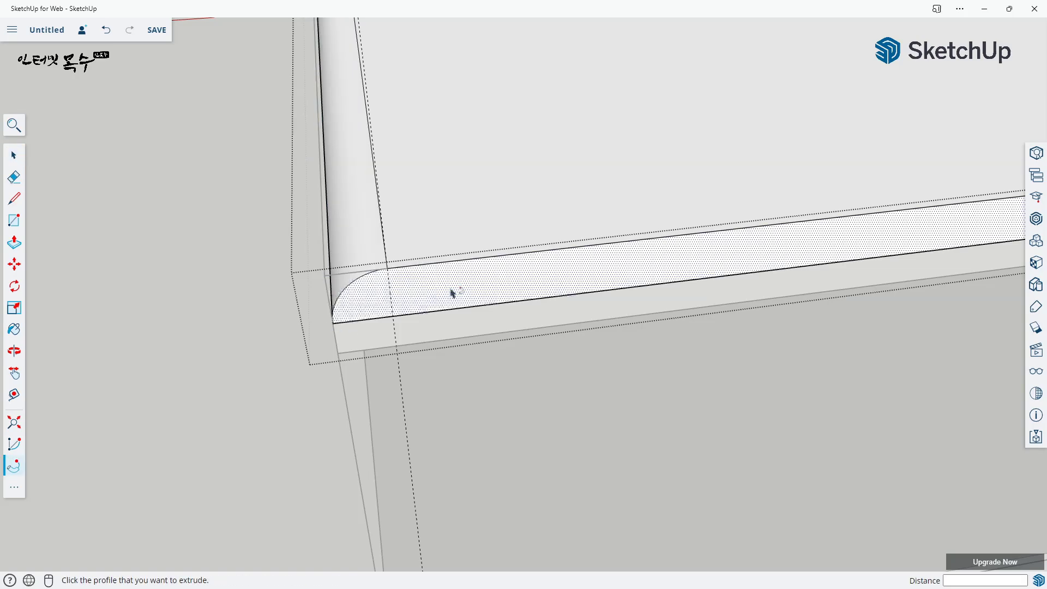
{"action": "scroll", "coordinate": [456, 292], "scroll_direction": "down", "scroll_amount": 3}
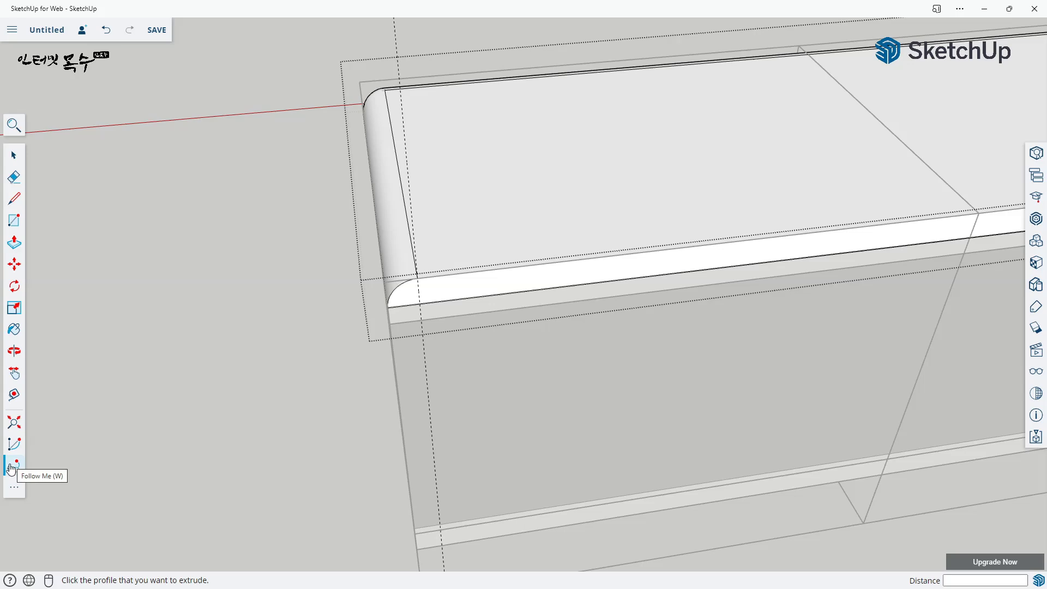
{"action": "scroll", "coordinate": [229, 437], "scroll_direction": "down", "scroll_amount": 2}
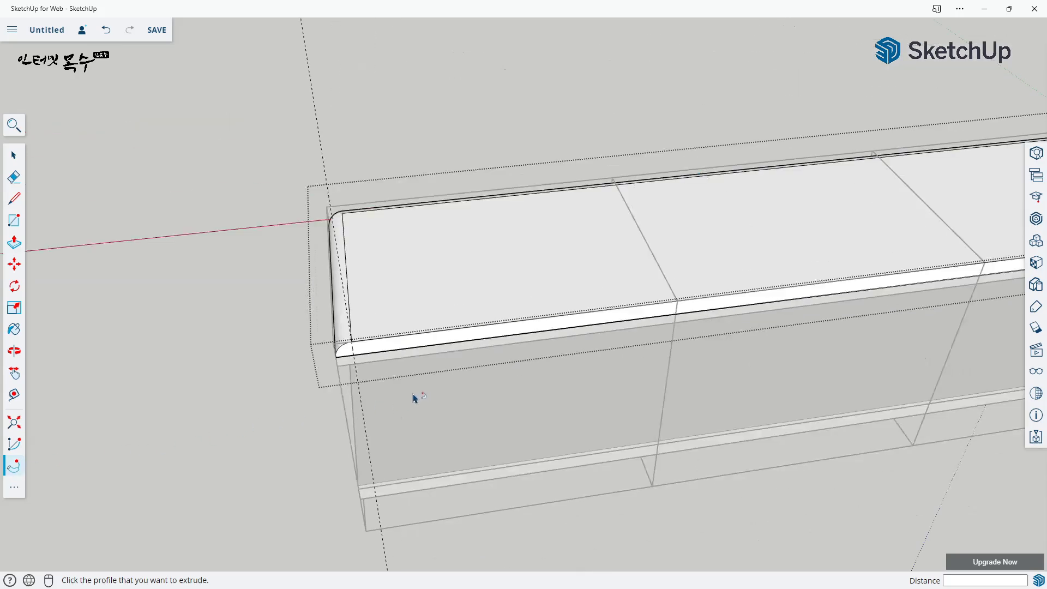
{"action": "scroll", "coordinate": [414, 398], "scroll_direction": "down", "scroll_amount": 3}
{"action": "middle_click_drag", "start_coordinate": [238, 306], "coordinate": [250, 314]}
{"action": "middle_click_drag", "start_coordinate": [271, 375], "coordinate": [346, 398]}
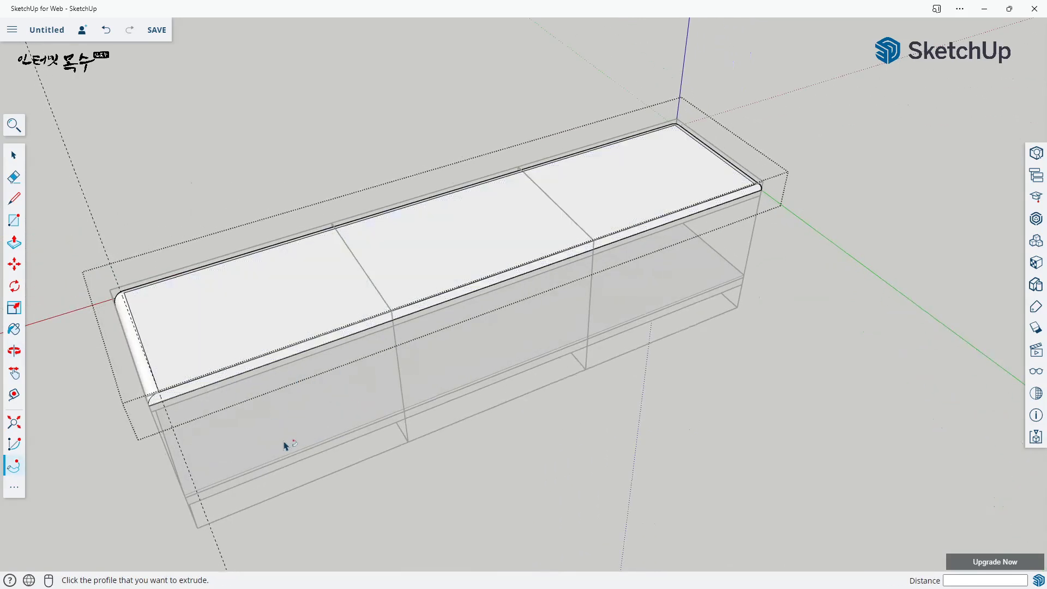
{"action": "key", "text": "space"}
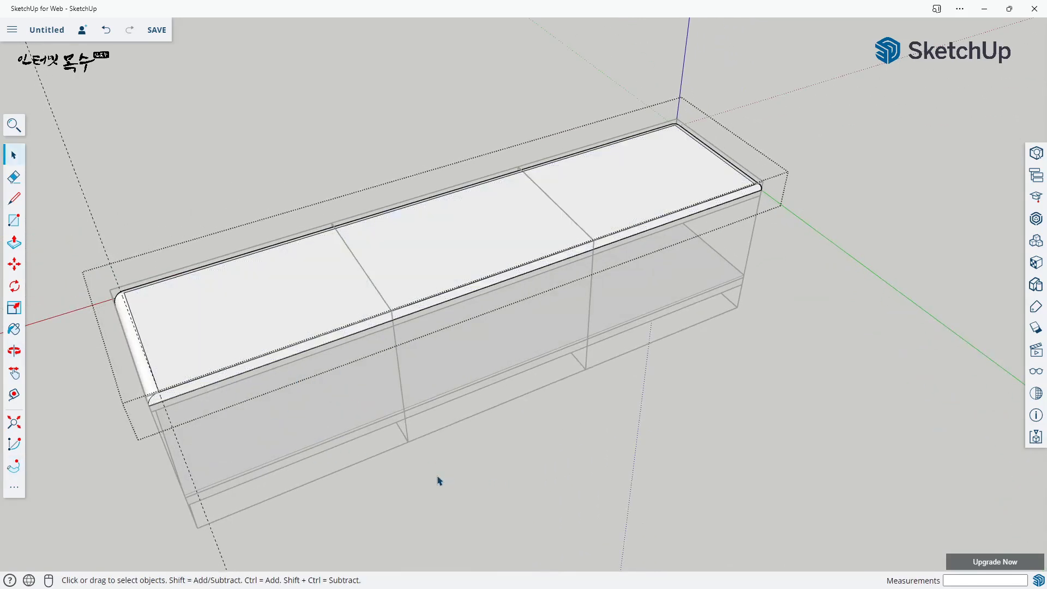
{"action": "left_click", "coordinate": [451, 474]}
- Open the lowest panel group and draw a line about 42 mm long on its rear face from the upper corner to the guide at the bottom edge
{"action": "middle_click_drag", "start_coordinate": [450, 474], "coordinate": [409, 287]}
{"action": "scroll", "coordinate": [381, 327], "scroll_direction": "up", "scroll_amount": 5}
{"action": "middle_click_drag", "start_coordinate": [369, 351], "coordinate": [313, 227]}
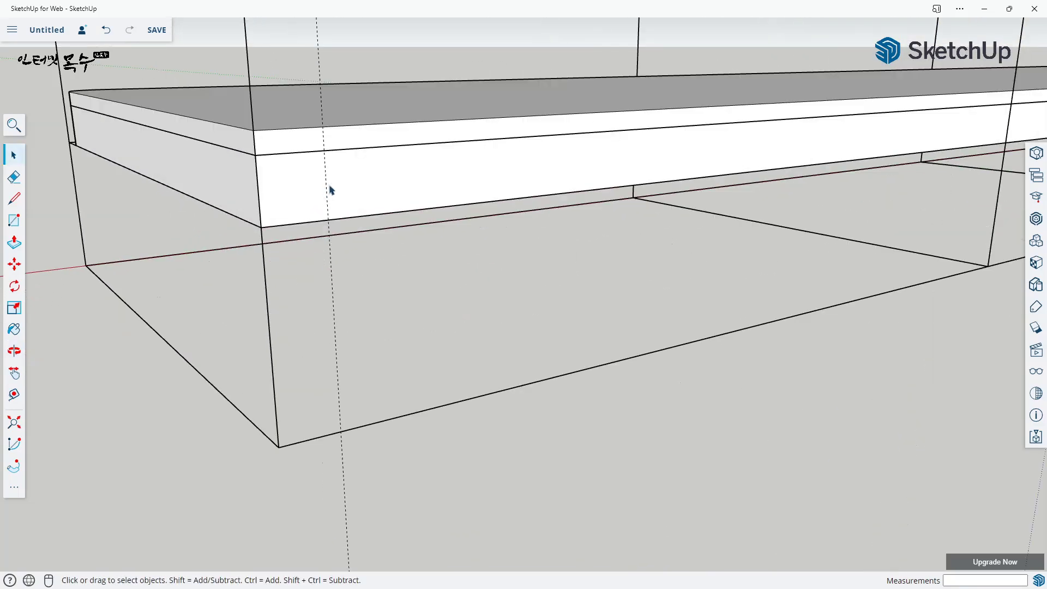
{"action": "double_click", "coordinate": [304, 198]}
{"action": "left_click", "coordinate": [302, 197]}
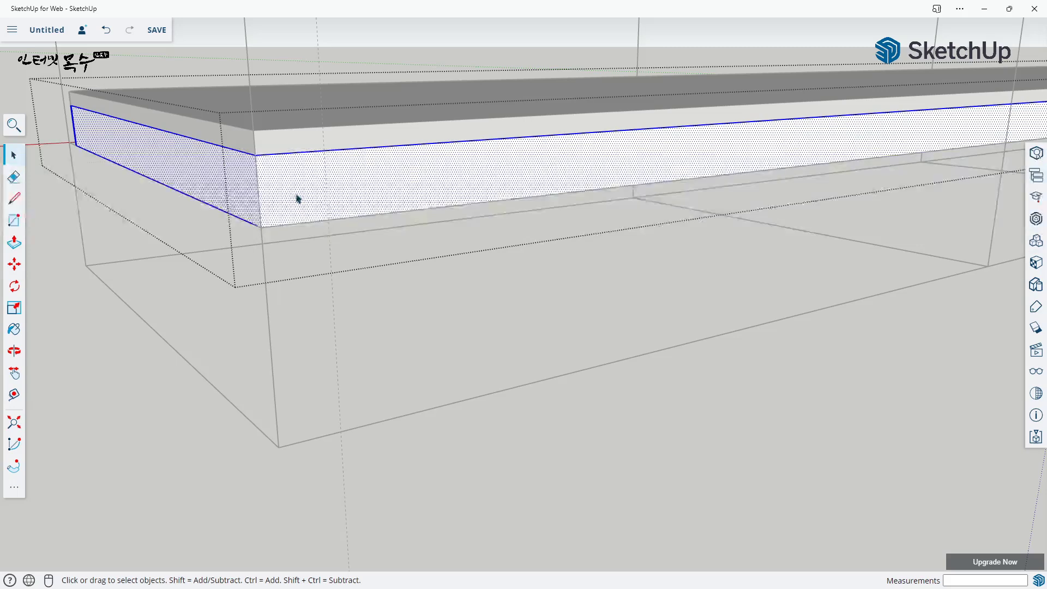
{"action": "key", "text": "l"}
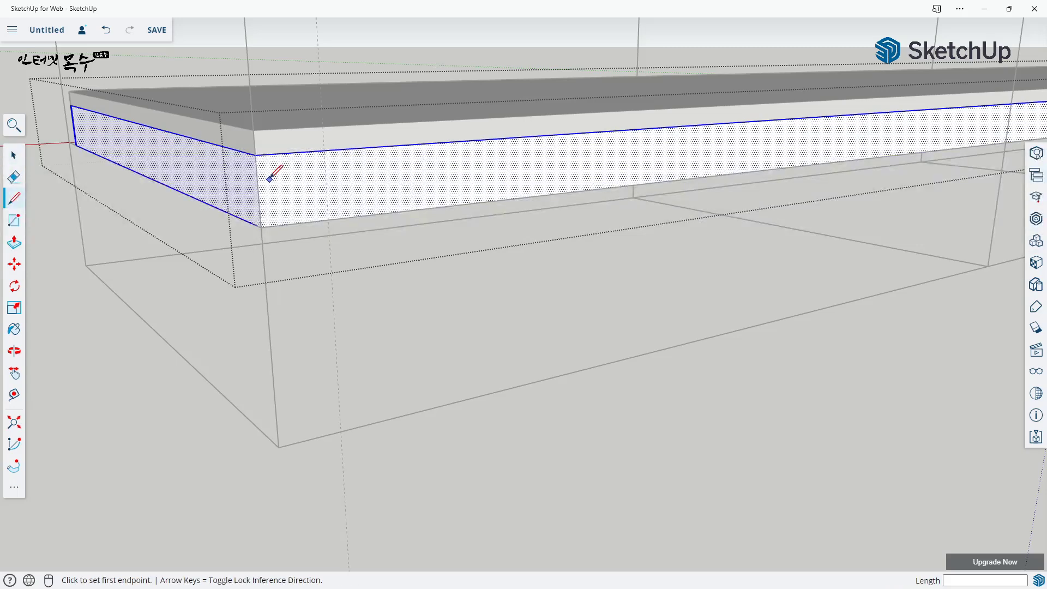
{"action": "left_click", "coordinate": [256, 155]}
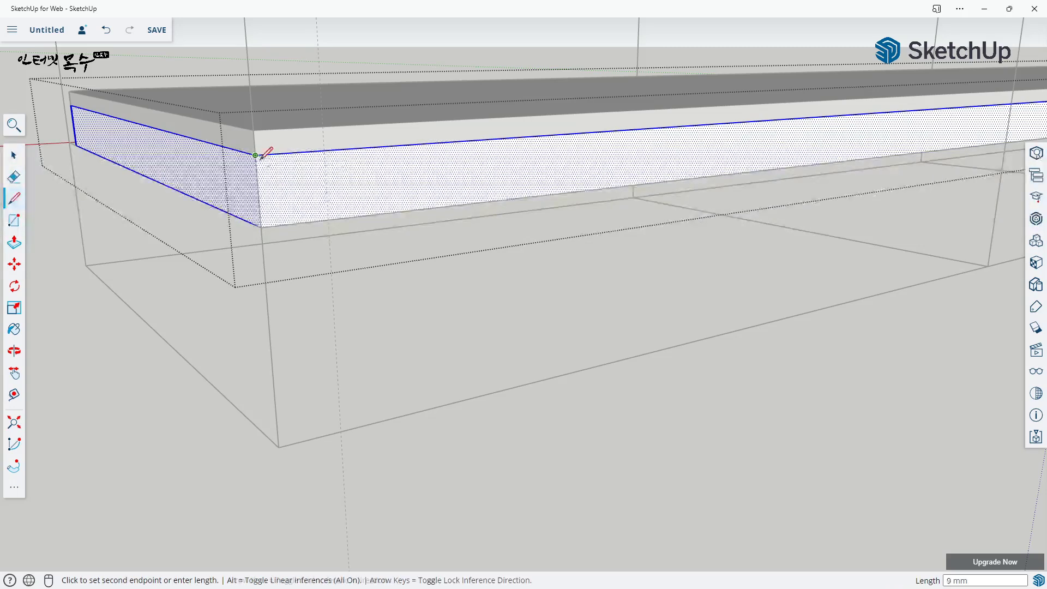
{"action": "left_click", "coordinate": [329, 219]}
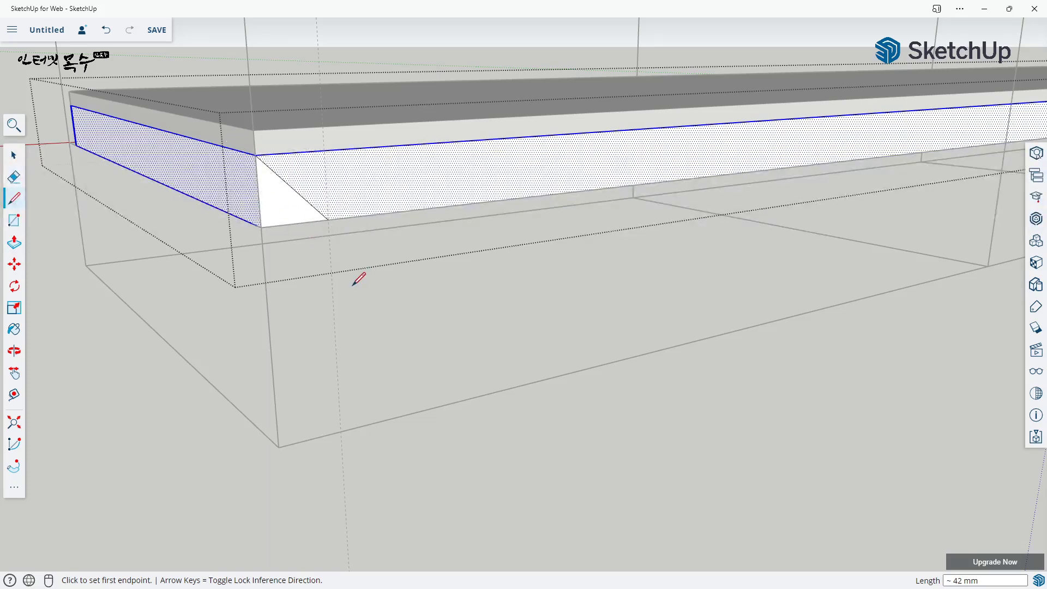
- Clear the selection and select the lowest panel's underside end edges, rounded corners and long front edge as the sweep path
{"action": "middle_click_drag", "start_coordinate": [351, 290], "coordinate": [303, 256]}
{"action": "key", "text": "space"}
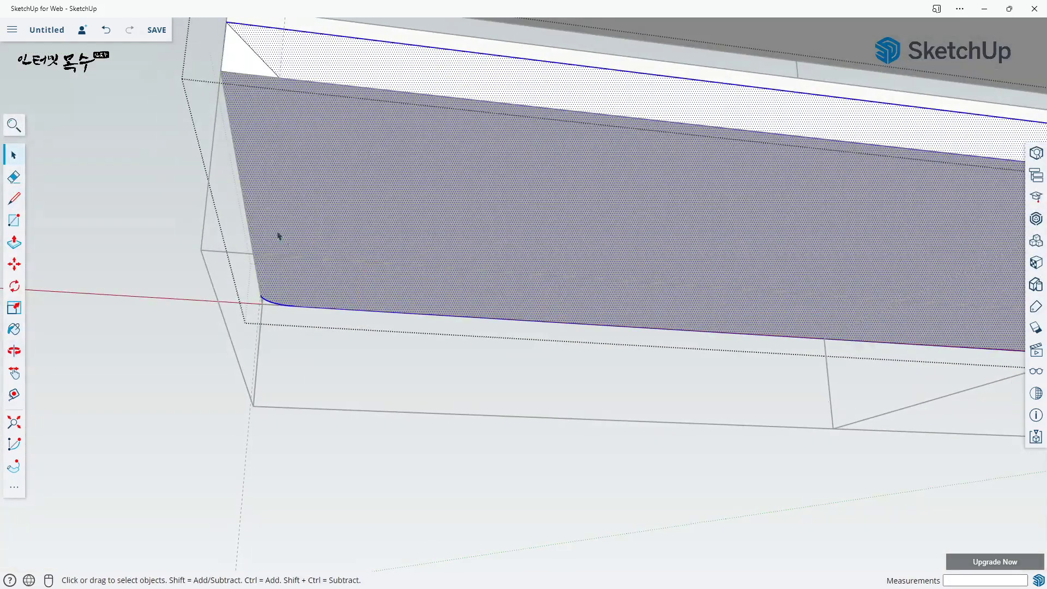
{"action": "left_click", "coordinate": [231, 216]}
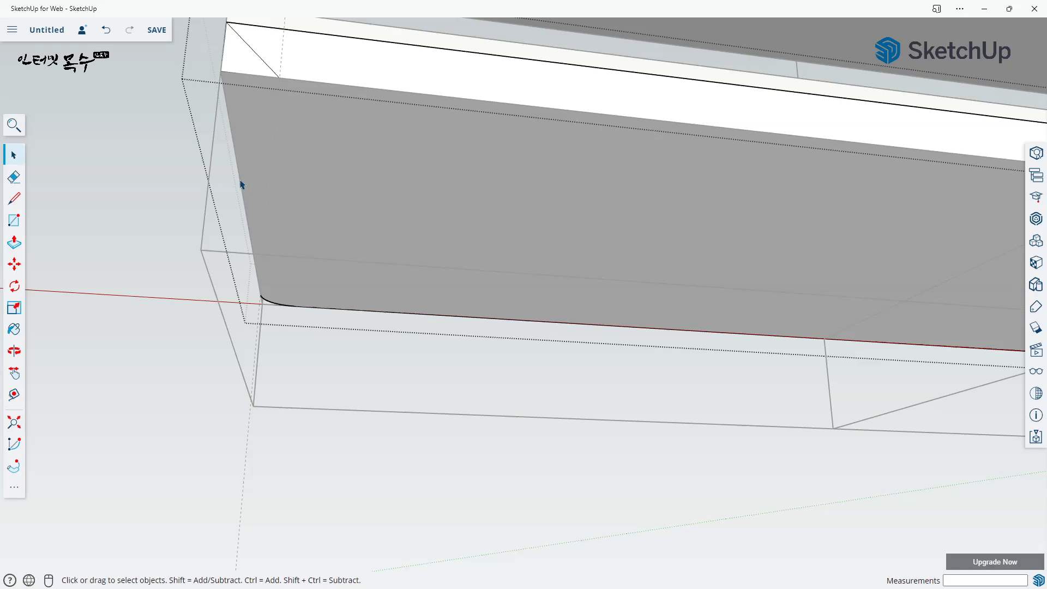
{"action": "mouse_move", "coordinate": [267, 282]}
{"action": "middle_mouse_down"}
{"action": "mouse_move", "coordinate": [348, 283]}
{"action": "mouse_move", "coordinate": [308, 311]}
{"action": "mouse_move", "coordinate": [304, 278]}
{"action": "mouse_move", "coordinate": [262, 298]}
{"action": "middle_mouse_up"}
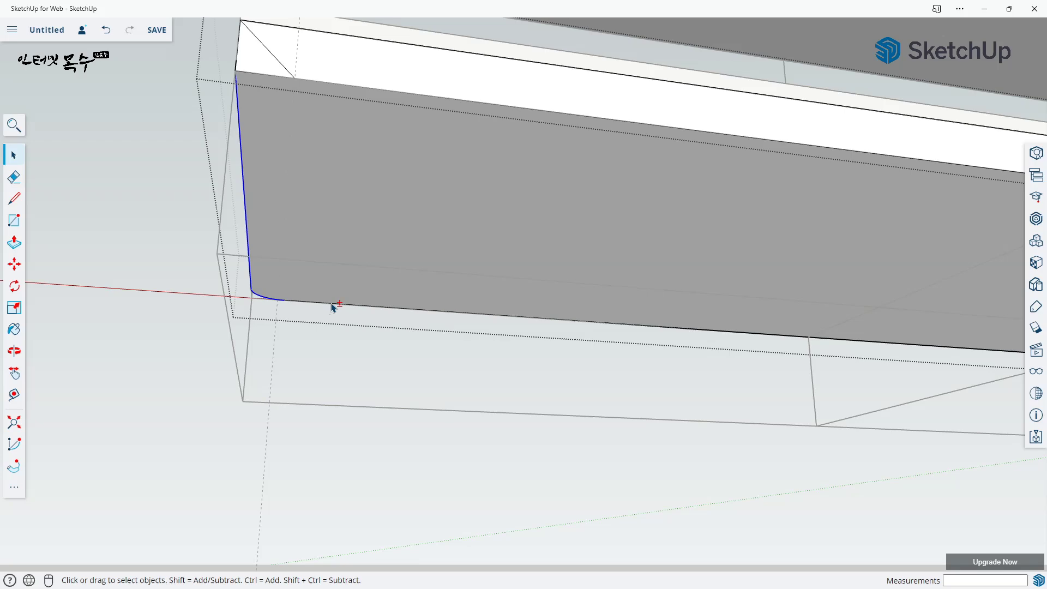
{"action": "scroll", "coordinate": [554, 341], "scroll_direction": "down", "scroll_amount": 3}
{"action": "middle_click_drag", "start_coordinate": [750, 365], "coordinate": [728, 369]}
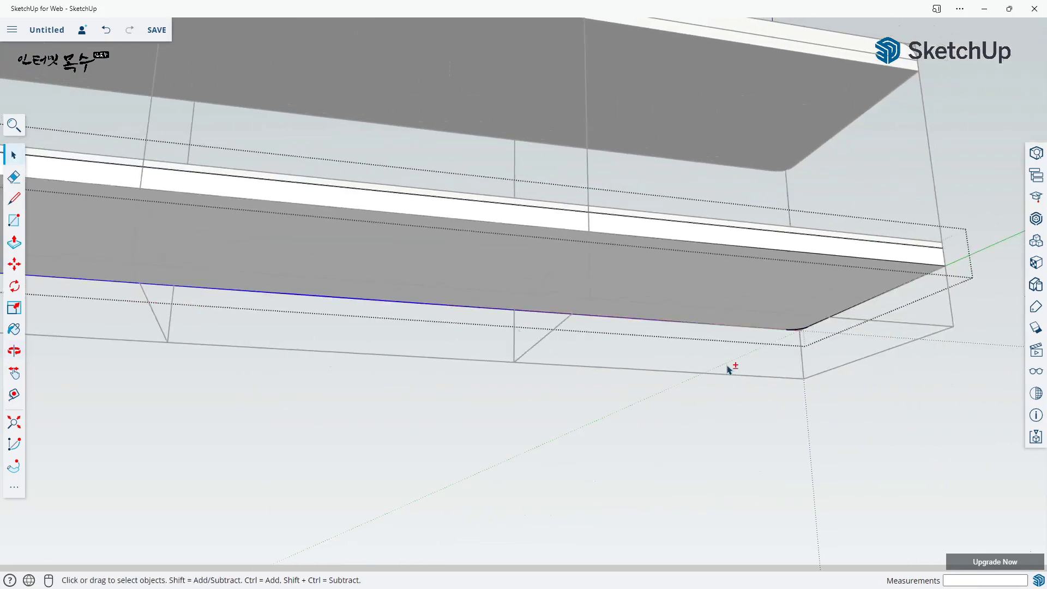
{"action": "scroll", "coordinate": [791, 332], "scroll_direction": "up", "scroll_amount": 5}
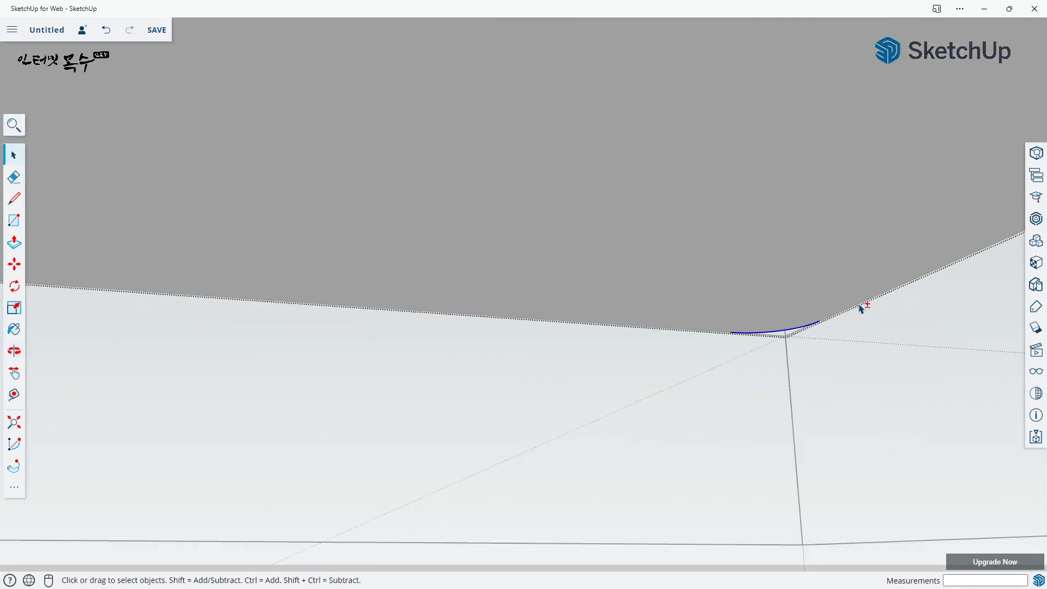
{"action": "scroll", "coordinate": [883, 310], "scroll_direction": "down", "scroll_amount": 2}
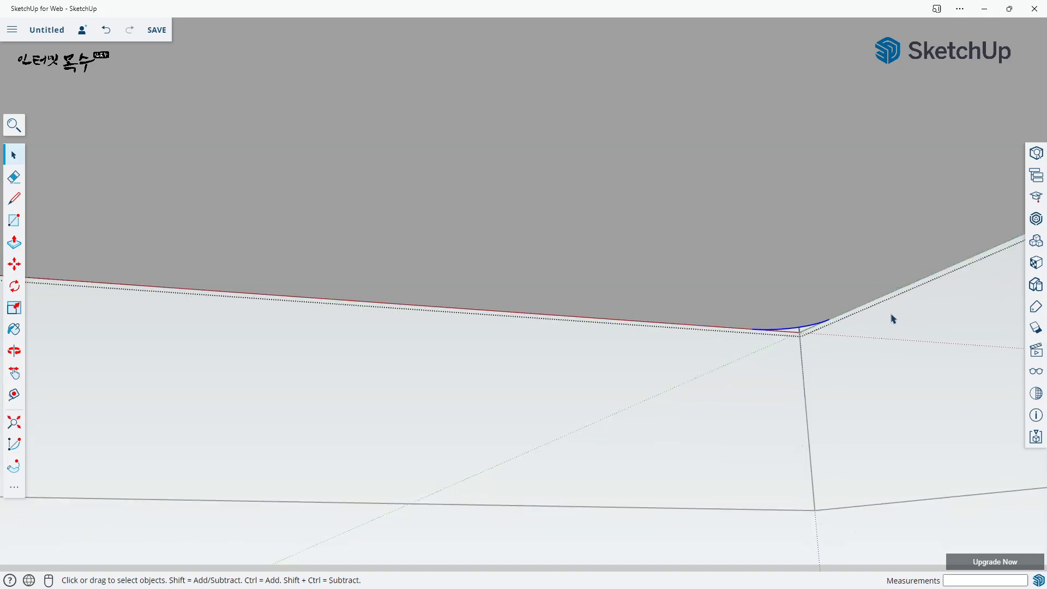
{"action": "middle_click_drag", "start_coordinate": [890, 316], "coordinate": [630, 308]}
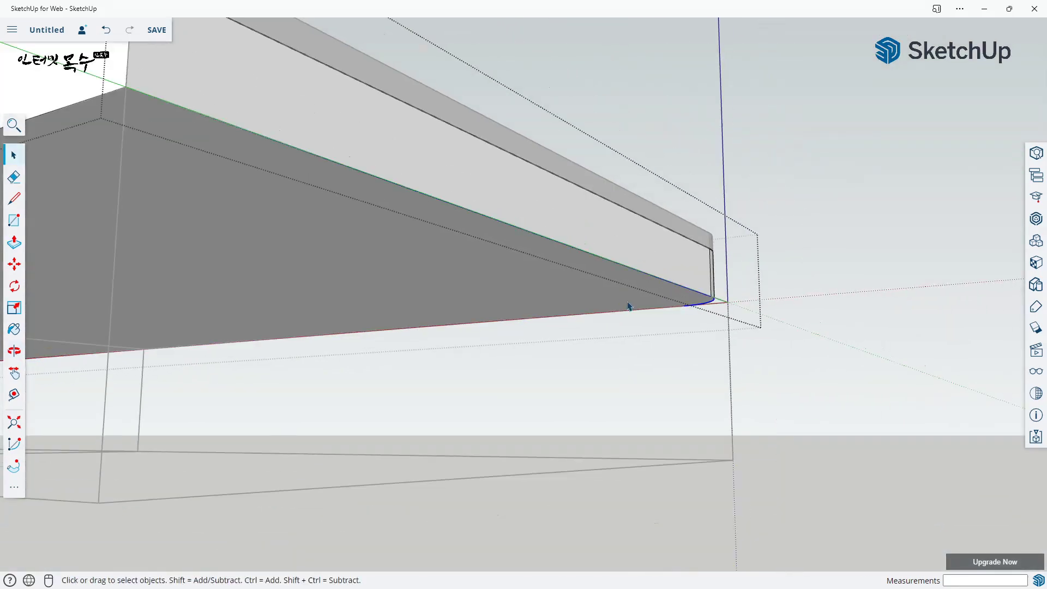
- Sweep the triangular corner profile along the selected underside edges with Follow Me to bevel the lowest panel, and leave the group
{"action": "middle_click_drag", "start_coordinate": [512, 289], "coordinate": [741, 292]}
{"action": "scroll", "coordinate": [878, 436], "scroll_direction": "down", "scroll_amount": 4}
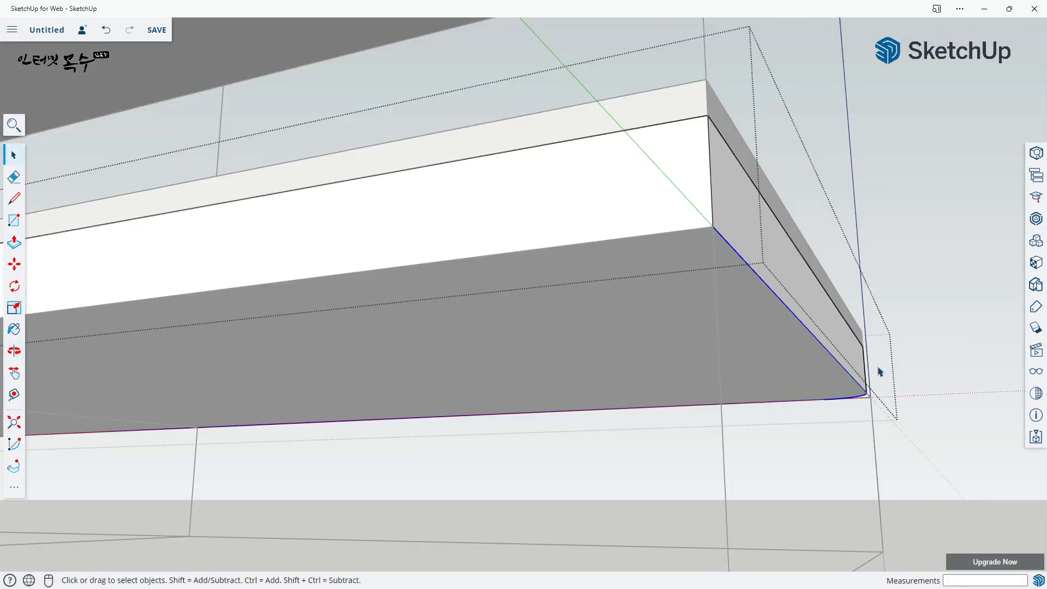
{"action": "scroll", "coordinate": [718, 335], "scroll_direction": "down", "scroll_amount": 3}
{"action": "middle_click_drag", "start_coordinate": [593, 333], "coordinate": [645, 346]}
{"action": "scroll", "coordinate": [538, 428], "scroll_direction": "up", "scroll_amount": 2}
{"action": "middle_click_drag", "start_coordinate": [538, 427], "coordinate": [596, 444]}
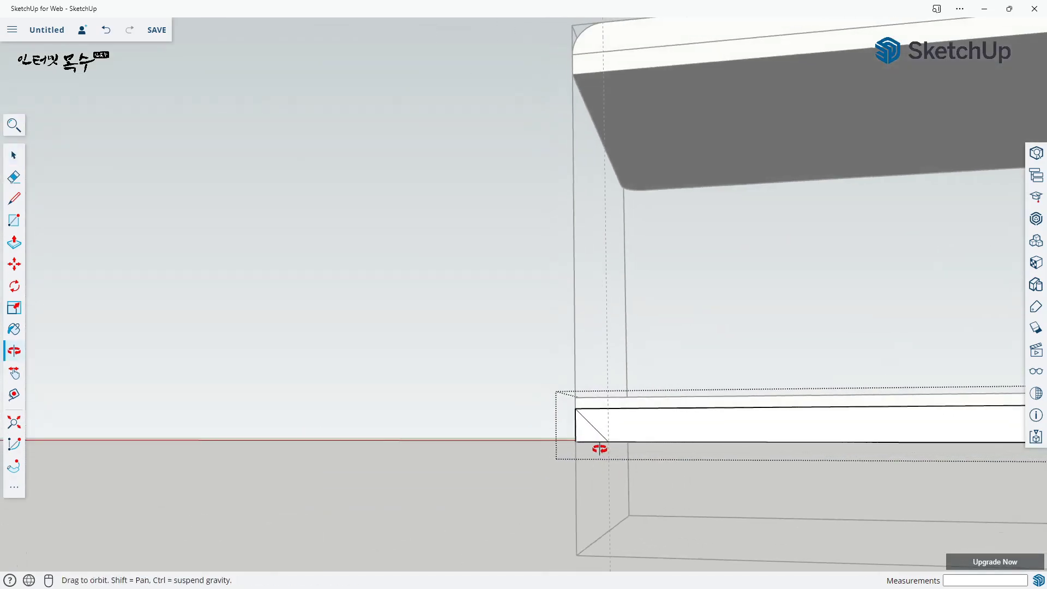
{"action": "scroll", "coordinate": [596, 451], "scroll_direction": "up", "scroll_amount": 4}
{"action": "scroll", "coordinate": [575, 428], "scroll_direction": "up", "scroll_amount": 2}
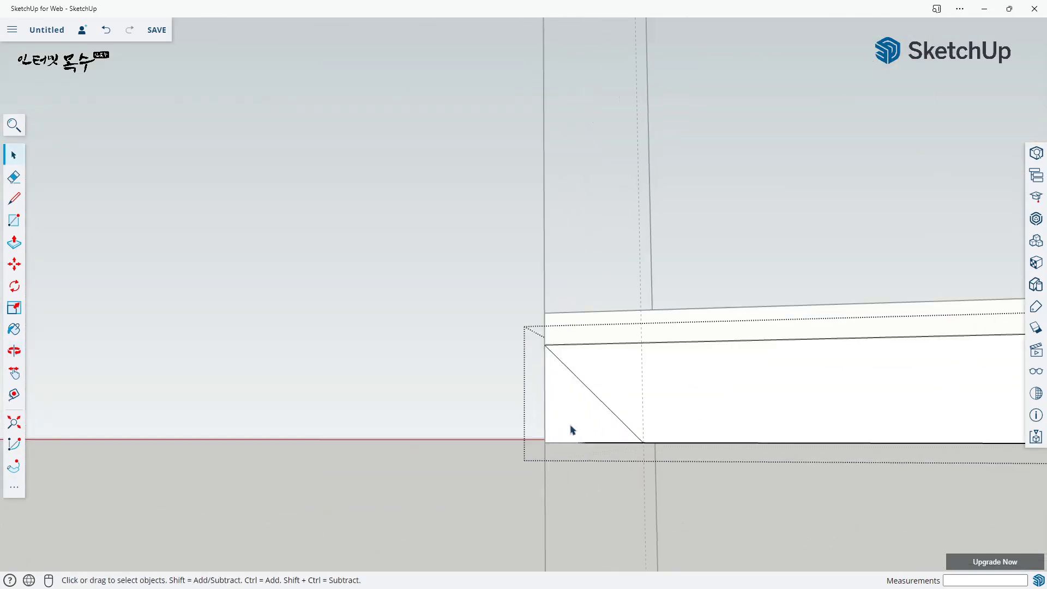
{"action": "key", "text": "shift+f"}
{"action": "left_click", "coordinate": [571, 421]}
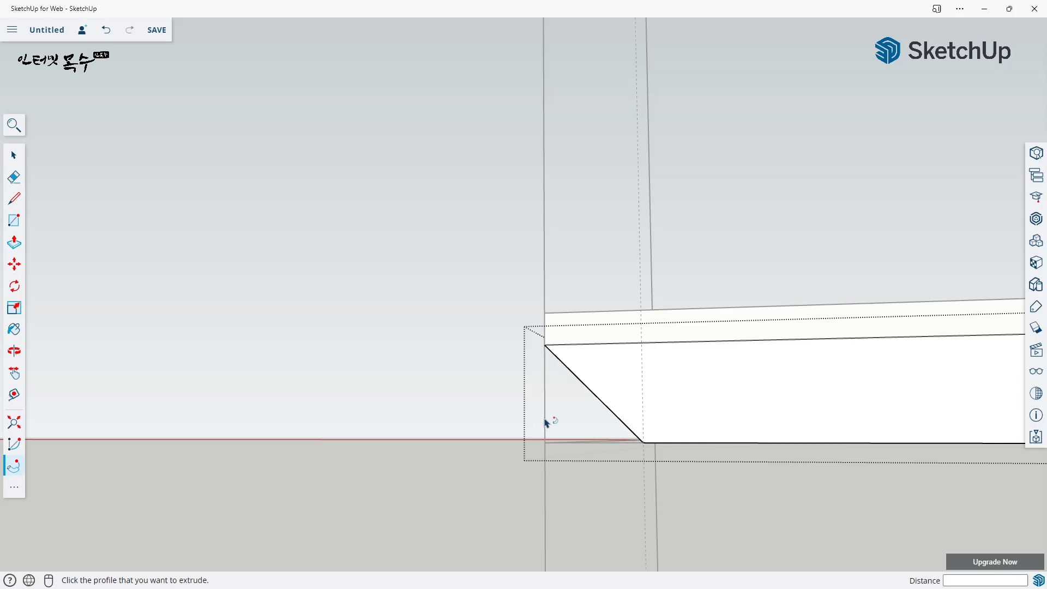
{"action": "scroll", "coordinate": [411, 416], "scroll_direction": "down", "scroll_amount": 5}
{"action": "middle_click_drag", "start_coordinate": [451, 423], "coordinate": [895, 444]}
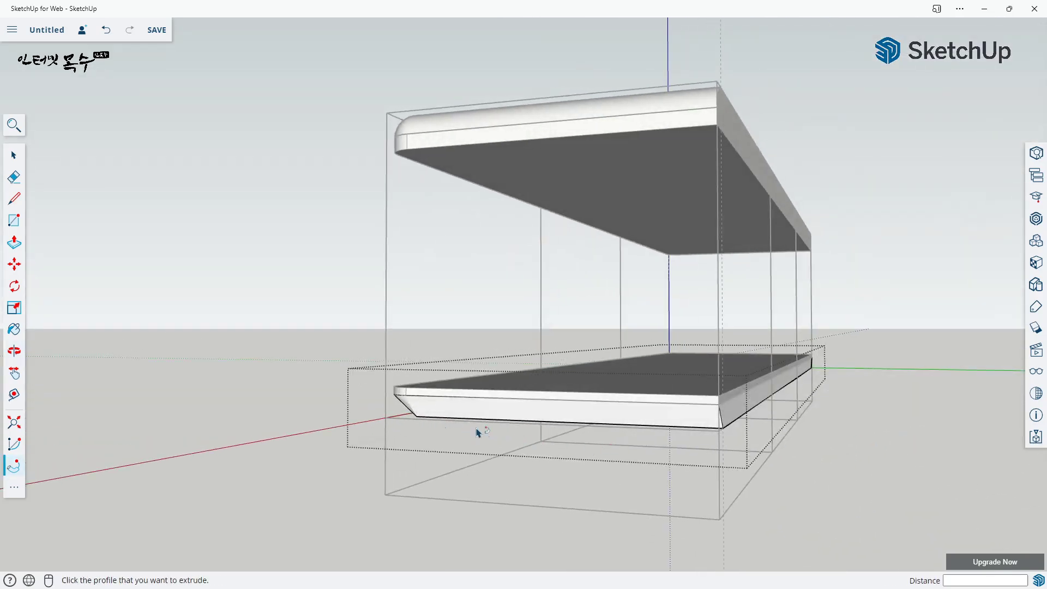
{"action": "middle_click_drag", "start_coordinate": [478, 432], "coordinate": [759, 437]}
{"action": "middle_click_drag", "start_coordinate": [581, 420], "coordinate": [497, 307]}
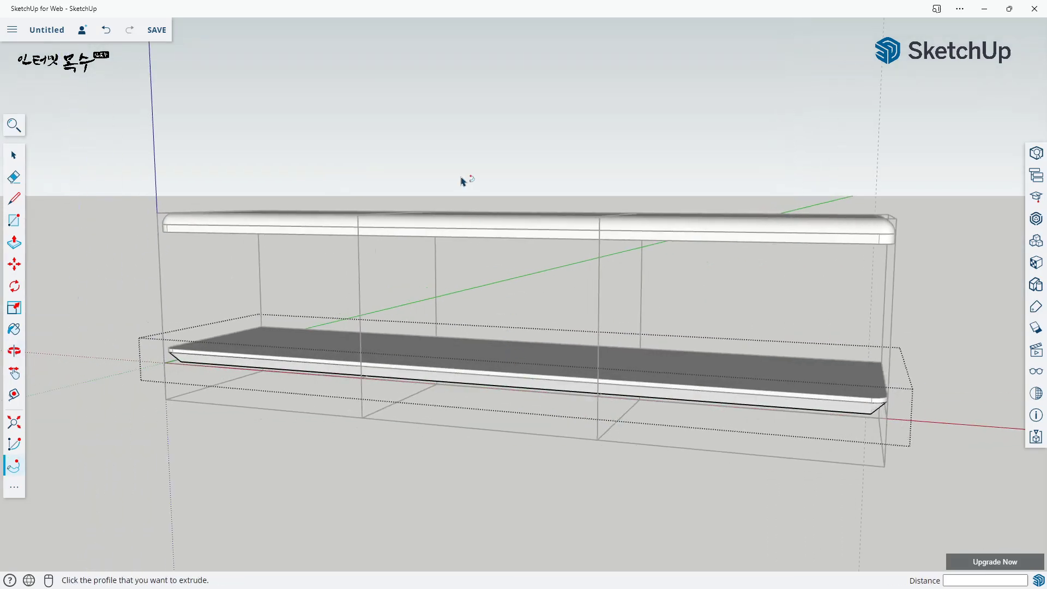
{"action": "key", "text": "space"}
- Open the top panel group and soften the vertical seams at one rounded front corner of its lower edge band
{"action": "middle_click_drag", "start_coordinate": [463, 181], "coordinate": [426, 285]}
{"action": "scroll", "coordinate": [311, 268], "scroll_direction": "up", "scroll_amount": 4}
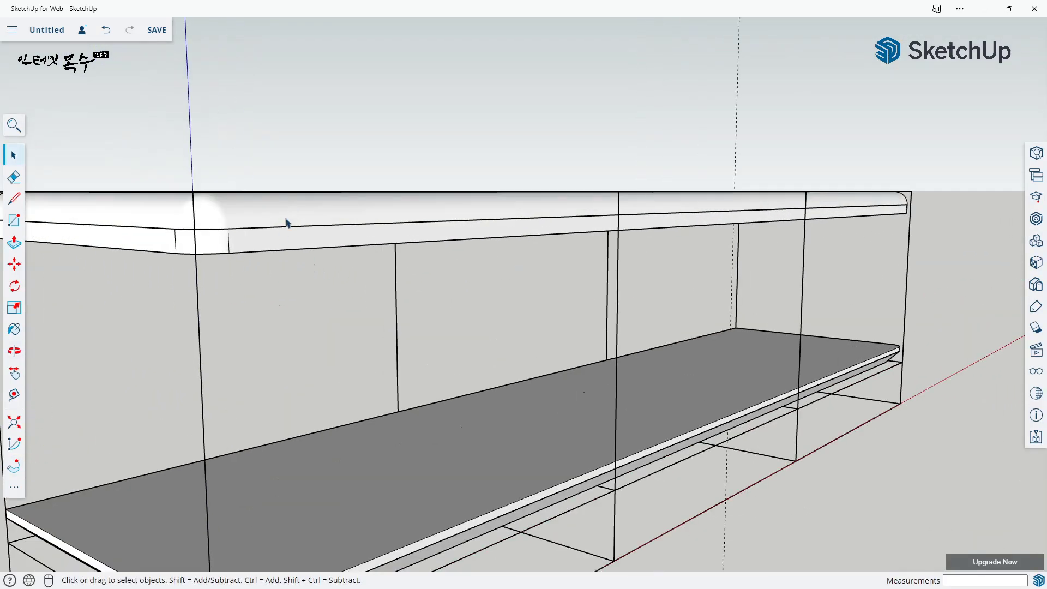
{"action": "double_click", "coordinate": [273, 243]}
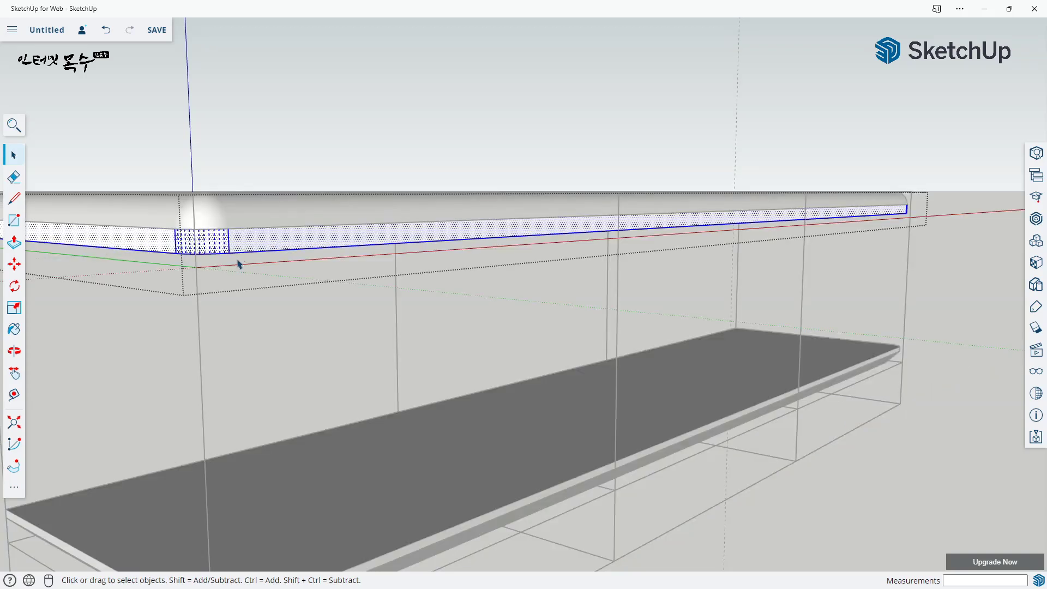
{"action": "key", "text": "e"}
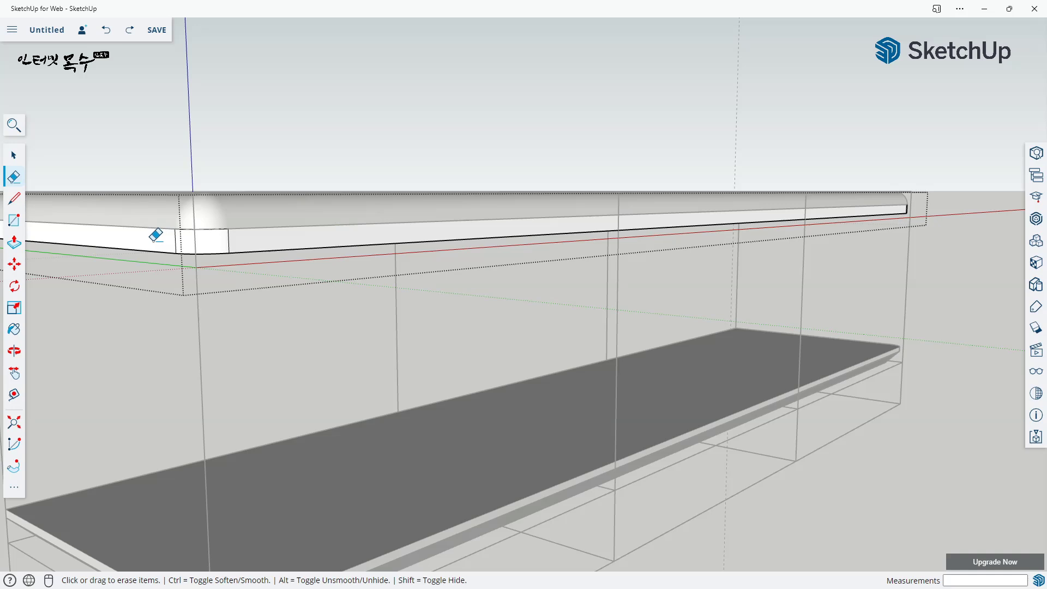
{"action": "key", "text": "ctrl"}
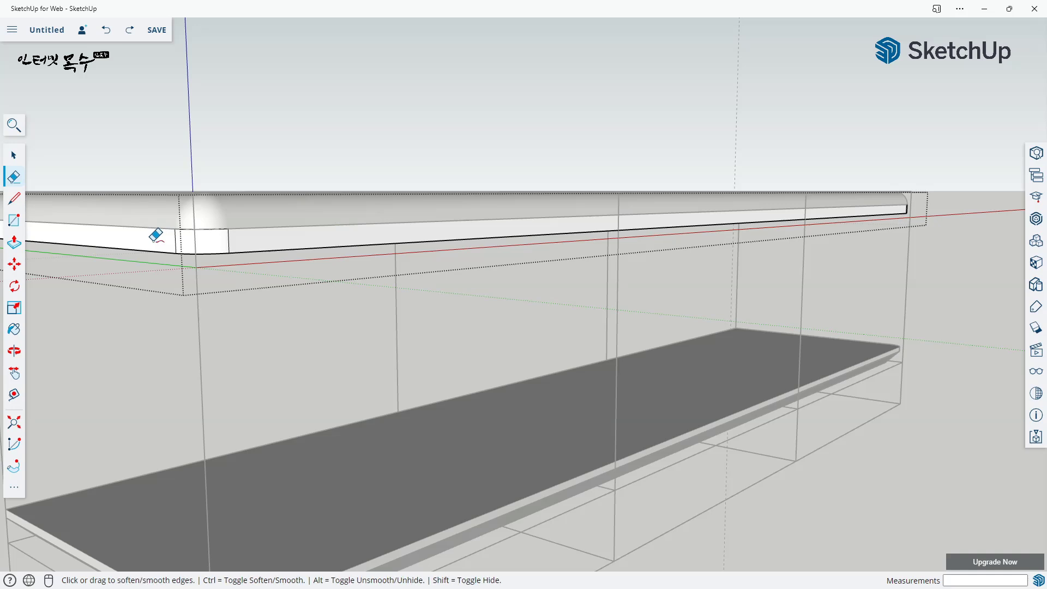
{"action": "left_click_drag", "start_coordinate": [156, 235], "coordinate": [257, 234], "text": "ctrl"}
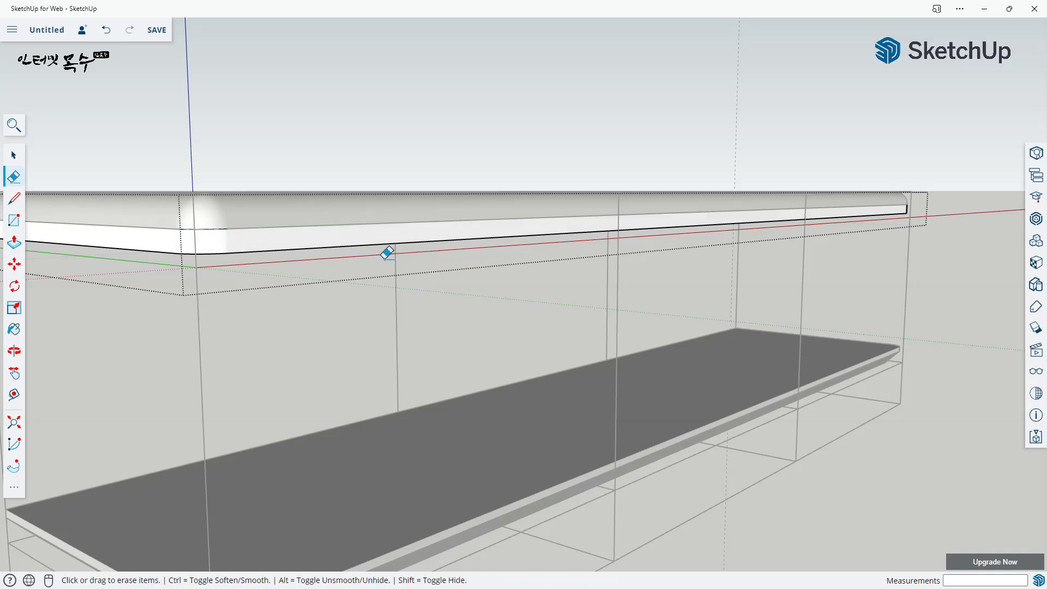
- Soften the vertical seams at the opposite rounded front corner of the top panel's lower edge band
{"action": "scroll", "coordinate": [675, 294], "scroll_direction": "down", "scroll_amount": 5}
{"action": "mouse_move", "coordinate": [806, 307]}
{"action": "middle_mouse_down"}
{"action": "mouse_move", "coordinate": [776, 322]}
{"action": "mouse_move", "coordinate": [293, 301]}
{"action": "middle_mouse_up"}
{"action": "middle_click_drag", "start_coordinate": [721, 302], "coordinate": [693, 294]}
{"action": "scroll", "coordinate": [703, 281], "scroll_direction": "up", "scroll_amount": 5}
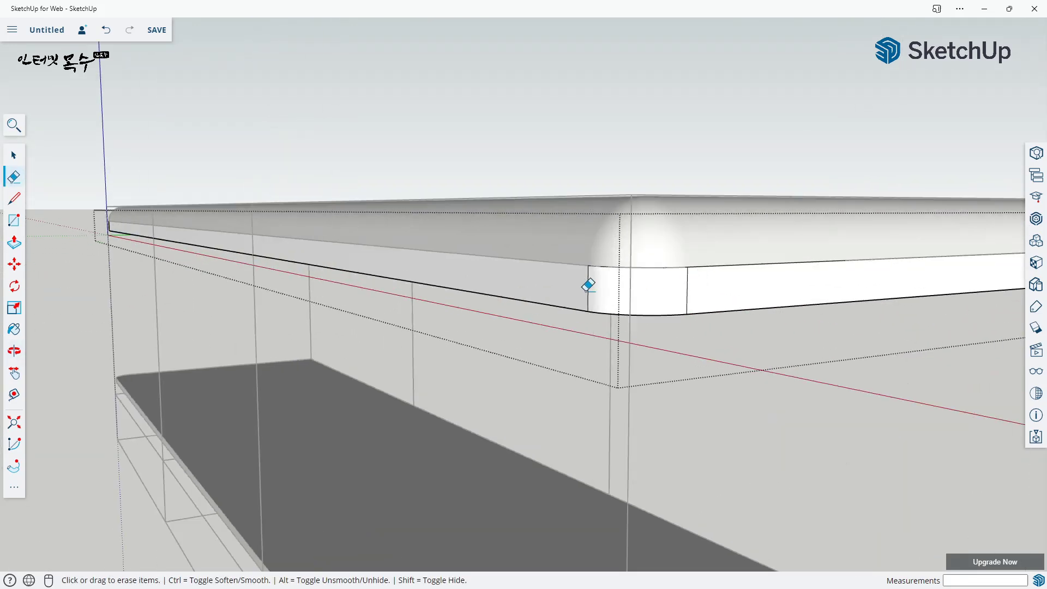
{"action": "mouse_move", "coordinate": [575, 280]}
{"action": "left_mouse_down", "text": "ctrl"}
{"action": "mouse_move", "coordinate": [692, 293]}
{"action": "mouse_move", "coordinate": [723, 283]}
{"action": "left_mouse_up", "text": "ctrl"}
- Open the lowest panel group and soften the vertical seams at the rounded front corner near the origin
{"action": "scroll", "coordinate": [706, 293], "scroll_direction": "down", "scroll_amount": 5}
{"action": "middle_click_drag", "start_coordinate": [692, 346], "coordinate": [556, 313]}
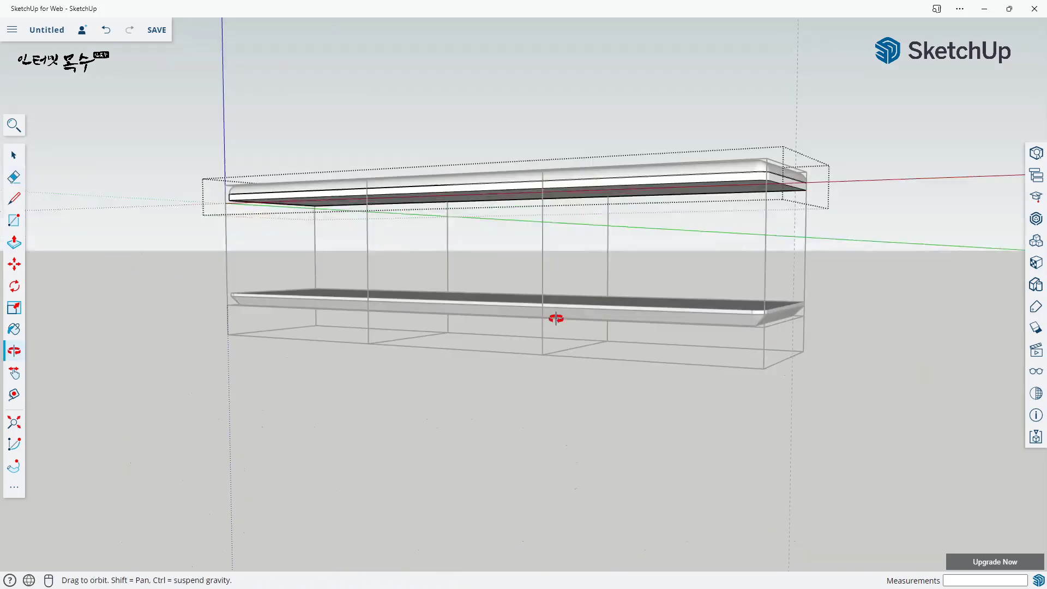
{"action": "scroll", "coordinate": [445, 328], "scroll_direction": "up", "scroll_amount": 5}
{"action": "scroll", "coordinate": [444, 327], "scroll_direction": "up", "scroll_amount": 3}
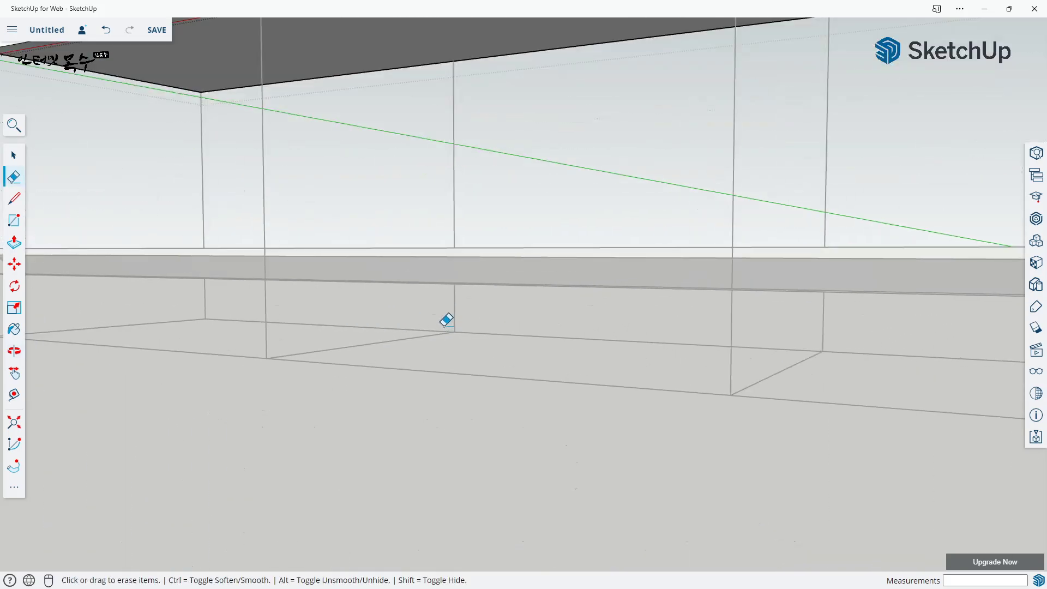
{"action": "key", "text": "space"}
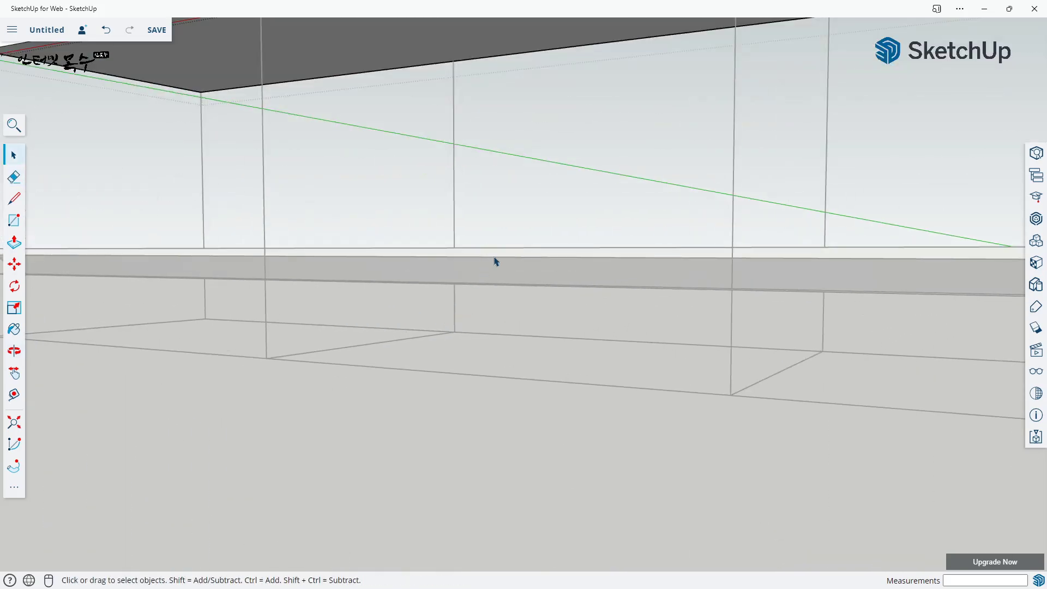
{"action": "double_click", "coordinate": [497, 257]}
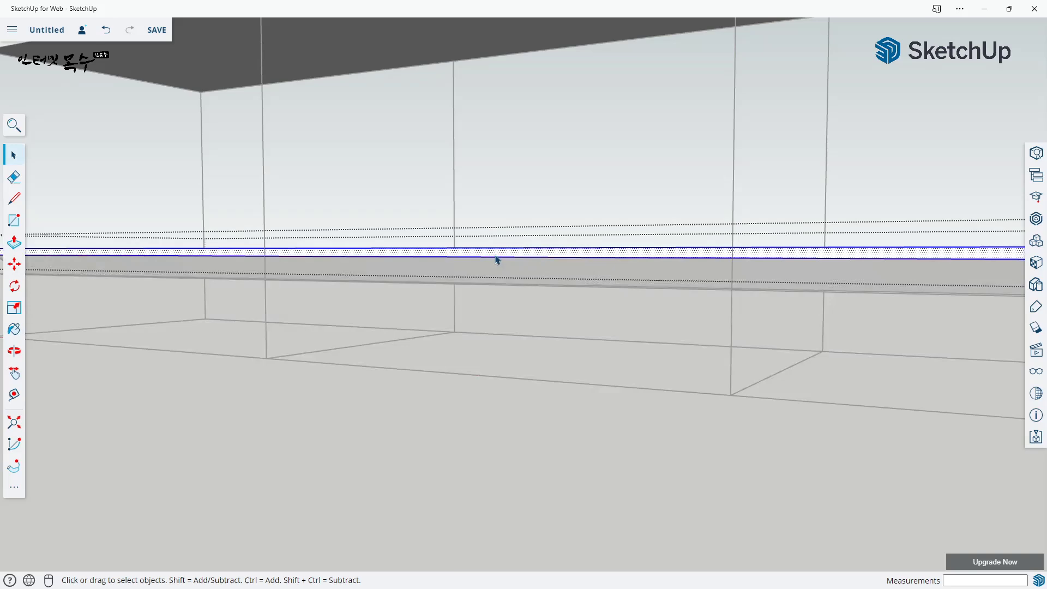
{"action": "scroll", "coordinate": [496, 262], "scroll_direction": "down", "scroll_amount": 5}
{"action": "middle_click_drag", "start_coordinate": [496, 265], "coordinate": [641, 343]}
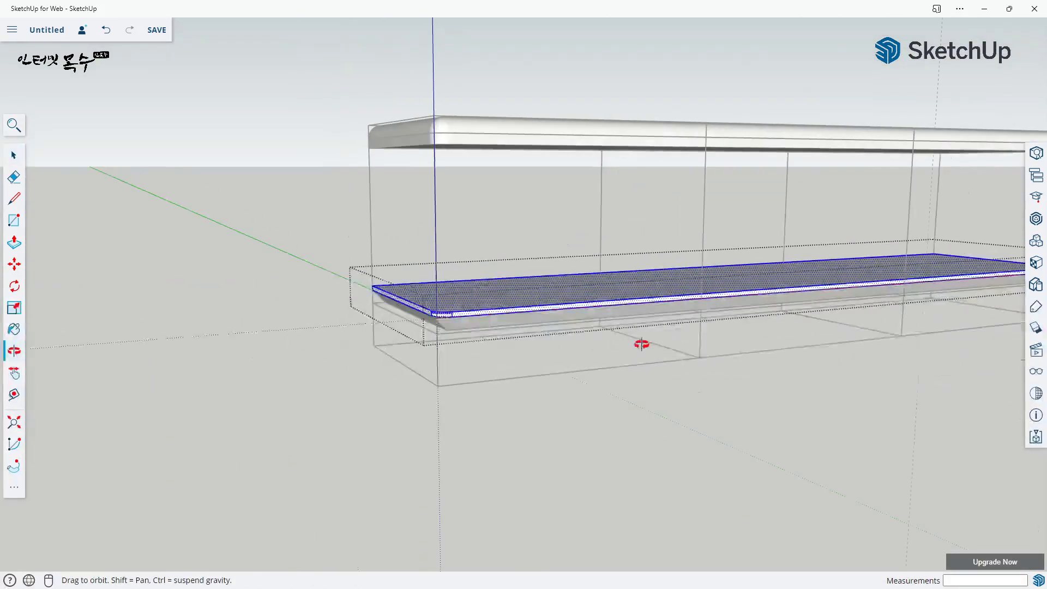
{"action": "scroll", "coordinate": [491, 333], "scroll_direction": "up", "scroll_amount": 5}
{"action": "scroll", "coordinate": [322, 299], "scroll_direction": "up", "scroll_amount": 3}
{"action": "middle_click_drag", "start_coordinate": [322, 299], "coordinate": [346, 281]}
{"action": "key", "text": "e"}
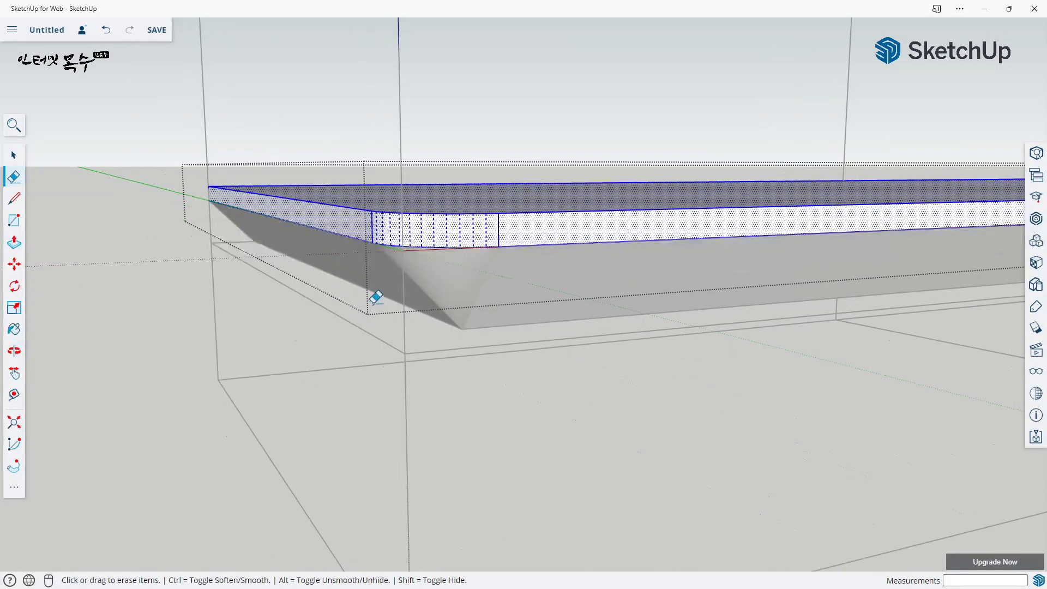
{"action": "left_click", "coordinate": [367, 224]}
- Hide the two vertical seam lines at the lowest panel's other rounded front corner
{"action": "scroll", "coordinate": [530, 223], "scroll_direction": "down", "scroll_amount": 8}
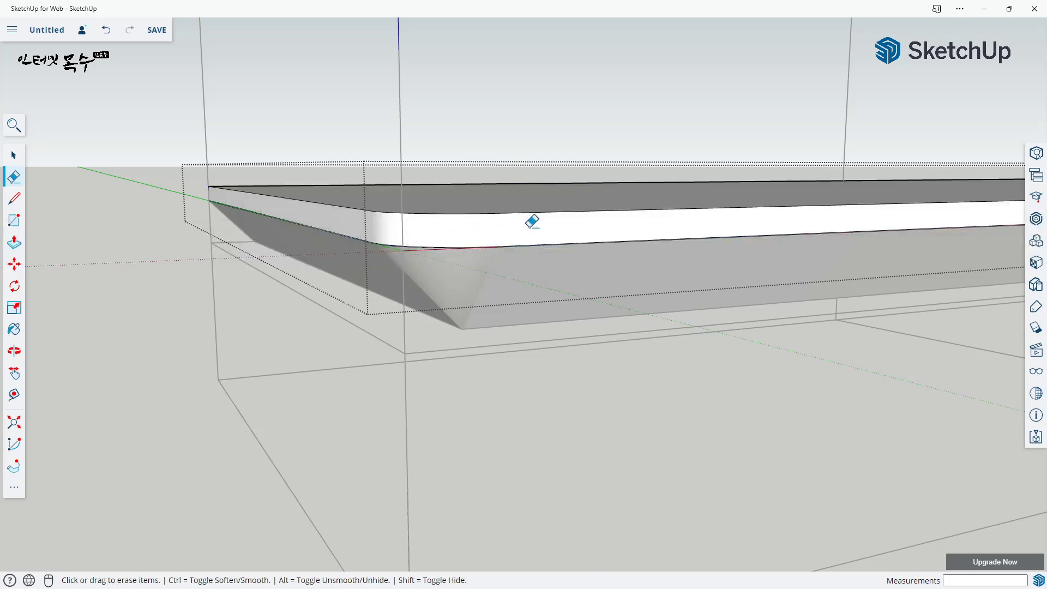
{"action": "mouse_move", "coordinate": [755, 332]}
{"action": "middle_mouse_down"}
{"action": "mouse_move", "coordinate": [341, 358]}
{"action": "mouse_move", "coordinate": [484, 360]}
{"action": "mouse_move", "coordinate": [823, 319]}
{"action": "middle_mouse_up"}
{"action": "scroll", "coordinate": [625, 211], "scroll_direction": "up", "scroll_amount": 5}
{"action": "scroll", "coordinate": [624, 212], "scroll_direction": "up", "scroll_amount": 5}
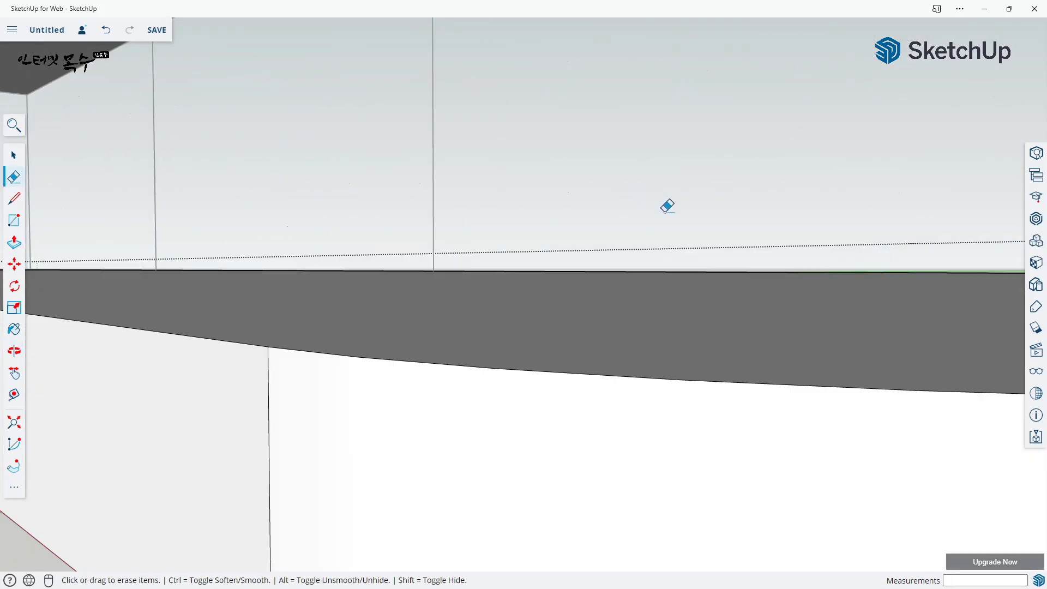
{"action": "scroll", "coordinate": [663, 224], "scroll_direction": "down", "scroll_amount": 5}
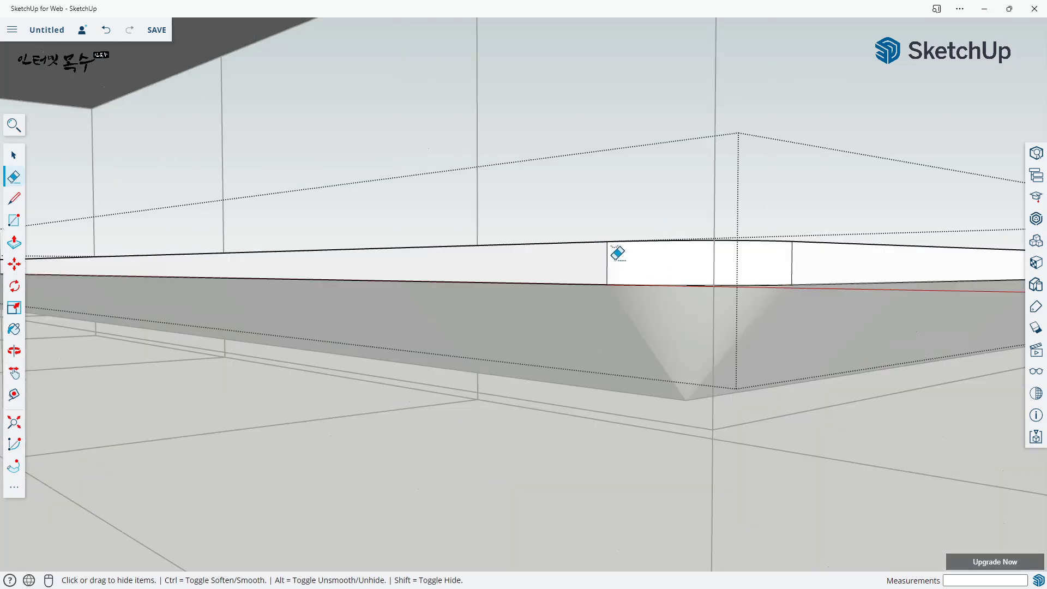
{"action": "left_click_drag", "start_coordinate": [619, 252], "coordinate": [836, 252], "text": "shift"}
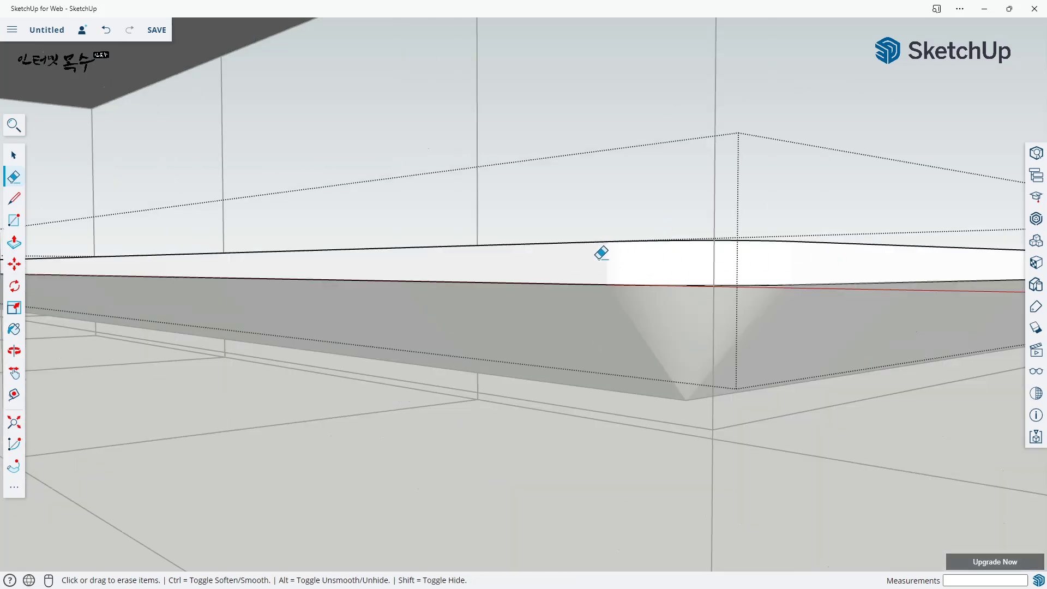
- Paint the lowest panel's edge band along the front, rounded corner and end with Color M07 from the Colors materials
{"action": "scroll", "coordinate": [563, 294], "scroll_direction": "down", "scroll_amount": 3}
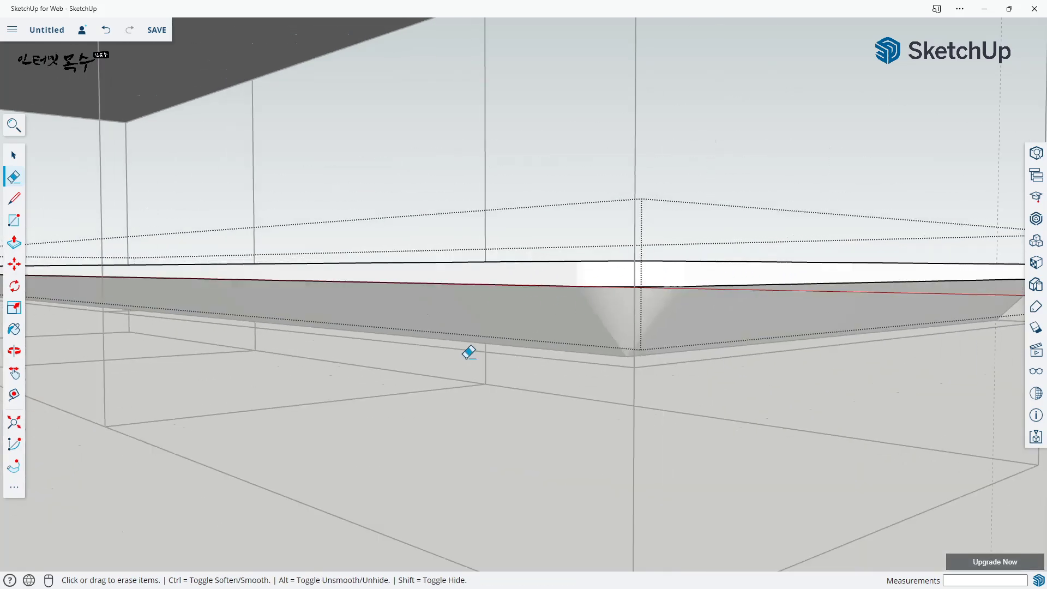
{"action": "middle_click_drag", "start_coordinate": [468, 355], "coordinate": [681, 400]}
{"action": "scroll", "coordinate": [740, 362], "scroll_direction": "down", "scroll_amount": 3}
{"action": "scroll", "coordinate": [670, 376], "scroll_direction": "down", "scroll_amount": 3}
{"action": "middle_click_drag", "start_coordinate": [608, 382], "coordinate": [620, 369], "text": "shift"}
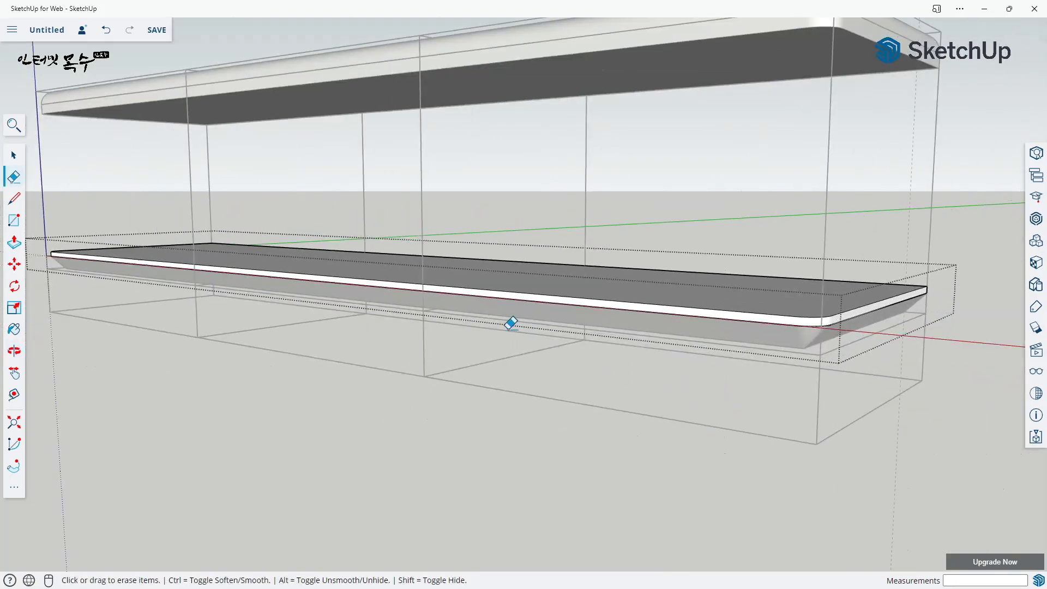
{"action": "key", "text": "b"}
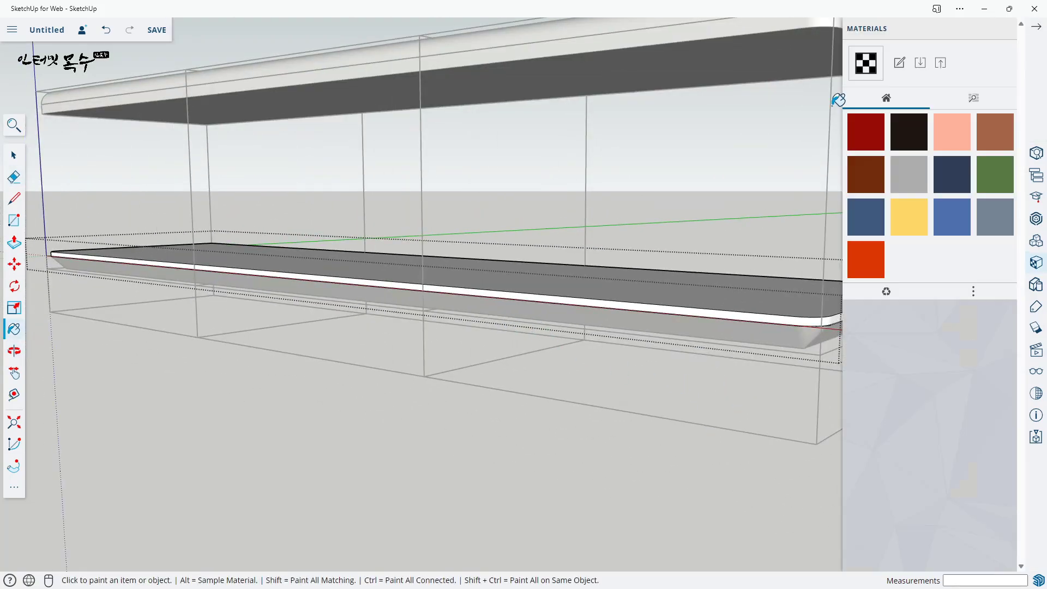
{"action": "left_click", "coordinate": [974, 99]}
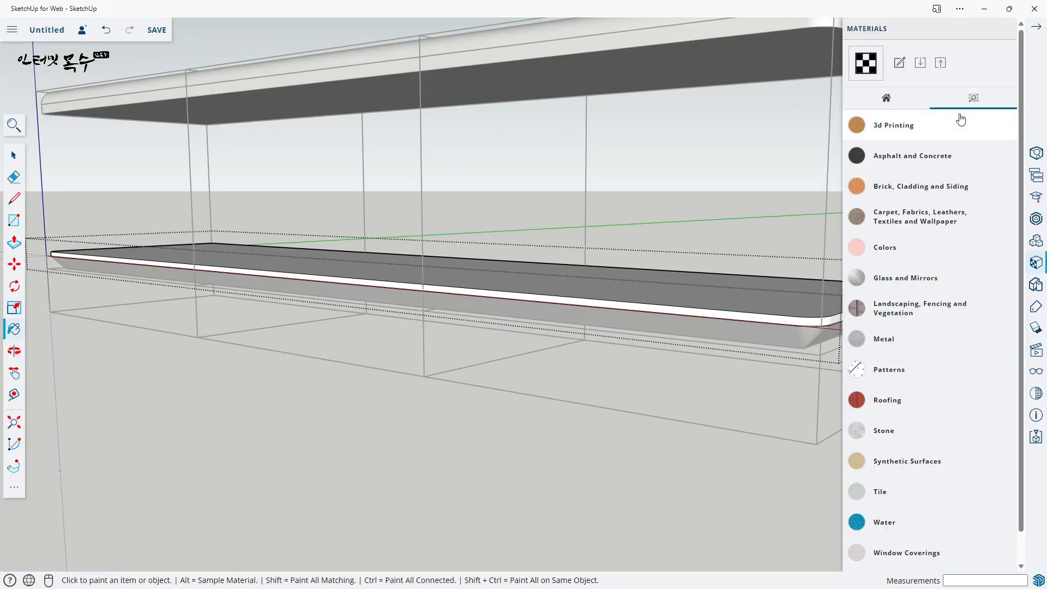
{"action": "left_click", "coordinate": [901, 251]}
{"action": "scroll", "coordinate": [977, 363], "scroll_direction": "down", "scroll_amount": 10}
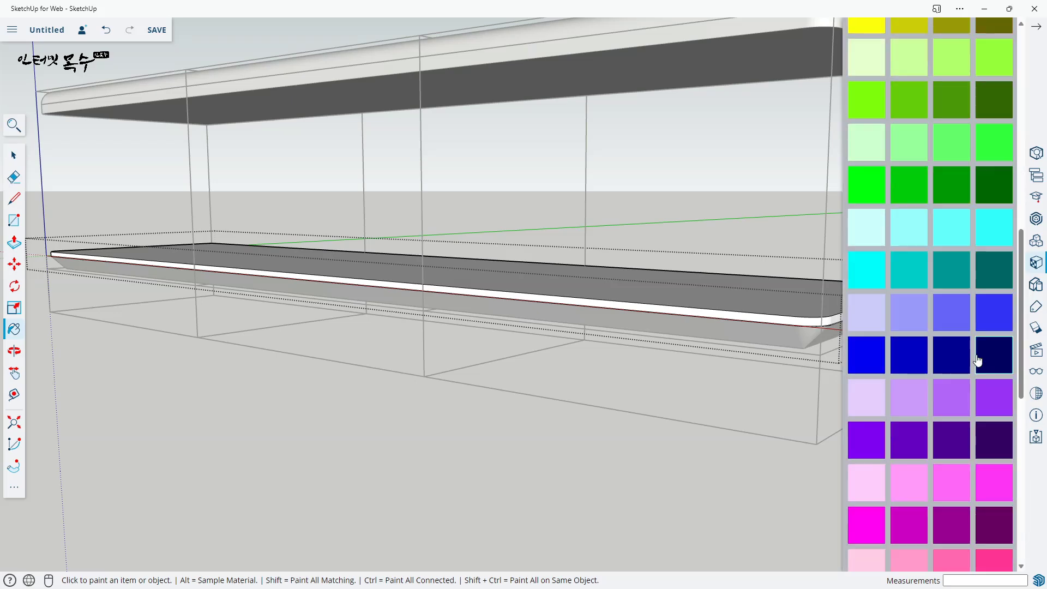
{"action": "scroll", "coordinate": [900, 255], "scroll_direction": "up", "scroll_amount": 2}
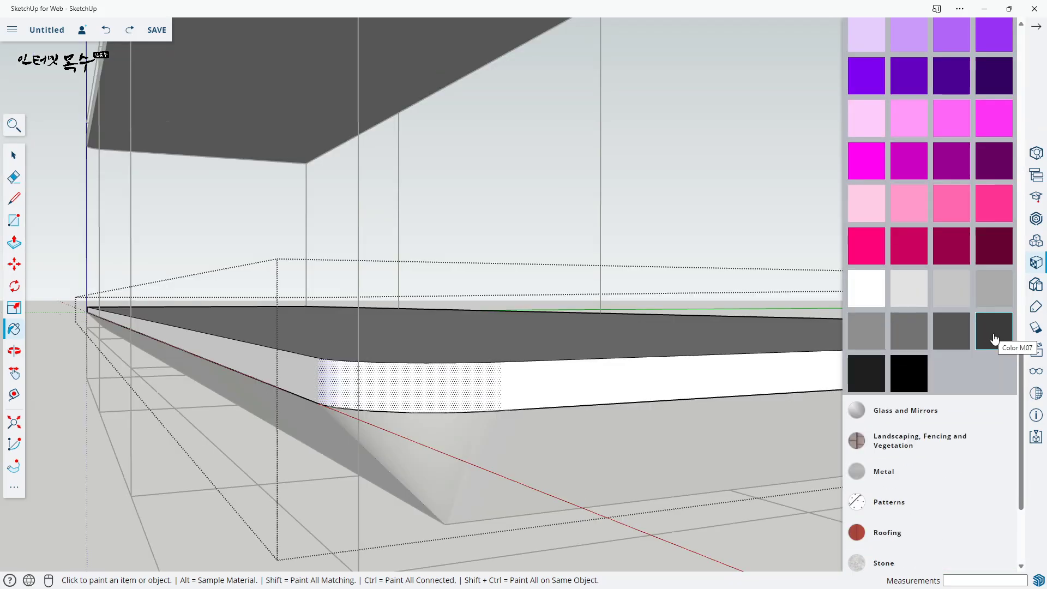
{"action": "left_click", "coordinate": [994, 339]}
{"action": "left_click", "coordinate": [439, 380]}
{"action": "left_click", "coordinate": [543, 377]}
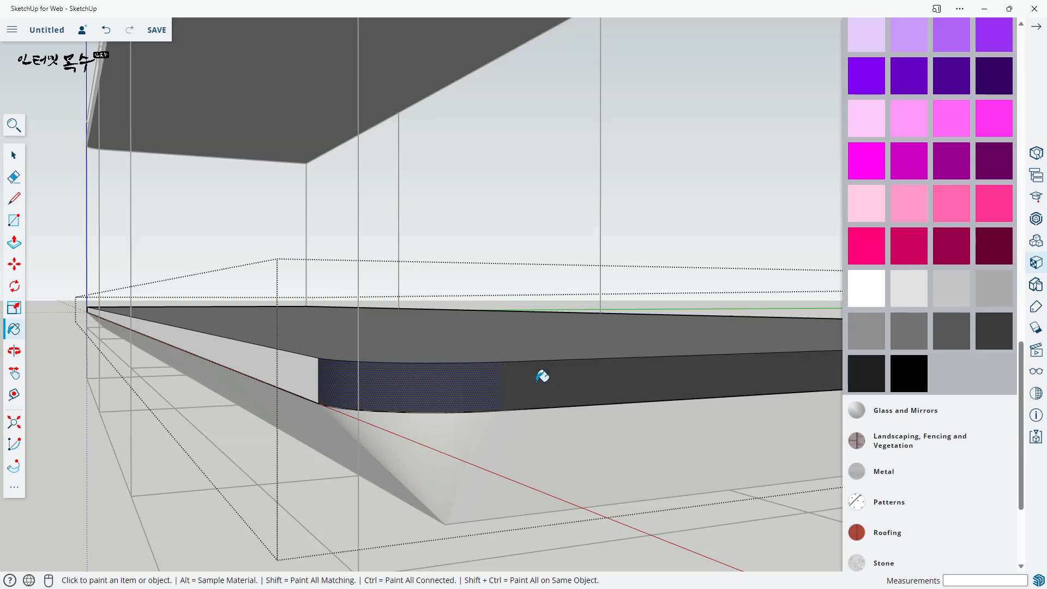
{"action": "left_click", "coordinate": [303, 367]}
- Open the top panel group and paint the lower edge band below its rounded edge with Color M07
{"action": "scroll", "coordinate": [474, 411], "scroll_direction": "down", "scroll_amount": 6}
{"action": "scroll", "coordinate": [690, 427], "scroll_direction": "down", "scroll_amount": 3}
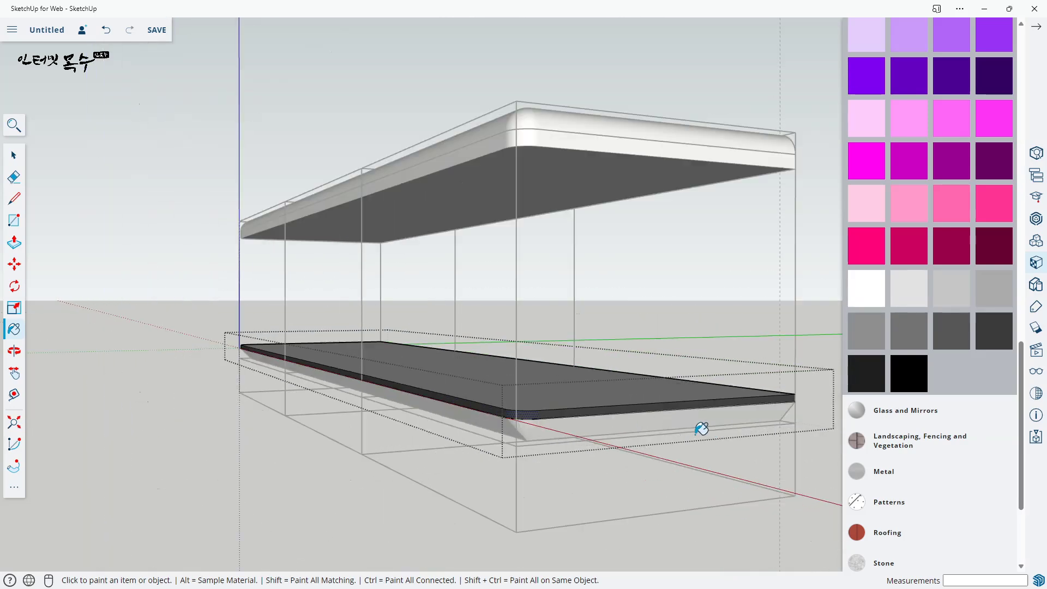
{"action": "middle_click_drag", "start_coordinate": [696, 428], "coordinate": [63, 416]}
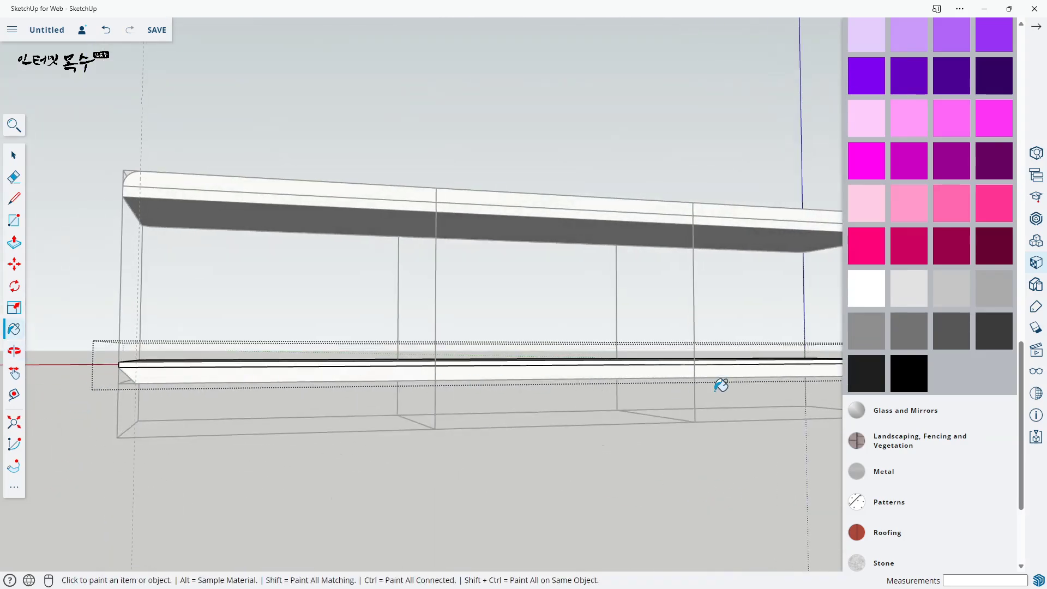
{"action": "scroll", "coordinate": [720, 383], "scroll_direction": "down", "scroll_amount": 3}
{"action": "middle_click_drag", "start_coordinate": [686, 405], "coordinate": [111, 409]}
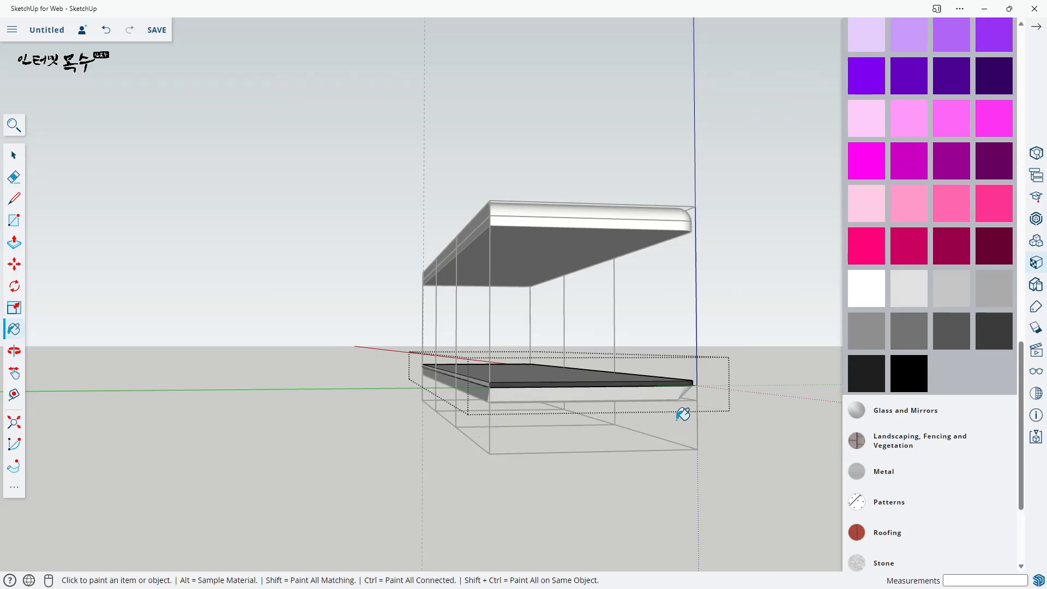
{"action": "mouse_move", "coordinate": [682, 414]}
{"action": "middle_mouse_down"}
{"action": "mouse_move", "coordinate": [456, 310]}
{"action": "mouse_move", "coordinate": [418, 346]}
{"action": "mouse_move", "coordinate": [362, 322]}
{"action": "mouse_move", "coordinate": [600, 364]}
{"action": "mouse_move", "coordinate": [517, 346]}
{"action": "mouse_move", "coordinate": [596, 327]}
{"action": "mouse_move", "coordinate": [378, 229]}
{"action": "mouse_move", "coordinate": [328, 327]}
{"action": "mouse_move", "coordinate": [234, 343]}
{"action": "mouse_move", "coordinate": [502, 292]}
{"action": "mouse_move", "coordinate": [430, 298]}
{"action": "middle_mouse_up"}
{"action": "key", "text": "space"}
{"action": "left_click", "coordinate": [486, 304]}
{"action": "key", "text": "b"}
{"action": "left_click", "coordinate": [399, 308]}
{"action": "mouse_move", "coordinate": [217, 357]}
{"action": "middle_mouse_down"}
{"action": "mouse_move", "coordinate": [636, 379]}
{"action": "mouse_move", "coordinate": [395, 369]}
{"action": "mouse_move", "coordinate": [505, 358]}
{"action": "mouse_move", "coordinate": [510, 382]}
{"action": "middle_mouse_up"}
{"action": "key", "text": "space"}
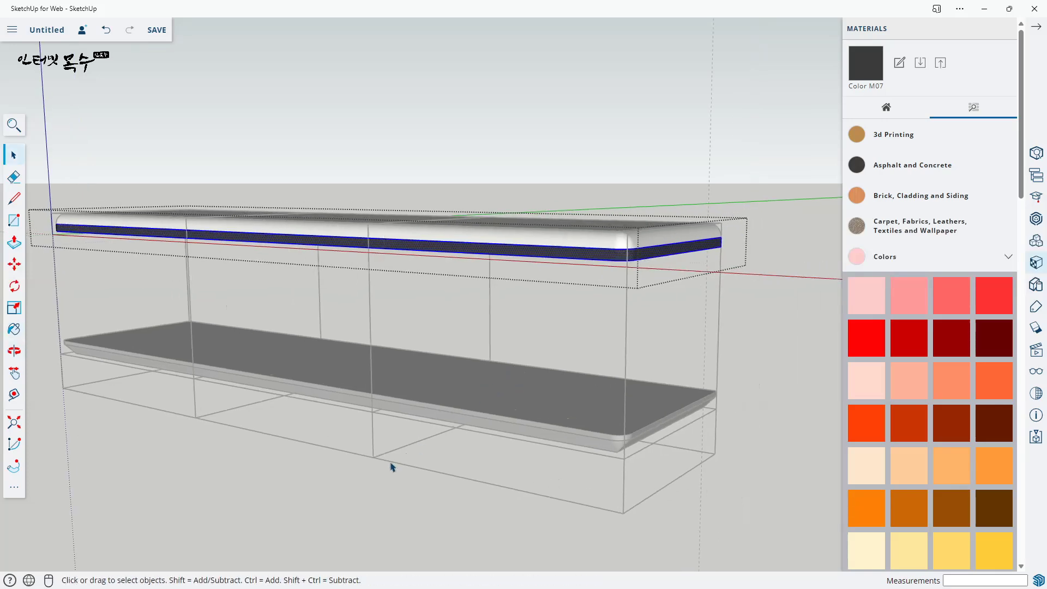
- Draw a 30 x 430 mm rectangle on top of the lowest panel from its rear corner at the end near the origin
{"action": "middle_click_drag", "start_coordinate": [381, 498], "coordinate": [476, 447]}
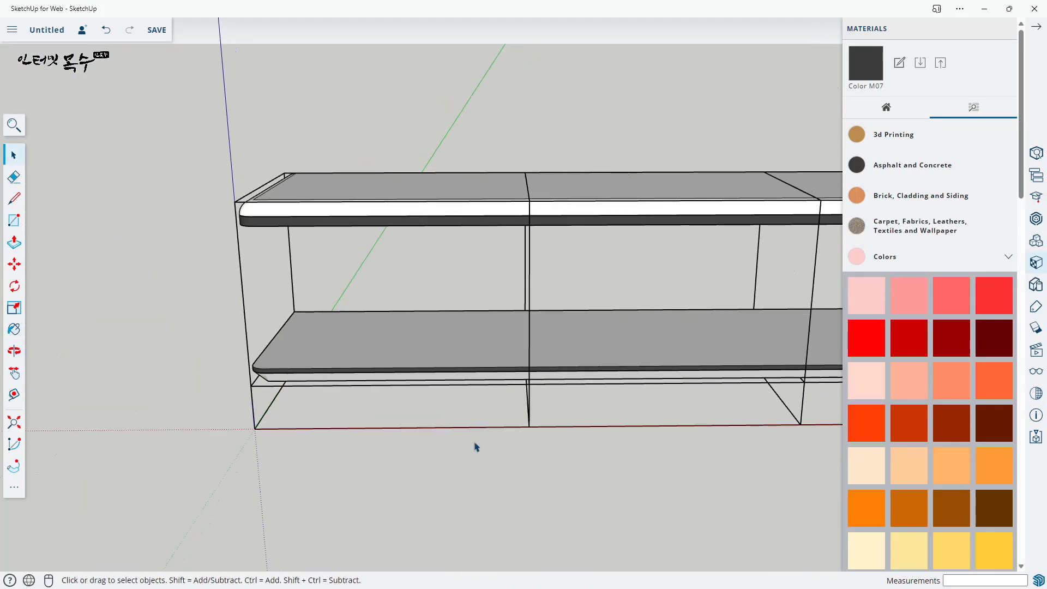
{"action": "scroll", "coordinate": [339, 406], "scroll_direction": "up", "scroll_amount": 4}
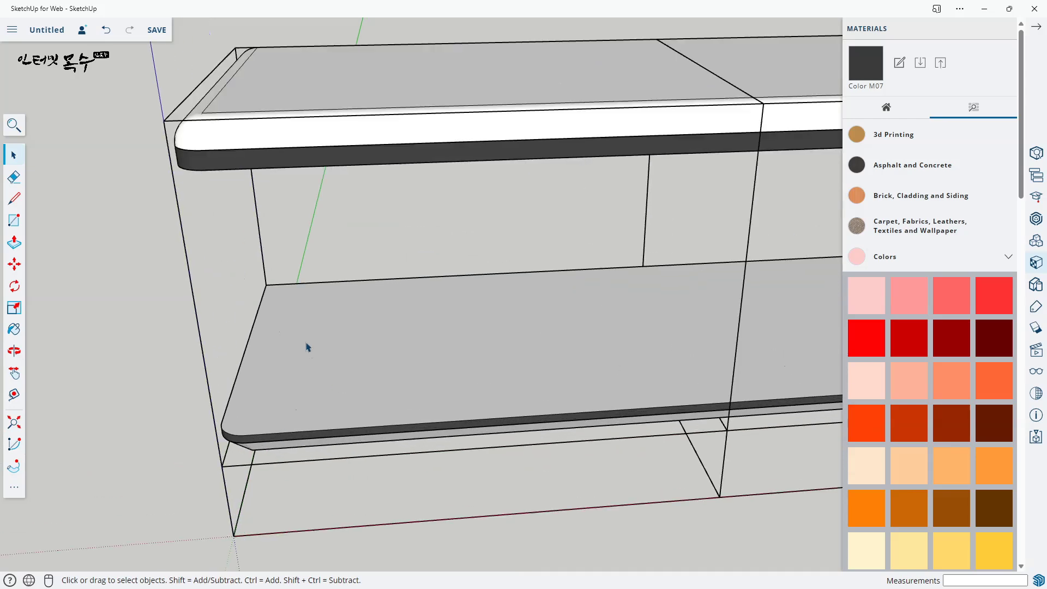
{"action": "key", "text": "r"}
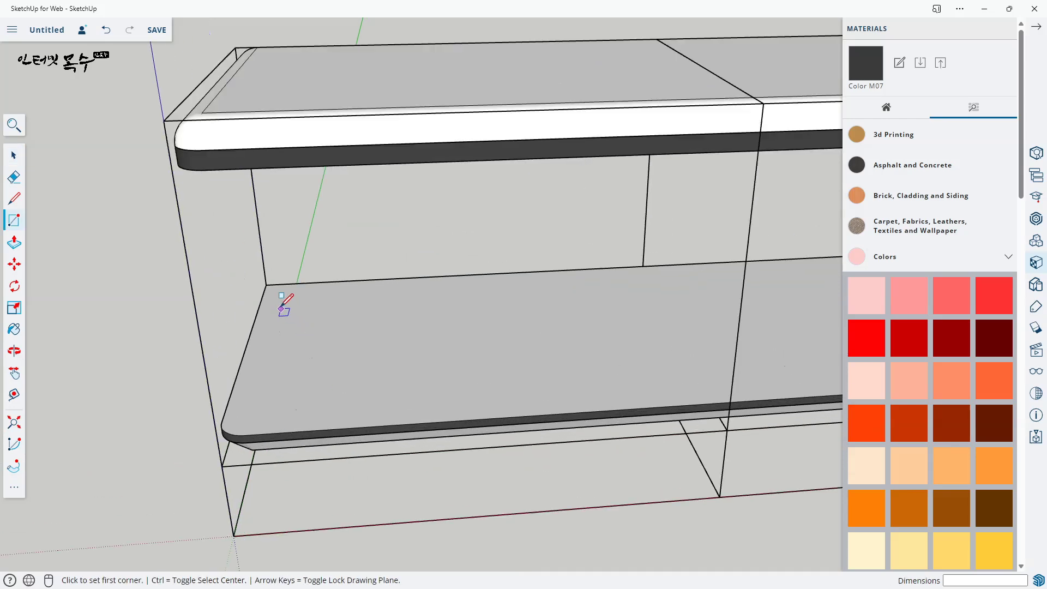
{"action": "left_click", "coordinate": [266, 285]}
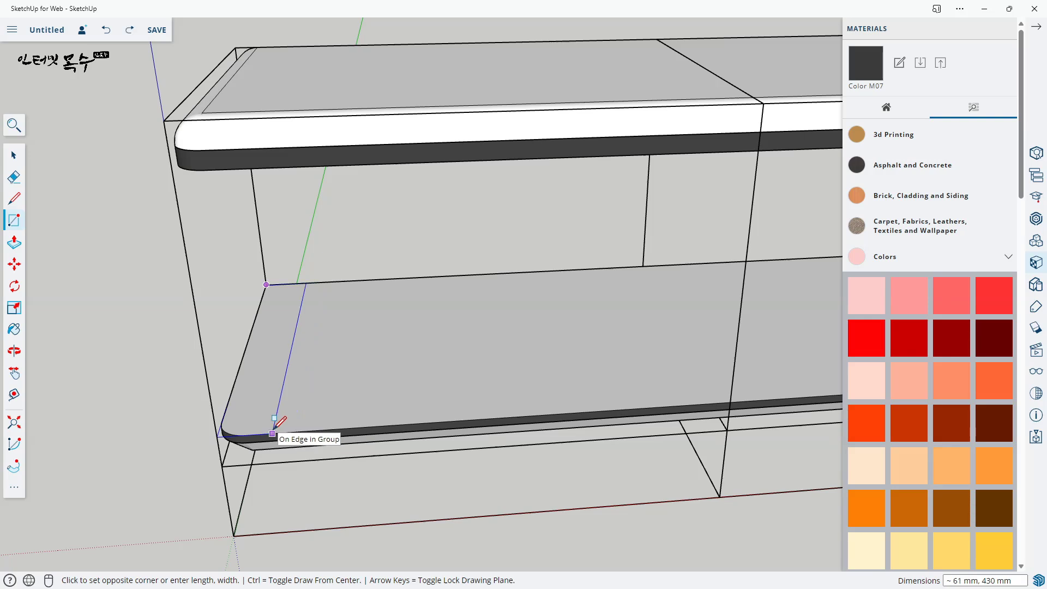
{"action": "type", "text": "30"}
{"action": "key", "text": "Return"}
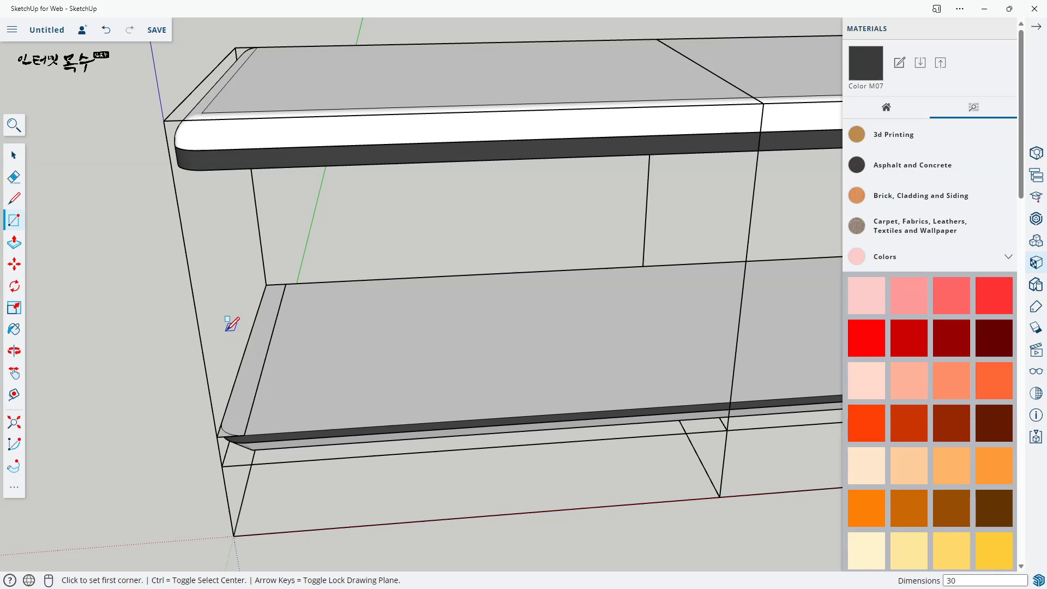
- Extrude the rectangle 310 mm up to the underside of the top panel to form the side panel
{"action": "key", "text": "p"}
{"action": "left_click", "coordinate": [253, 374]}
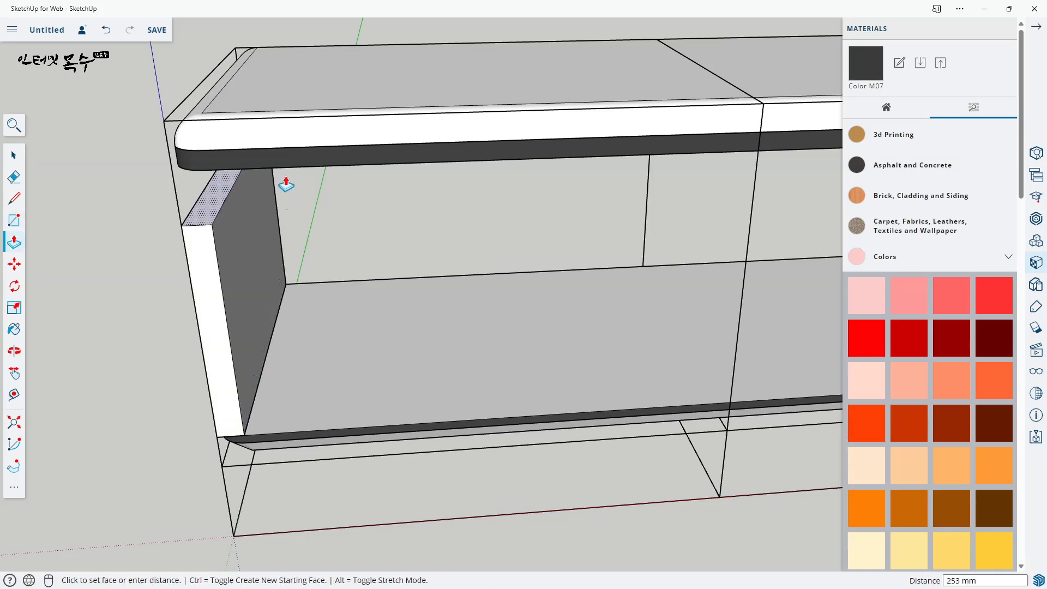
{"action": "left_click", "coordinate": [305, 171]}
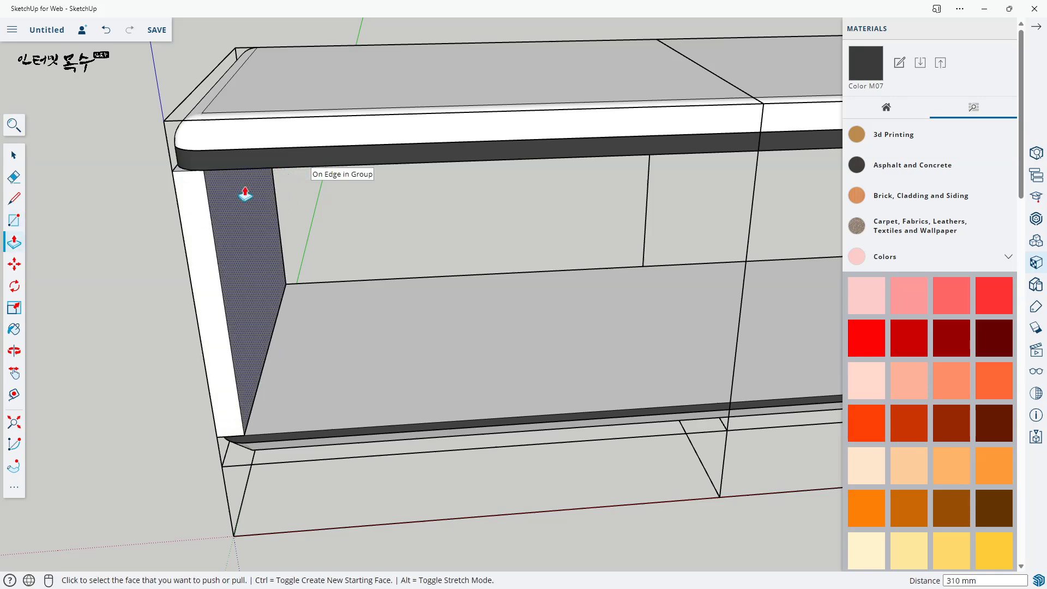
{"action": "scroll", "coordinate": [229, 219], "scroll_direction": "up", "scroll_amount": 3}
{"action": "key", "text": "space"}
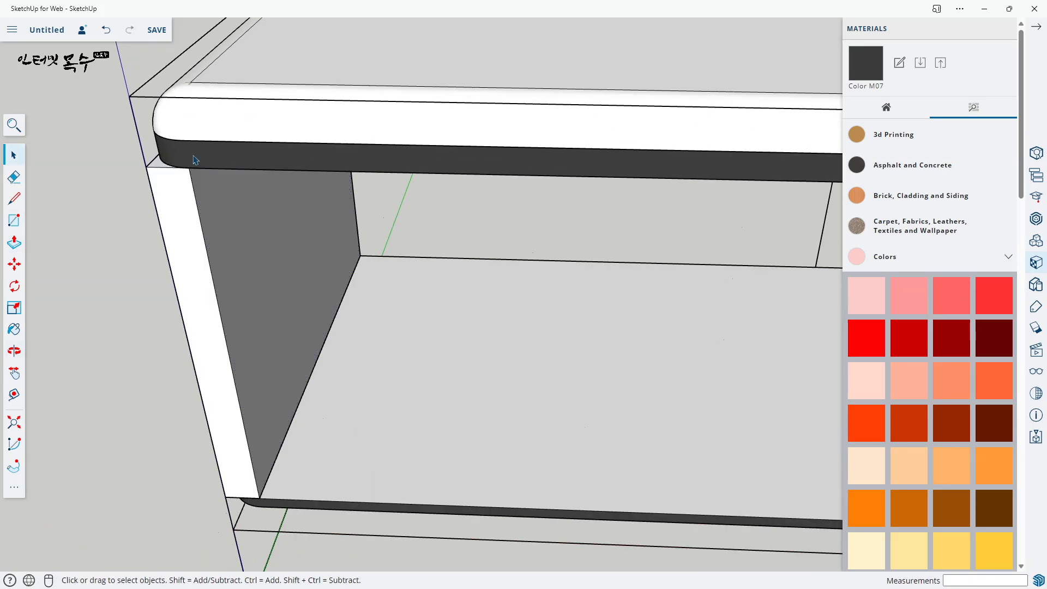
- Copy the lower corner arc from inside the top panel group and paste it in place on the side panel's upper face
{"action": "scroll", "coordinate": [227, 165], "scroll_direction": "up", "scroll_amount": 5}
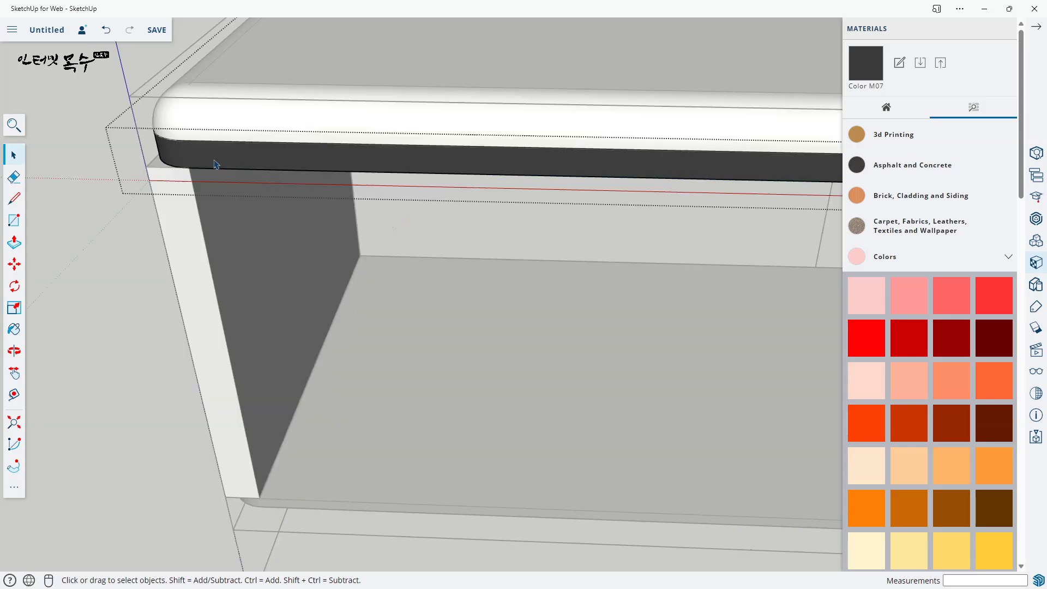
{"action": "mouse_move", "coordinate": [211, 181]}
{"action": "middle_mouse_down"}
{"action": "mouse_move", "coordinate": [218, 187]}
{"action": "mouse_move", "coordinate": [212, 175]}
{"action": "middle_mouse_up"}
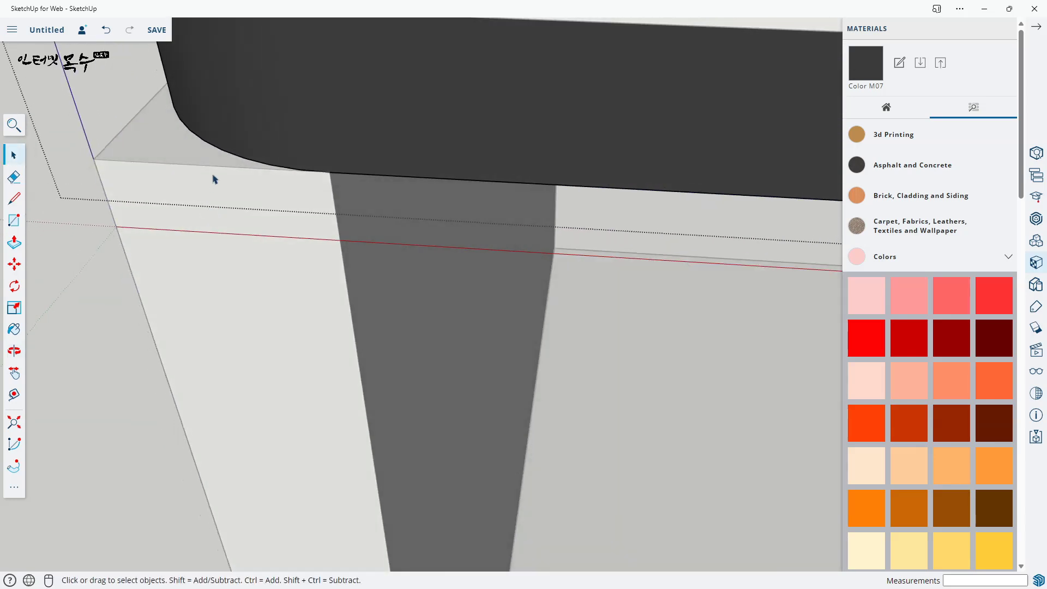
{"action": "scroll", "coordinate": [224, 164], "scroll_direction": "up", "scroll_amount": 2}
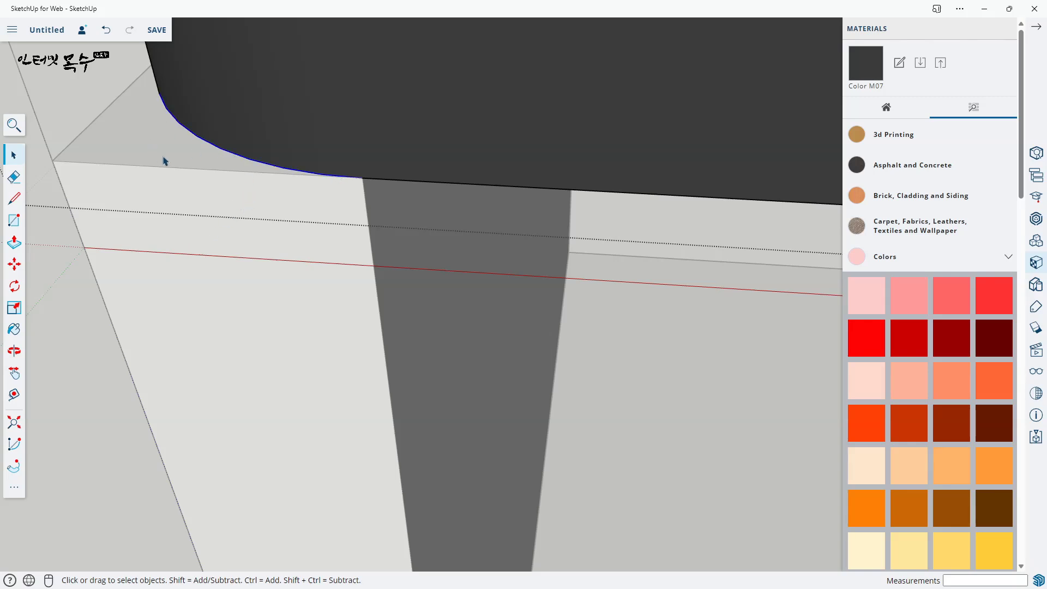
{"action": "scroll", "coordinate": [165, 161], "scroll_direction": "down", "scroll_amount": 2}
{"action": "left_click", "coordinate": [74, 209]}
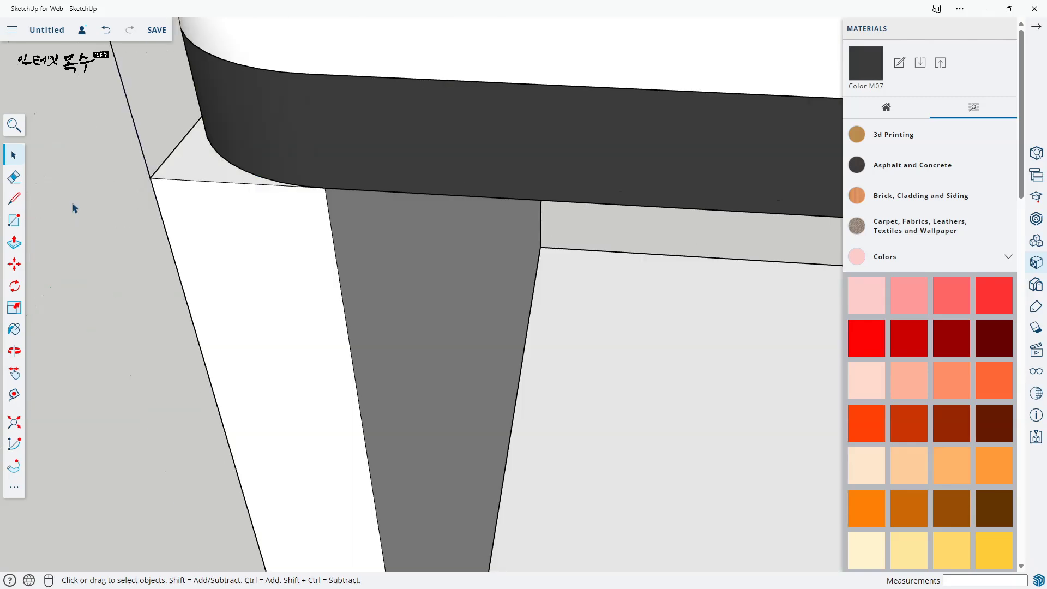
{"action": "left_click", "coordinate": [198, 173]}
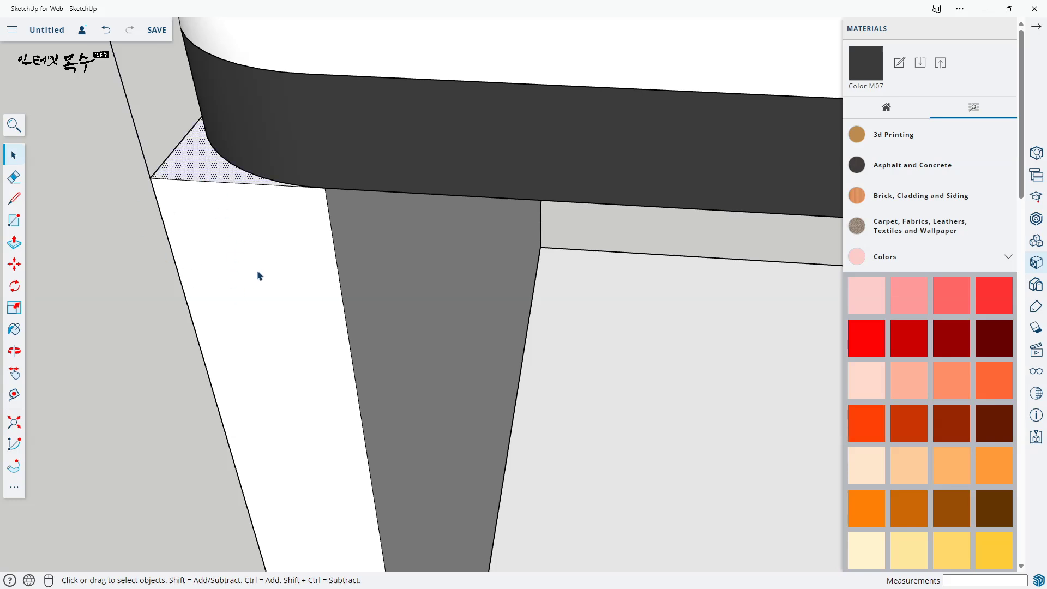
{"action": "left_click", "coordinate": [183, 173], "text": "shift"}
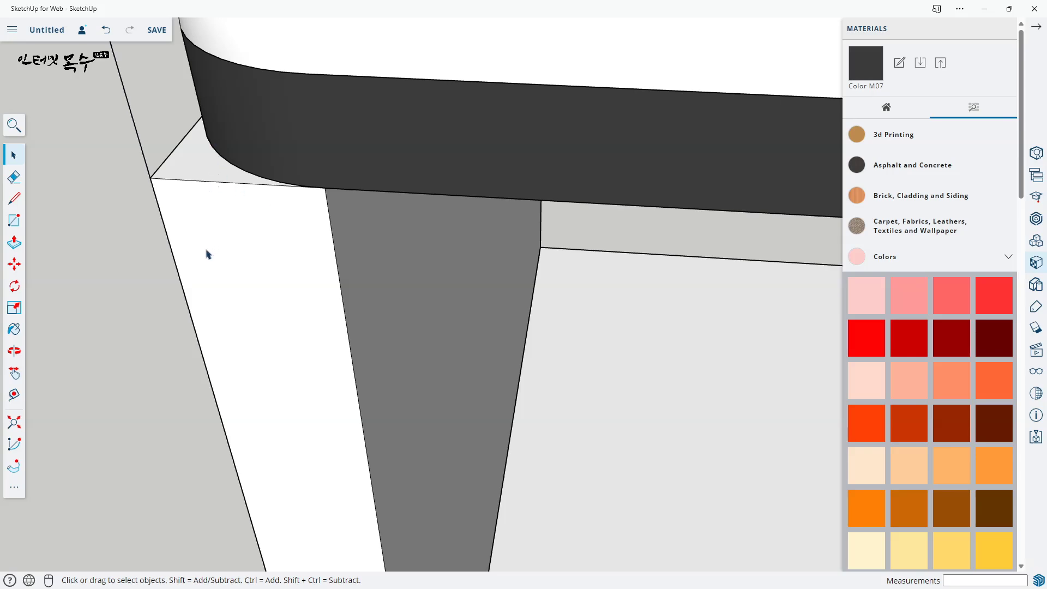
- Push the corner piece outside the arc down to the lowest panel to round the side panel's front outer edge
{"action": "key", "text": "p"}
{"action": "left_click", "coordinate": [194, 173]}
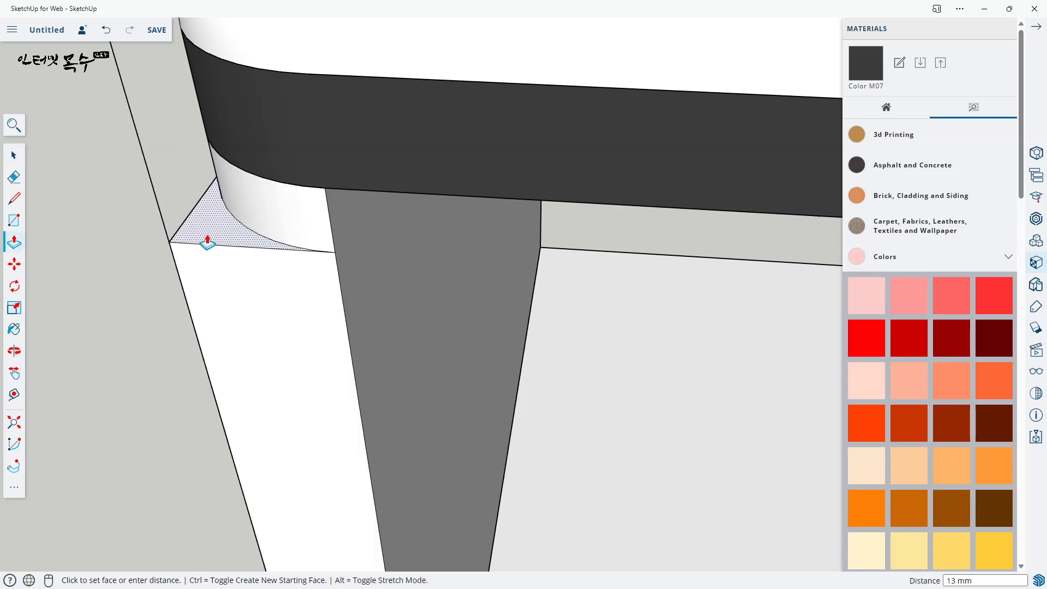
{"action": "left_click", "coordinate": [376, 446]}
{"action": "scroll", "coordinate": [429, 453], "scroll_direction": "down", "scroll_amount": 4}
{"action": "middle_click_drag", "start_coordinate": [430, 453], "coordinate": [367, 142], "text": "shift"}
{"action": "left_click", "coordinate": [292, 135]}
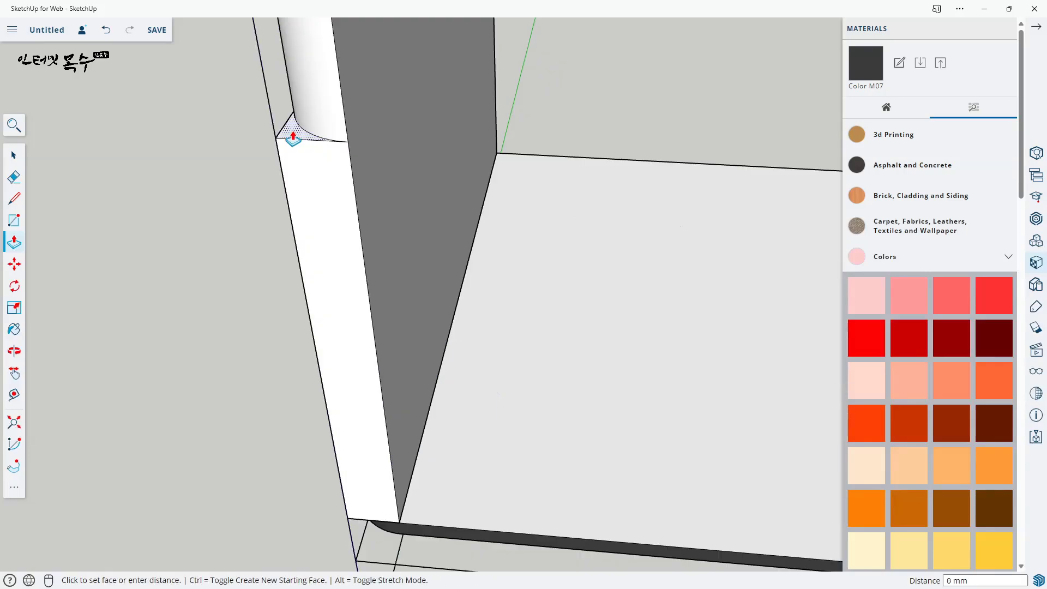
{"action": "left_click", "coordinate": [384, 525]}
{"action": "scroll", "coordinate": [431, 411], "scroll_direction": "down", "scroll_amount": 4}
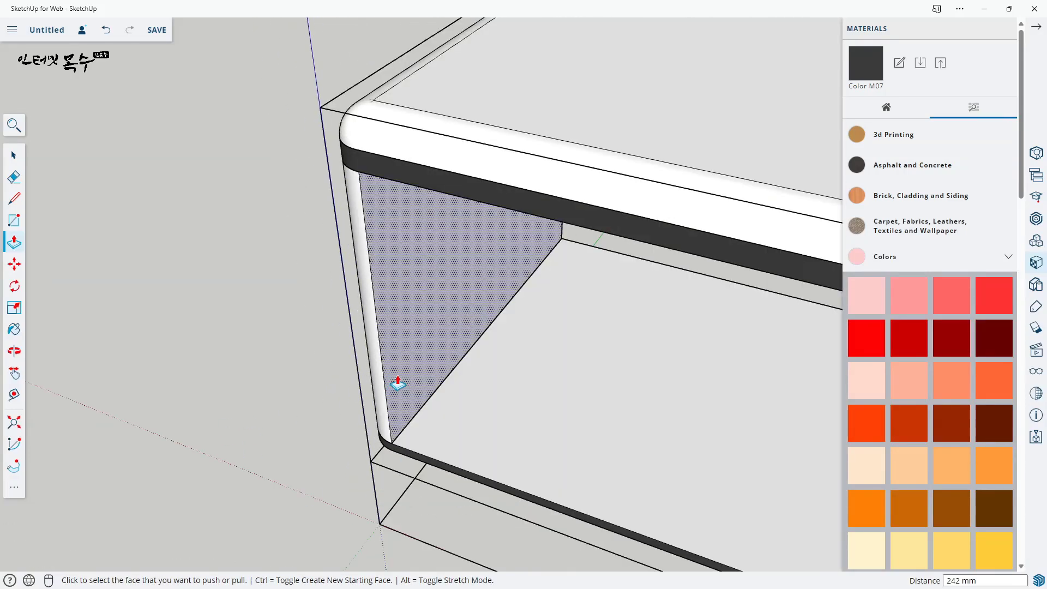
- Select the whole rounded side panel and make it a component with the default definition and no gluing
{"action": "key", "text": "space"}
{"action": "left_click", "coordinate": [410, 295]}
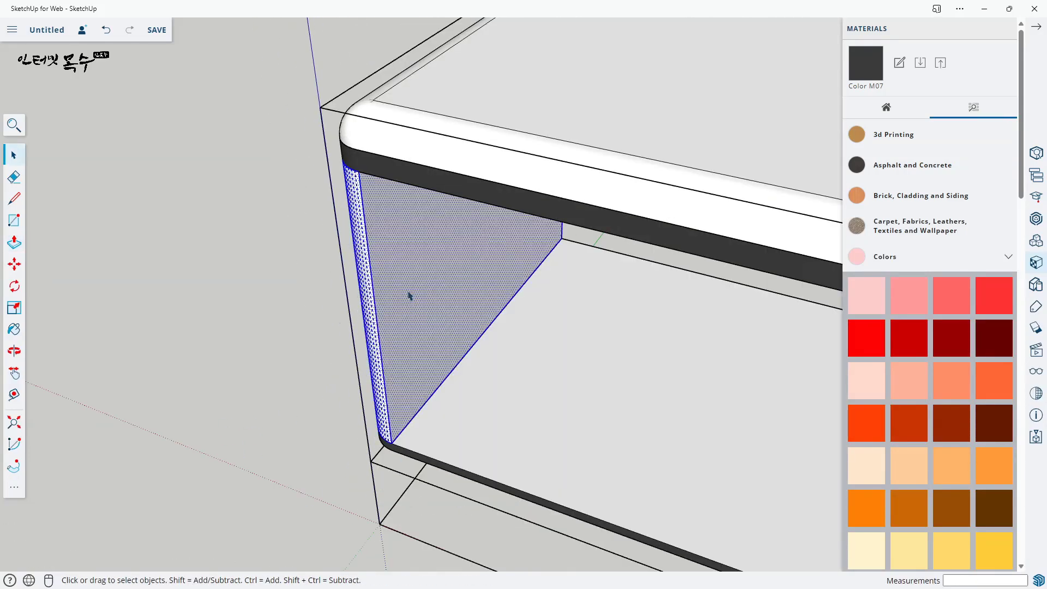
{"action": "right_click", "coordinate": [404, 247]}
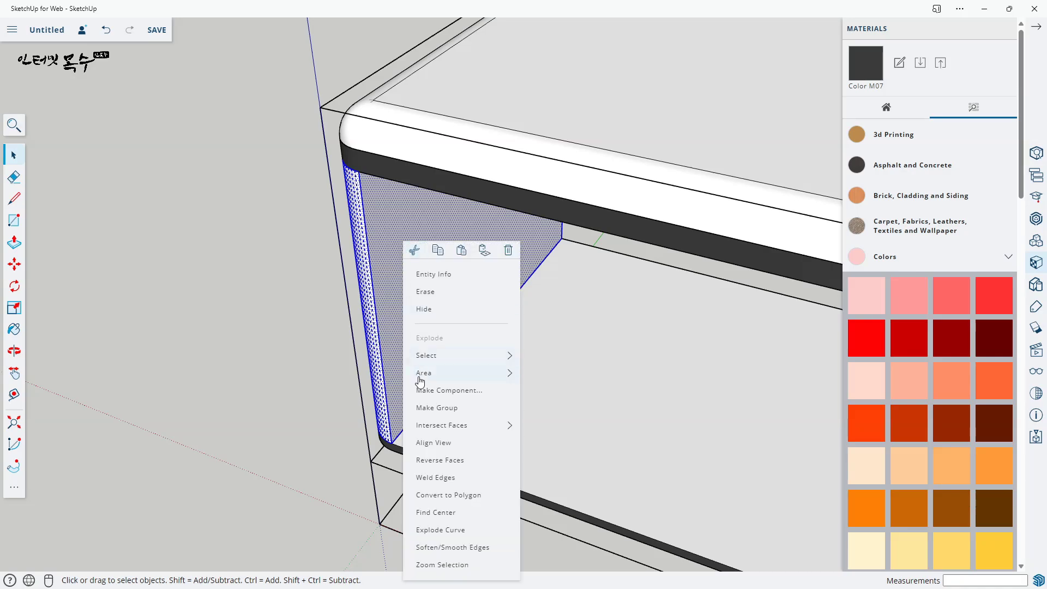
{"action": "left_click", "coordinate": [457, 391]}
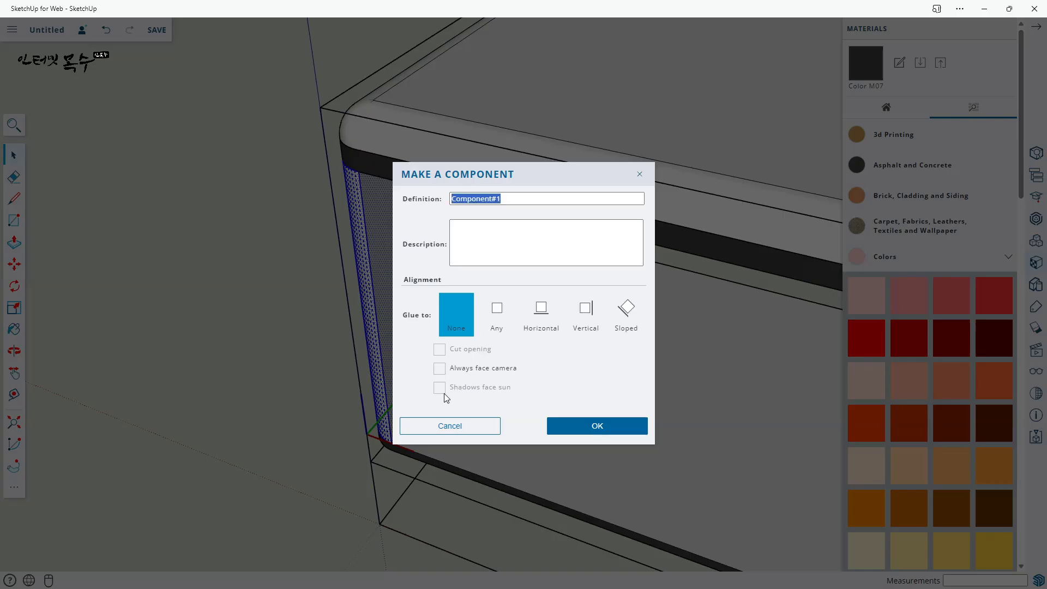
{"action": "left_click", "coordinate": [573, 427]}
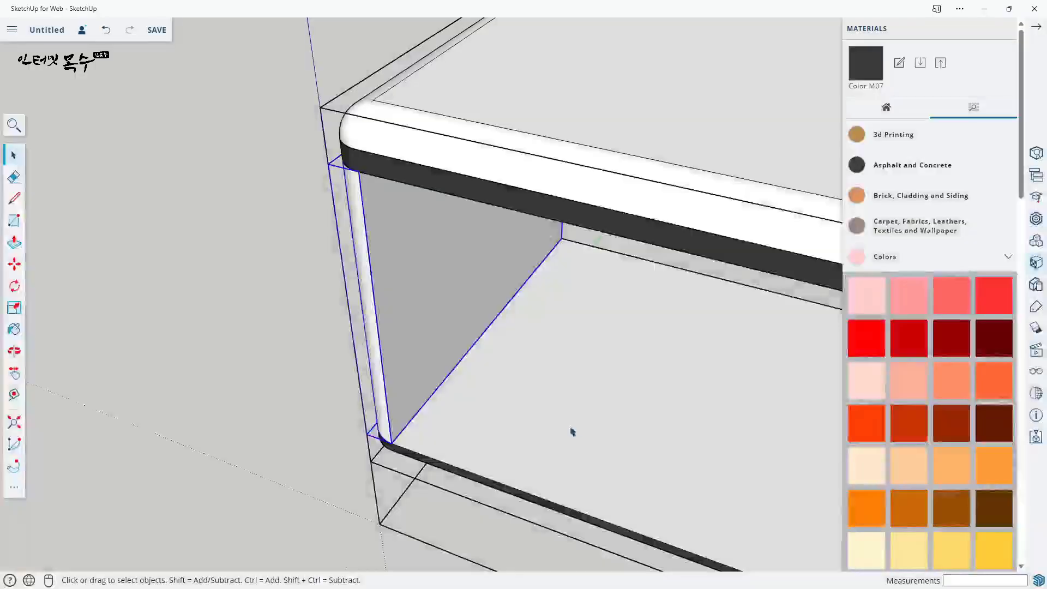
- Copy the side panel component about 1749 mm along the cabinet's length, placing it near the opposite end under the top panel
{"action": "middle_click_drag", "start_coordinate": [428, 341], "coordinate": [500, 375]}
{"action": "scroll", "coordinate": [545, 398], "scroll_direction": "down", "scroll_amount": 3}
{"action": "middle_click_drag", "start_coordinate": [598, 421], "coordinate": [454, 330]}
{"action": "scroll", "coordinate": [564, 373], "scroll_direction": "down", "scroll_amount": 3}
{"action": "middle_click_drag", "start_coordinate": [562, 360], "coordinate": [590, 304]}
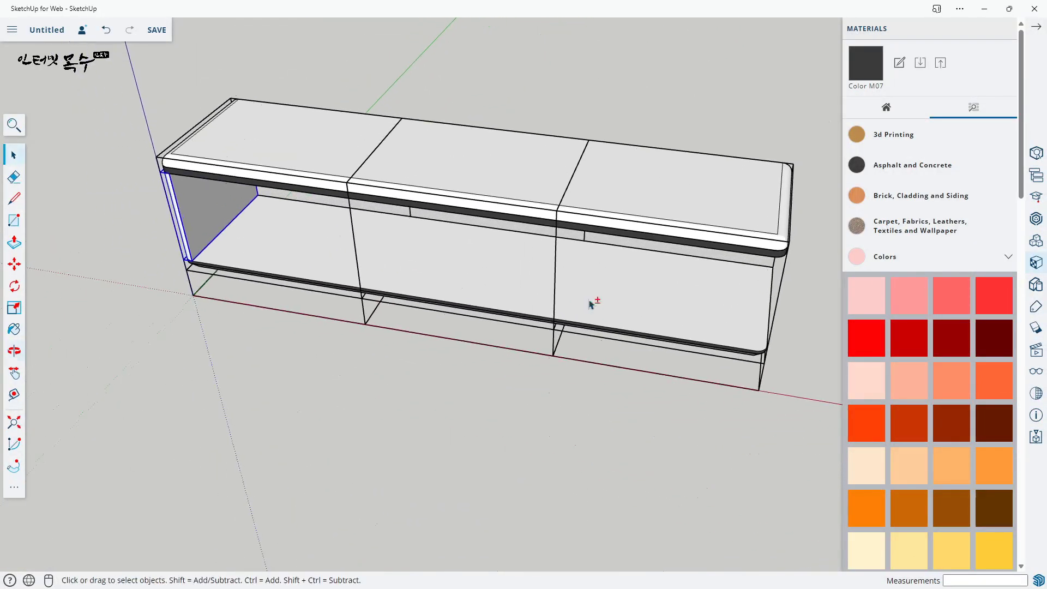
{"action": "scroll", "coordinate": [326, 248], "scroll_direction": "up", "scroll_amount": 3}
{"action": "middle_click_drag", "start_coordinate": [101, 185], "coordinate": [297, 222]}
{"action": "scroll", "coordinate": [136, 225], "scroll_direction": "up", "scroll_amount": 3}
{"action": "key", "text": "m"}
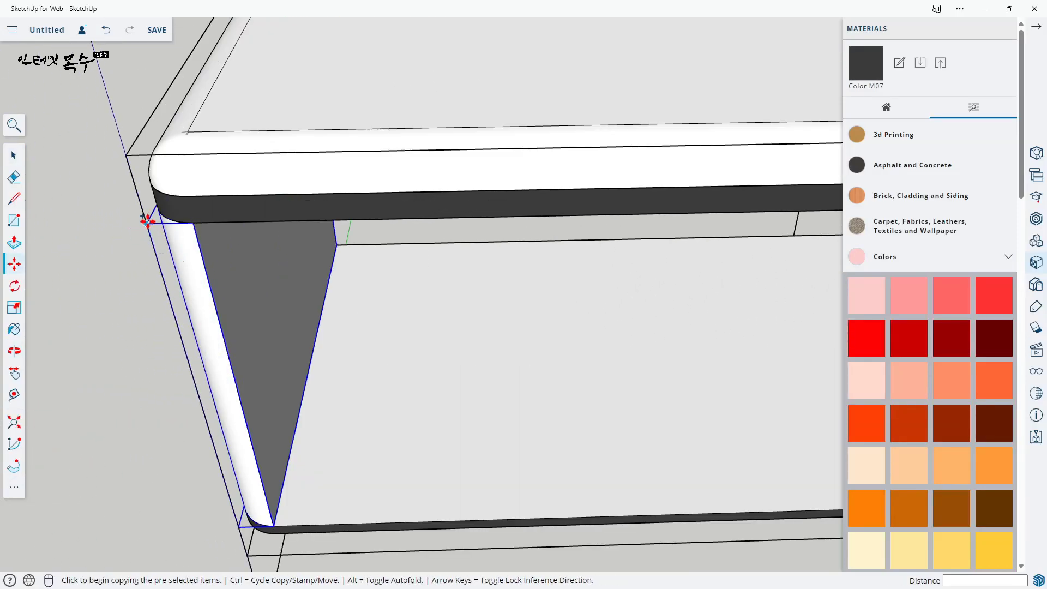
{"action": "left_click", "coordinate": [146, 222]}
{"action": "scroll", "coordinate": [600, 238], "scroll_direction": "down", "scroll_amount": 5}
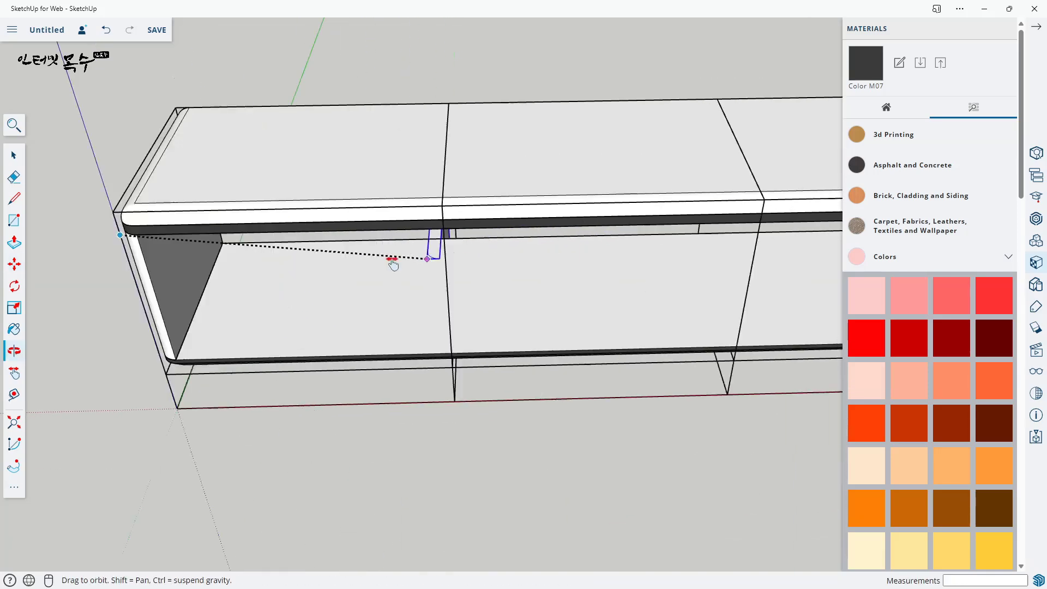
{"action": "scroll", "coordinate": [390, 259], "scroll_direction": "up", "scroll_amount": 2}
{"action": "middle_click_drag", "start_coordinate": [406, 259], "coordinate": [435, 276]}
{"action": "scroll", "coordinate": [416, 252], "scroll_direction": "up", "scroll_amount": 6}
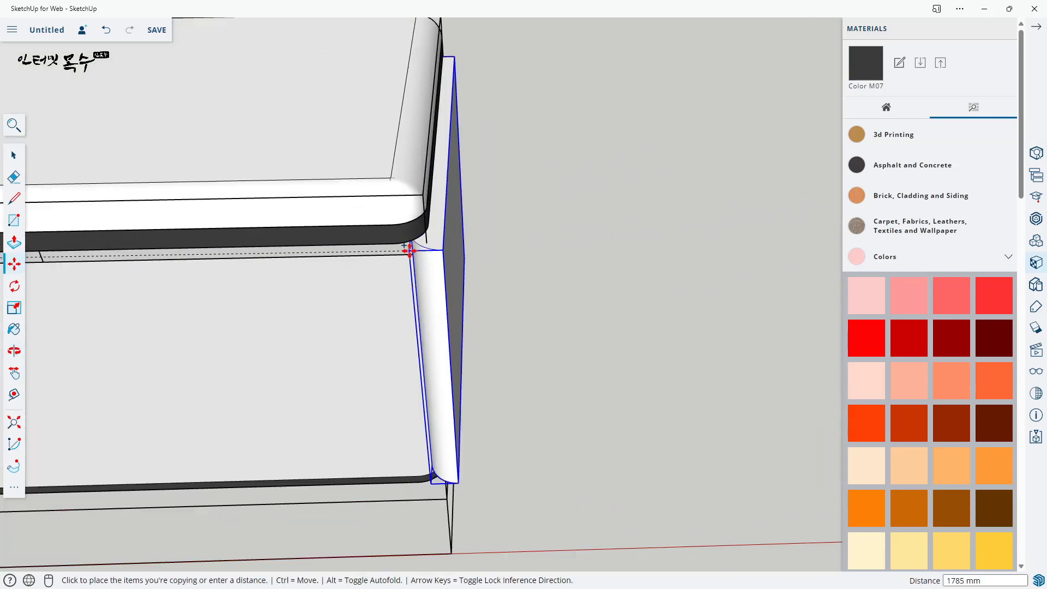
{"action": "left_click", "coordinate": [345, 241]}
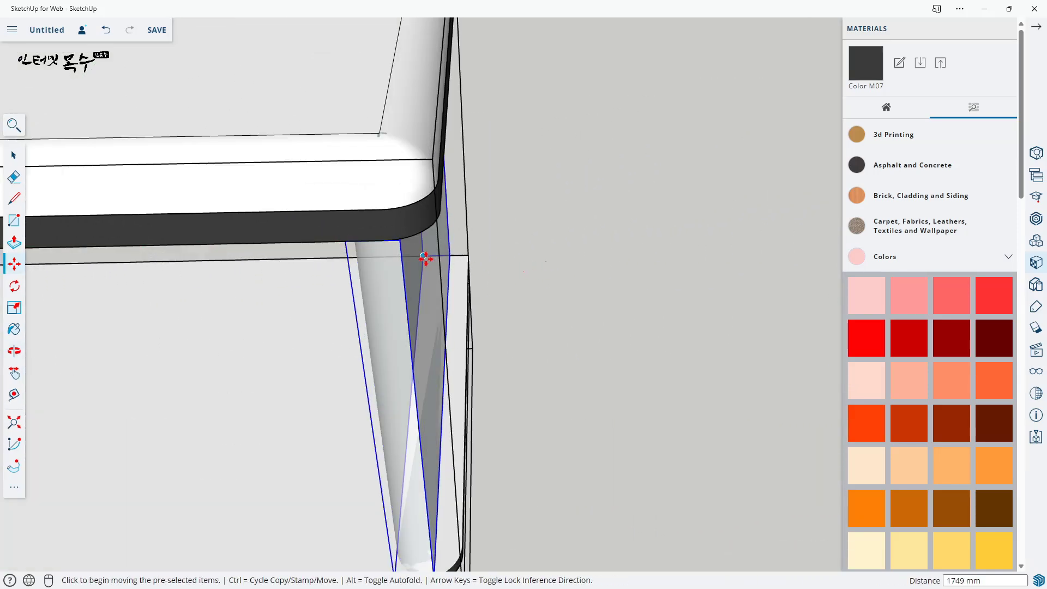
- Move the copied side panel by its upper front corner about 21 mm outward, flush with the end of the top panel
{"action": "left_click", "coordinate": [399, 241]}
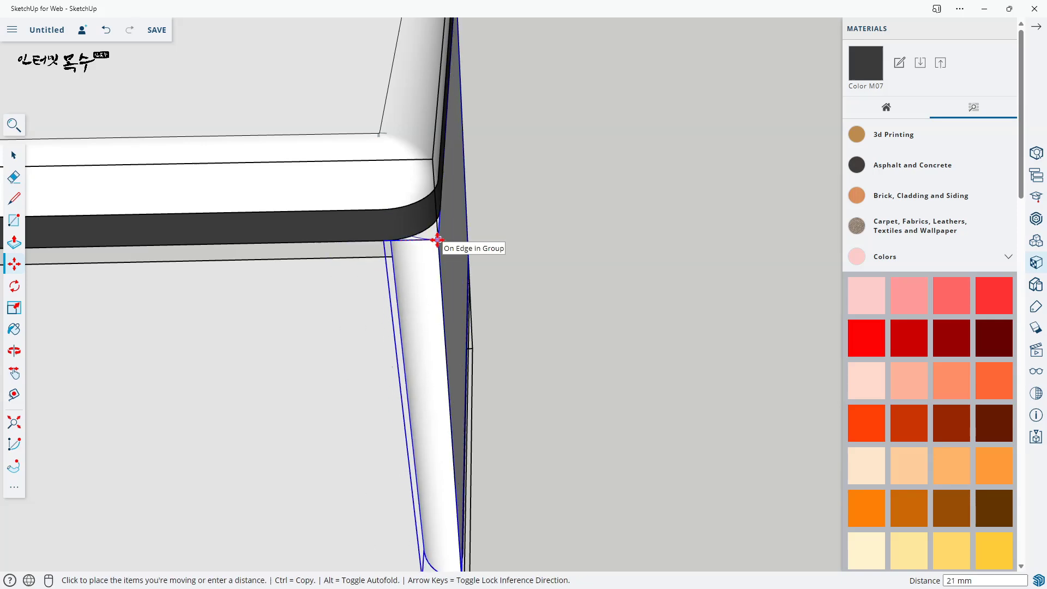
{"action": "left_click", "coordinate": [436, 241]}
{"action": "scroll", "coordinate": [568, 260], "scroll_direction": "down", "scroll_amount": 5}
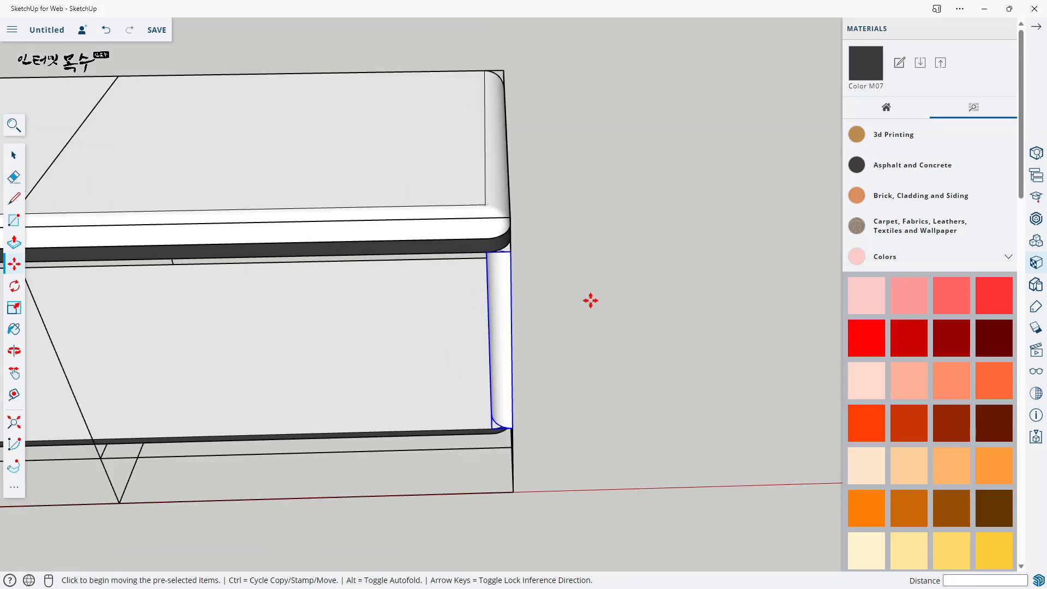
- Flip the copied side panel about its red-axis plane so its rounded edge faces outward
{"action": "middle_click_drag", "start_coordinate": [592, 299], "coordinate": [566, 229]}
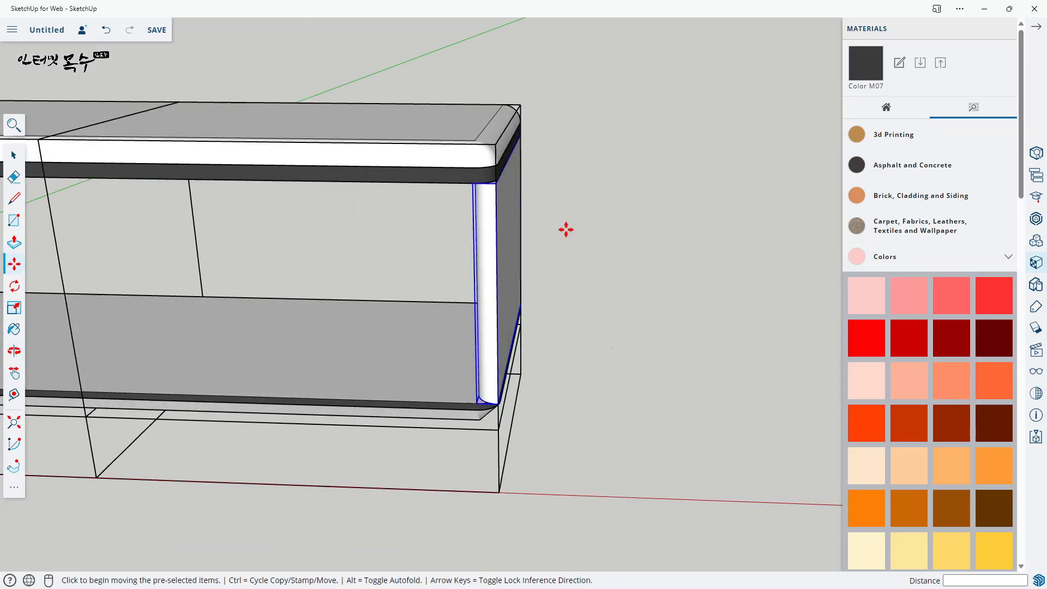
{"action": "left_click", "coordinate": [15, 492]}
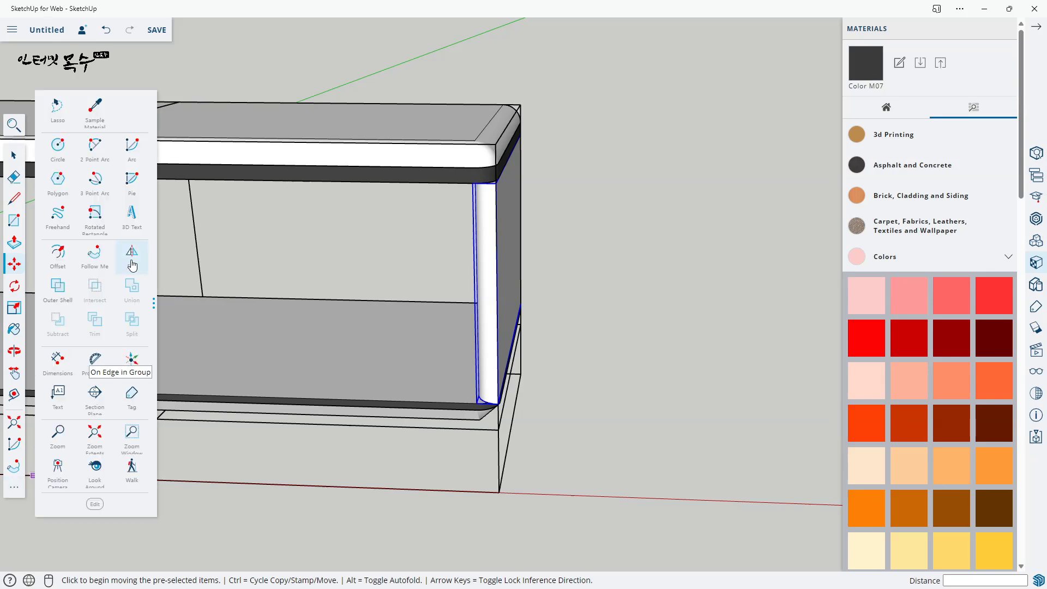
{"action": "left_click", "coordinate": [136, 260]}
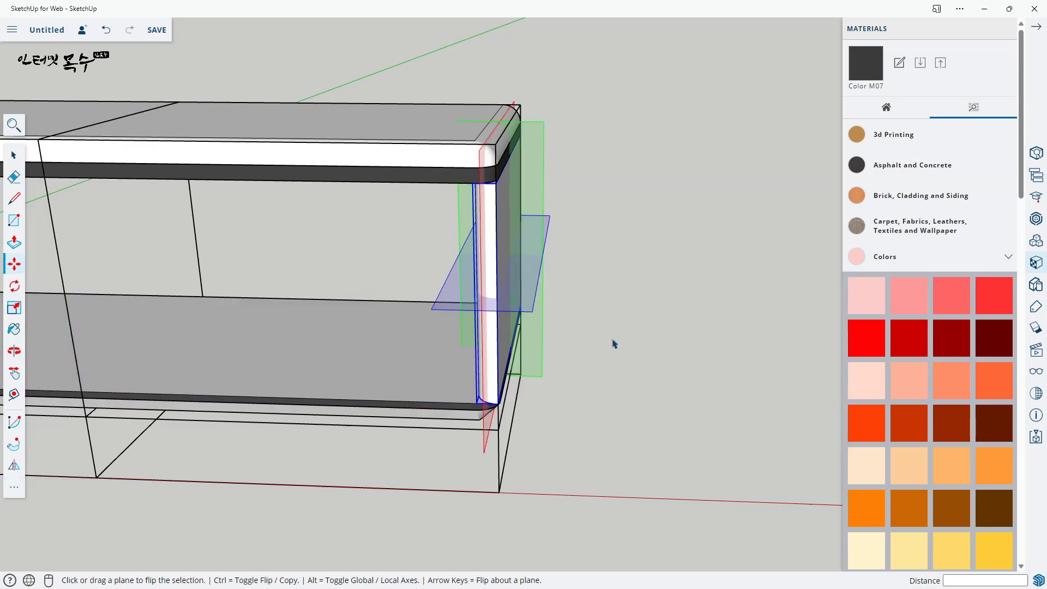
{"action": "scroll", "coordinate": [613, 344], "scroll_direction": "up", "scroll_amount": 2}
{"action": "middle_click_drag", "start_coordinate": [612, 344], "coordinate": [462, 332]}
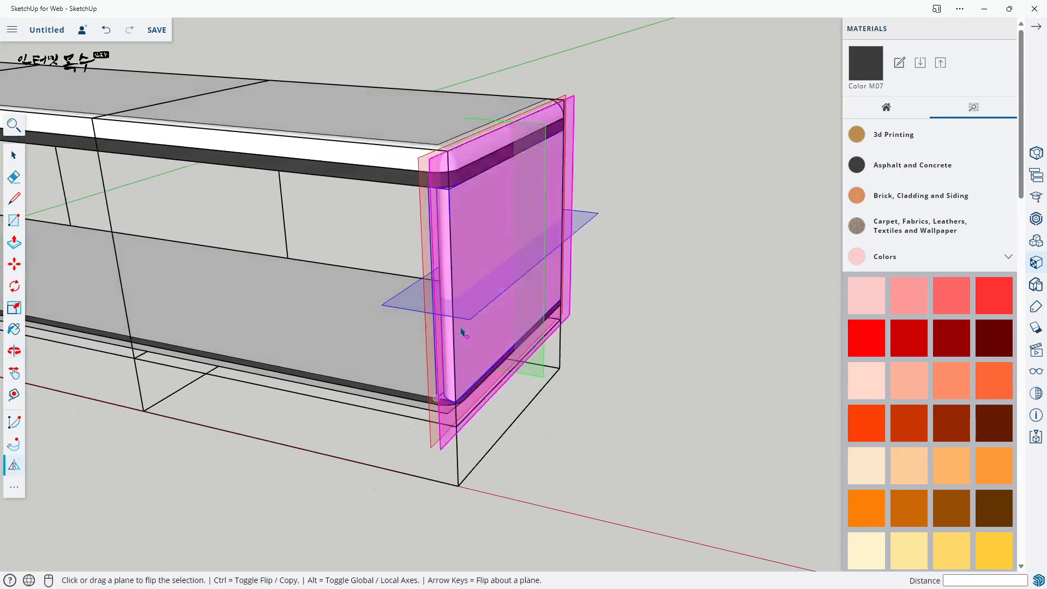
{"action": "left_click", "coordinate": [429, 224]}
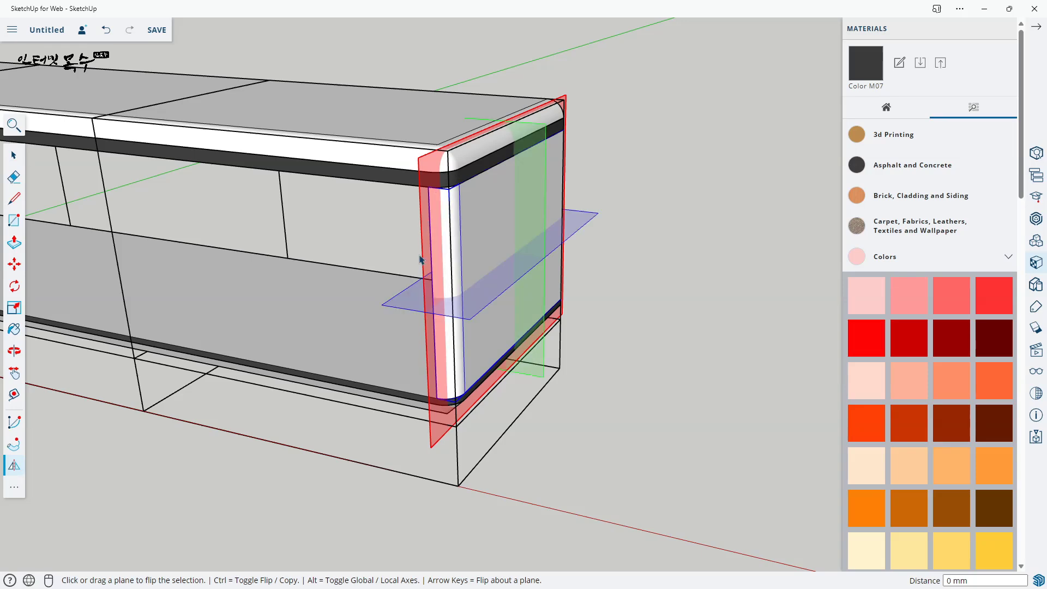
{"action": "key", "text": "space"}
{"action": "left_click", "coordinate": [521, 522]}
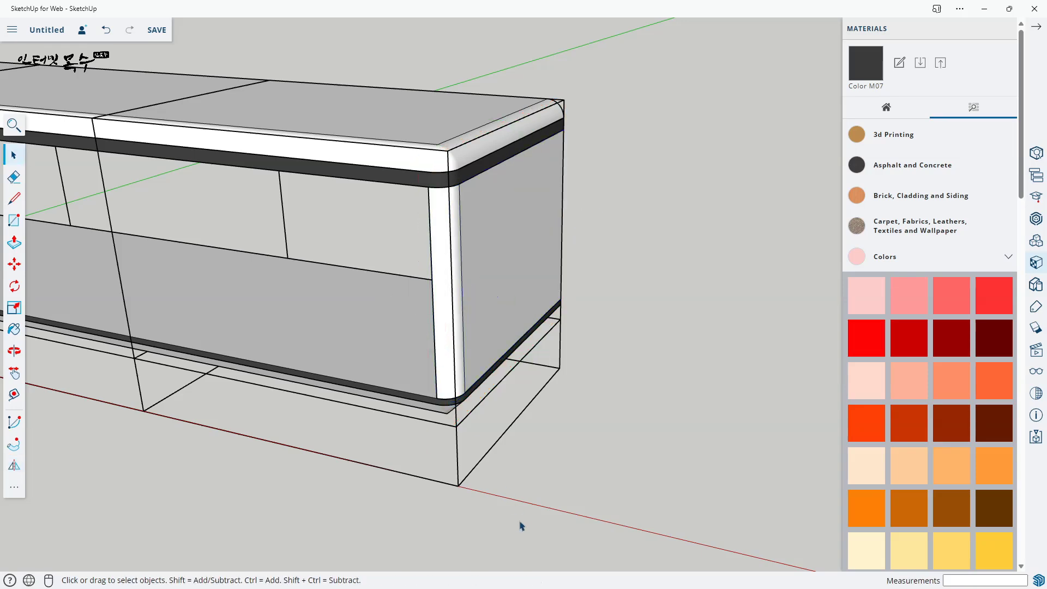
- Delete the three-section guide box outlining the cabinet body above the base
{"action": "scroll", "coordinate": [525, 520], "scroll_direction": "down", "scroll_amount": 4}
{"action": "middle_click_drag", "start_coordinate": [526, 520], "coordinate": [612, 392]}
{"action": "scroll", "coordinate": [380, 323], "scroll_direction": "up", "scroll_amount": 2}
{"action": "key", "text": "space"}
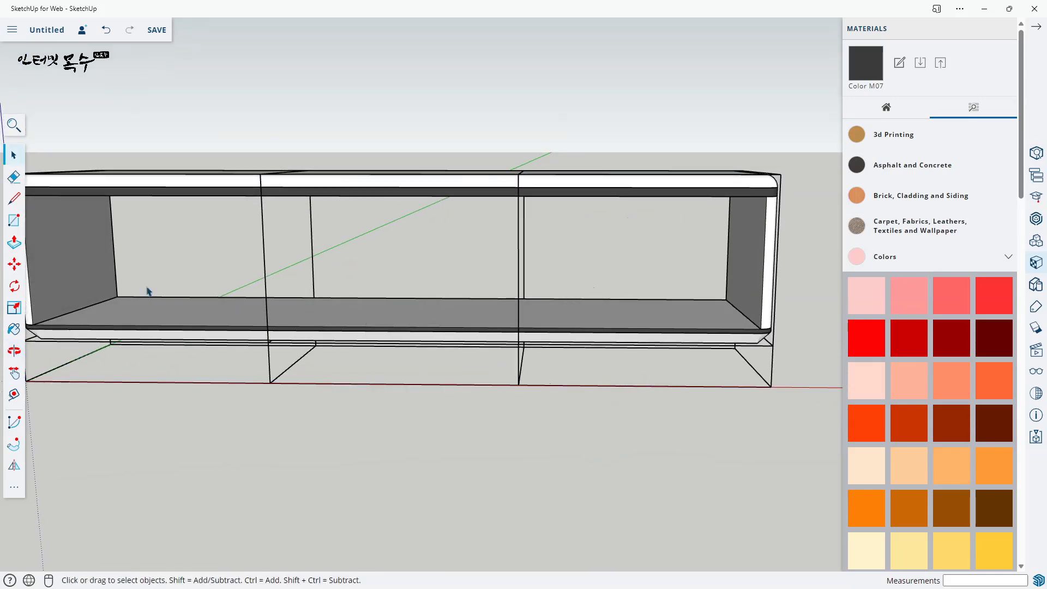
{"action": "scroll", "coordinate": [141, 290], "scroll_direction": "down", "scroll_amount": 2}
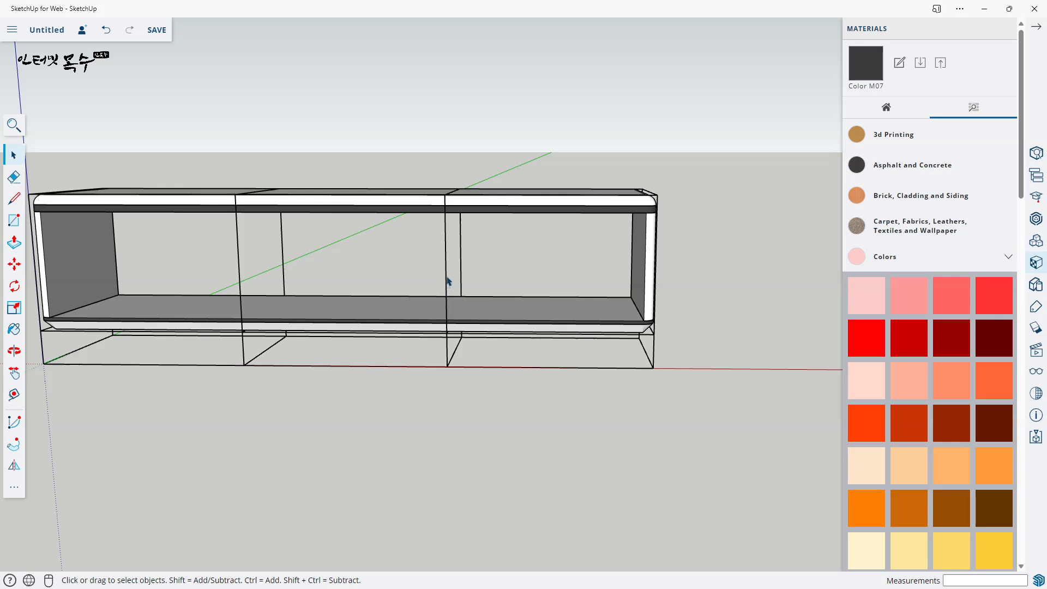
{"action": "left_click", "coordinate": [447, 280]}
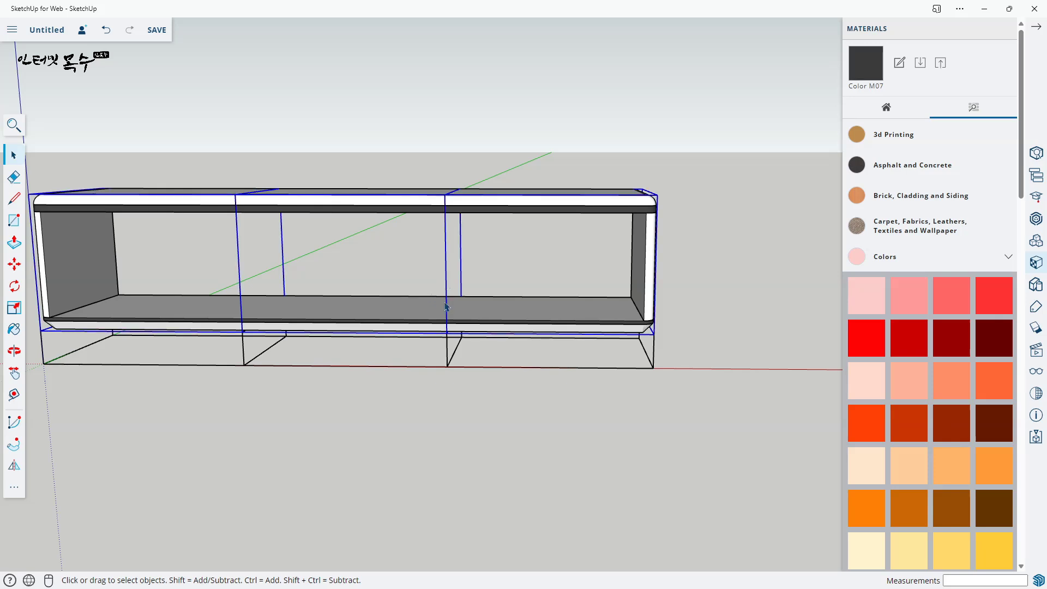
{"action": "key", "text": "Delete"}
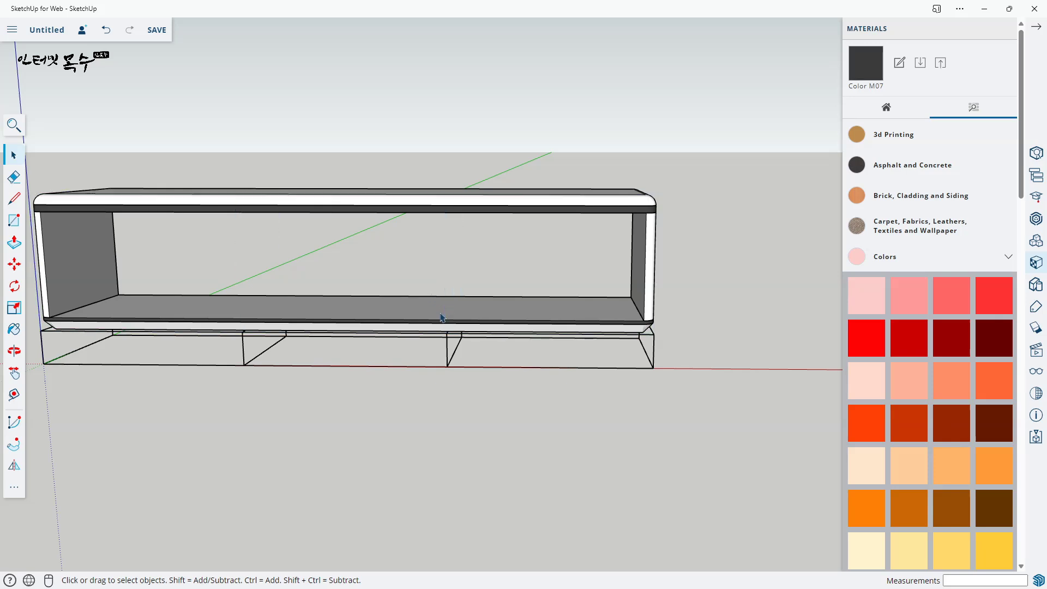
- Draw a 430 x 310 mm rectangle covering the inner face of the side panel near the origin
{"action": "middle_click_drag", "start_coordinate": [495, 330], "coordinate": [256, 333]}
{"action": "scroll", "coordinate": [256, 300], "scroll_direction": "up", "scroll_amount": 3}
{"action": "key", "text": "r"}
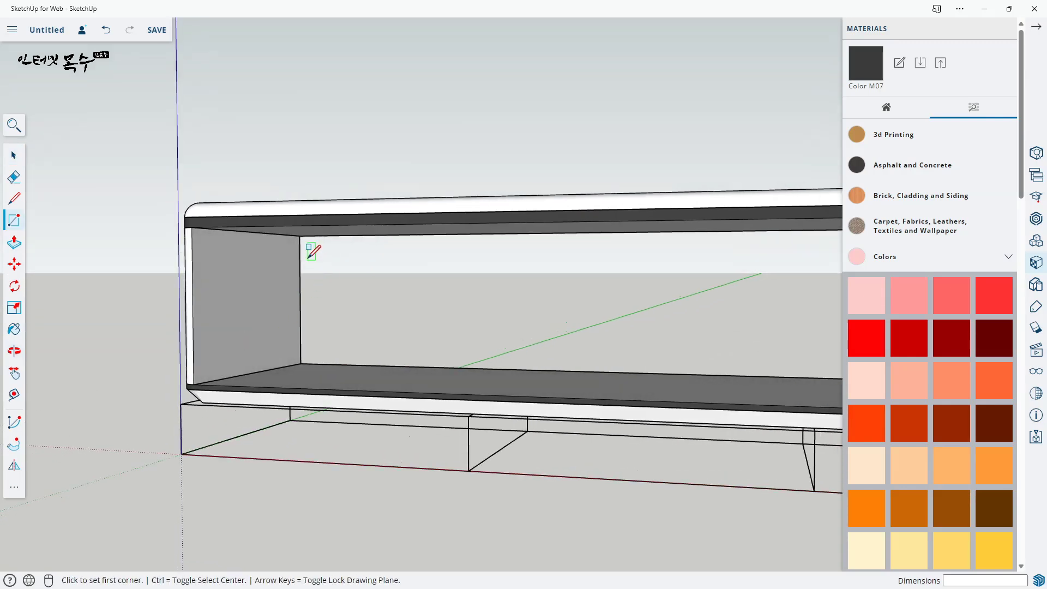
{"action": "left_click", "coordinate": [300, 236]}
{"action": "key", "text": "Escape"}
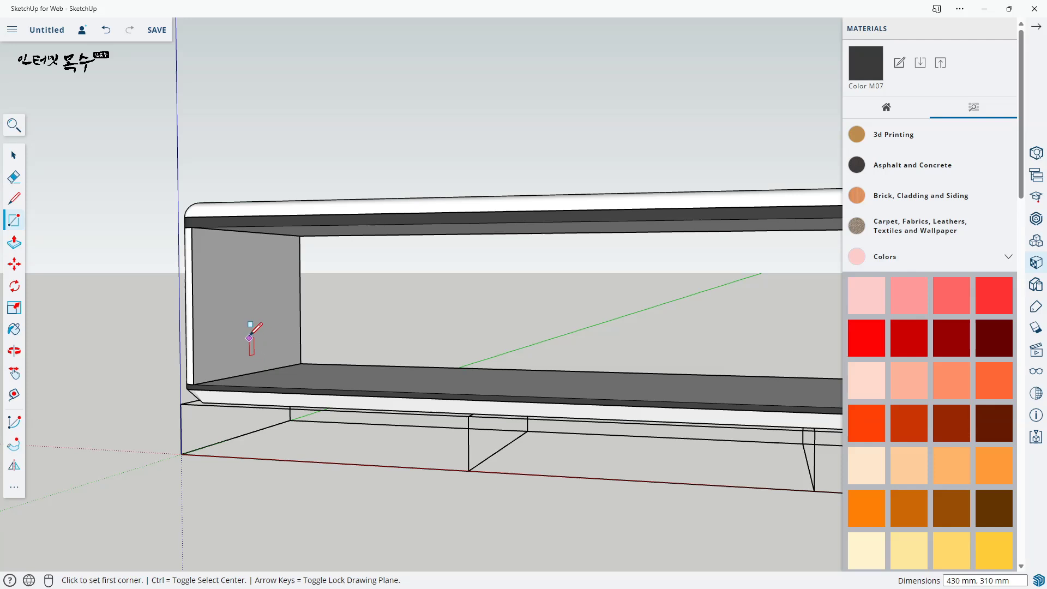
- Extrude the rectangle into an 18 mm thick inner panel against the side panel
{"action": "key", "text": "p"}
{"action": "left_click", "coordinate": [232, 335]}
{"action": "left_click", "coordinate": [293, 350]}
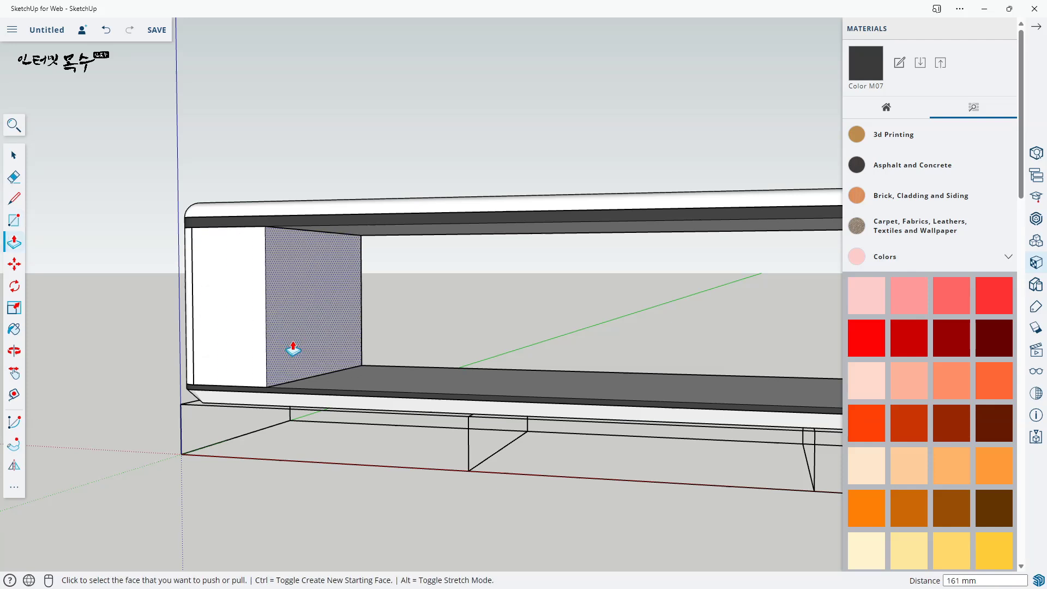
{"action": "left_click", "coordinate": [293, 350]}
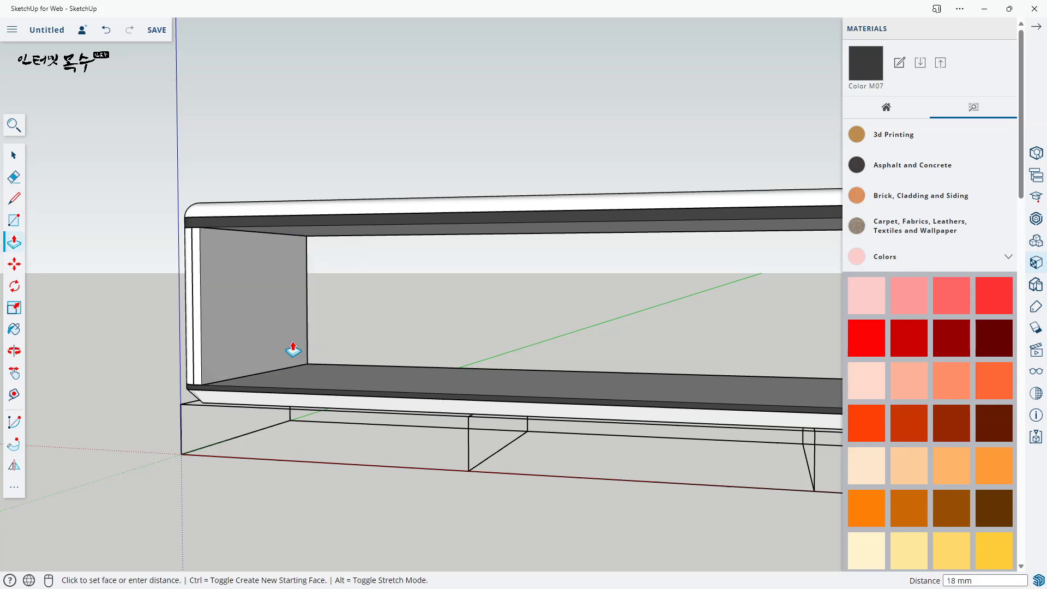
- Turn the 18 mm inner panel against the side panel near the origin into a component with the default settings
{"action": "scroll", "coordinate": [287, 355], "scroll_direction": "down", "scroll_amount": 3}
{"action": "middle_click_drag", "start_coordinate": [416, 380], "coordinate": [313, 359], "text": "shift"}
{"action": "key", "text": "space"}
{"action": "left_click", "coordinate": [179, 316]}
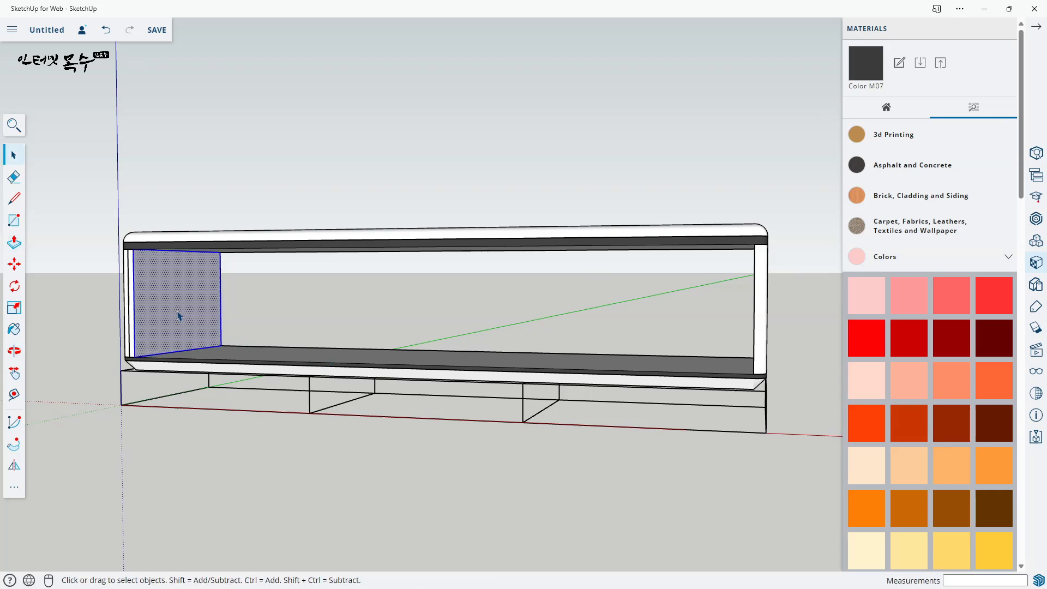
{"action": "right_click", "coordinate": [187, 283]}
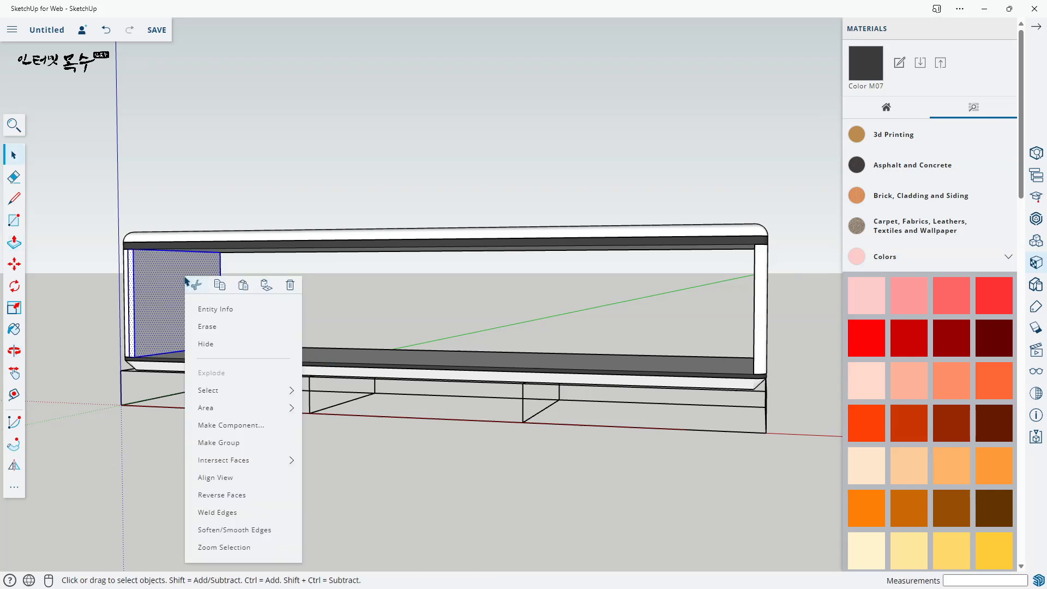
{"action": "left_click", "coordinate": [231, 425]}
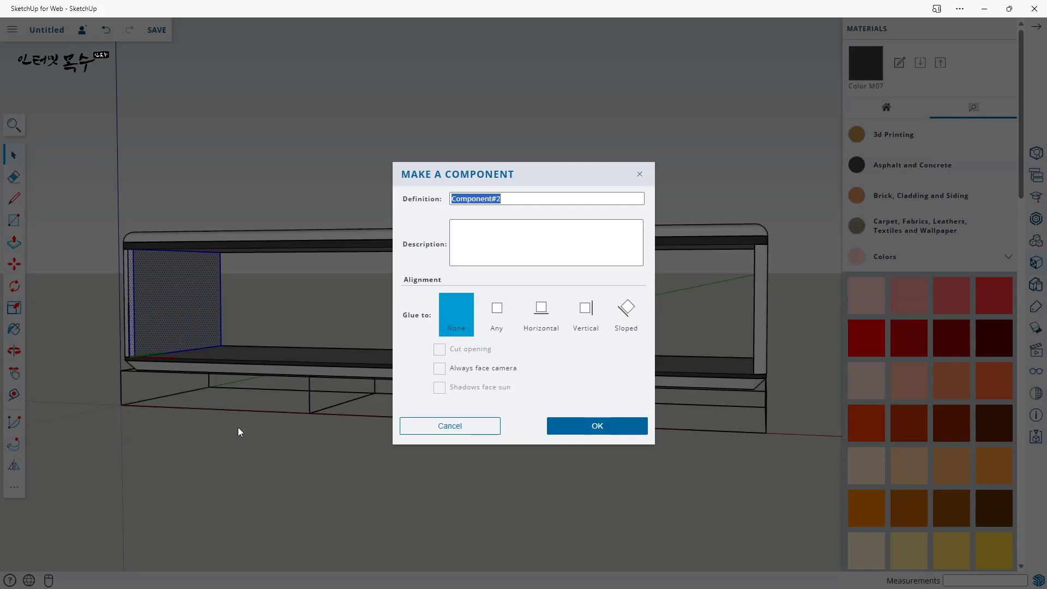
{"action": "left_click", "coordinate": [603, 428]}
- Move the inner panel 18 mm outward from its front top corner so it overlaps the adjoining side panel
{"action": "middle_click_drag", "start_coordinate": [591, 423], "coordinate": [508, 403]}
{"action": "scroll", "coordinate": [274, 341], "scroll_direction": "up", "scroll_amount": 5}
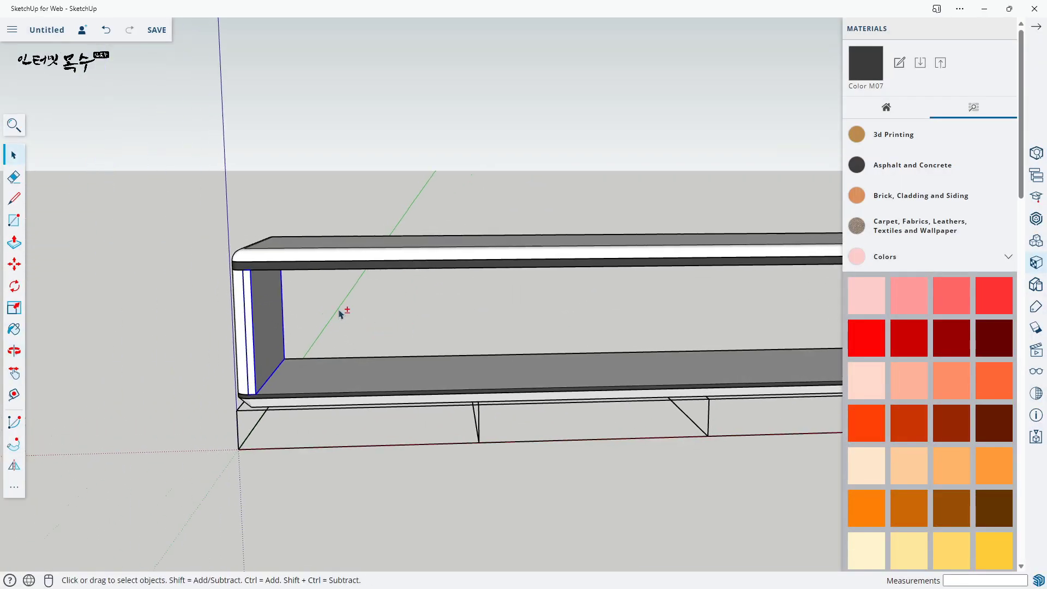
{"action": "key", "text": "m"}
{"action": "left_click", "coordinate": [260, 255]}
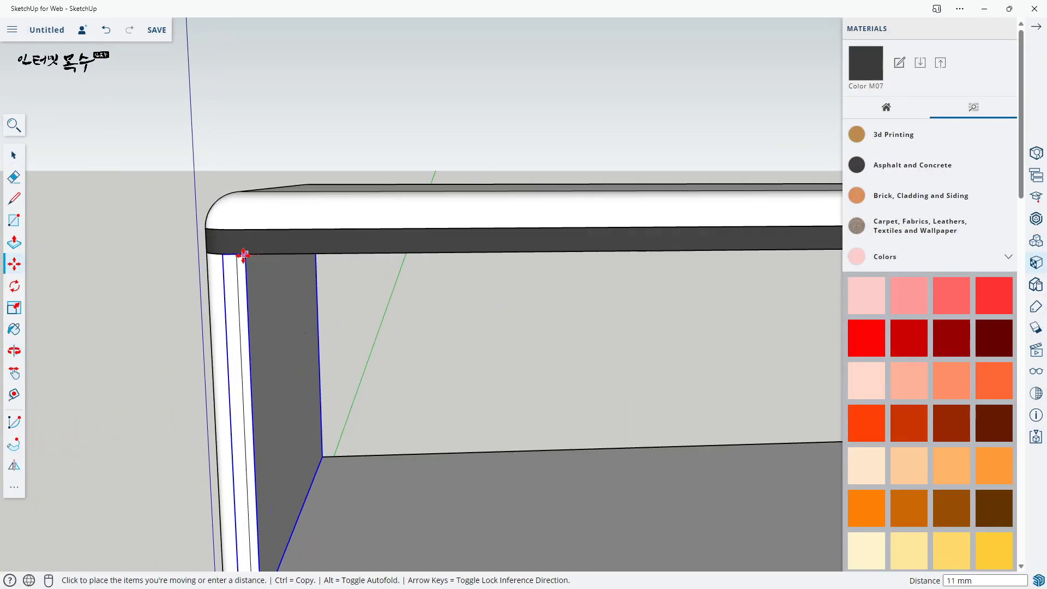
{"action": "left_click", "coordinate": [235, 254]}
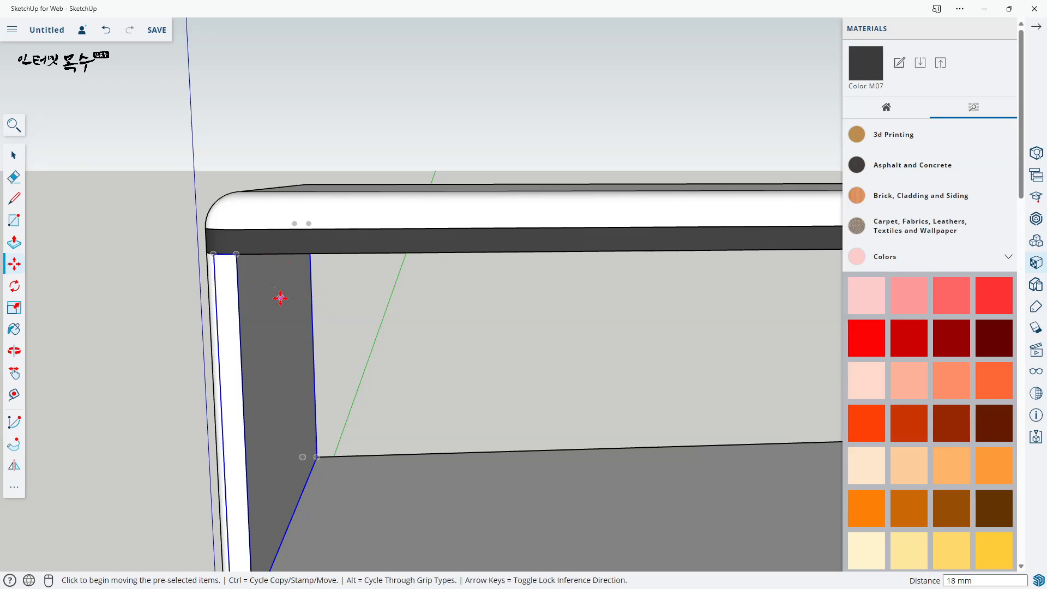
- Copy the inner panel from its front top corner to the matching corner of the side panel at the cabinet's far end
{"action": "key", "text": "ctrl"}
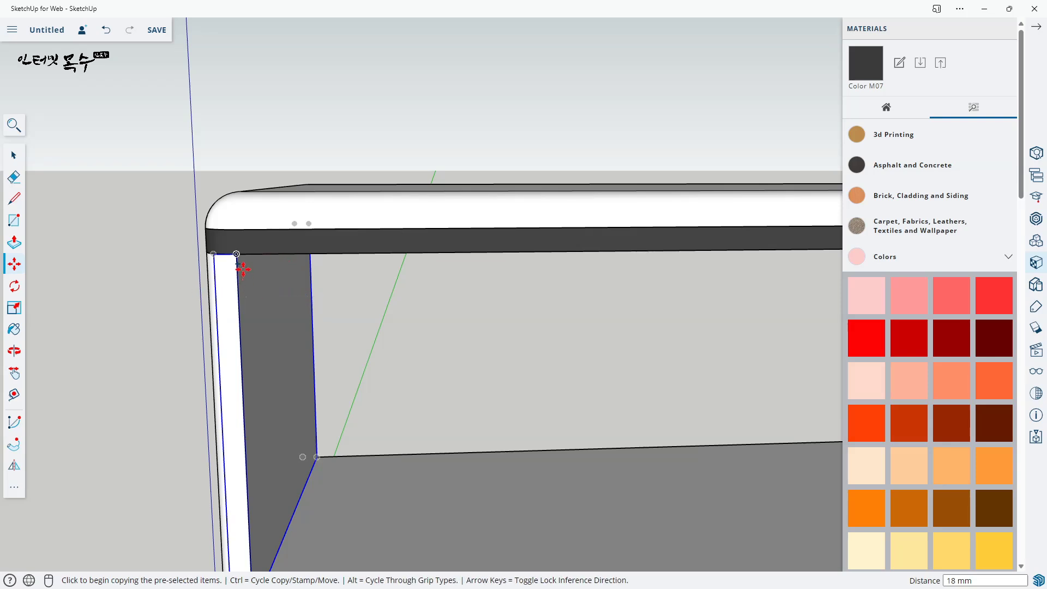
{"action": "left_click", "coordinate": [210, 256]}
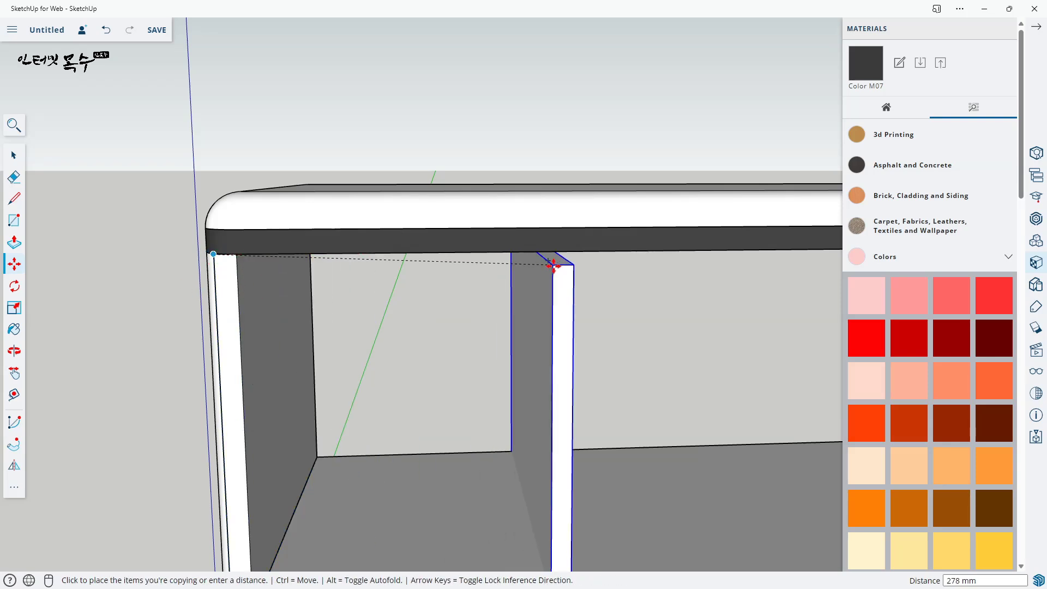
{"action": "scroll", "coordinate": [616, 282], "scroll_direction": "down", "scroll_amount": 3}
{"action": "scroll", "coordinate": [627, 289], "scroll_direction": "down", "scroll_amount": 5}
{"action": "scroll", "coordinate": [498, 295], "scroll_direction": "up", "scroll_amount": 5}
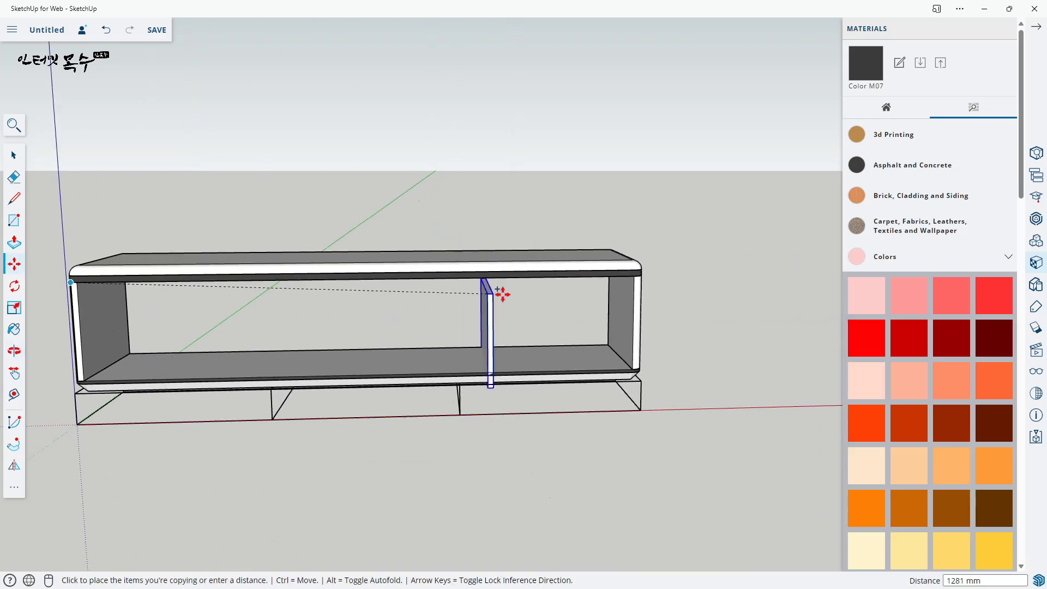
{"action": "scroll", "coordinate": [663, 287], "scroll_direction": "up", "scroll_amount": 5}
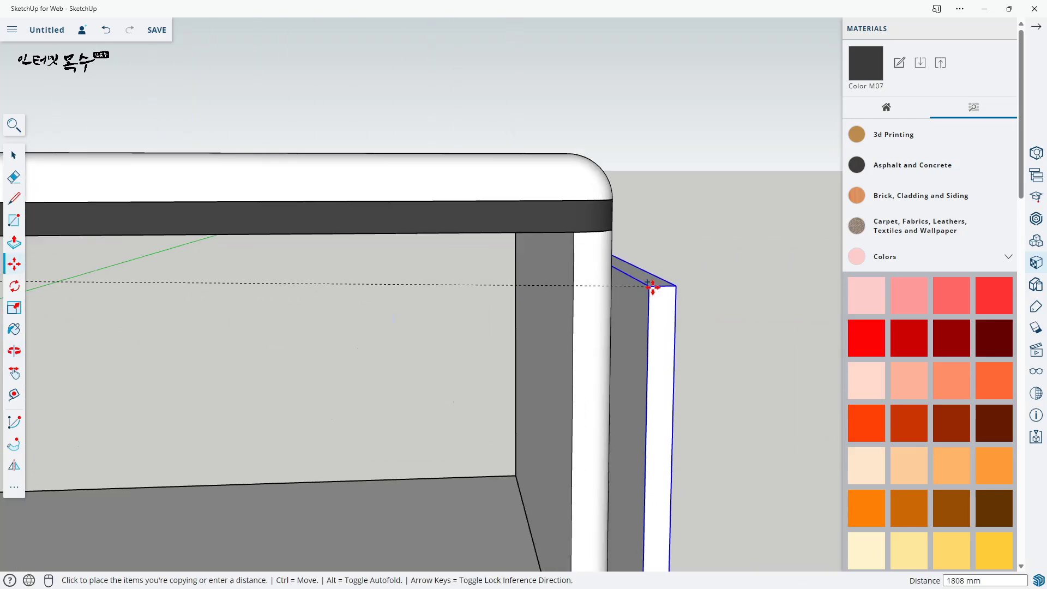
{"action": "left_click", "coordinate": [574, 234]}
- Divide the copy distance by 3 to place two evenly spaced divider panels inside the cabinet
{"action": "scroll", "coordinate": [683, 297], "scroll_direction": "down", "scroll_amount": 6}
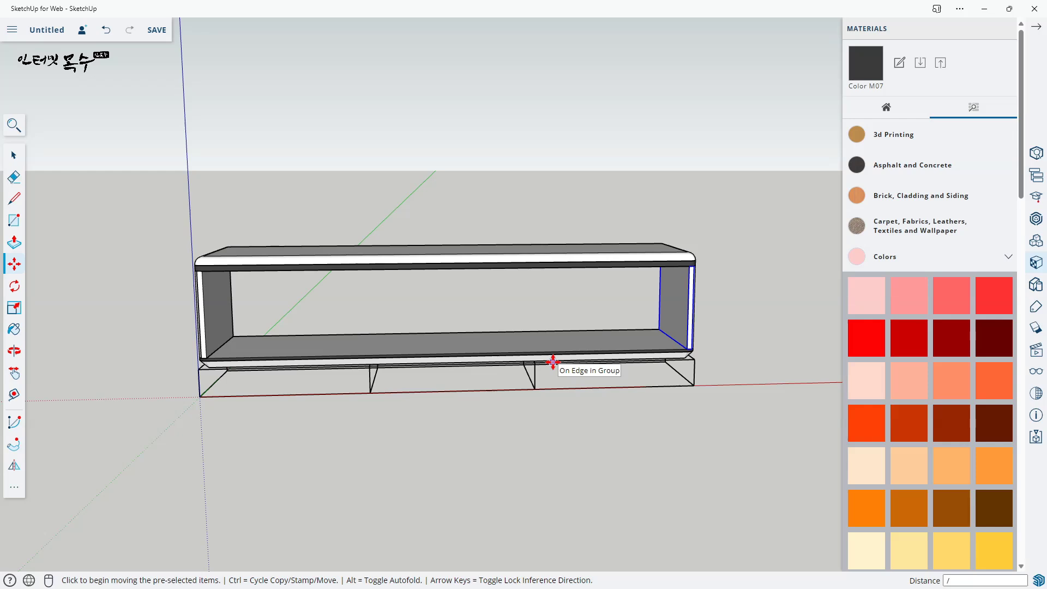
{"action": "type", "text": "/3"}
{"action": "key", "text": "Return"}
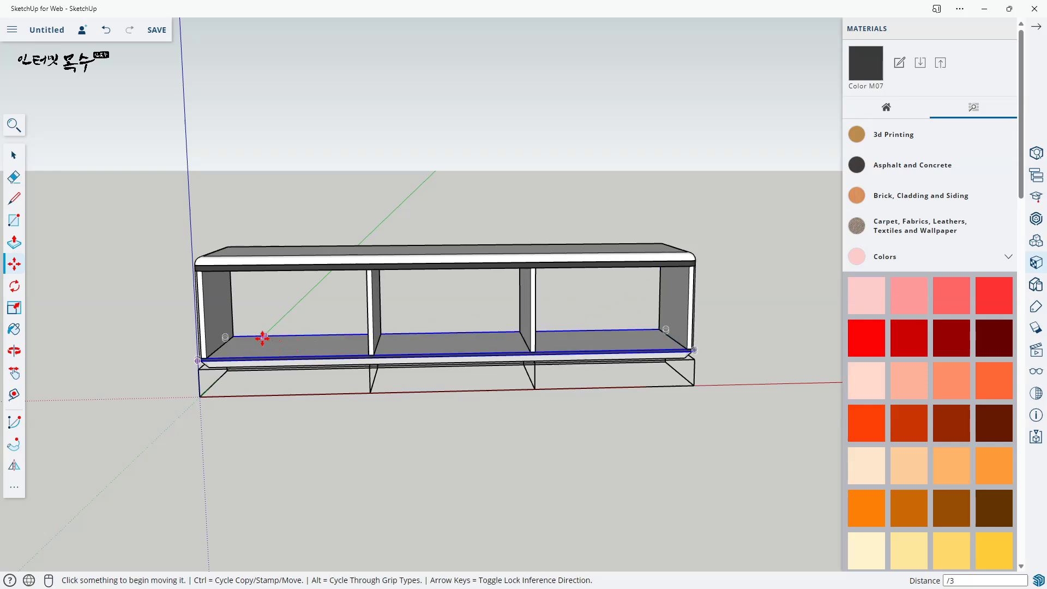
{"action": "key", "text": "space"}
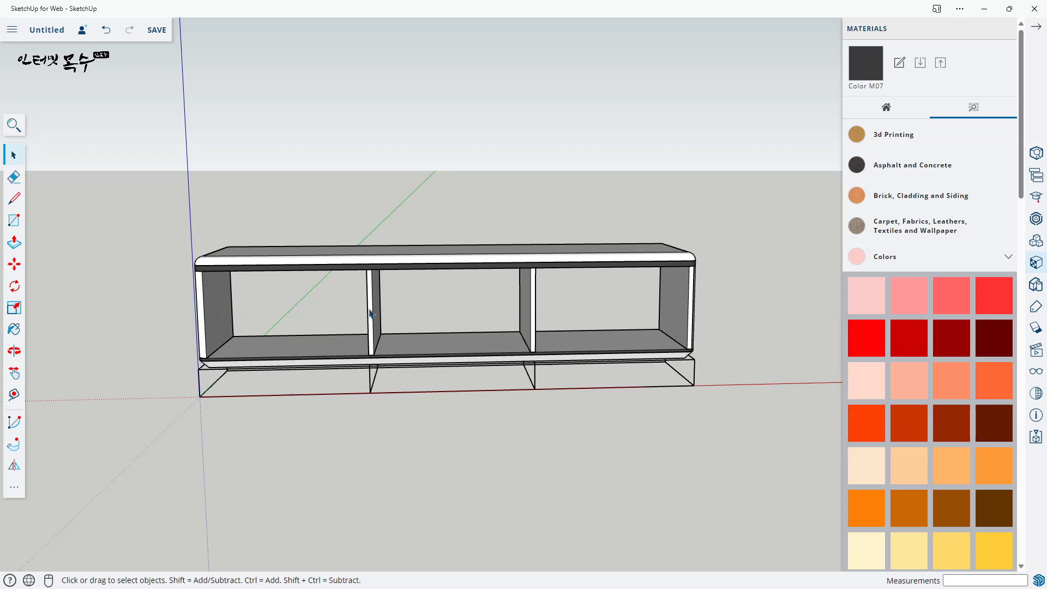
- Examine the three-bay cabinet from the front, the side and the back
{"action": "scroll", "coordinate": [693, 311], "scroll_direction": "up", "scroll_amount": 5}
{"action": "scroll", "coordinate": [729, 330], "scroll_direction": "down", "scroll_amount": 5}
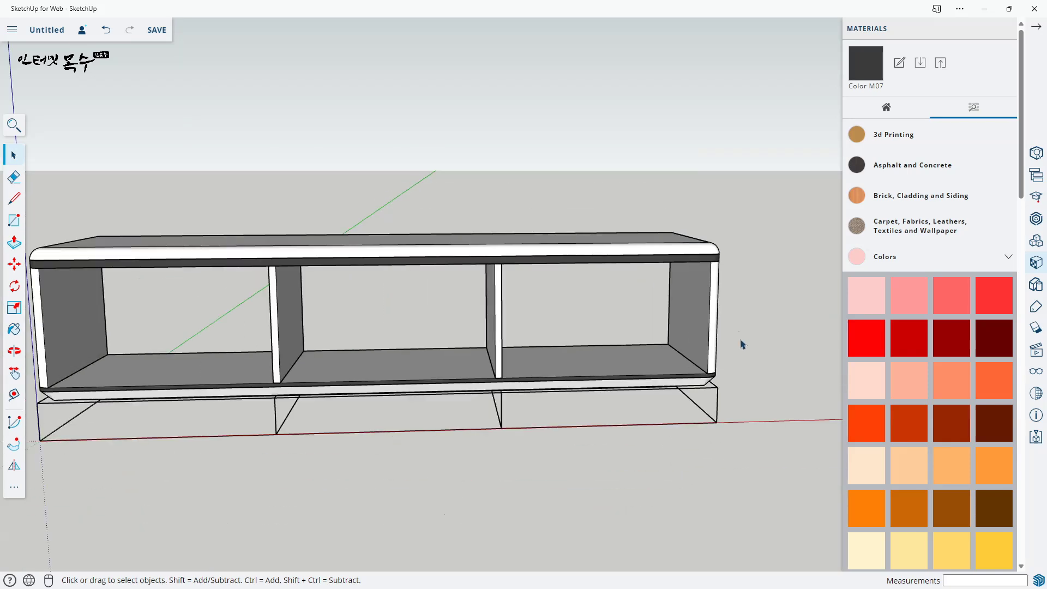
{"action": "middle_click_drag", "start_coordinate": [575, 361], "coordinate": [648, 410]}
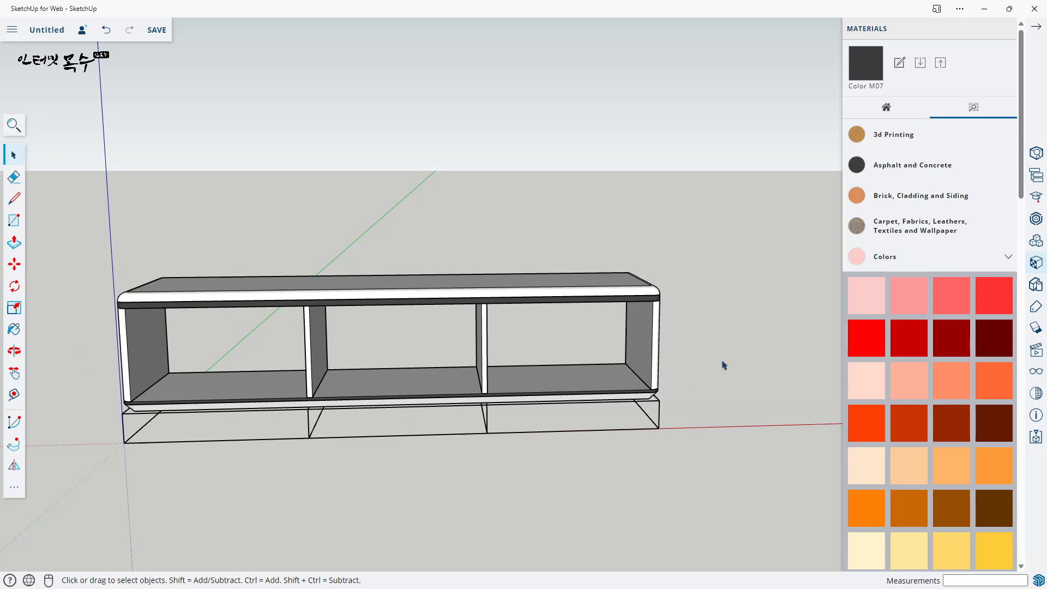
{"action": "middle_click_drag", "start_coordinate": [721, 342], "coordinate": [141, 329]}
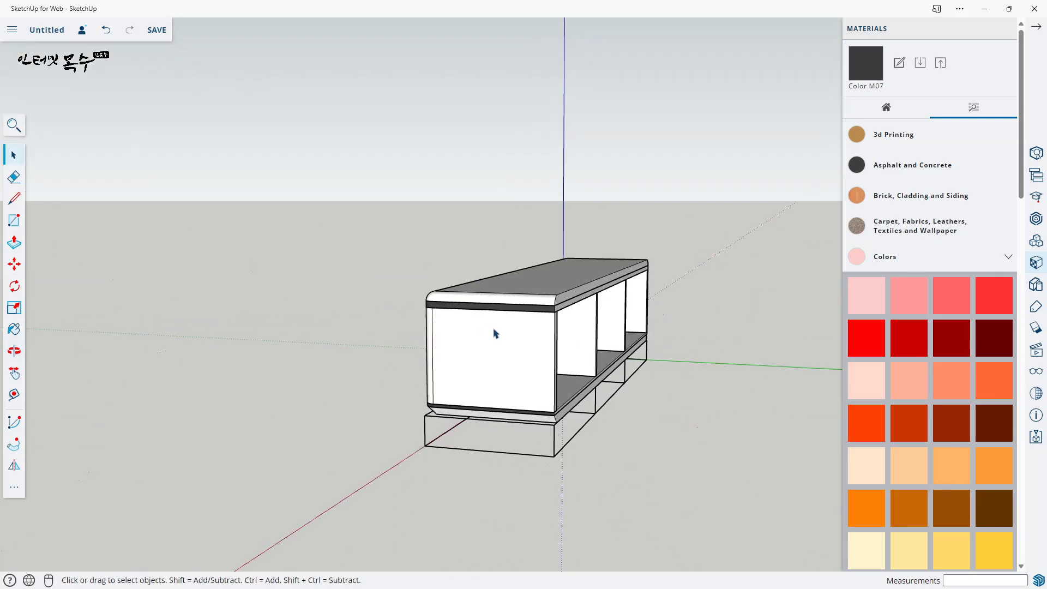
{"action": "middle_click_drag", "start_coordinate": [496, 332], "coordinate": [463, 358]}
{"action": "scroll", "coordinate": [385, 378], "scroll_direction": "up", "scroll_amount": 4}
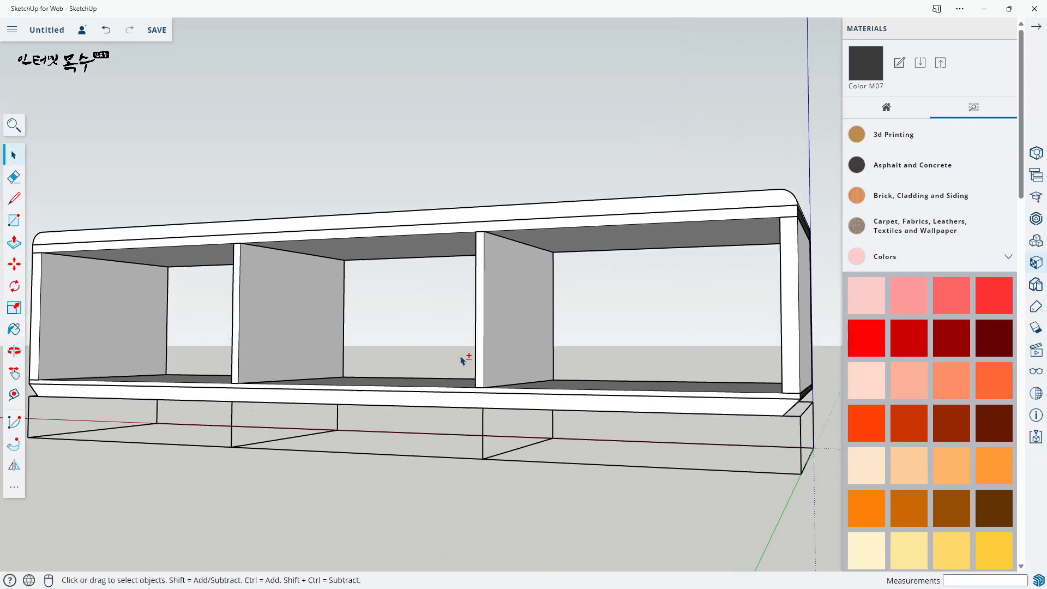
{"action": "middle_click_drag", "start_coordinate": [489, 423], "coordinate": [491, 427]}
{"action": "scroll", "coordinate": [318, 304], "scroll_direction": "up", "scroll_amount": 3}
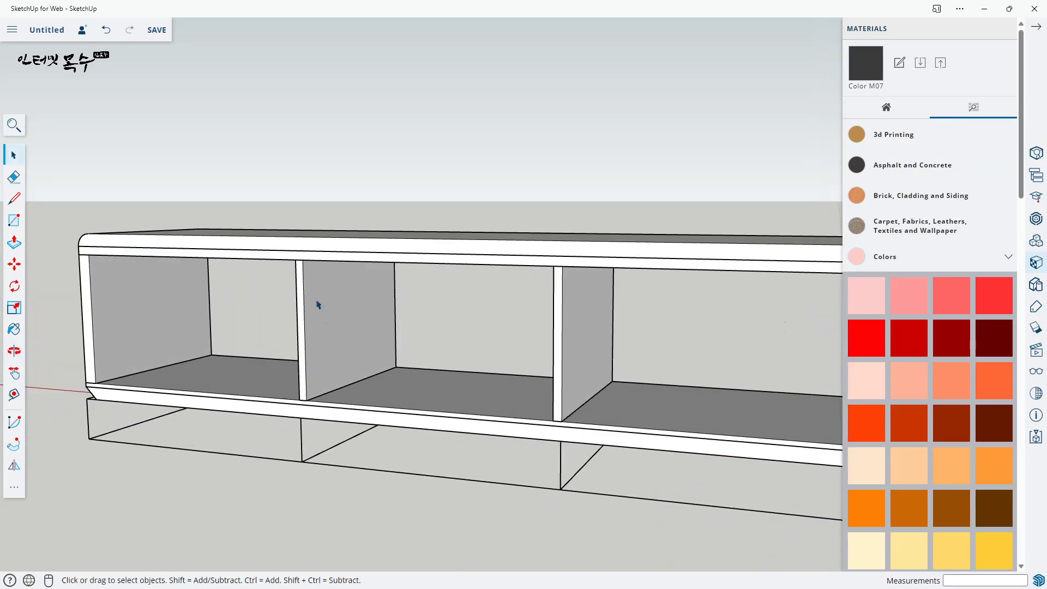
- Open a divider component for editing and push its rear edge face inward by about 23 mm
{"action": "triple_click", "coordinate": [318, 304]}
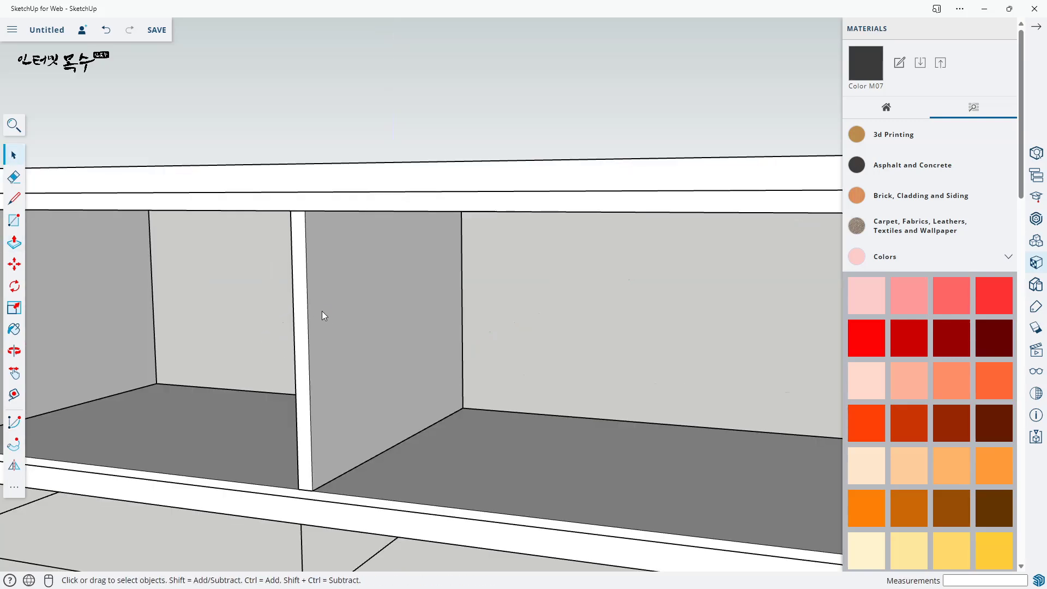
{"action": "double_click", "coordinate": [325, 306]}
{"action": "left_click", "coordinate": [303, 314]}
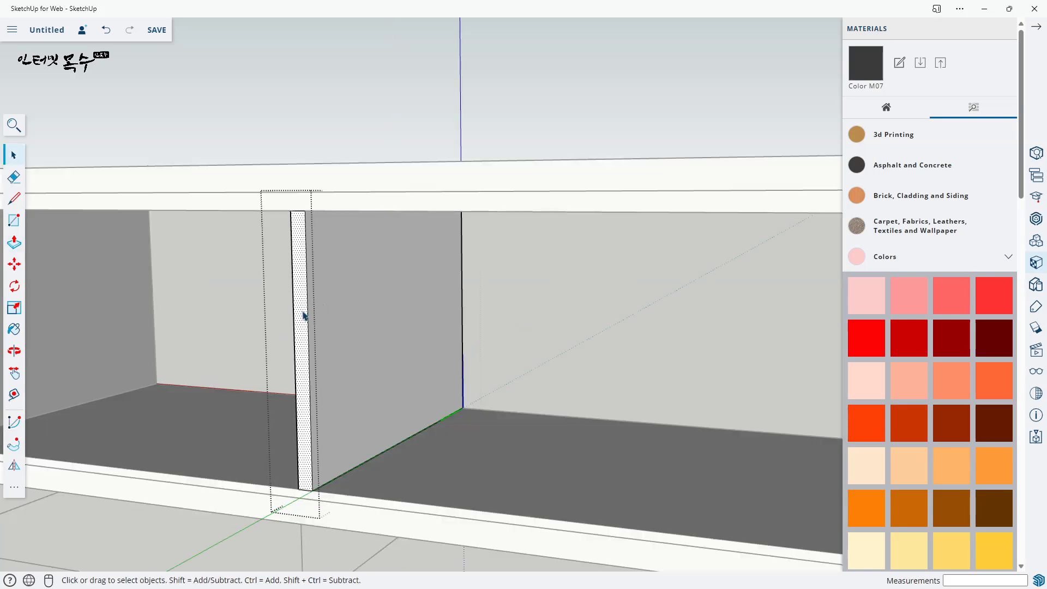
{"action": "key", "text": "p"}
{"action": "left_click", "coordinate": [298, 314]}
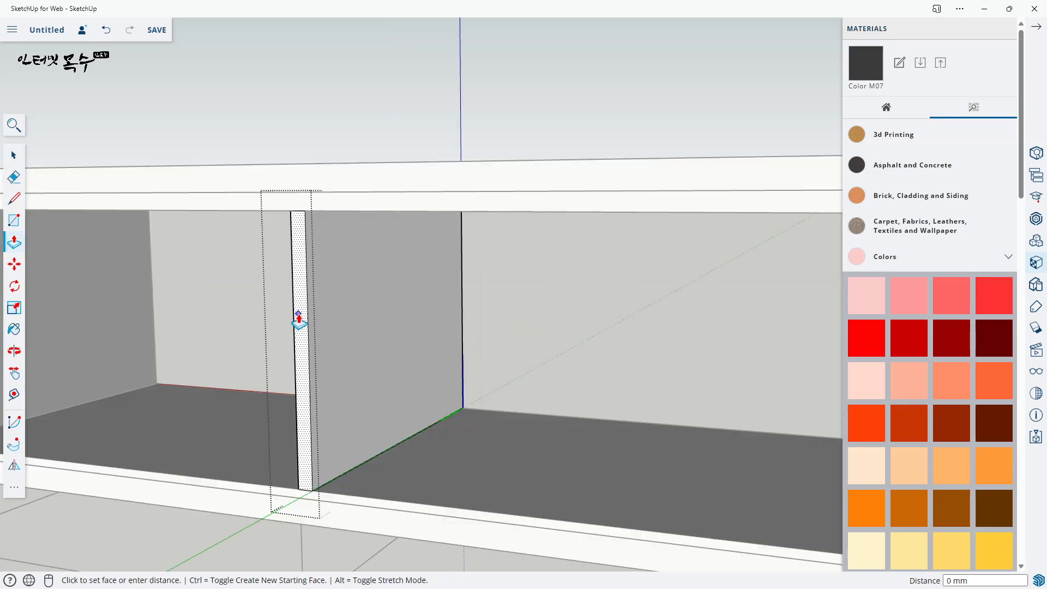
{"action": "left_click", "coordinate": [325, 313]}
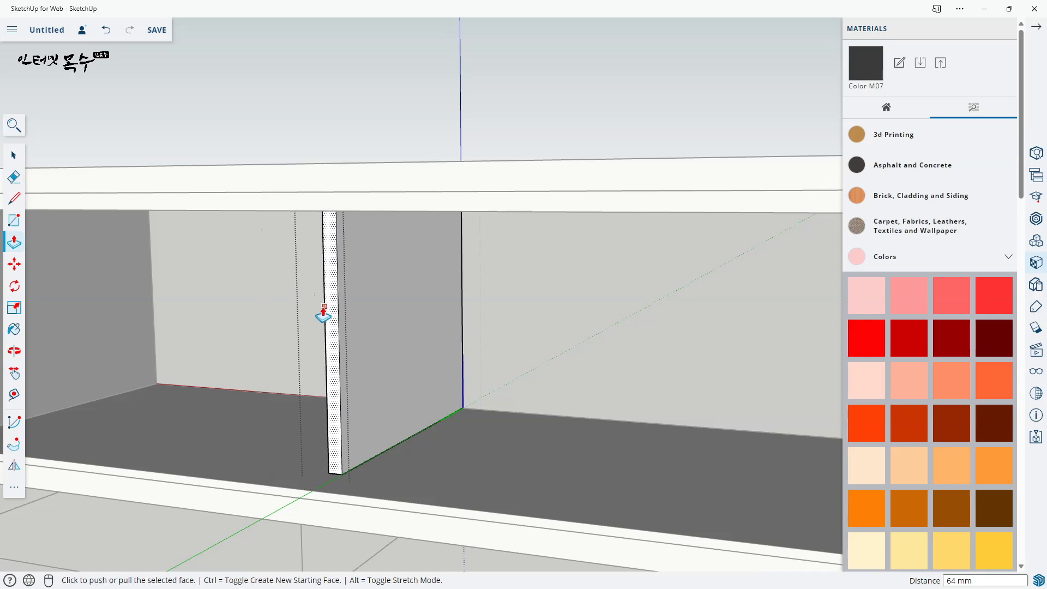
{"action": "scroll", "coordinate": [327, 319], "scroll_direction": "down", "scroll_amount": 5}
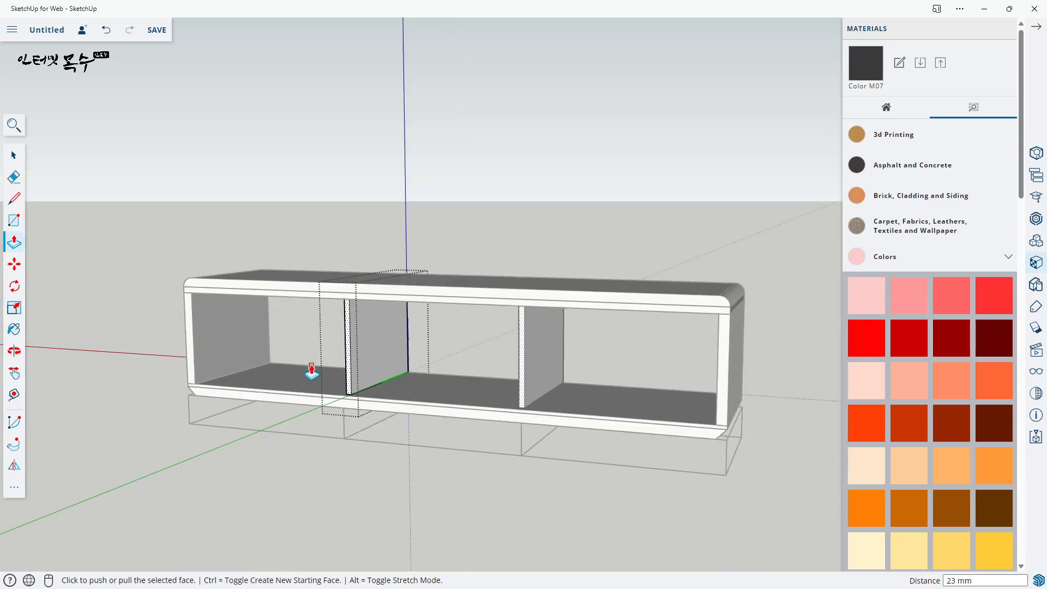
- Push the rear face of the top panel's lower strip inward by the same distance as the dividers
{"action": "key", "text": "o"}
{"action": "key", "text": "space"}
{"action": "scroll", "coordinate": [398, 286], "scroll_direction": "up", "scroll_amount": 5}
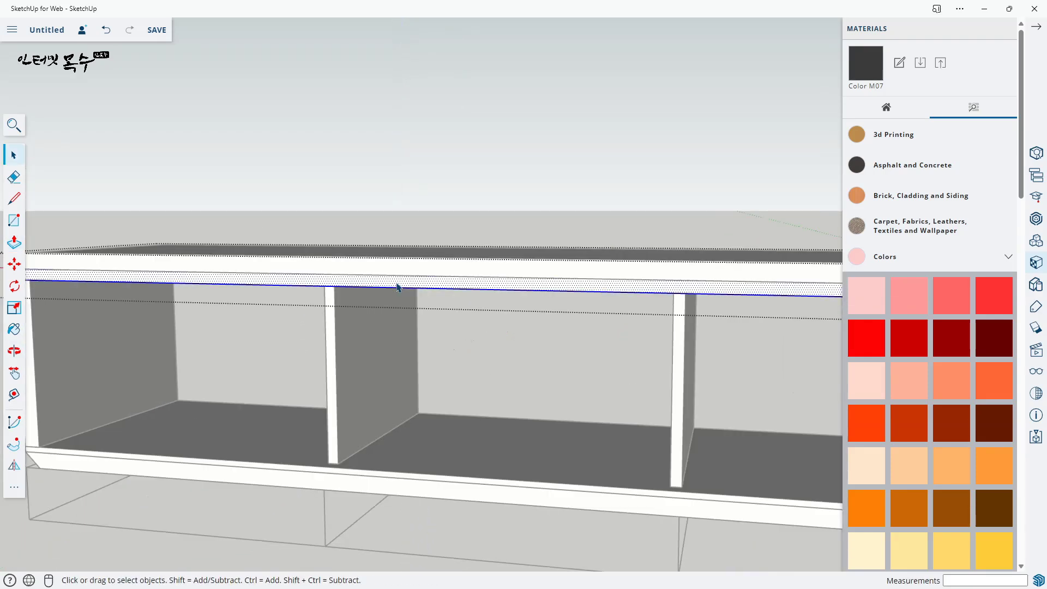
{"action": "left_click", "coordinate": [397, 286]}
{"action": "key", "text": "p"}
{"action": "double_click", "coordinate": [392, 286]}
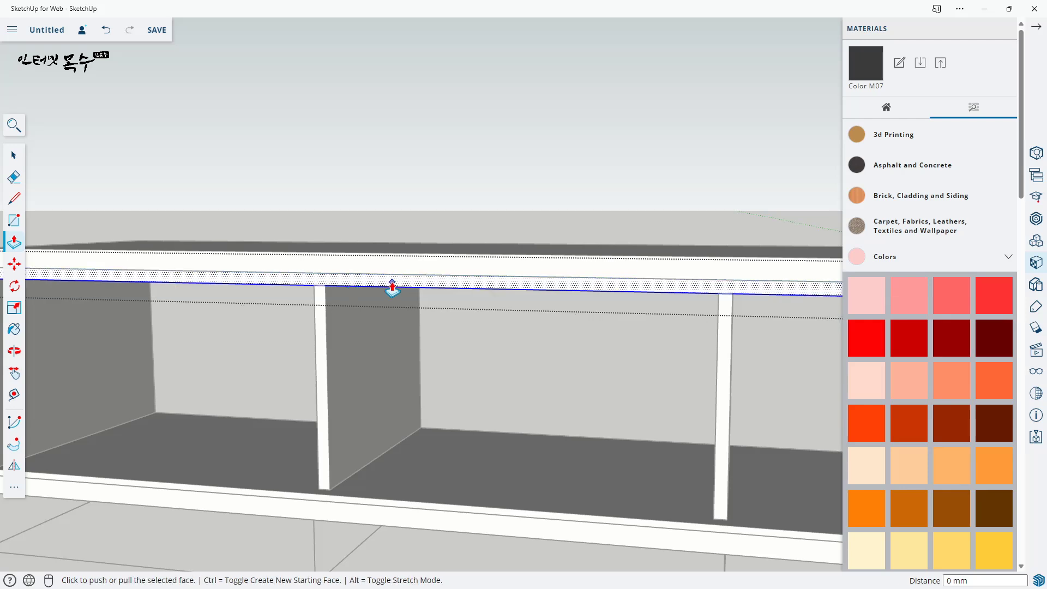
- Open the bottom panel for editing and push the rear face of its upper strip inward to match
{"action": "key", "text": "space"}
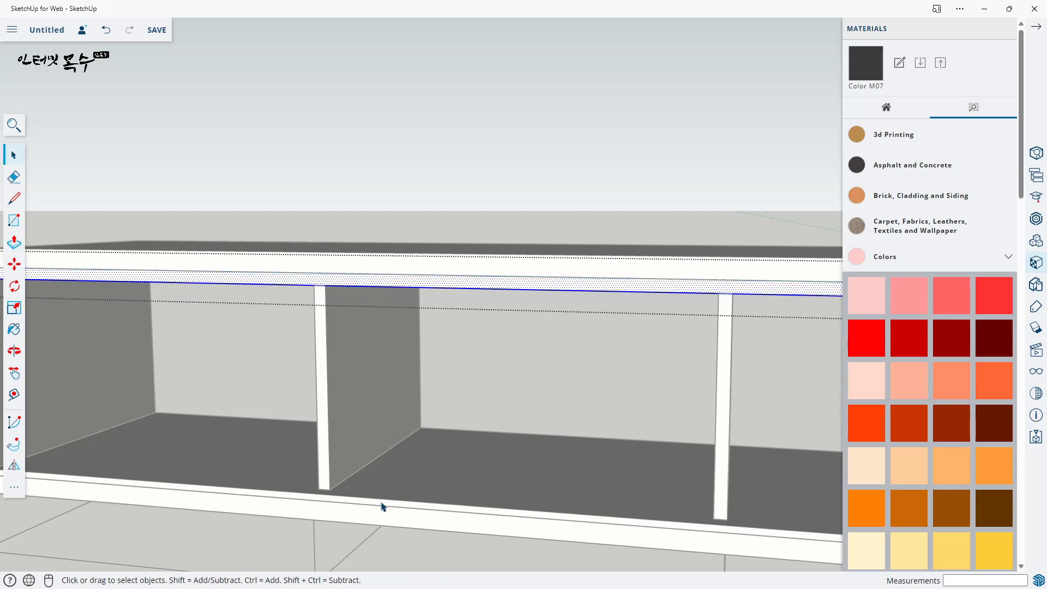
{"action": "double_click", "coordinate": [382, 505]}
{"action": "left_click", "coordinate": [380, 505]}
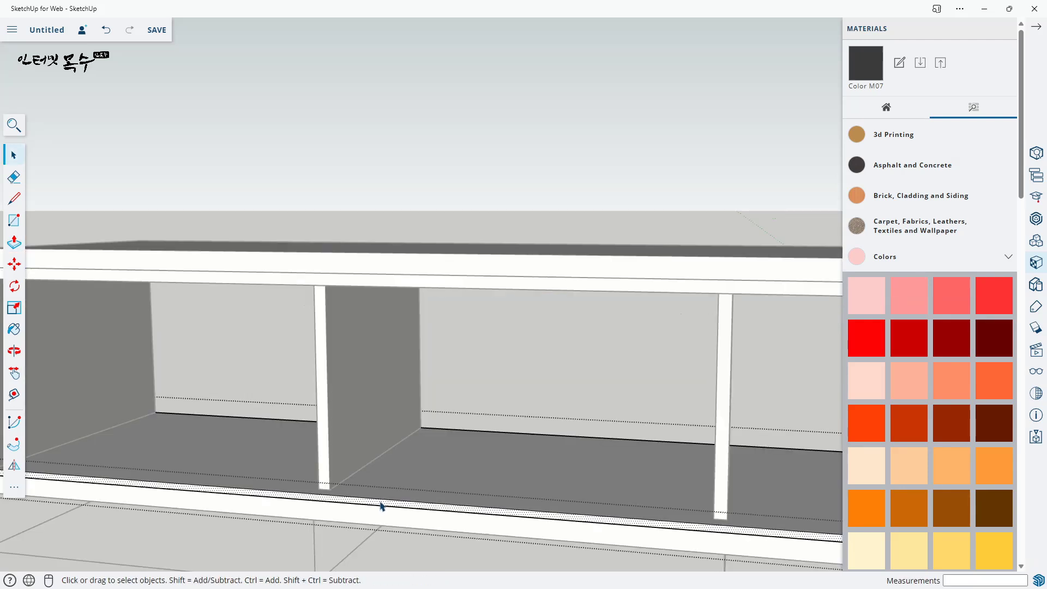
{"action": "key", "text": "p"}
{"action": "left_click", "coordinate": [381, 505]}
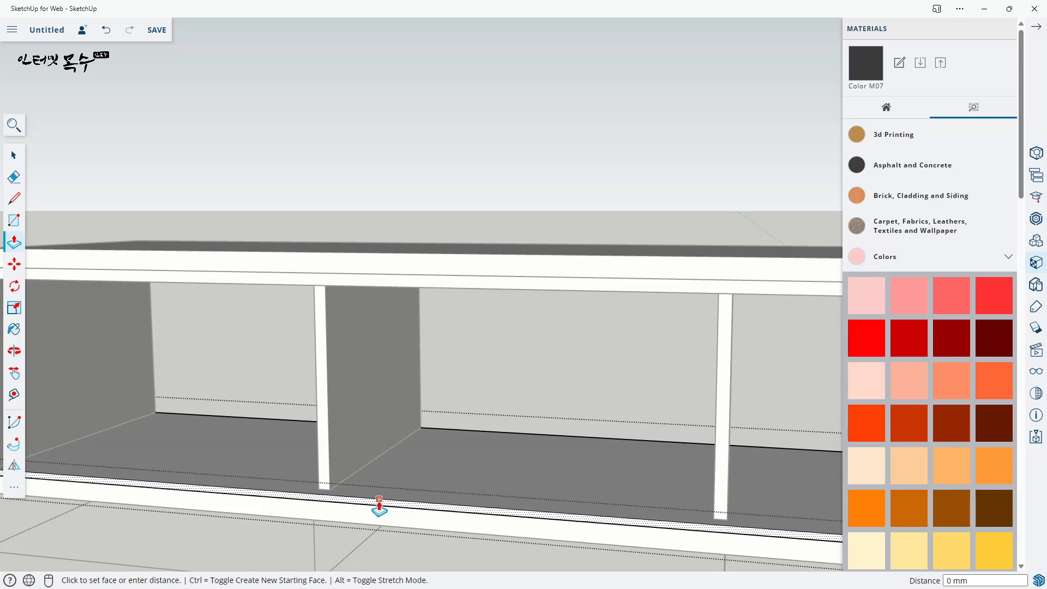
{"action": "left_click", "coordinate": [380, 505]}
- Open the side panel component for editing and push its rear edge face inward by the same distance
{"action": "scroll", "coordinate": [458, 507], "scroll_direction": "down", "scroll_amount": 5}
{"action": "middle_click_drag", "start_coordinate": [458, 507], "coordinate": [392, 470]}
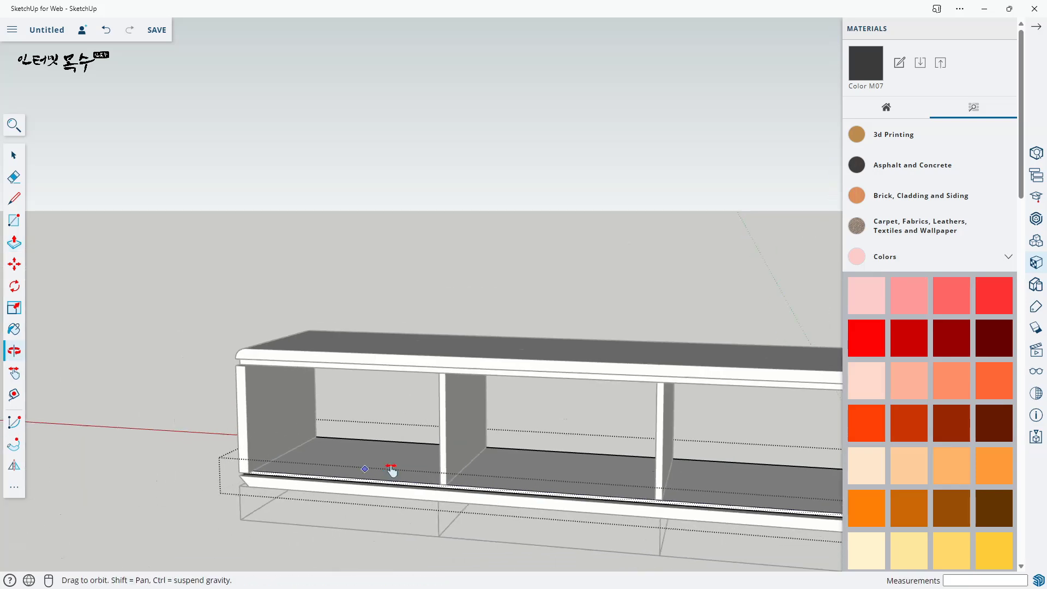
{"action": "scroll", "coordinate": [311, 428], "scroll_direction": "up", "scroll_amount": 3}
{"action": "key", "text": "space"}
{"action": "scroll", "coordinate": [264, 392], "scroll_direction": "up", "scroll_amount": 4}
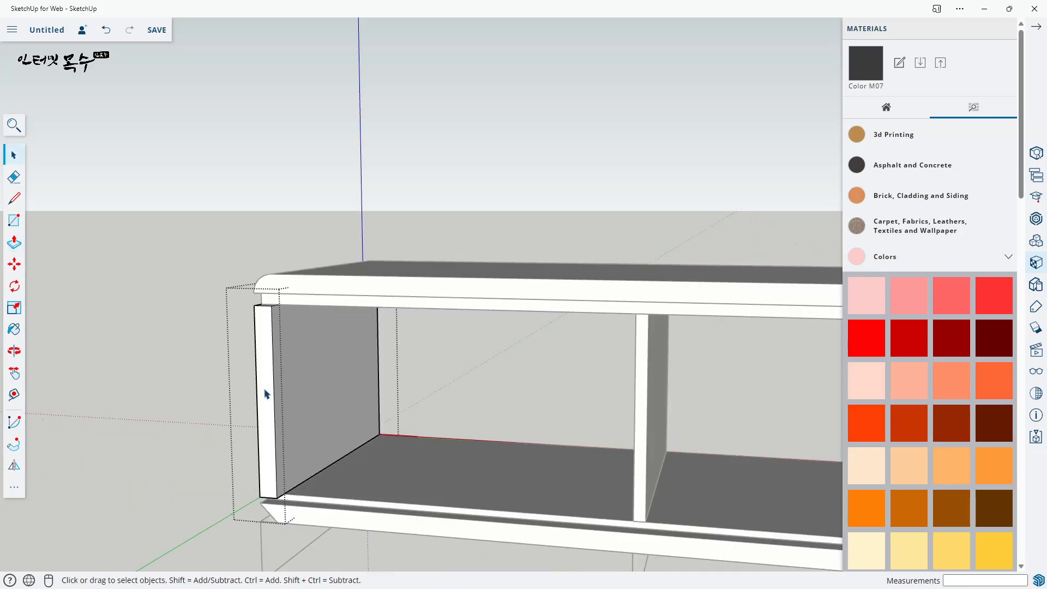
{"action": "left_click", "coordinate": [267, 394]}
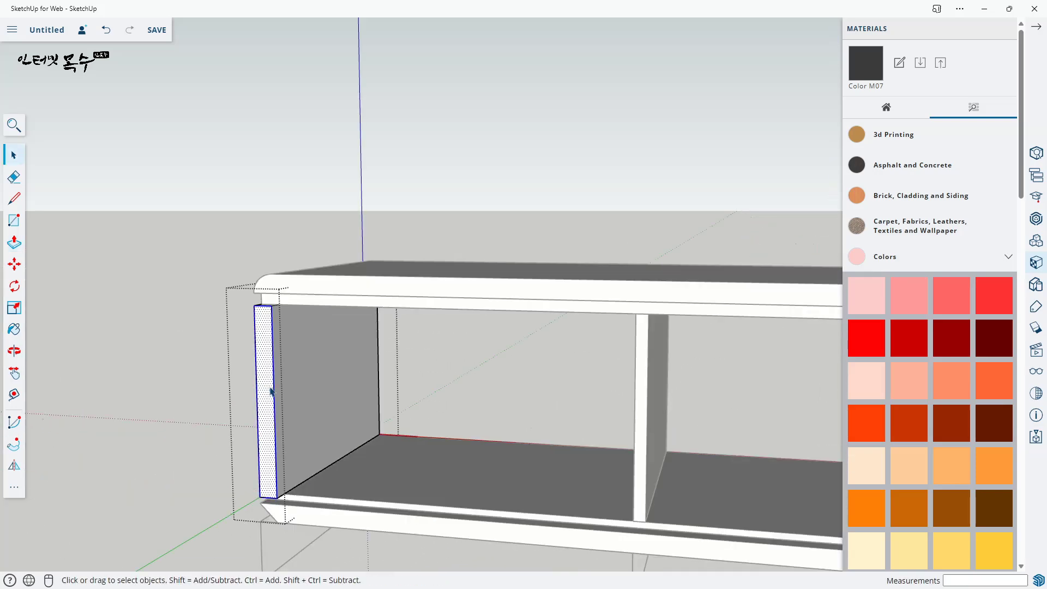
{"action": "key", "text": "p"}
{"action": "left_click", "coordinate": [265, 392]}
{"action": "left_click", "coordinate": [265, 391]}
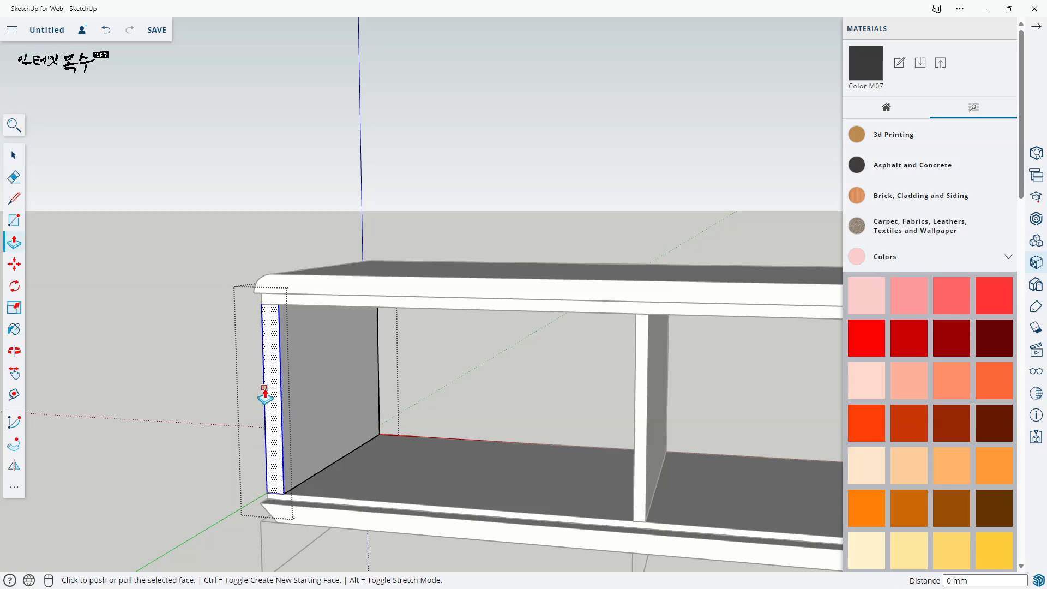
- Inspect the recessed rear edges of the top, bottom and side panels from several angles
{"action": "scroll", "coordinate": [265, 393], "scroll_direction": "down", "scroll_amount": 5}
{"action": "middle_click_drag", "start_coordinate": [385, 420], "coordinate": [589, 381]}
{"action": "scroll", "coordinate": [378, 397], "scroll_direction": "up", "scroll_amount": 3}
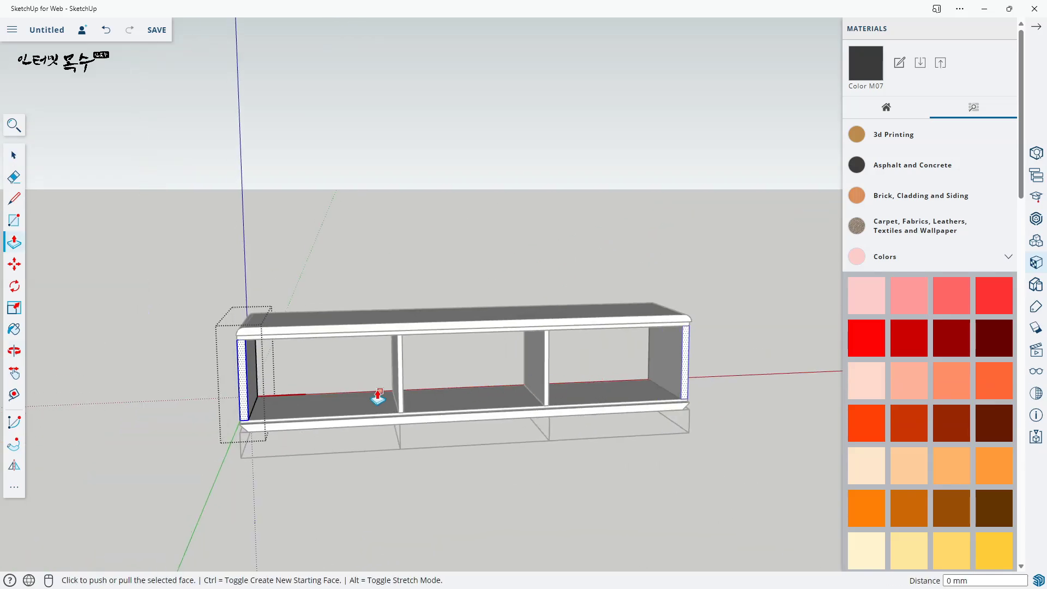
{"action": "middle_click_drag", "start_coordinate": [378, 397], "coordinate": [392, 320]}
{"action": "scroll", "coordinate": [678, 350], "scroll_direction": "up", "scroll_amount": 8}
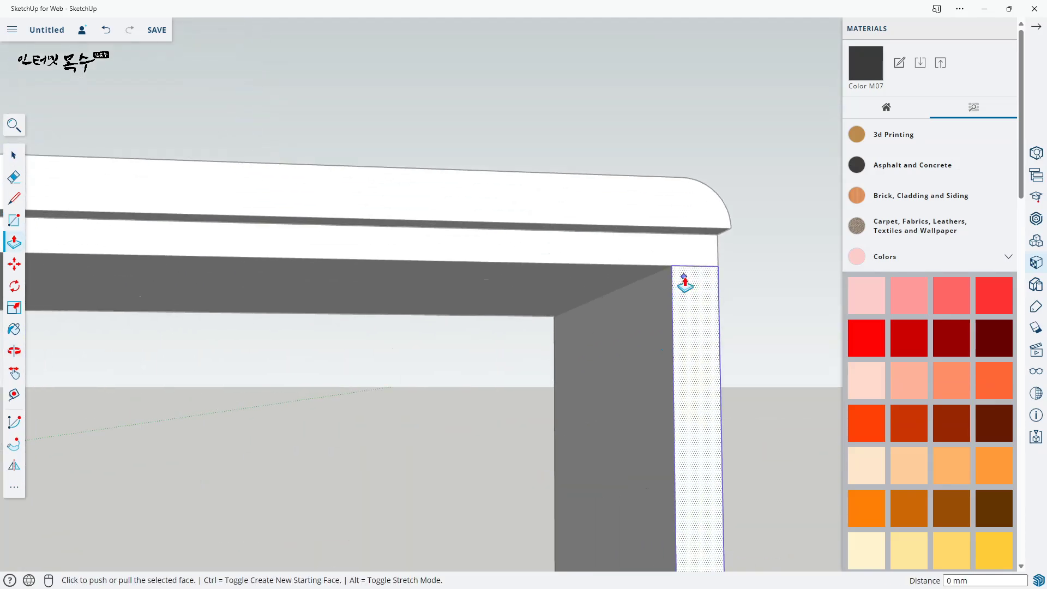
{"action": "scroll", "coordinate": [690, 283], "scroll_direction": "down", "scroll_amount": 6}
{"action": "middle_click_drag", "start_coordinate": [382, 379], "coordinate": [643, 434], "text": "shift"}
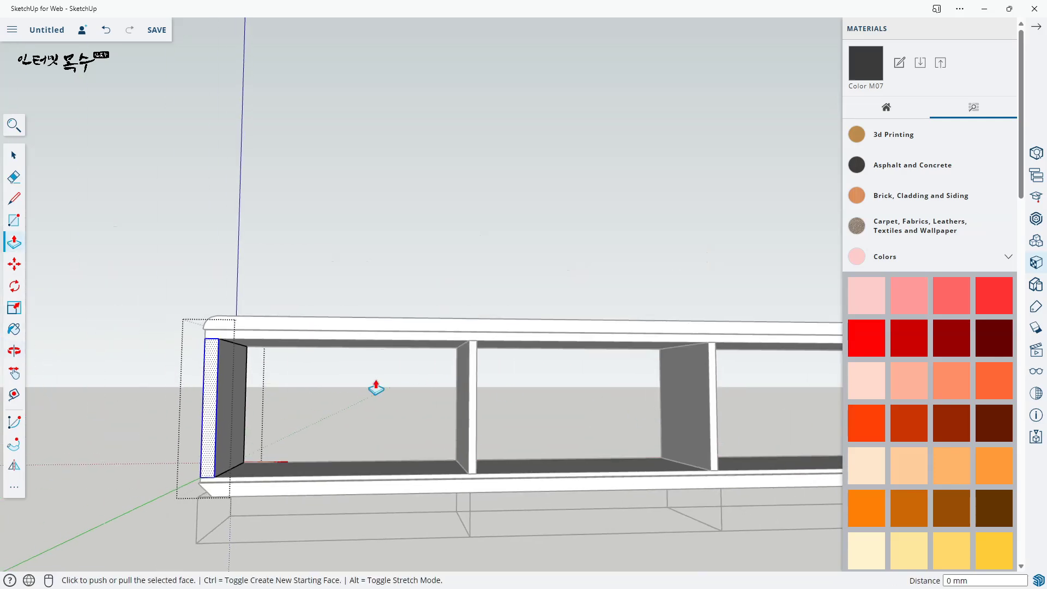
- Copy the outer vertical edge of the side panel's rear face 18 mm inward to split off an outer strip
{"action": "scroll", "coordinate": [375, 388], "scroll_direction": "up", "scroll_amount": 8}
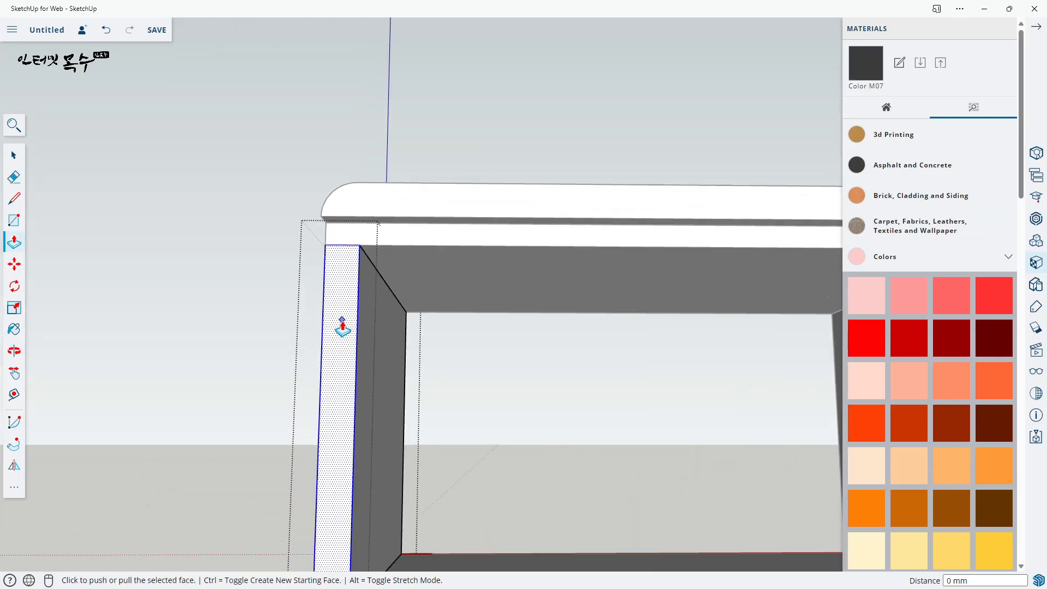
{"action": "key", "text": "space"}
{"action": "mouse_move", "coordinate": [339, 351]}
{"action": "middle_mouse_down"}
{"action": "mouse_move", "coordinate": [357, 366]}
{"action": "mouse_move", "coordinate": [352, 314]}
{"action": "mouse_move", "coordinate": [348, 328]}
{"action": "middle_mouse_up"}
{"action": "key", "text": "m"}
{"action": "key", "text": "ctrl"}
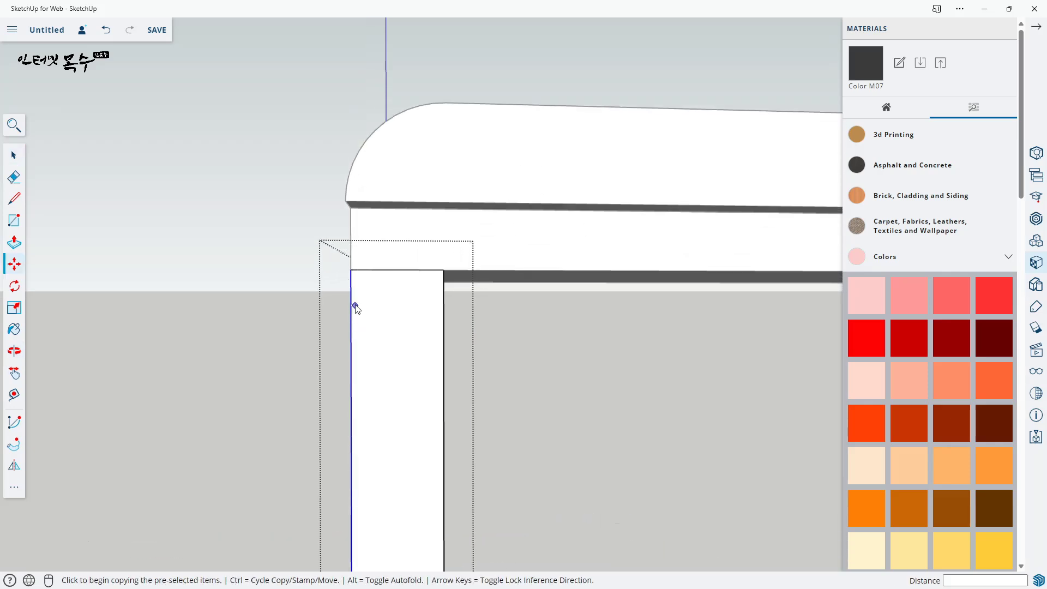
{"action": "left_click", "coordinate": [351, 269]}
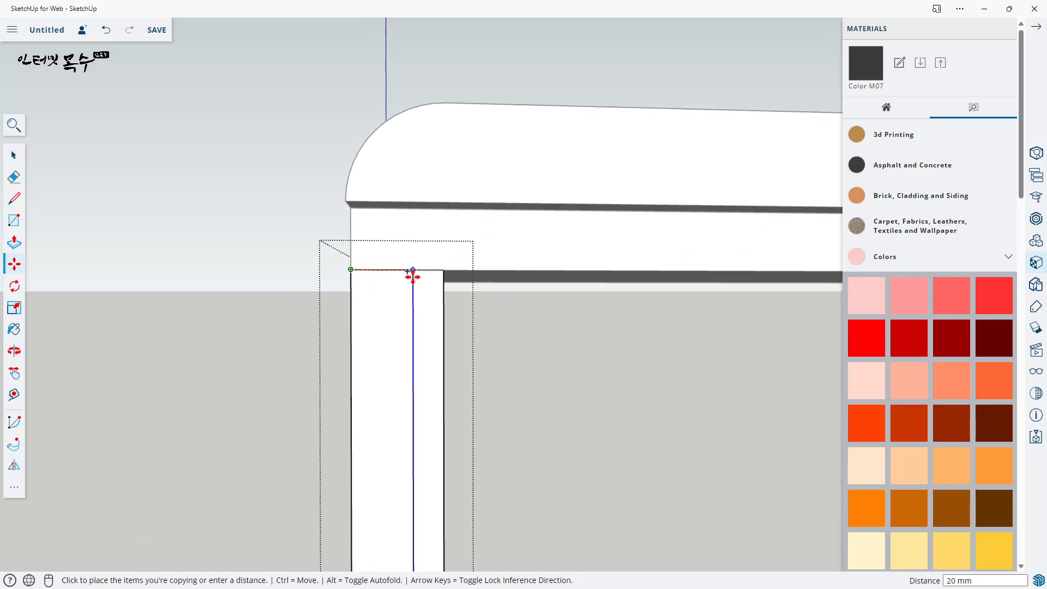
{"action": "left_click", "coordinate": [412, 277]}
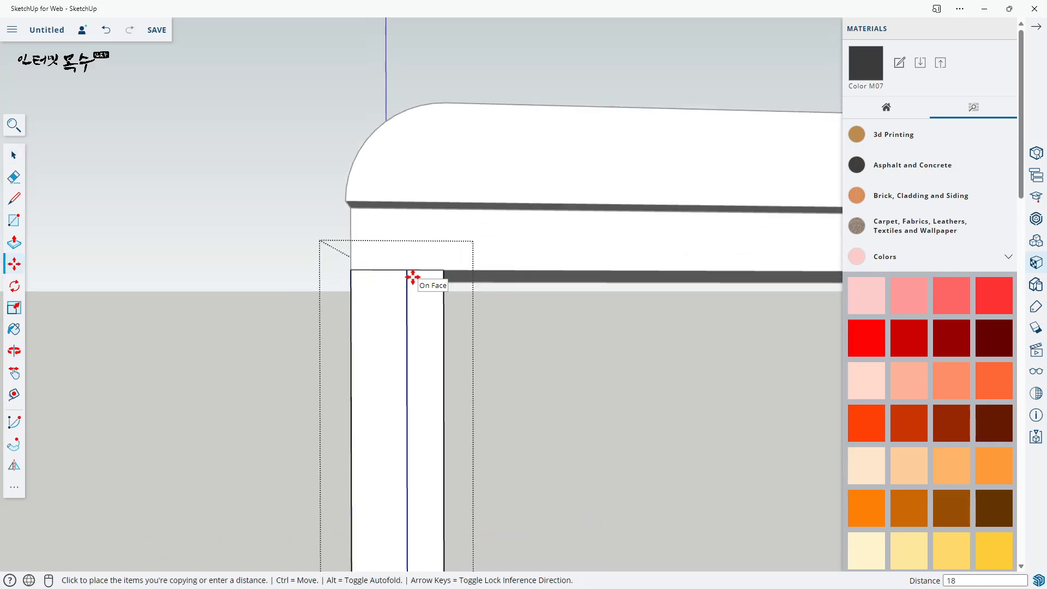
- Pull the 18 mm outer strip of the side panel's rear face backward 23 mm
{"action": "middle_click_drag", "start_coordinate": [413, 277], "coordinate": [464, 360]}
{"action": "middle_click_drag", "start_coordinate": [493, 281], "coordinate": [509, 334], "text": "shift"}
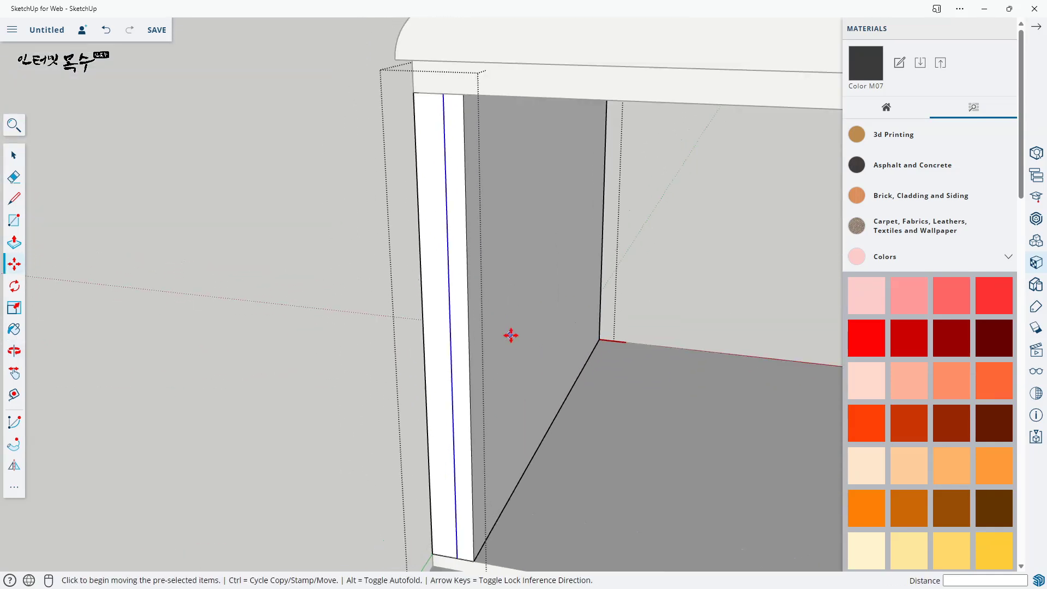
{"action": "key", "text": "p"}
{"action": "left_click", "coordinate": [436, 302]}
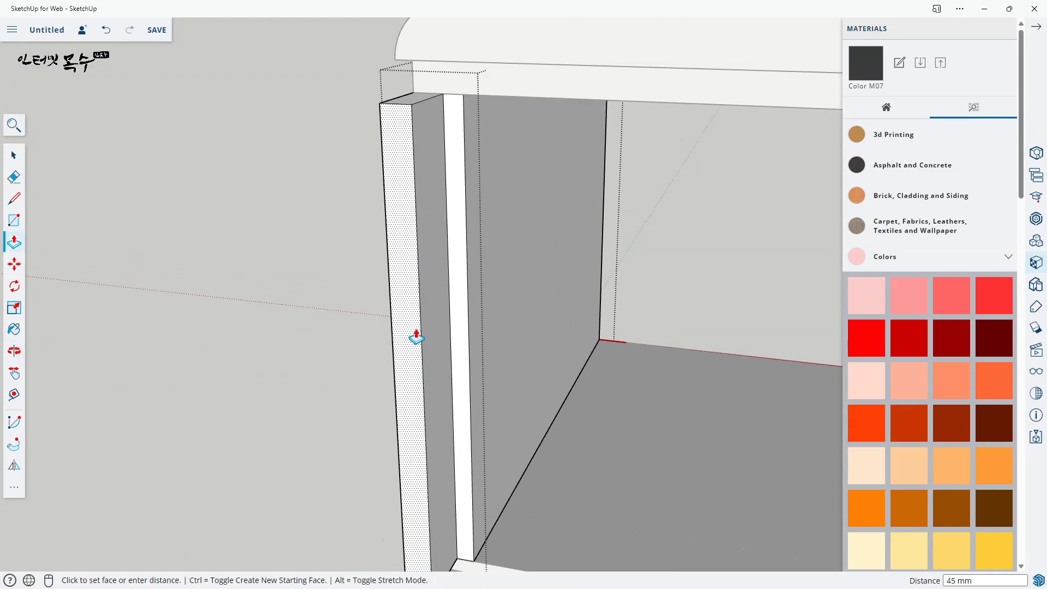
{"action": "left_click", "coordinate": [417, 341]}
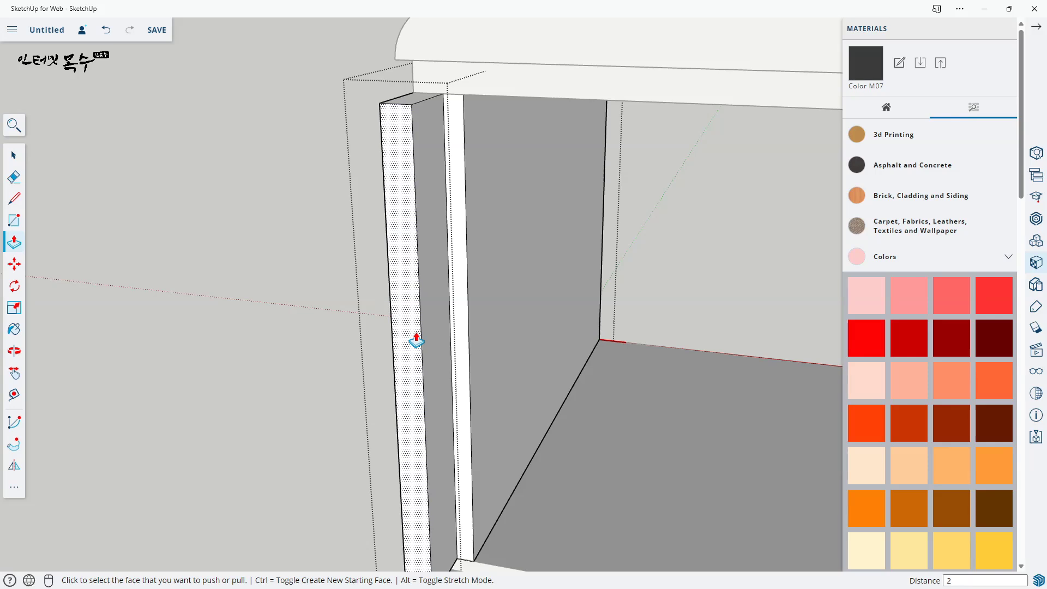
{"action": "type", "text": "23"}
{"action": "key", "text": "Return"}
{"action": "scroll", "coordinate": [417, 349], "scroll_direction": "down", "scroll_amount": 3}
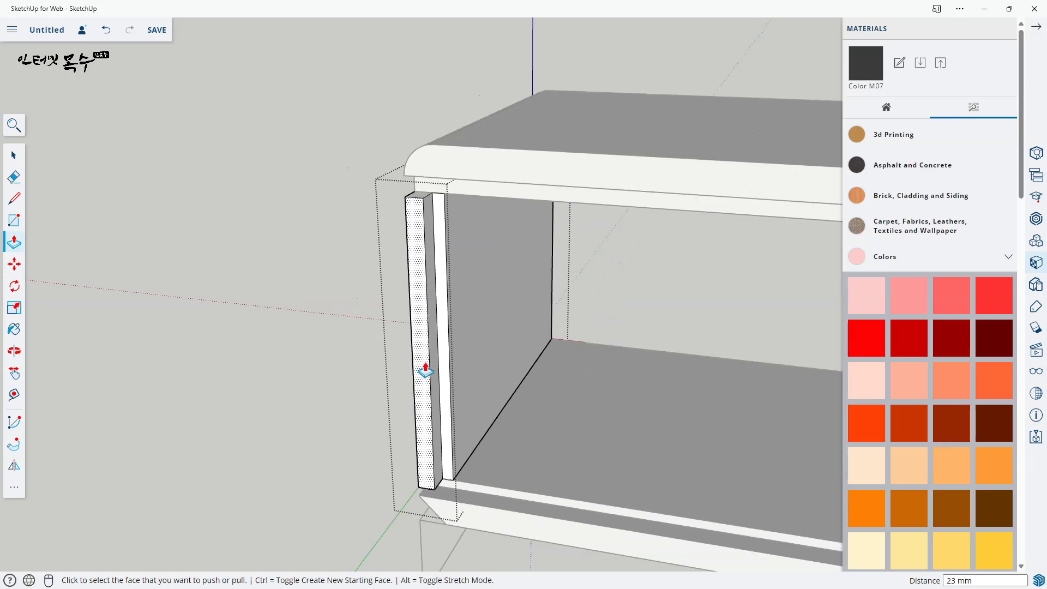
- Open the top panel for editing and copy the end edge of its recessed rear lower strip 18 mm inward
{"action": "scroll", "coordinate": [398, 260], "scroll_direction": "up", "scroll_amount": 2}
{"action": "middle_click_drag", "start_coordinate": [456, 121], "coordinate": [505, 133], "text": "shift"}
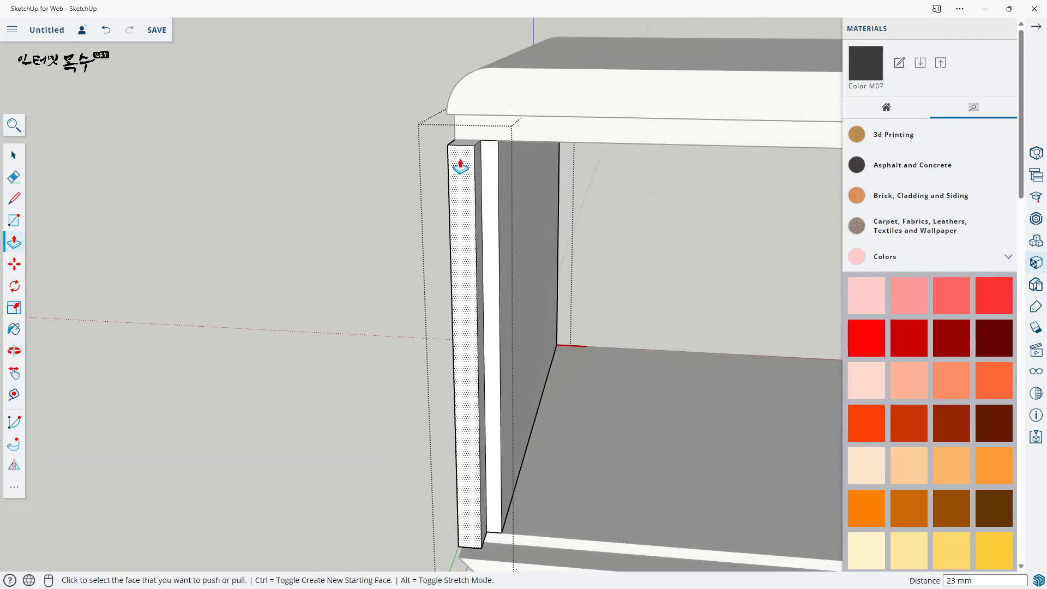
{"action": "key", "text": "space"}
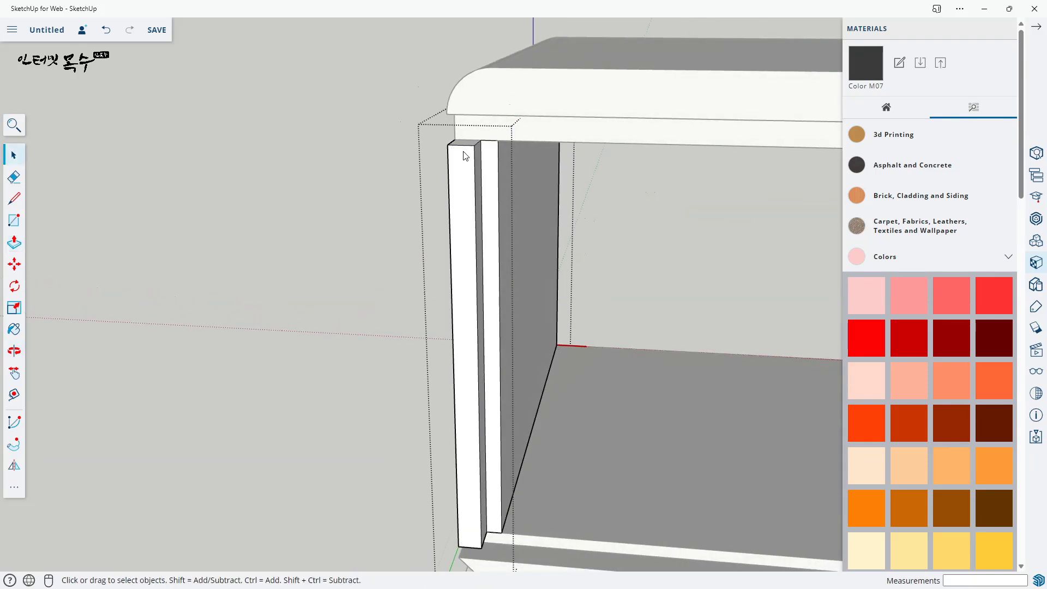
{"action": "double_click", "coordinate": [543, 134]}
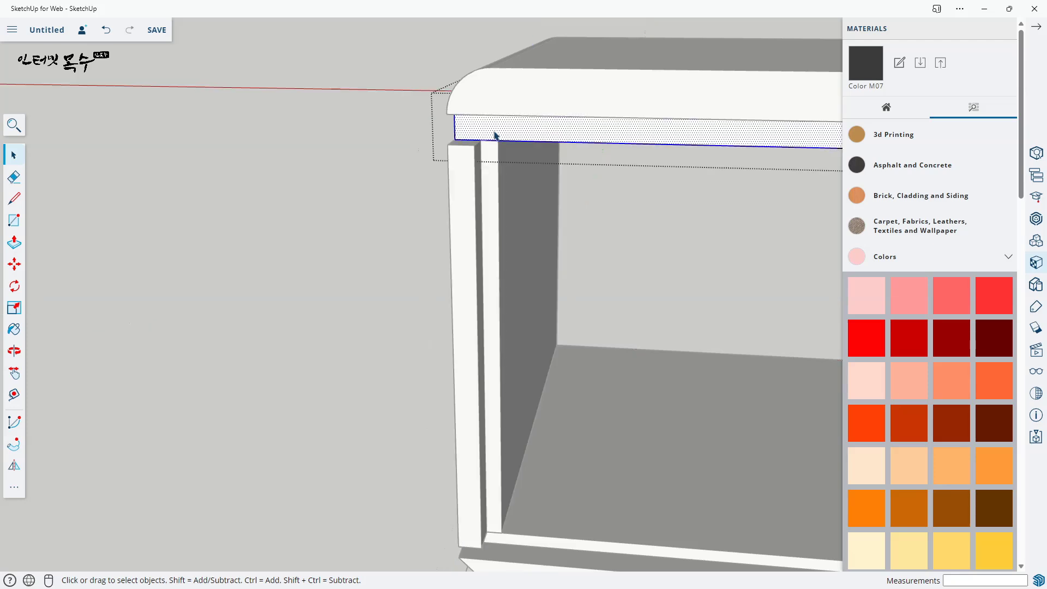
{"action": "scroll", "coordinate": [445, 139], "scroll_direction": "up", "scroll_amount": 1}
{"action": "left_click", "coordinate": [444, 137]}
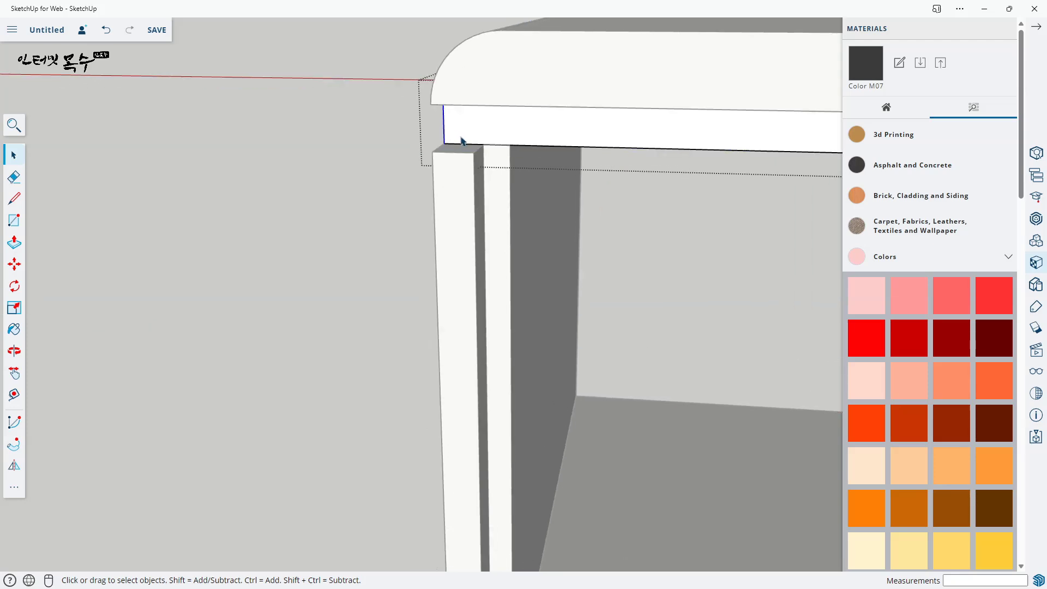
{"action": "key", "text": "m"}
{"action": "key", "text": "ctrl"}
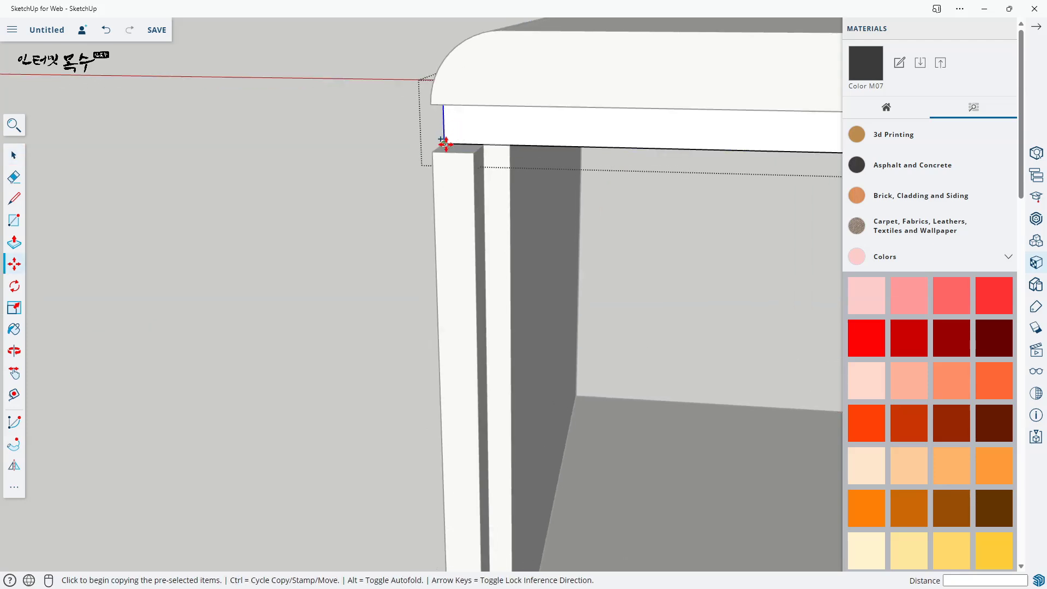
{"action": "left_click", "coordinate": [444, 143]}
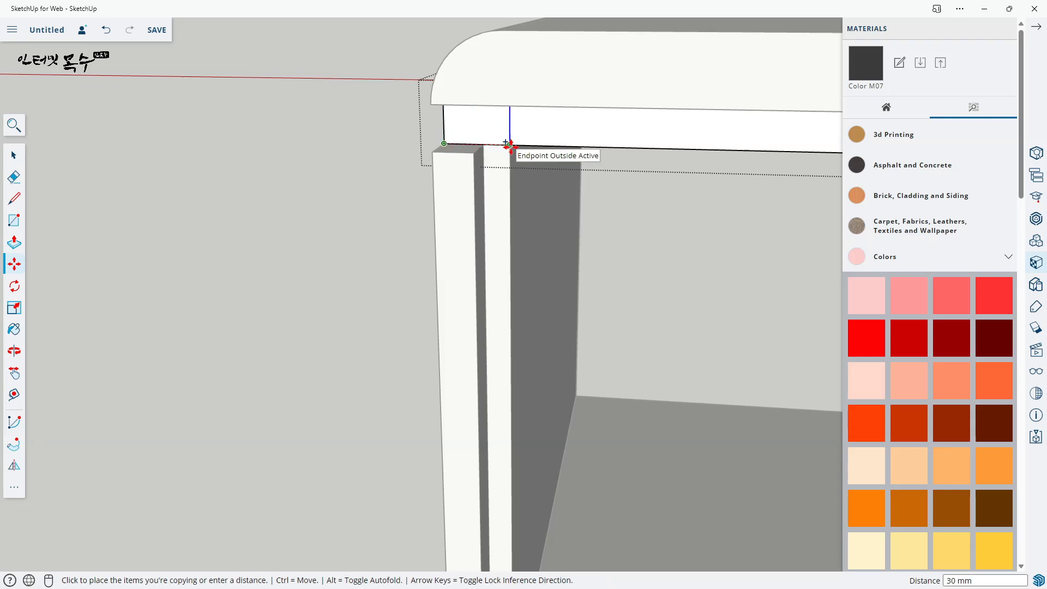
{"action": "type", "text": "18"}
{"action": "key", "text": "Return"}
- Pull the 18 mm end segment of the top panel's rear lower strip out 23 mm, flush with the side panel
{"action": "key", "text": "space"}
{"action": "left_click", "coordinate": [464, 130]}
{"action": "key", "text": "p"}
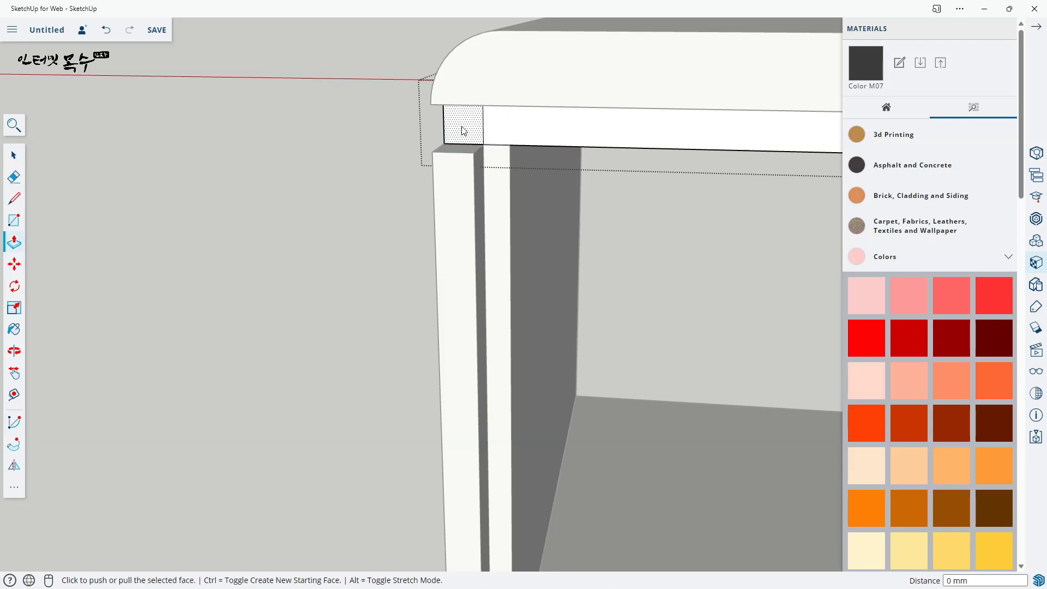
{"action": "left_click", "coordinate": [464, 130]}
{"action": "left_click", "coordinate": [439, 147]}
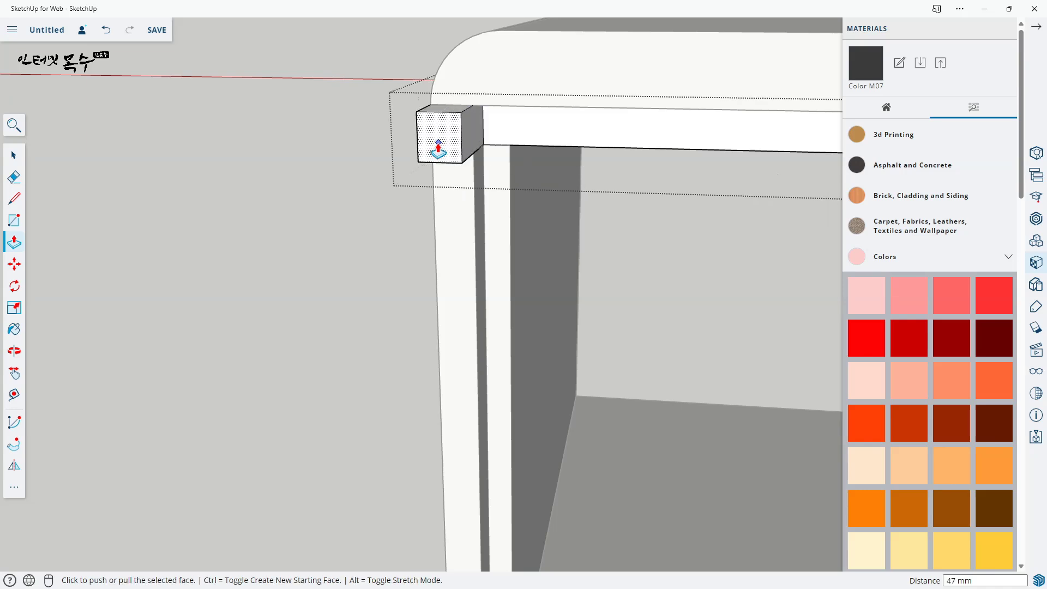
{"action": "left_click", "coordinate": [436, 151]}
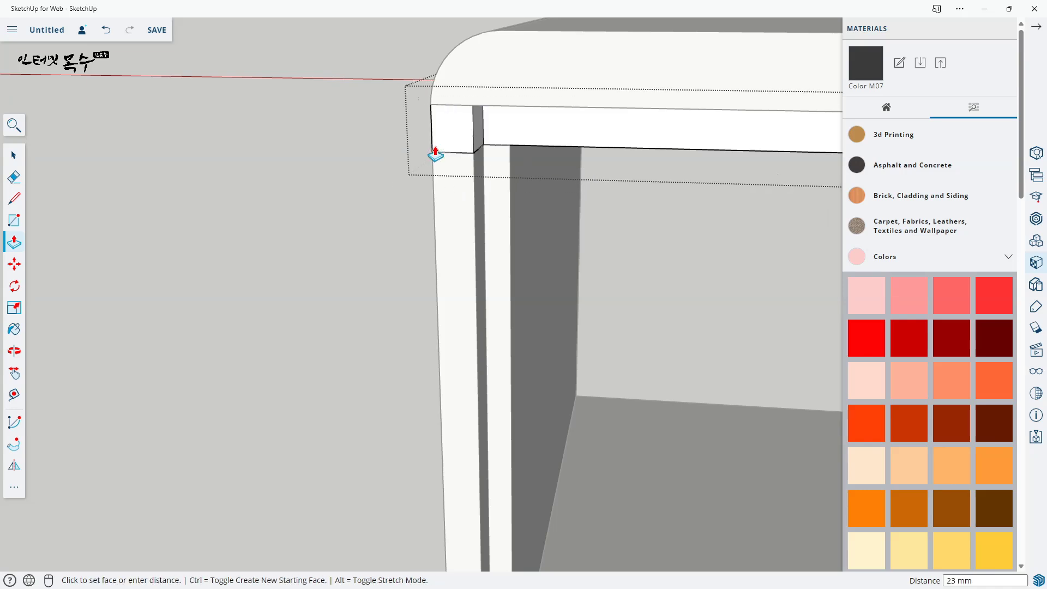
- Open the bottom panel for editing and copy the end edge of its recessed rear upper strip 18 mm inward
{"action": "scroll", "coordinate": [530, 288], "scroll_direction": "down", "scroll_amount": 5}
{"action": "middle_click_drag", "start_coordinate": [531, 288], "coordinate": [538, 406]}
{"action": "scroll", "coordinate": [471, 276], "scroll_direction": "up", "scroll_amount": 6}
{"action": "key", "text": "space"}
{"action": "scroll", "coordinate": [581, 233], "scroll_direction": "up", "scroll_amount": 2}
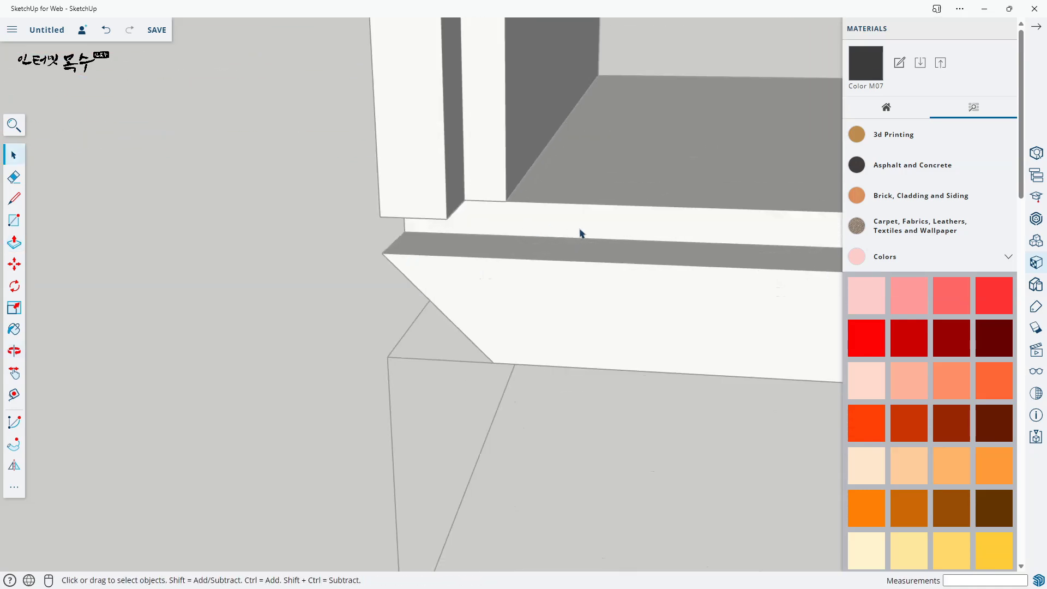
{"action": "double_click", "coordinate": [580, 227]}
{"action": "left_click", "coordinate": [581, 227]}
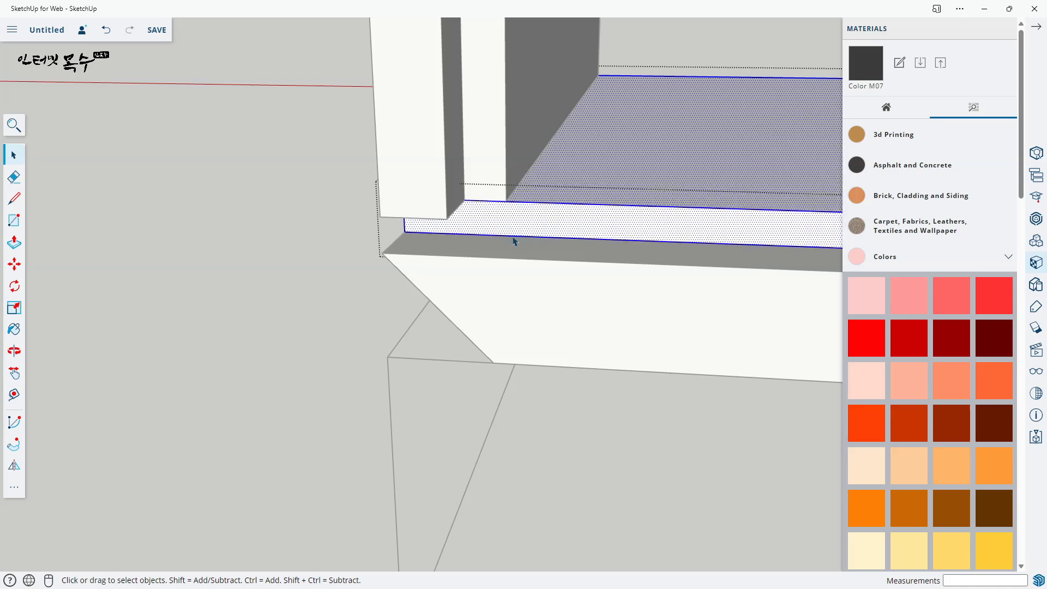
{"action": "middle_click_drag", "start_coordinate": [513, 241], "coordinate": [533, 191]}
{"action": "scroll", "coordinate": [400, 234], "scroll_direction": "up", "scroll_amount": 3}
{"action": "left_click", "coordinate": [400, 233]}
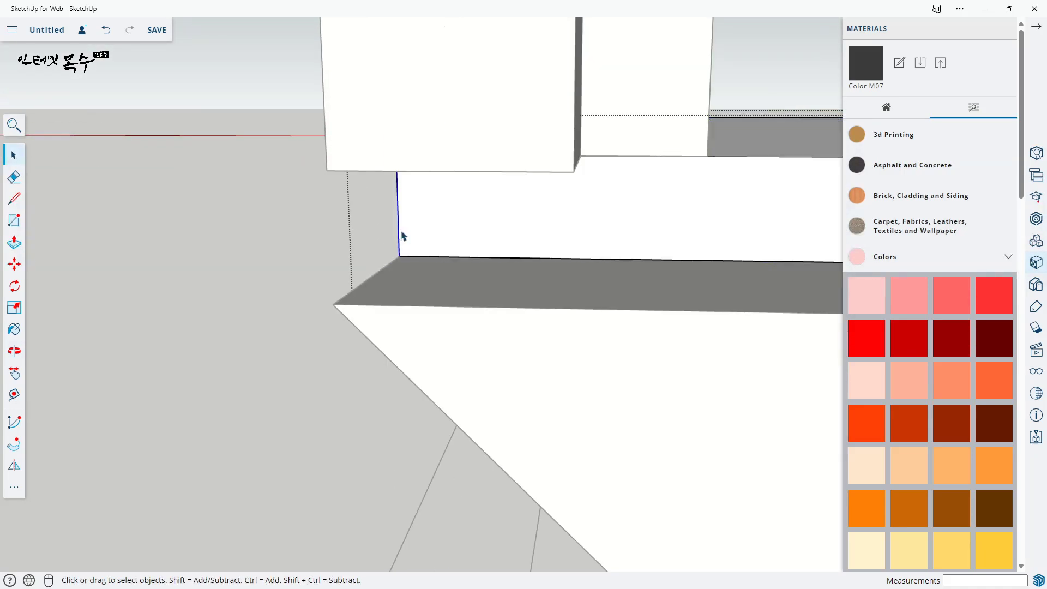
{"action": "key", "text": "m"}
{"action": "key", "text": "ctrl"}
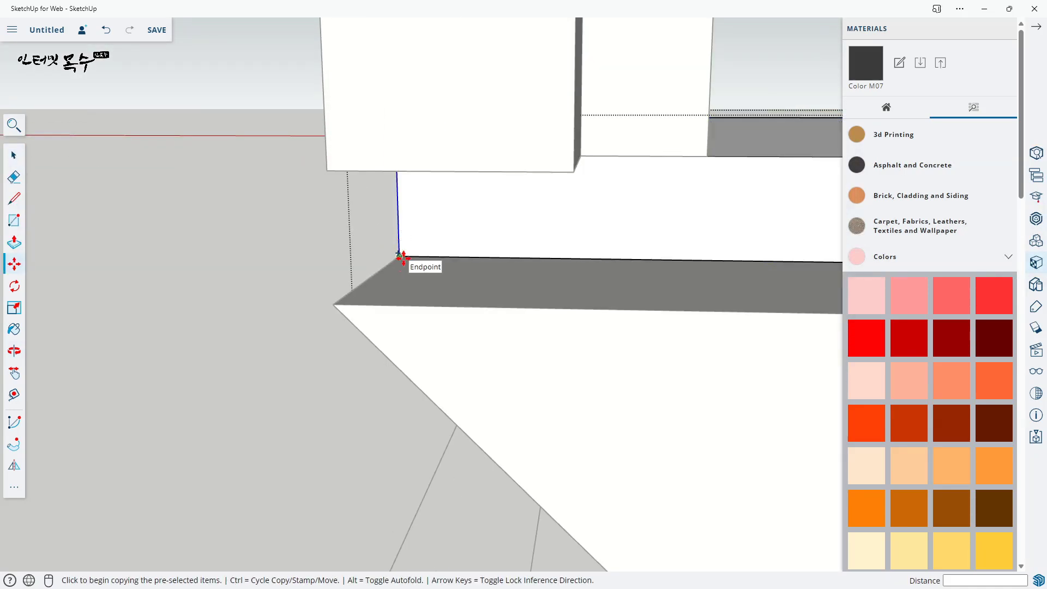
{"action": "left_click", "coordinate": [399, 256]}
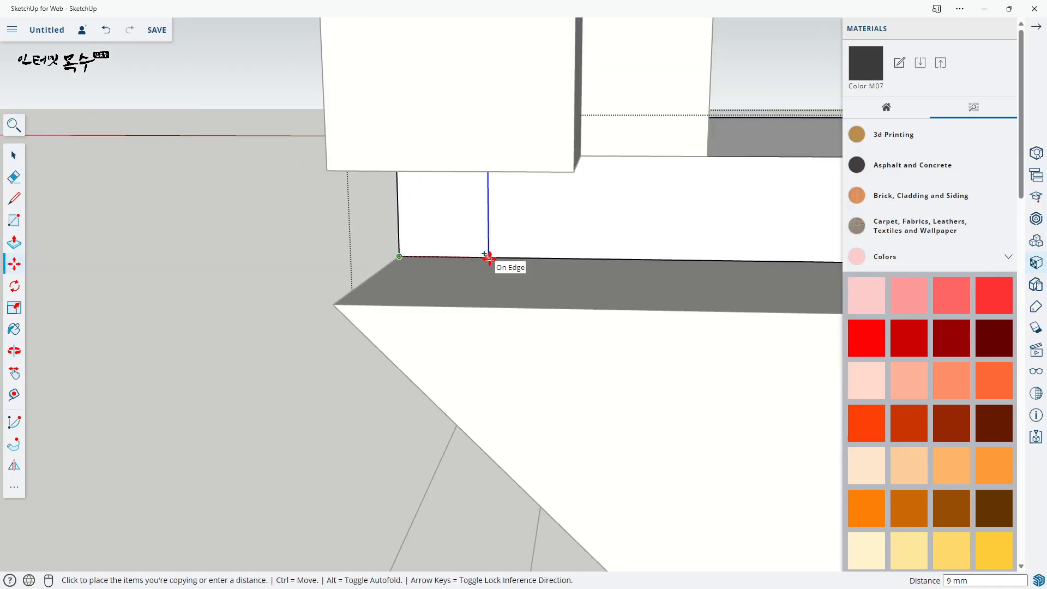
{"action": "key", "text": "Return"}
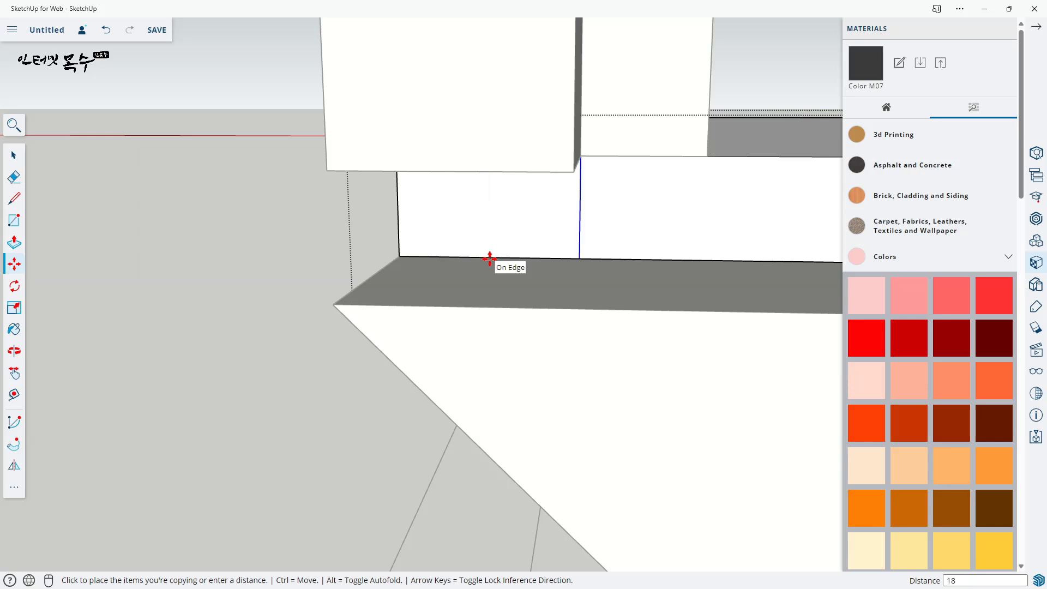
- Pull the 18 mm end segment of the bottom panel's rear strip out by the same distance, flush with the side panel
{"action": "key", "text": "p"}
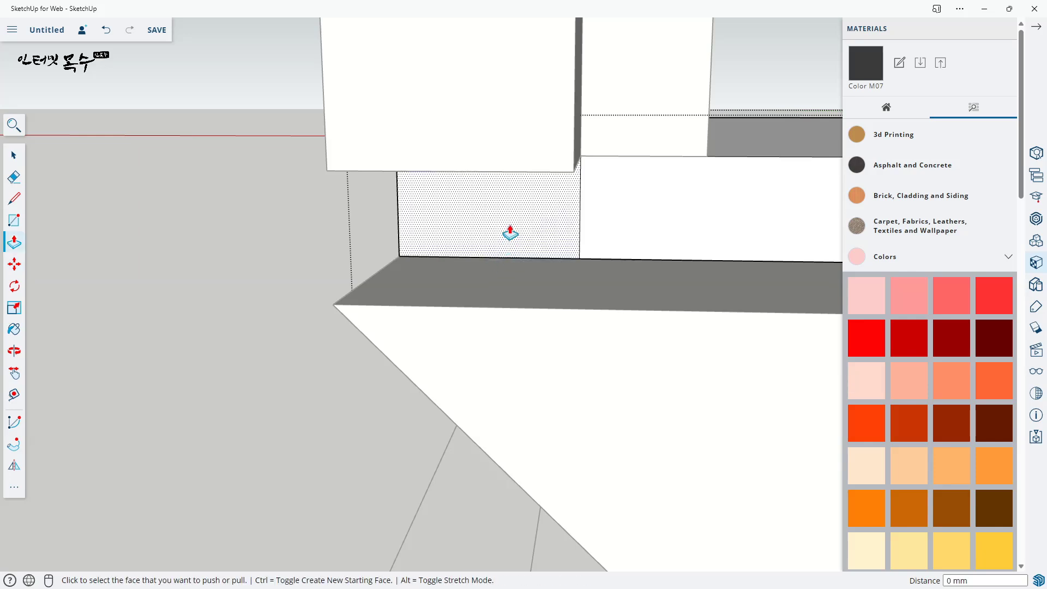
{"action": "double_click", "coordinate": [481, 232]}
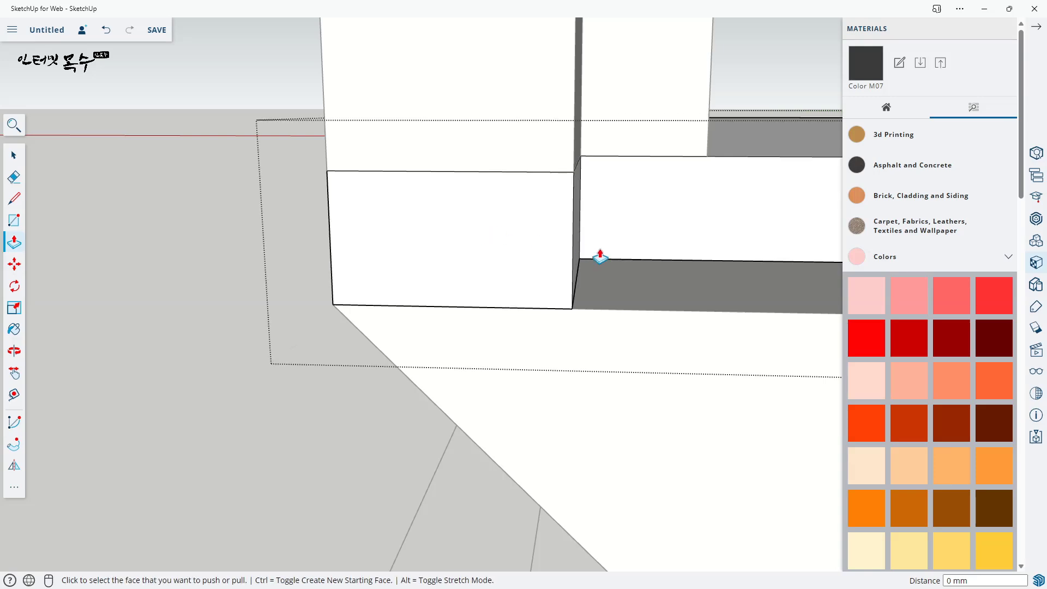
{"action": "scroll", "coordinate": [605, 262], "scroll_direction": "down", "scroll_amount": 5}
{"action": "scroll", "coordinate": [616, 280], "scroll_direction": "down", "scroll_amount": 6}
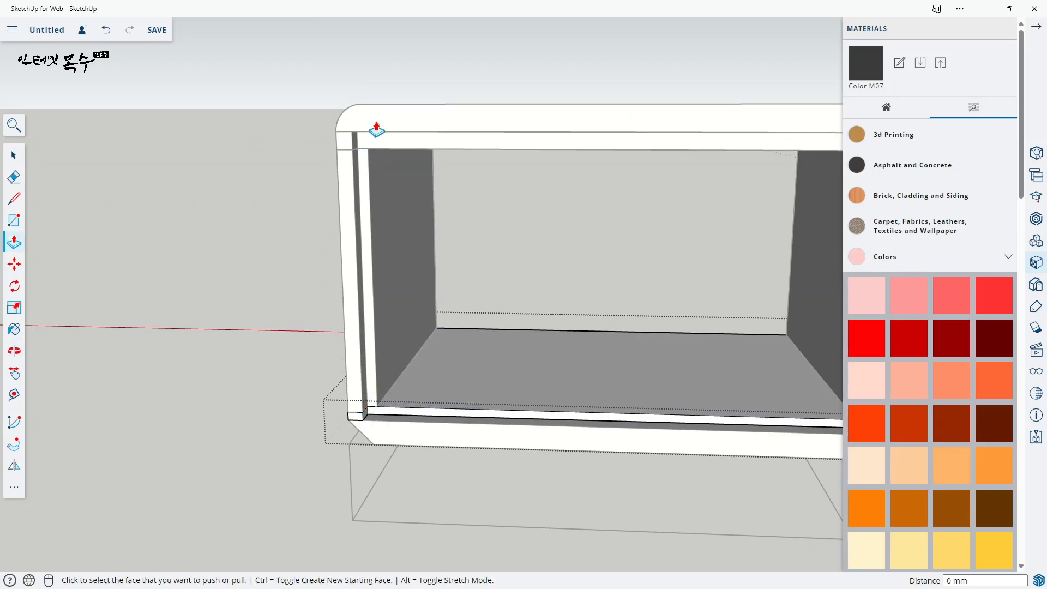
- At the opposite end of the bottom panel, copy the end edge of the recessed rear strip 18 mm inward
{"action": "scroll", "coordinate": [570, 360], "scroll_direction": "down", "scroll_amount": 2}
{"action": "middle_click_drag", "start_coordinate": [680, 362], "coordinate": [260, 335], "text": "shift"}
{"action": "middle_click_drag", "start_coordinate": [625, 330], "coordinate": [249, 324], "text": "shift"}
{"action": "middle_click_drag", "start_coordinate": [492, 297], "coordinate": [491, 159], "text": "shift"}
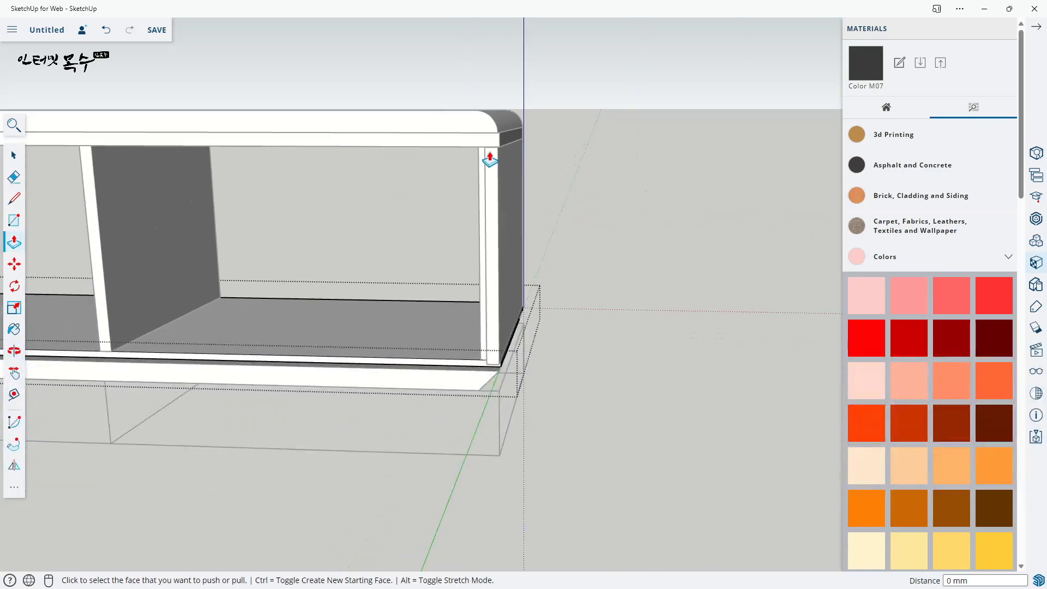
{"action": "scroll", "coordinate": [479, 157], "scroll_direction": "up", "scroll_amount": 3}
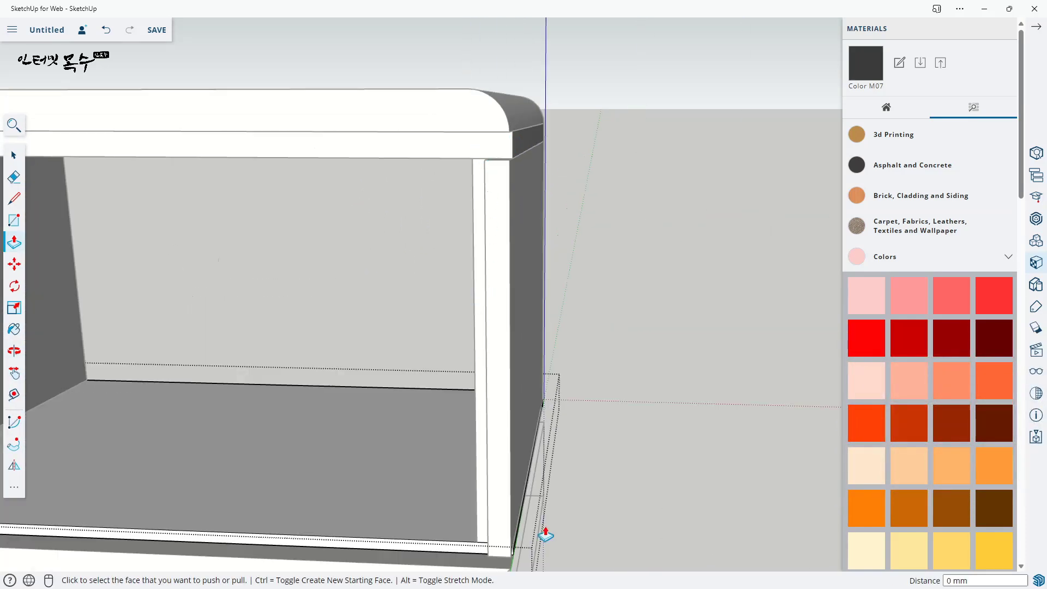
{"action": "middle_click_drag", "start_coordinate": [545, 533], "coordinate": [605, 240], "text": "shift"}
{"action": "scroll", "coordinate": [577, 142], "scroll_direction": "up", "scroll_amount": 5}
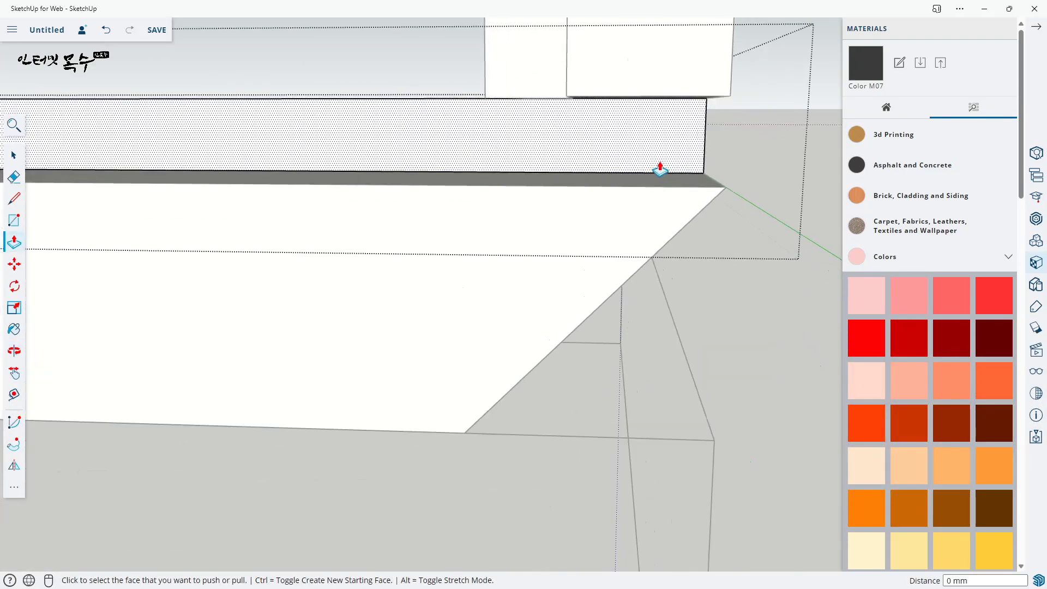
{"action": "key", "text": "space"}
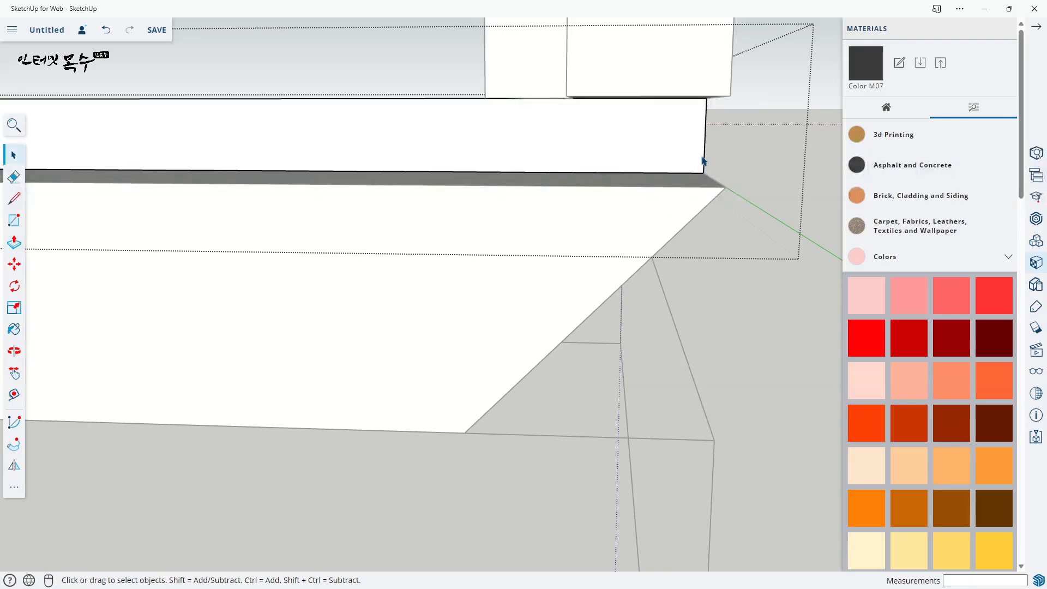
{"action": "key", "text": "m"}
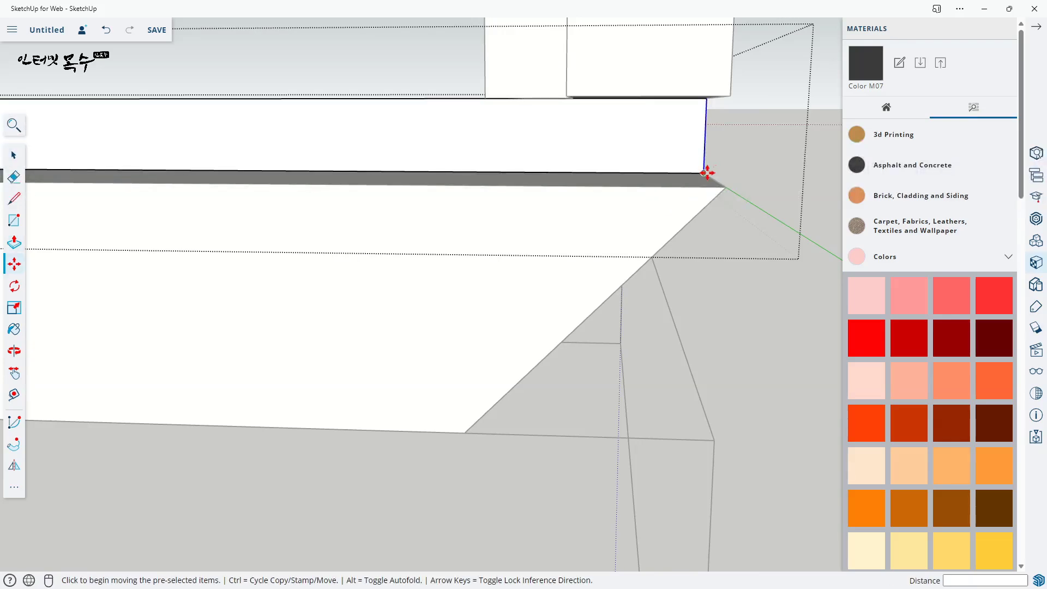
{"action": "key", "text": "ctrl"}
{"action": "left_click", "coordinate": [703, 173]}
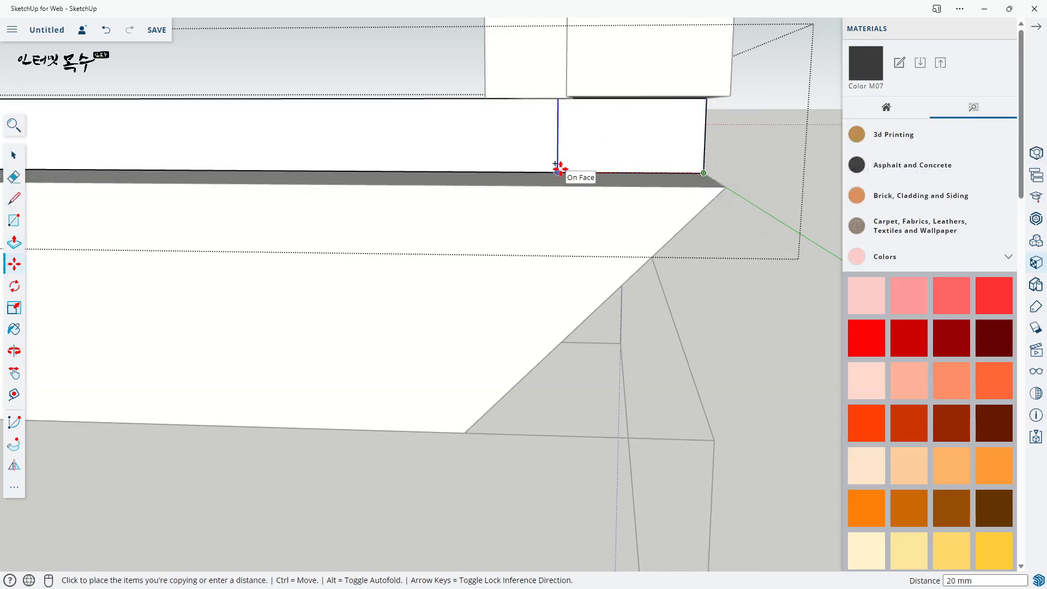
{"action": "type", "text": "18"}
{"action": "key", "text": "Return"}
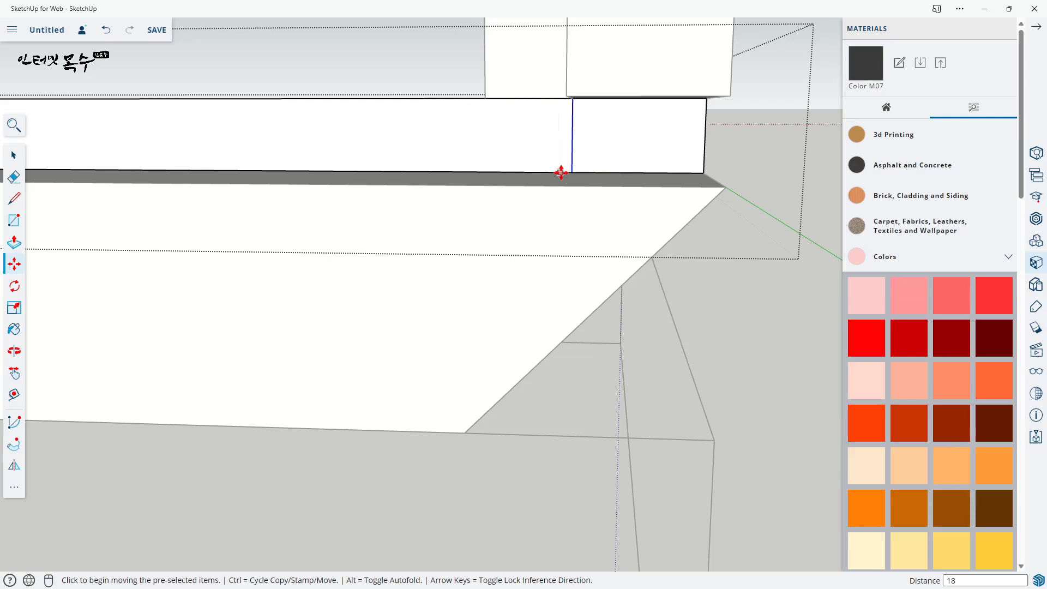
- Pull the 18 mm segment at the bottom panel's opposite end out by the same distance, flush with that side panel
{"action": "key", "text": "p"}
{"action": "left_click", "coordinate": [656, 157]}
{"action": "left_click", "coordinate": [656, 157]}
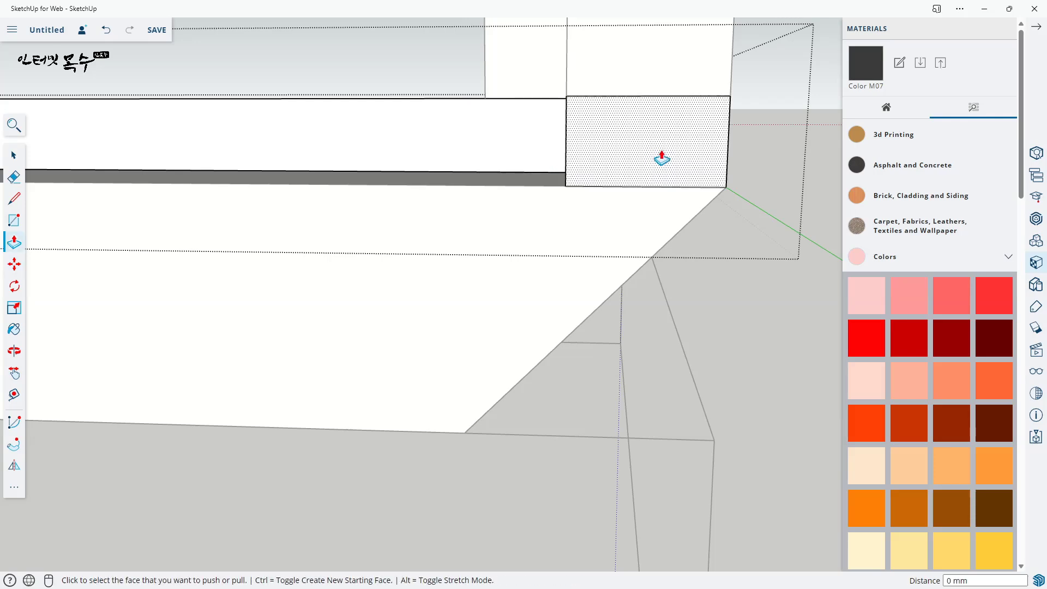
{"action": "scroll", "coordinate": [657, 160], "scroll_direction": "down", "scroll_amount": 5}
{"action": "middle_click_drag", "start_coordinate": [635, 141], "coordinate": [578, 143]}
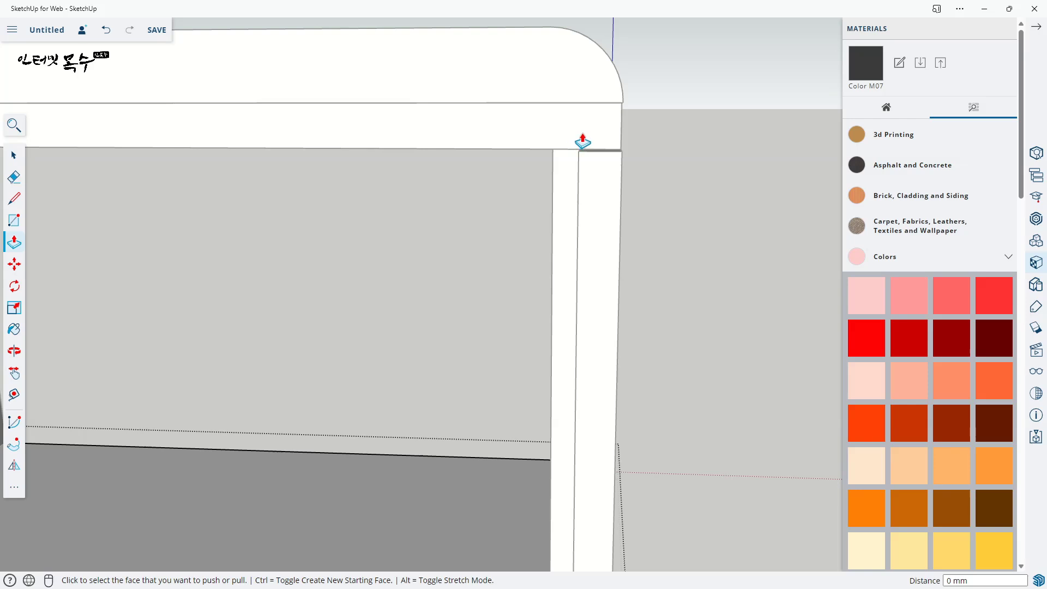
- Open the top panel for editing and copy the end edge of its recessed rear lower strip 18 mm inward
{"action": "key", "text": "space"}
{"action": "left_click", "coordinate": [589, 134]}
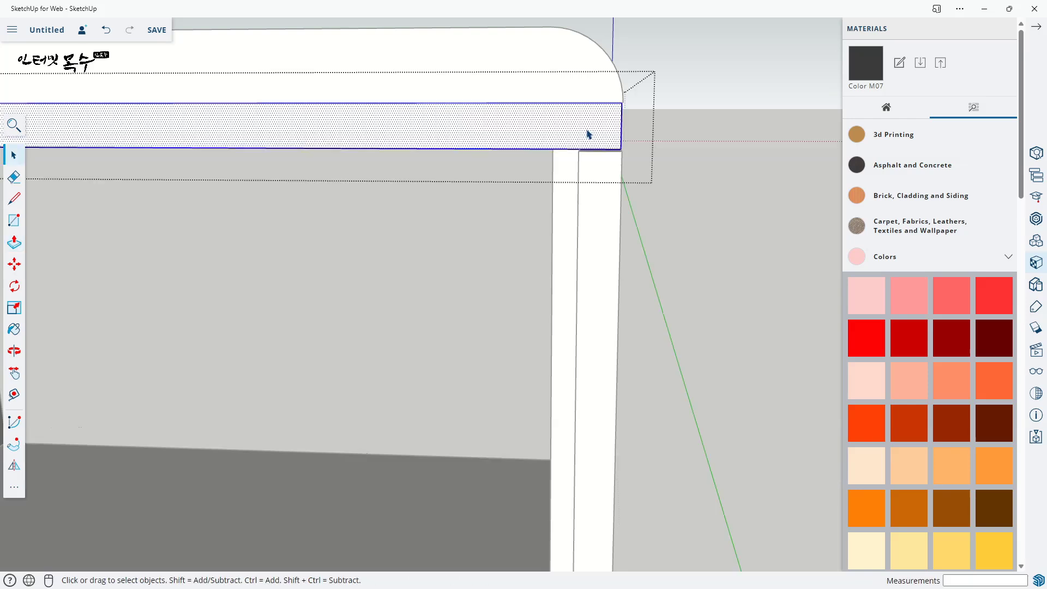
{"action": "left_click", "coordinate": [623, 130]}
{"action": "key", "text": "m"}
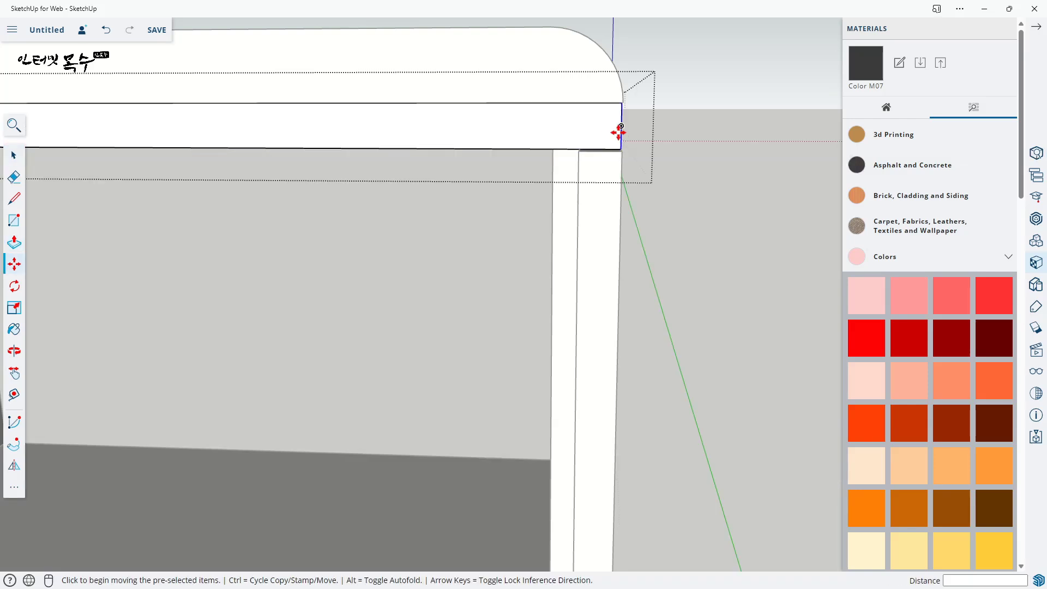
{"action": "key", "text": "ctrl"}
{"action": "left_click", "coordinate": [539, 146]}
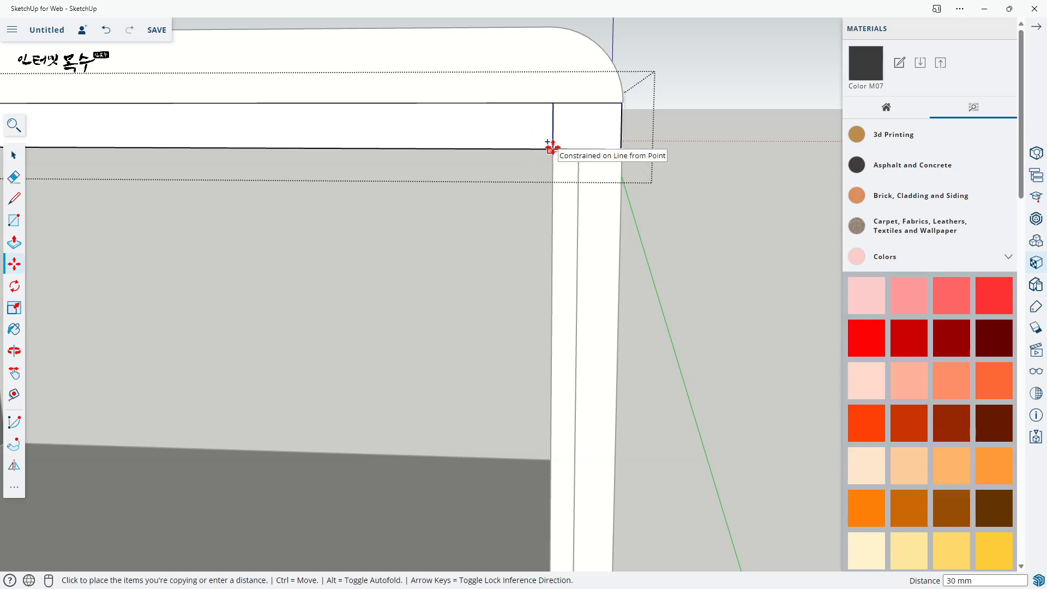
{"action": "left_click", "coordinate": [553, 146]}
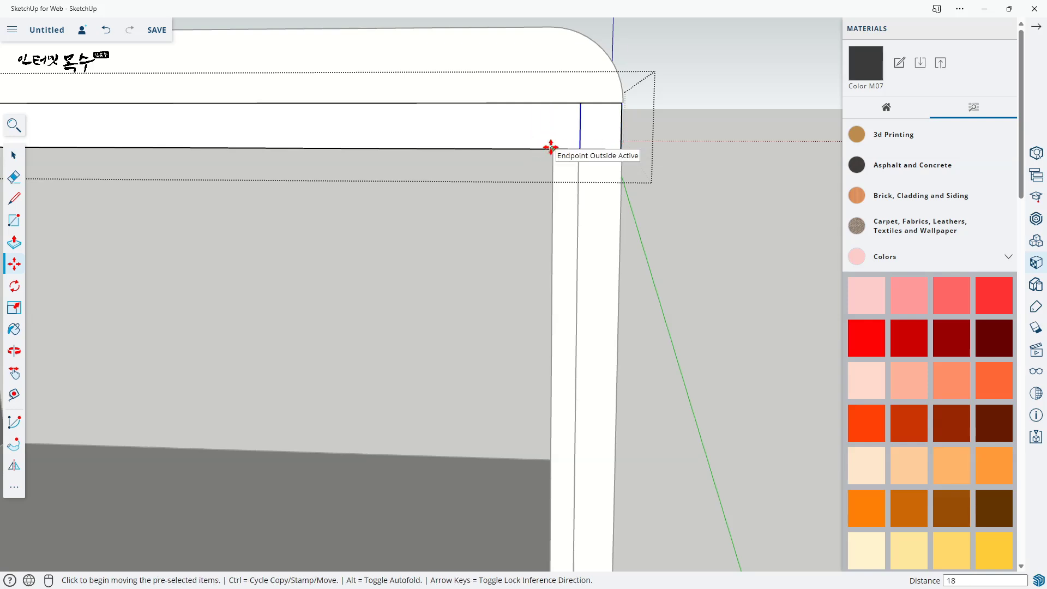
- Pull the 18 mm end segment of the top panel's rear strip out by the previous distance, flush with the side panel
{"action": "key", "text": "p"}
{"action": "double_click", "coordinate": [601, 139]}
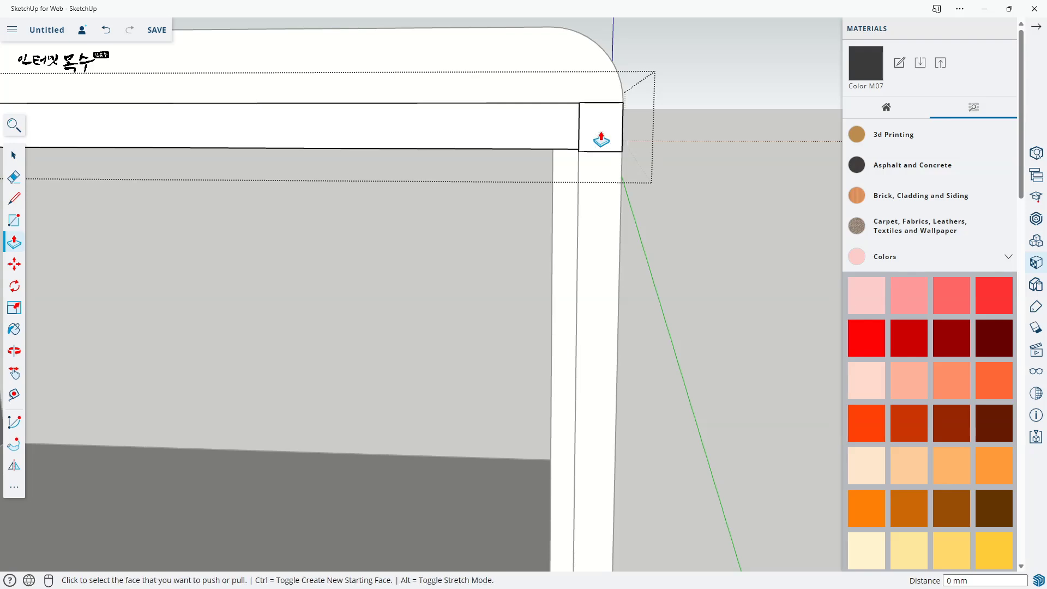
{"action": "key", "text": "space"}
{"action": "scroll", "coordinate": [708, 218], "scroll_direction": "down", "scroll_amount": 6}
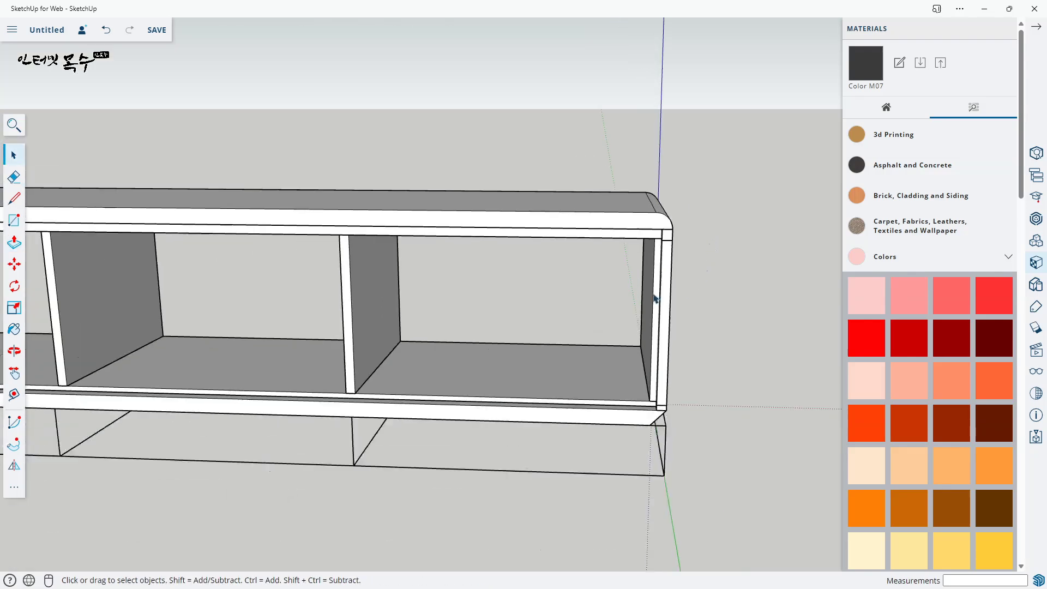
- Draw a rectangle filling the cabinet's back recess, from one upper inner corner to the diagonally opposite lower inner corner
{"action": "key", "text": "o"}
{"action": "left_click_drag", "start_coordinate": [409, 363], "coordinate": [501, 391]}
{"action": "key", "text": "space"}
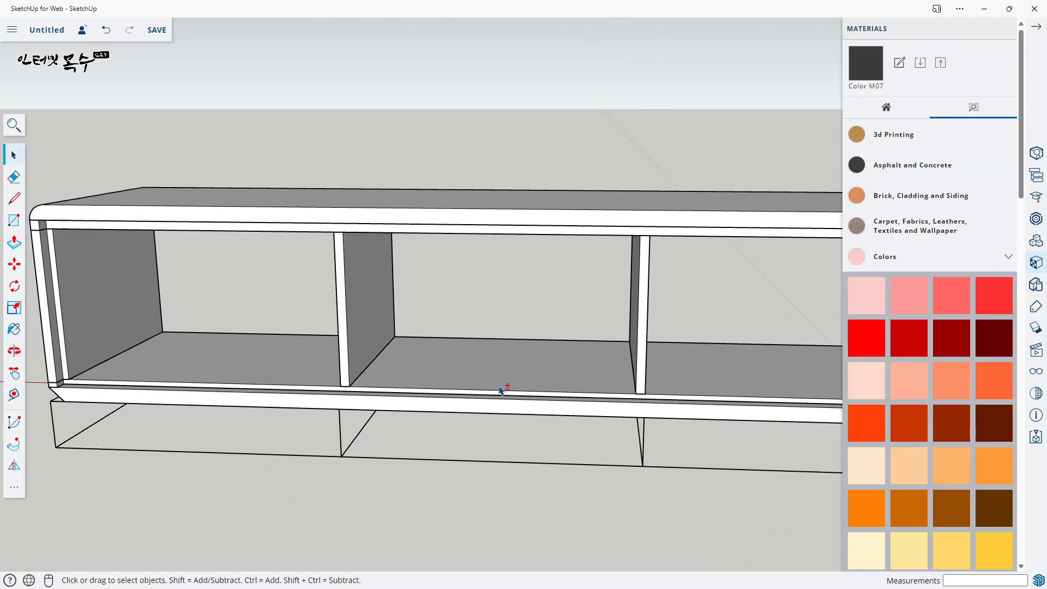
{"action": "middle_click_drag", "start_coordinate": [99, 335], "coordinate": [359, 272]}
{"action": "middle_click_drag", "start_coordinate": [460, 295], "coordinate": [619, 358]}
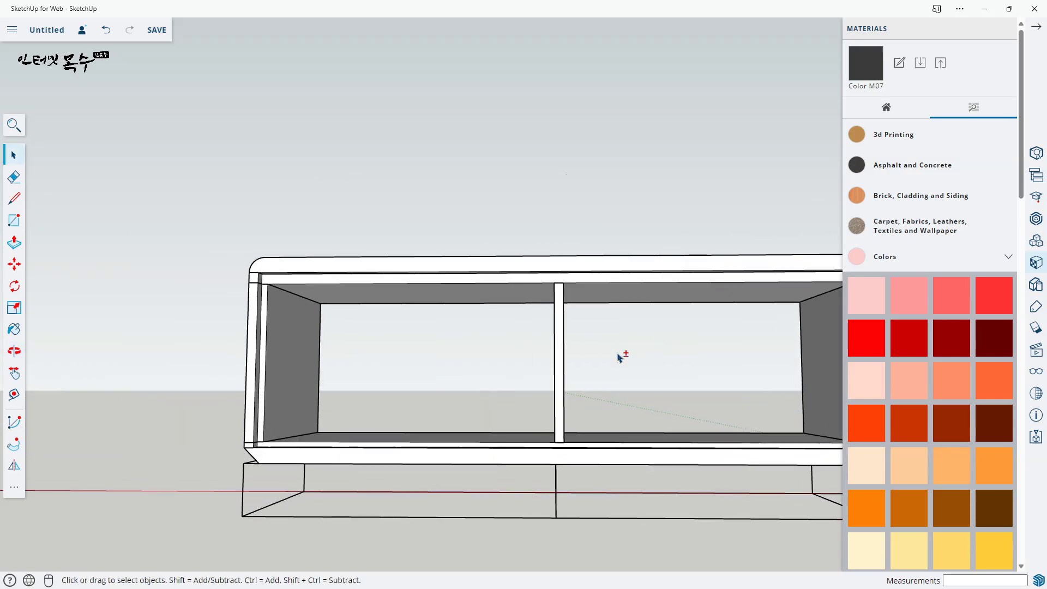
{"action": "scroll", "coordinate": [446, 329], "scroll_direction": "up", "scroll_amount": 2}
{"action": "middle_click_drag", "start_coordinate": [528, 358], "coordinate": [322, 341]}
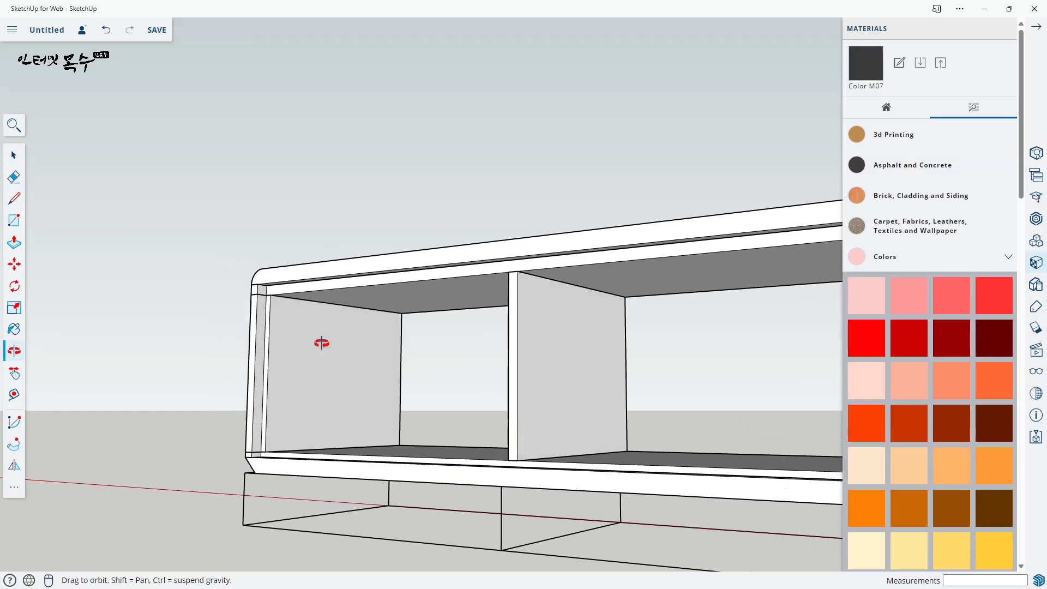
{"action": "scroll", "coordinate": [265, 293], "scroll_direction": "up", "scroll_amount": 5}
{"action": "key", "text": "r"}
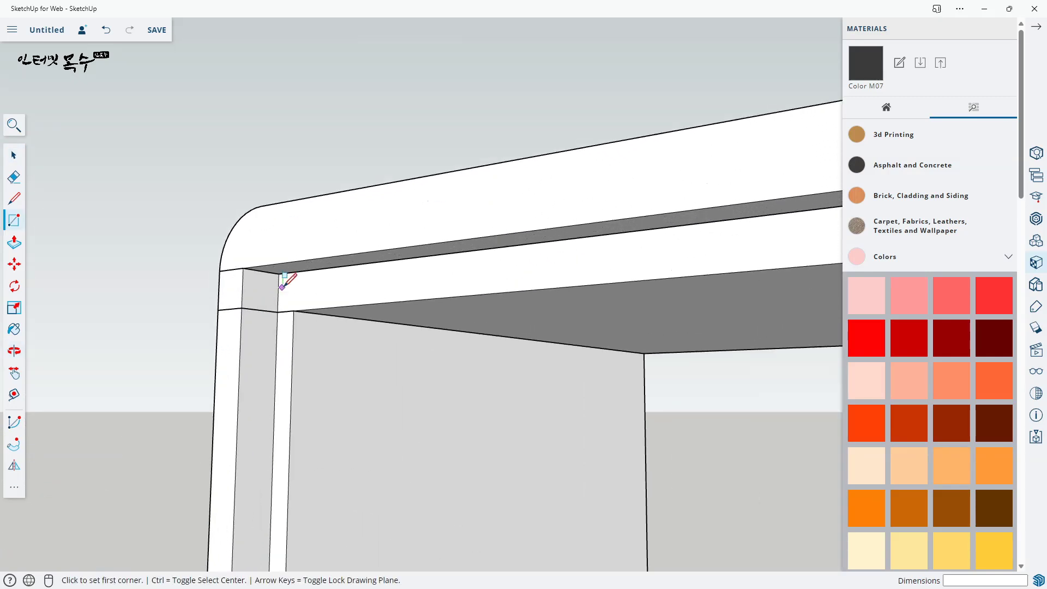
{"action": "left_click", "coordinate": [279, 273]}
{"action": "scroll", "coordinate": [436, 299], "scroll_direction": "down", "scroll_amount": 5}
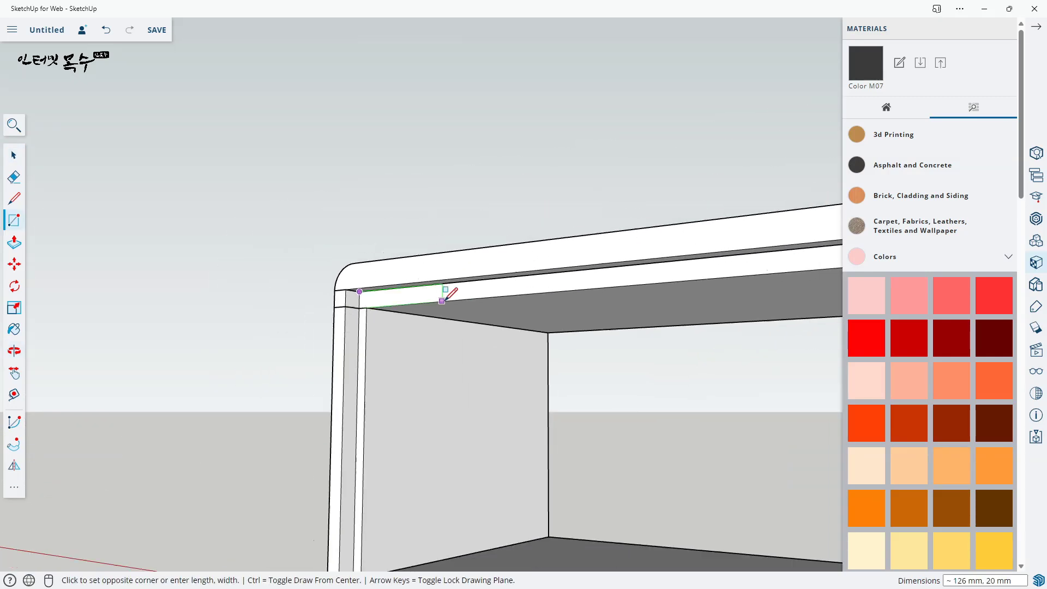
{"action": "middle_click_drag", "start_coordinate": [447, 295], "coordinate": [445, 269], "text": "shift"}
{"action": "scroll", "coordinate": [327, 155], "scroll_direction": "down", "scroll_amount": 3}
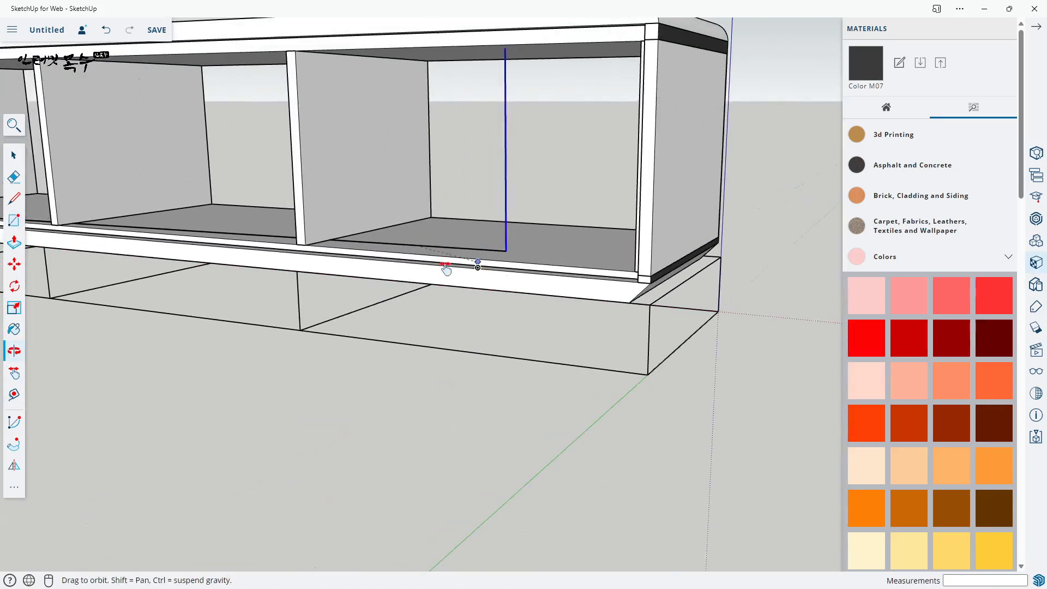
{"action": "scroll", "coordinate": [502, 263], "scroll_direction": "up", "scroll_amount": 6}
{"action": "middle_click_drag", "start_coordinate": [524, 282], "coordinate": [600, 282]}
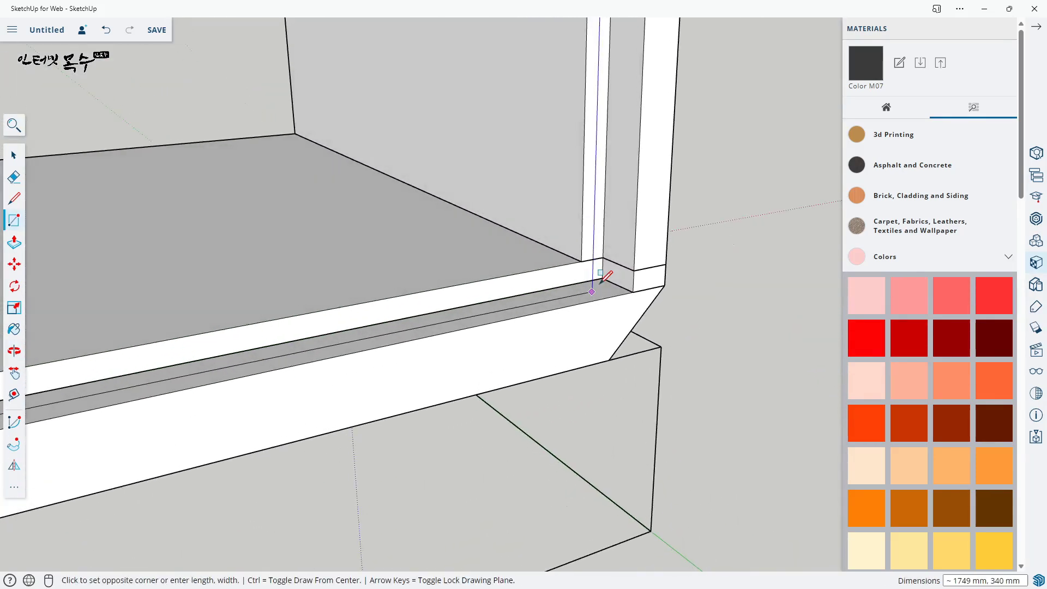
{"action": "left_click", "coordinate": [603, 276]}
- Extrude the back recess rectangle to a 5 mm thick back panel
{"action": "scroll", "coordinate": [538, 290], "scroll_direction": "down", "scroll_amount": 3}
{"action": "scroll", "coordinate": [540, 283], "scroll_direction": "down", "scroll_amount": 3}
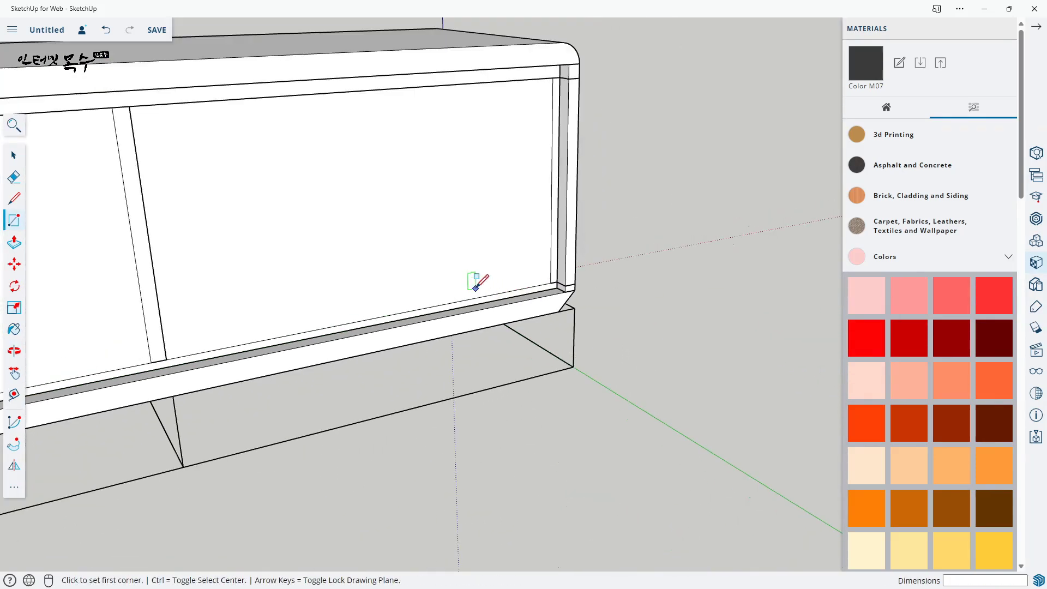
{"action": "key", "text": "p"}
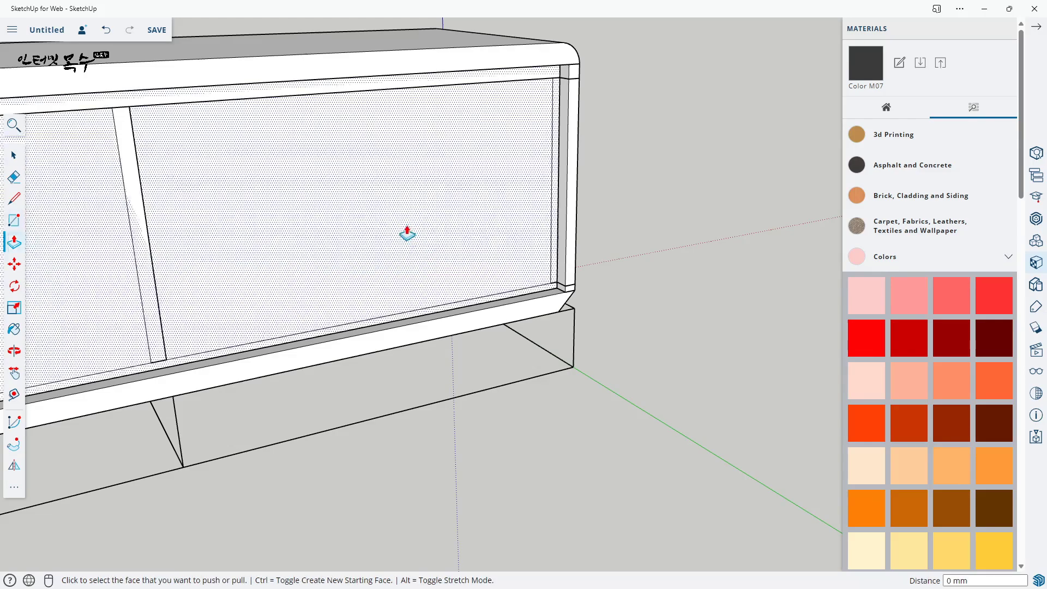
{"action": "left_click", "coordinate": [408, 233]}
{"action": "left_click", "coordinate": [481, 305]}
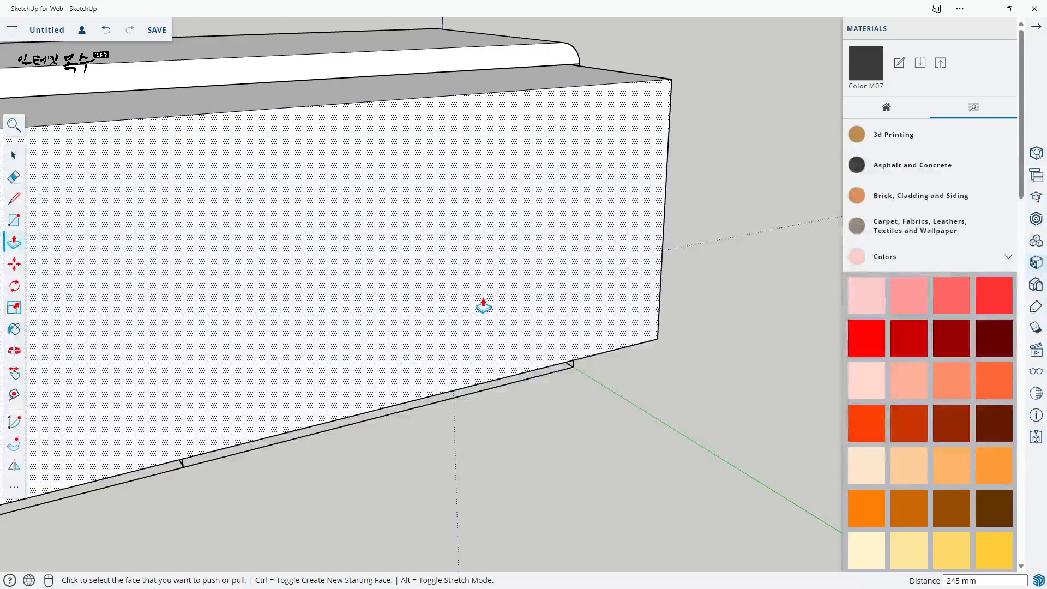
{"action": "scroll", "coordinate": [483, 306], "scroll_direction": "down", "scroll_amount": 5}
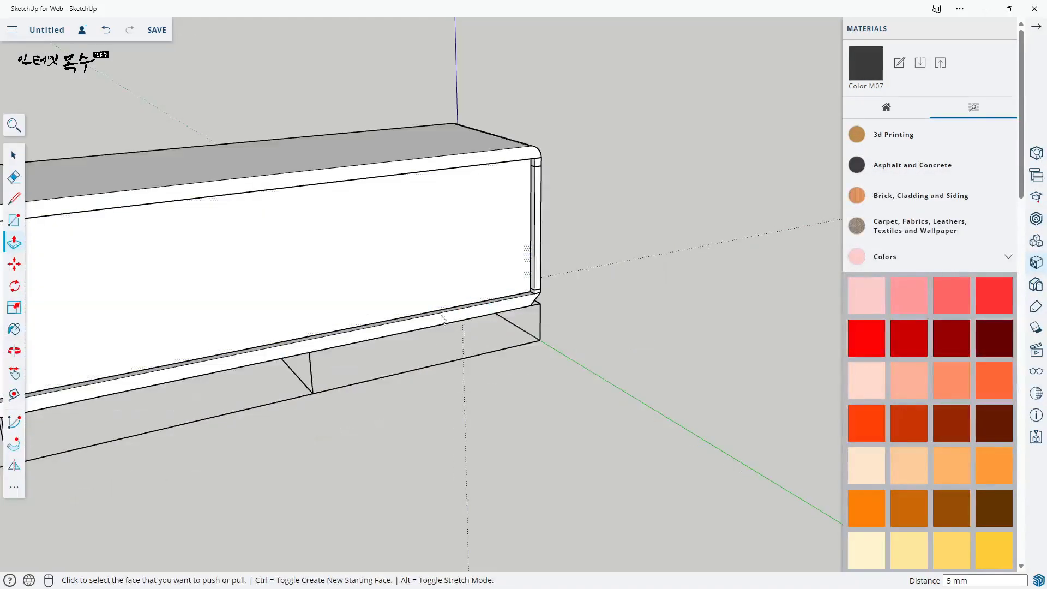
{"action": "middle_click_drag", "start_coordinate": [440, 318], "coordinate": [381, 297]}
{"action": "scroll", "coordinate": [533, 236], "scroll_direction": "down", "scroll_amount": 4}
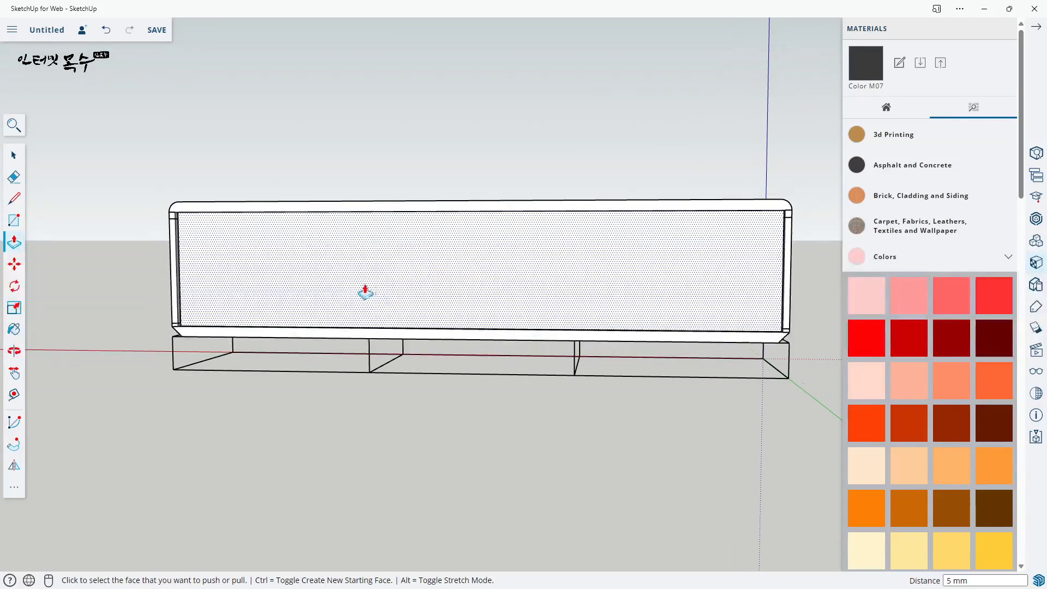
- Place a vertical guide on the back panel 882 mm from its side edge, at mid-width
{"action": "key", "text": "t"}
{"action": "scroll", "coordinate": [171, 276], "scroll_direction": "up", "scroll_amount": 5}
{"action": "scroll", "coordinate": [603, 295], "scroll_direction": "down", "scroll_amount": 3}
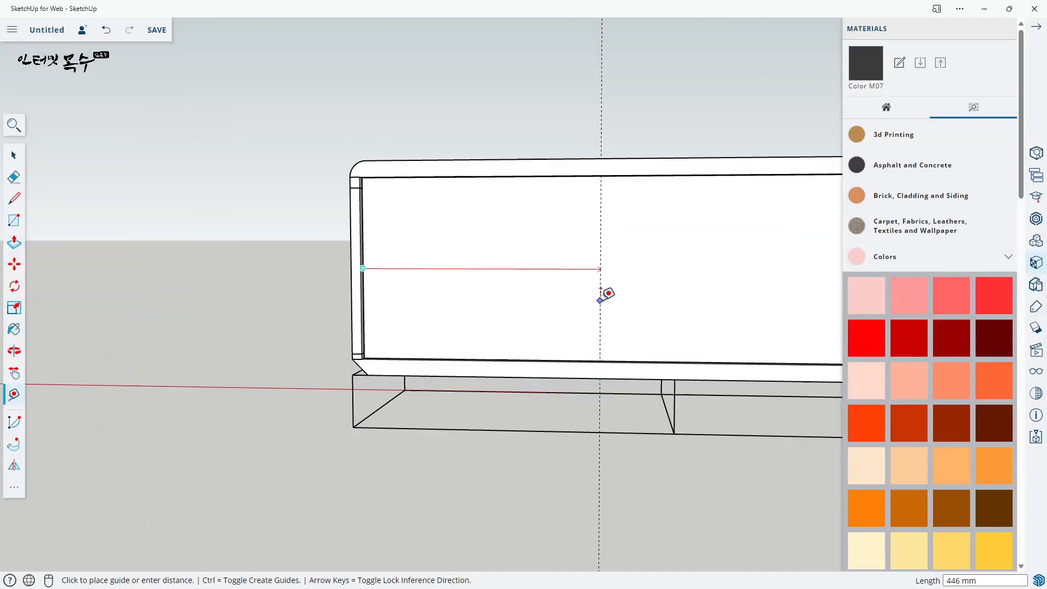
{"action": "middle_click_drag", "start_coordinate": [402, 283], "coordinate": [497, 169]}
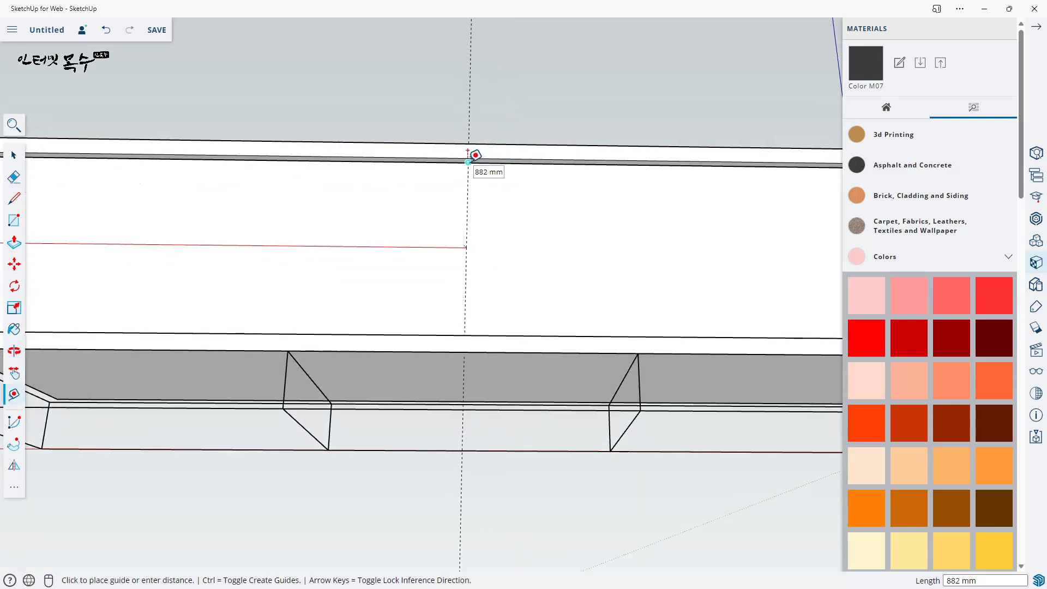
{"action": "left_click", "coordinate": [476, 155]}
- Place a horizontal guide 20 mm below the back panel's top edge and another 50 mm below that guide
{"action": "scroll", "coordinate": [487, 187], "scroll_direction": "up", "scroll_amount": 4}
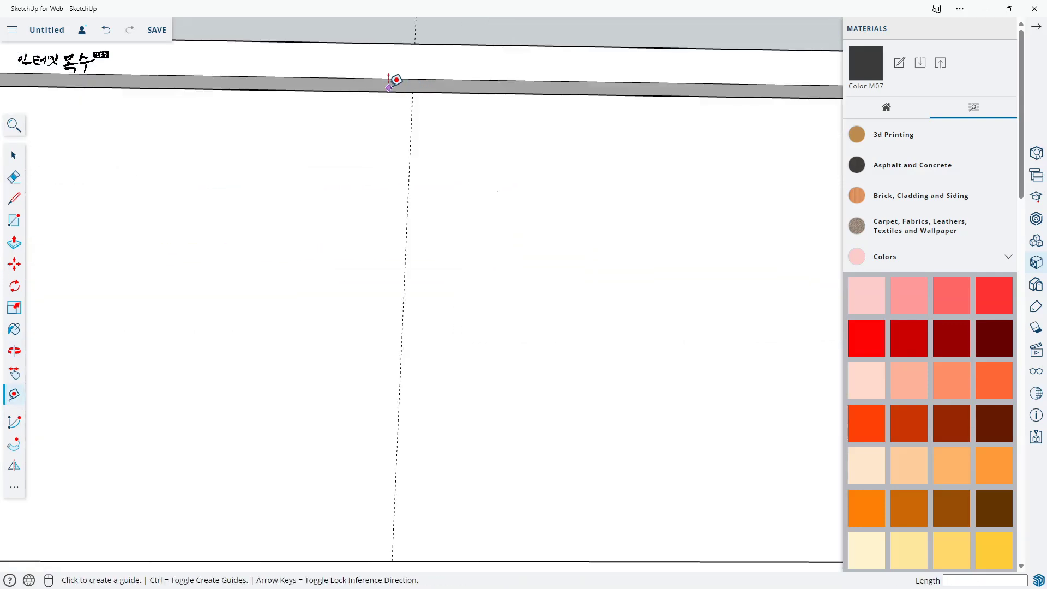
{"action": "scroll", "coordinate": [491, 86], "scroll_direction": "up", "scroll_amount": 3}
{"action": "left_click", "coordinate": [489, 88]}
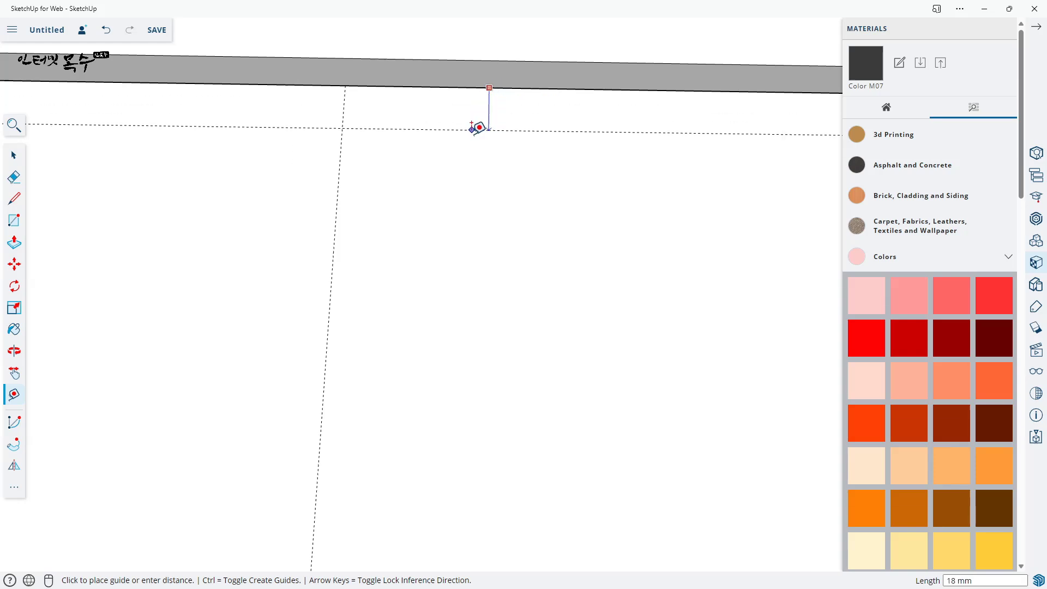
{"action": "type", "text": "2"}
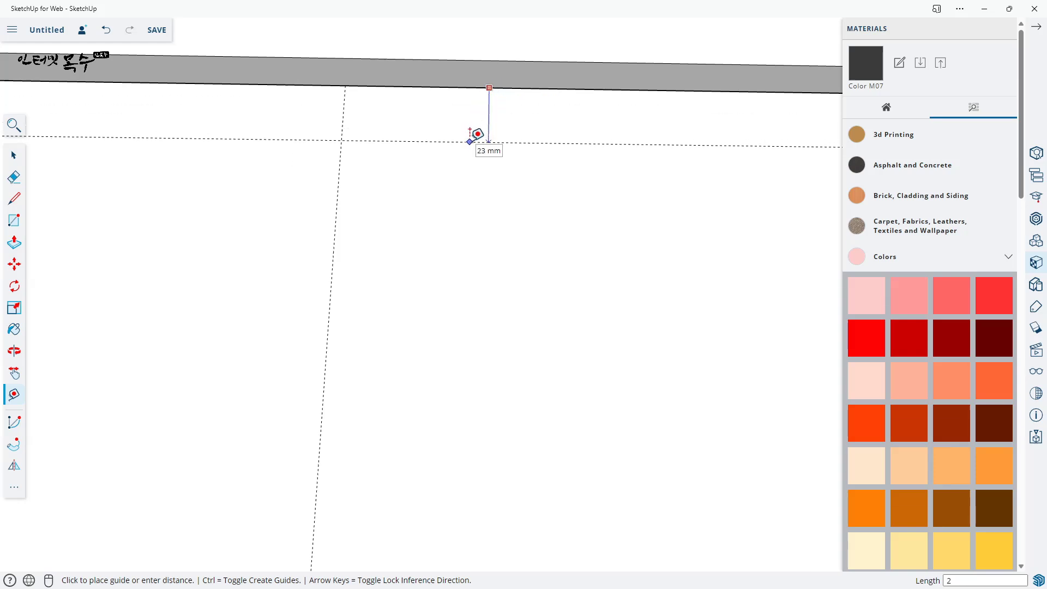
{"action": "type", "text": "0"}
{"action": "key", "text": "Return"}
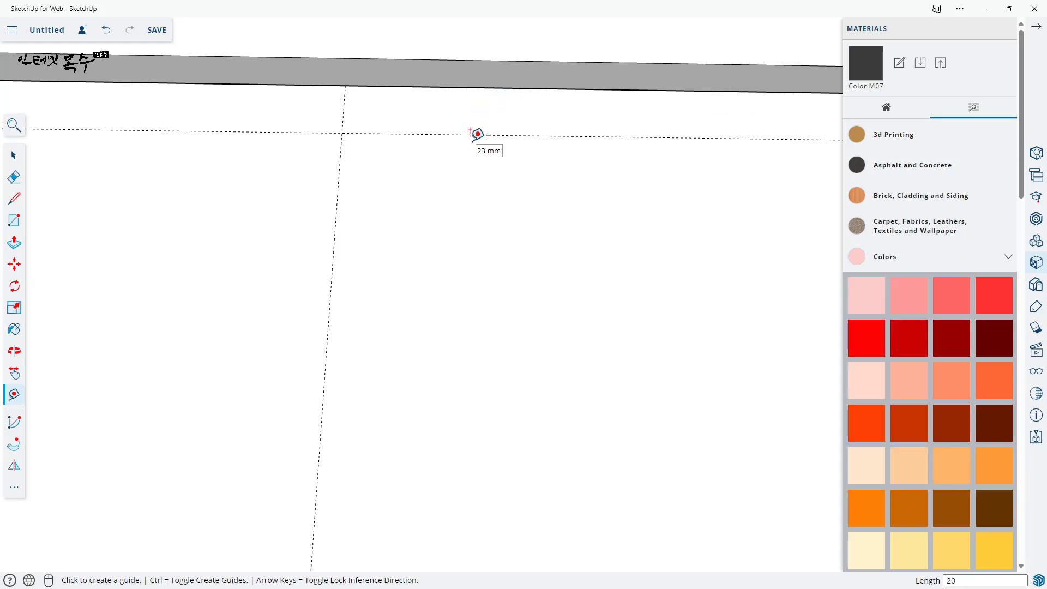
{"action": "left_click", "coordinate": [367, 133]}
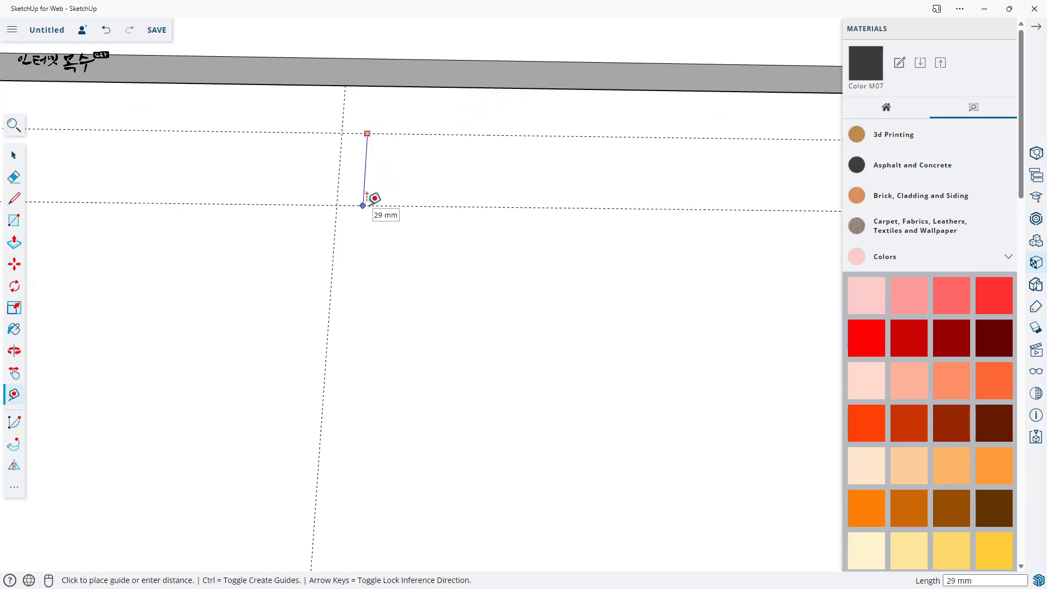
{"action": "key", "text": "Return"}
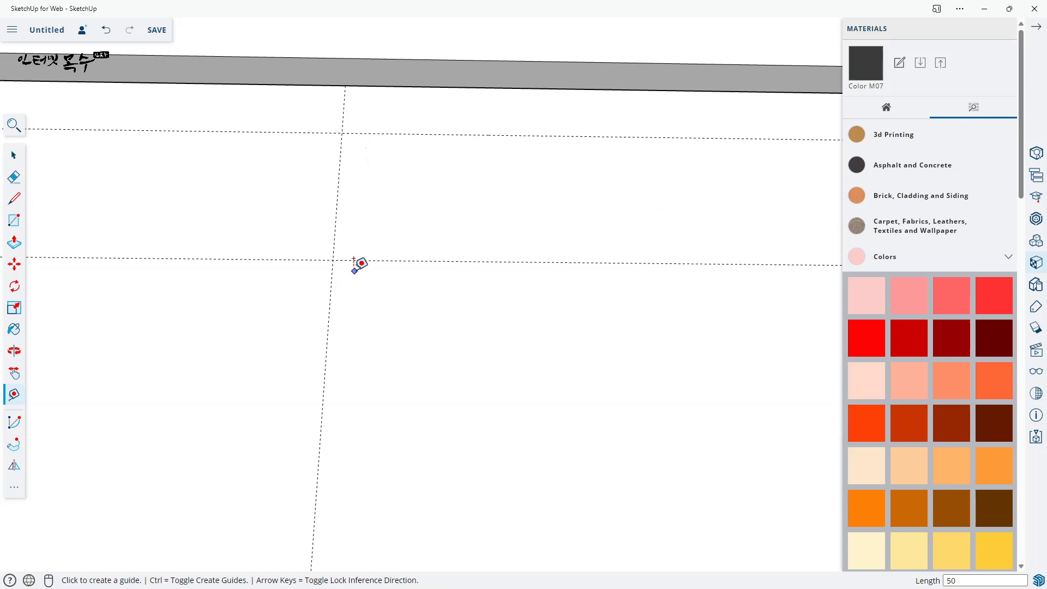
- Draw a 50 mm radius circle centred where the lower horizontal guide crosses the vertical guide, reaching the upper guide
{"action": "key", "text": "c"}
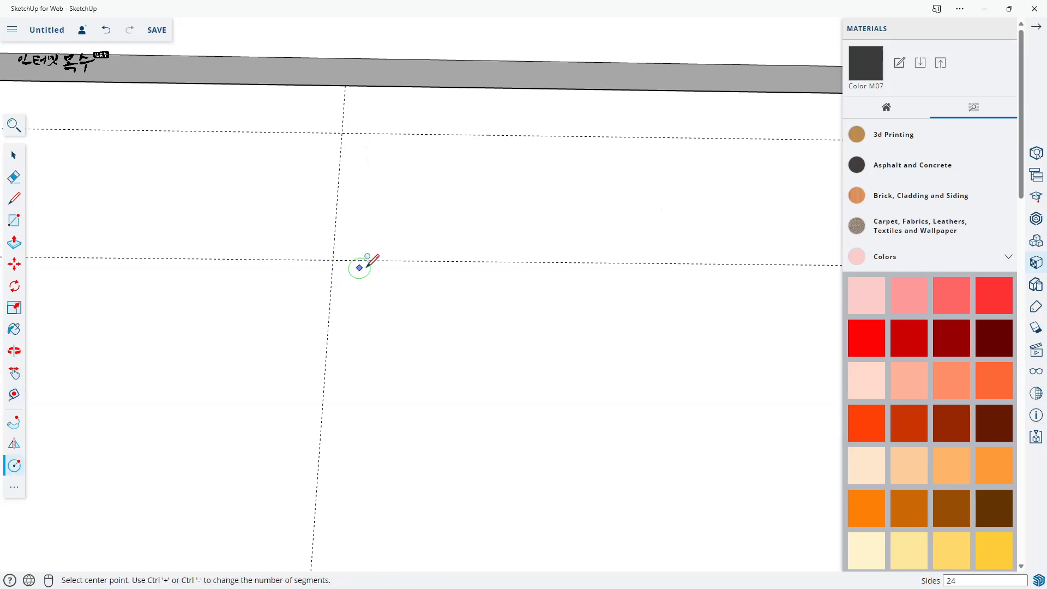
{"action": "left_click", "coordinate": [333, 259]}
{"action": "left_click", "coordinate": [343, 133]}
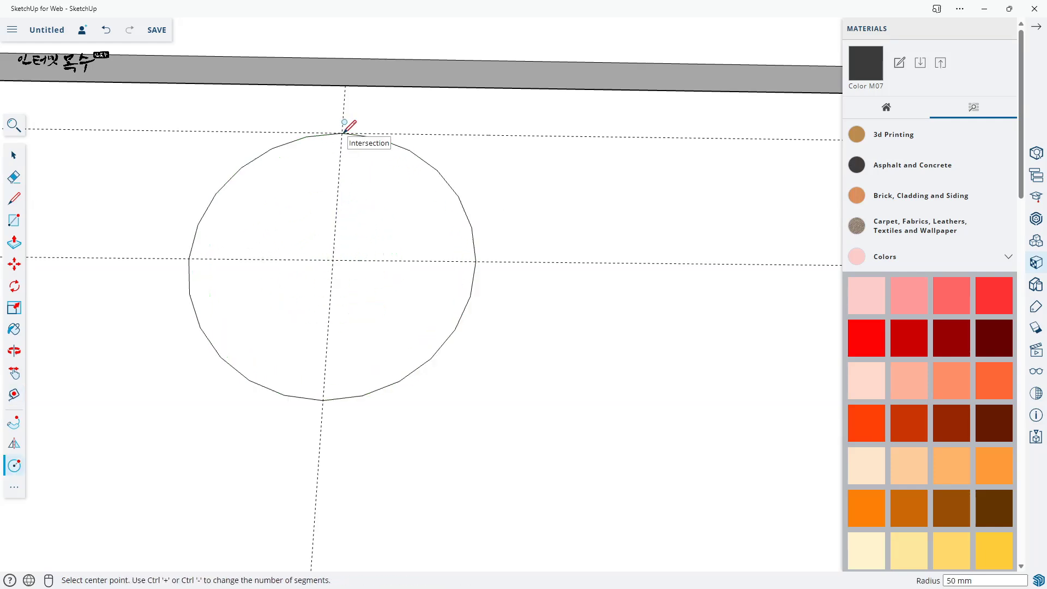
- Push the circle 5 mm through the back panel to cut a round hole
{"action": "middle_click_drag", "start_coordinate": [575, 277], "coordinate": [402, 316]}
{"action": "key", "text": "p"}
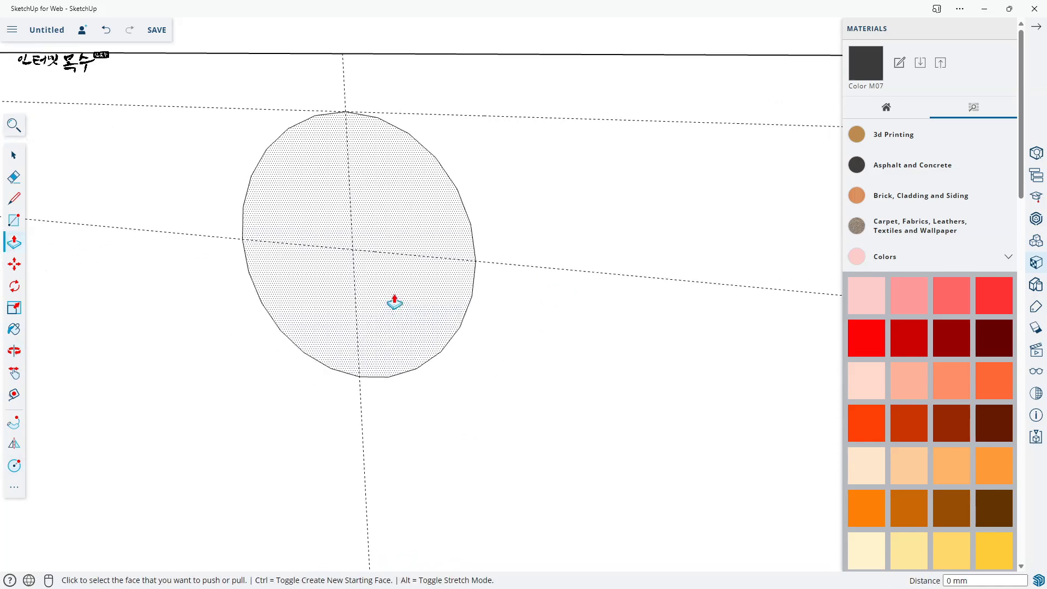
{"action": "left_click", "coordinate": [396, 310]}
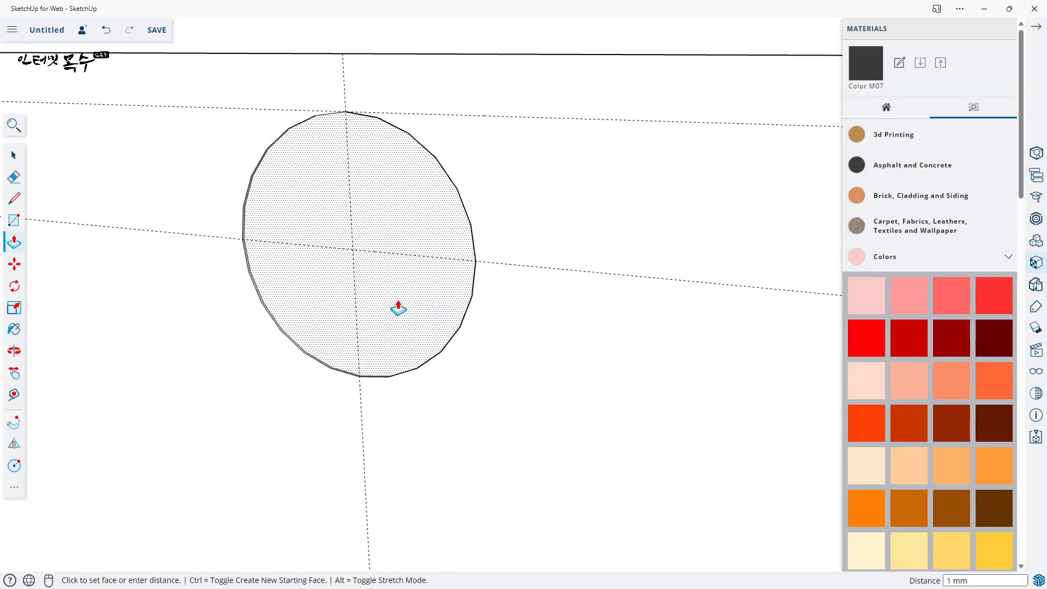
{"action": "left_click", "coordinate": [508, 245]}
{"action": "type", "text": "5"}
{"action": "key", "text": "Return"}
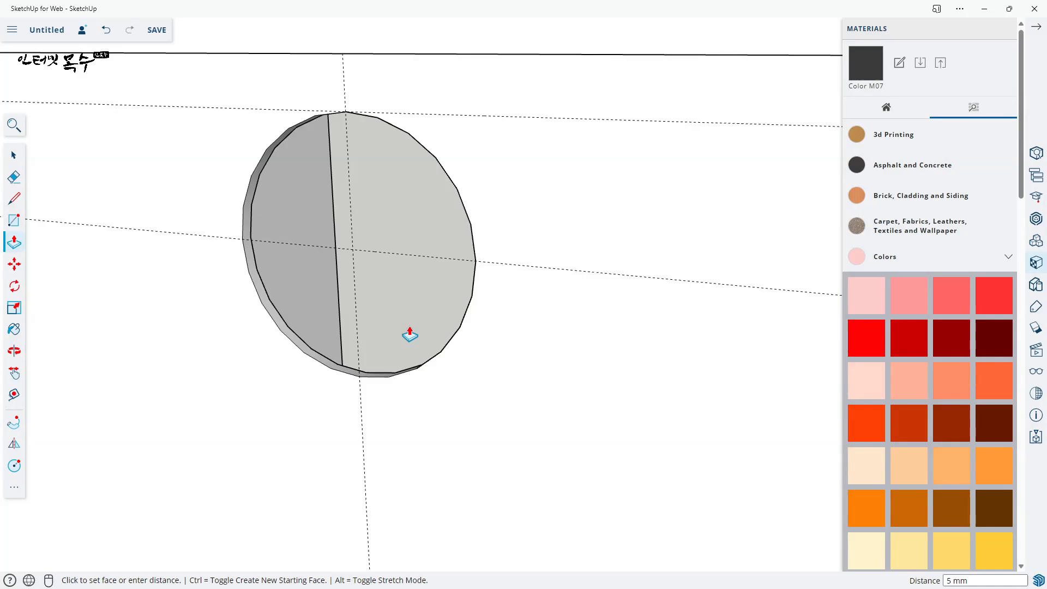
- Select the back panel with its round hole and make it a group
{"action": "key", "text": "space"}
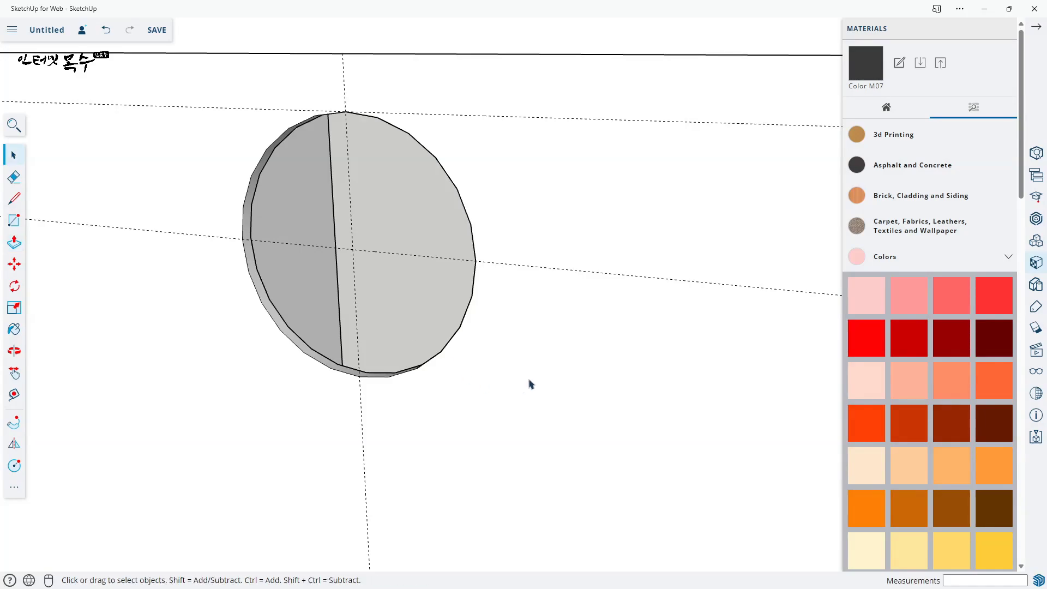
{"action": "double_click", "coordinate": [533, 388]}
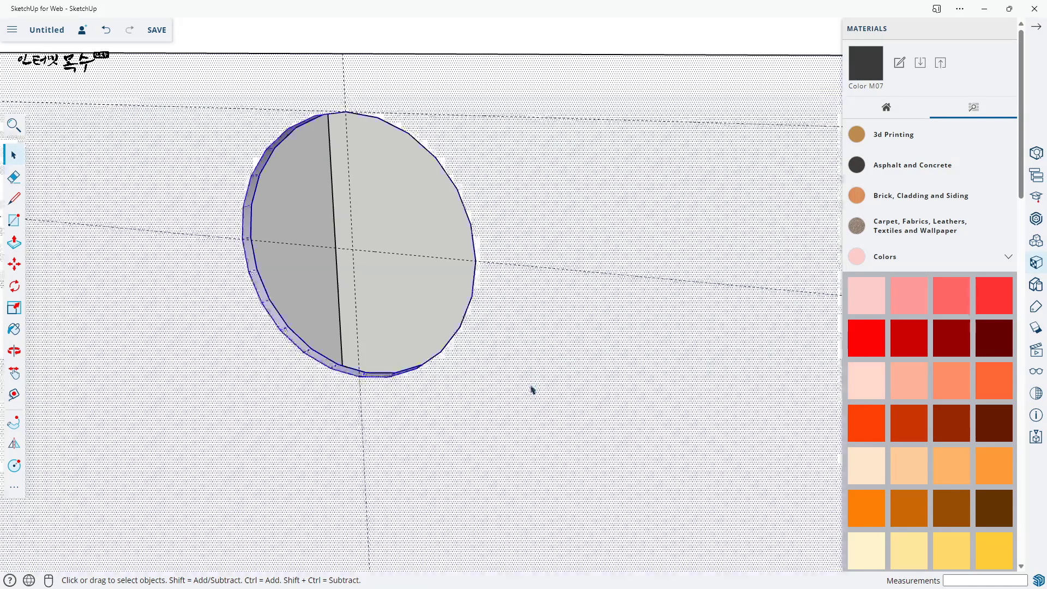
{"action": "right_click", "coordinate": [533, 389]}
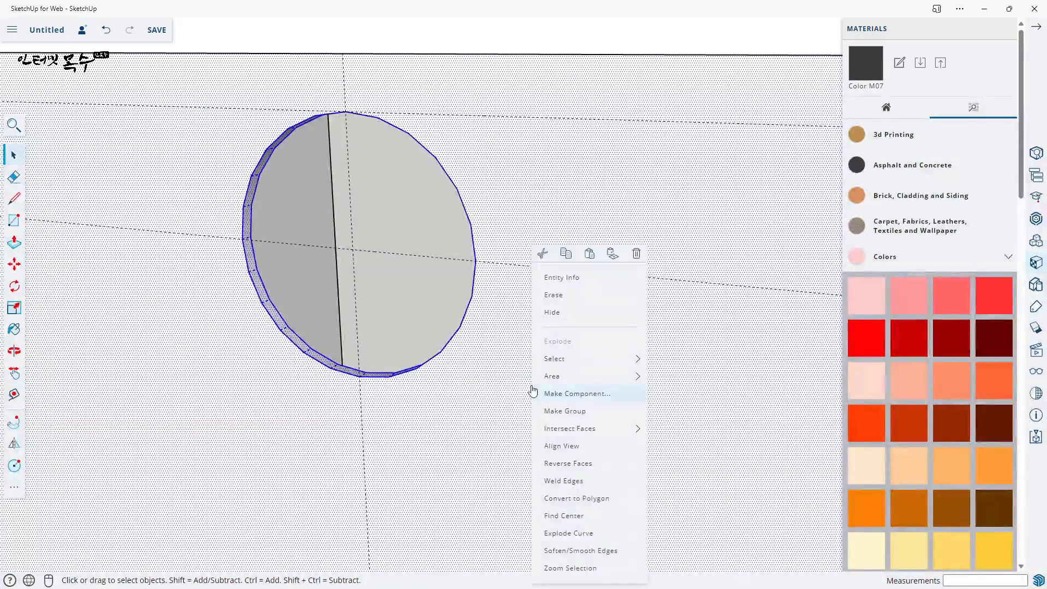
{"action": "left_click", "coordinate": [572, 411]}
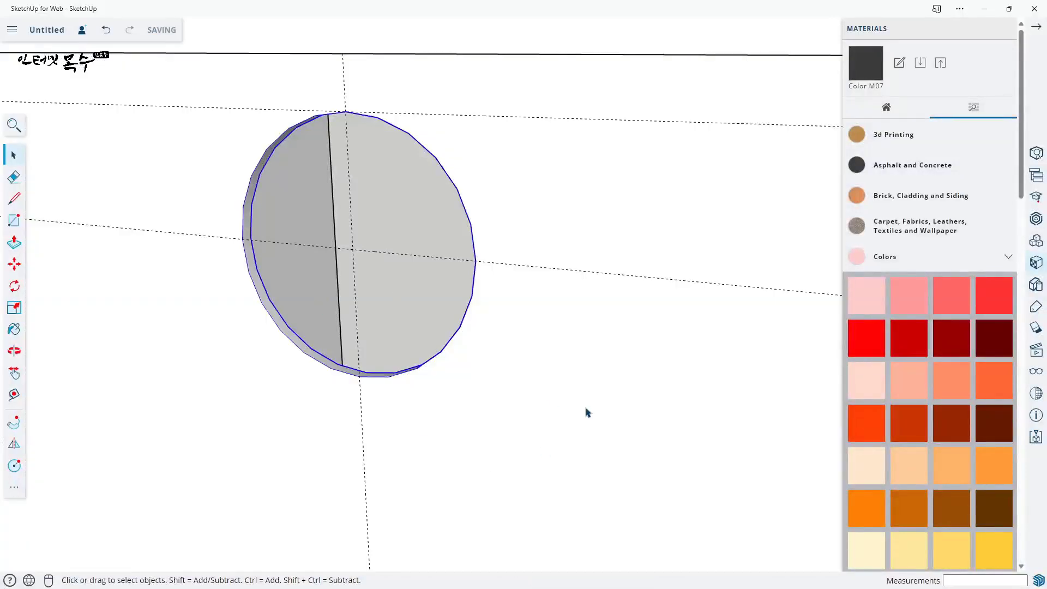
- Delete the construction guides around the round hole, and open the top panel's group for editing with its geometry selected
{"action": "scroll", "coordinate": [627, 365], "scroll_direction": "down", "scroll_amount": 5}
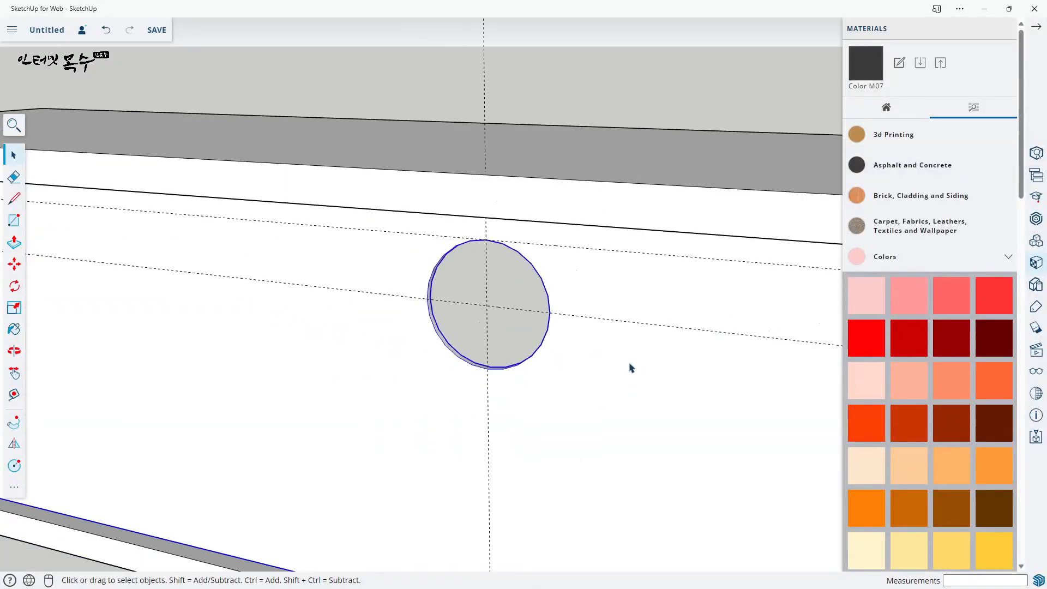
{"action": "key", "text": "o"}
{"action": "left_click_drag", "start_coordinate": [647, 400], "coordinate": [544, 363]}
{"action": "key", "text": "space"}
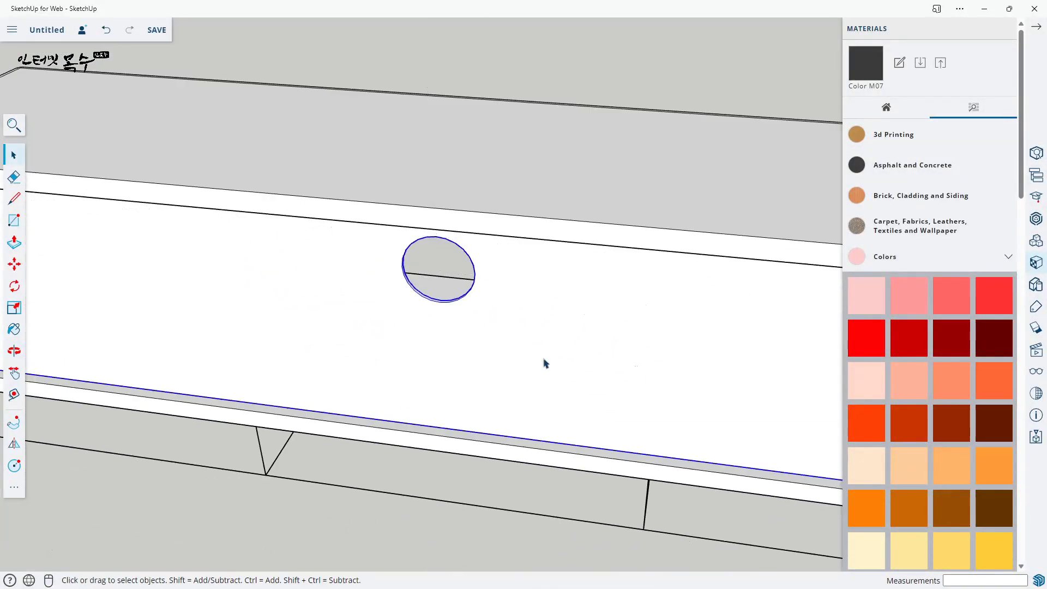
{"action": "scroll", "coordinate": [495, 327], "scroll_direction": "down", "scroll_amount": 5}
{"action": "middle_click_drag", "start_coordinate": [572, 338], "coordinate": [596, 327]}
{"action": "scroll", "coordinate": [403, 247], "scroll_direction": "up", "scroll_amount": 4}
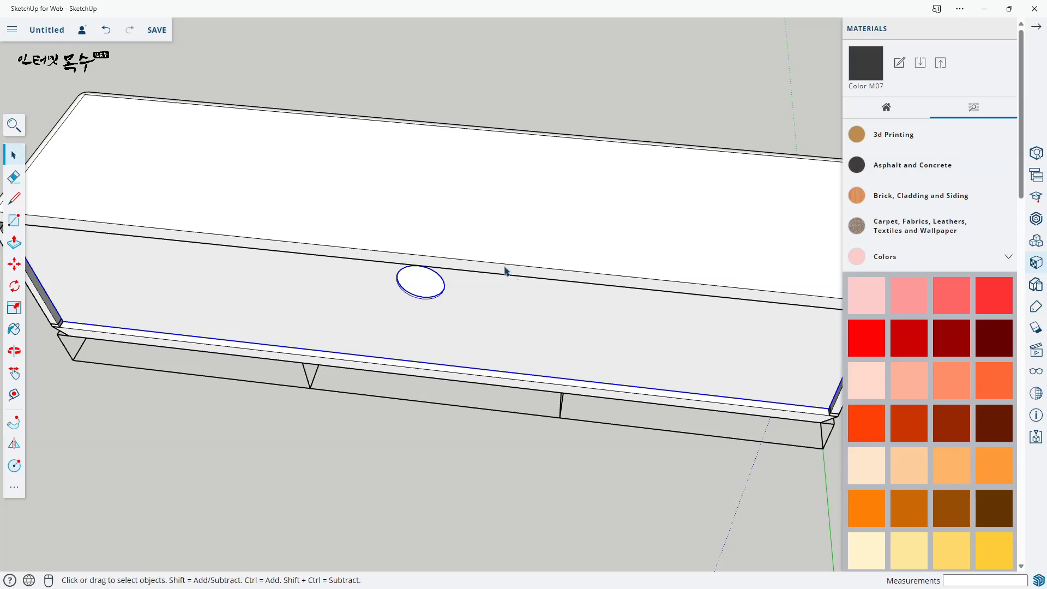
{"action": "scroll", "coordinate": [505, 267], "scroll_direction": "down", "scroll_amount": 3}
{"action": "triple_click", "coordinate": [455, 226]}
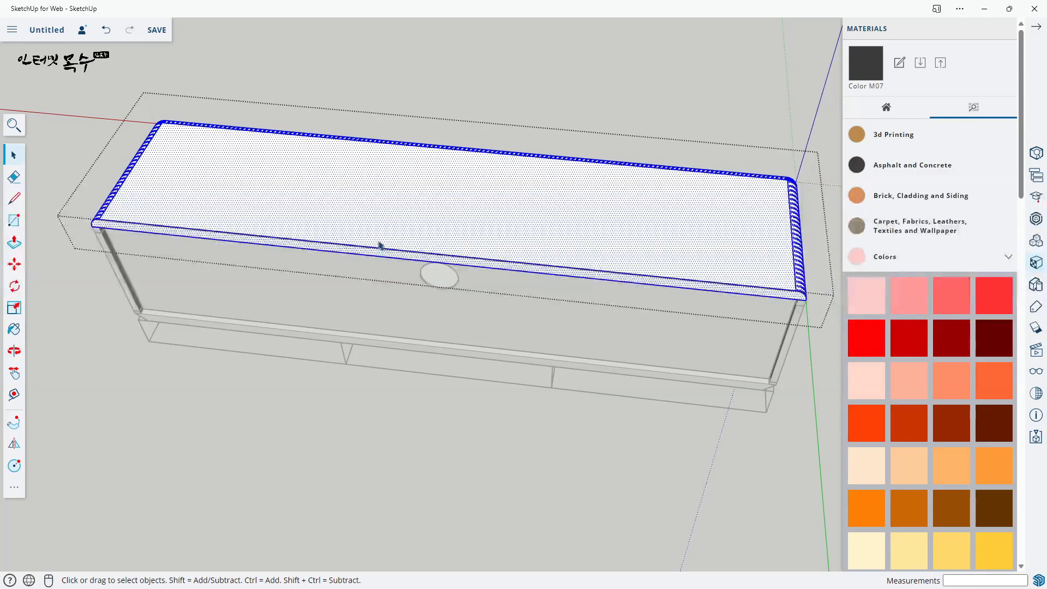
- Place a guide across the middle of the top panel's length and another 10 mm inside its rear edge
{"action": "key", "text": "t"}
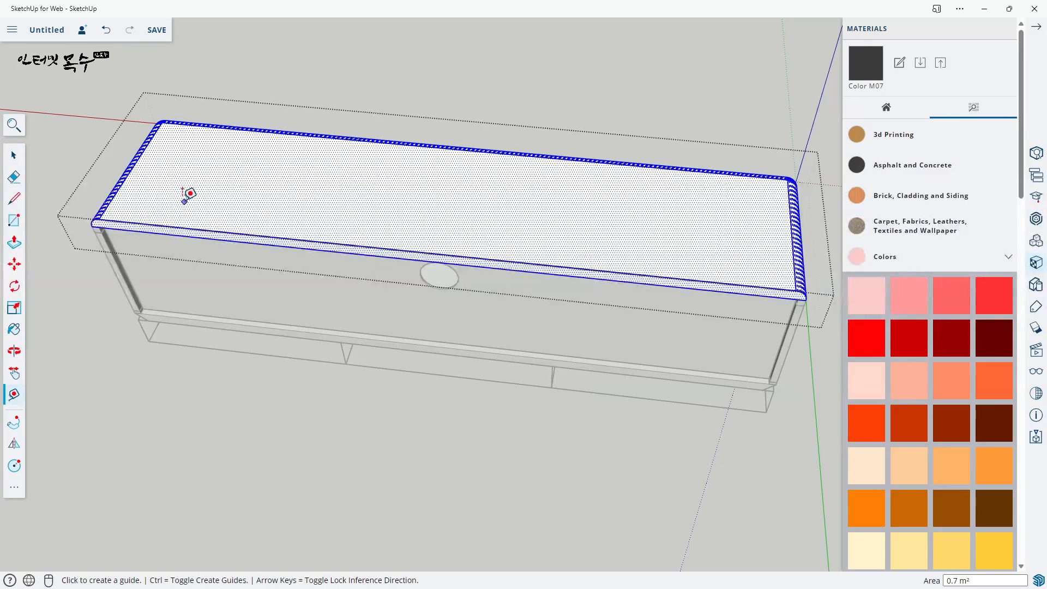
{"action": "left_click", "coordinate": [123, 183]}
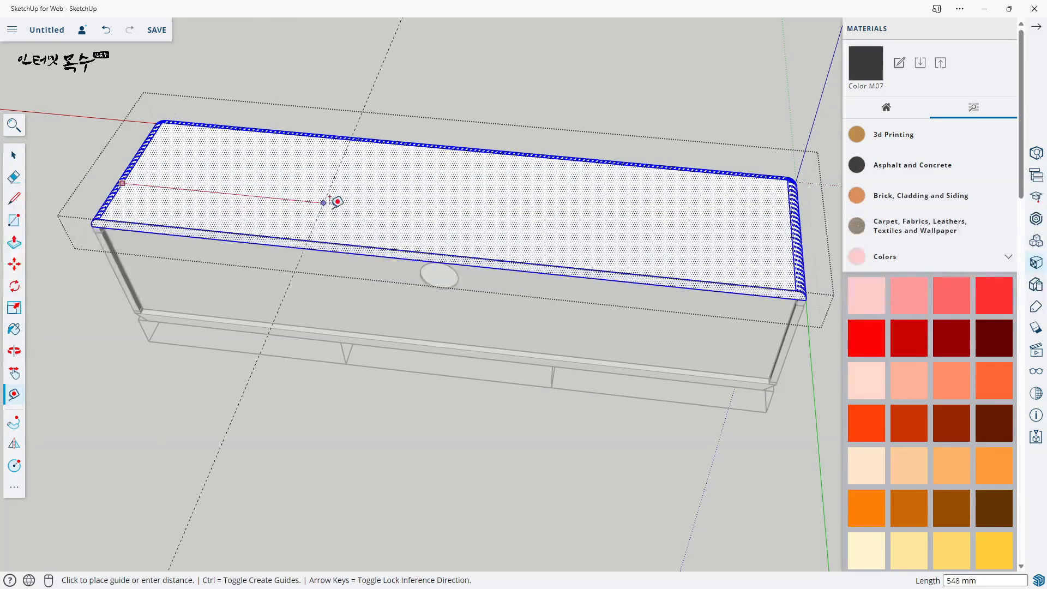
{"action": "left_click", "coordinate": [439, 246]}
{"action": "scroll", "coordinate": [485, 240], "scroll_direction": "up", "scroll_amount": 3}
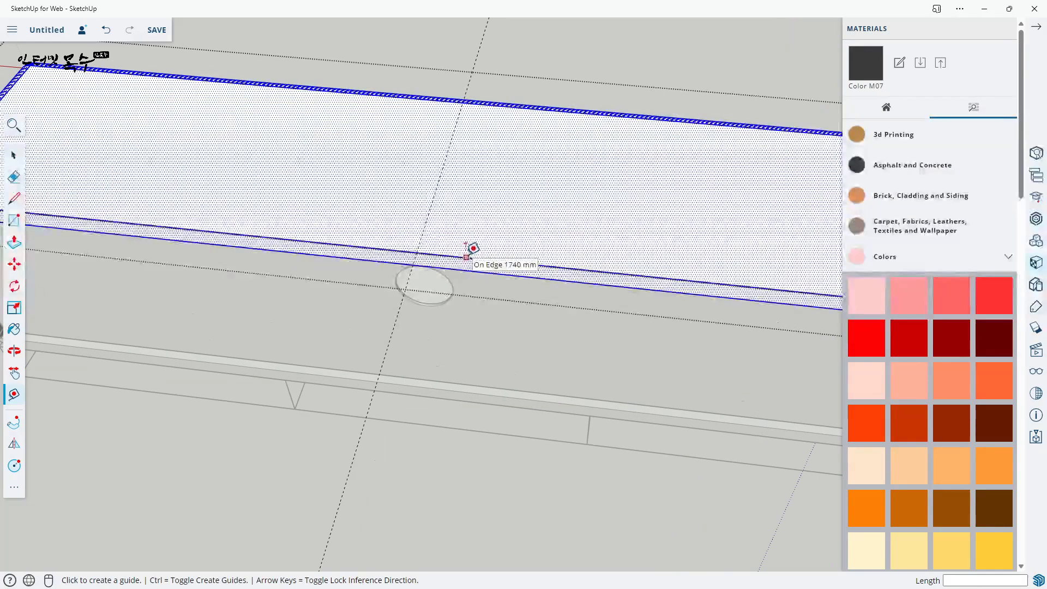
{"action": "left_click", "coordinate": [466, 256]}
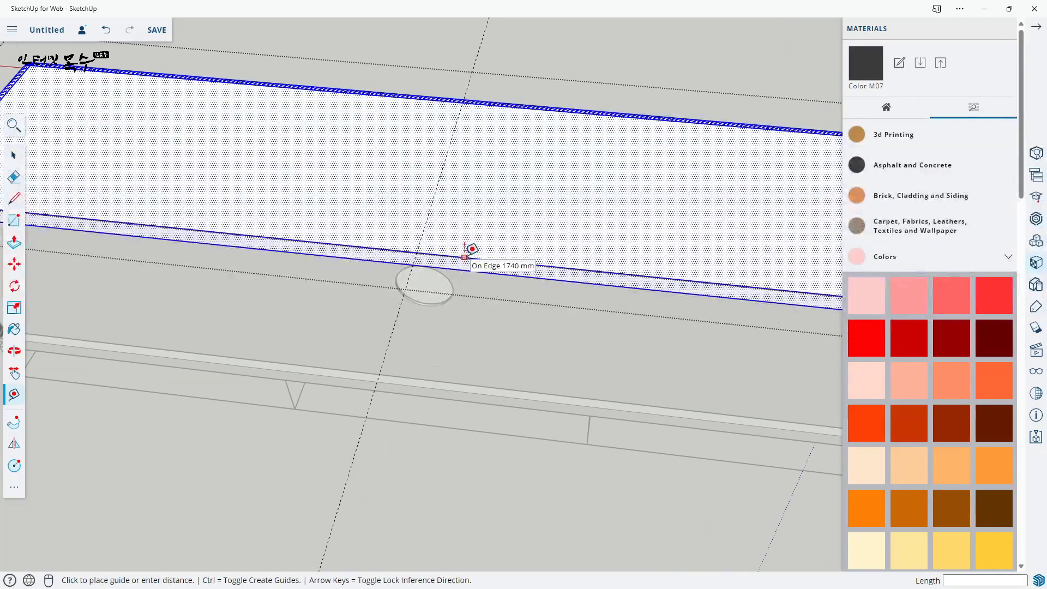
{"action": "left_click", "coordinate": [485, 206]}
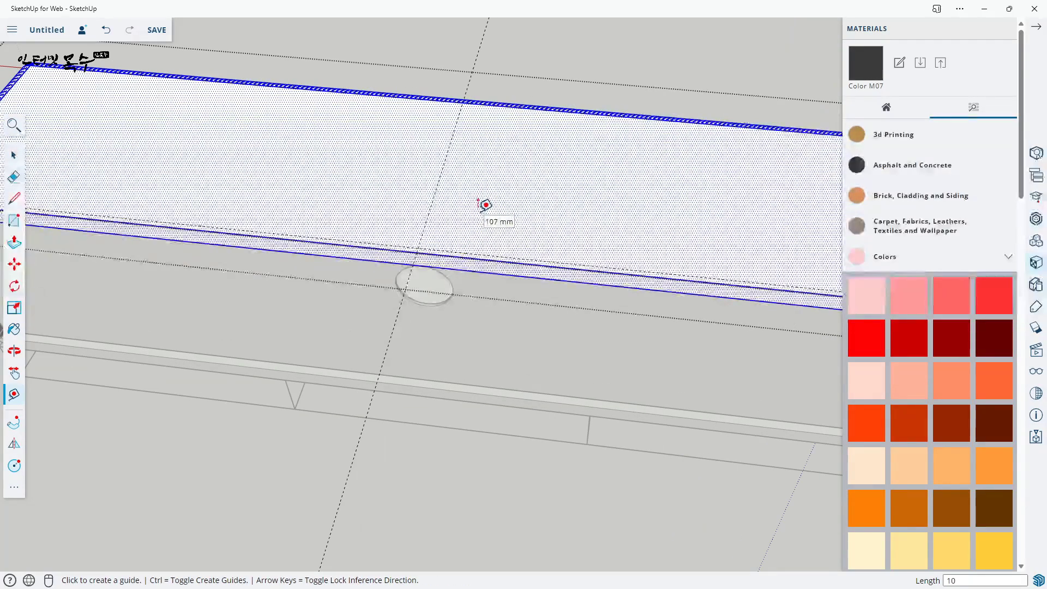
- Place guides across the top panel 150 mm to either side of the centre guide
{"action": "left_click", "coordinate": [432, 202]}
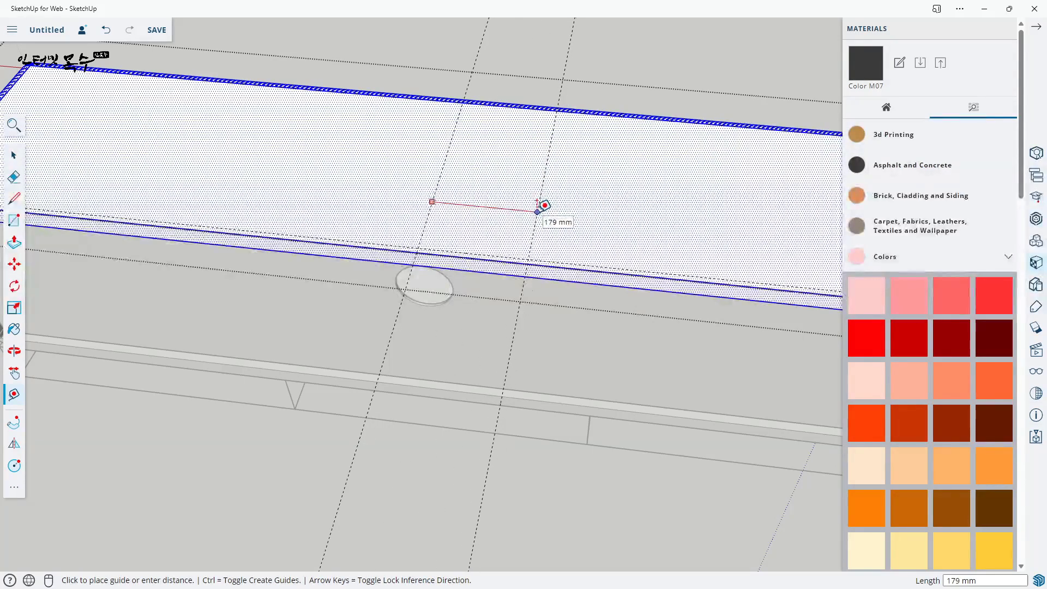
{"action": "type", "text": "150"}
{"action": "key", "text": "Return"}
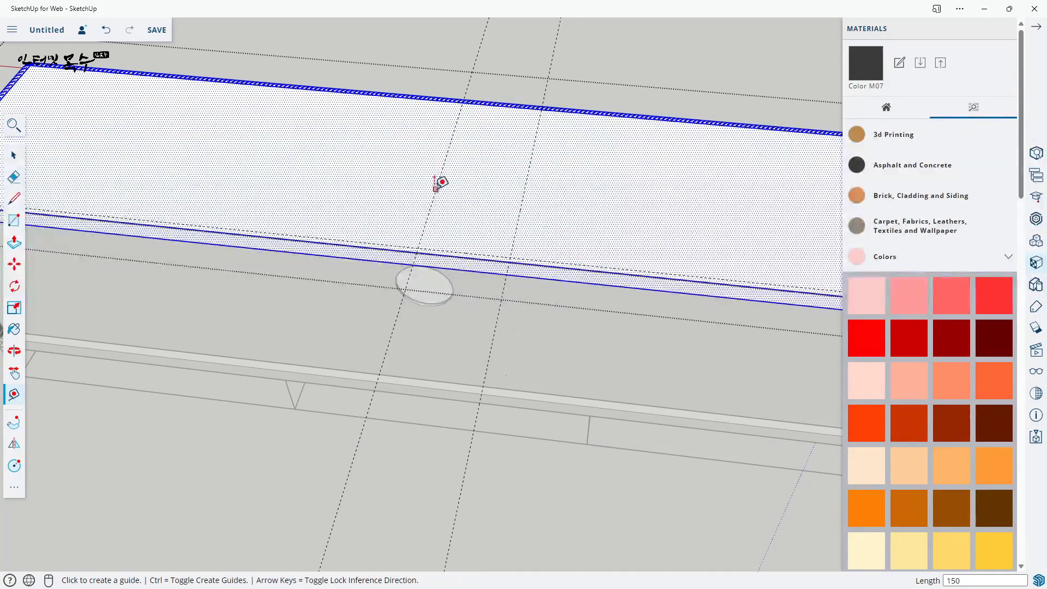
{"action": "left_click", "coordinate": [435, 190]}
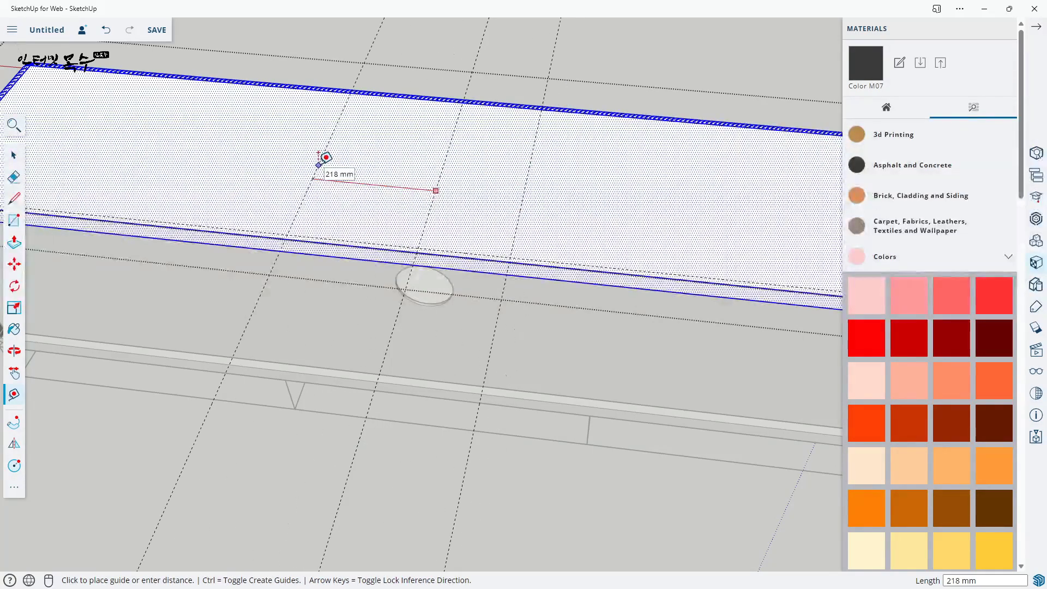
{"action": "type", "text": "150"}
{"action": "key", "text": "Return"}
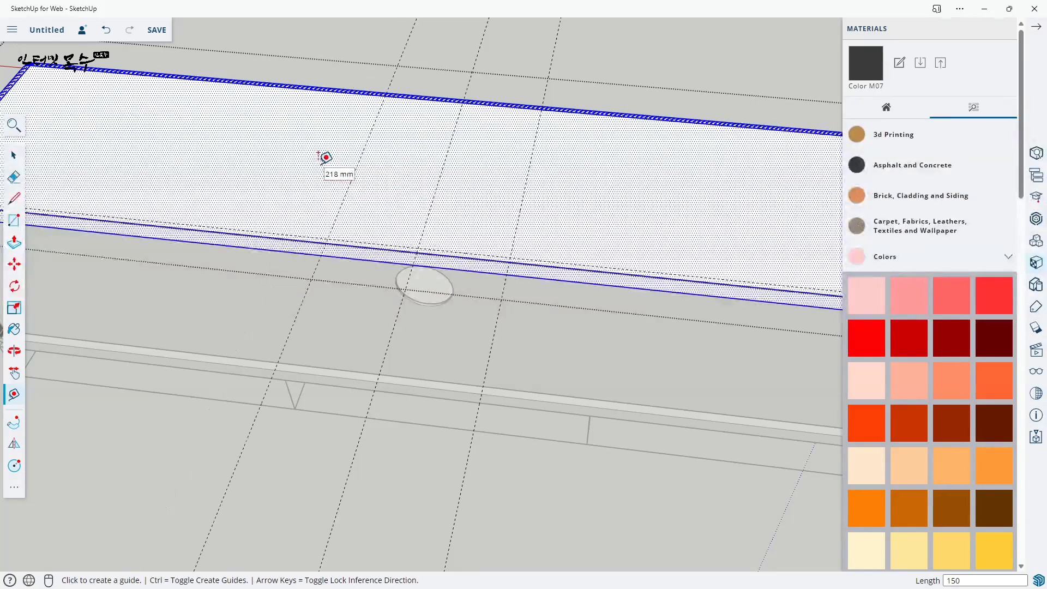
- Place a guide 10 mm inward, toward the centre, from each of the two outer cross guides
{"action": "scroll", "coordinate": [368, 233], "scroll_direction": "up", "scroll_amount": 2}
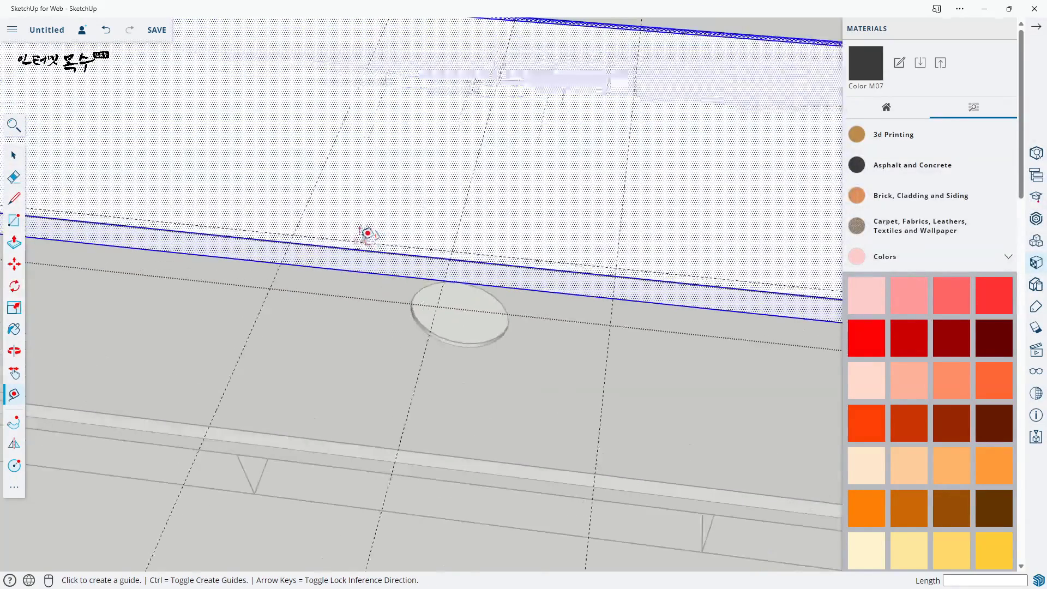
{"action": "left_click", "coordinate": [316, 183]}
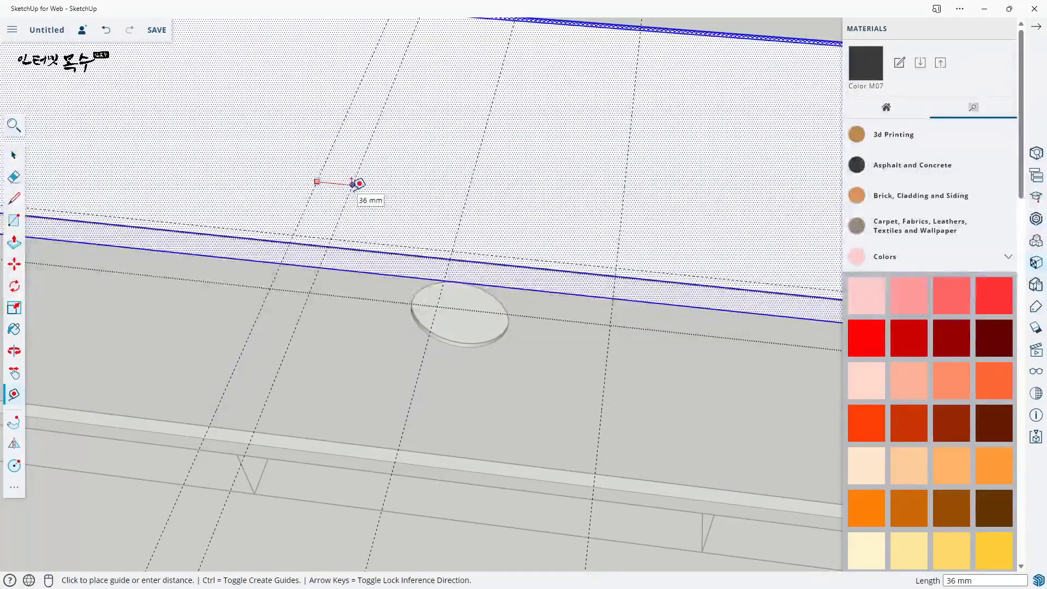
{"action": "left_click", "coordinate": [359, 184]}
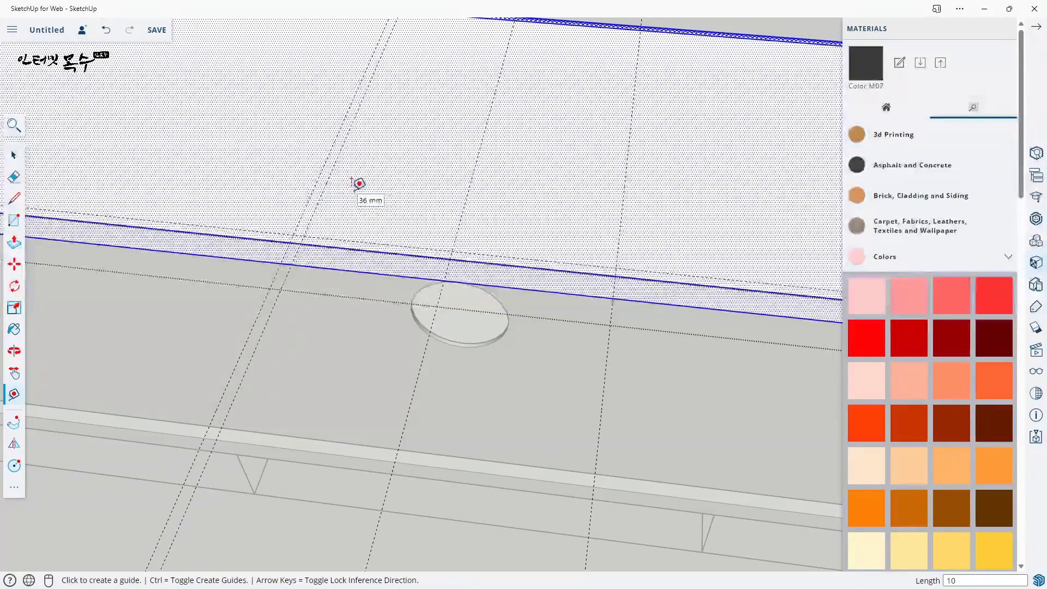
{"action": "left_click", "coordinate": [622, 206]}
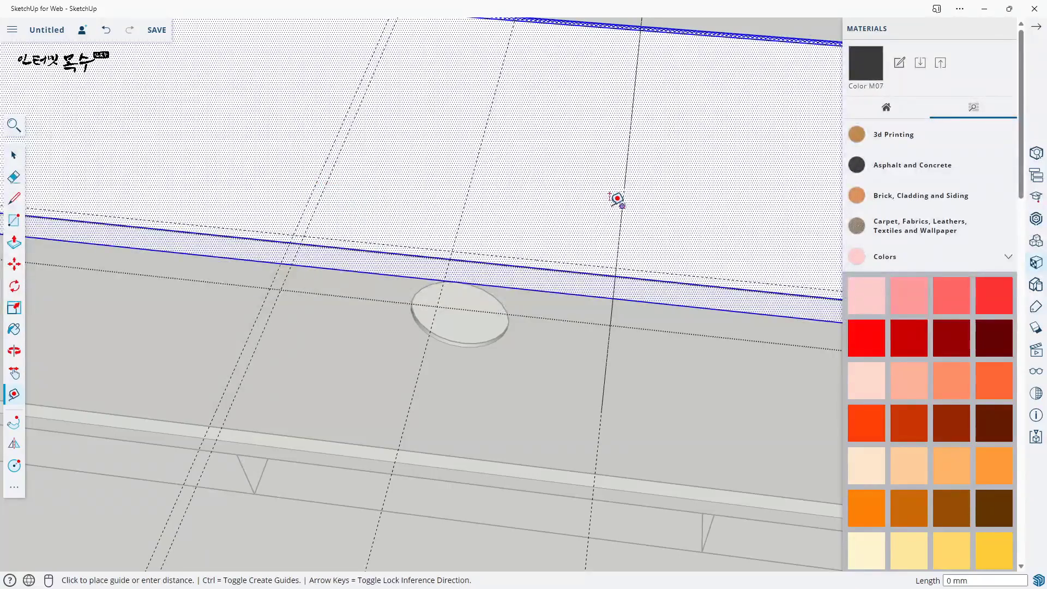
{"action": "left_click", "coordinate": [579, 197]}
- Draw the outline of a 10 mm deep notch with angled ends along the top panel's rear edge, following the guide intersections
{"action": "scroll", "coordinate": [333, 240], "scroll_direction": "up", "scroll_amount": 3}
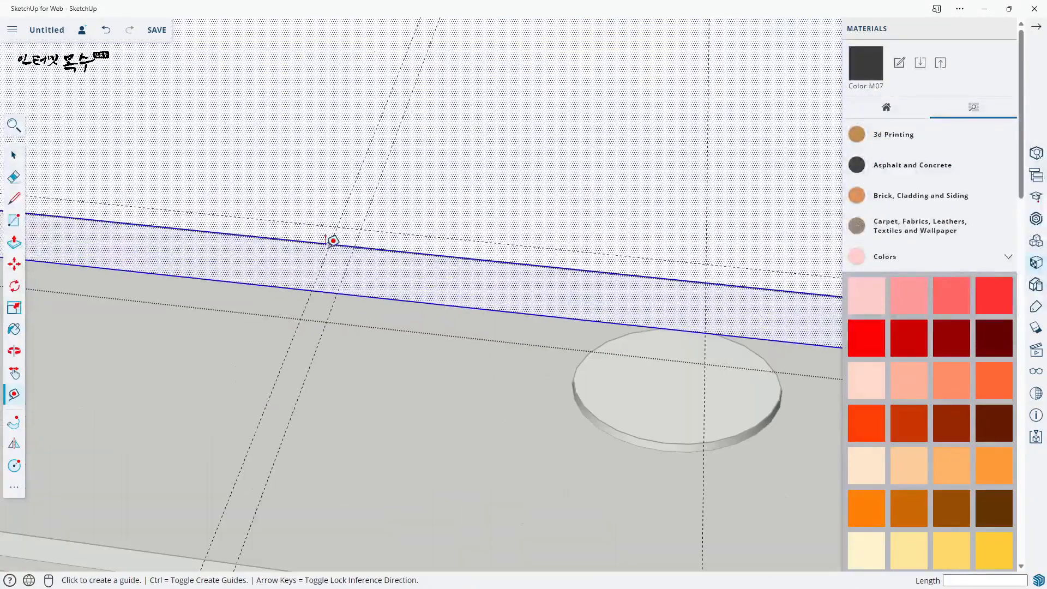
{"action": "key", "text": "l"}
{"action": "scroll", "coordinate": [334, 240], "scroll_direction": "up", "scroll_amount": 2}
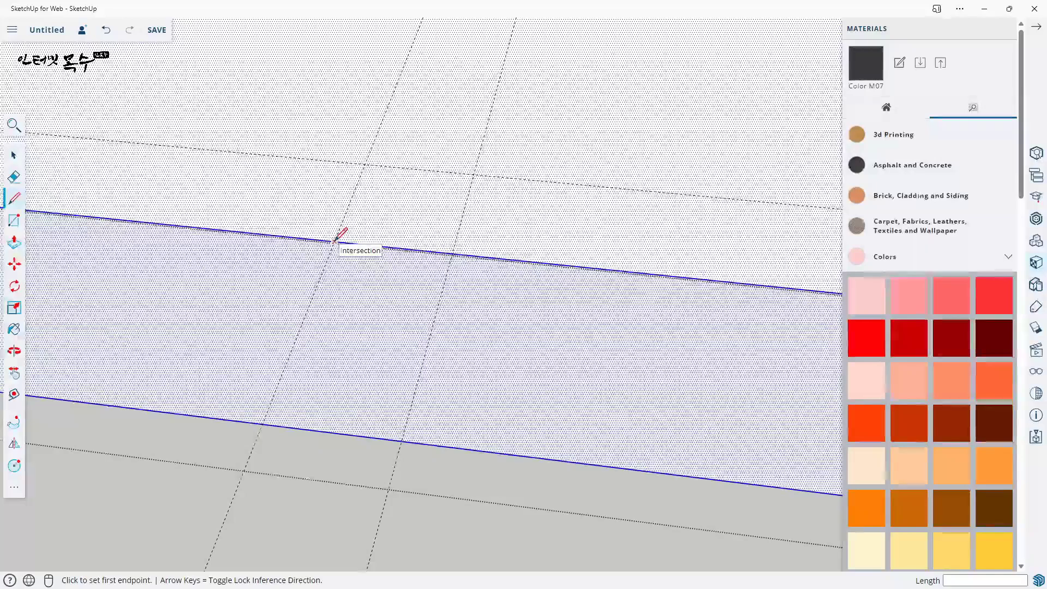
{"action": "left_click", "coordinate": [334, 240]}
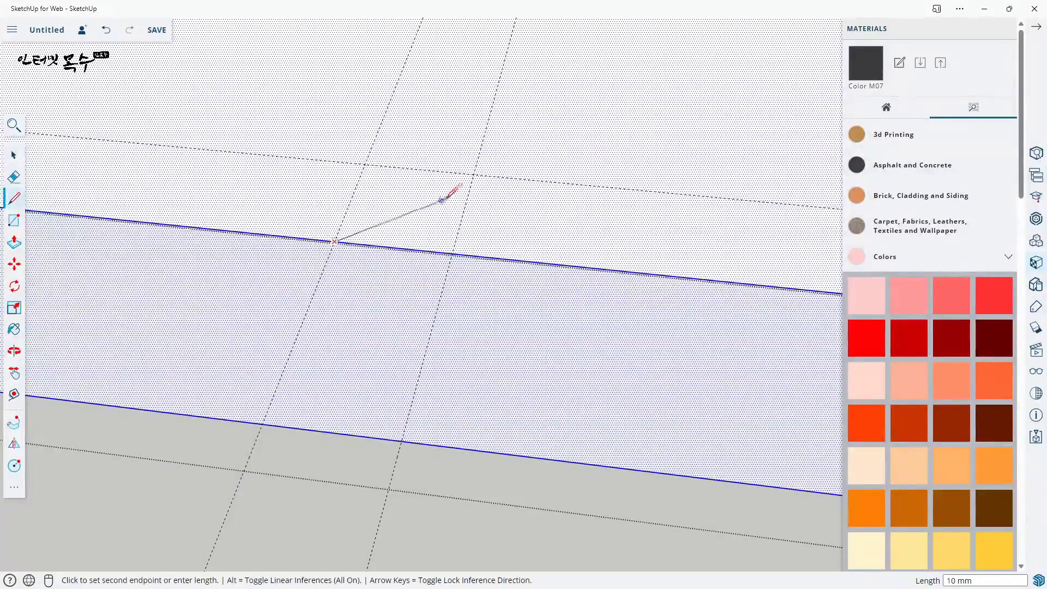
{"action": "left_click", "coordinate": [473, 174]}
{"action": "mouse_move", "coordinate": [564, 214]}
{"action": "middle_mouse_down"}
{"action": "mouse_move", "coordinate": [686, 236]}
{"action": "mouse_move", "coordinate": [686, 274]}
{"action": "mouse_move", "coordinate": [461, 295]}
{"action": "mouse_move", "coordinate": [536, 324]}
{"action": "mouse_move", "coordinate": [596, 285]}
{"action": "middle_mouse_up"}
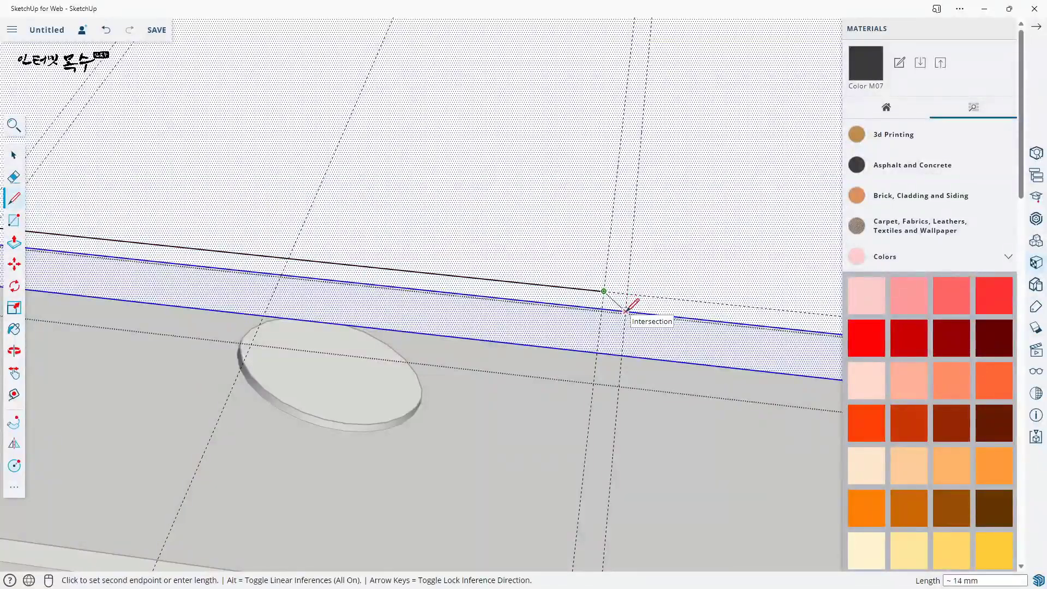
{"action": "middle_click_drag", "start_coordinate": [631, 304], "coordinate": [472, 231]}
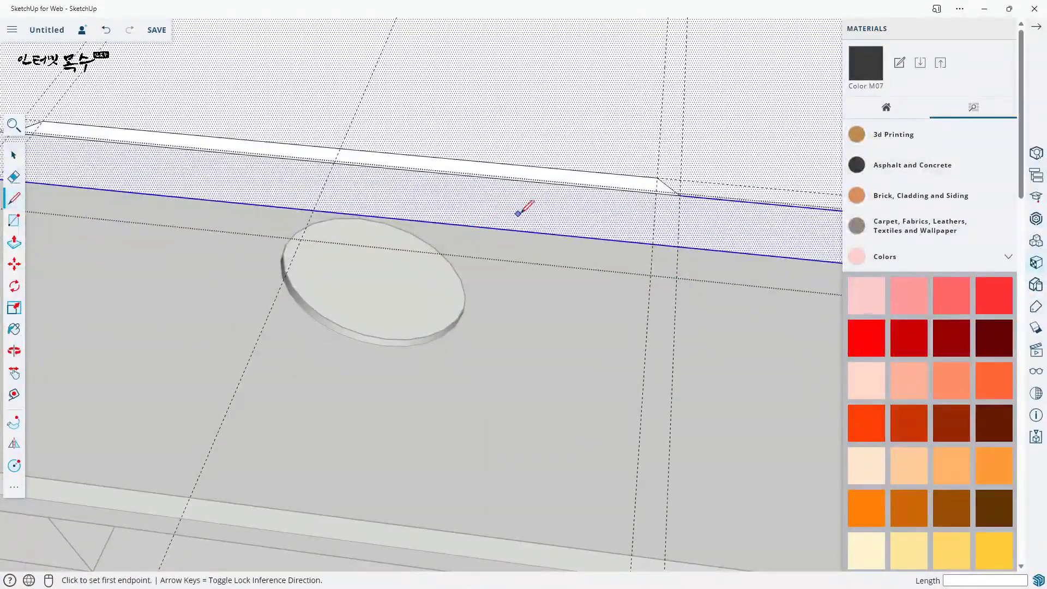
- Push the notch face 30 mm down through the top panel's full thickness to cut the rear cable notch
{"action": "key", "text": "space"}
{"action": "left_click", "coordinate": [558, 181]}
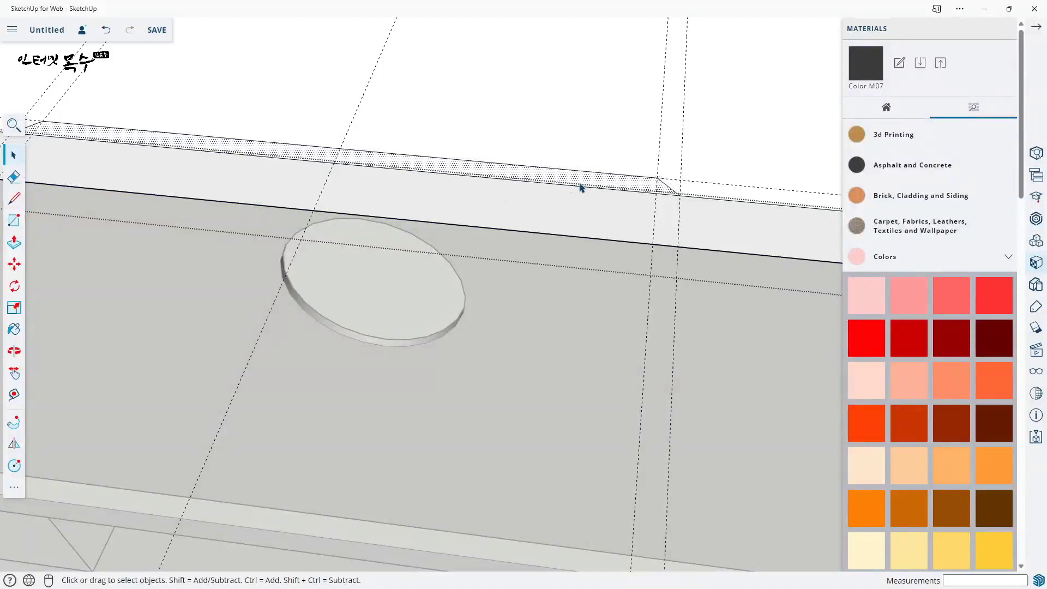
{"action": "key", "text": "p"}
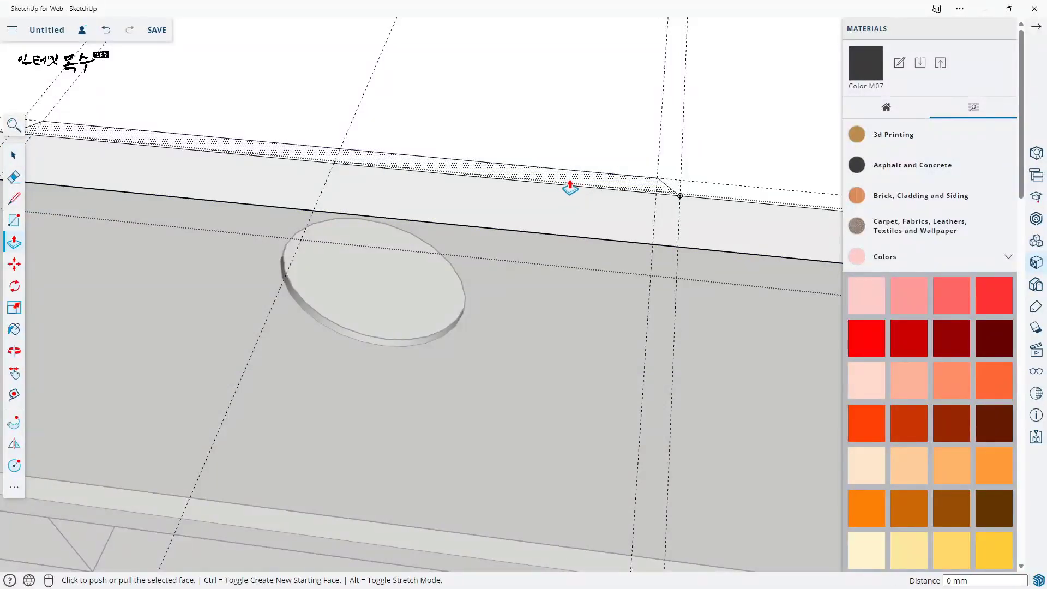
{"action": "left_click", "coordinate": [575, 186]}
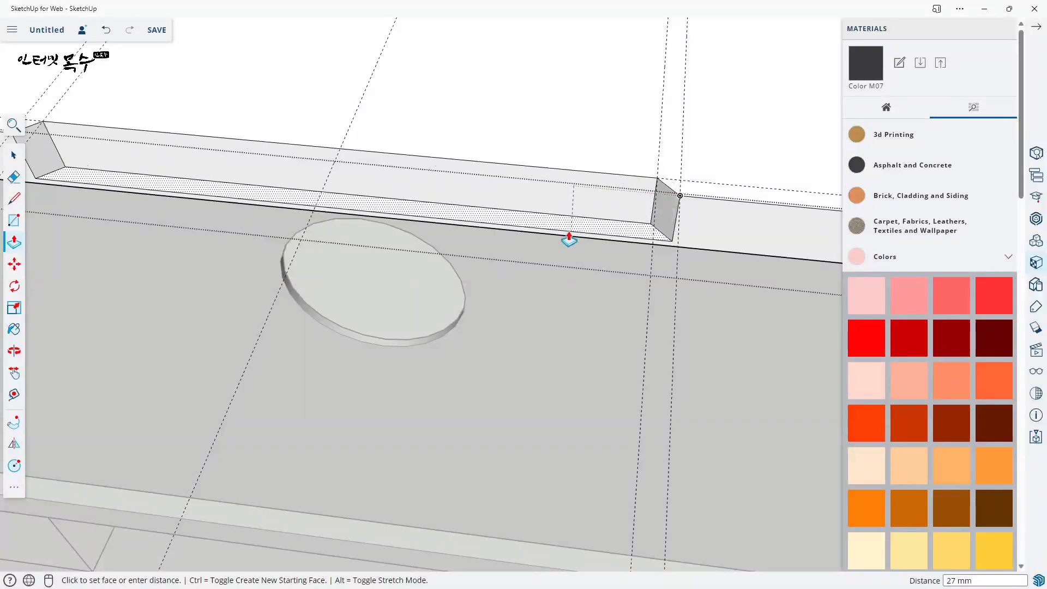
{"action": "left_click", "coordinate": [569, 243]}
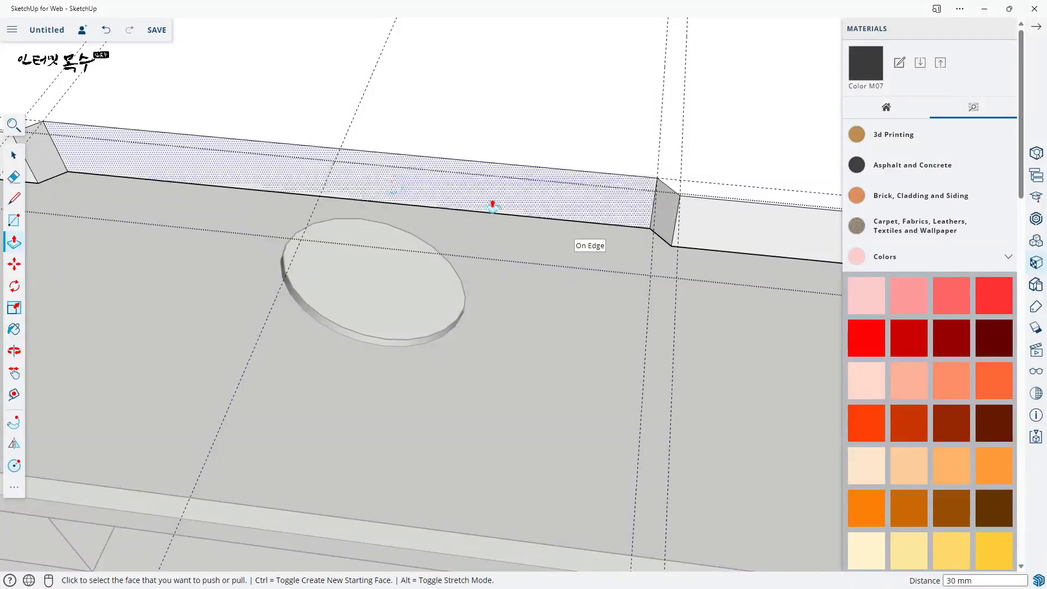
- Remove the construction guides and check the cabinet's rear notch and round back-panel hole
{"action": "key", "text": "space"}
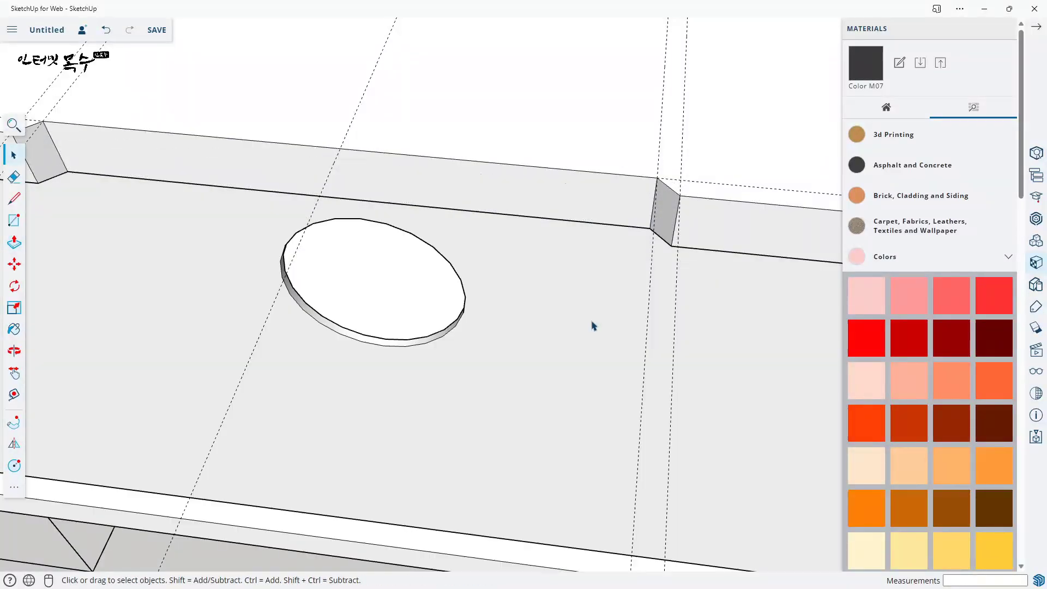
{"action": "scroll", "coordinate": [589, 327], "scroll_direction": "down", "scroll_amount": 5}
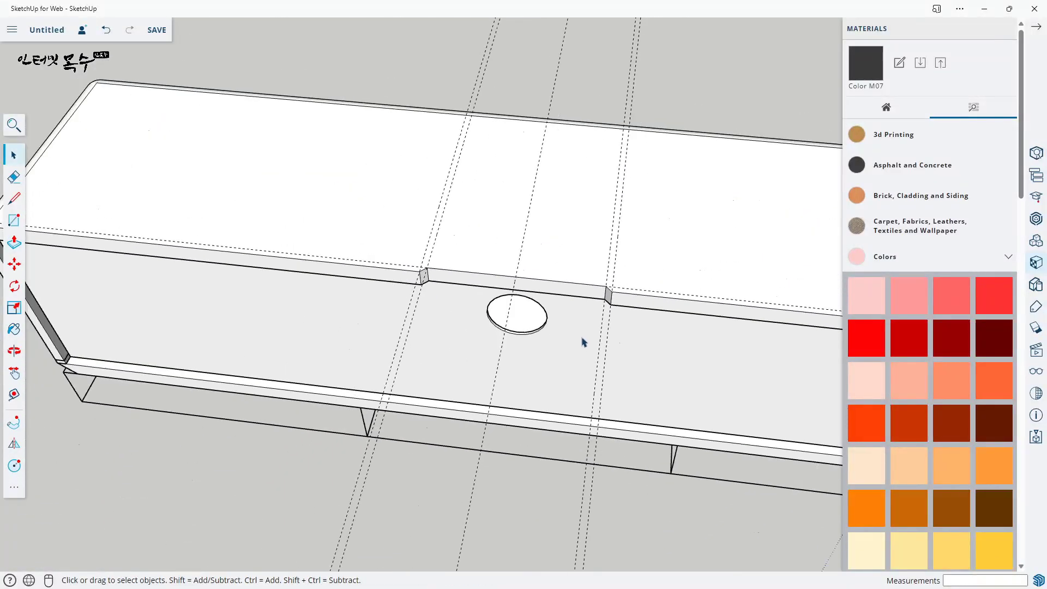
{"action": "scroll", "coordinate": [558, 337], "scroll_direction": "down", "scroll_amount": 3}
{"action": "middle_click_drag", "start_coordinate": [636, 374], "coordinate": [561, 350]}
{"action": "scroll", "coordinate": [410, 250], "scroll_direction": "up", "scroll_amount": 3}
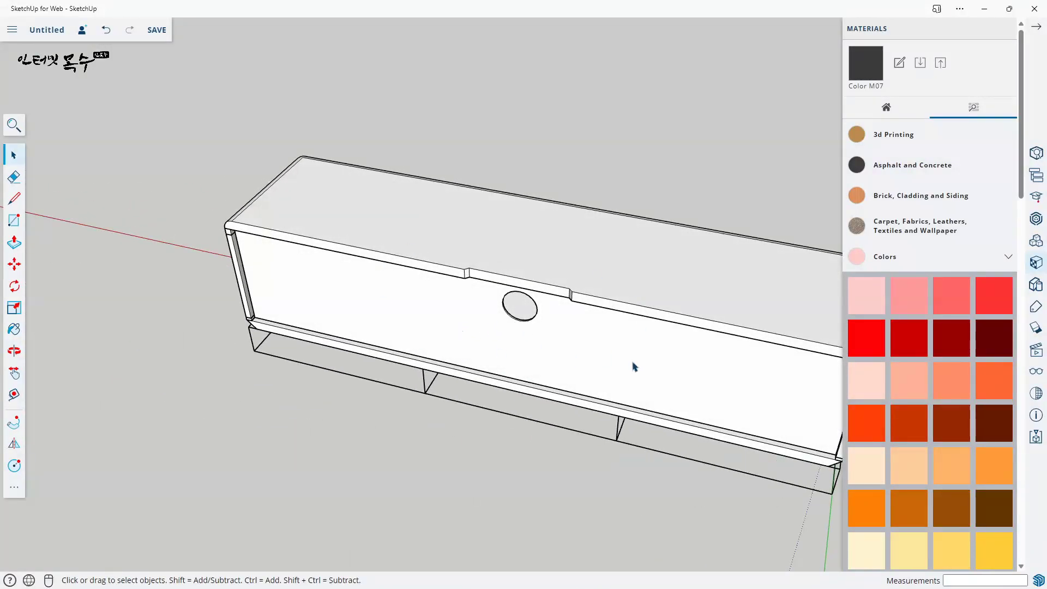
{"action": "middle_click_drag", "start_coordinate": [641, 358], "coordinate": [613, 336]}
{"action": "scroll", "coordinate": [217, 241], "scroll_direction": "up", "scroll_amount": 4}
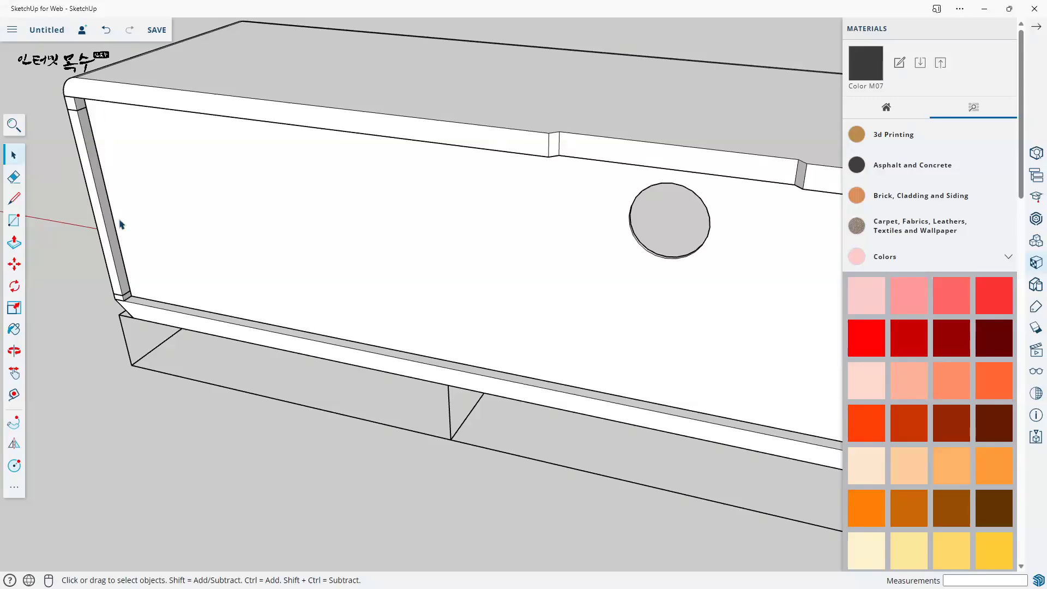
{"action": "scroll", "coordinate": [645, 330], "scroll_direction": "down", "scroll_amount": 5}
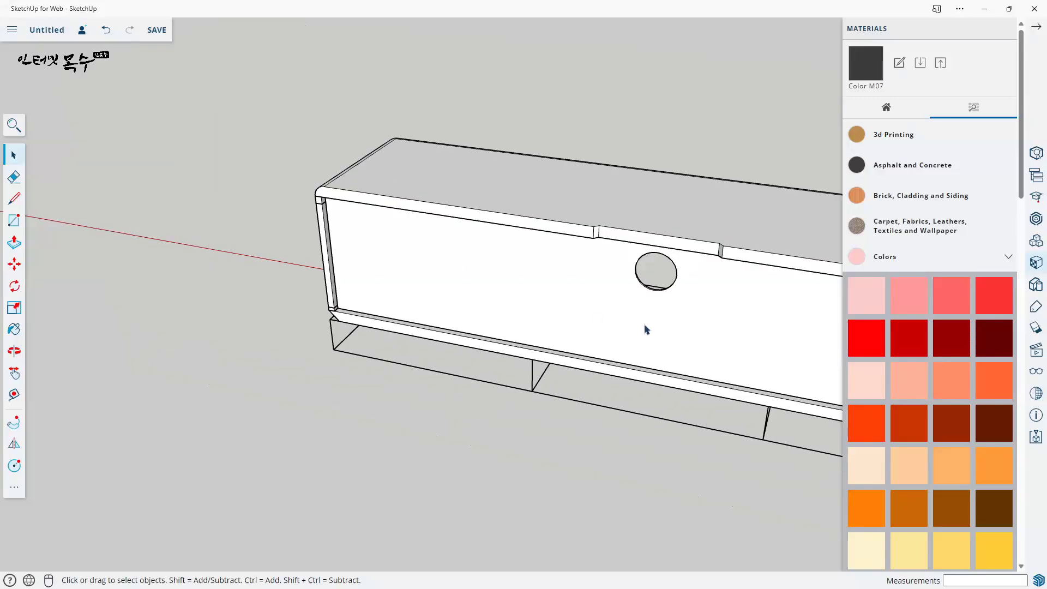
{"action": "middle_click_drag", "start_coordinate": [695, 334], "coordinate": [483, 296]}
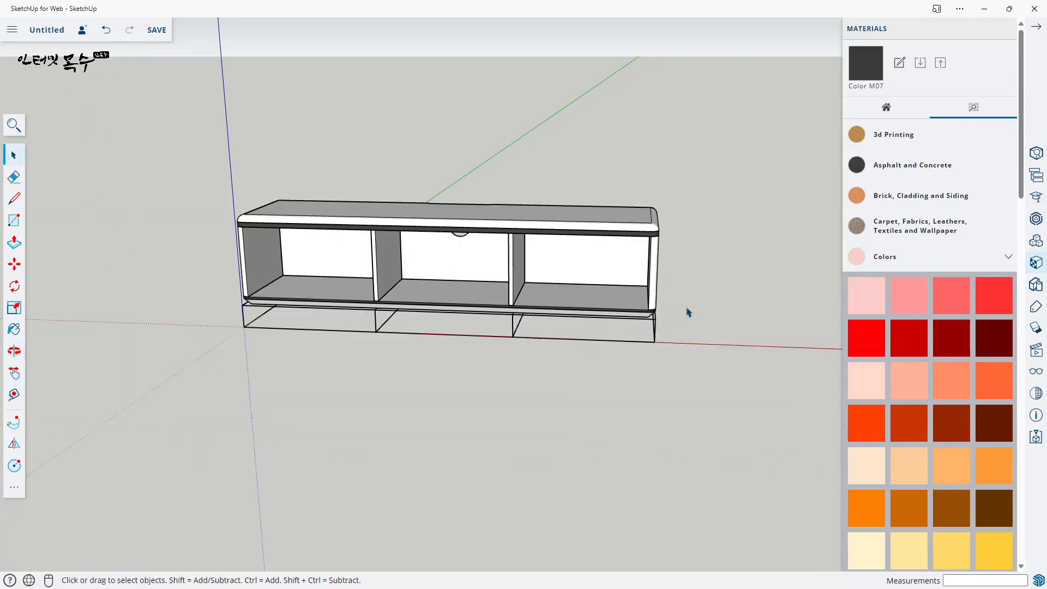
- Push the front face of the linked divider components 18 mm back into the cabinet
{"action": "middle_click_drag", "start_coordinate": [688, 312], "coordinate": [490, 273]}
{"action": "scroll", "coordinate": [308, 225], "scroll_direction": "up", "scroll_amount": 3}
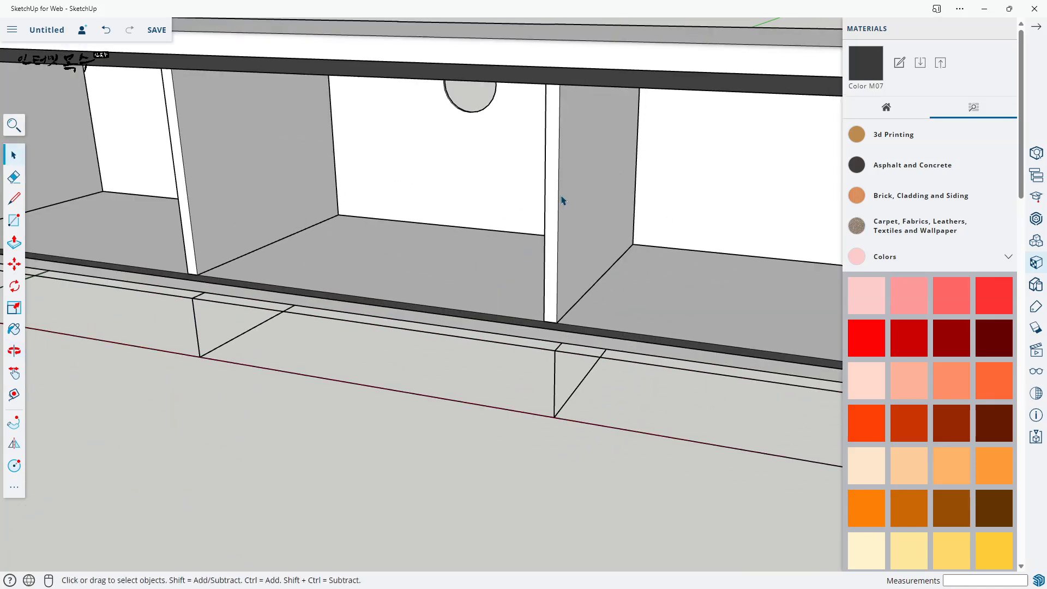
{"action": "double_click", "coordinate": [579, 210]}
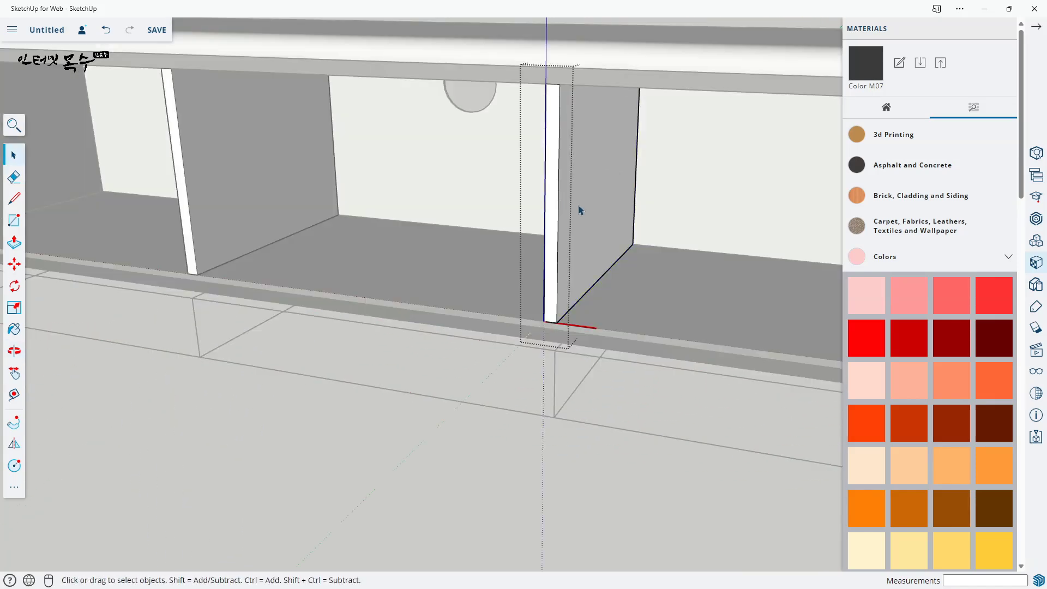
{"action": "left_click", "coordinate": [564, 220]}
{"action": "left_click", "coordinate": [551, 229]}
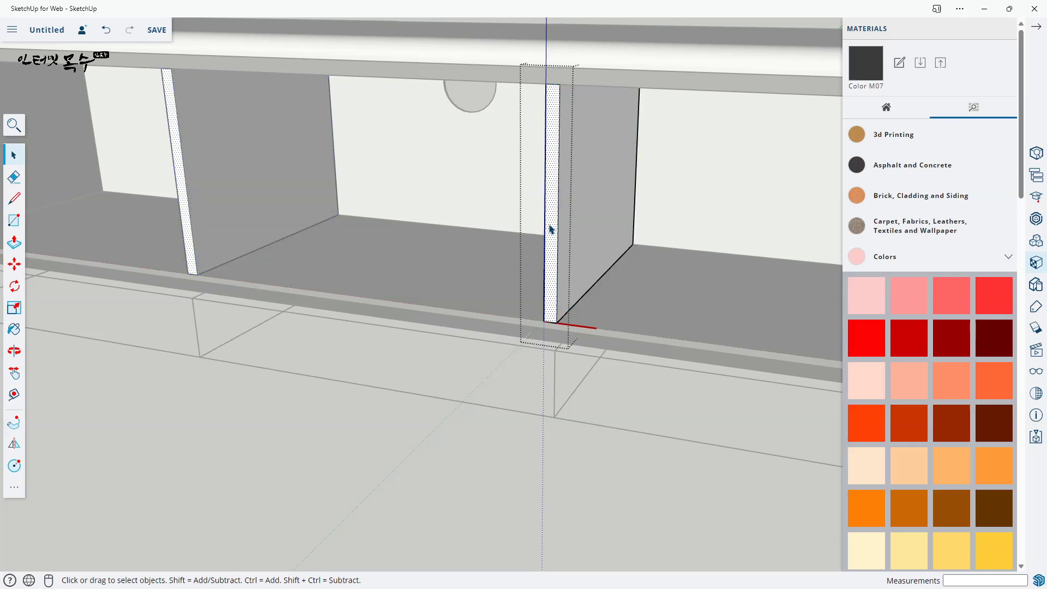
{"action": "key", "text": "p"}
{"action": "left_click", "coordinate": [550, 229]}
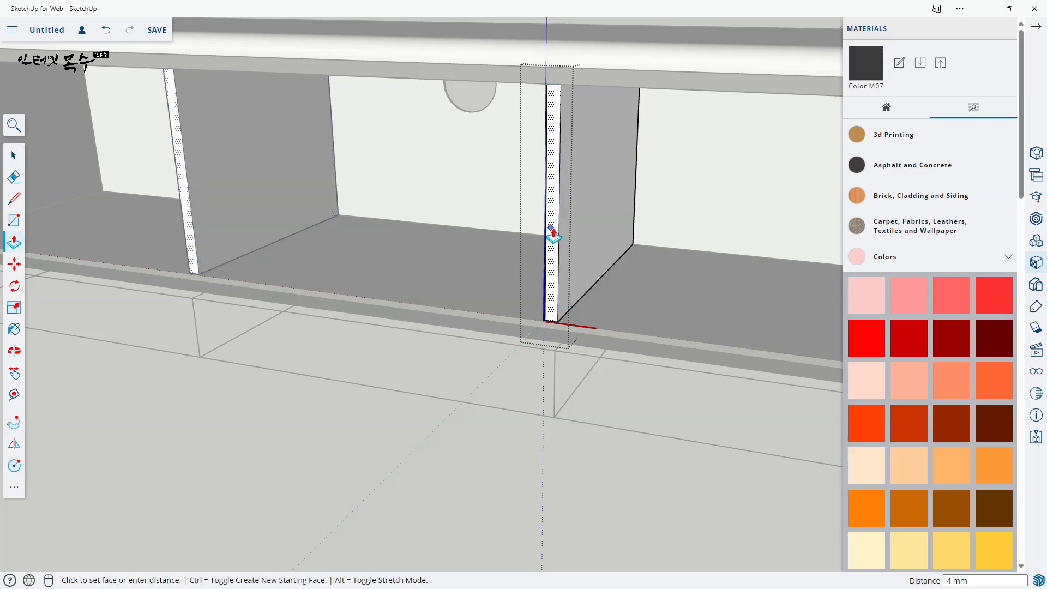
{"action": "left_click", "coordinate": [570, 226]}
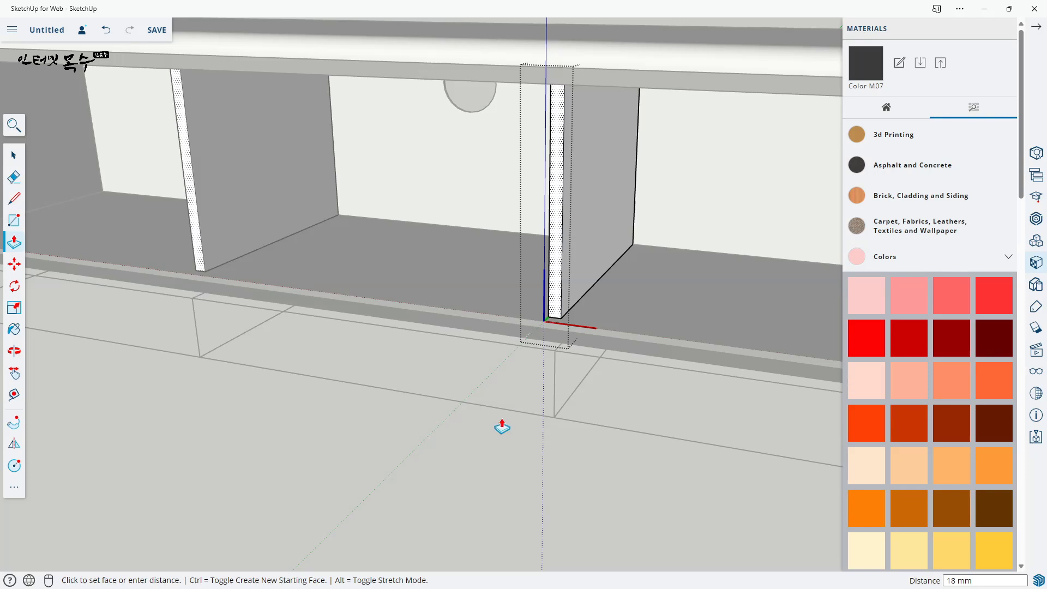
{"action": "key", "text": "space"}
{"action": "left_click", "coordinate": [480, 444]}
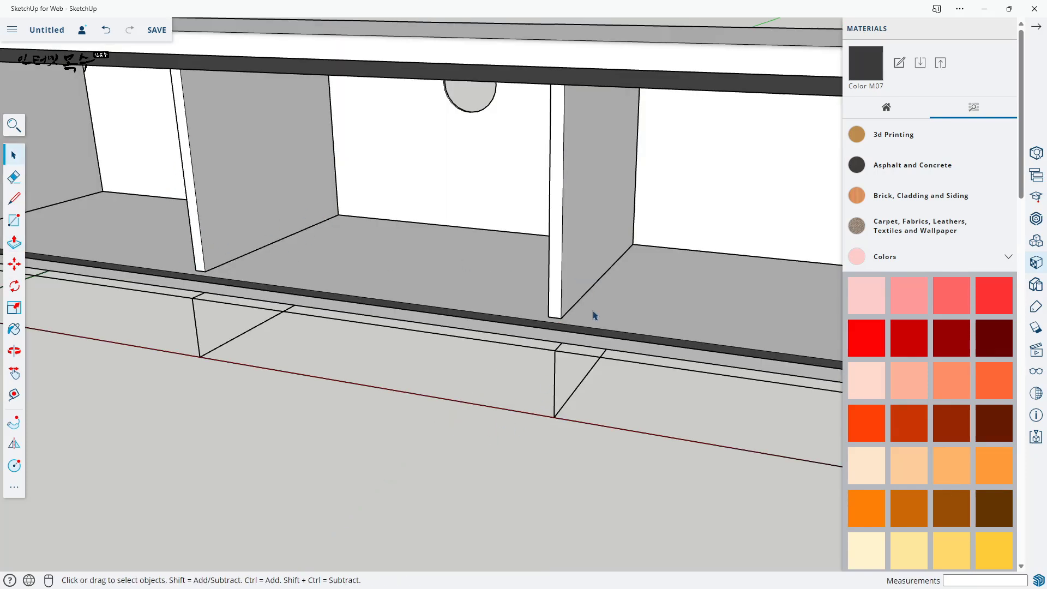
- Place a guide on the left divider's inner face, 180 mm below its top edge
{"action": "middle_click_drag", "start_coordinate": [467, 373], "coordinate": [672, 381], "text": "shift"}
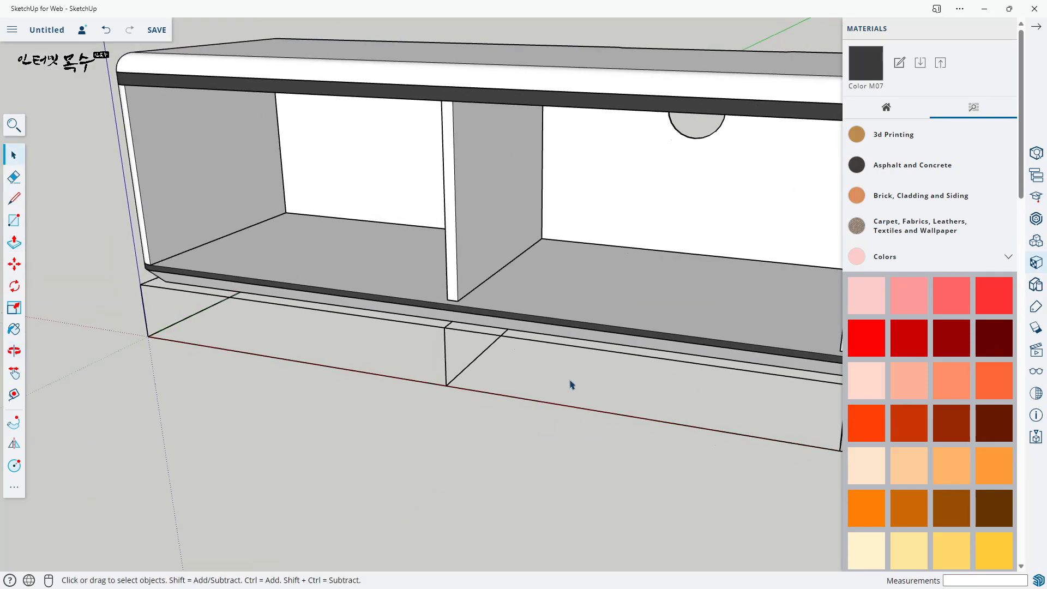
{"action": "middle_click_drag", "start_coordinate": [571, 385], "coordinate": [609, 397], "text": "shift"}
{"action": "key", "text": "t"}
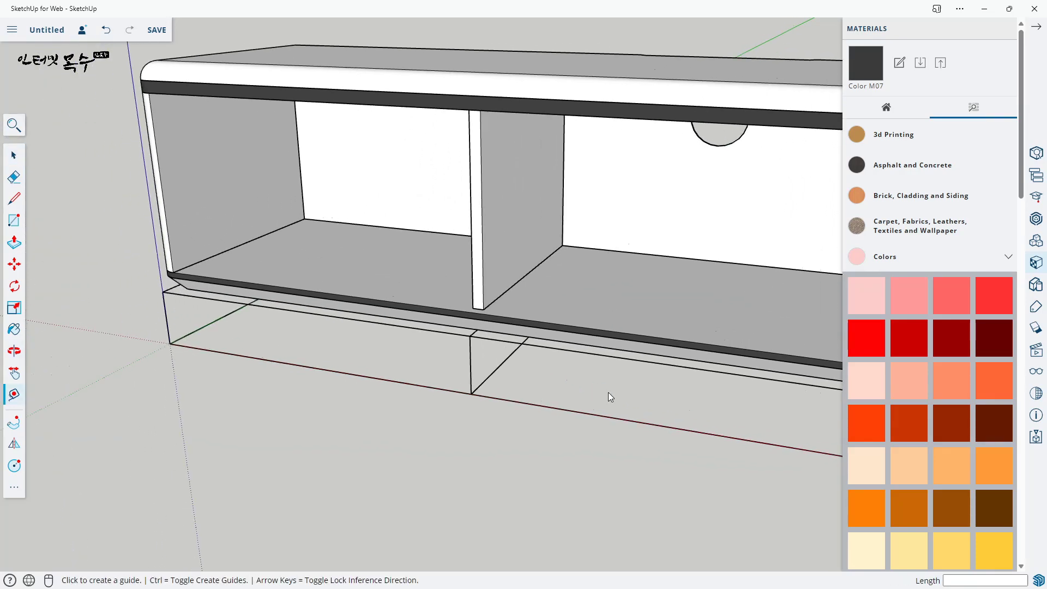
{"action": "key", "text": "o"}
{"action": "left_click_drag", "start_coordinate": [629, 388], "coordinate": [395, 169]}
{"action": "key", "text": "t"}
{"action": "left_click", "coordinate": [382, 163]}
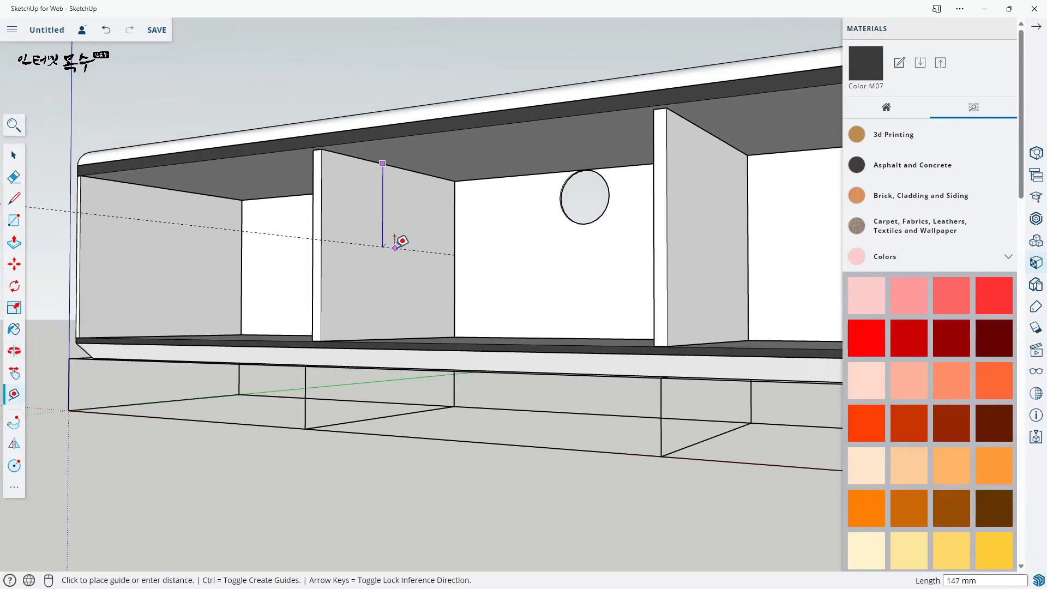
{"action": "type", "text": "1"}
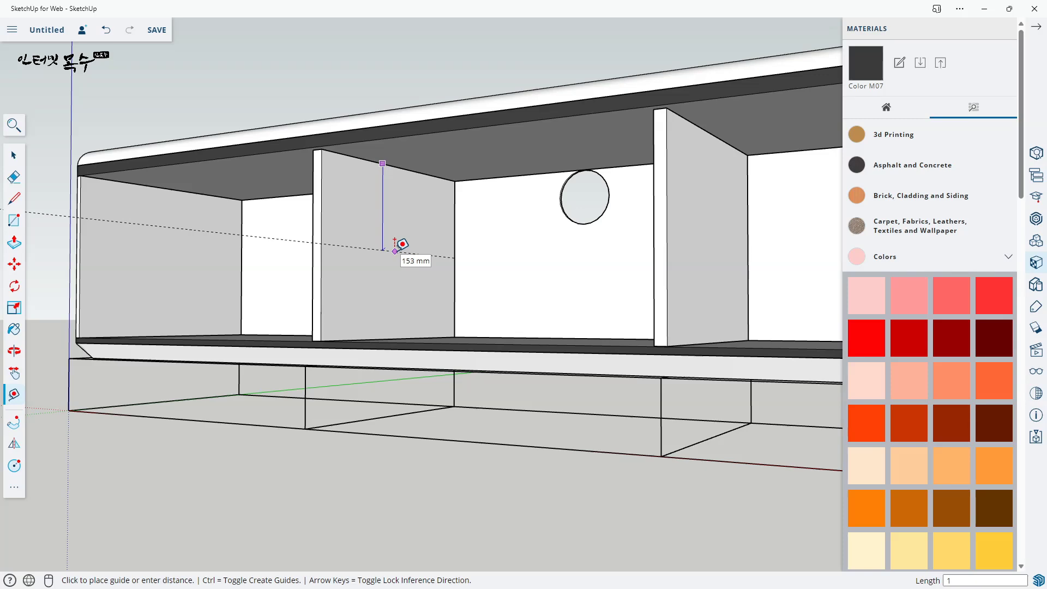
{"action": "type", "text": "80"}
{"action": "key", "text": "Return"}
{"action": "middle_click_drag", "start_coordinate": [402, 244], "coordinate": [358, 304]}
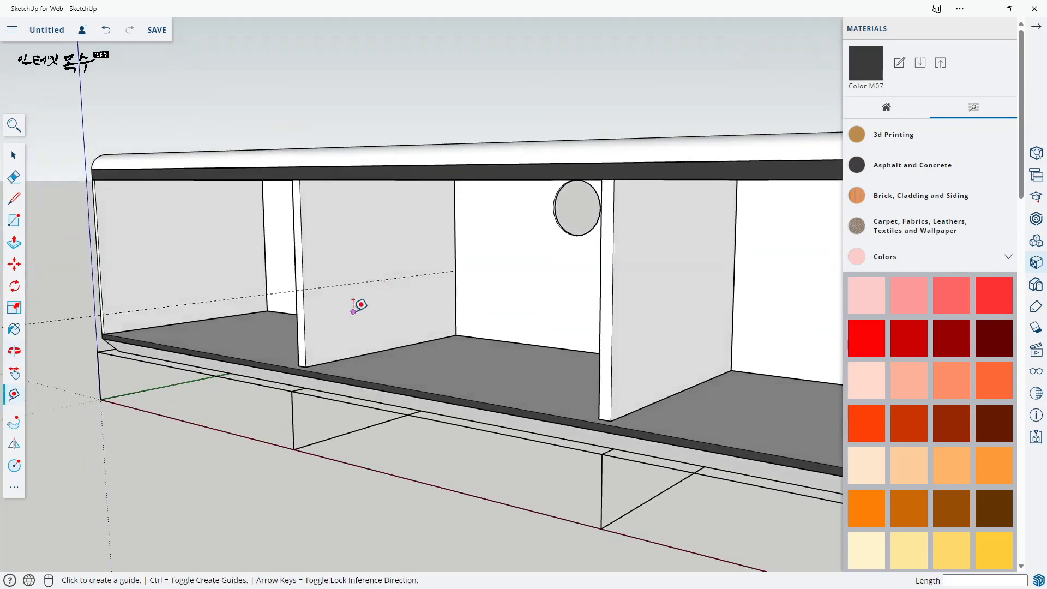
- Draw an 18 mm high rectangle below the guide, across the full depth of the left divider's inner face
{"action": "key", "text": "r"}
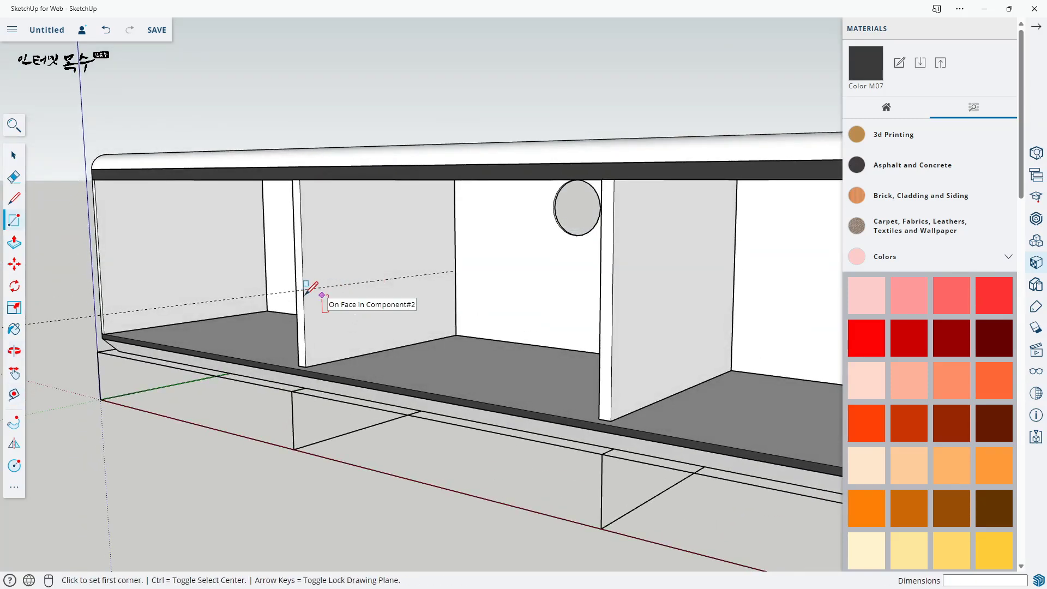
{"action": "left_click", "coordinate": [303, 289]}
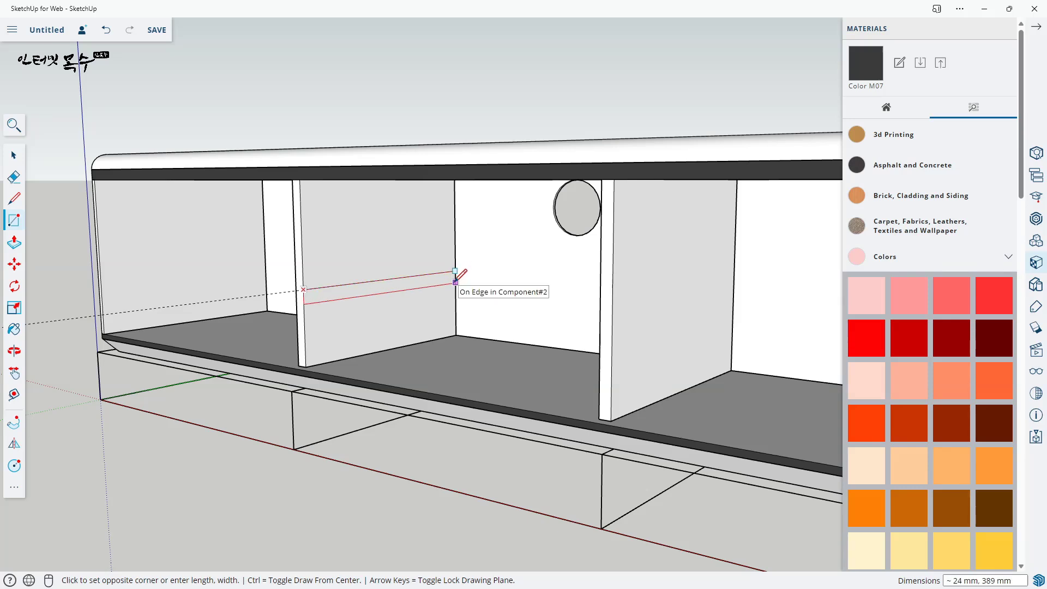
{"action": "type", "text": "18"}
{"action": "key", "text": "Return"}
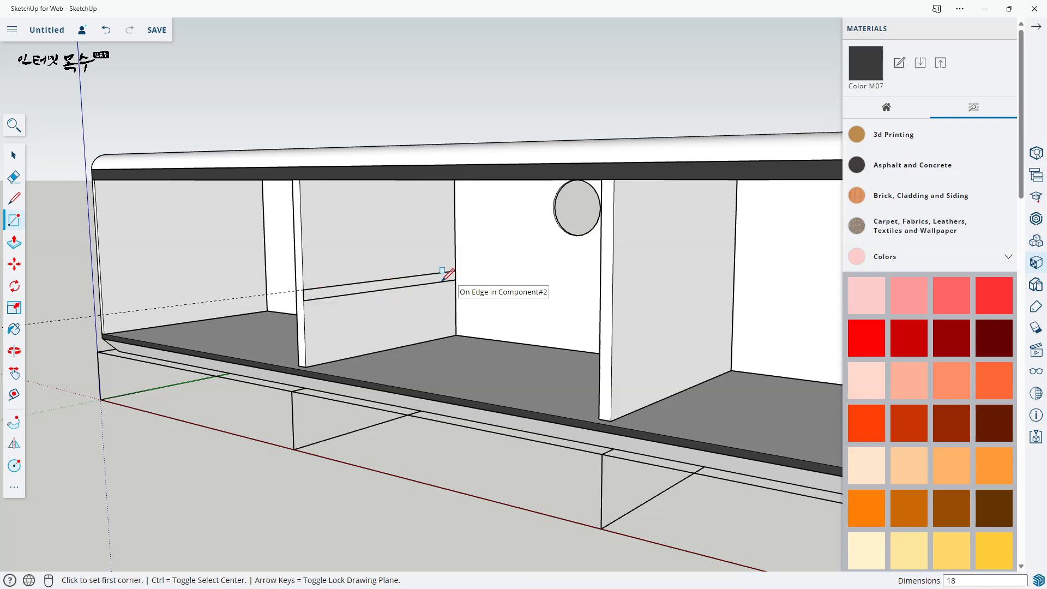
- Extrude the rectangle across to the right divider as a shelf and make the whole shelf a group
{"action": "key", "text": "p"}
{"action": "left_click", "coordinate": [359, 301]}
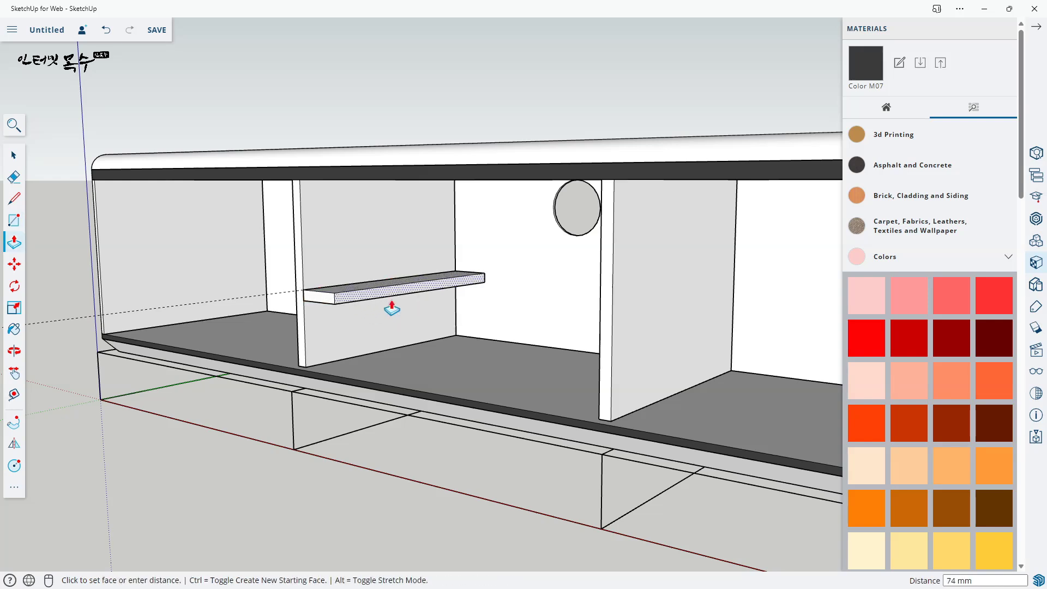
{"action": "left_click", "coordinate": [599, 375]}
{"action": "key", "text": "space"}
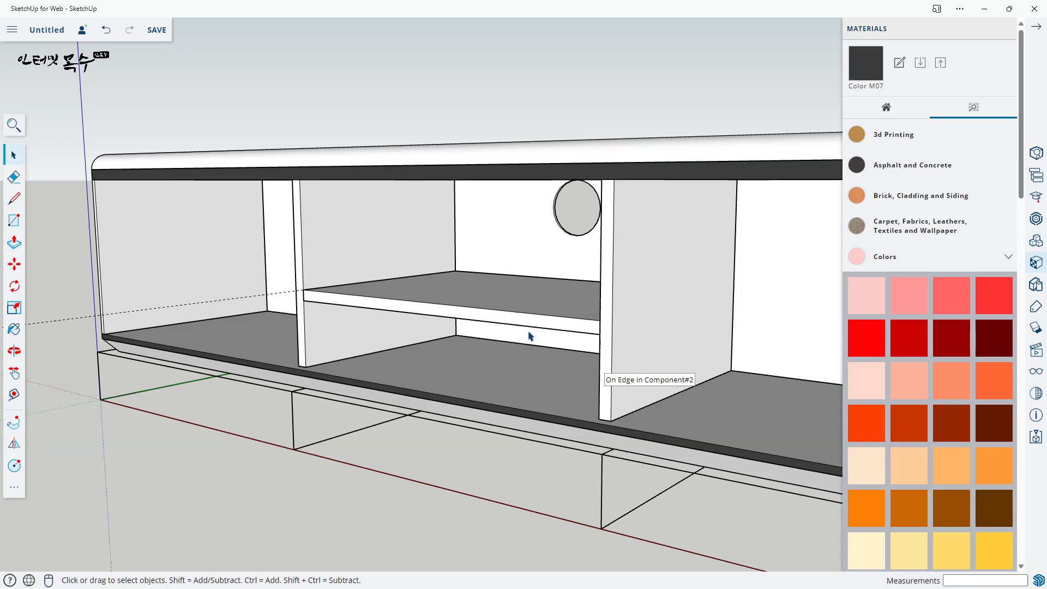
{"action": "triple_click", "coordinate": [499, 306]}
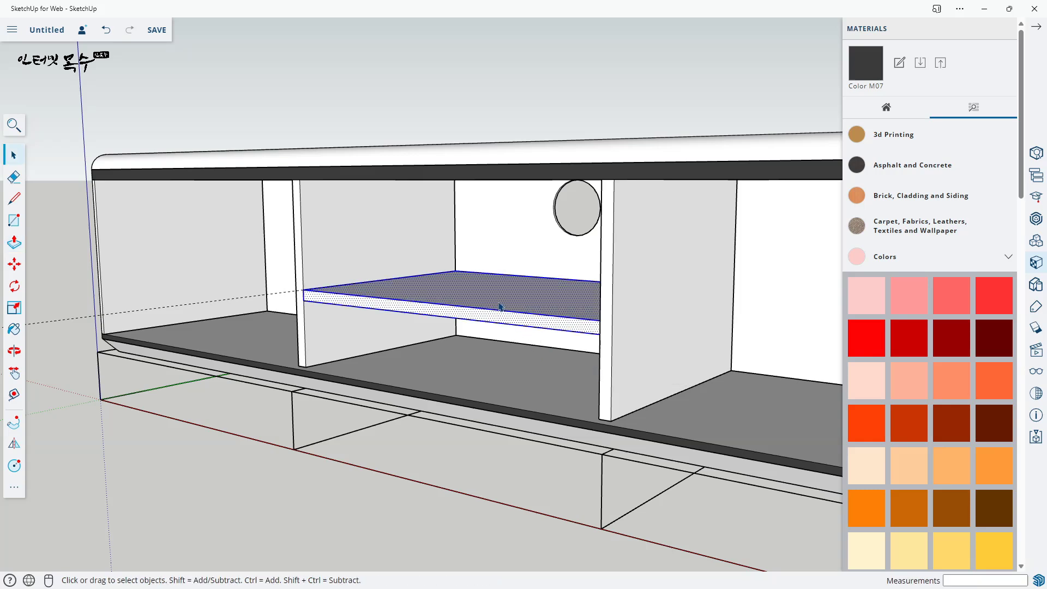
{"action": "right_click", "coordinate": [500, 307]}
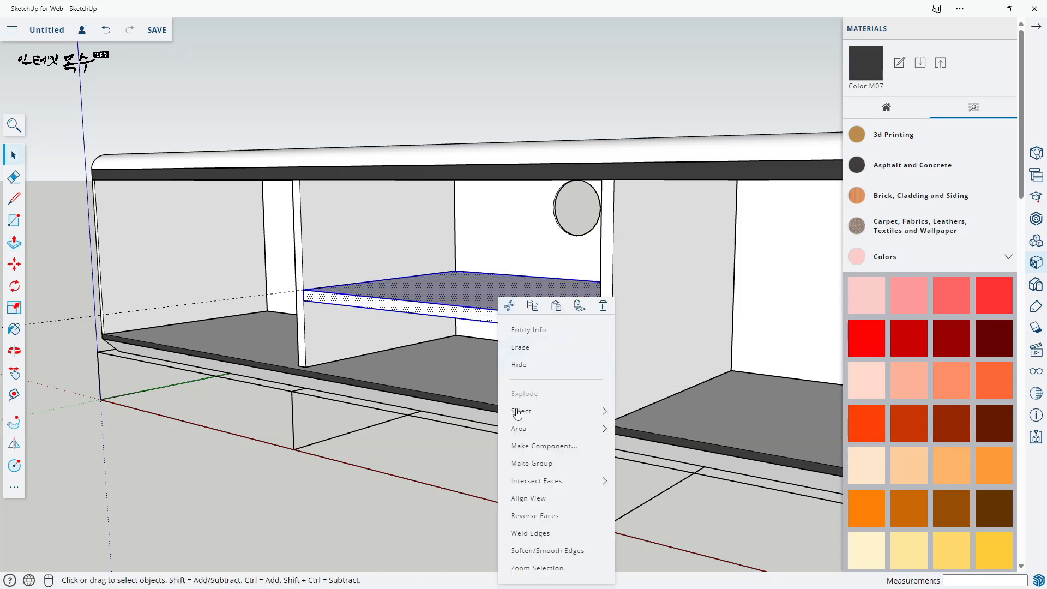
{"action": "left_click", "coordinate": [537, 470]}
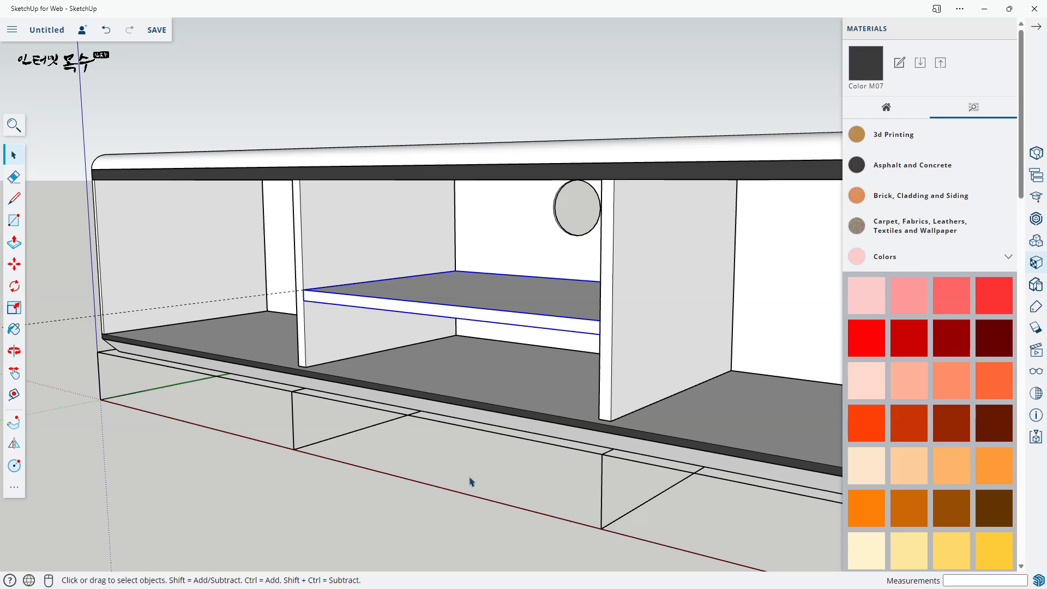
- Place a guide on the middle compartment's floor, 10 mm in front of its rear edge
{"action": "middle_click_drag", "start_coordinate": [471, 481], "coordinate": [511, 423]}
{"action": "scroll", "coordinate": [511, 423], "scroll_direction": "down", "scroll_amount": 1}
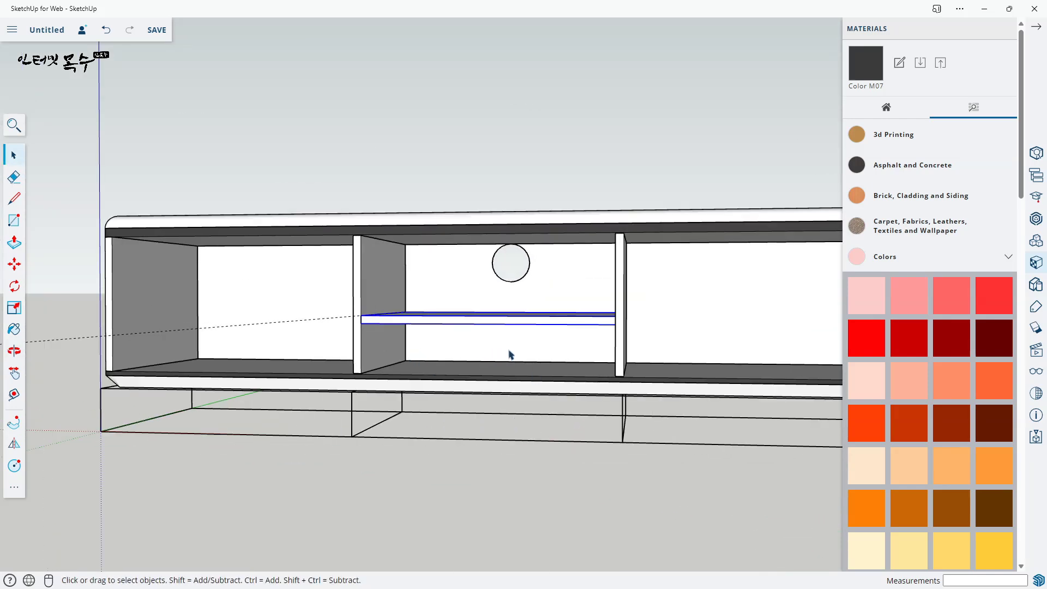
{"action": "scroll", "coordinate": [545, 360], "scroll_direction": "up", "scroll_amount": 3}
{"action": "middle_click_drag", "start_coordinate": [498, 350], "coordinate": [554, 367]}
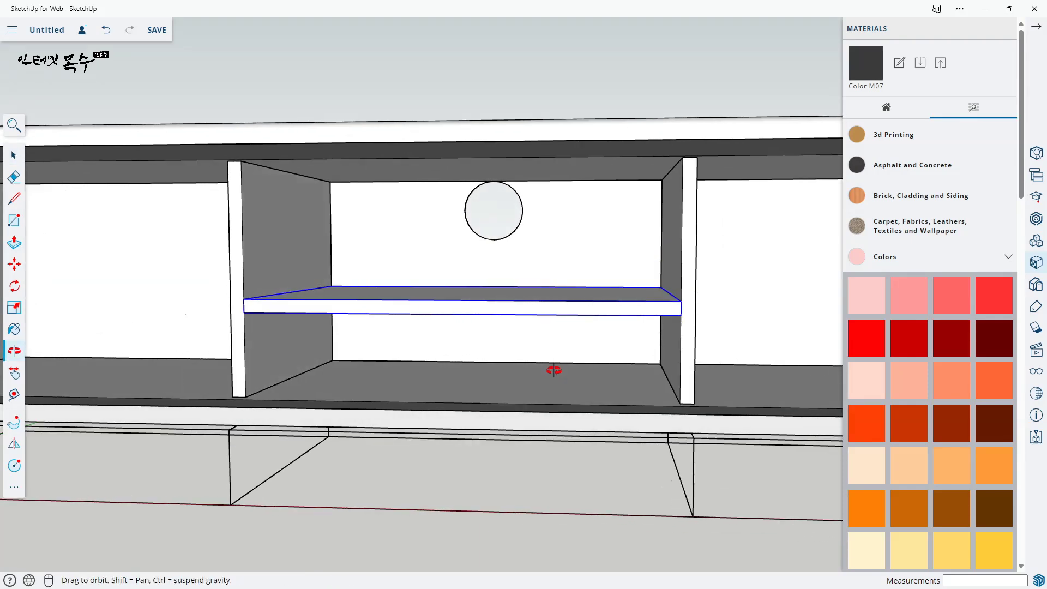
{"action": "scroll", "coordinate": [532, 376], "scroll_direction": "up", "scroll_amount": 5}
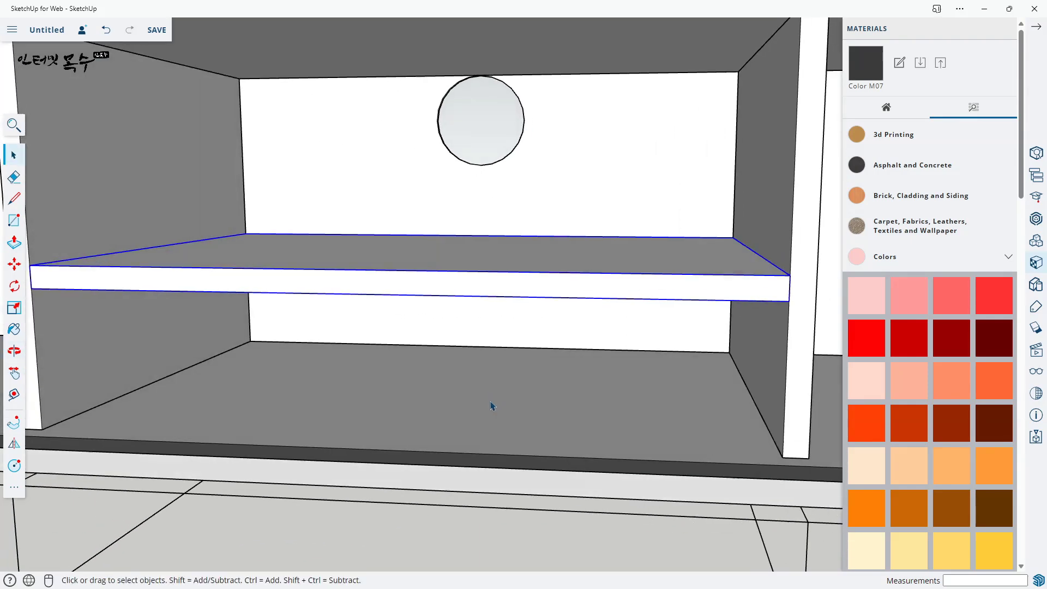
{"action": "key", "text": "t"}
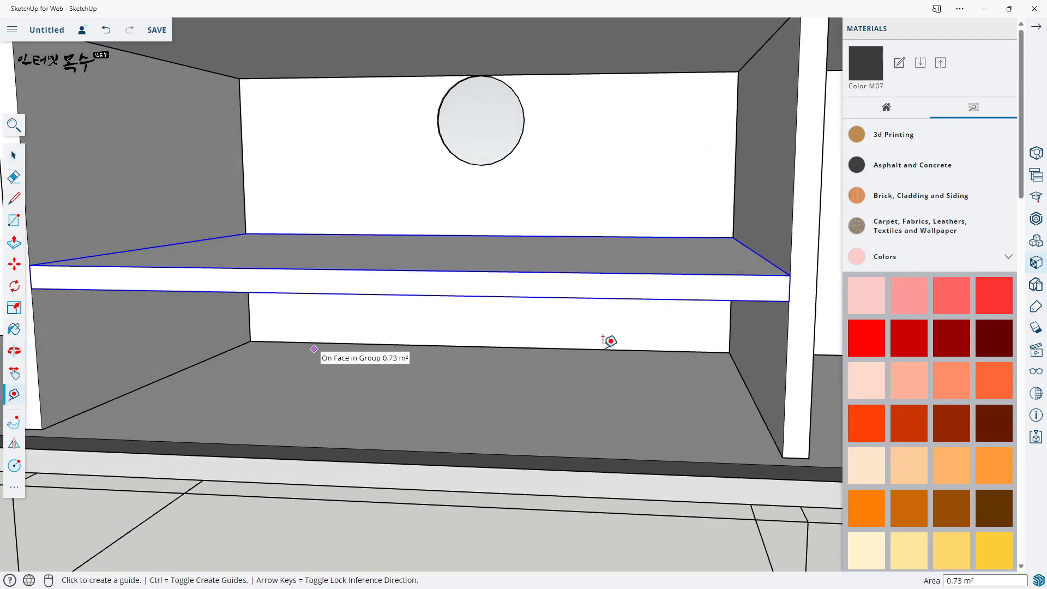
{"action": "left_click", "coordinate": [504, 347]}
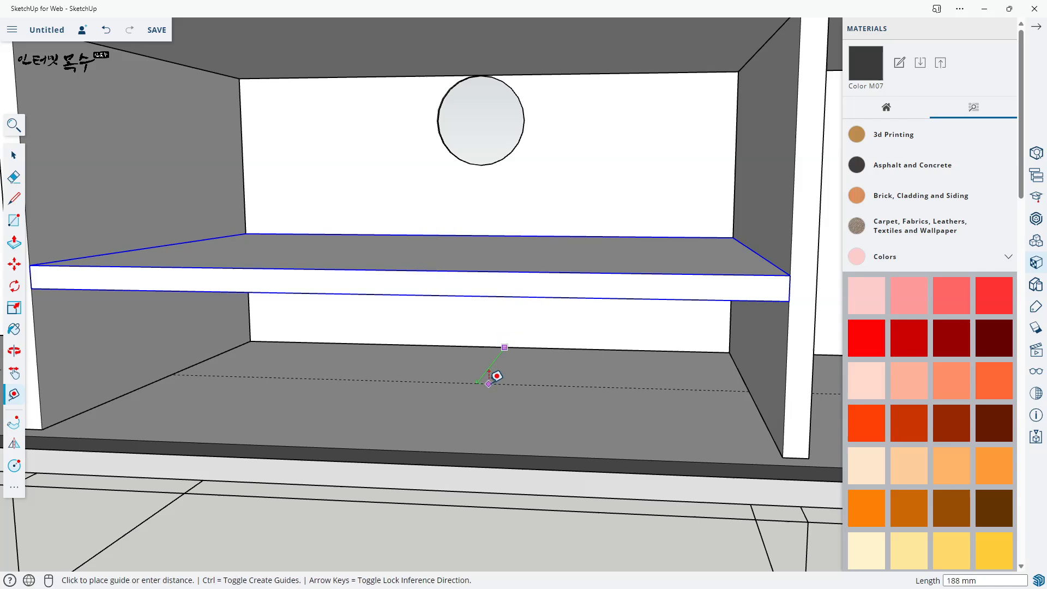
{"action": "type", "text": "10"}
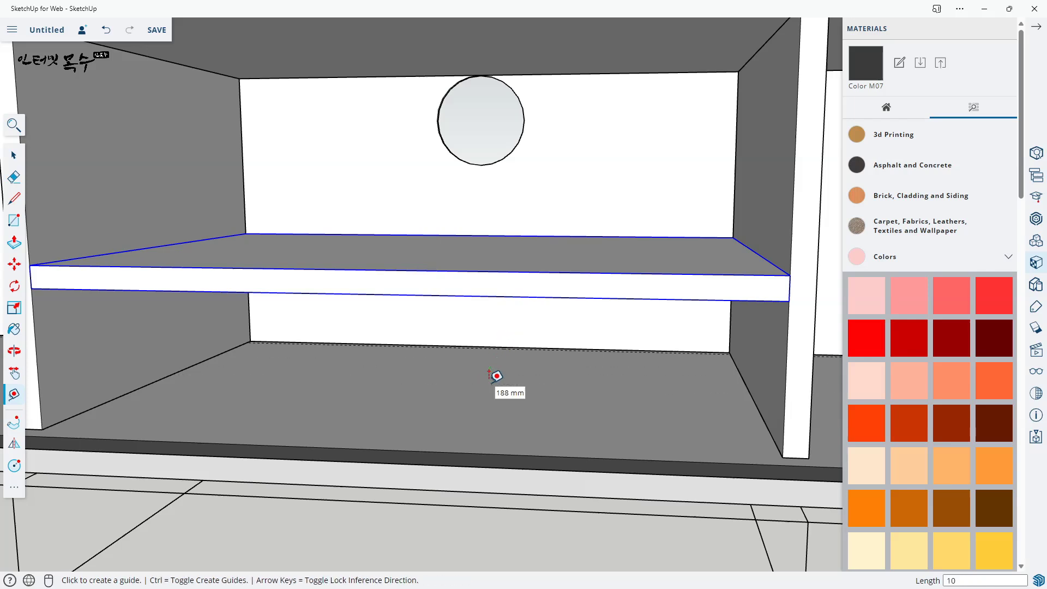
- Add guides on the middle compartment's floor, 10 mm inward from its left and right edges
{"action": "left_click", "coordinate": [168, 376]}
{"action": "type", "text": "1"}
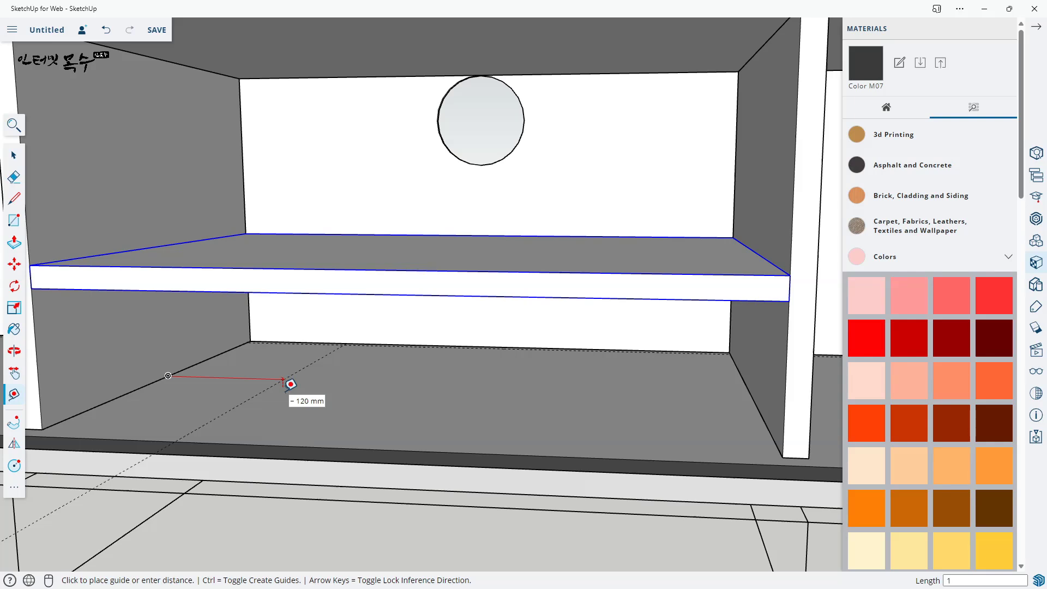
{"action": "type", "text": "0"}
{"action": "key", "text": "Return"}
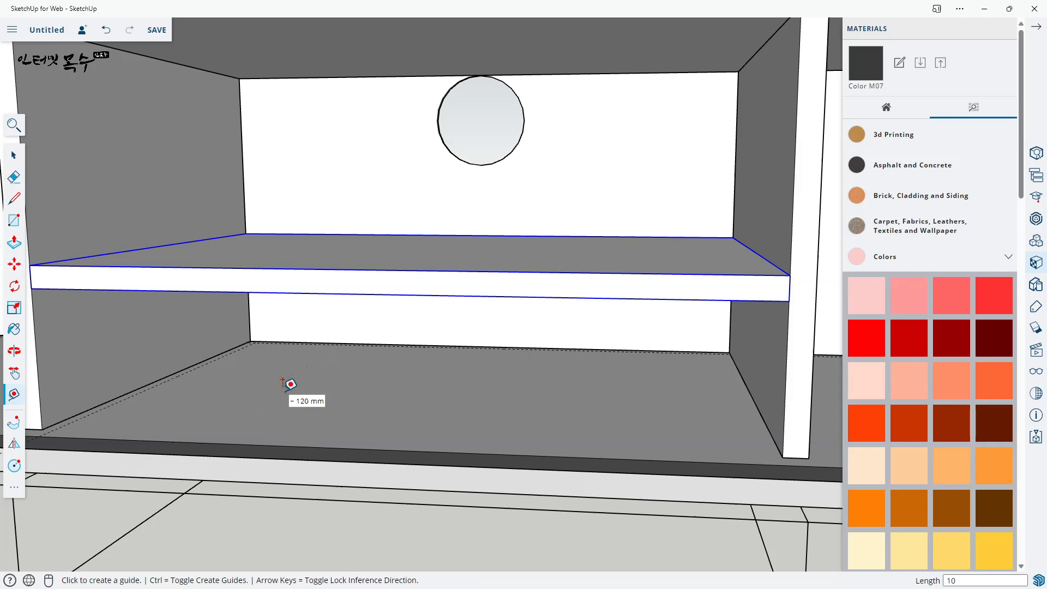
{"action": "left_click", "coordinate": [750, 393]}
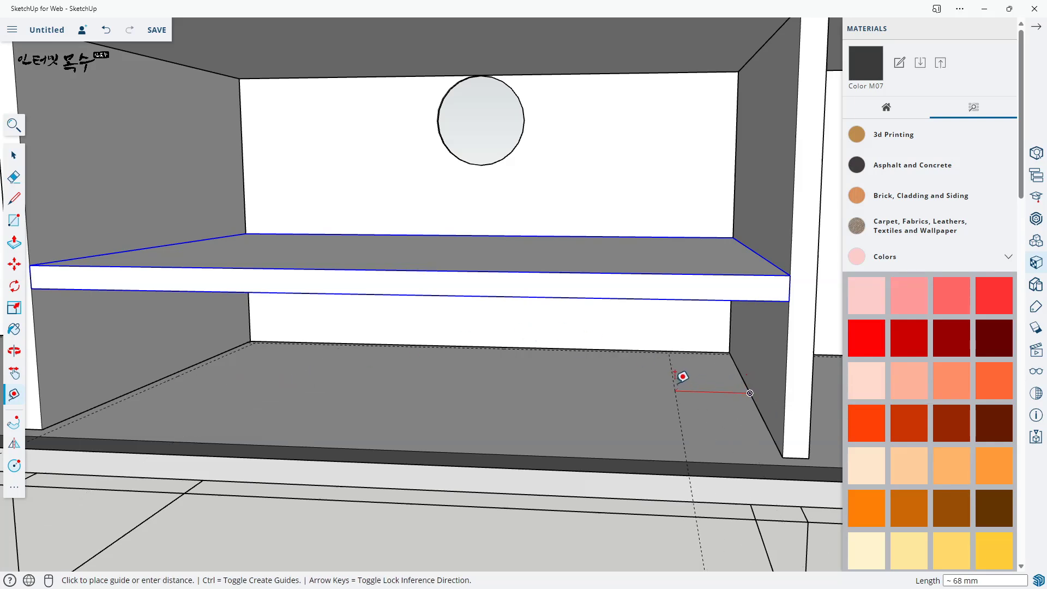
{"action": "type", "text": "10"}
{"action": "key", "text": "Return"}
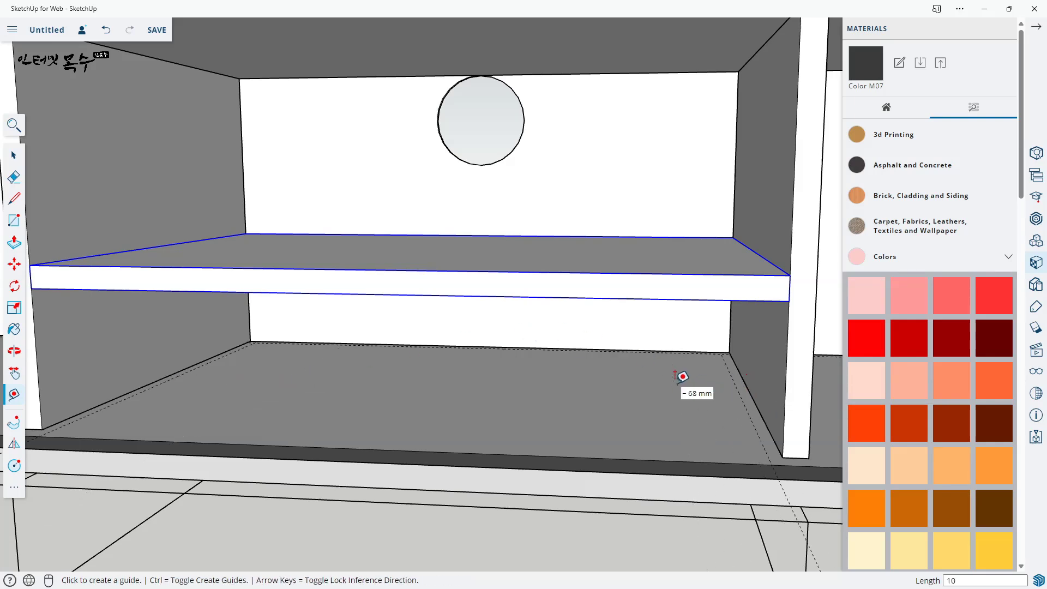
- Place a guide across the middle compartment's floor, in line with the dividers' front edges
{"action": "middle_click_drag", "start_coordinate": [662, 374], "coordinate": [727, 440], "text": "shift"}
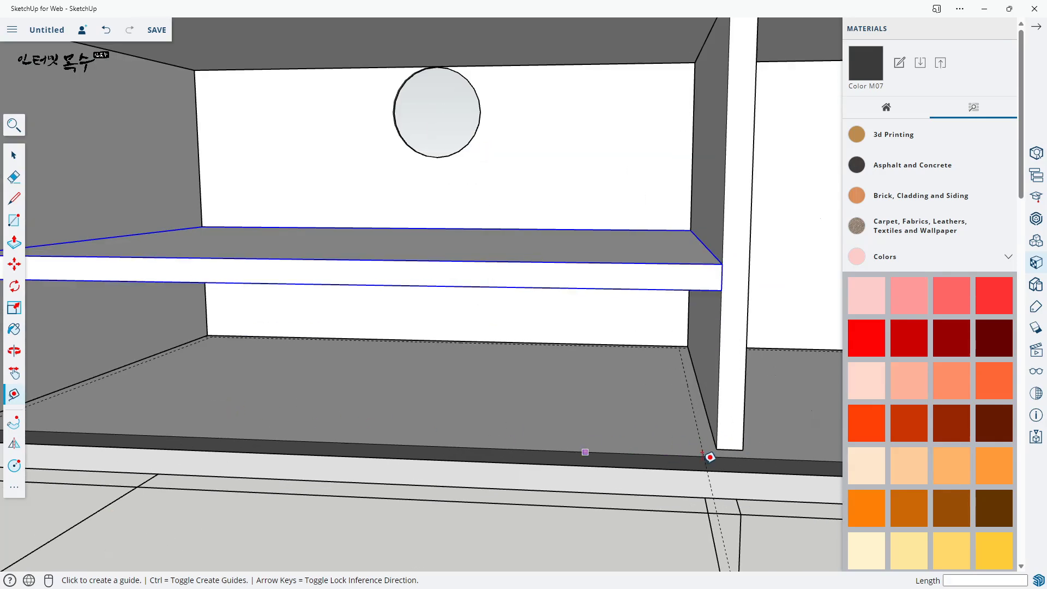
{"action": "left_click", "coordinate": [730, 447]}
{"action": "key", "text": "Escape"}
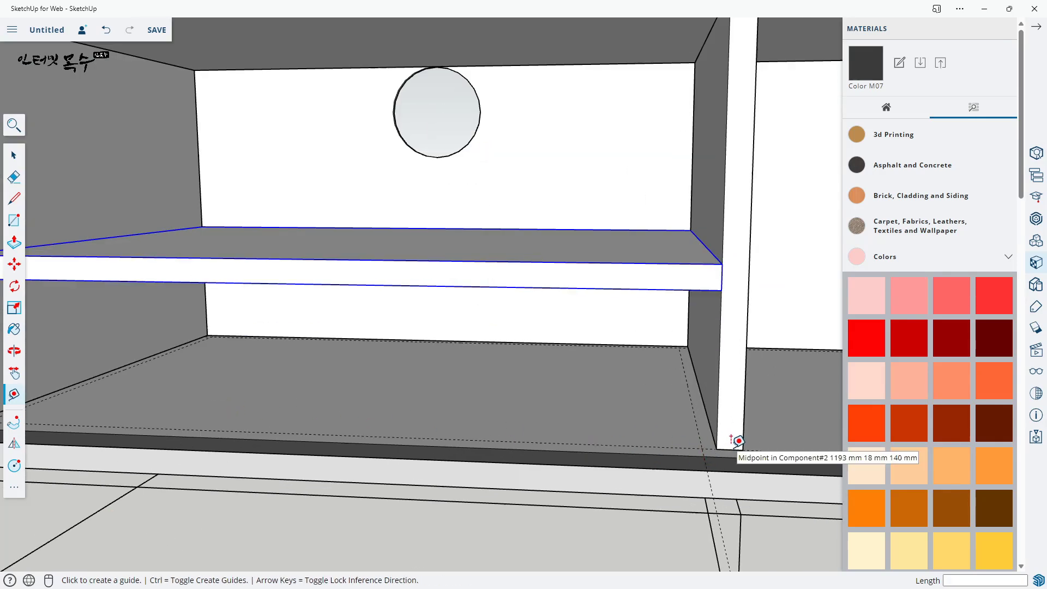
- Draw an 18 mm wide rectangle on the floor along the left side guide, from the rear guide to the front guide
{"action": "scroll", "coordinate": [390, 381], "scroll_direction": "down", "scroll_amount": 2}
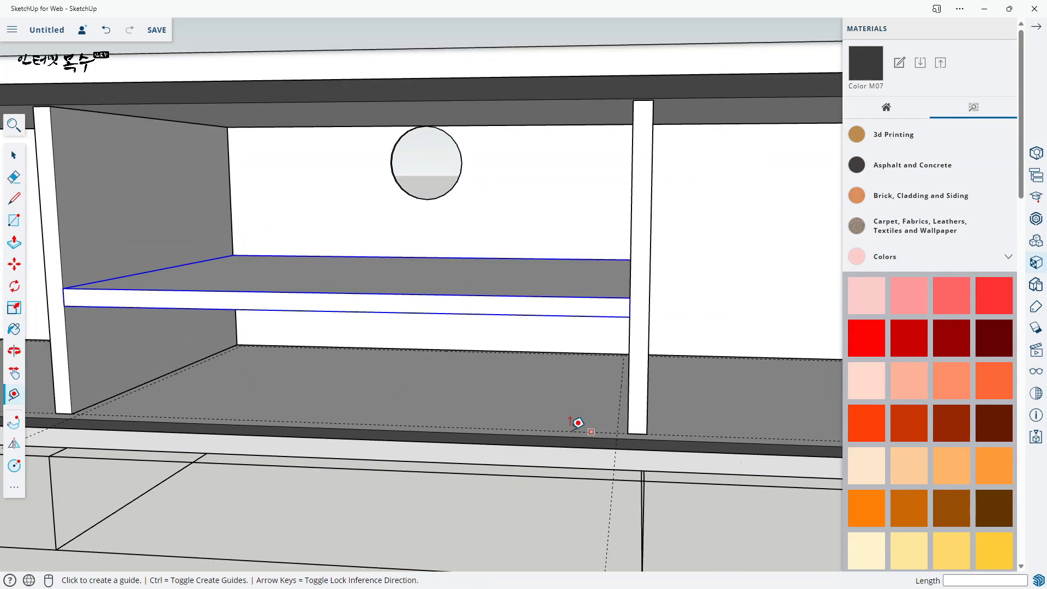
{"action": "middle_click_drag", "start_coordinate": [299, 438], "coordinate": [360, 406]}
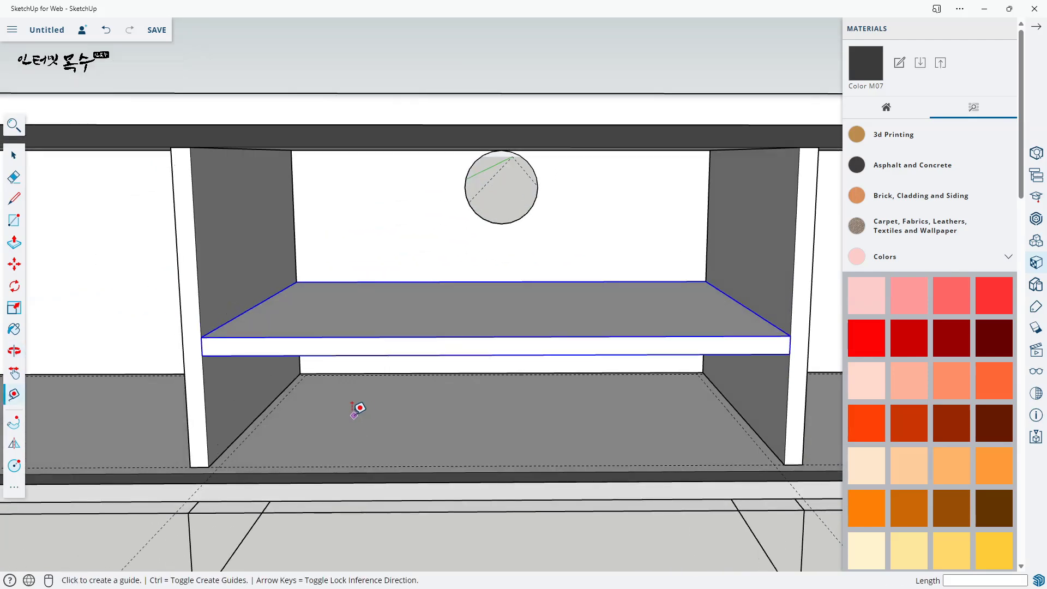
{"action": "key", "text": "r"}
{"action": "scroll", "coordinate": [309, 374], "scroll_direction": "up", "scroll_amount": 4}
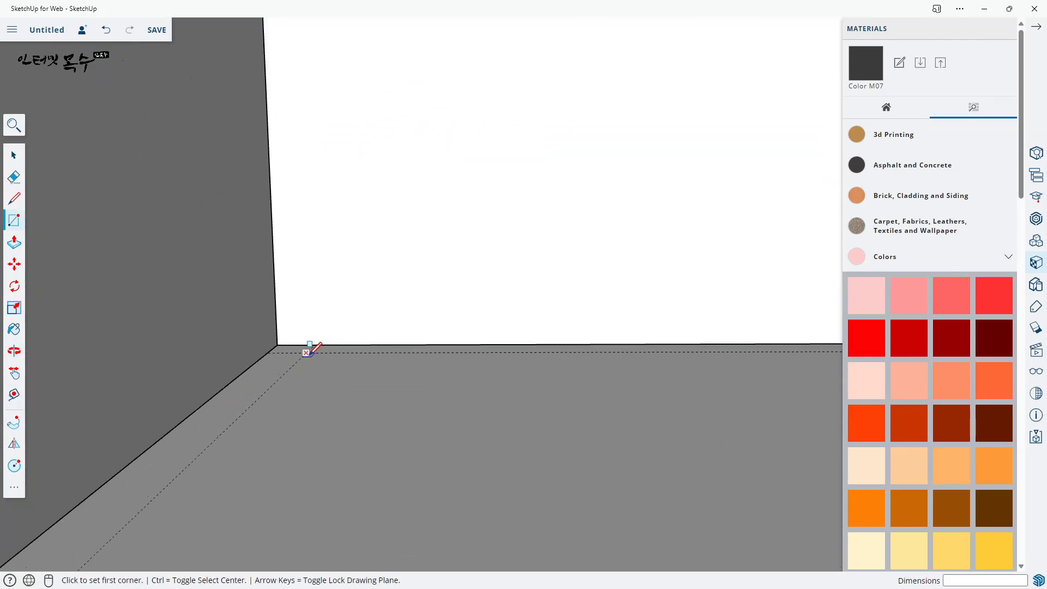
{"action": "left_click", "coordinate": [306, 352]}
{"action": "scroll", "coordinate": [347, 416], "scroll_direction": "down", "scroll_amount": 2}
{"action": "middle_click_drag", "start_coordinate": [364, 513], "coordinate": [419, 241]}
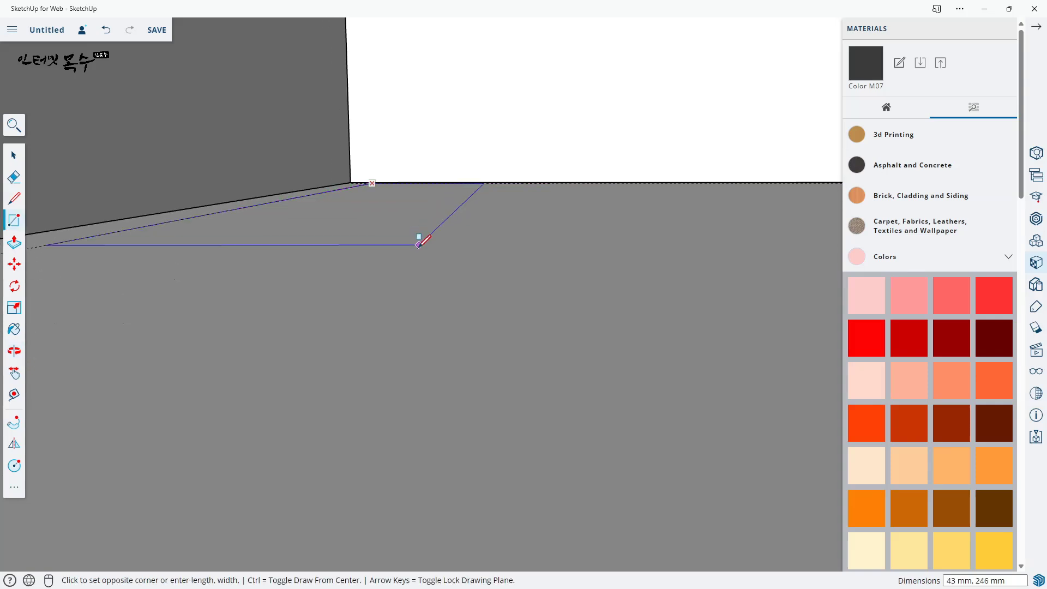
{"action": "scroll", "coordinate": [390, 321], "scroll_direction": "down", "scroll_amount": 5}
{"action": "middle_click_drag", "start_coordinate": [339, 361], "coordinate": [296, 395]}
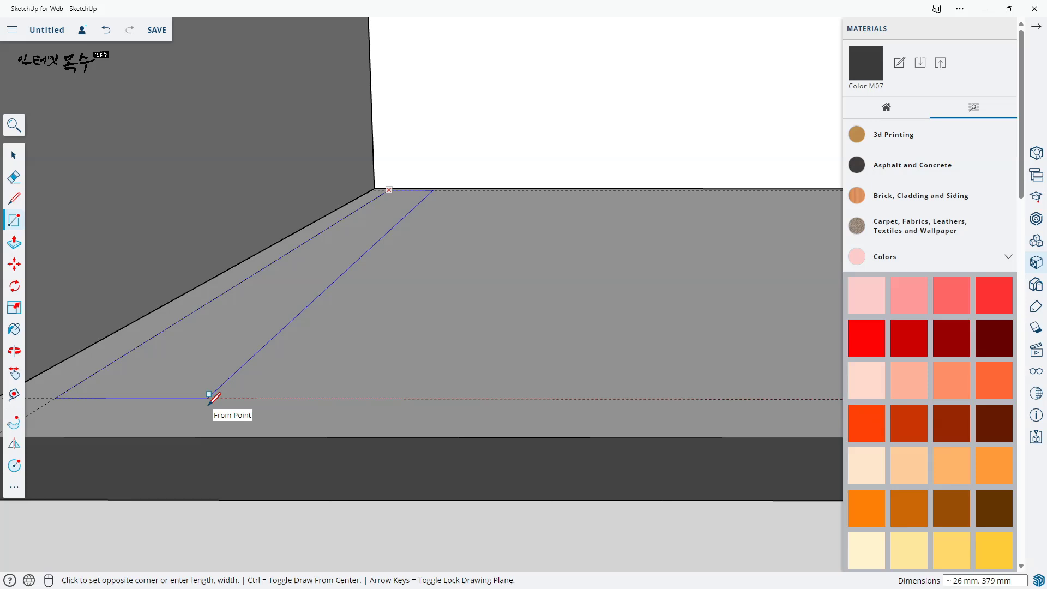
{"action": "type", "text": "18"}
{"action": "key", "text": "Return"}
- Extrude the floor strip upward to the underside of the middle shelf
{"action": "key", "text": "p"}
{"action": "scroll", "coordinate": [210, 393], "scroll_direction": "down", "scroll_amount": 3}
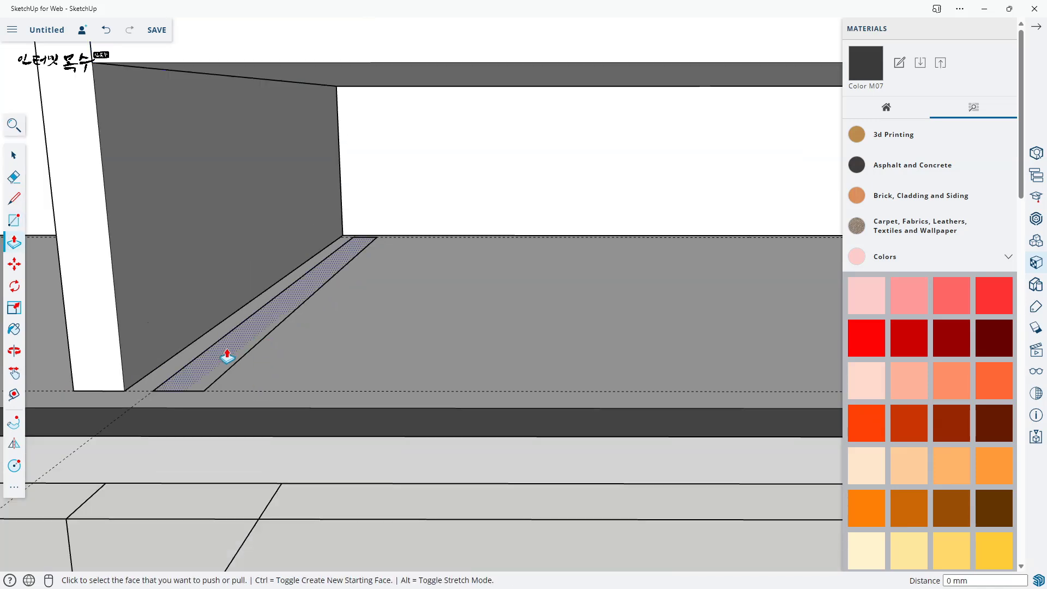
{"action": "left_click", "coordinate": [227, 357]}
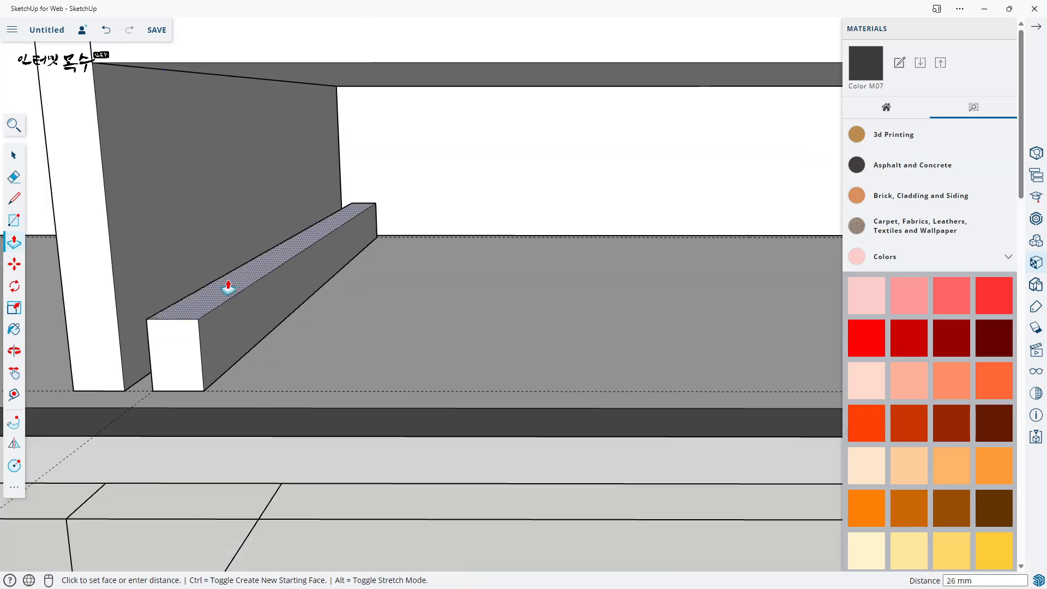
{"action": "left_click", "coordinate": [267, 66]}
- Lower the new side panel's top face by 10 mm to leave a gap below the shelf
{"action": "middle_click_drag", "start_coordinate": [433, 276], "coordinate": [437, 334]}
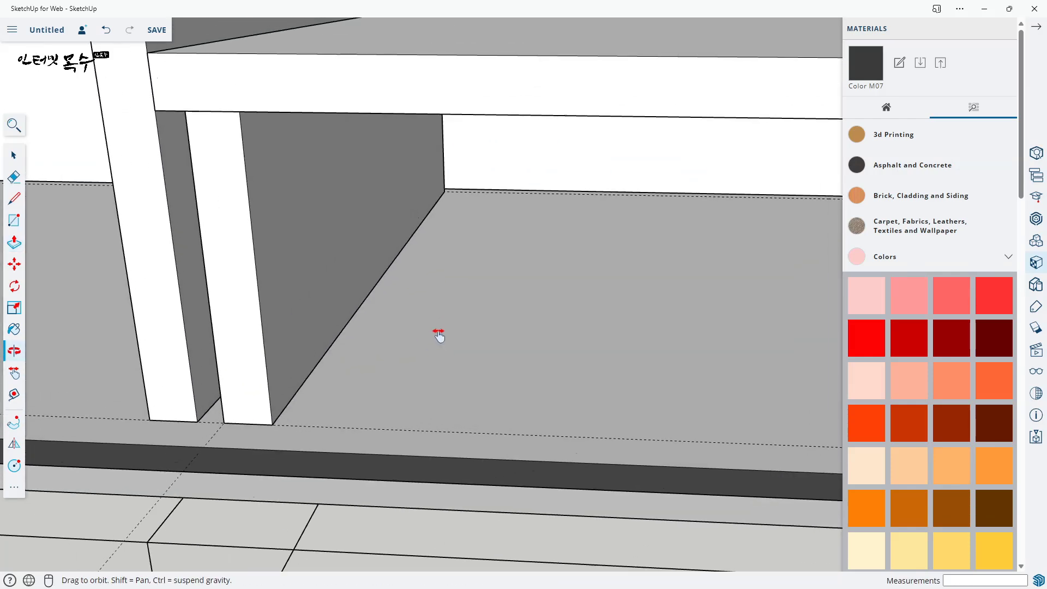
{"action": "middle_click_drag", "start_coordinate": [243, 163], "coordinate": [218, 135]}
{"action": "left_click", "coordinate": [218, 136]}
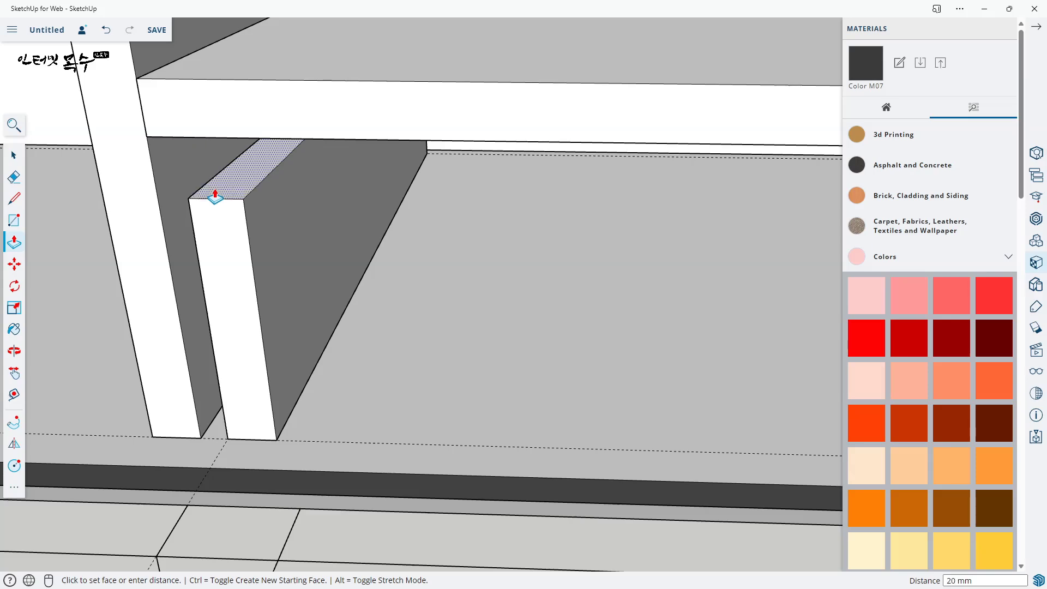
{"action": "left_click", "coordinate": [215, 195]}
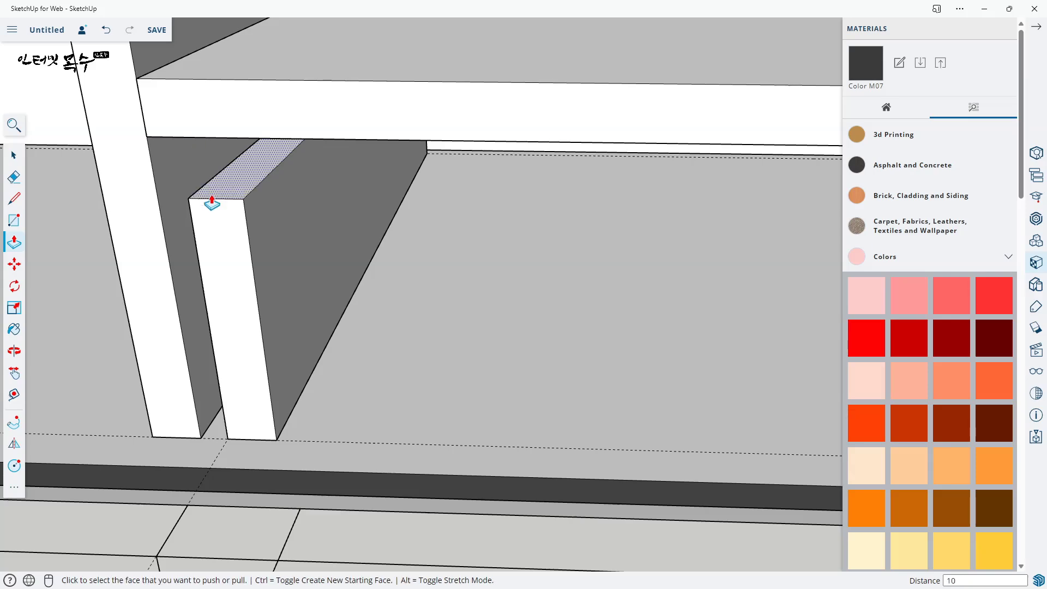
{"action": "key", "text": "Return"}
- Copy the side panel's lower inner edge 10 mm upward, and copy that line another 5 mm higher
{"action": "middle_click_drag", "start_coordinate": [521, 374], "coordinate": [320, 320]}
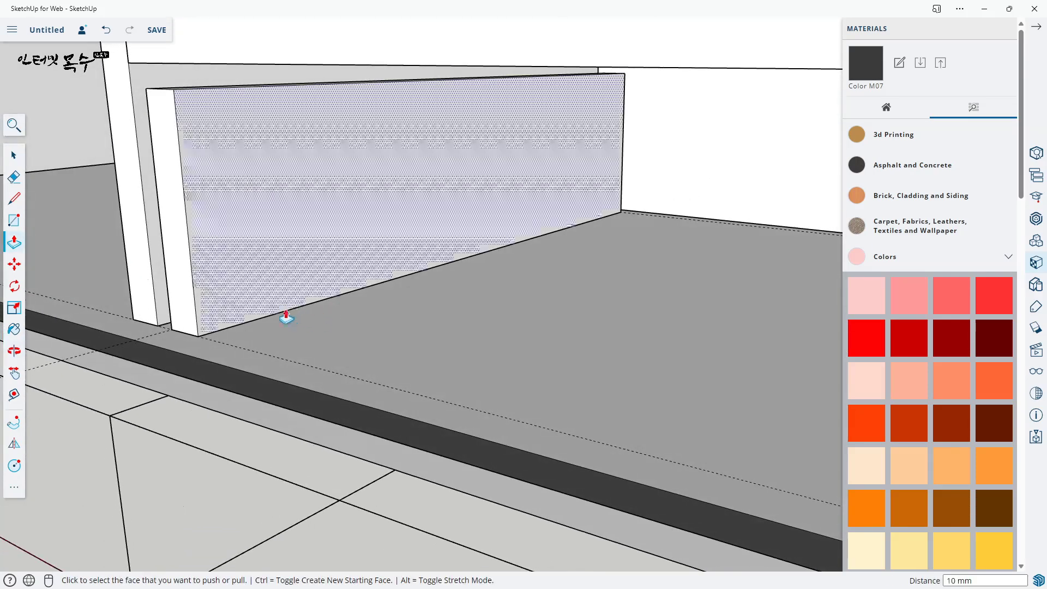
{"action": "key", "text": "space"}
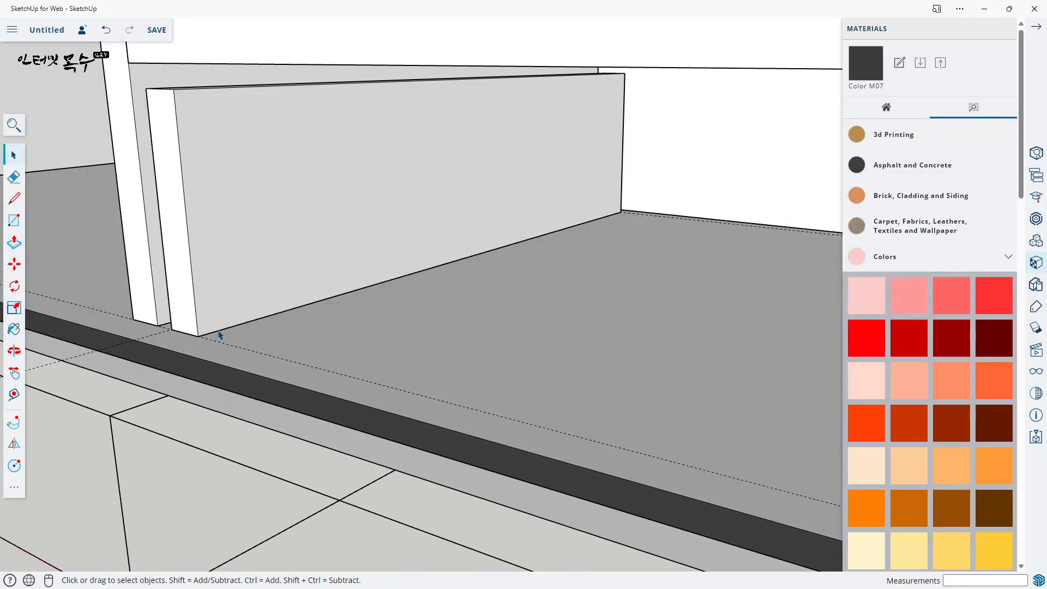
{"action": "left_click", "coordinate": [218, 331]}
{"action": "key", "text": "m"}
{"action": "key", "text": "ctrl"}
{"action": "left_click", "coordinate": [198, 336]}
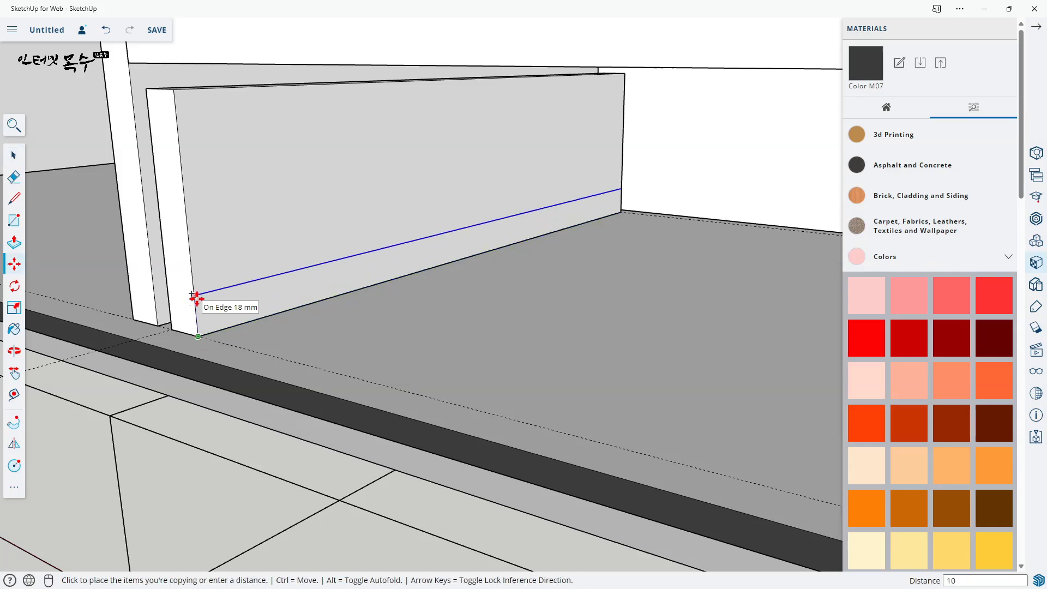
{"action": "key", "text": "Return"}
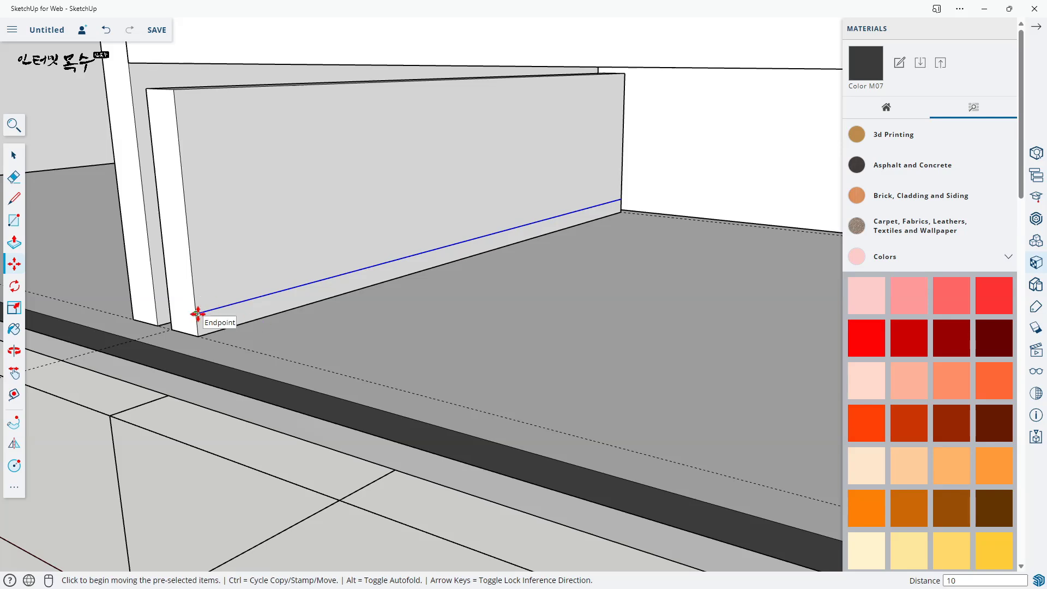
{"action": "left_click", "coordinate": [198, 313]}
{"action": "key", "text": "ctrl"}
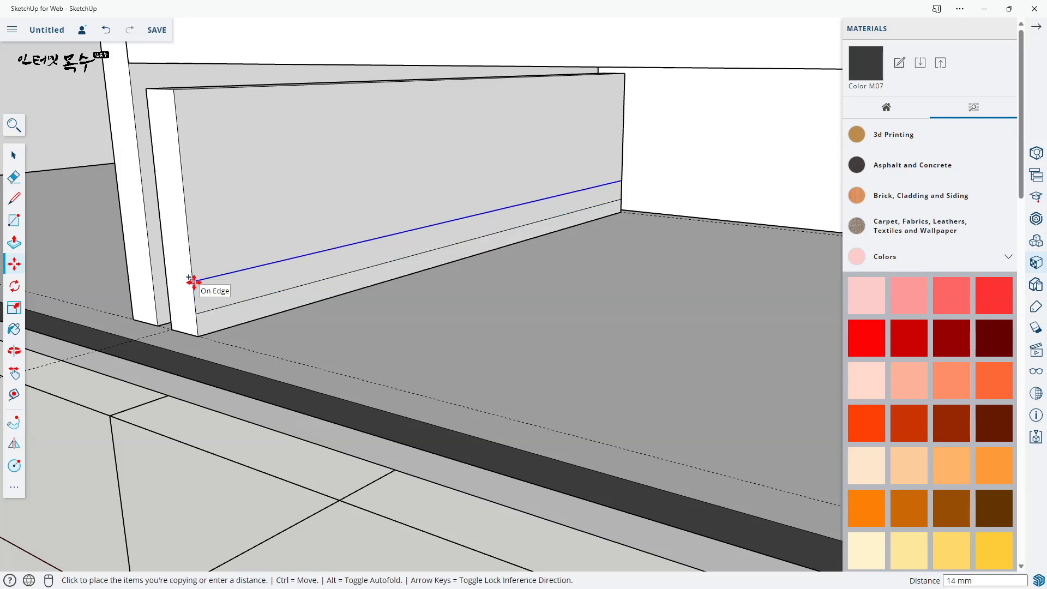
{"action": "type", "text": "5"}
{"action": "key", "text": "Return"}
- Push the narrow strip between the two lines 5 mm into the side panel to form a groove
{"action": "key", "text": "p"}
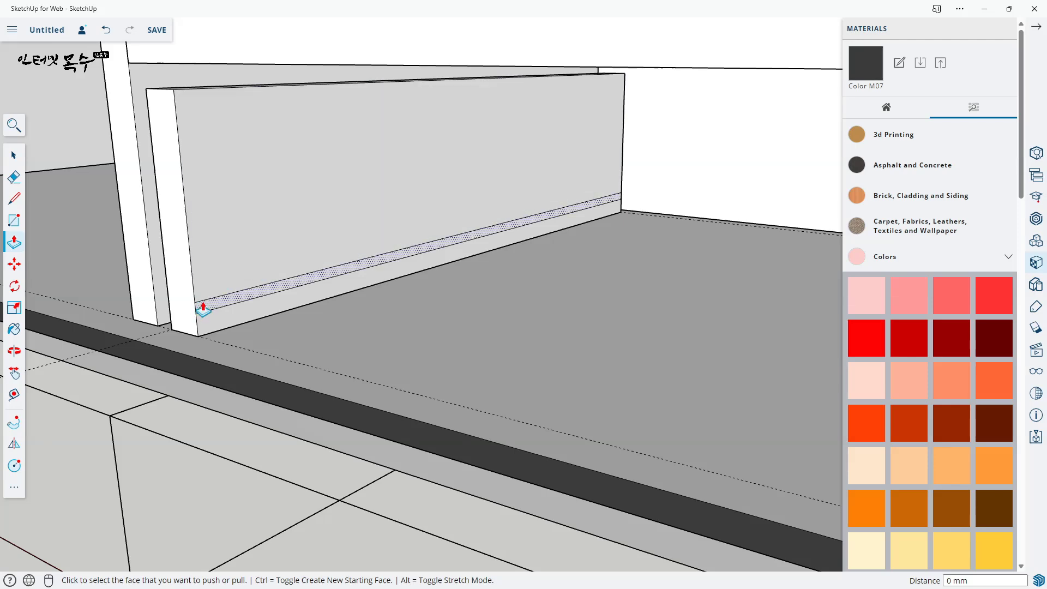
{"action": "left_click", "coordinate": [201, 309]}
{"action": "left_click", "coordinate": [189, 313]}
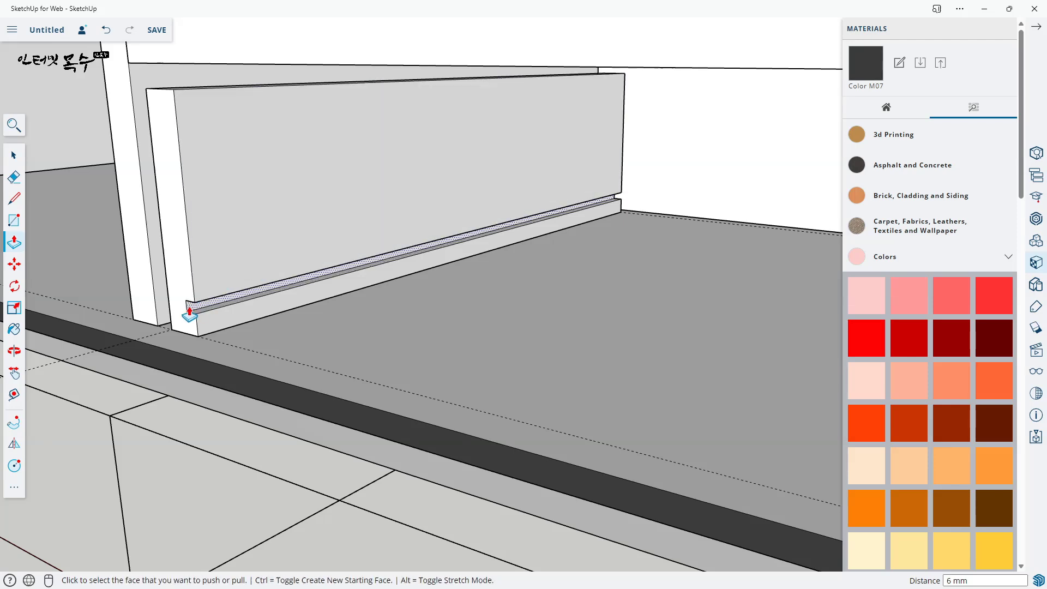
{"action": "left_click", "coordinate": [188, 313]}
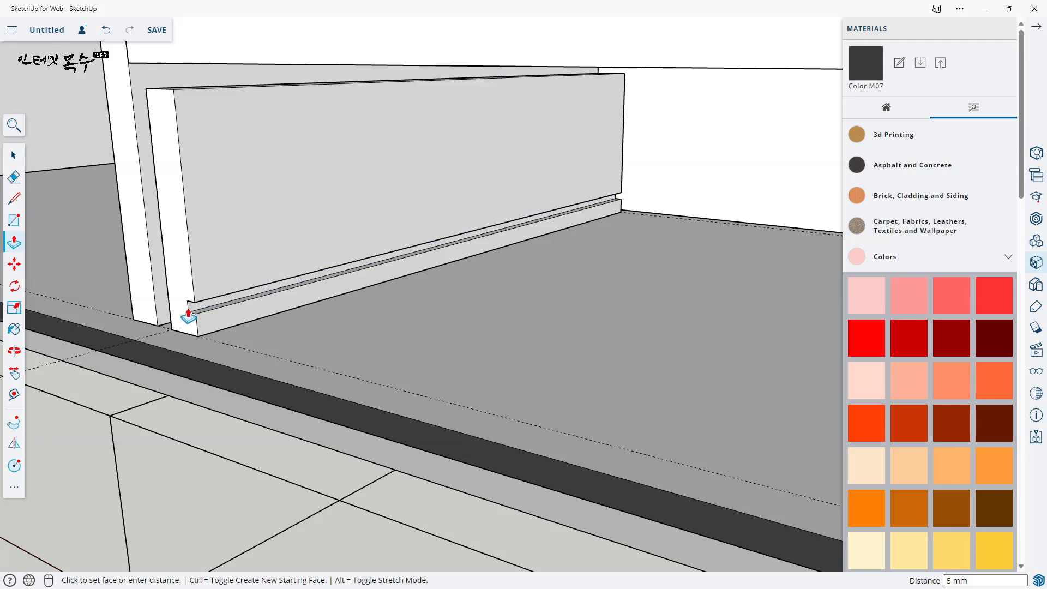
- Select the whole grooved side panel and make it a component
{"action": "key", "text": "space"}
{"action": "left_click", "coordinate": [258, 232]}
{"action": "double_click", "coordinate": [258, 232]}
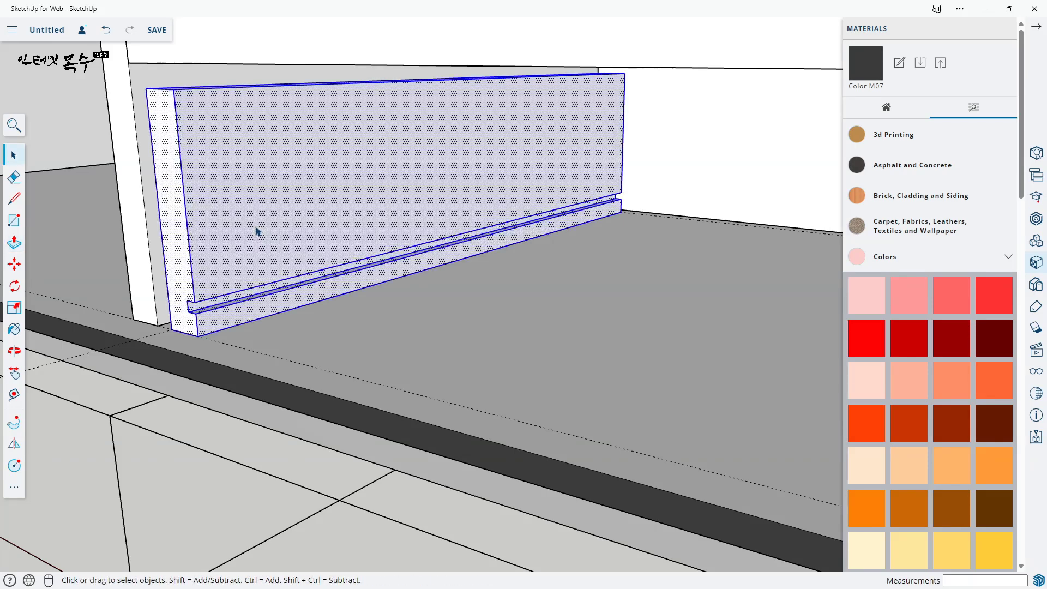
{"action": "right_click", "coordinate": [270, 217]}
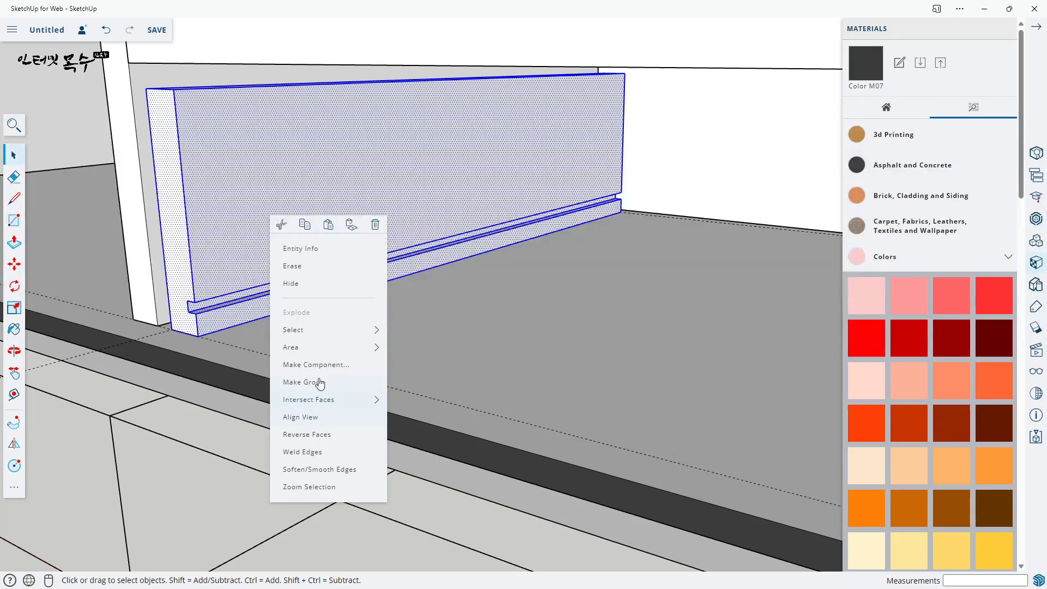
{"action": "left_click", "coordinate": [332, 365]}
{"action": "left_click", "coordinate": [597, 426]}
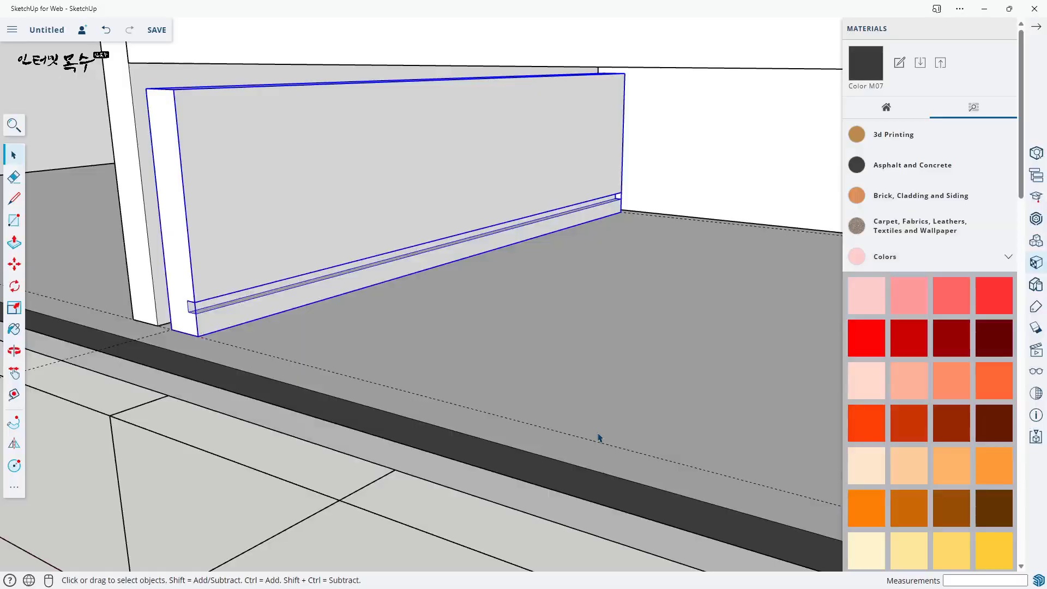
- Copy the side panel across the compartment so its outer front corner meets the right and front guides' intersection
{"action": "middle_click_drag", "start_coordinate": [598, 435], "coordinate": [519, 442]}
{"action": "scroll", "coordinate": [533, 423], "scroll_direction": "down", "scroll_amount": 3}
{"action": "scroll", "coordinate": [557, 417], "scroll_direction": "up", "scroll_amount": 2}
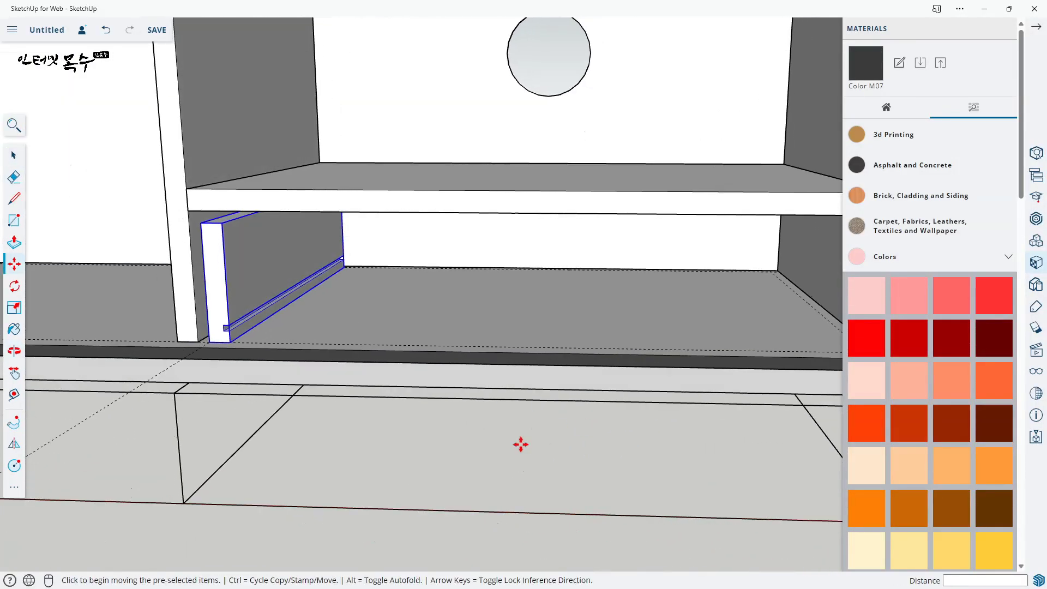
{"action": "scroll", "coordinate": [232, 342], "scroll_direction": "up", "scroll_amount": 2}
{"action": "left_click", "coordinate": [235, 339]}
{"action": "scroll", "coordinate": [297, 339], "scroll_direction": "down", "scroll_amount": 2}
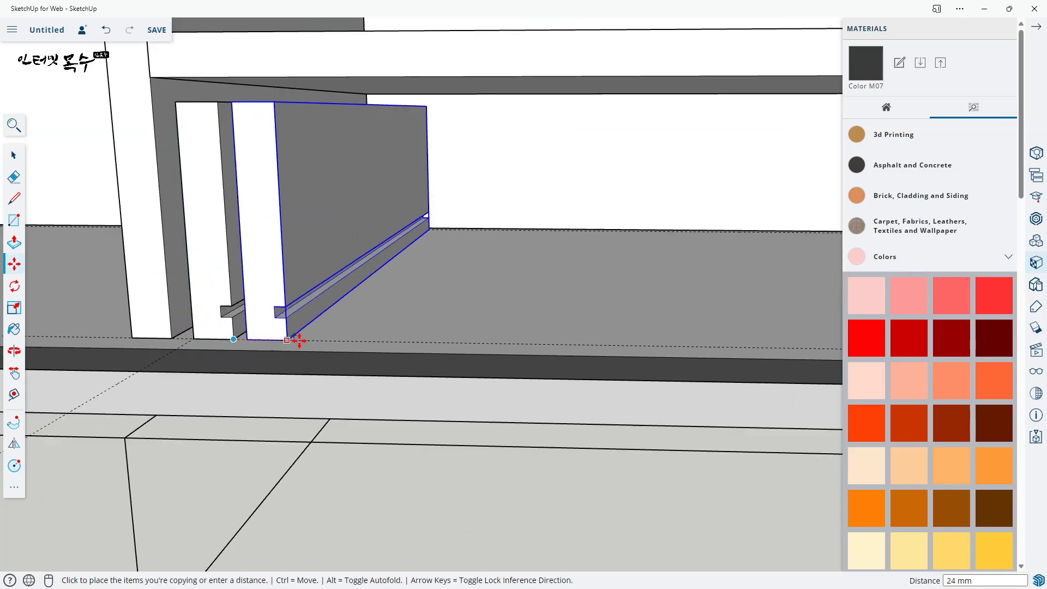
{"action": "middle_click_drag", "start_coordinate": [297, 338], "coordinate": [586, 383]}
{"action": "scroll", "coordinate": [586, 383], "scroll_direction": "up", "scroll_amount": 3}
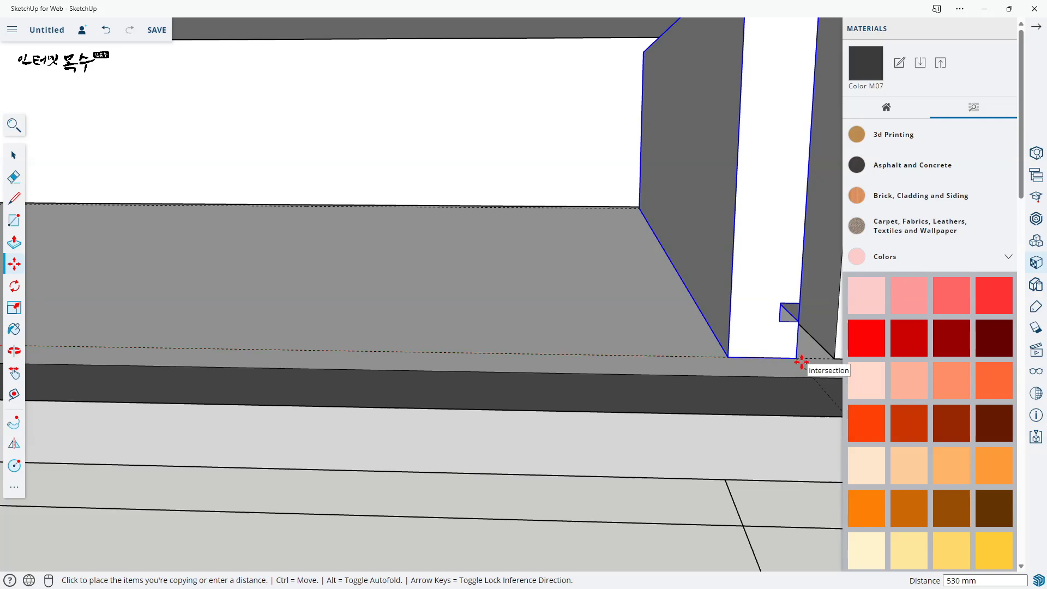
{"action": "left_click", "coordinate": [802, 361]}
{"action": "scroll", "coordinate": [801, 361], "scroll_direction": "down", "scroll_amount": 3}
- Flip the copied right side panel left to right so its groove faces the left panel
{"action": "left_click", "coordinate": [15, 443]}
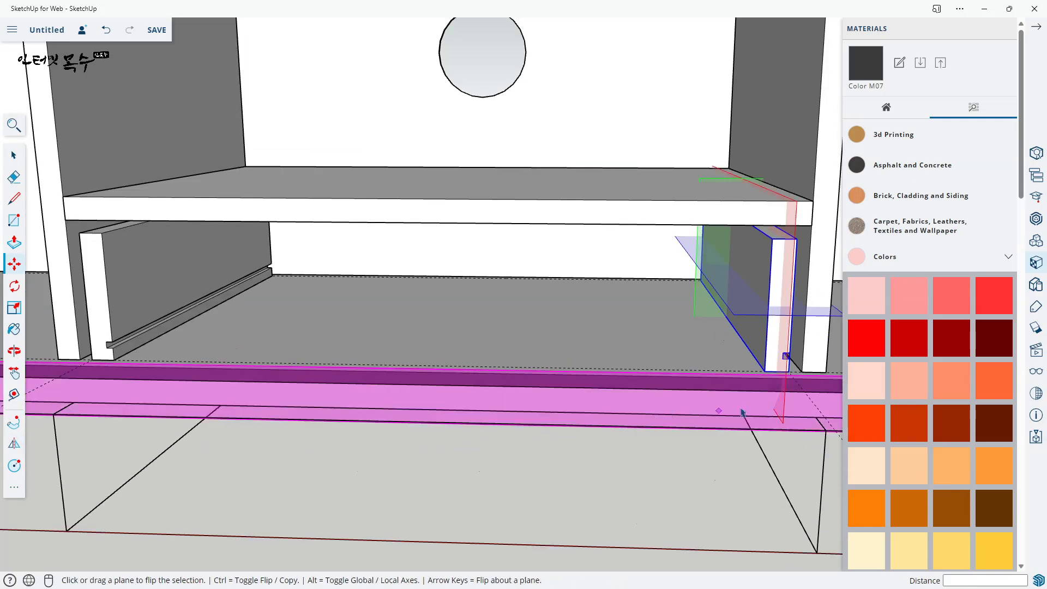
{"action": "left_click", "coordinate": [785, 342]}
{"action": "key", "text": "space"}
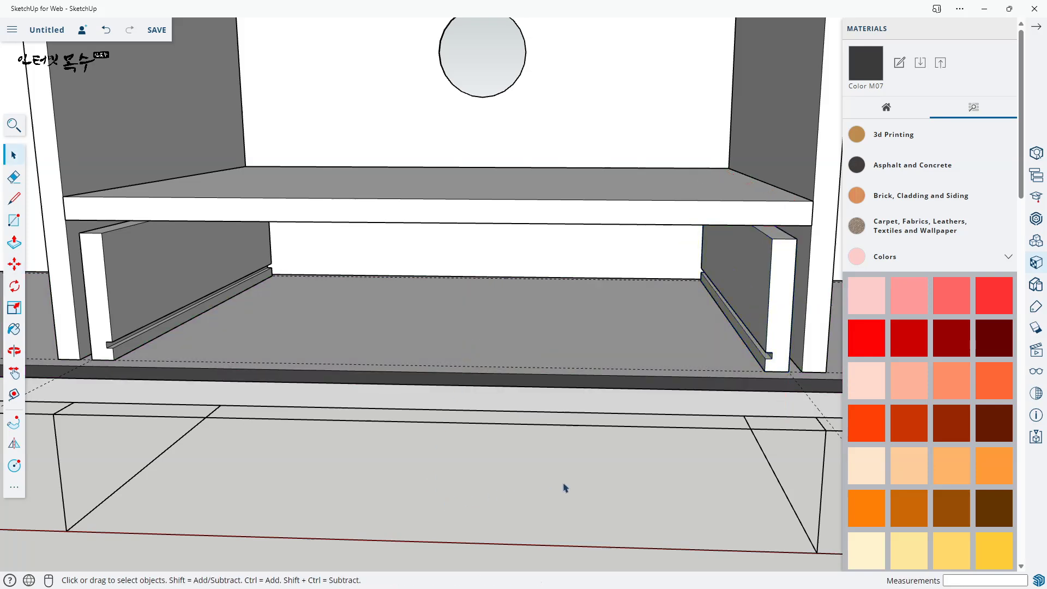
- Draw a rectangle between the rear ends of the two side panels, from the left panel's top corner to the right panel's bottom corner
{"action": "middle_click_drag", "start_coordinate": [562, 487], "coordinate": [376, 448]}
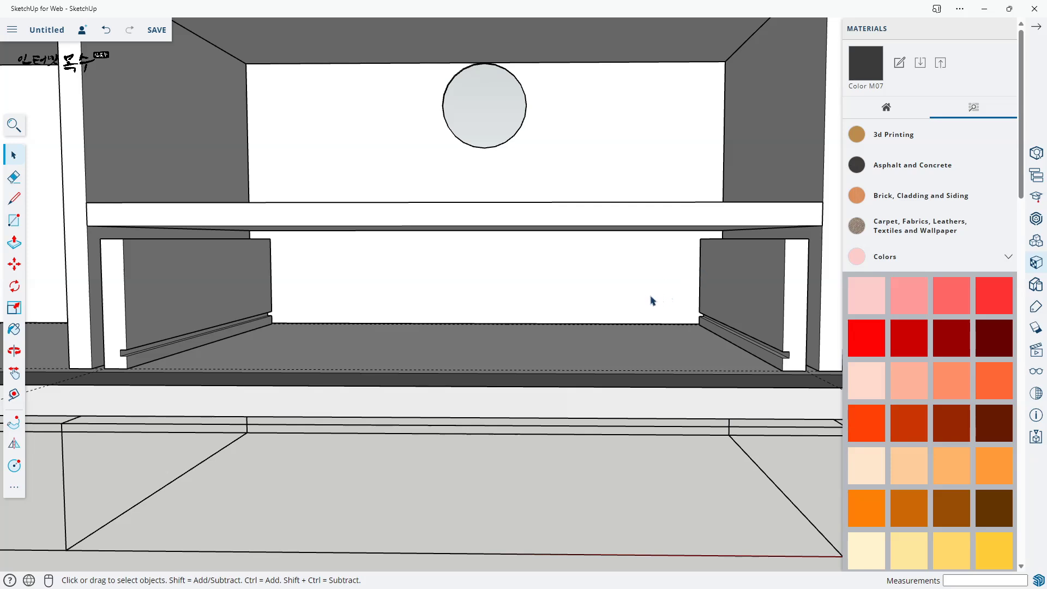
{"action": "key", "text": "r"}
{"action": "left_click", "coordinate": [270, 238]}
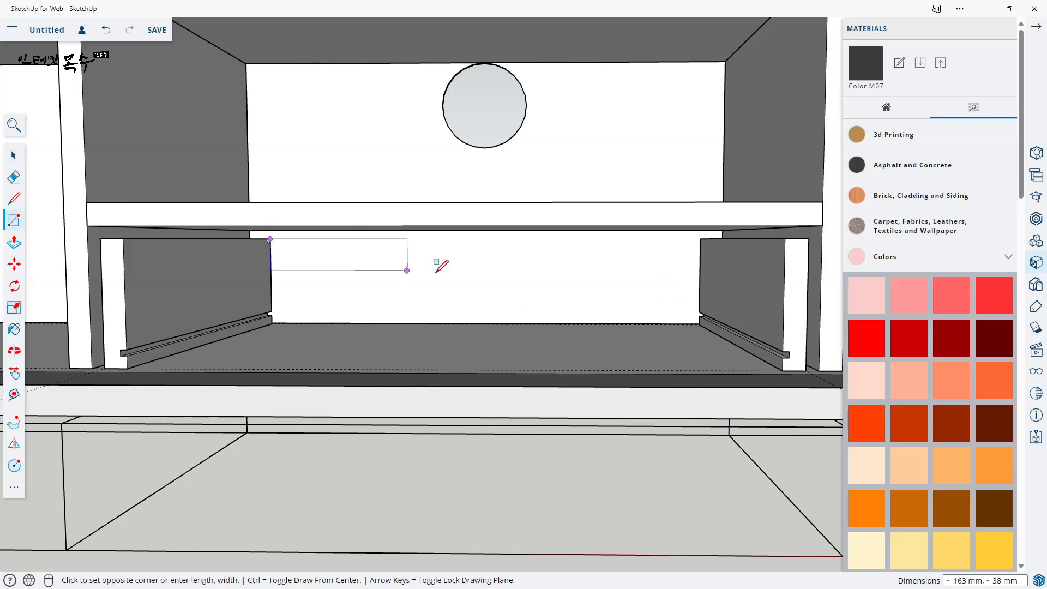
{"action": "left_click", "coordinate": [700, 324]}
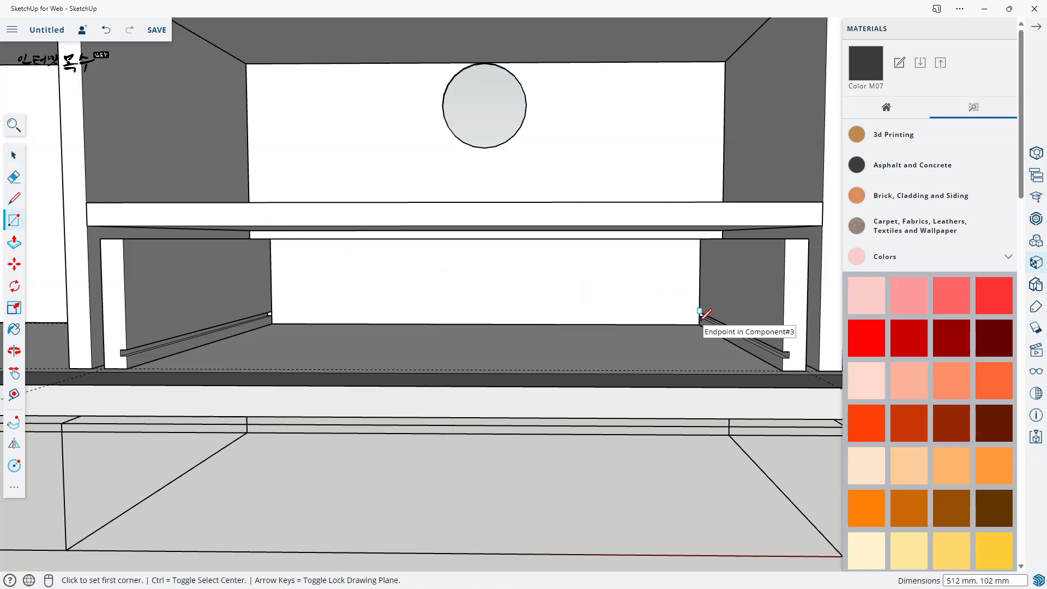
- Extrude the rear rectangle 18 mm forward between the side panels as the drawer's back board
{"action": "key", "text": "o"}
{"action": "left_click_drag", "start_coordinate": [558, 295], "coordinate": [479, 299]}
{"action": "key", "text": "r"}
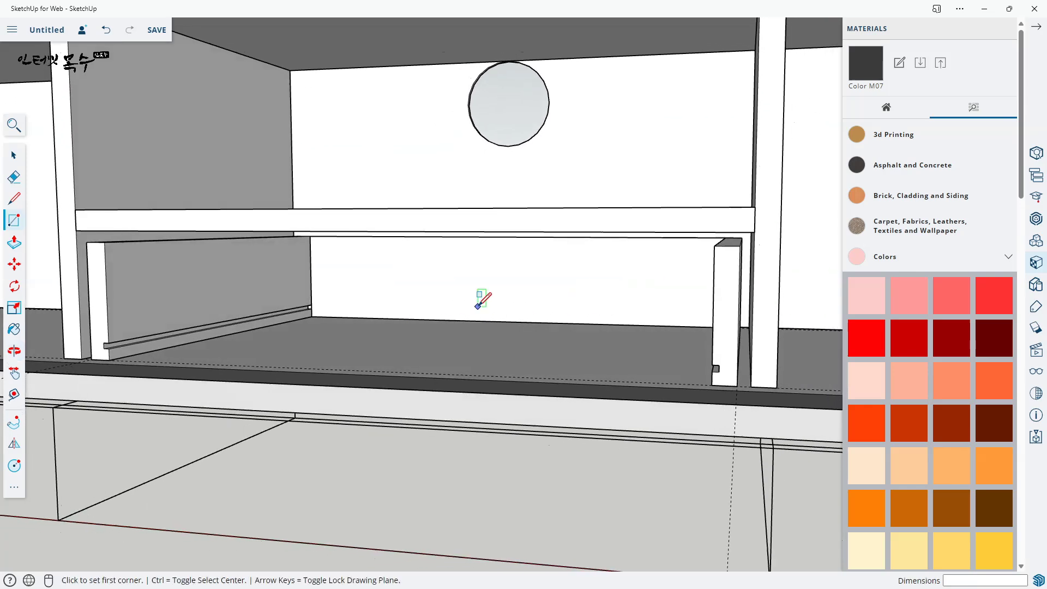
{"action": "key", "text": "p"}
{"action": "left_click", "coordinate": [488, 292]}
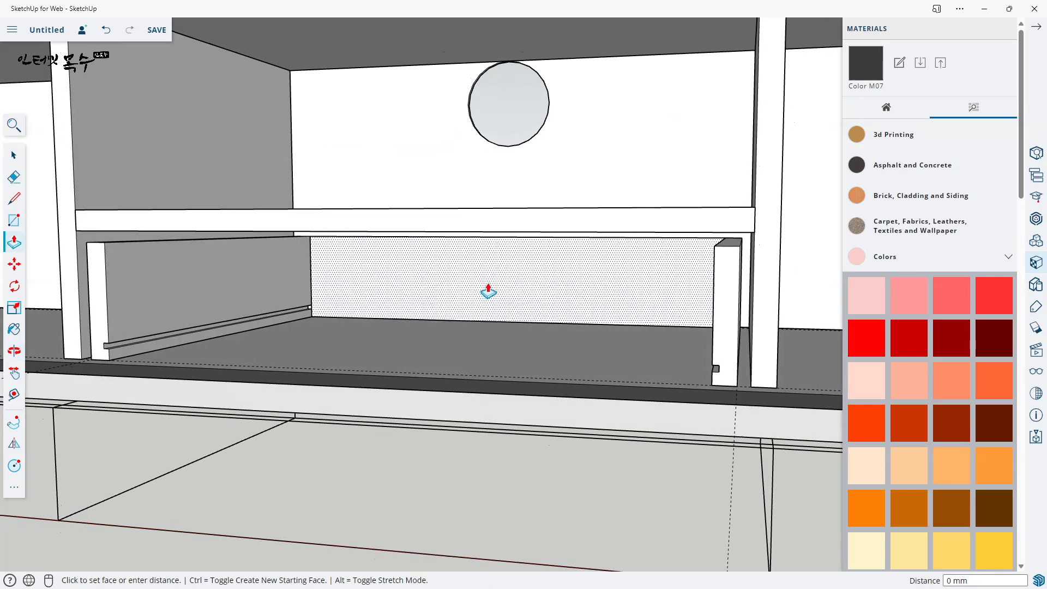
{"action": "left_click", "coordinate": [455, 314]}
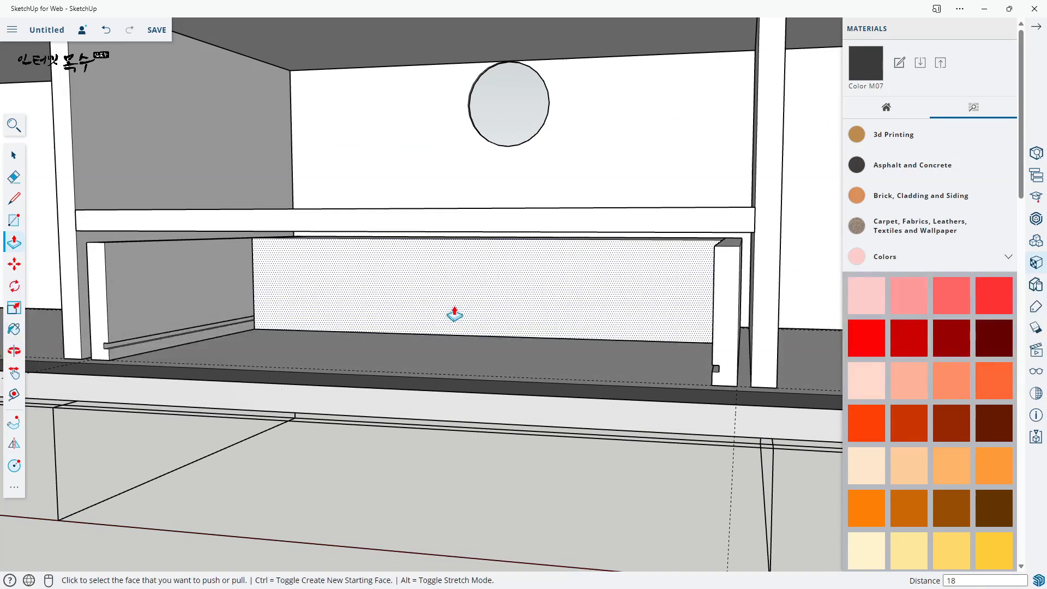
{"action": "left_click", "coordinate": [455, 314]}
{"action": "key", "text": "space"}
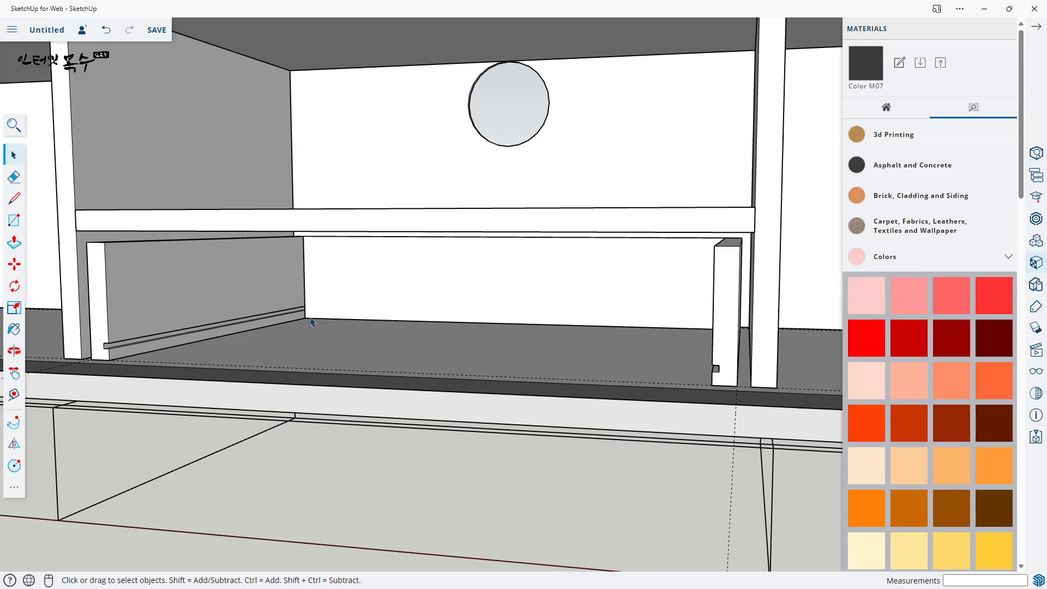
- Copy the back board's lower front edge 10 mm up to the side groove's lower edge, then copy that line 5 mm higher
{"action": "left_click", "coordinate": [312, 319]}
{"action": "scroll", "coordinate": [313, 323], "scroll_direction": "up", "scroll_amount": 3}
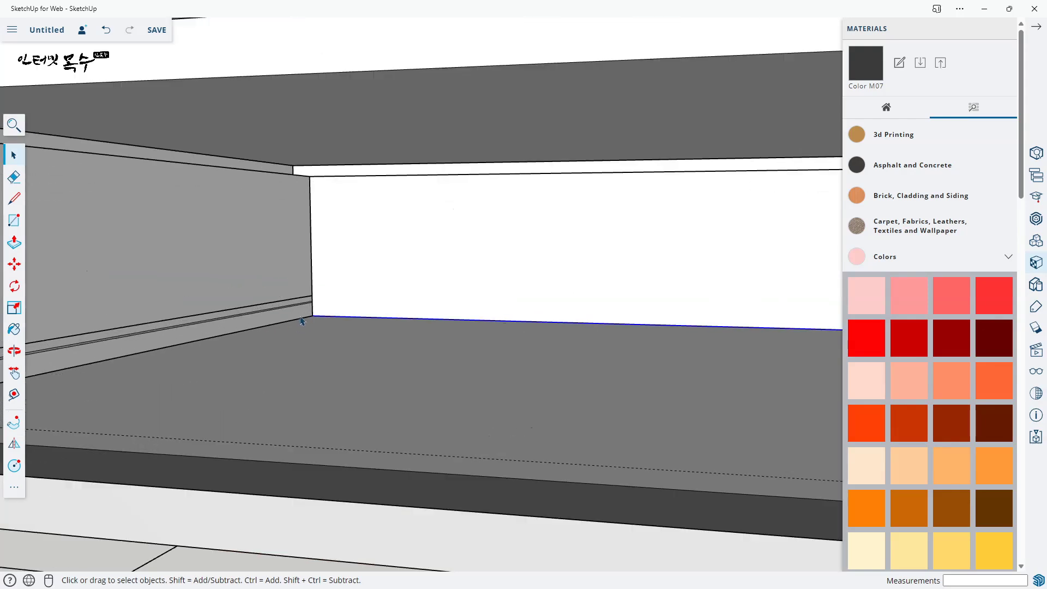
{"action": "key", "text": "m"}
{"action": "key", "text": "ctrl"}
{"action": "left_click", "coordinate": [313, 316]}
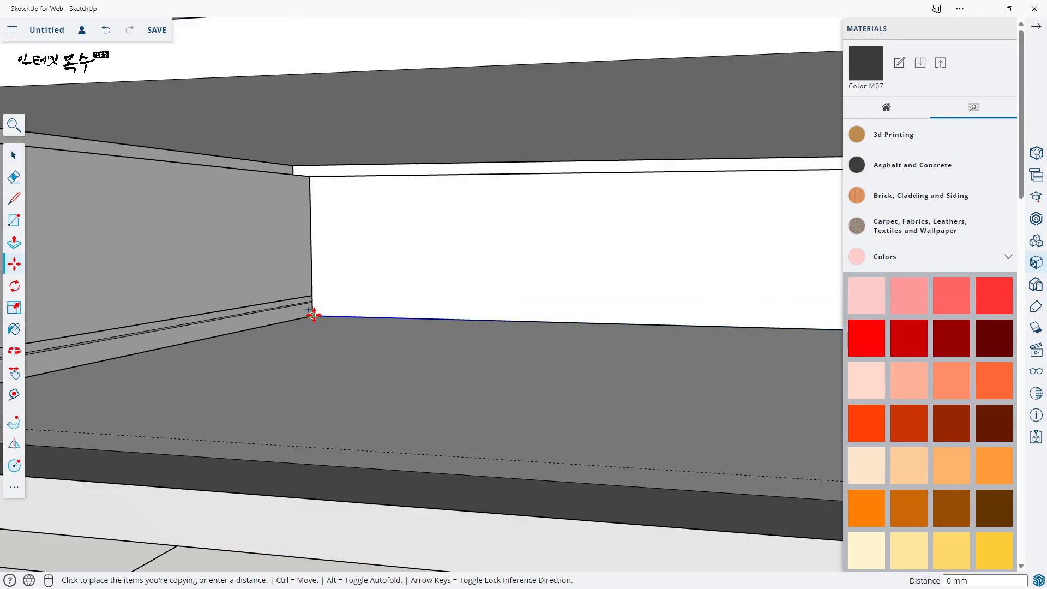
{"action": "scroll", "coordinate": [313, 300], "scroll_direction": "up", "scroll_amount": 3}
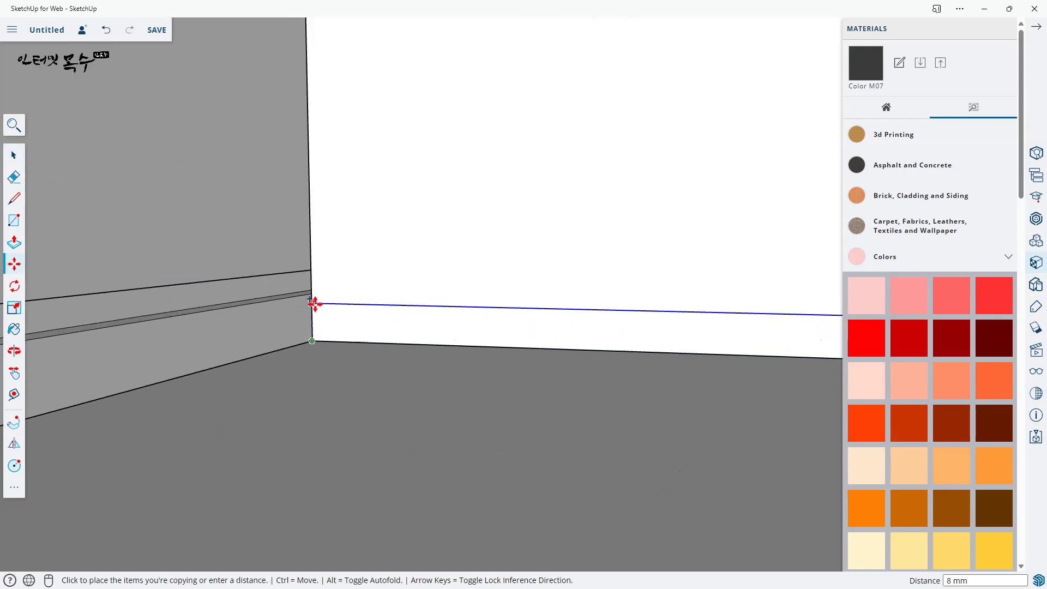
{"action": "left_click", "coordinate": [313, 293]}
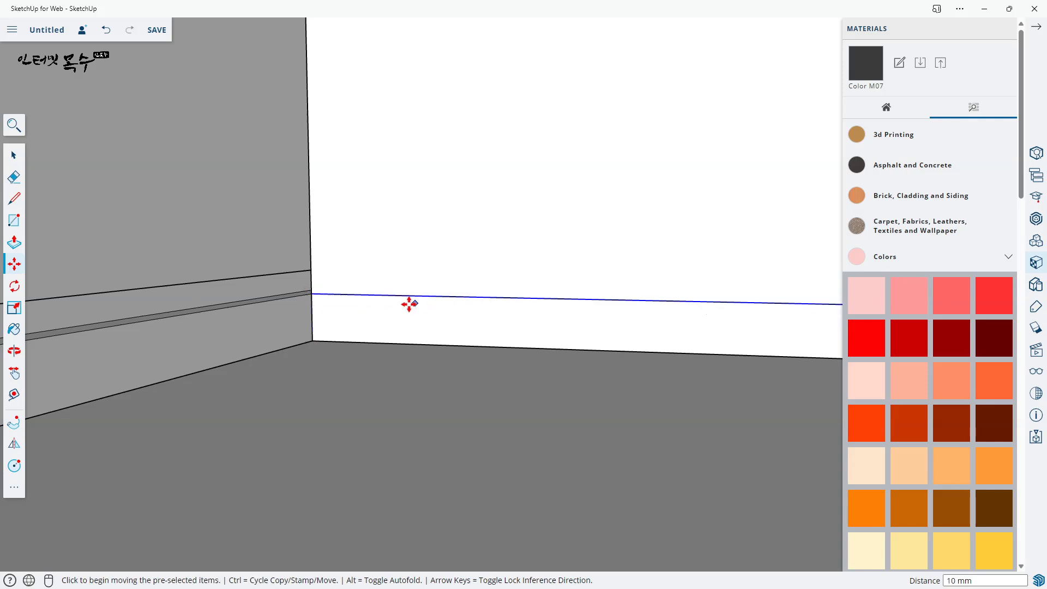
{"action": "key", "text": "ctrl"}
{"action": "left_click", "coordinate": [312, 294]}
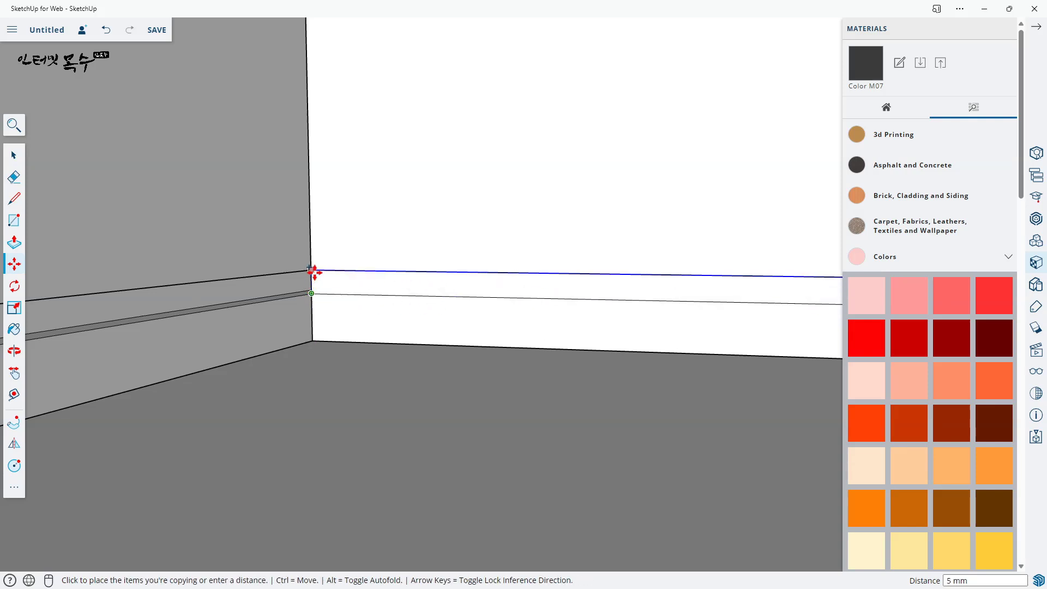
{"action": "left_click", "coordinate": [312, 270]}
- Push the strip between the two copied lines 5 mm into the back board to cut a groove
{"action": "middle_click_drag", "start_coordinate": [458, 310], "coordinate": [367, 346]}
{"action": "key", "text": "p"}
{"action": "left_click", "coordinate": [351, 297]}
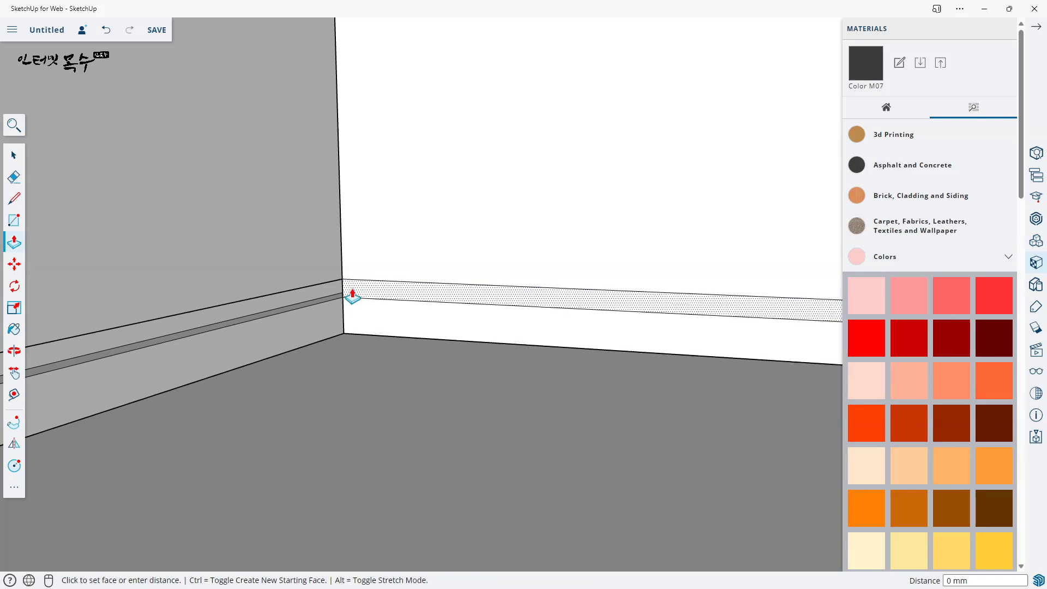
{"action": "left_click", "coordinate": [358, 292]}
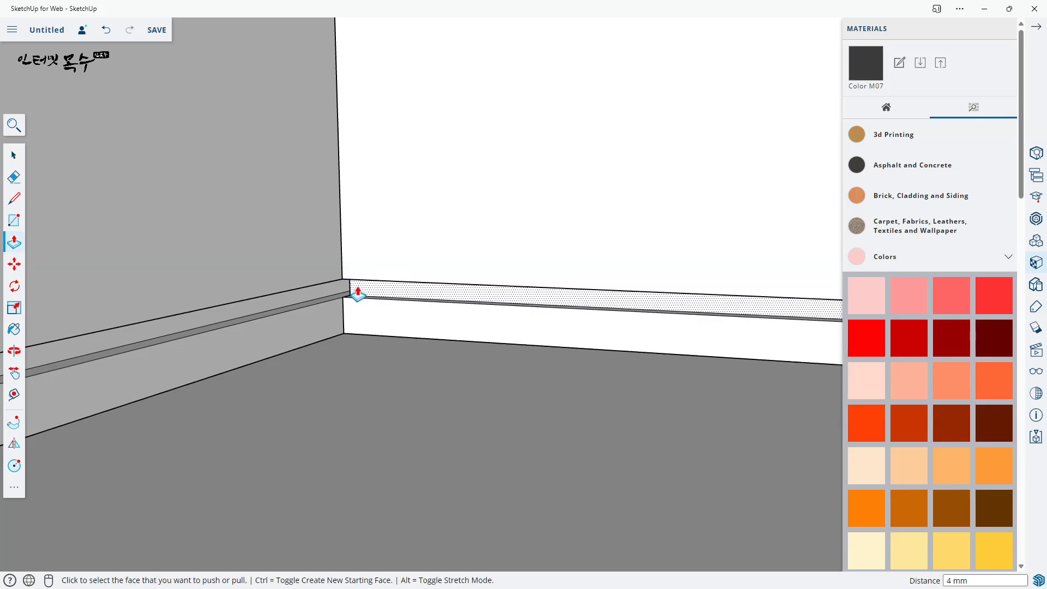
{"action": "type", "text": "5"}
{"action": "key", "text": "Return"}
{"action": "key", "text": "space"}
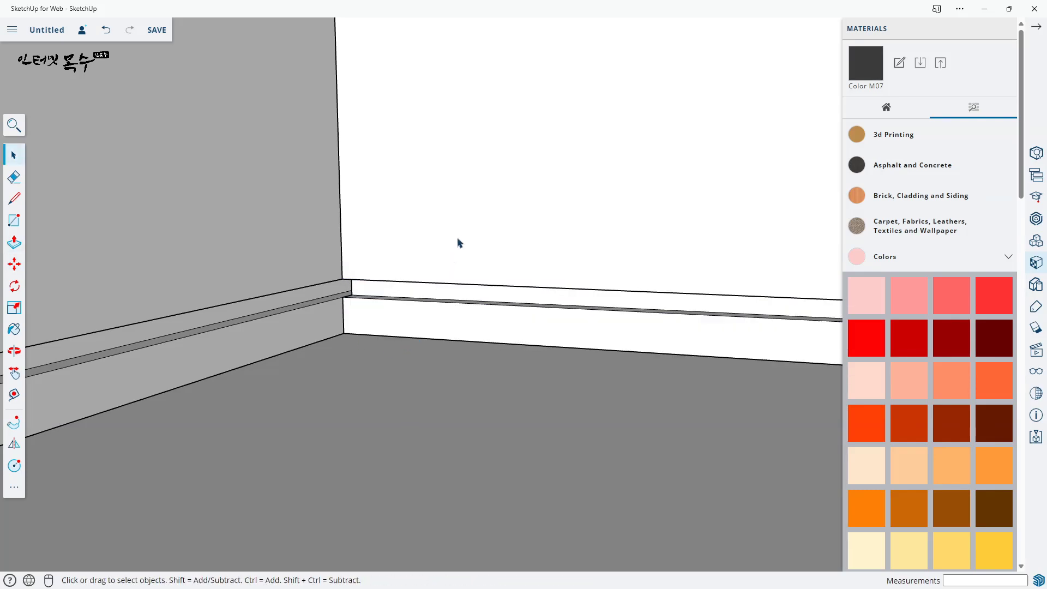
- Make the whole grooved back board a component, keeping the default definition name and alignment
{"action": "triple_click", "coordinate": [458, 239]}
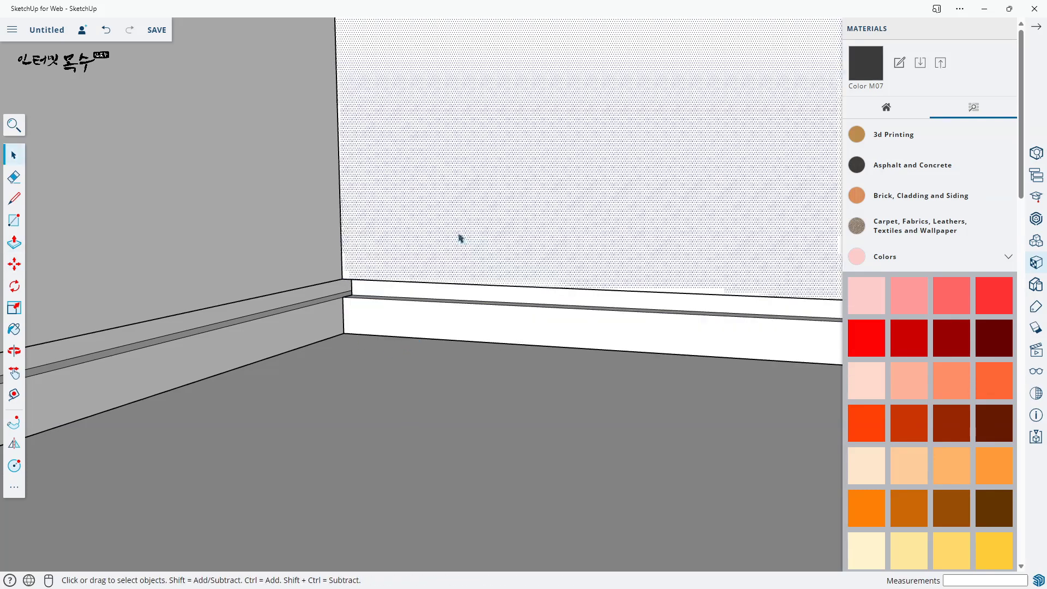
{"action": "right_click", "coordinate": [476, 180]}
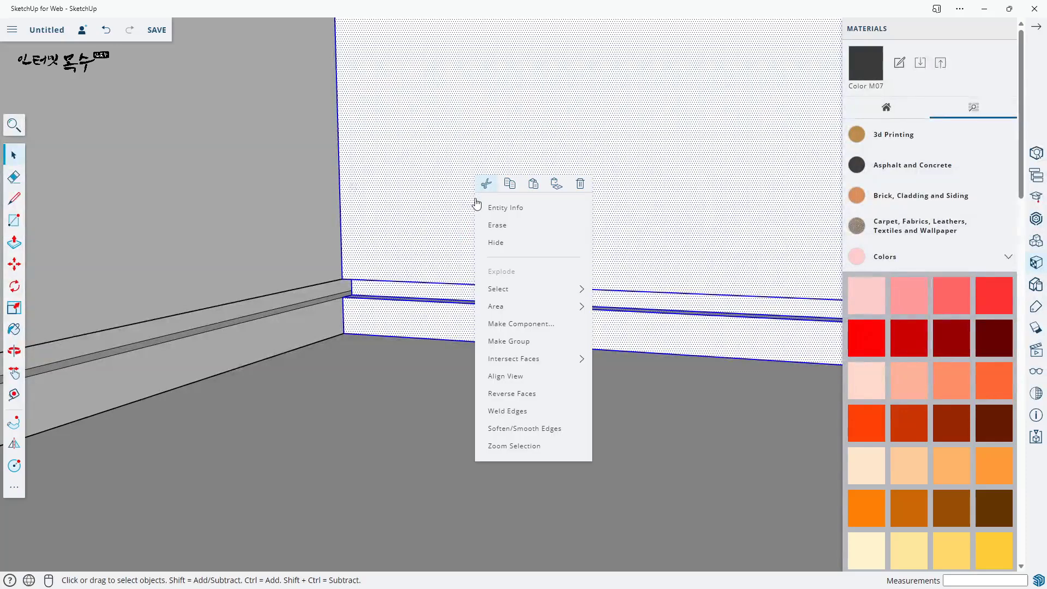
{"action": "left_click", "coordinate": [526, 327]}
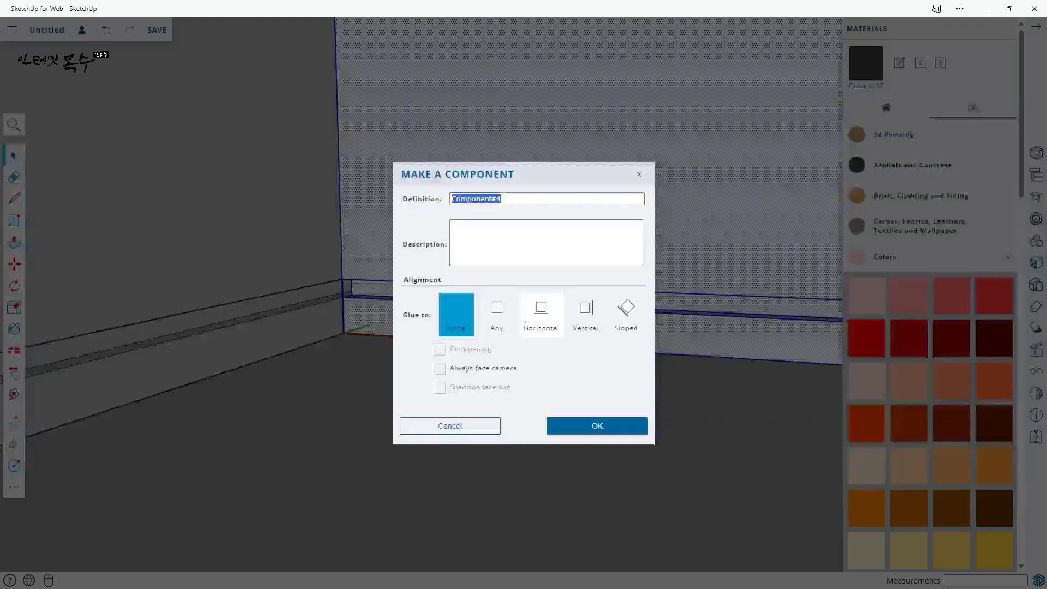
{"action": "left_click", "coordinate": [601, 425]}
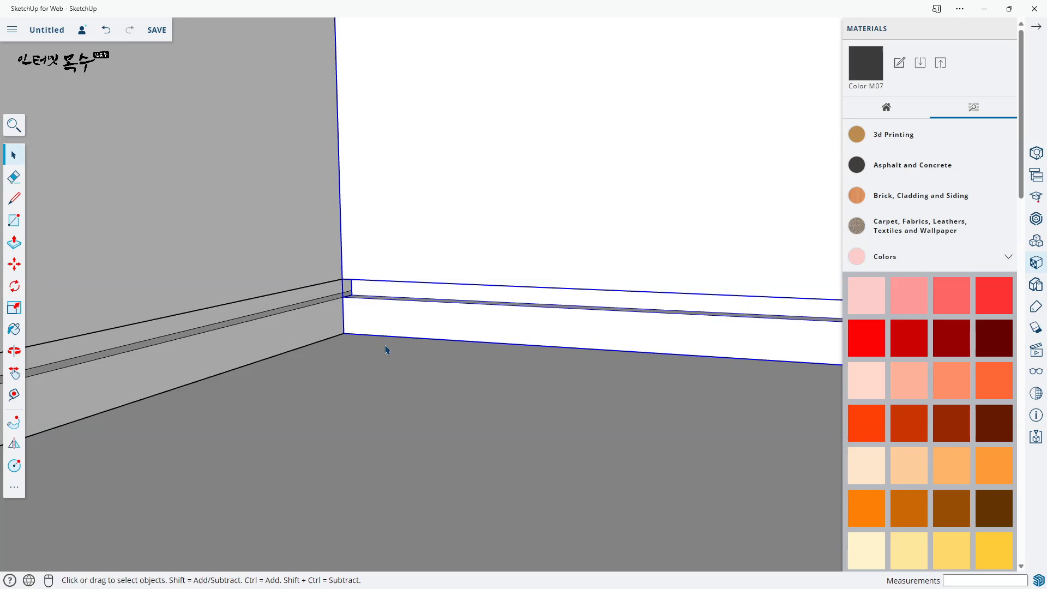
- Draw a rectangle for the drawer bottom from the left groove's inner rear corner to the right groove's lower outer front corner
{"action": "scroll", "coordinate": [386, 349], "scroll_direction": "down", "scroll_amount": 5}
{"action": "middle_click_drag", "start_coordinate": [386, 350], "coordinate": [439, 313]}
{"action": "scroll", "coordinate": [411, 327], "scroll_direction": "up", "scroll_amount": 5}
{"action": "scroll", "coordinate": [410, 327], "scroll_direction": "up", "scroll_amount": 5}
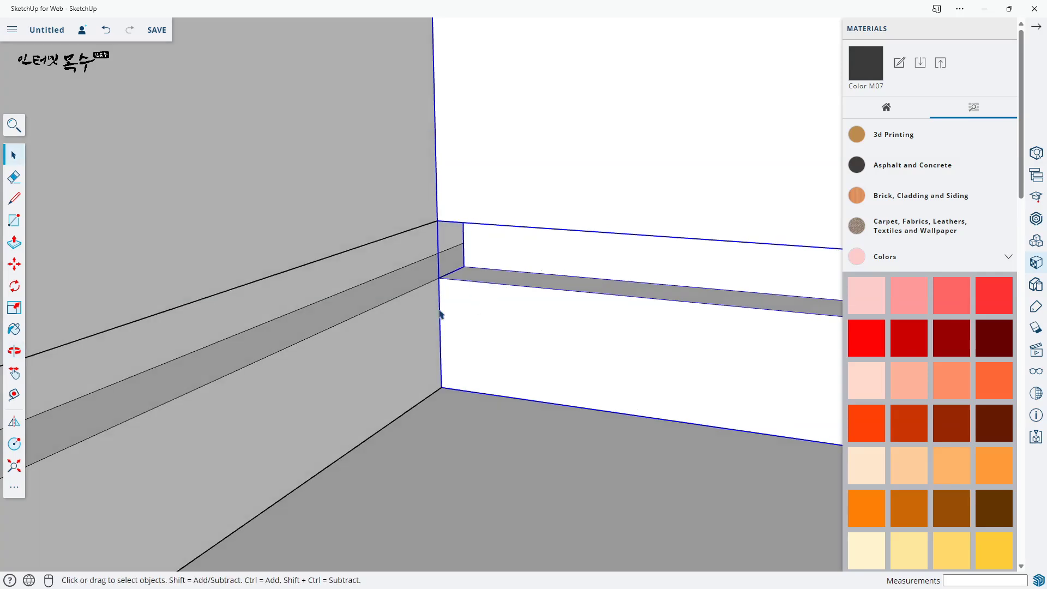
{"action": "key", "text": "t"}
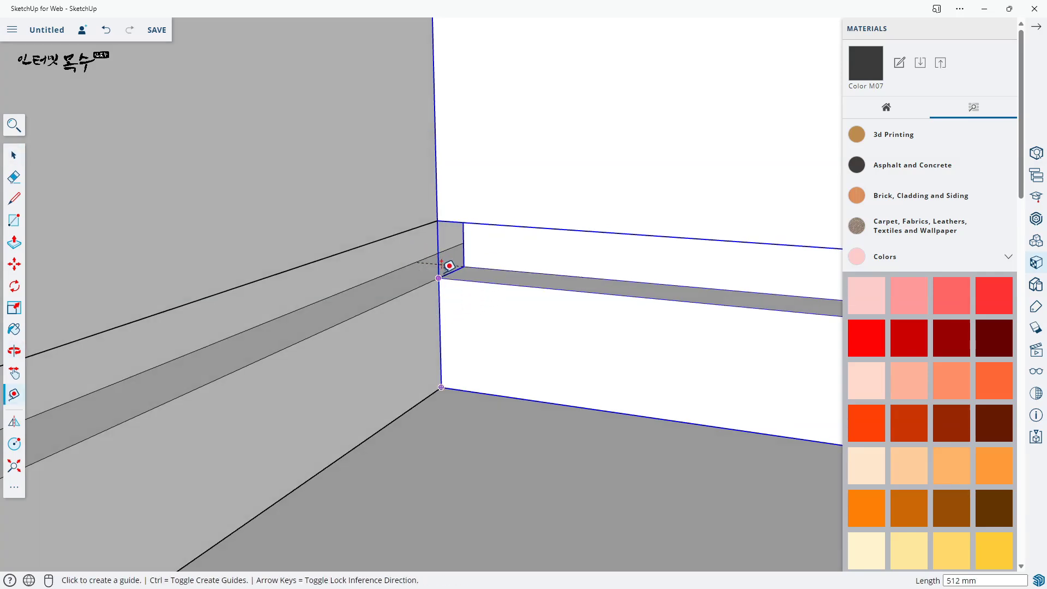
{"action": "key", "text": "r"}
{"action": "left_click", "coordinate": [418, 263]}
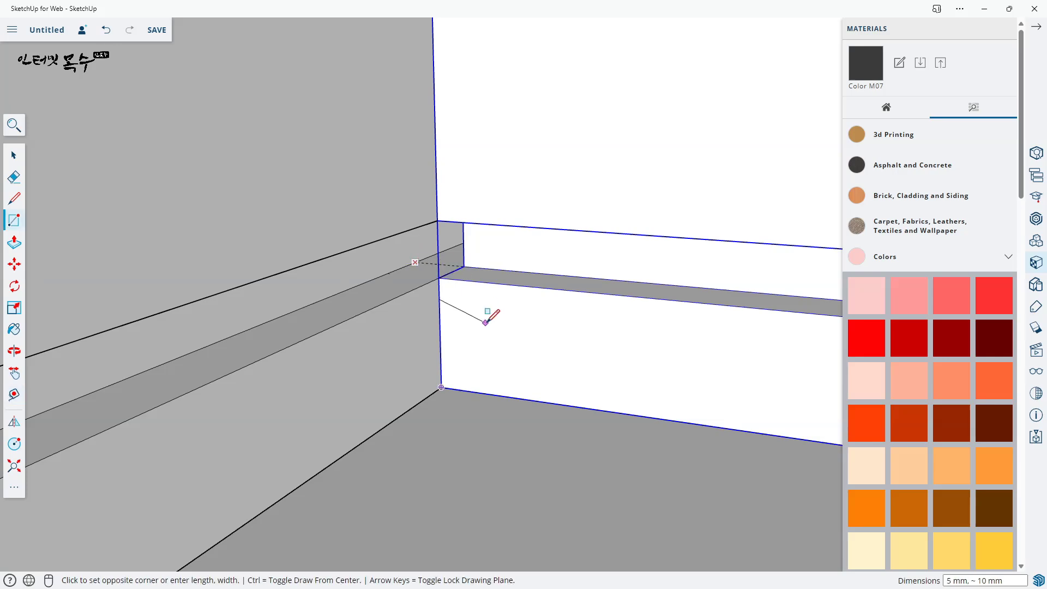
{"action": "scroll", "coordinate": [487, 321], "scroll_direction": "down", "scroll_amount": 5}
{"action": "middle_click_drag", "start_coordinate": [487, 322], "coordinate": [658, 327]}
{"action": "left_click", "coordinate": [655, 327]}
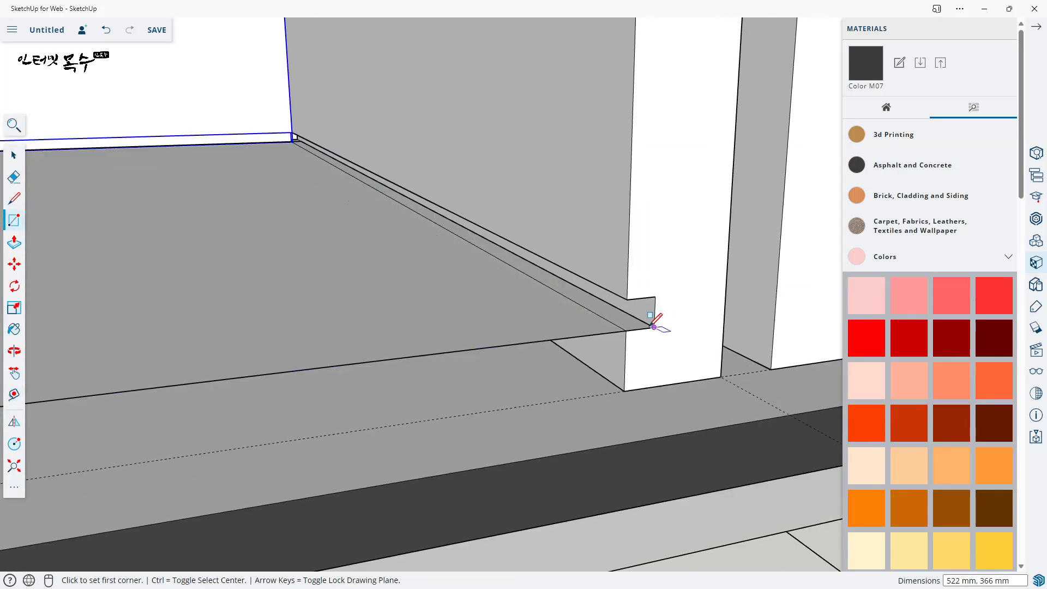
- Extrude the drawer bottom rectangle 5 mm upward to fill the grooves' height
{"action": "key", "text": "p"}
{"action": "left_click", "coordinate": [515, 319]}
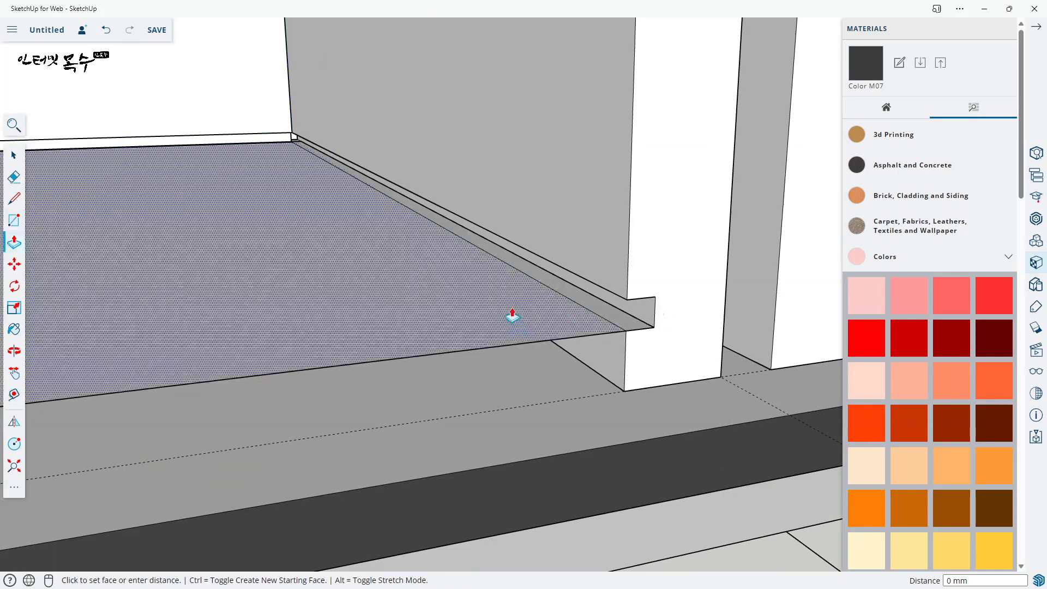
{"action": "left_click", "coordinate": [513, 252]}
{"action": "type", "text": "5"}
{"action": "key", "text": "Return"}
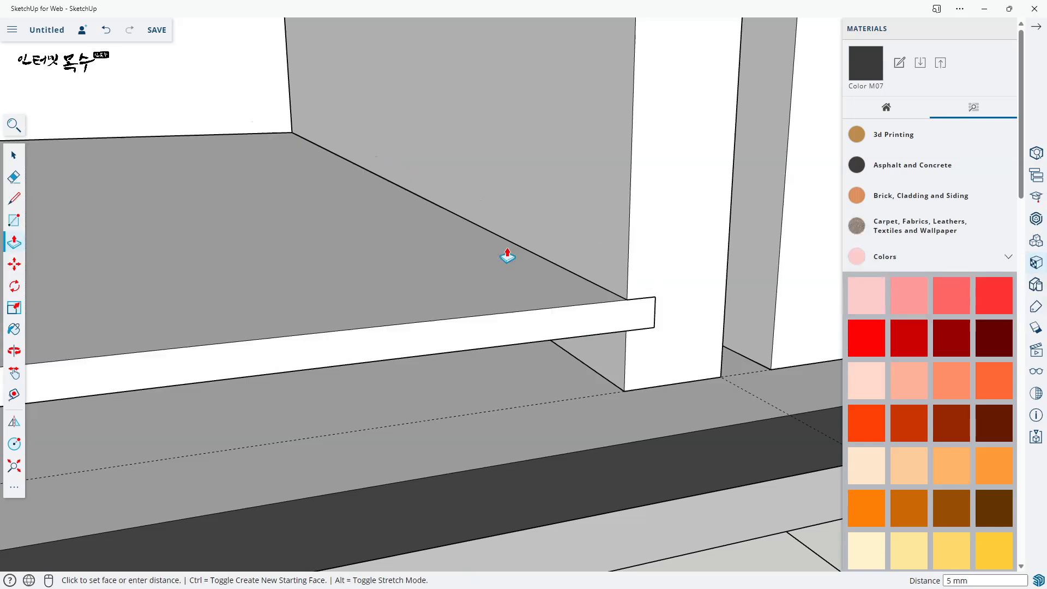
- Push the drawer bottom's front edge face back from the side panels' front ends
{"action": "middle_click_drag", "start_coordinate": [507, 257], "coordinate": [491, 362]}
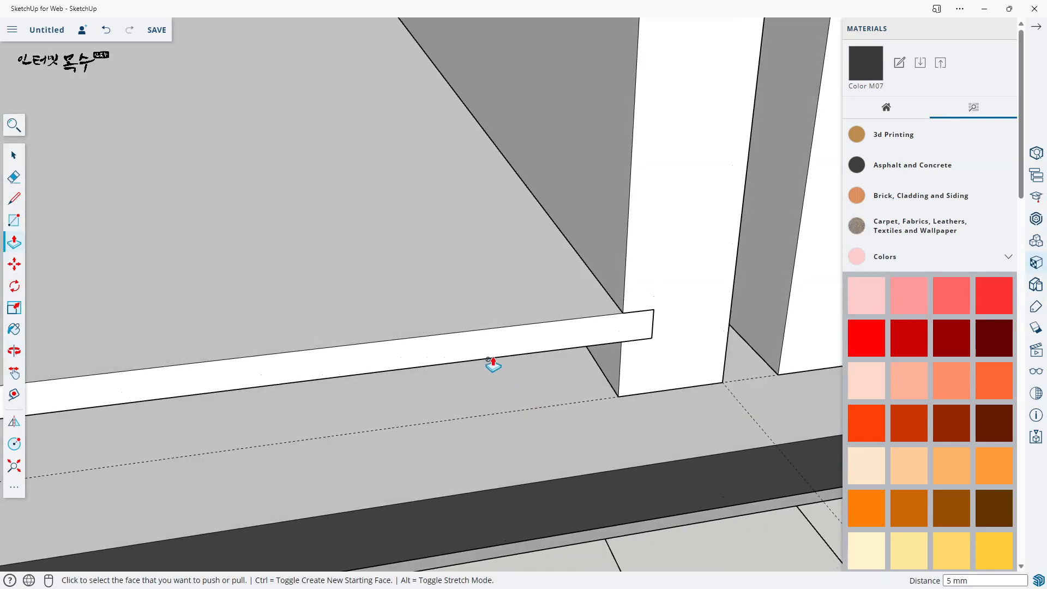
{"action": "left_click", "coordinate": [476, 352]}
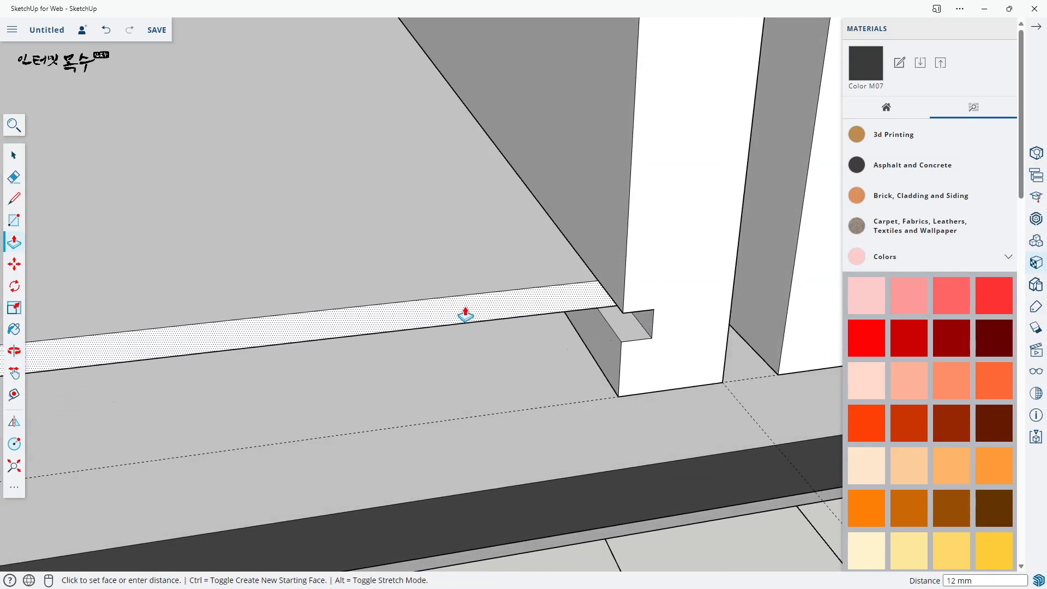
{"action": "left_click", "coordinate": [464, 311]}
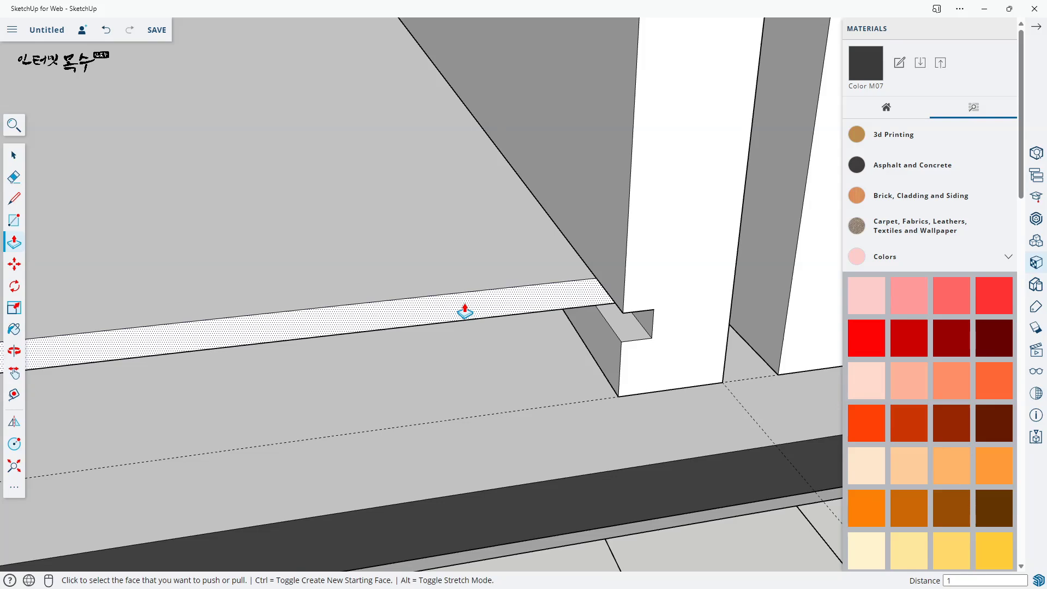
{"action": "left_click", "coordinate": [465, 311]}
{"action": "key", "text": "space"}
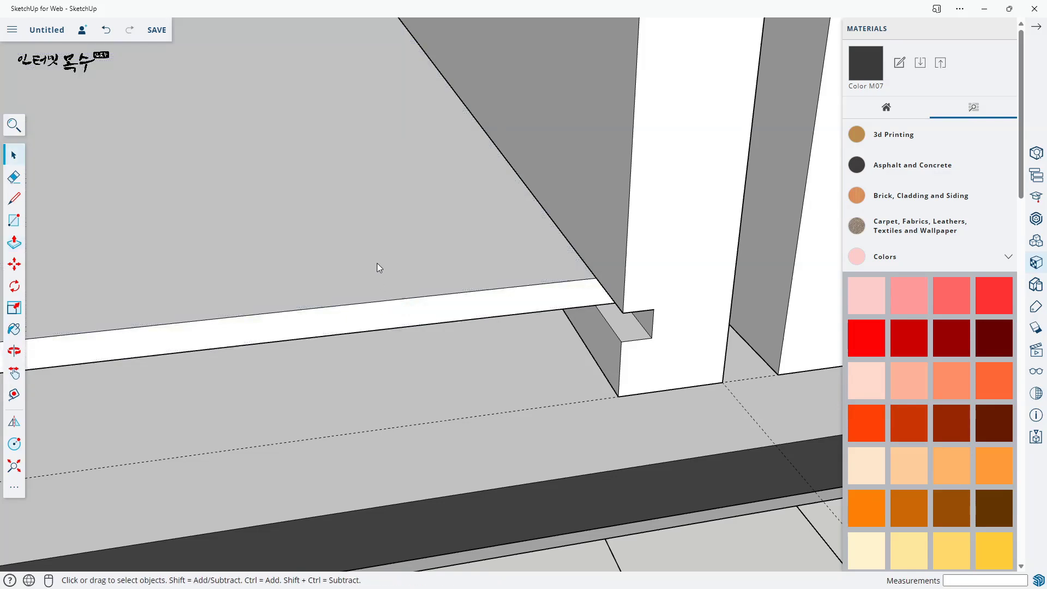
- Make the whole drawer bottom panel a group
{"action": "triple_click", "coordinate": [377, 264]}
{"action": "right_click", "coordinate": [381, 218]}
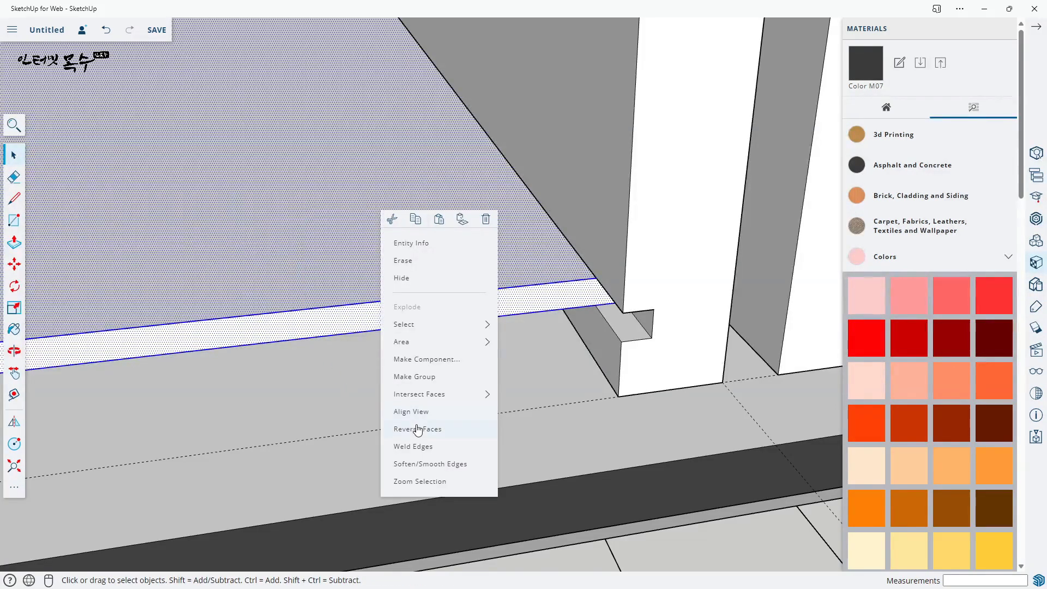
{"action": "left_click", "coordinate": [430, 378]}
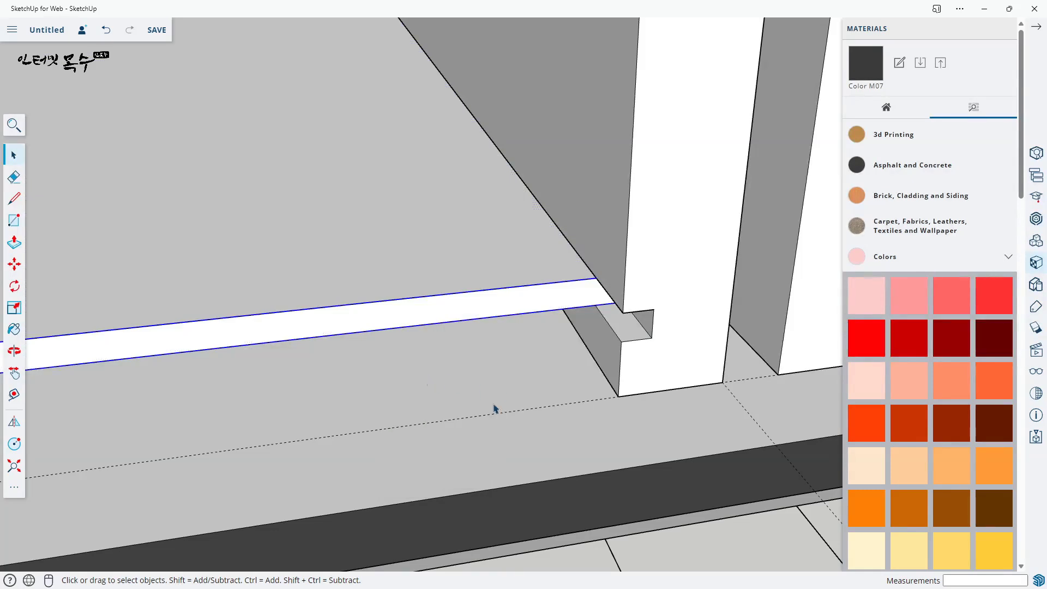
{"action": "left_click", "coordinate": [528, 446]}
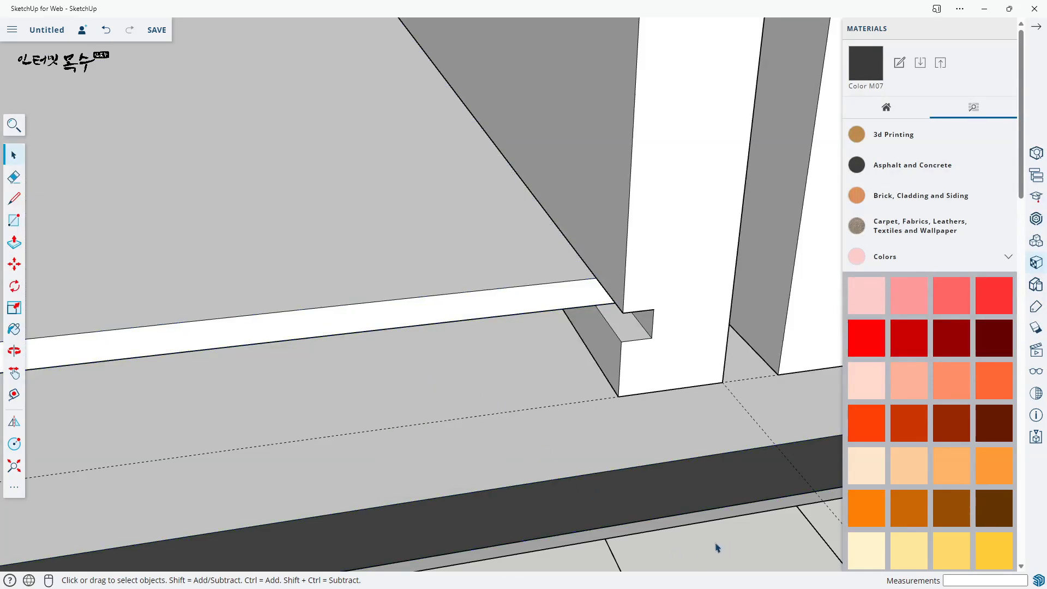
- Group the left side panel, back board, right side panel and bottom panel together as one drawer
{"action": "scroll", "coordinate": [716, 546], "scroll_direction": "down", "scroll_amount": 3}
{"action": "middle_click_drag", "start_coordinate": [617, 466], "coordinate": [402, 321]}
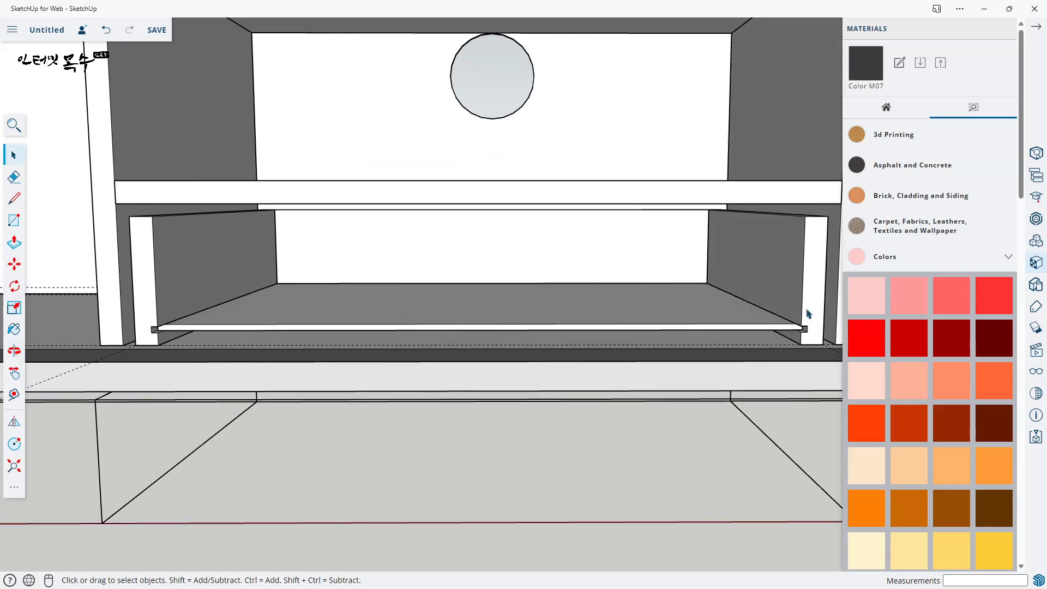
{"action": "middle_click_drag", "start_coordinate": [472, 323], "coordinate": [322, 269]}
{"action": "left_click", "coordinate": [322, 269]}
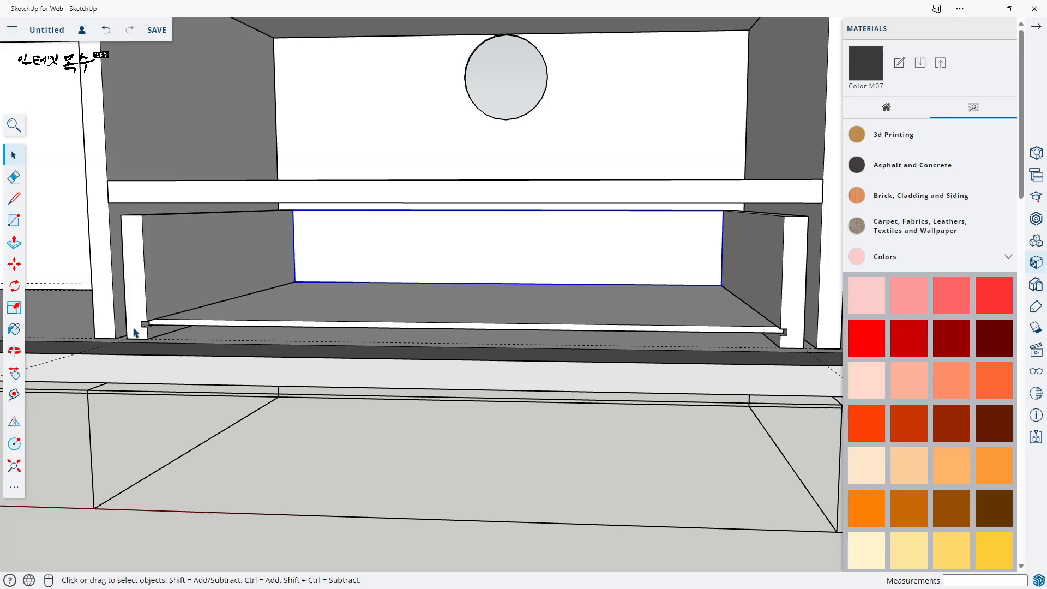
{"action": "left_click", "coordinate": [192, 268]}
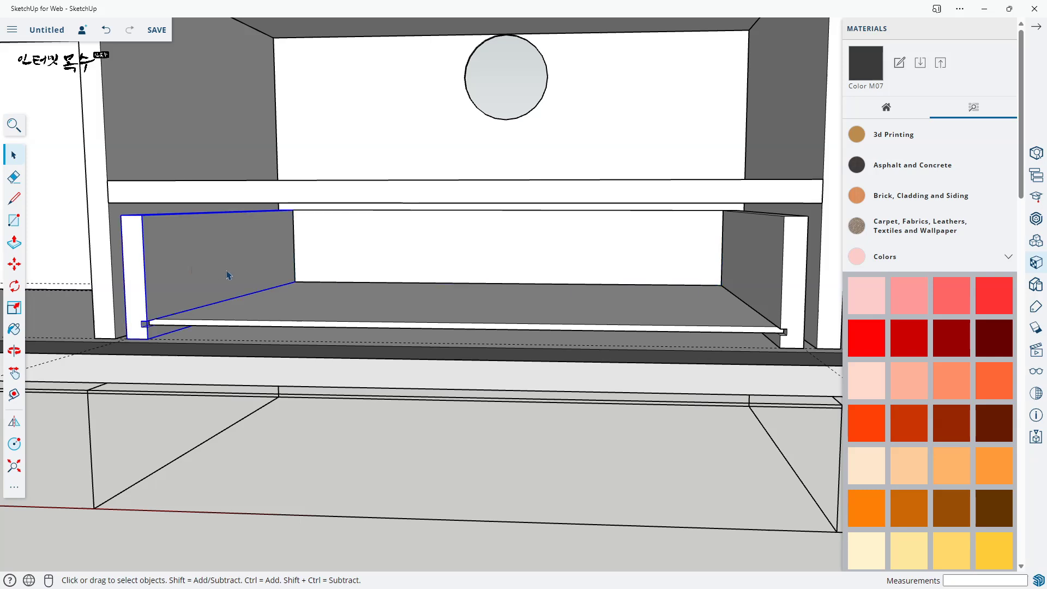
{"action": "left_click", "coordinate": [510, 264], "text": "ctrl"}
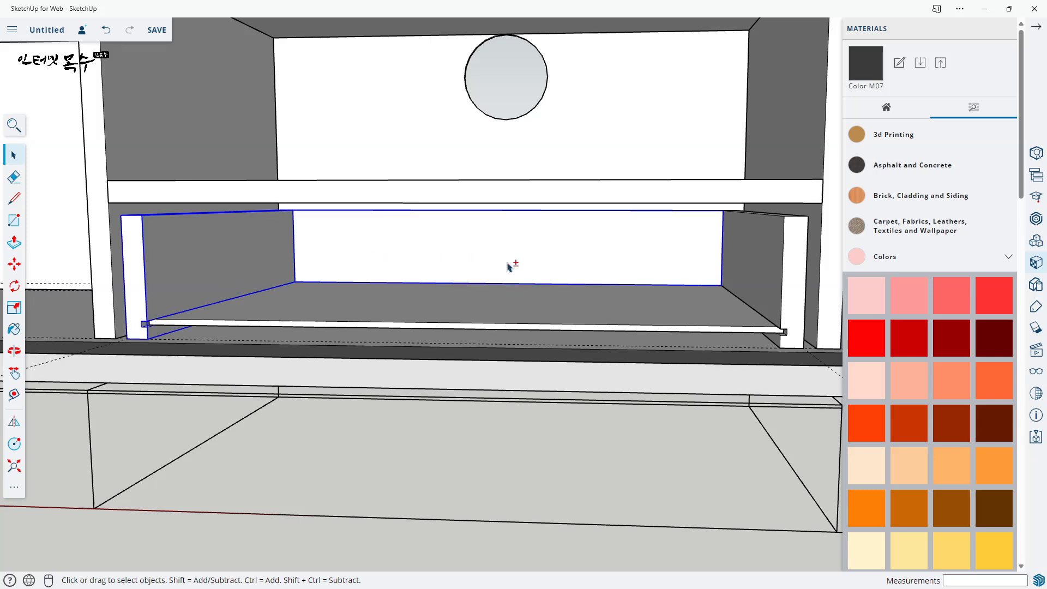
{"action": "left_click", "coordinate": [763, 273], "text": "ctrl"}
{"action": "left_click", "coordinate": [654, 323], "text": "ctrl"}
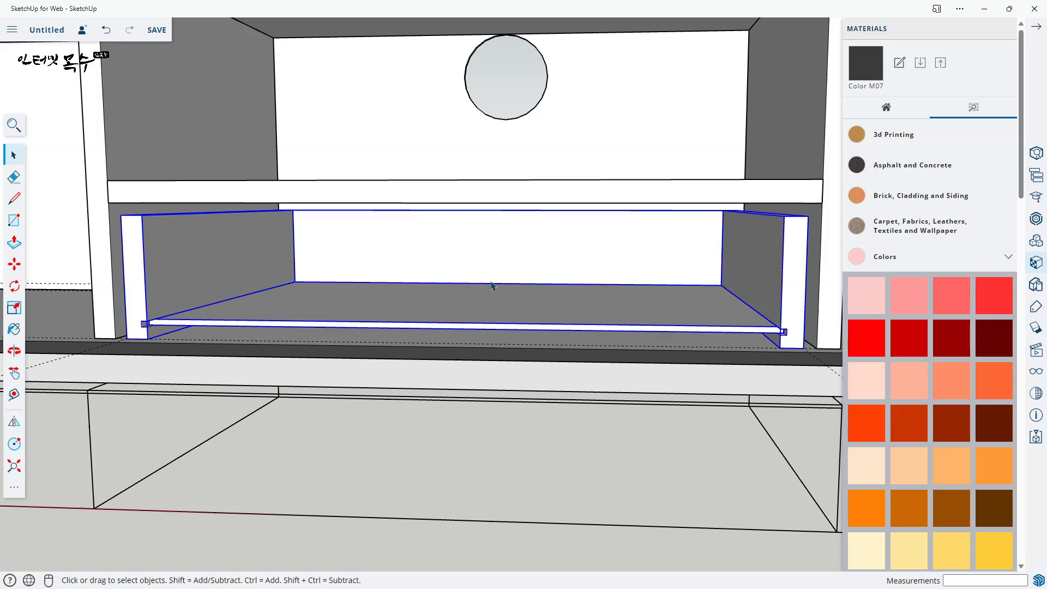
{"action": "right_click", "coordinate": [446, 246]}
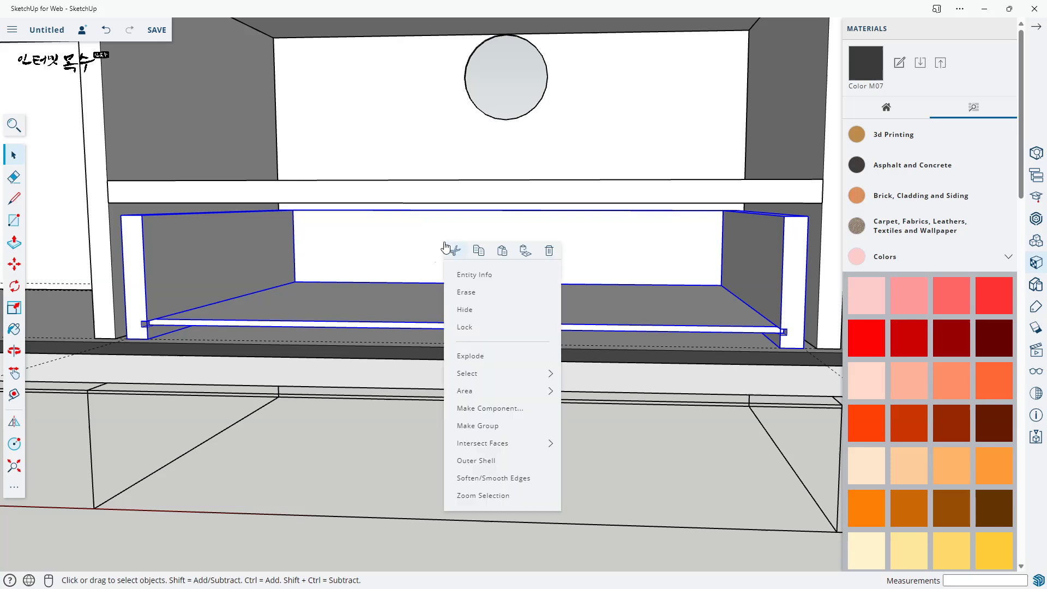
{"action": "left_click", "coordinate": [478, 426]}
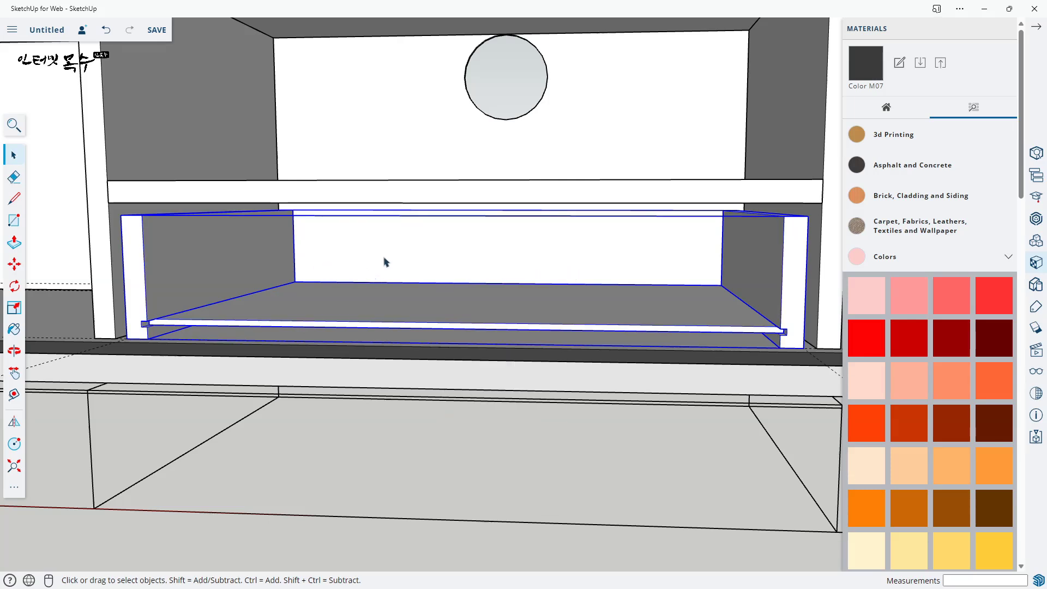
- Copy the drawer's back board forward 361 mm so it sits flush between the side panels' front ends
{"action": "scroll", "coordinate": [382, 261], "scroll_direction": "up", "scroll_amount": 2}
{"action": "scroll", "coordinate": [336, 257], "scroll_direction": "up", "scroll_amount": 2}
{"action": "left_click", "coordinate": [325, 247]}
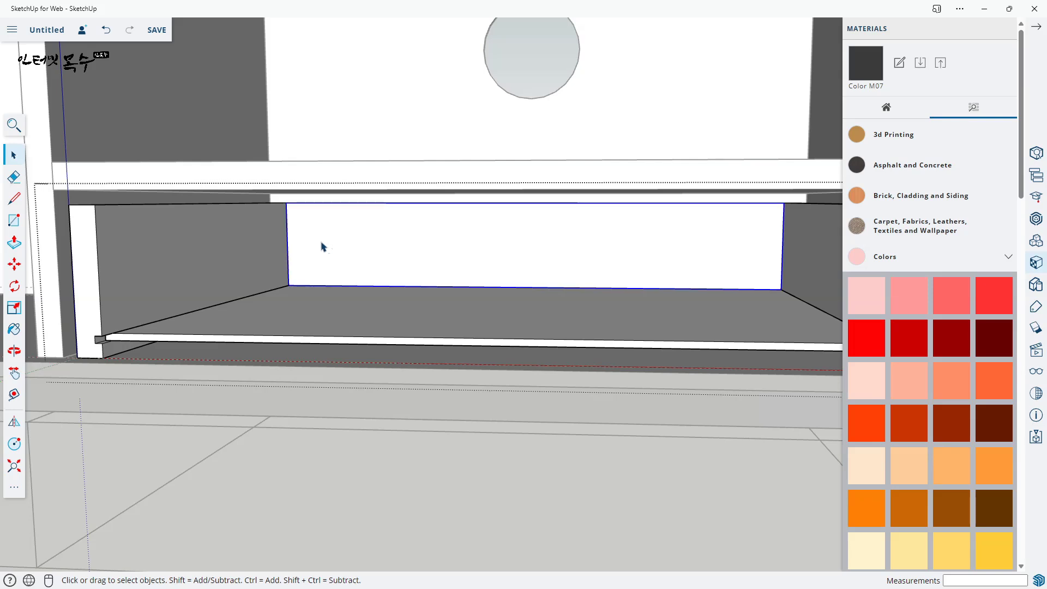
{"action": "key", "text": "m"}
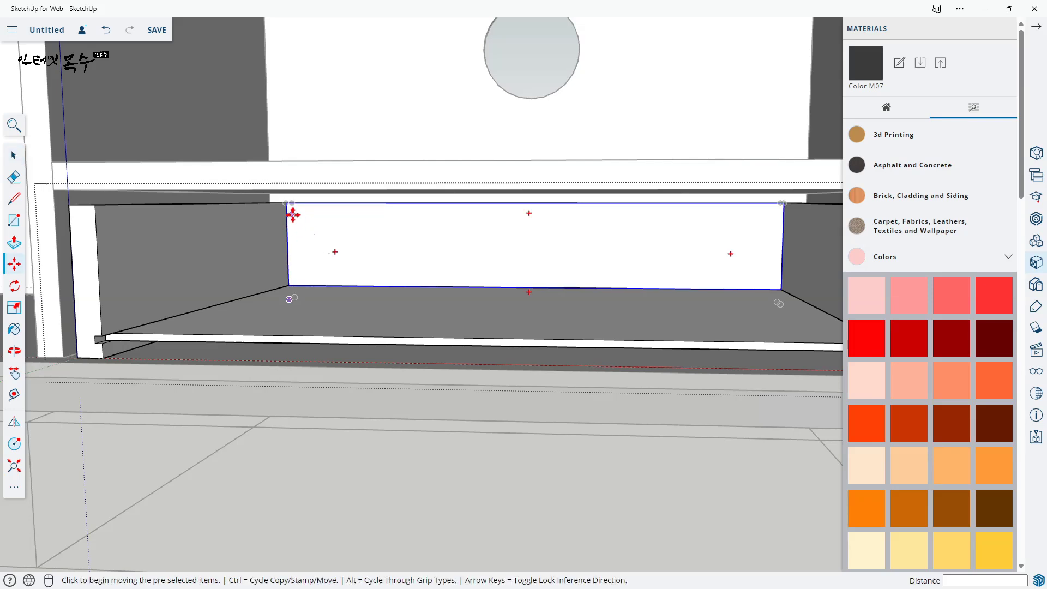
{"action": "key", "text": "ctrl"}
{"action": "left_click", "coordinate": [286, 203]}
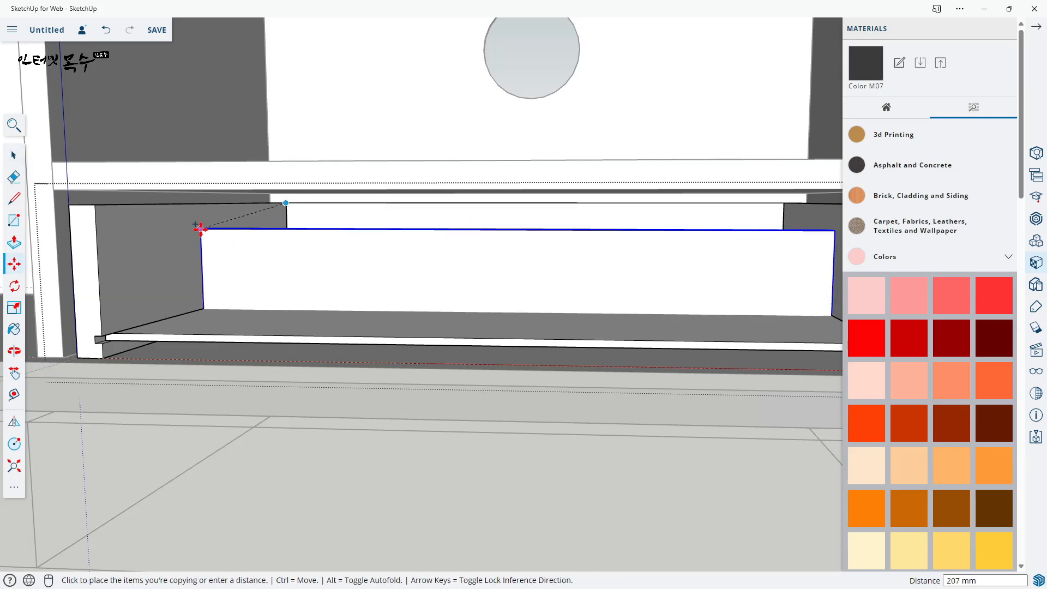
{"action": "left_click", "coordinate": [91, 207]}
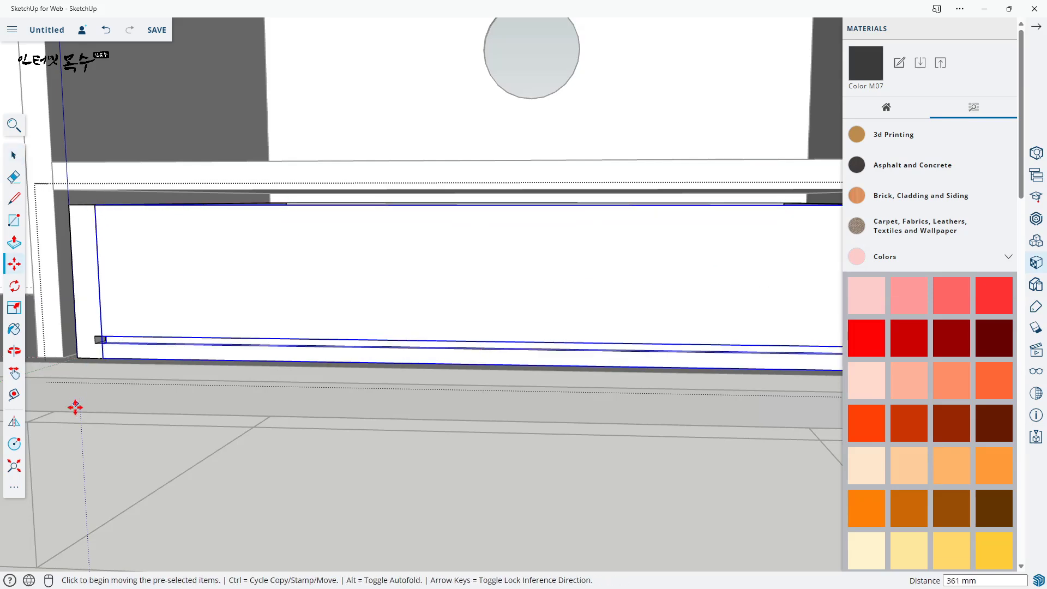
- Flip the copied front board front to back so its groove faces the inside, and leave the drawer group
{"action": "left_click", "coordinate": [14, 423]}
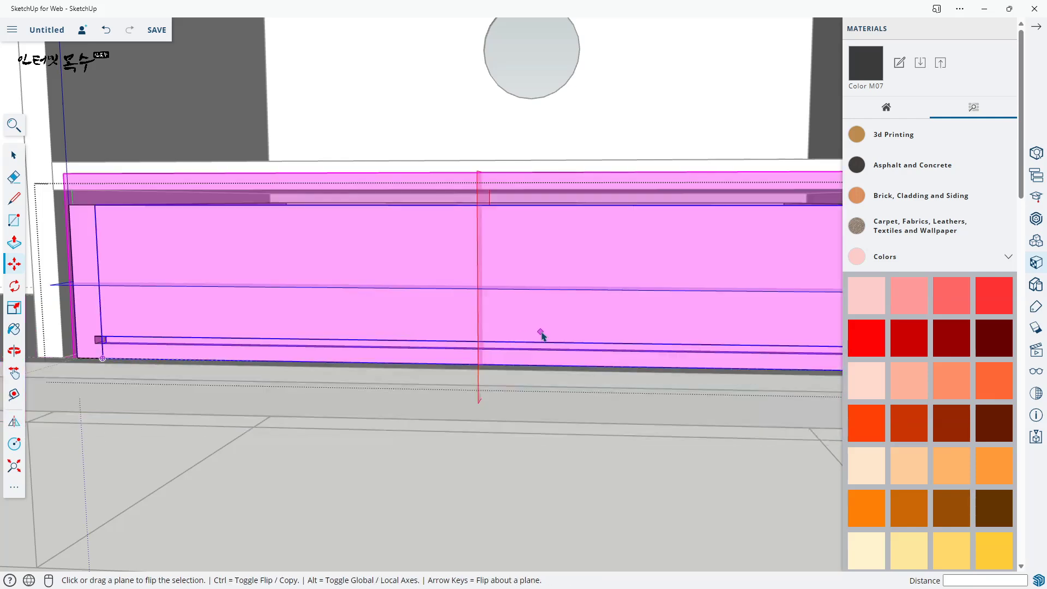
{"action": "middle_click_drag", "start_coordinate": [542, 335], "coordinate": [486, 247]}
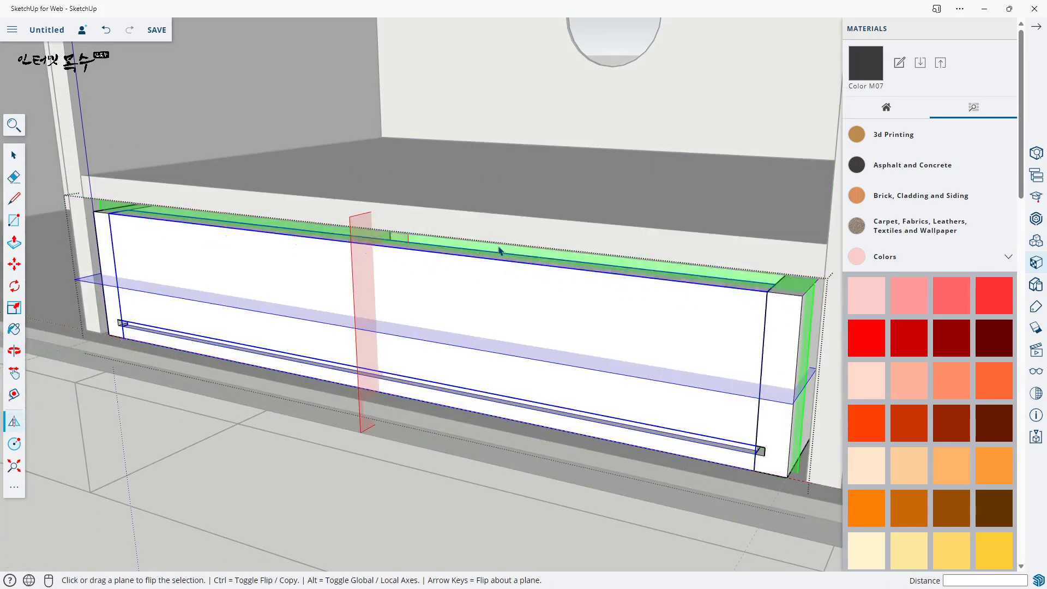
{"action": "left_click", "coordinate": [603, 266]}
{"action": "left_click", "coordinate": [271, 492]}
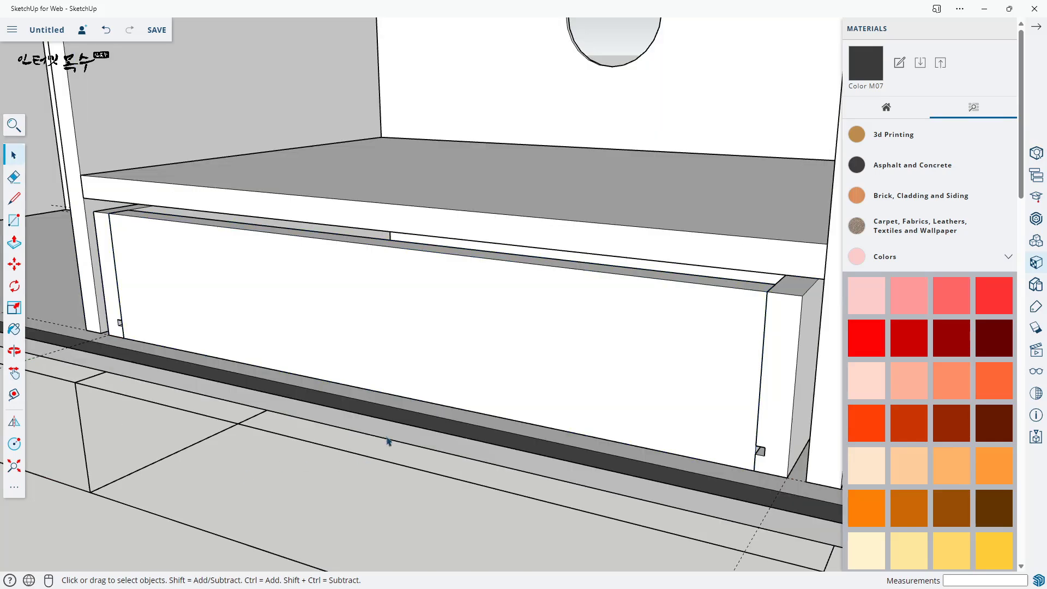
- Move the whole drawer group straight up 5 mm from the cabinet's bottom board
{"action": "middle_click_drag", "start_coordinate": [387, 440], "coordinate": [340, 362]}
{"action": "left_click", "coordinate": [203, 300]}
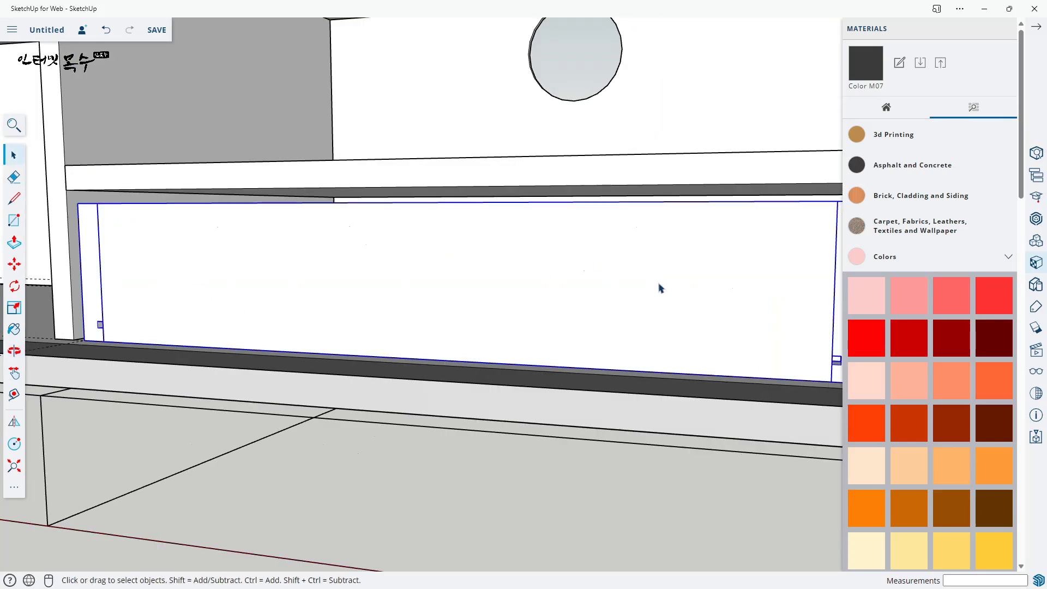
{"action": "middle_click_drag", "start_coordinate": [660, 287], "coordinate": [328, 314]}
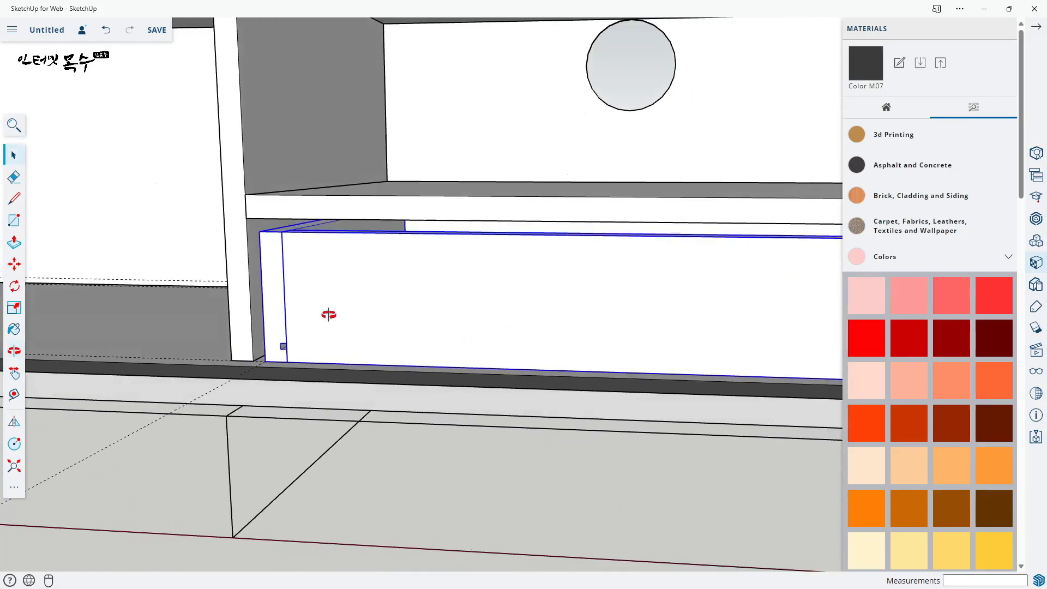
{"action": "scroll", "coordinate": [281, 349], "scroll_direction": "up", "scroll_amount": 4}
{"action": "scroll", "coordinate": [276, 188], "scroll_direction": "down", "scroll_amount": 1}
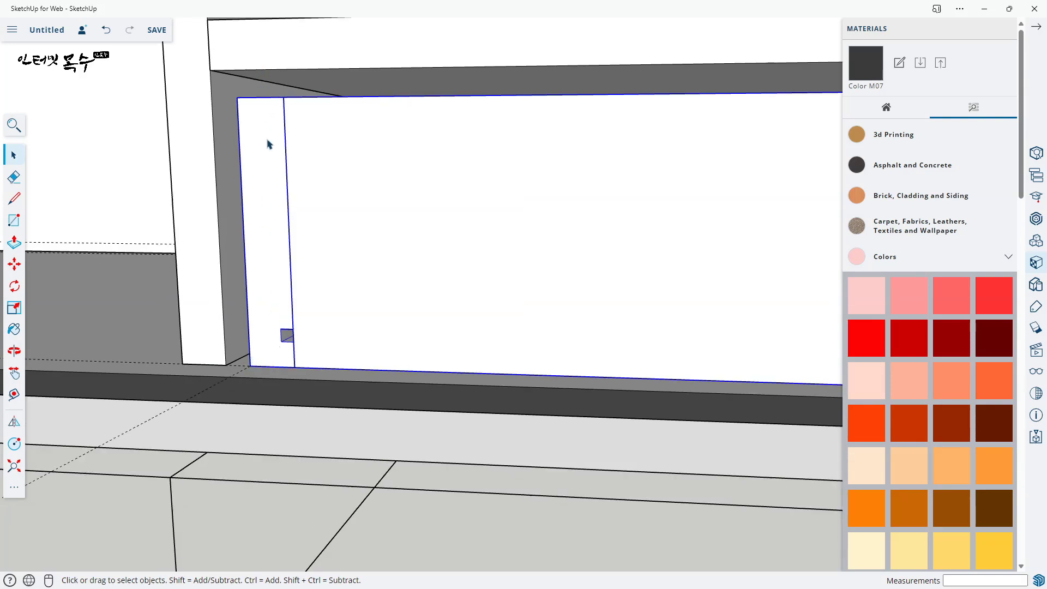
{"action": "key", "text": "m"}
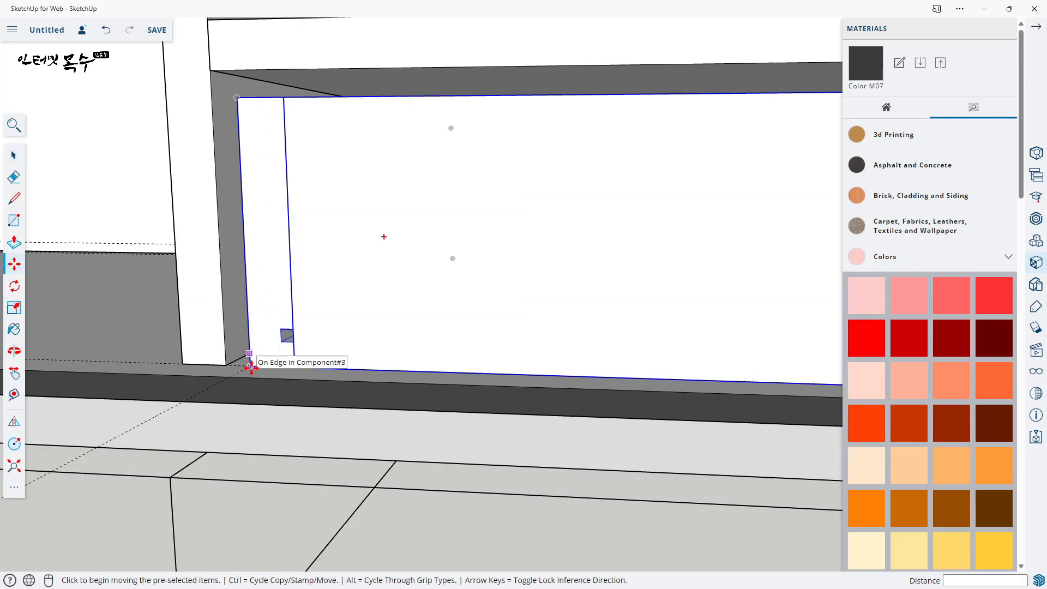
{"action": "left_click", "coordinate": [250, 364]}
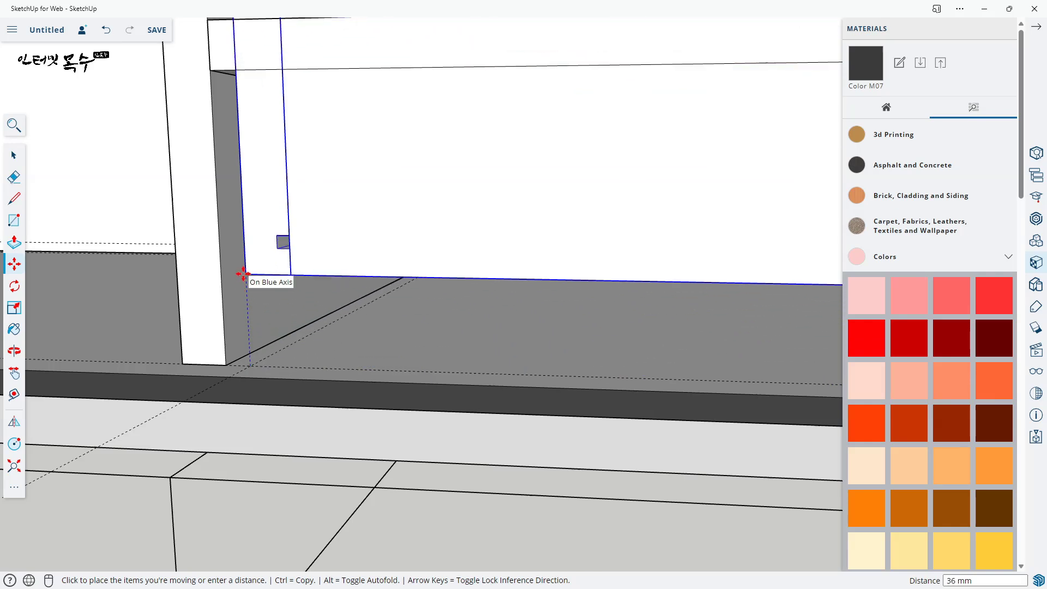
{"action": "type", "text": "5"}
{"action": "key", "text": "Return"}
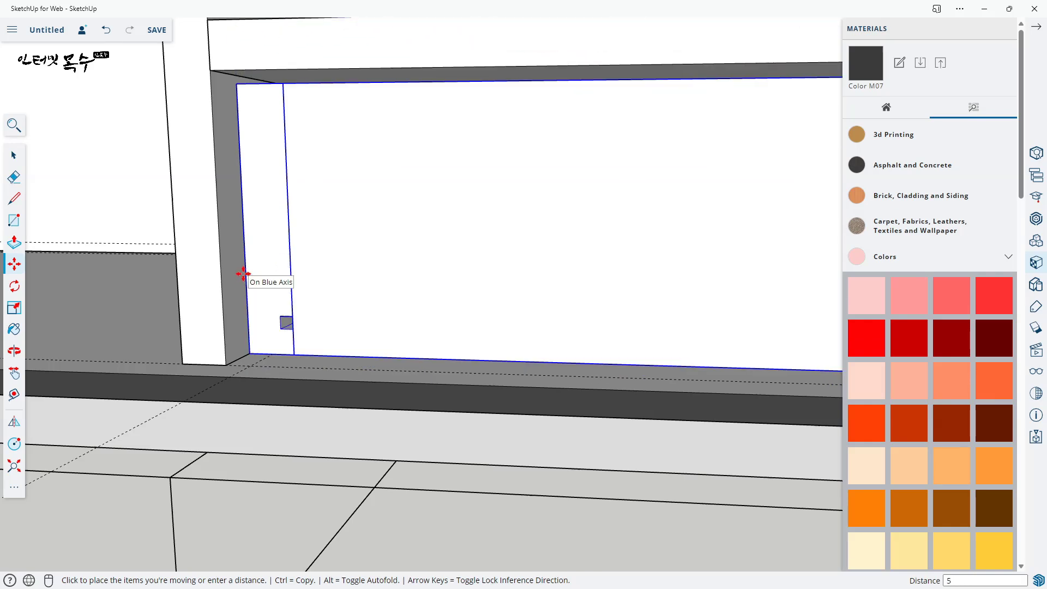
{"action": "key", "text": "space"}
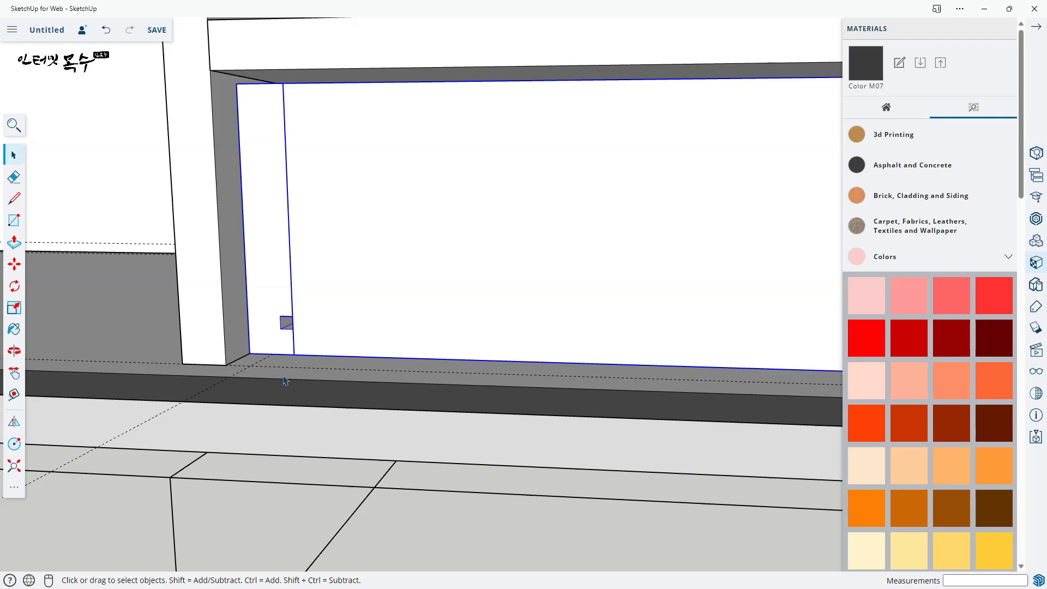
- Add a vertical centre guide 9 mm in on the left divider's front edge and another 1.5 mm from it toward the drawer
{"action": "middle_click_drag", "start_coordinate": [289, 369], "coordinate": [289, 315]}
{"action": "scroll", "coordinate": [464, 319], "scroll_direction": "down", "scroll_amount": 5}
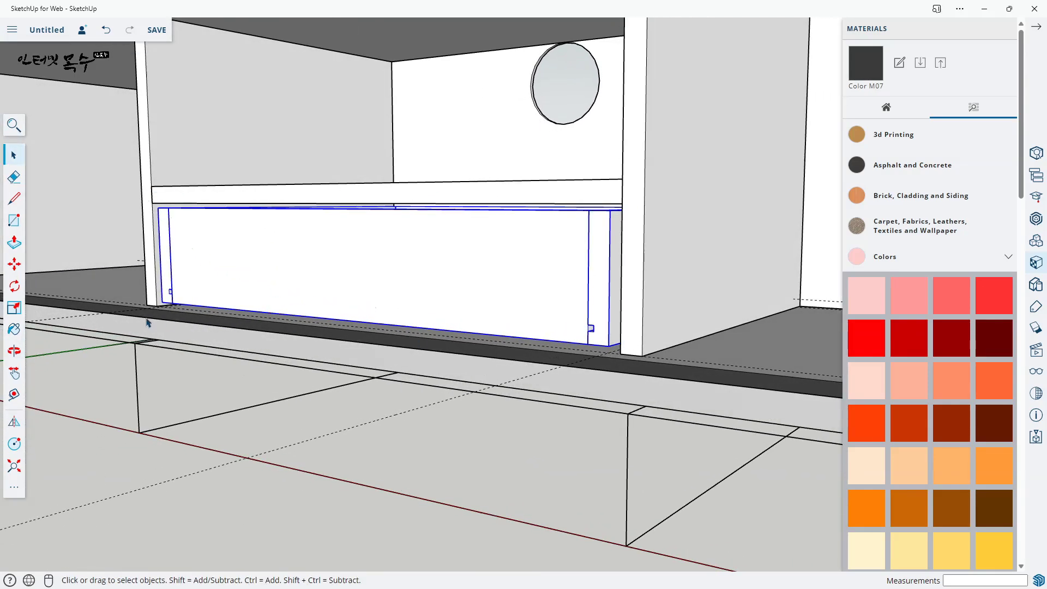
{"action": "middle_click_drag", "start_coordinate": [375, 317], "coordinate": [537, 239]}
{"action": "scroll", "coordinate": [501, 387], "scroll_direction": "up", "scroll_amount": 1}
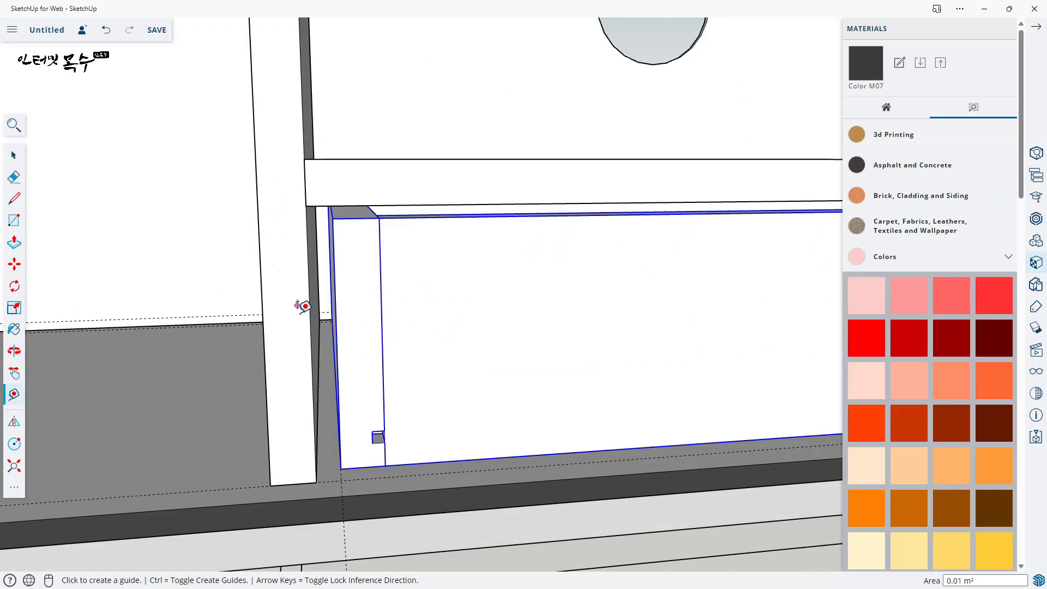
{"action": "left_click", "coordinate": [260, 253]}
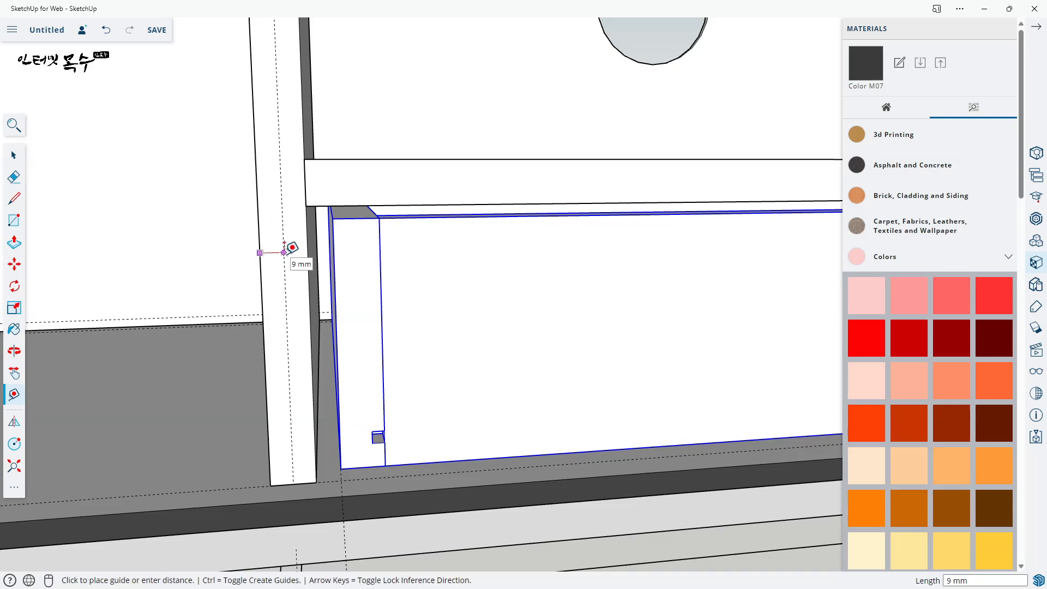
{"action": "left_click", "coordinate": [284, 251]}
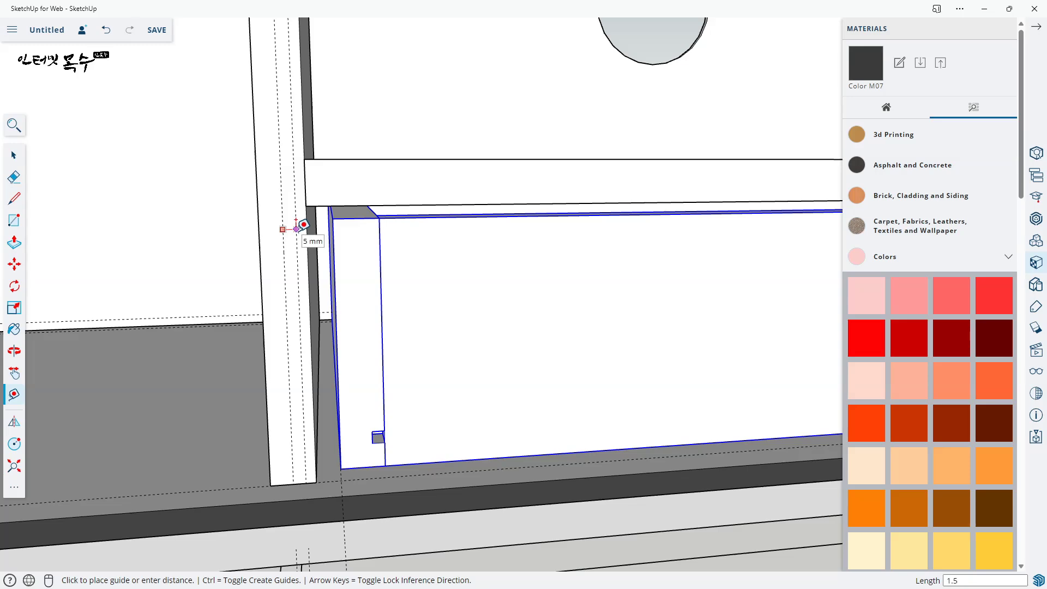
{"action": "left_click", "coordinate": [296, 221]}
- Add a vertical centre guide 9 mm in on the right divider's front edge and another 1.5 mm from it toward the drawer
{"action": "scroll", "coordinate": [320, 240], "scroll_direction": "down", "scroll_amount": 5}
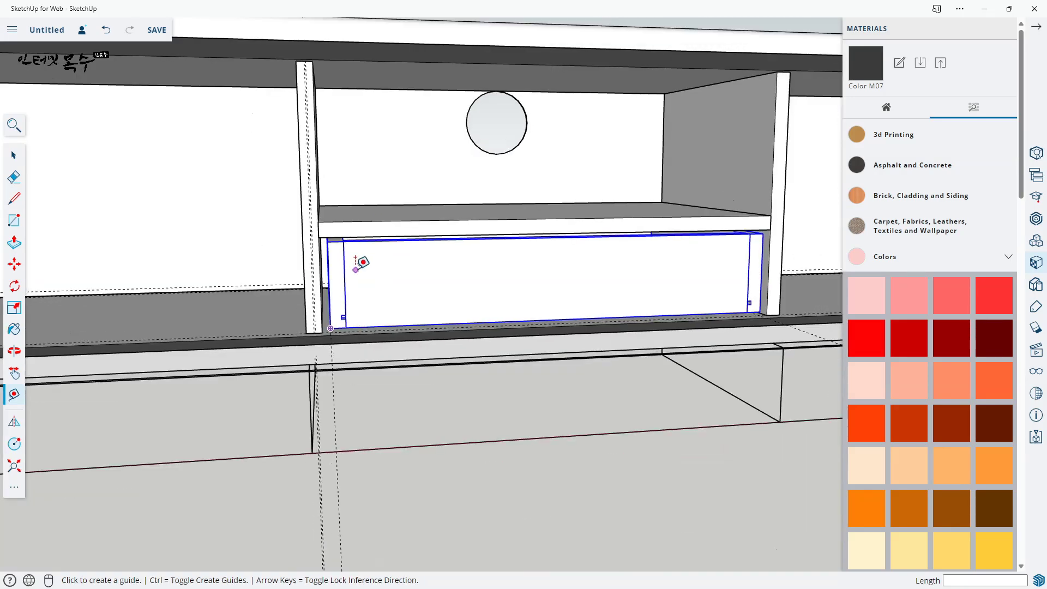
{"action": "scroll", "coordinate": [542, 248], "scroll_direction": "up", "scroll_amount": 6}
{"action": "left_click", "coordinate": [549, 237]}
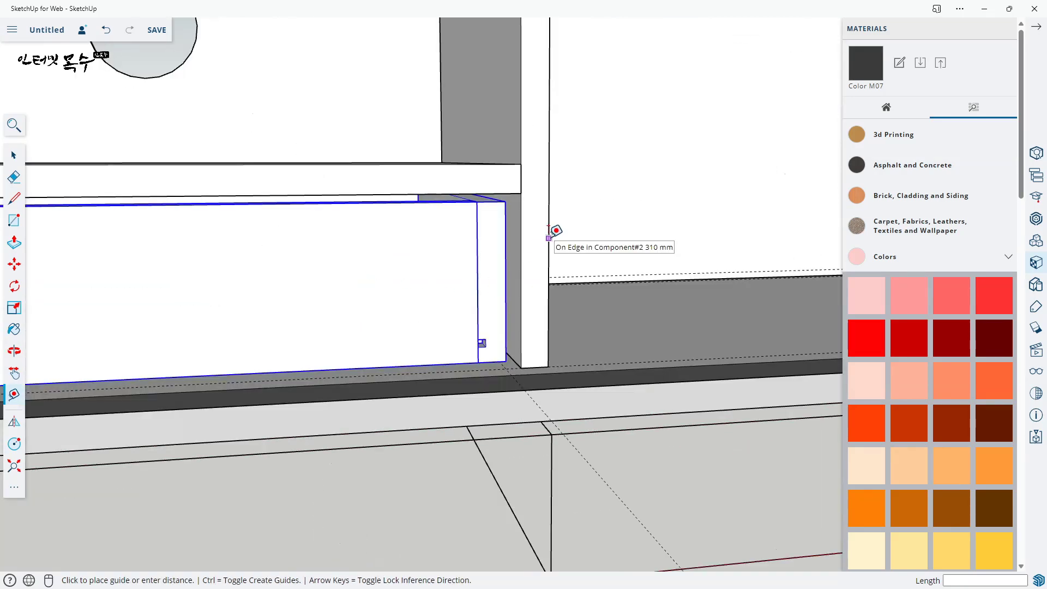
{"action": "left_click", "coordinate": [541, 367]}
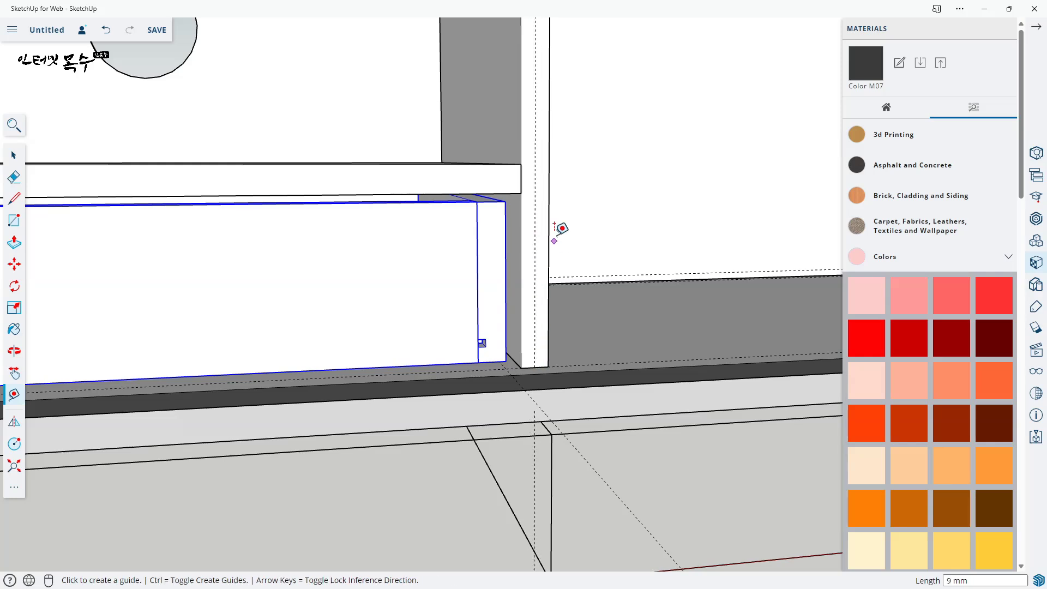
{"action": "left_click", "coordinate": [535, 183]}
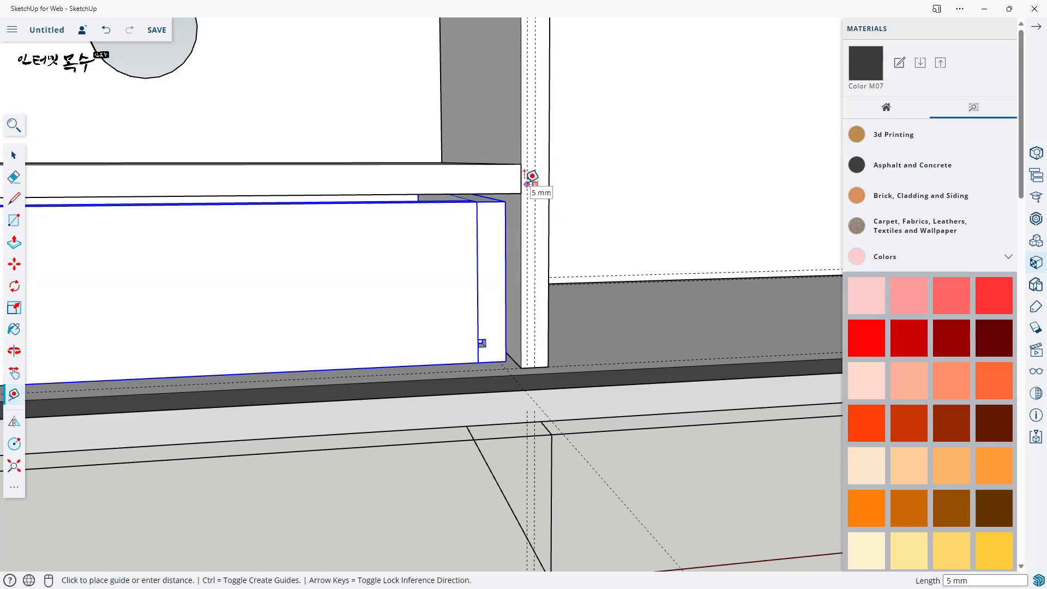
{"action": "type", "text": "1.5"}
{"action": "key", "text": "Return"}
- Add a horizontal guide 1.5 mm below the middle shelf's top front edge
{"action": "scroll", "coordinate": [575, 199], "scroll_direction": "down", "scroll_amount": 2}
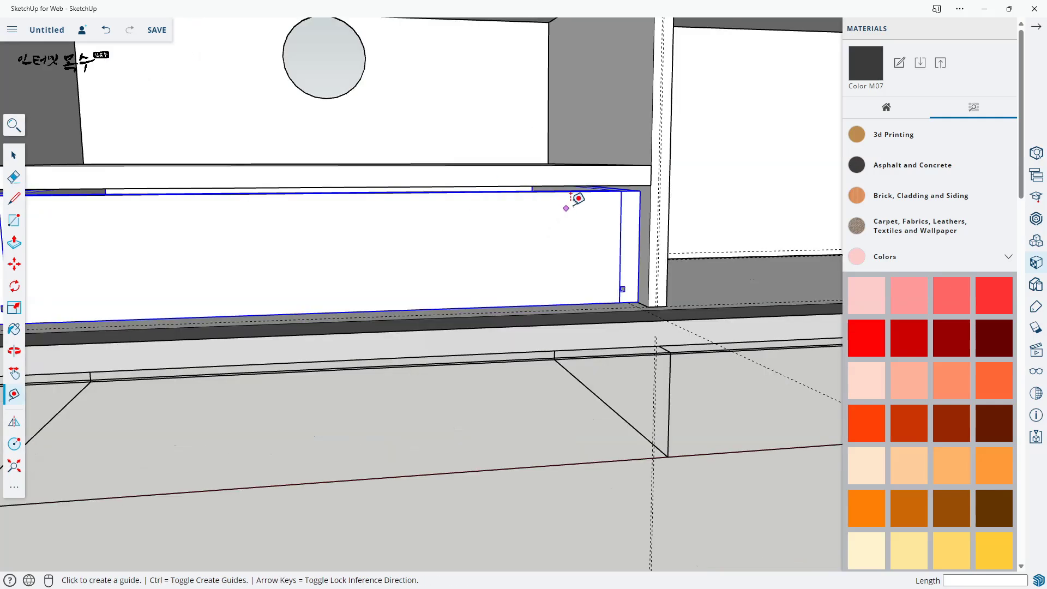
{"action": "left_click", "coordinate": [591, 165]}
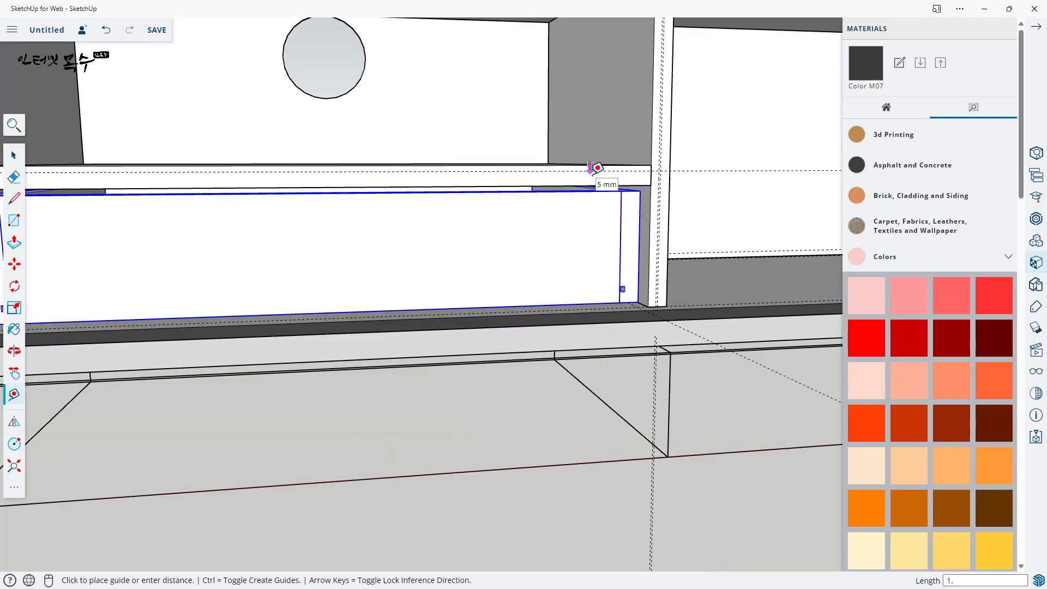
{"action": "key", "text": "o"}
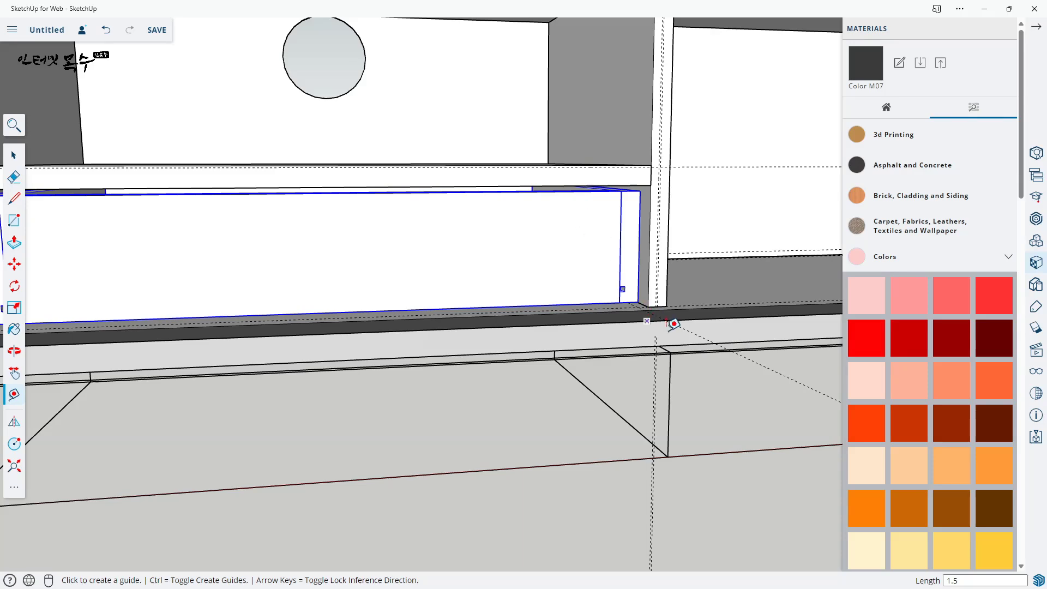
- Add a horizontal guide 3 mm above the right divider's bottom front edge
{"action": "left_click_drag", "start_coordinate": [673, 322], "coordinate": [664, 327]}
{"action": "scroll", "coordinate": [615, 300], "scroll_direction": "up", "scroll_amount": 5}
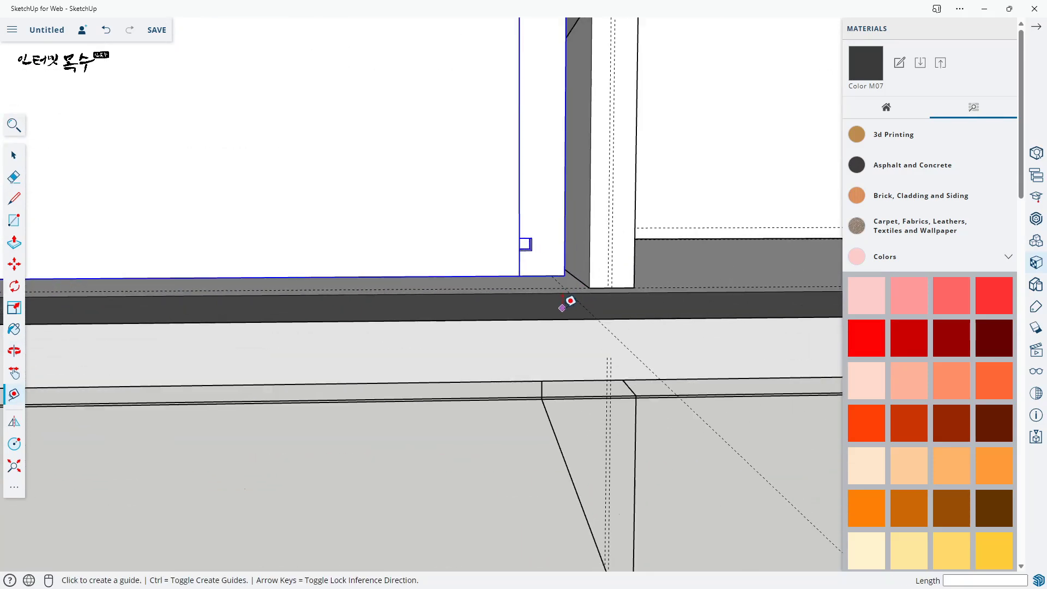
{"action": "key", "text": "t"}
{"action": "scroll", "coordinate": [648, 327], "scroll_direction": "up", "scroll_amount": 3}
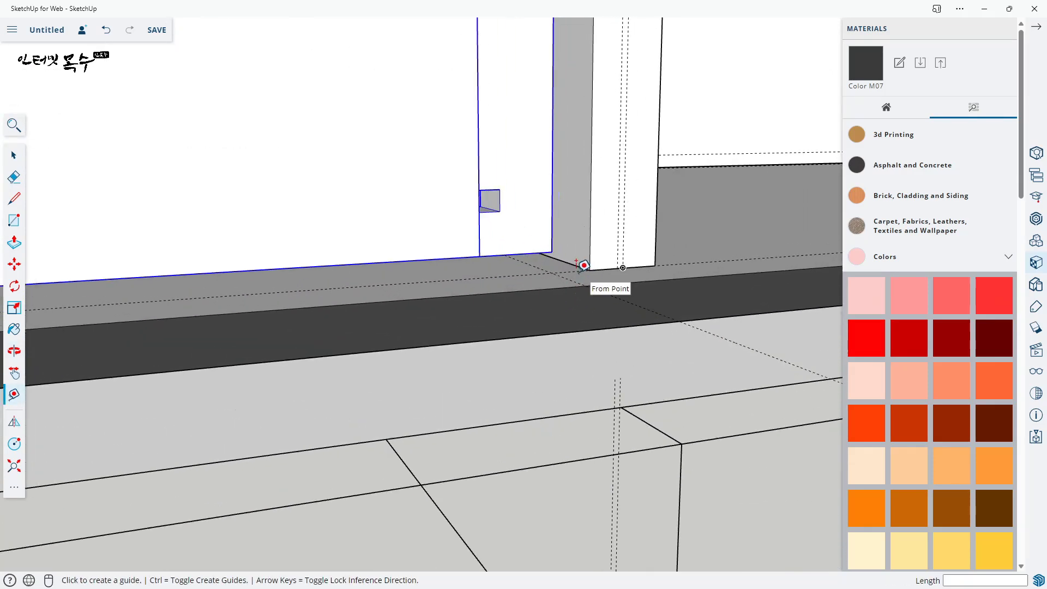
{"action": "left_click", "coordinate": [603, 268]}
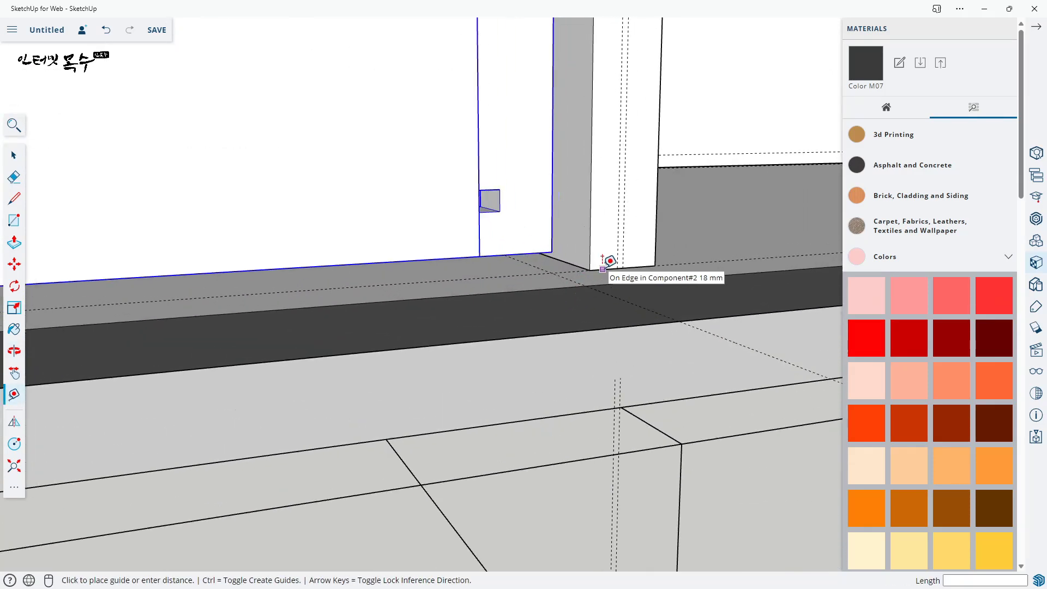
{"action": "left_click", "coordinate": [615, 220]}
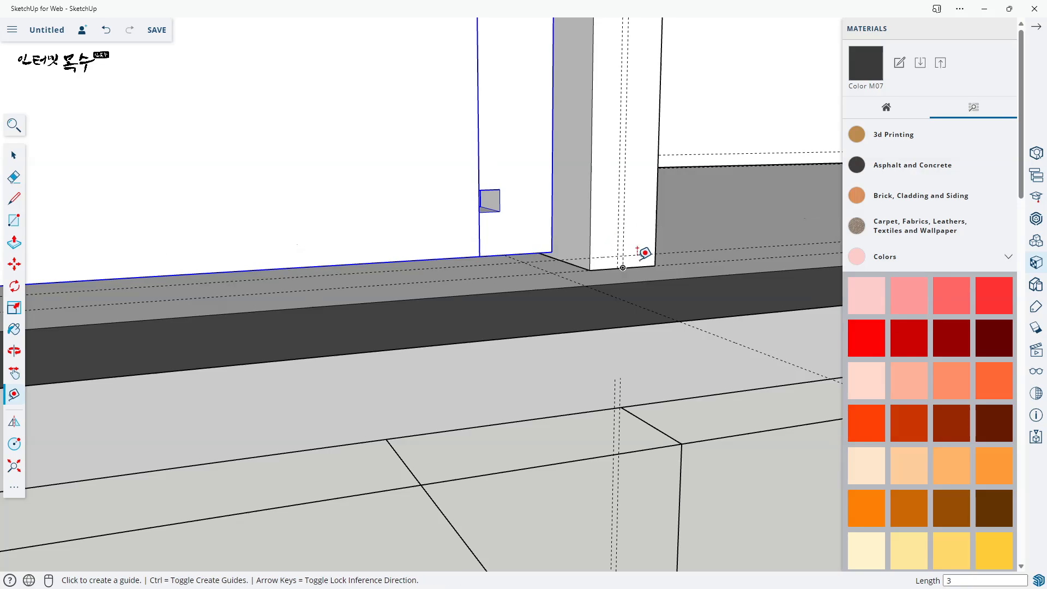
- Draw the drawer front rectangle, about 583 by 126 mm, between the clearance guide intersections on the two dividers
{"action": "scroll", "coordinate": [654, 271], "scroll_direction": "down", "scroll_amount": 2}
{"action": "scroll", "coordinate": [654, 271], "scroll_direction": "down", "scroll_amount": 5}
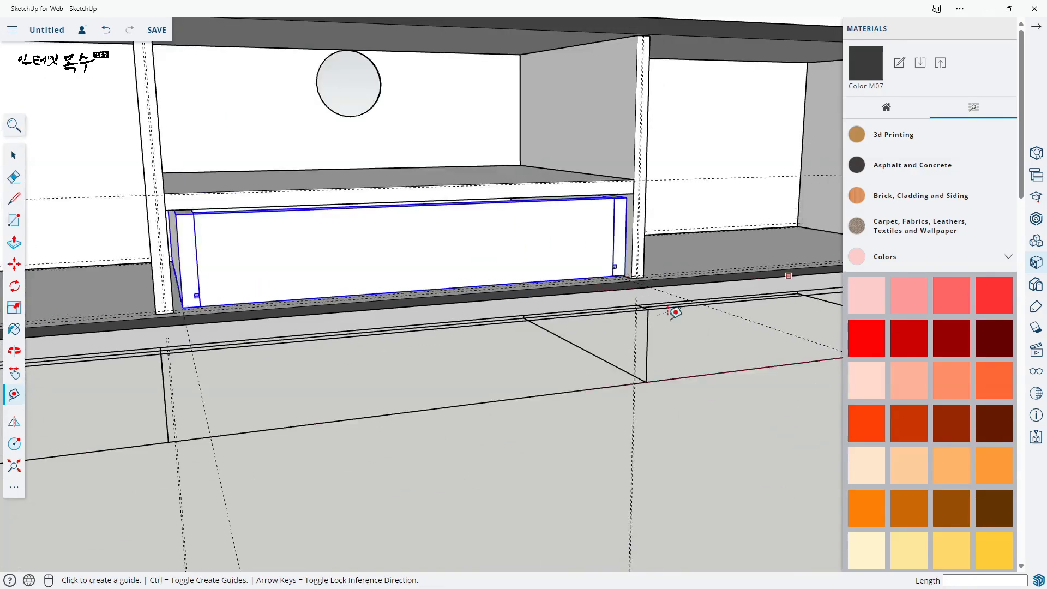
{"action": "middle_click_drag", "start_coordinate": [675, 306], "coordinate": [685, 350]}
{"action": "scroll", "coordinate": [567, 328], "scroll_direction": "up", "scroll_amount": 3}
{"action": "middle_click_drag", "start_coordinate": [567, 327], "coordinate": [601, 169]}
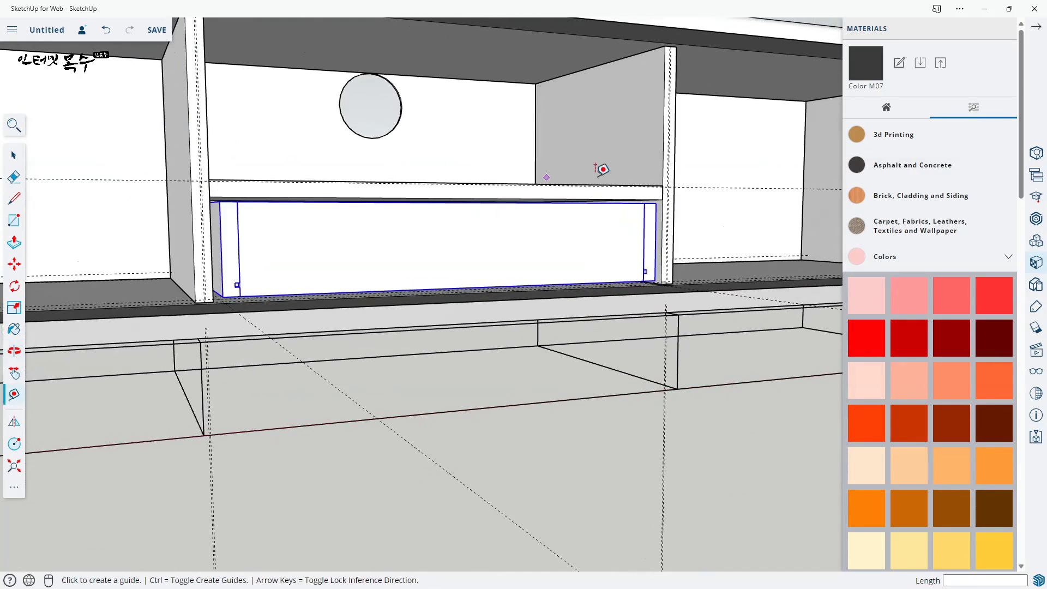
{"action": "middle_click_drag", "start_coordinate": [653, 288], "coordinate": [563, 302]}
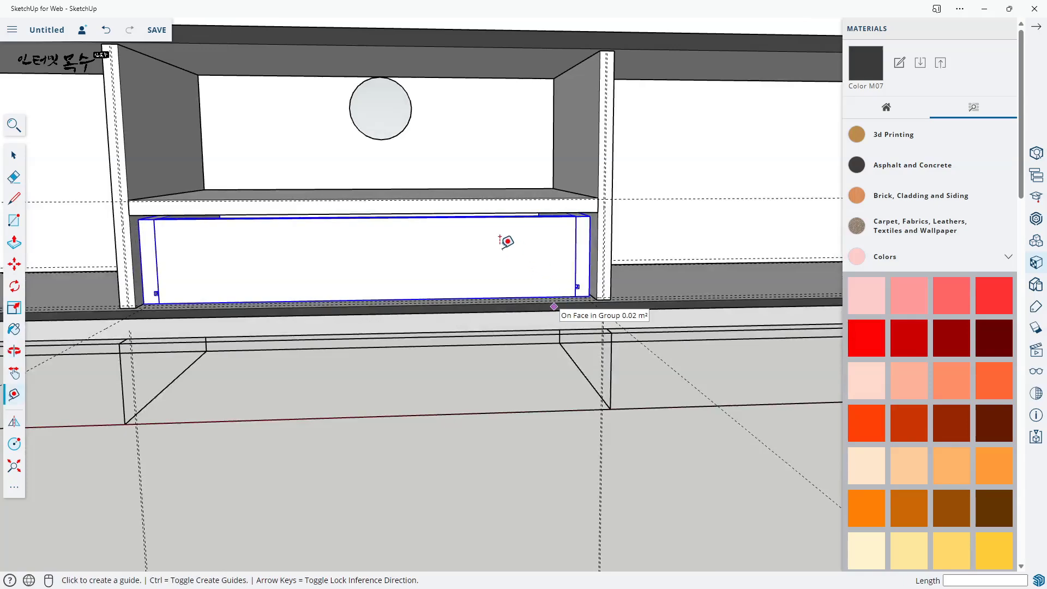
{"action": "key", "text": "r"}
{"action": "scroll", "coordinate": [71, 240], "scroll_direction": "up", "scroll_amount": 6}
{"action": "left_click", "coordinate": [246, 103]}
{"action": "scroll", "coordinate": [437, 268], "scroll_direction": "down", "scroll_amount": 3}
{"action": "scroll", "coordinate": [452, 277], "scroll_direction": "down", "scroll_amount": 2}
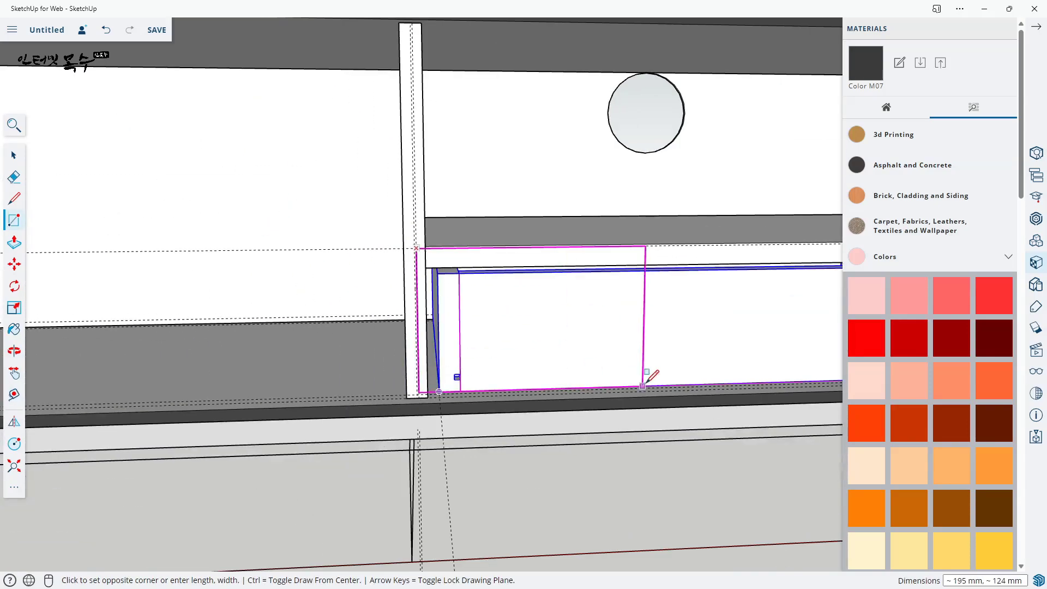
{"action": "middle_click_drag", "start_coordinate": [649, 374], "coordinate": [645, 300]}
{"action": "scroll", "coordinate": [645, 299], "scroll_direction": "up", "scroll_amount": 5}
{"action": "scroll", "coordinate": [734, 321], "scroll_direction": "up", "scroll_amount": 3}
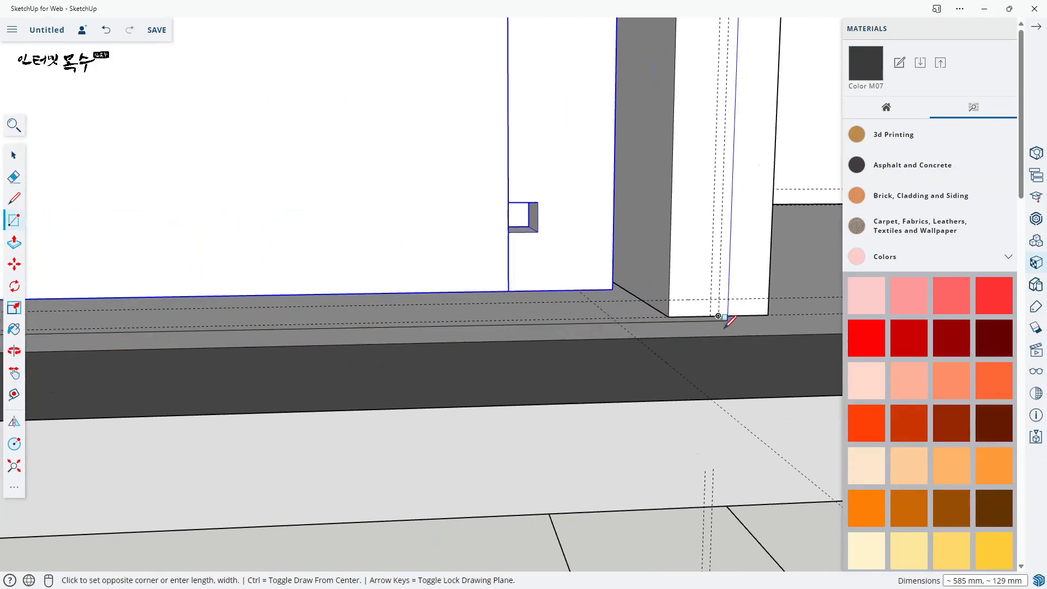
{"action": "scroll", "coordinate": [714, 295], "scroll_direction": "up", "scroll_amount": 3}
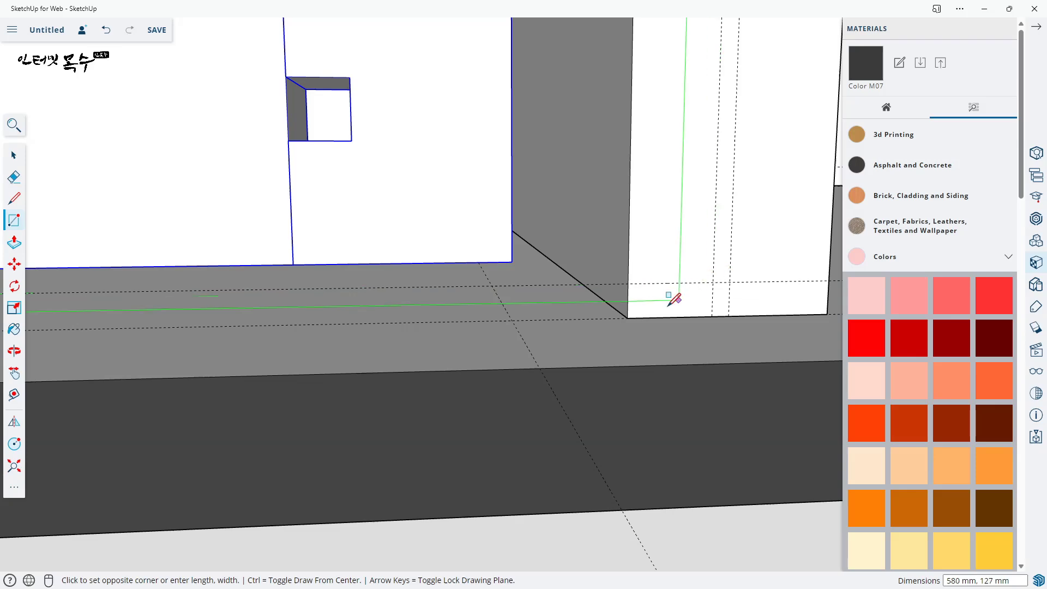
{"action": "left_click", "coordinate": [713, 281]}
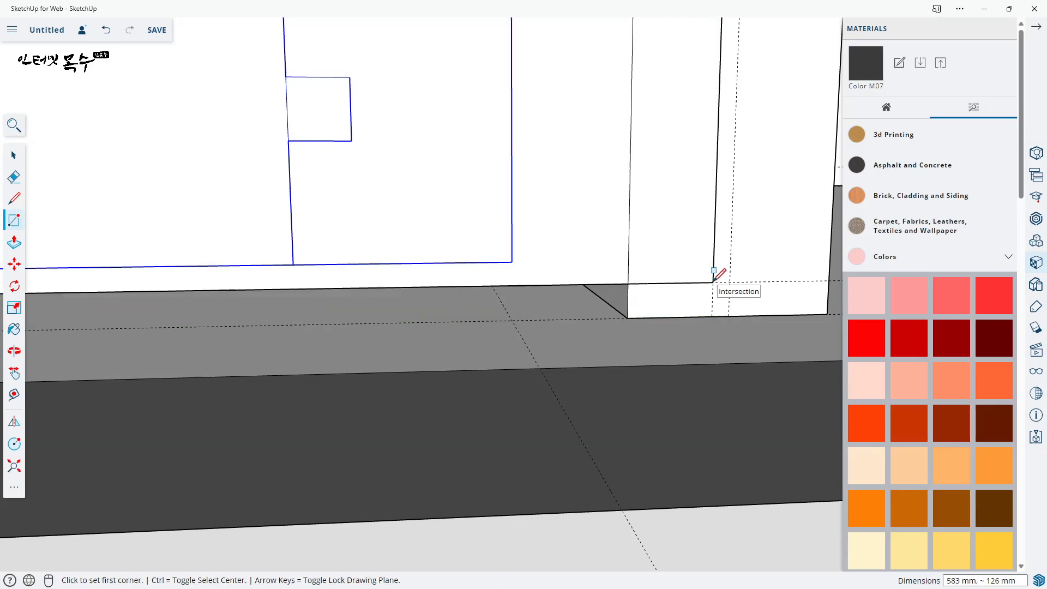
- Extrude the drawer front rectangle forward with Push/Pull into a thin panel
{"action": "scroll", "coordinate": [681, 295], "scroll_direction": "down", "scroll_amount": 3}
{"action": "scroll", "coordinate": [562, 315], "scroll_direction": "up", "scroll_amount": 3}
{"action": "scroll", "coordinate": [565, 314], "scroll_direction": "down", "scroll_amount": 3}
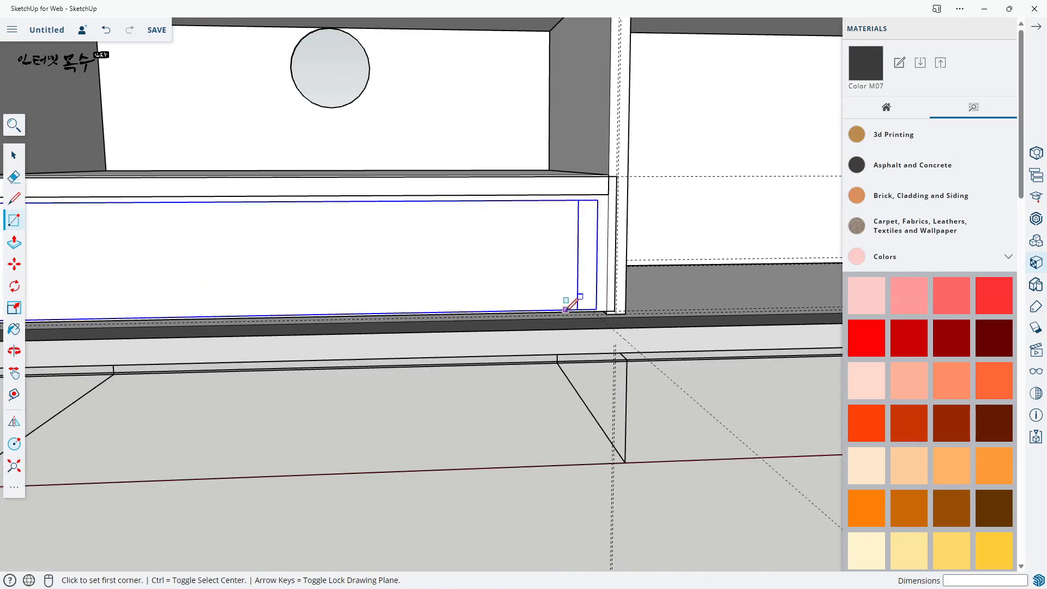
{"action": "middle_click_drag", "start_coordinate": [572, 300], "coordinate": [449, 367]}
{"action": "key", "text": "p"}
{"action": "left_click", "coordinate": [389, 319]}
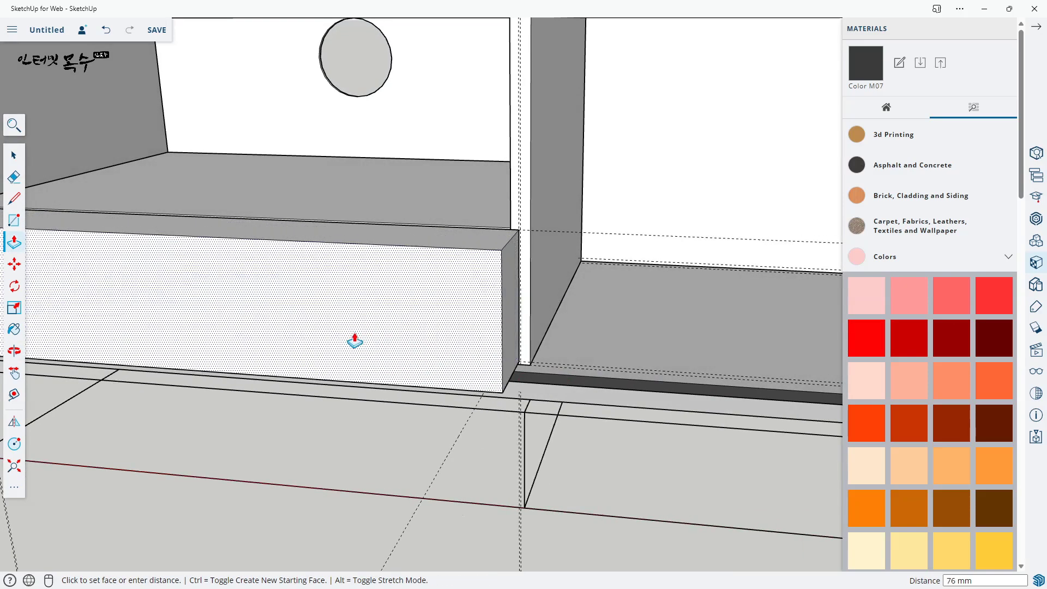
{"action": "left_click", "coordinate": [352, 344]}
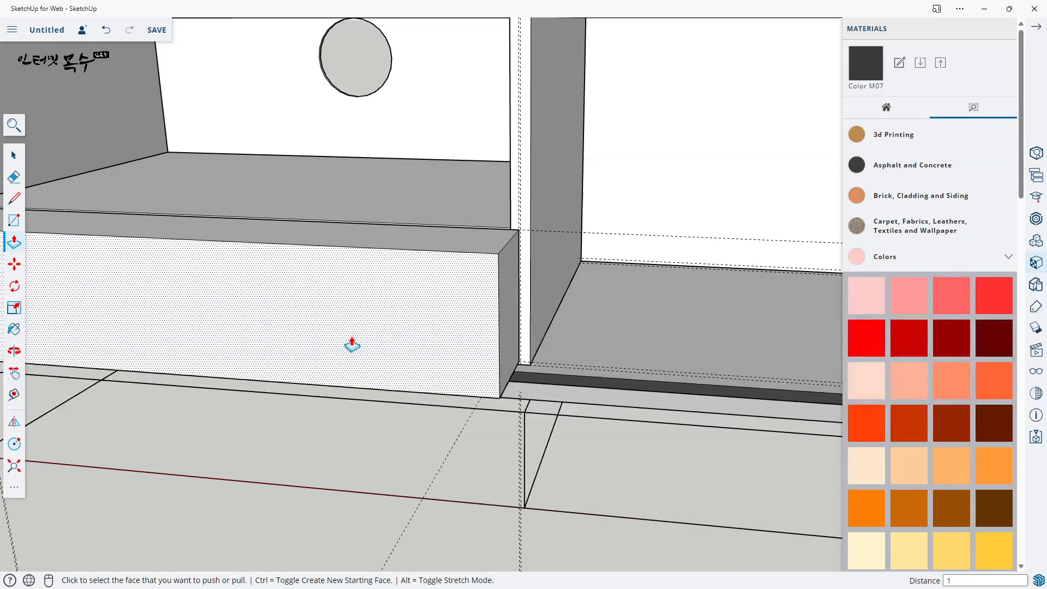
{"action": "key", "text": "ctrl+z"}
{"action": "key", "text": "space"}
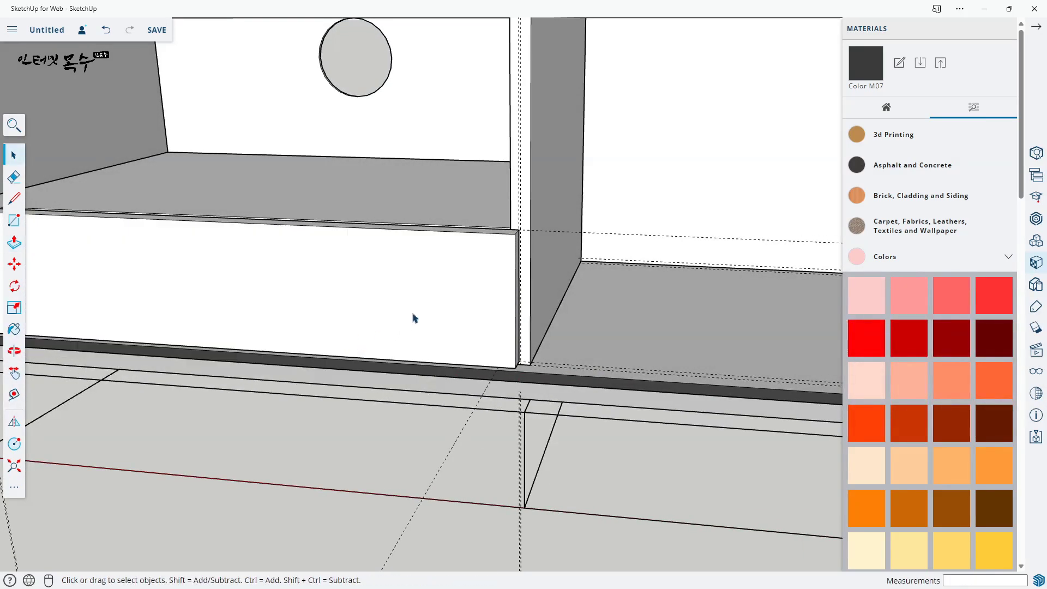
- Select the whole drawer front panel and make it a group
{"action": "double_click", "coordinate": [413, 318]}
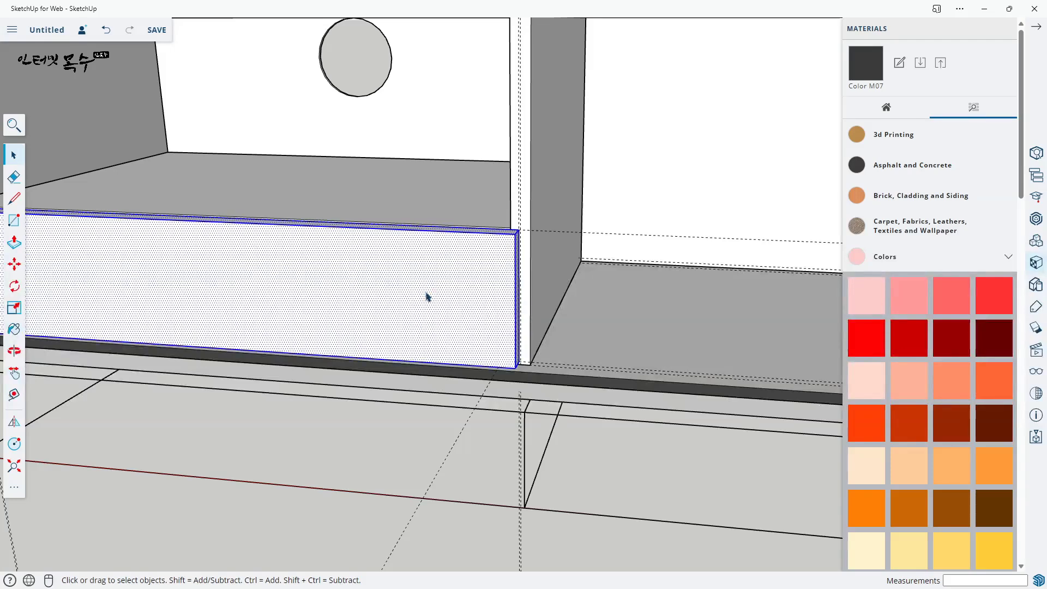
{"action": "right_click", "coordinate": [427, 296]}
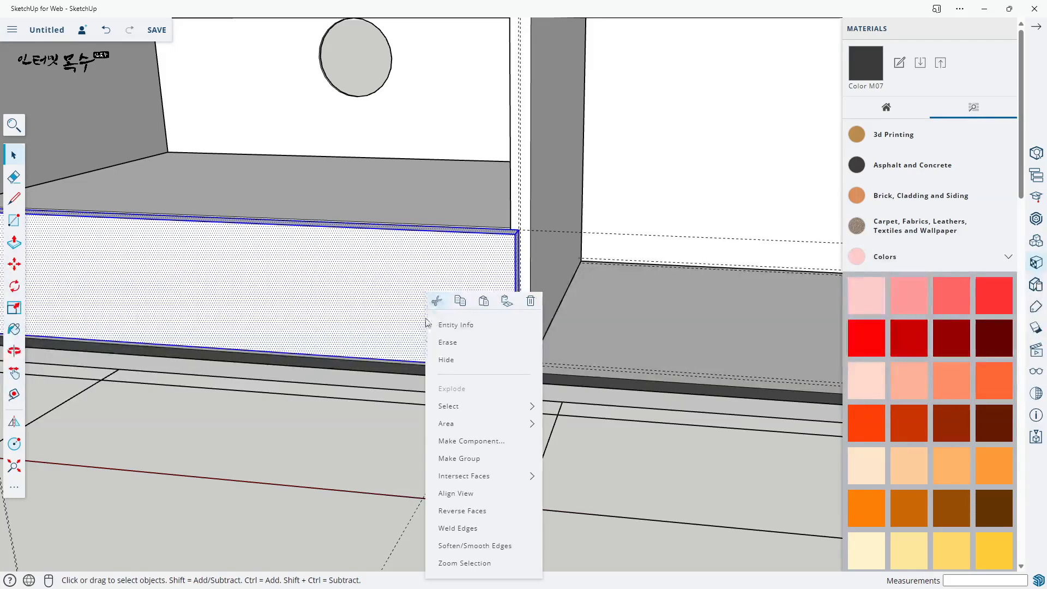
{"action": "left_click", "coordinate": [467, 460]}
{"action": "middle_click_drag", "start_coordinate": [553, 437], "coordinate": [396, 400]}
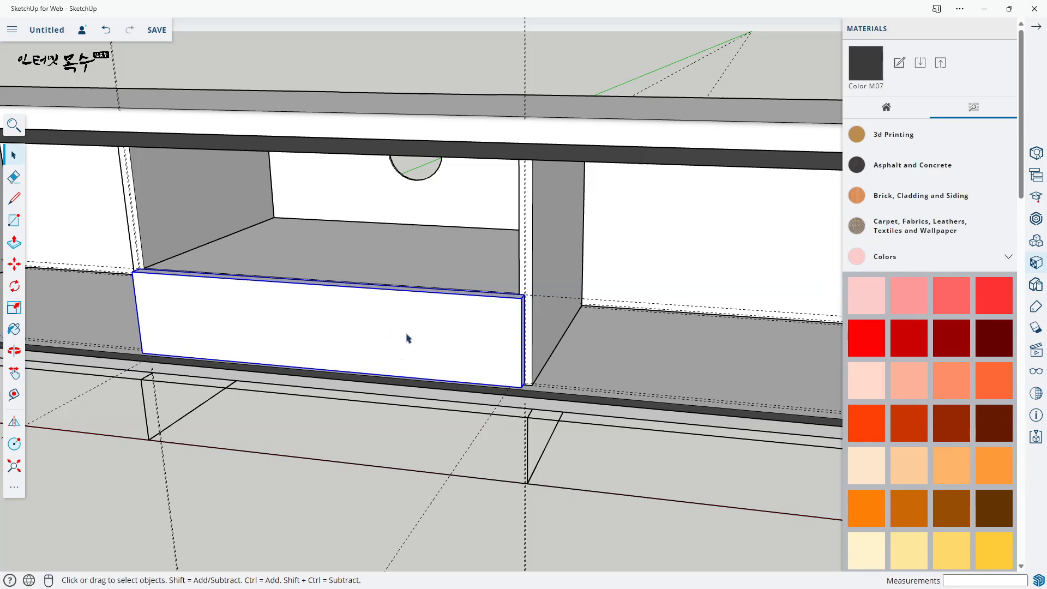
- Transfer the drawer front group, at its same position, into the drawer box group and remove all guides
{"action": "key", "text": "ctrl+z"}
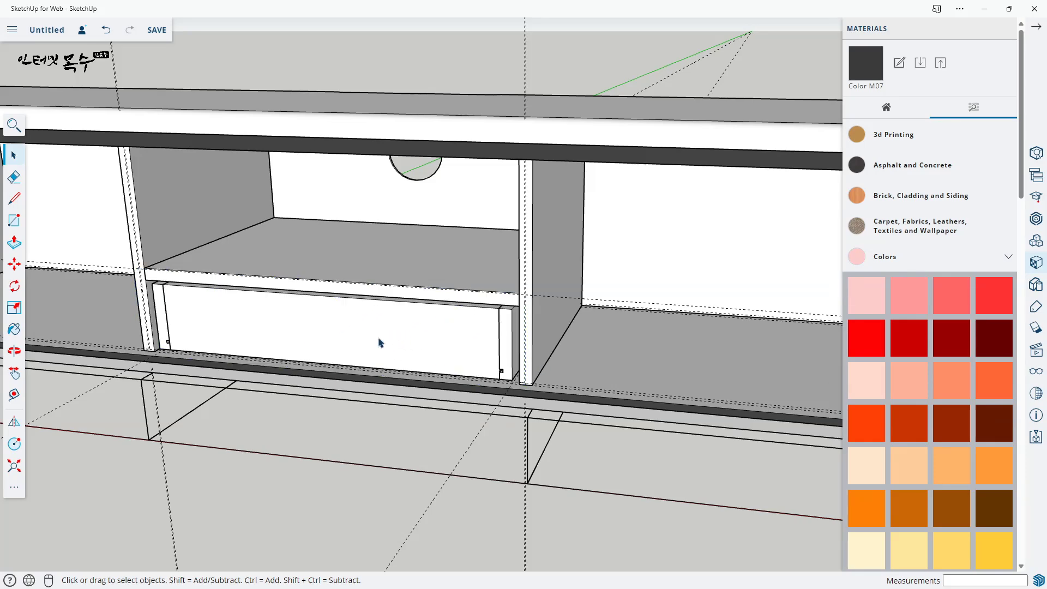
{"action": "scroll", "coordinate": [437, 363], "scroll_direction": "up", "scroll_amount": 1}
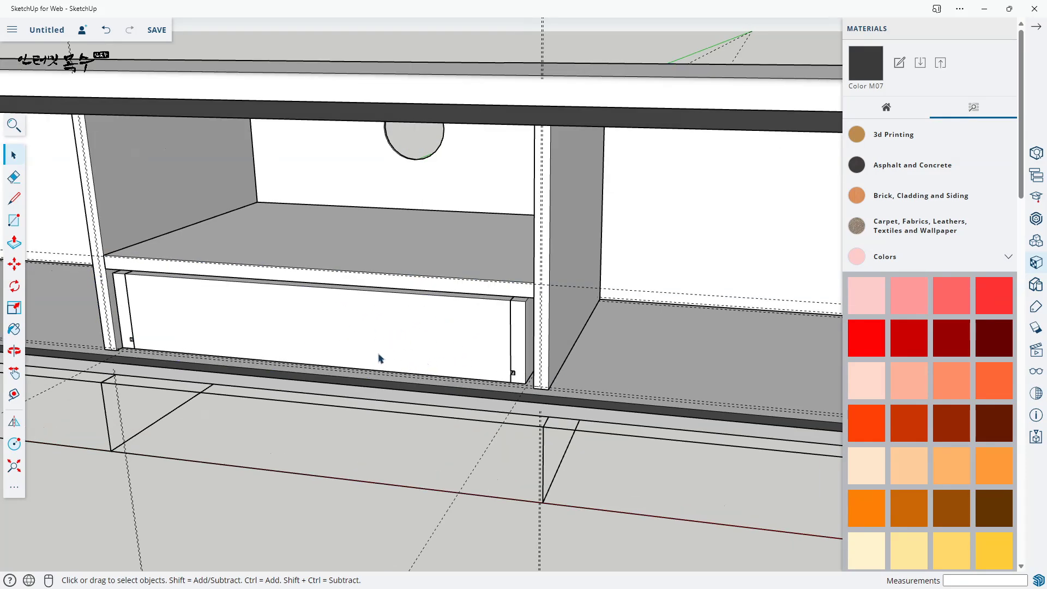
{"action": "double_click", "coordinate": [432, 336]}
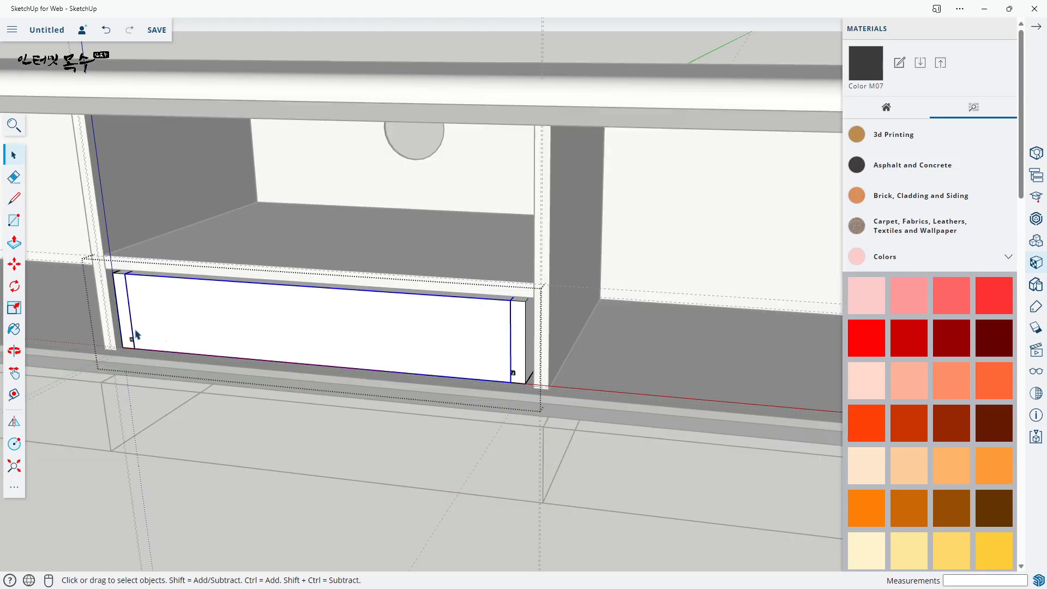
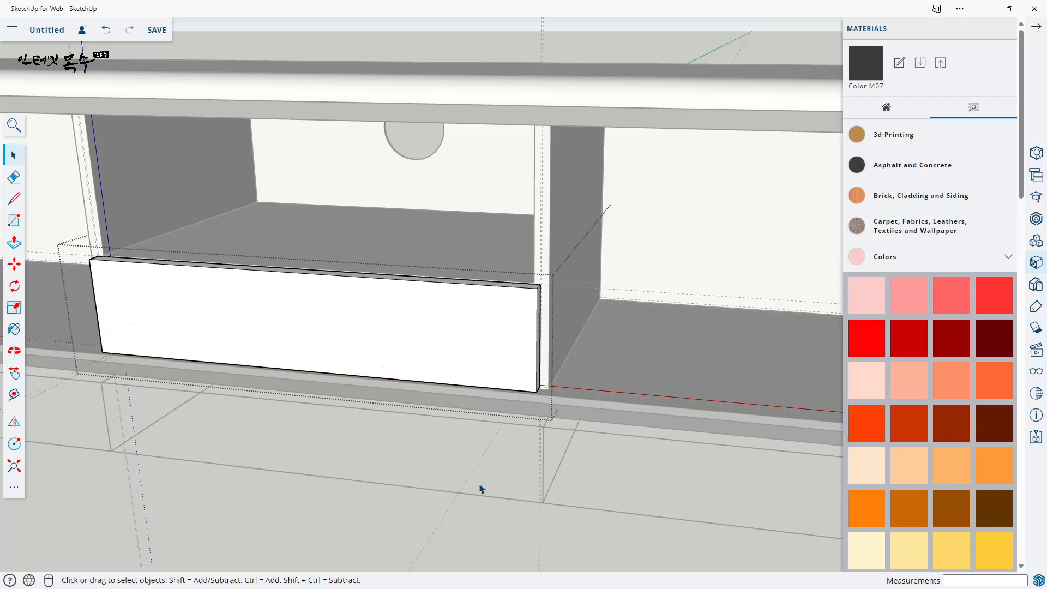
{"action": "left_click", "coordinate": [489, 486]}
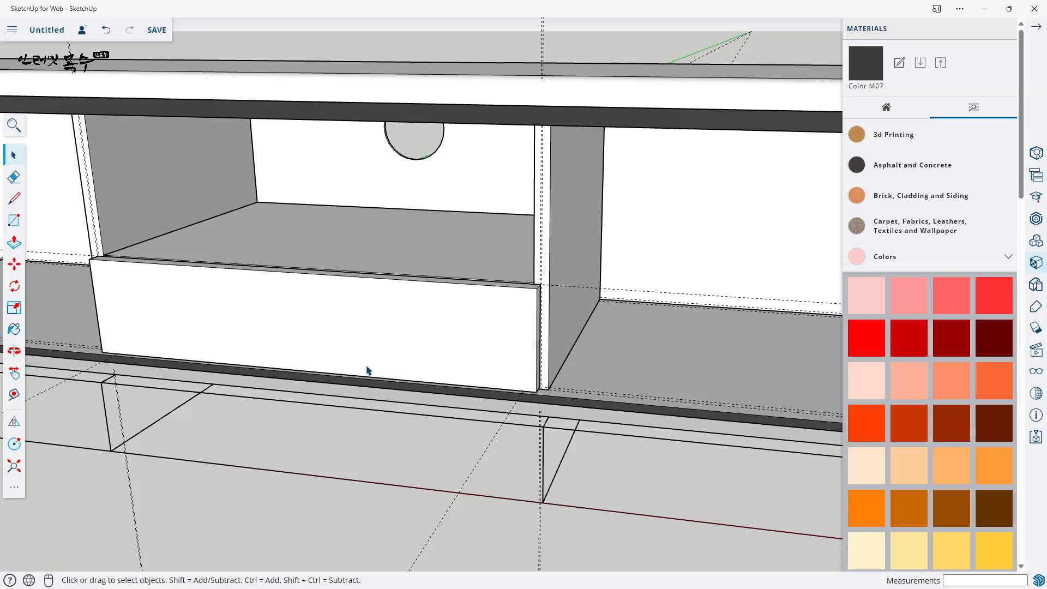
{"action": "middle_click_drag", "start_coordinate": [489, 362], "coordinate": [385, 355]}
{"action": "scroll", "coordinate": [461, 312], "scroll_direction": "up", "scroll_amount": 3}
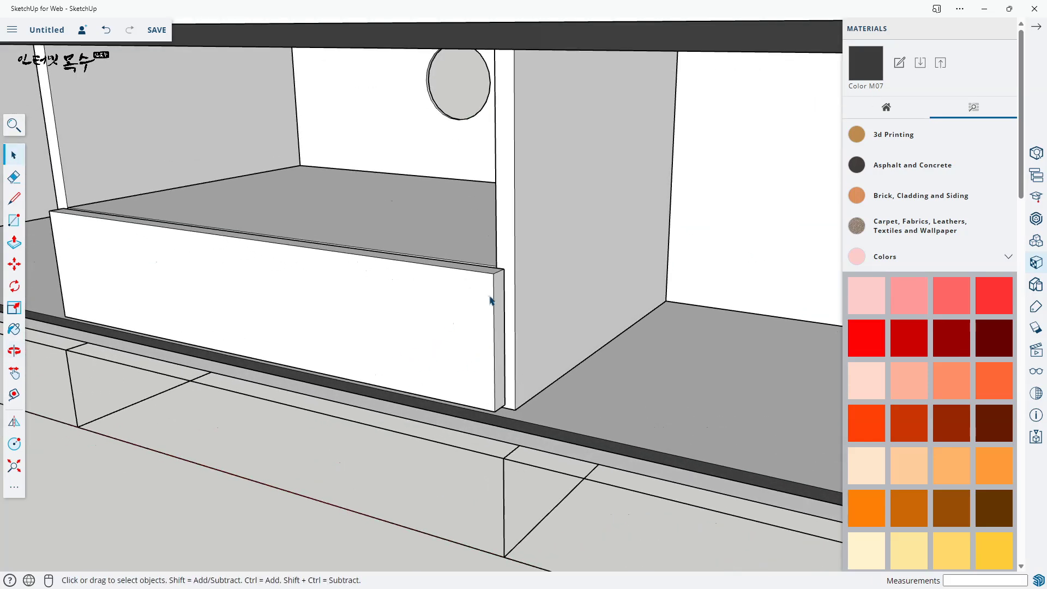
- Pull the complete drawer about 361 mm out of the cabinet with Move, and undo the move
{"action": "left_click", "coordinate": [482, 306]}
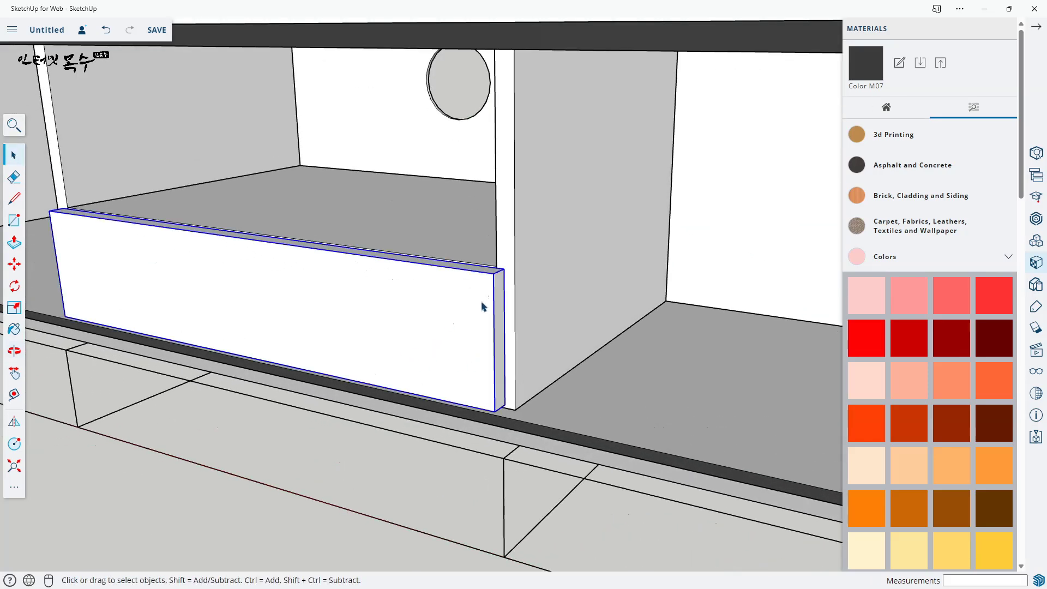
{"action": "key", "text": "m"}
{"action": "left_click", "coordinate": [428, 320]}
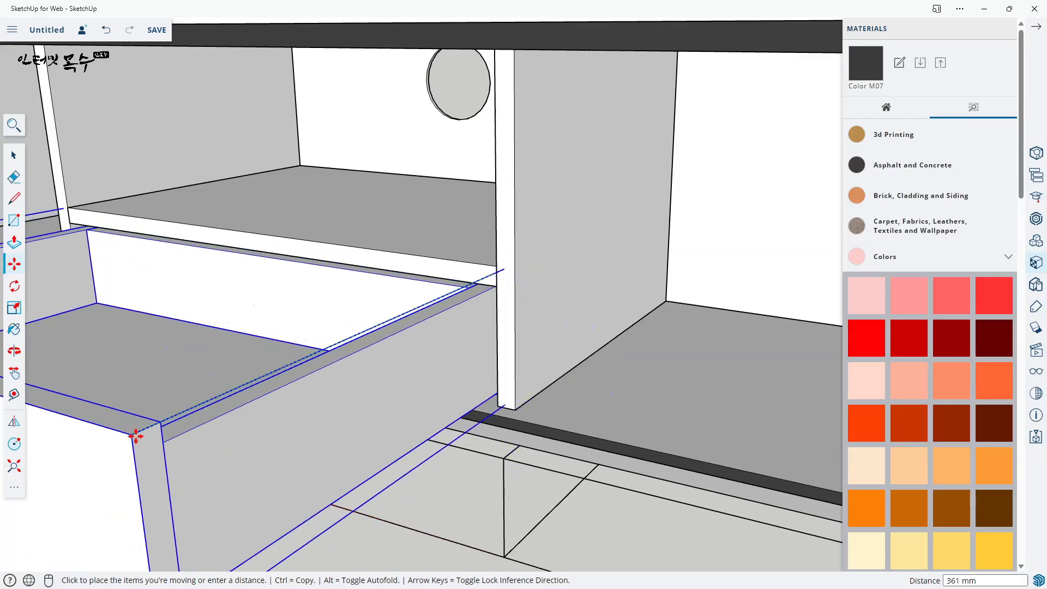
{"action": "left_click", "coordinate": [138, 430]}
{"action": "middle_click_drag", "start_coordinate": [138, 431], "coordinate": [485, 374]}
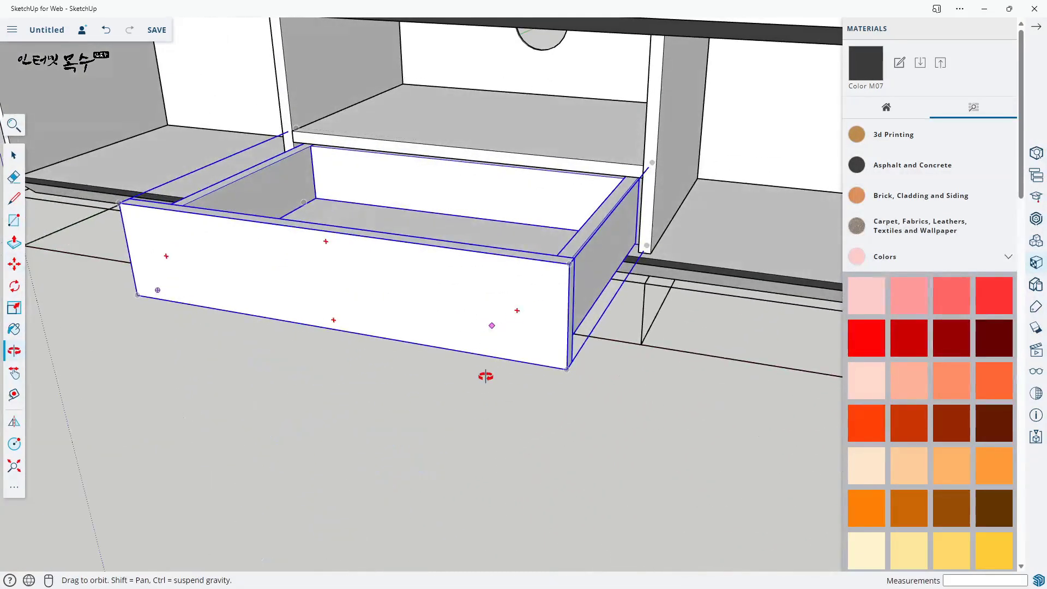
{"action": "key", "text": "ctrl+z"}
{"action": "key", "text": "space"}
{"action": "left_click", "coordinate": [479, 376]}
- Add a guide on the bottom panel of the left compartment, parallel to its front edge and flush with the left divider's front
{"action": "scroll", "coordinate": [508, 375], "scroll_direction": "down", "scroll_amount": 4}
{"action": "scroll", "coordinate": [509, 375], "scroll_direction": "up", "scroll_amount": 3}
{"action": "middle_click_drag", "start_coordinate": [360, 400], "coordinate": [655, 323]}
{"action": "middle_click_drag", "start_coordinate": [289, 344], "coordinate": [509, 399], "text": "shift"}
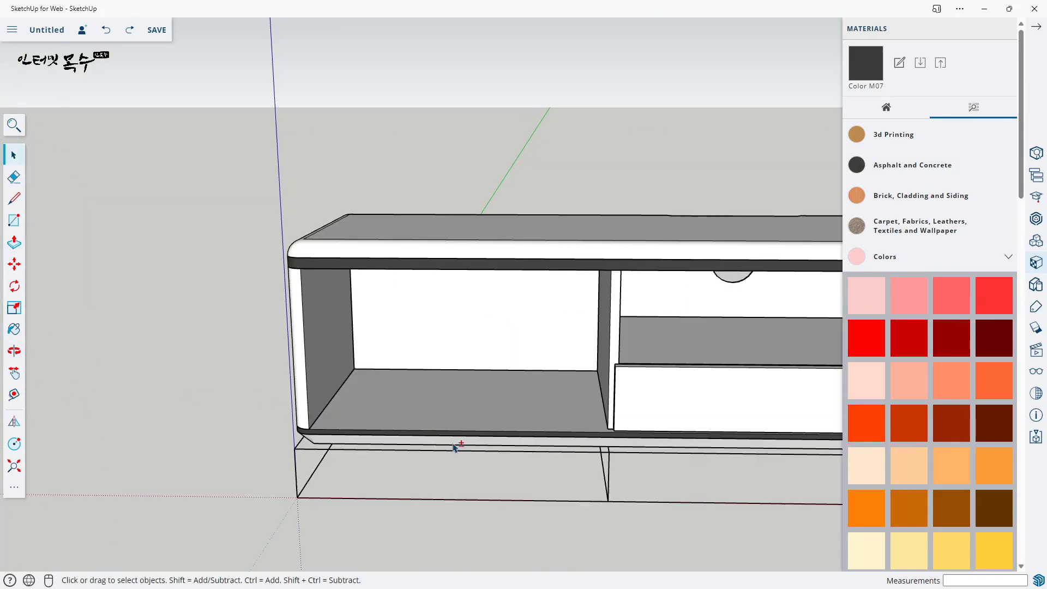
{"action": "scroll", "coordinate": [440, 340], "scroll_direction": "up", "scroll_amount": 2}
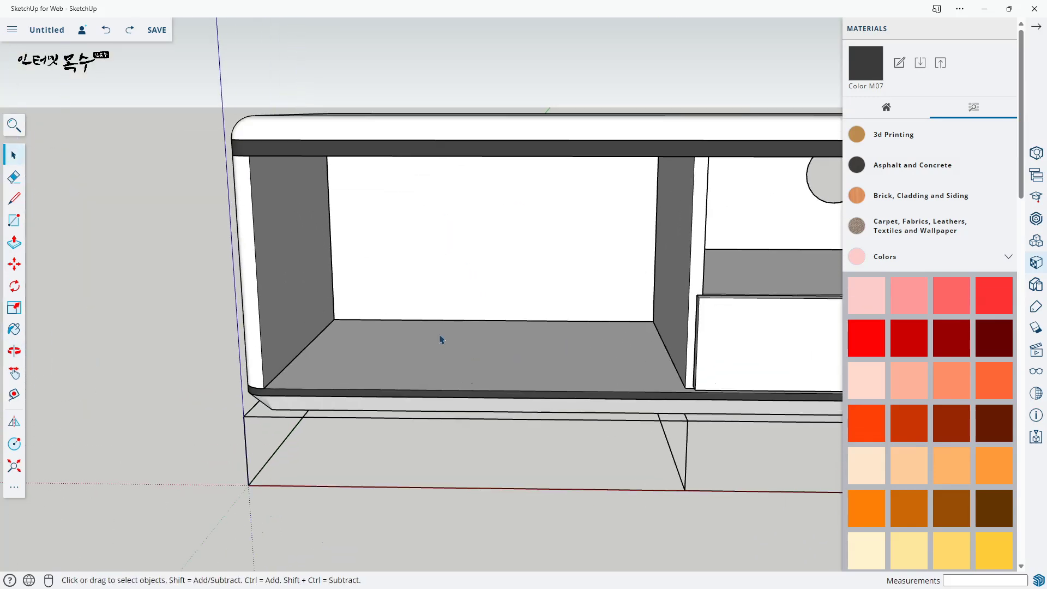
{"action": "key", "text": "t"}
{"action": "middle_click_drag", "start_coordinate": [601, 330], "coordinate": [652, 398]}
{"action": "scroll", "coordinate": [652, 398], "scroll_direction": "up", "scroll_amount": 3}
{"action": "left_click", "coordinate": [691, 421]}
{"action": "scroll", "coordinate": [698, 416], "scroll_direction": "up", "scroll_amount": 2}
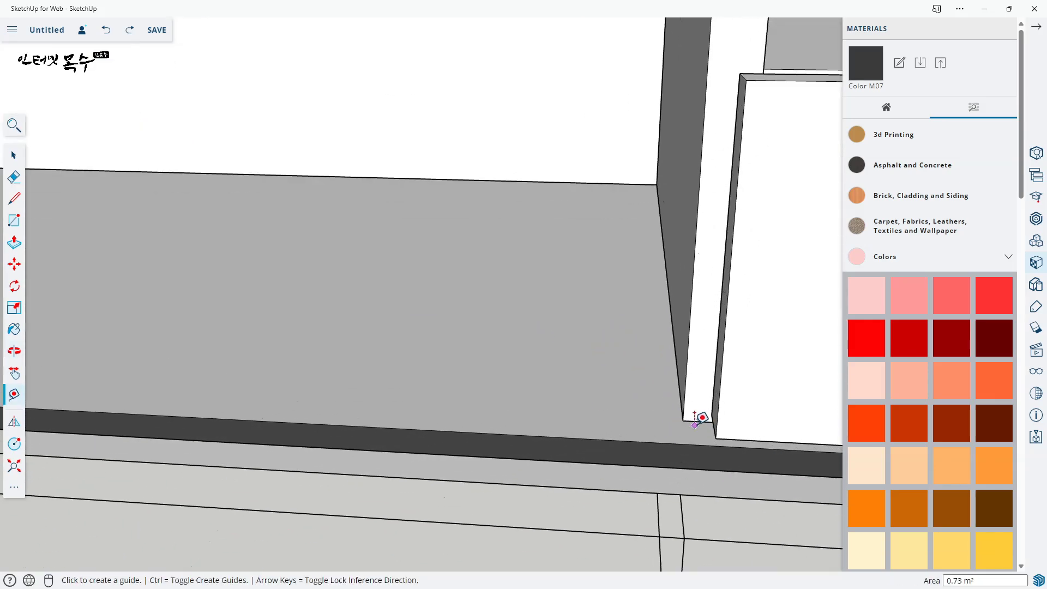
{"action": "left_click", "coordinate": [701, 414]}
{"action": "scroll", "coordinate": [236, 335], "scroll_direction": "down", "scroll_amount": 5}
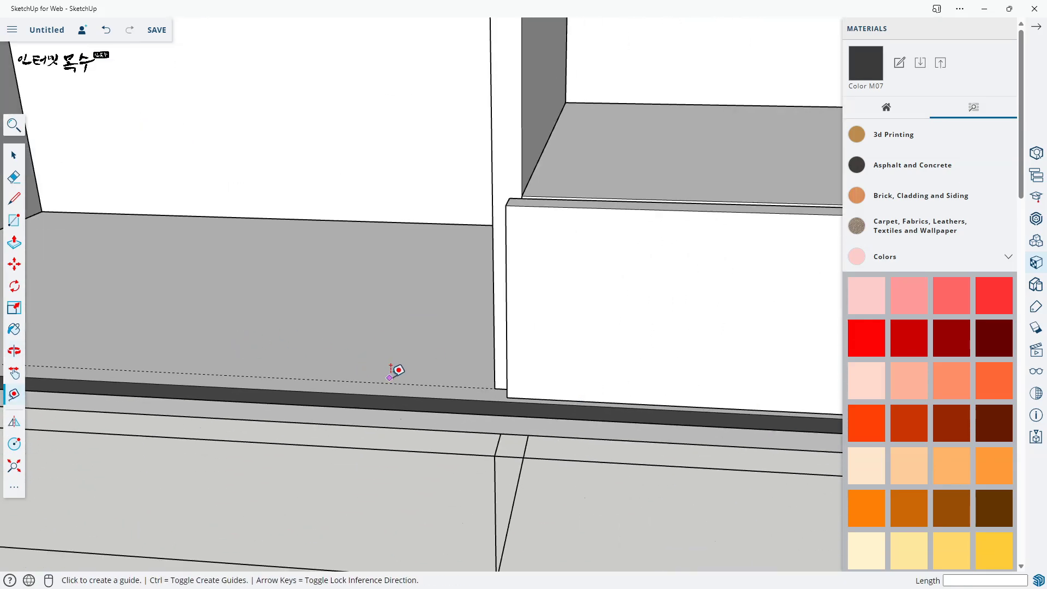
- Add a vertical guide on the left side panel's inner face, 18 mm behind its front edge
{"action": "middle_click_drag", "start_coordinate": [398, 369], "coordinate": [622, 444]}
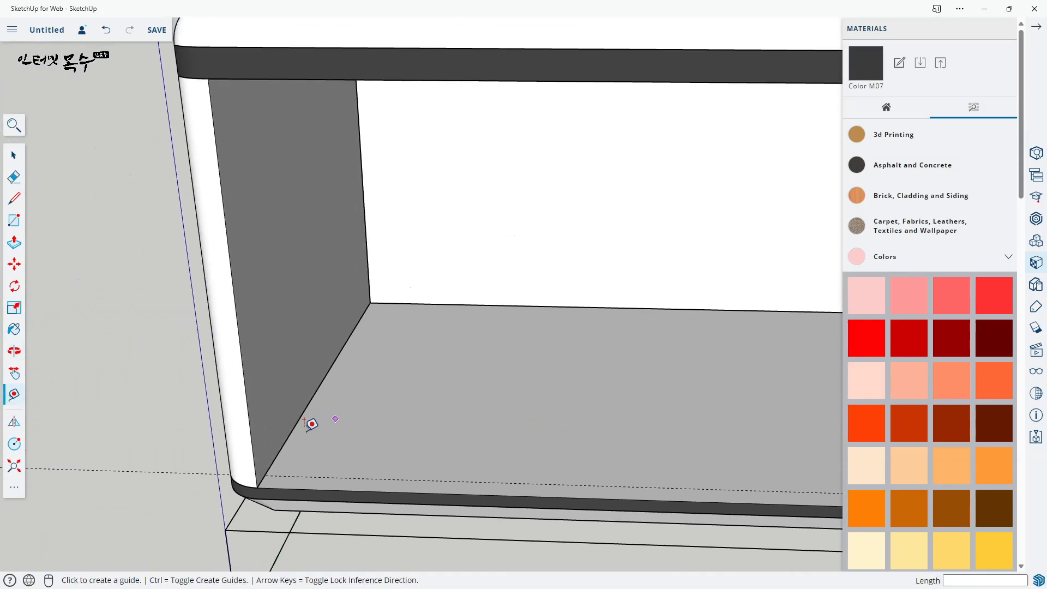
{"action": "left_click", "coordinate": [260, 450]}
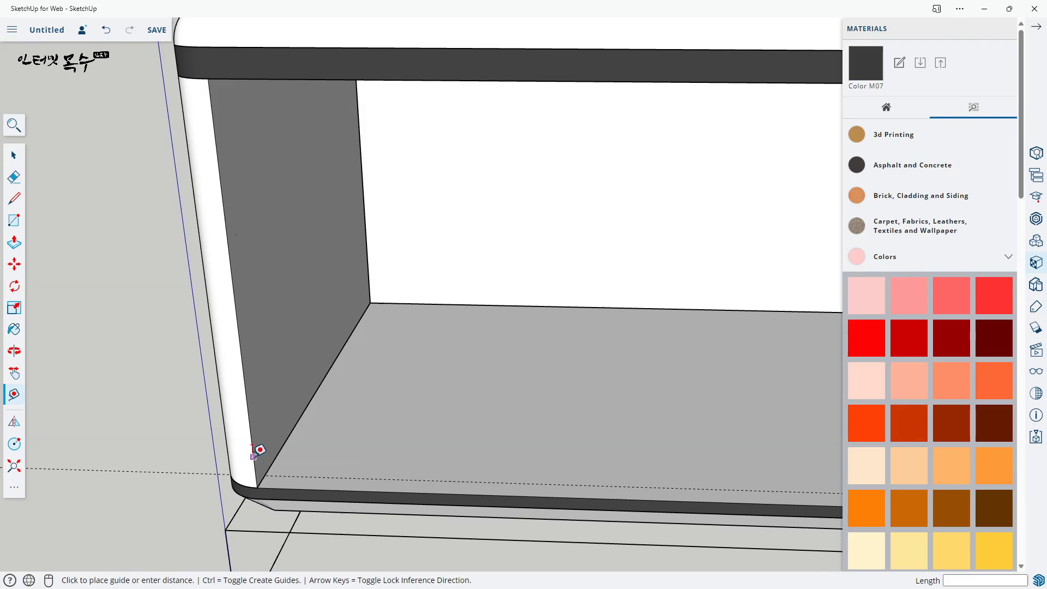
{"action": "scroll", "coordinate": [264, 470], "scroll_direction": "up", "scroll_amount": 1}
{"action": "scroll", "coordinate": [272, 469], "scroll_direction": "up", "scroll_amount": 1}
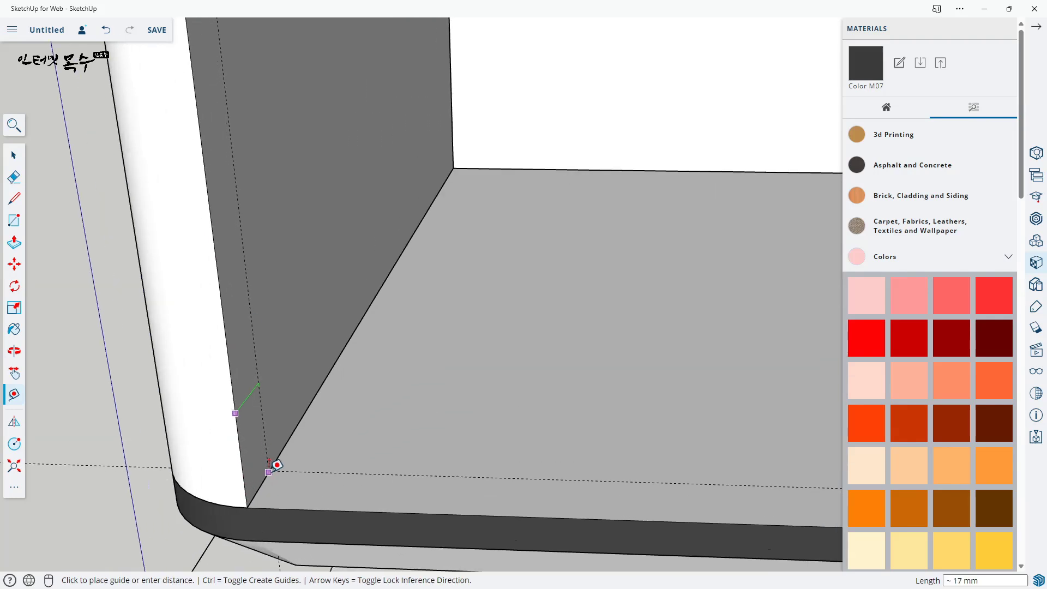
{"action": "left_click", "coordinate": [278, 463]}
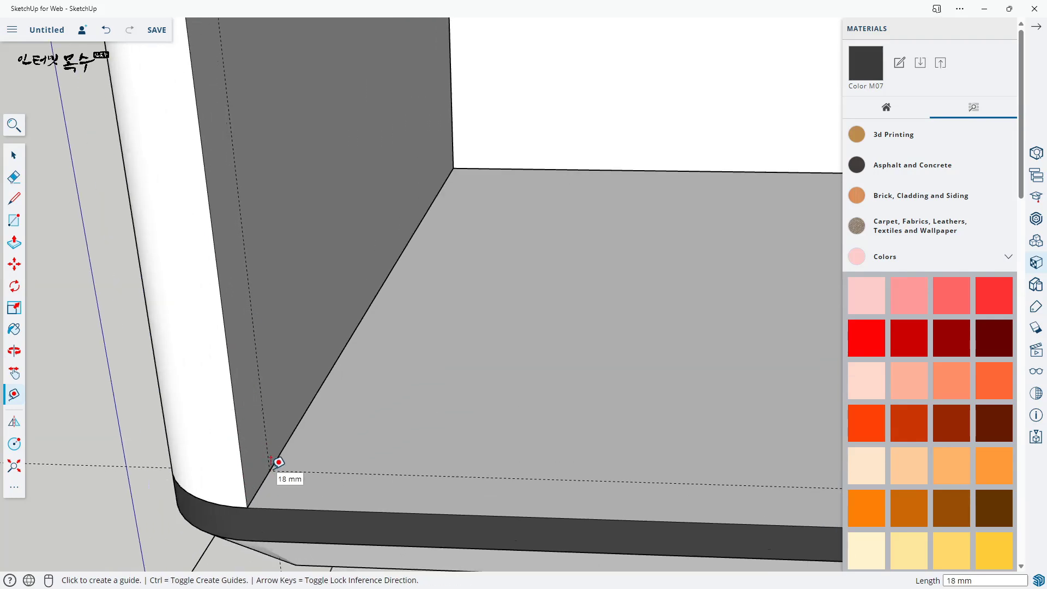
- Add a guide on the top panel's underside, parallel to its front edge and meeting the side panel's vertical guide
{"action": "middle_click_drag", "start_coordinate": [416, 406], "coordinate": [334, 206]}
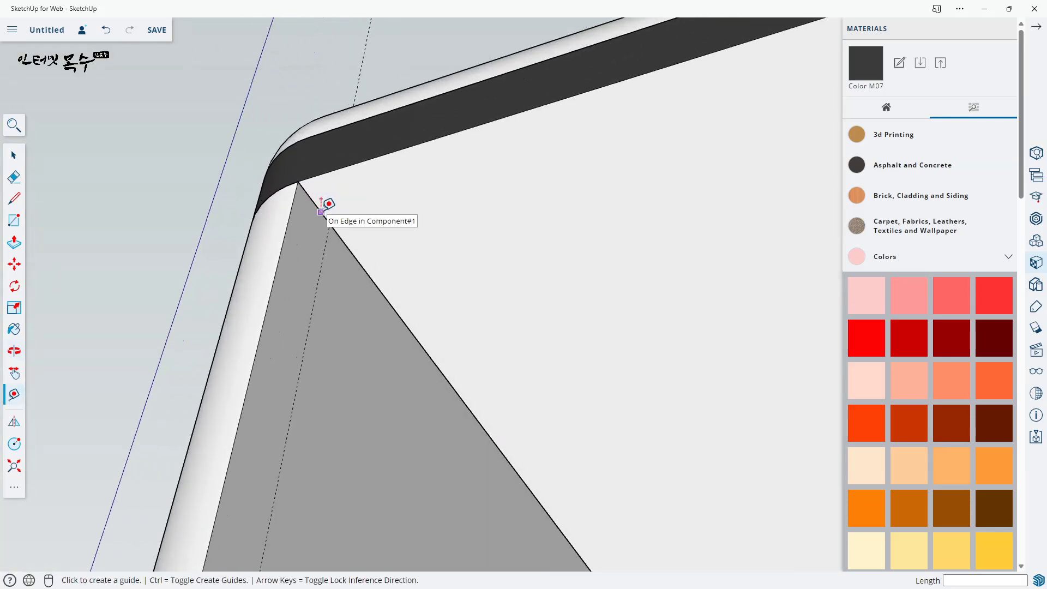
{"action": "left_click", "coordinate": [339, 168]}
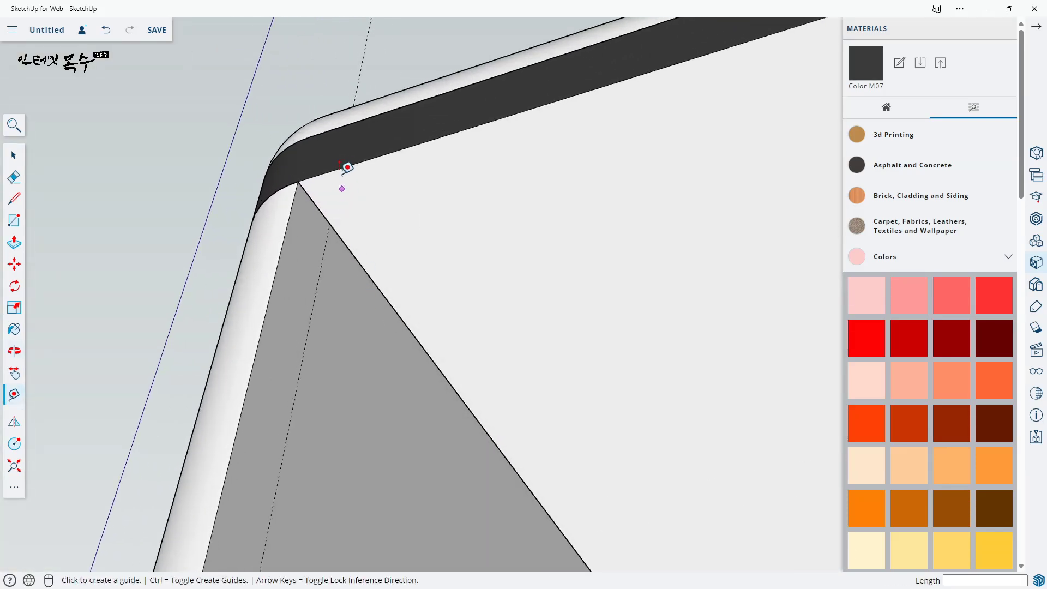
{"action": "left_click", "coordinate": [341, 216]}
{"action": "scroll", "coordinate": [526, 332], "scroll_direction": "down", "scroll_amount": 2}
{"action": "scroll", "coordinate": [527, 338], "scroll_direction": "down", "scroll_amount": 2}
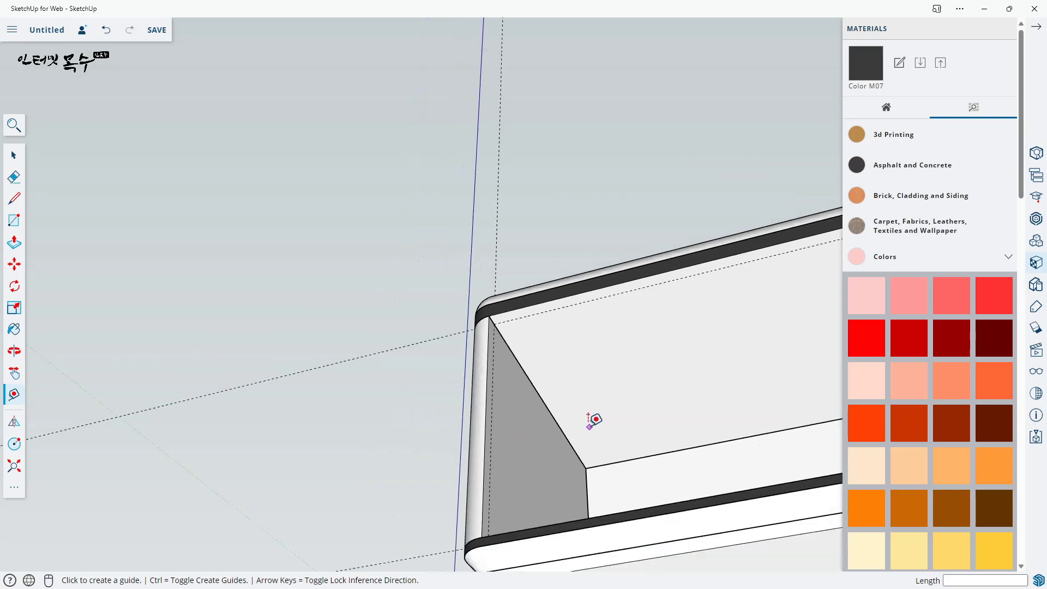
{"action": "middle_click_drag", "start_coordinate": [591, 420], "coordinate": [761, 367]}
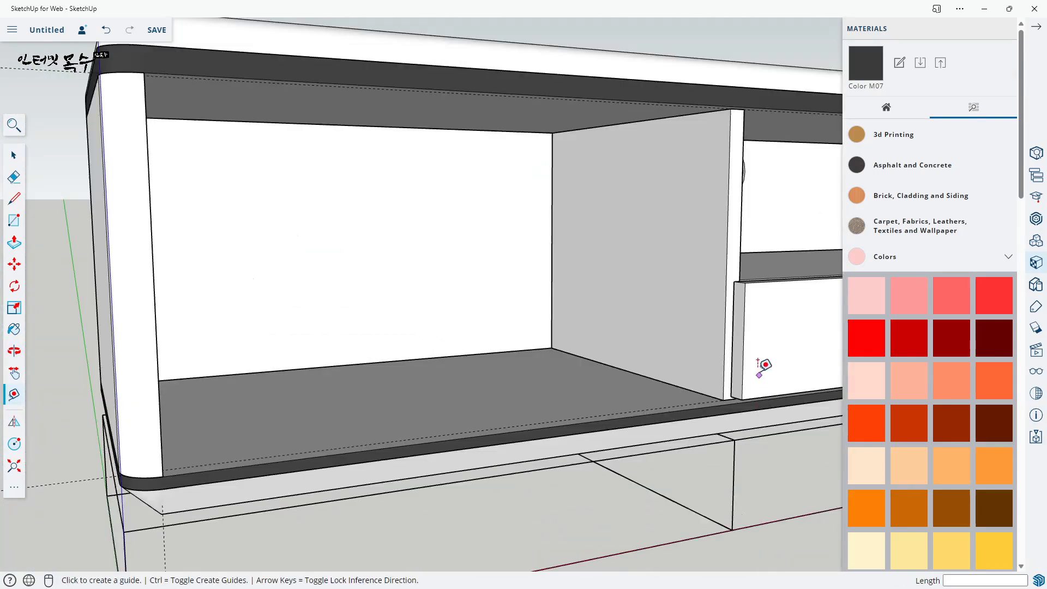
- Add a vertical guide across the left divider's front, 3 mm outward from the drawer front's left edge
{"action": "scroll", "coordinate": [729, 348], "scroll_direction": "up", "scroll_amount": 5}
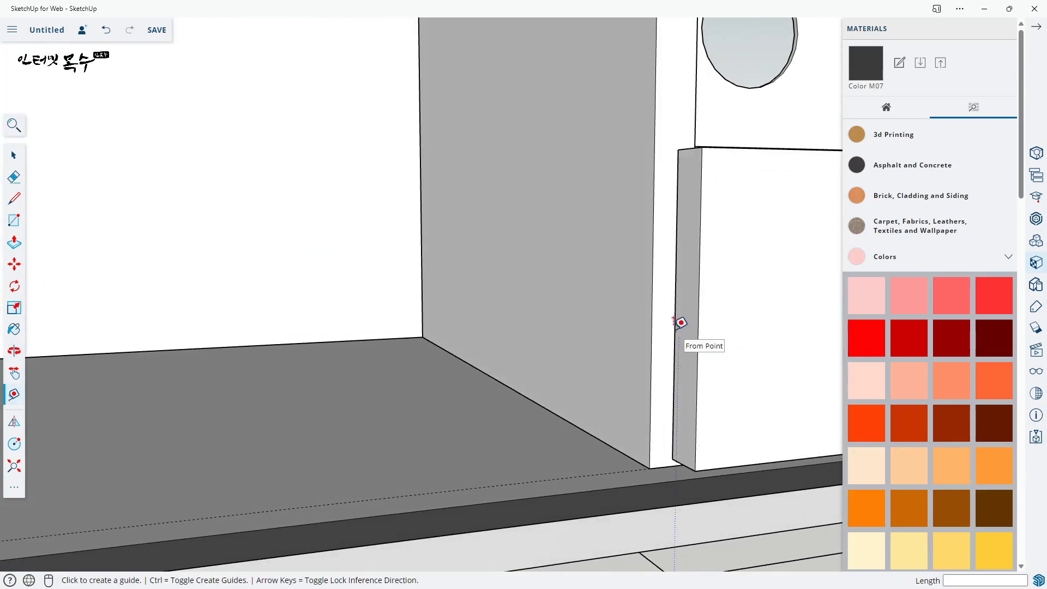
{"action": "left_click", "coordinate": [676, 281]}
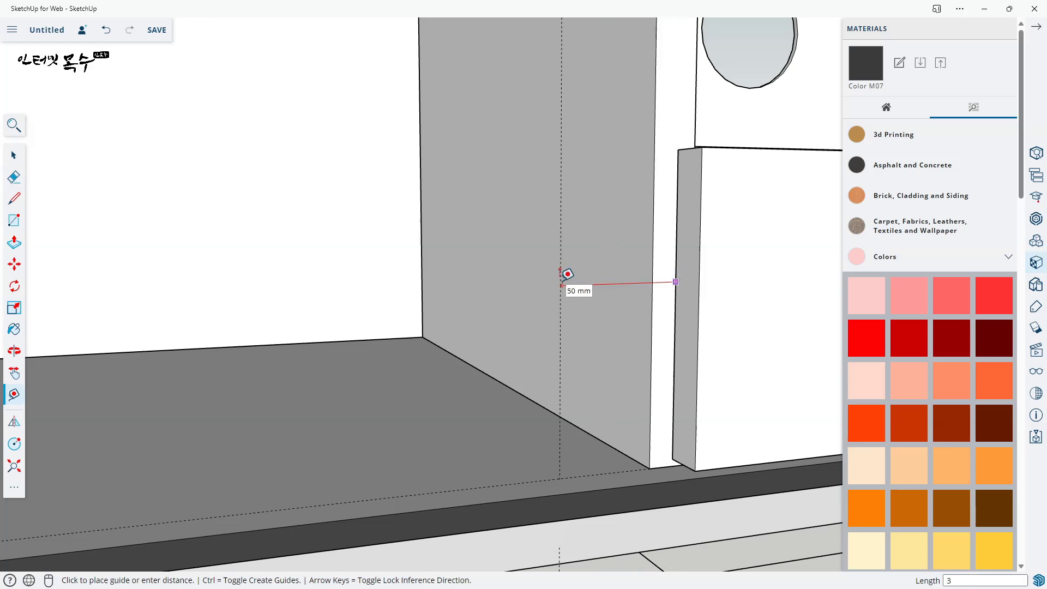
{"action": "type", "text": "3"}
{"action": "key", "text": "Return"}
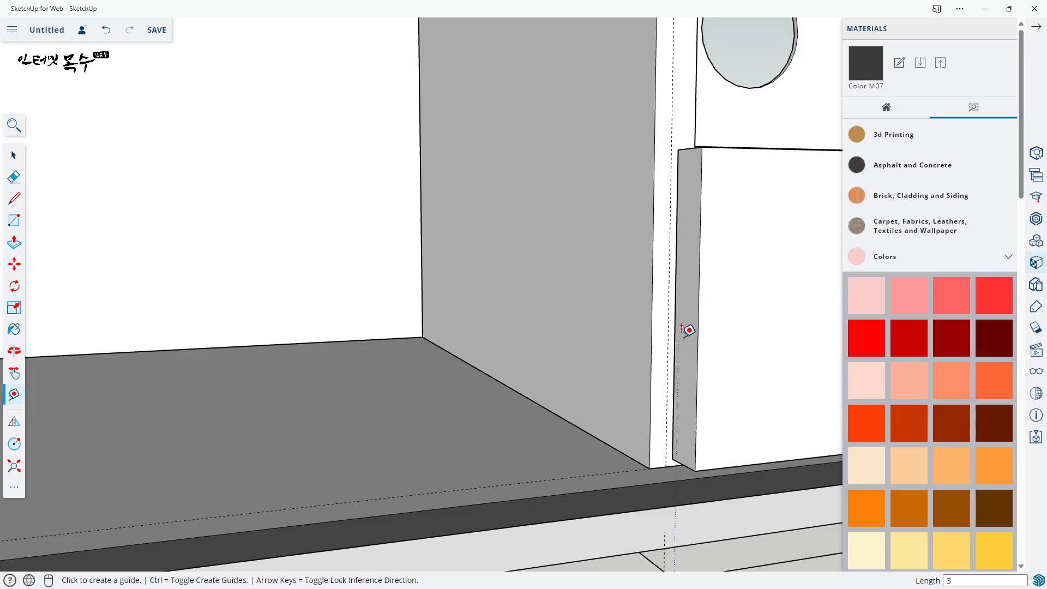
- Add a guide 3 mm above the bottom panel, parallel to the existing front setback guide
{"action": "middle_click_drag", "start_coordinate": [685, 334], "coordinate": [689, 392]}
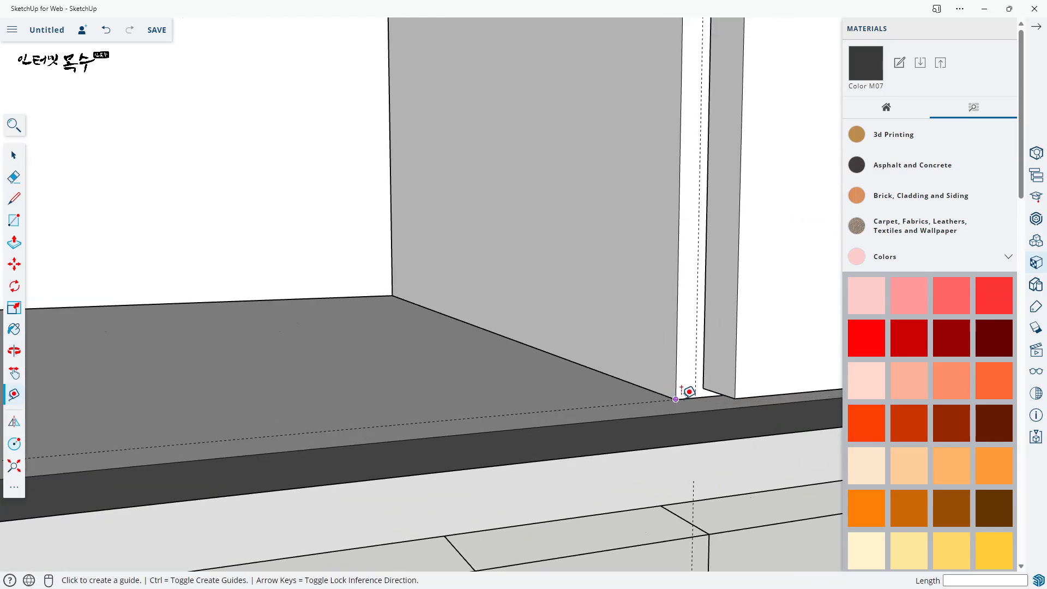
{"action": "left_click", "coordinate": [690, 394]}
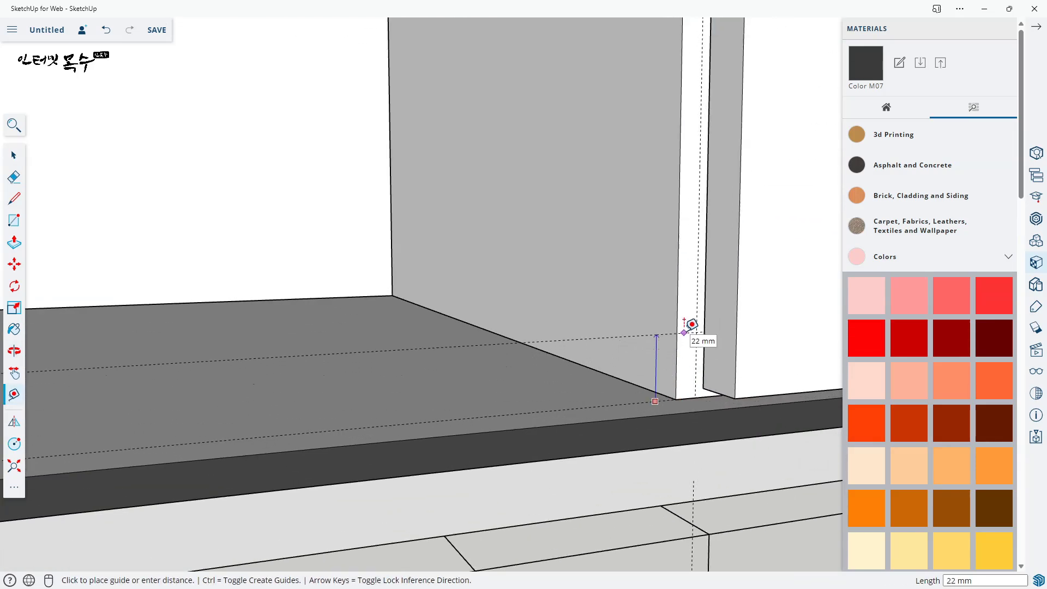
{"action": "key", "text": "Return"}
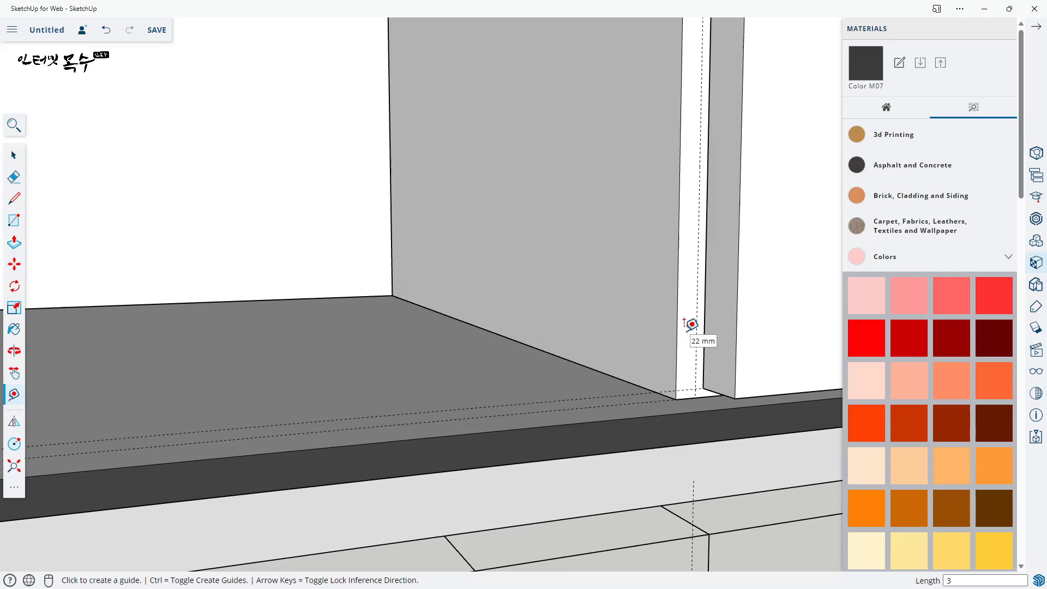
- Add a guide 3 mm below the top panel's underside, parallel to the top setback guide at the left divider
{"action": "scroll", "coordinate": [687, 331], "scroll_direction": "down", "scroll_amount": 7}
{"action": "middle_click_drag", "start_coordinate": [667, 329], "coordinate": [644, 225]}
{"action": "scroll", "coordinate": [642, 219], "scroll_direction": "up", "scroll_amount": 5}
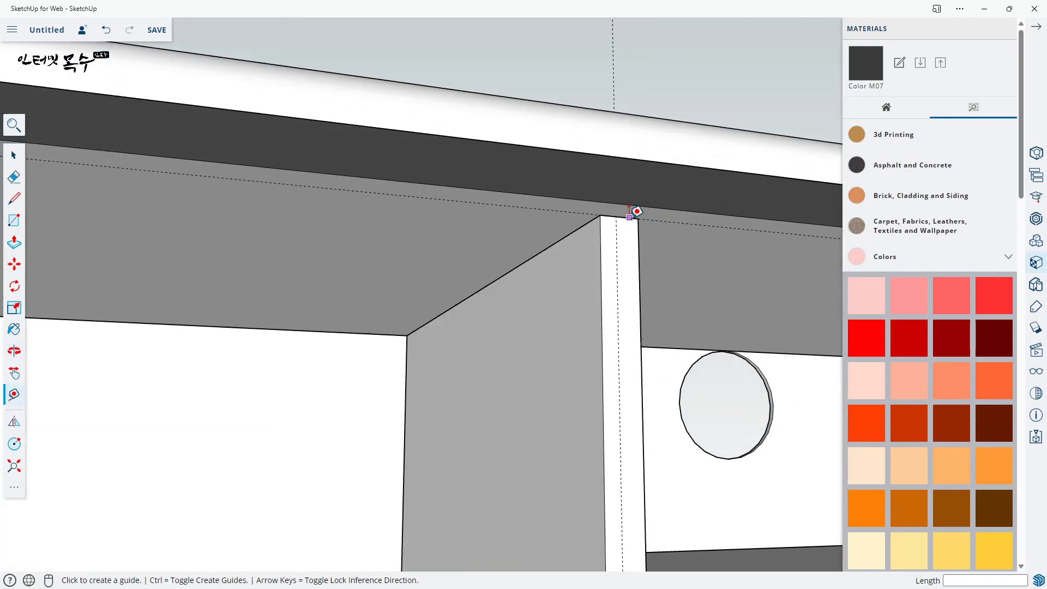
{"action": "left_click", "coordinate": [632, 215]}
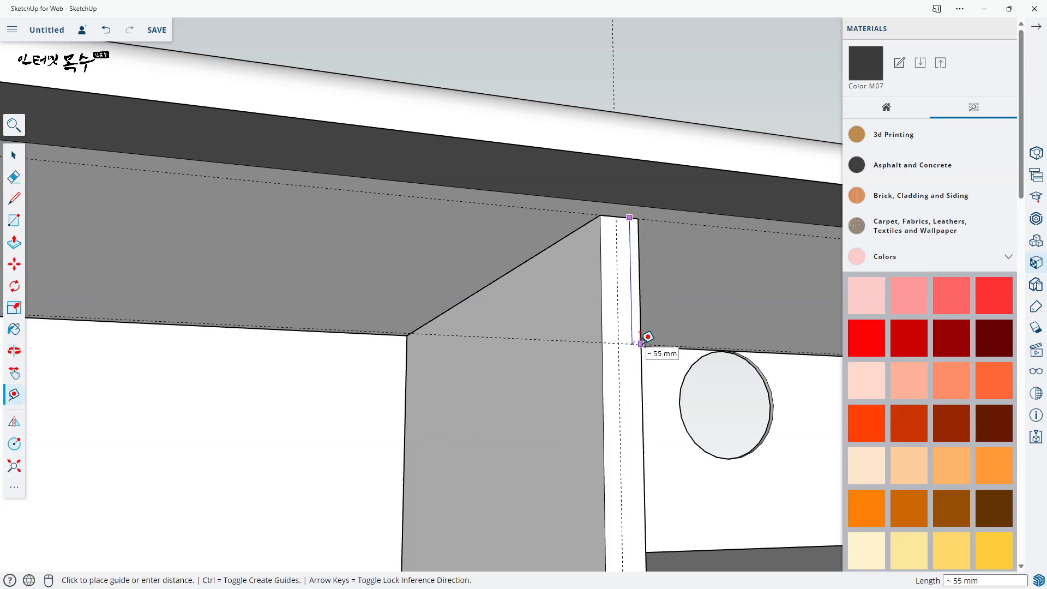
{"action": "type", "text": "3"}
{"action": "key", "text": "Return"}
- Add a vertical guide 3 mm inward from the setback guide on the left side panel's inner face
{"action": "scroll", "coordinate": [647, 341], "scroll_direction": "down", "scroll_amount": 10}
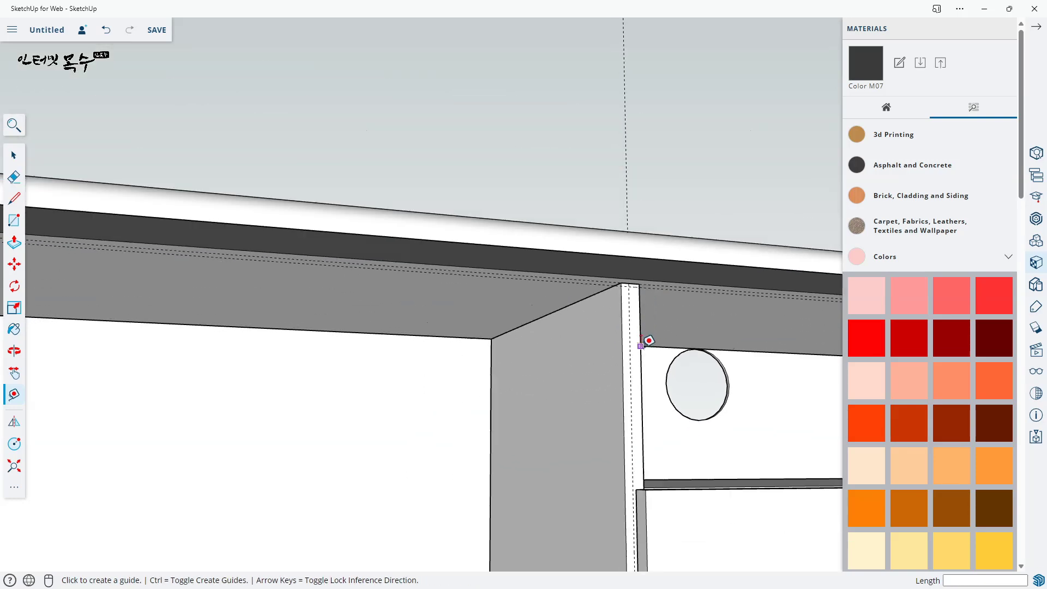
{"action": "scroll", "coordinate": [559, 412], "scroll_direction": "up", "scroll_amount": 6}
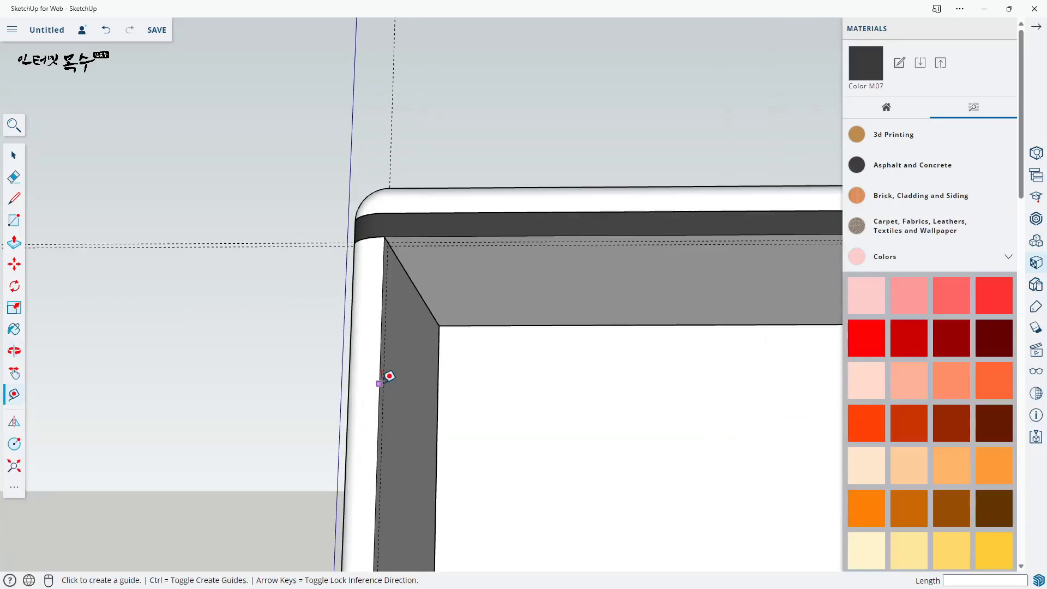
{"action": "scroll", "coordinate": [395, 358], "scroll_direction": "up", "scroll_amount": 3}
{"action": "scroll", "coordinate": [389, 194], "scroll_direction": "up", "scroll_amount": 2}
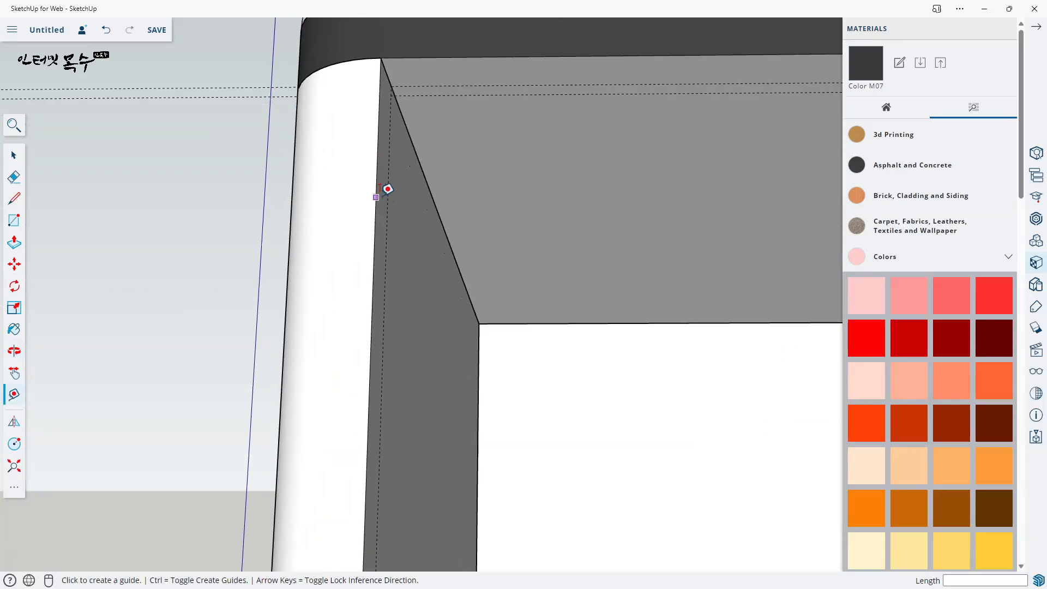
{"action": "left_click", "coordinate": [391, 183]}
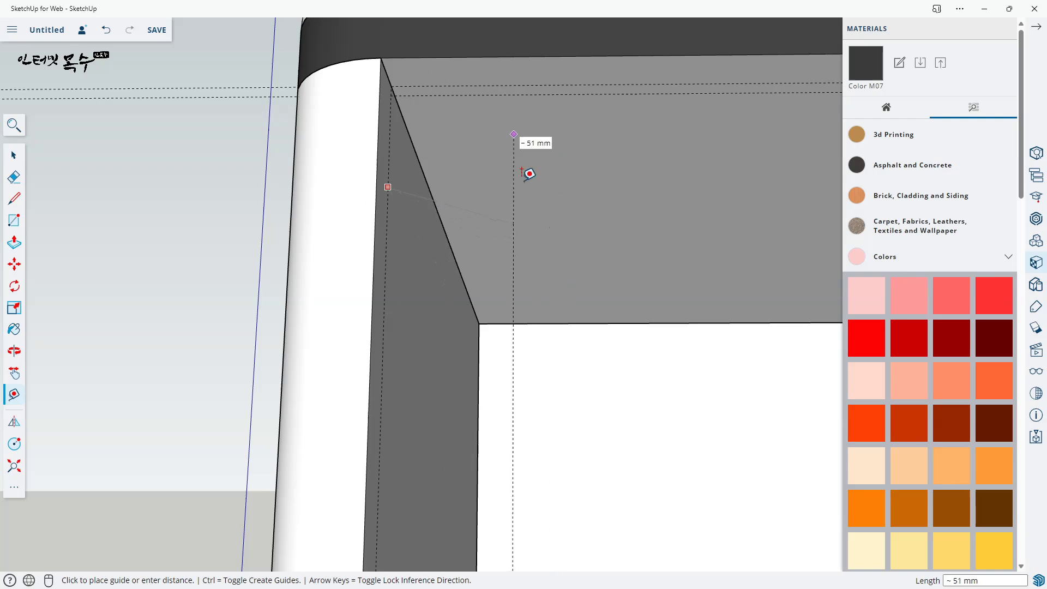
{"action": "key", "text": "Return"}
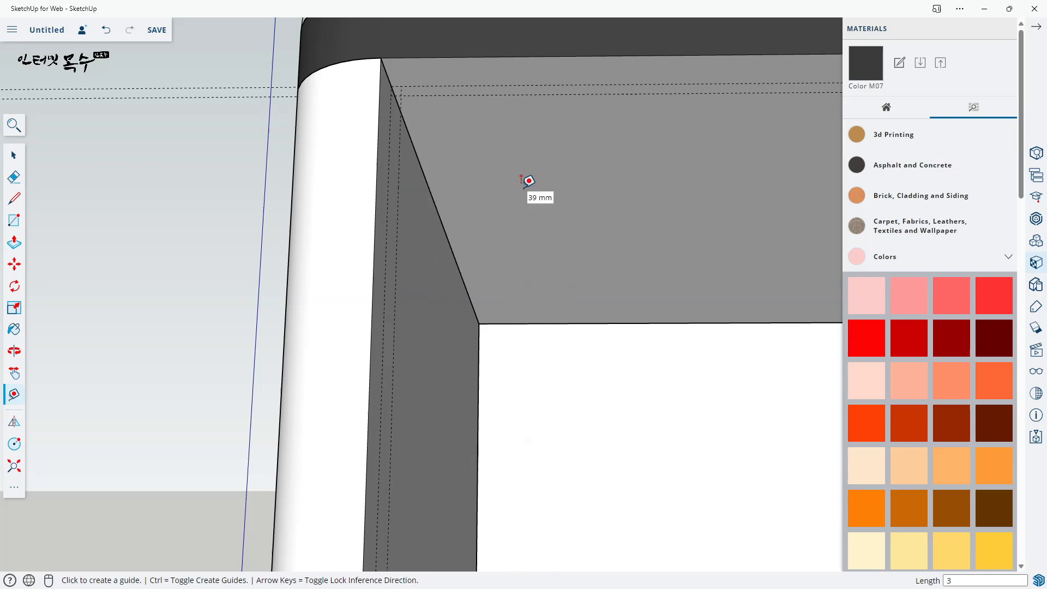
- Draw the left door's outline as a rectangle of about 572 by 304 mm between opposite guide intersections of the left compartment
{"action": "scroll", "coordinate": [528, 180], "scroll_direction": "down", "scroll_amount": 5}
{"action": "key", "text": "o"}
{"action": "left_click_drag", "start_coordinate": [613, 264], "coordinate": [407, 249]}
{"action": "key", "text": "t"}
{"action": "middle_click_drag", "start_coordinate": [551, 182], "coordinate": [351, 257]}
{"action": "key", "text": "r"}
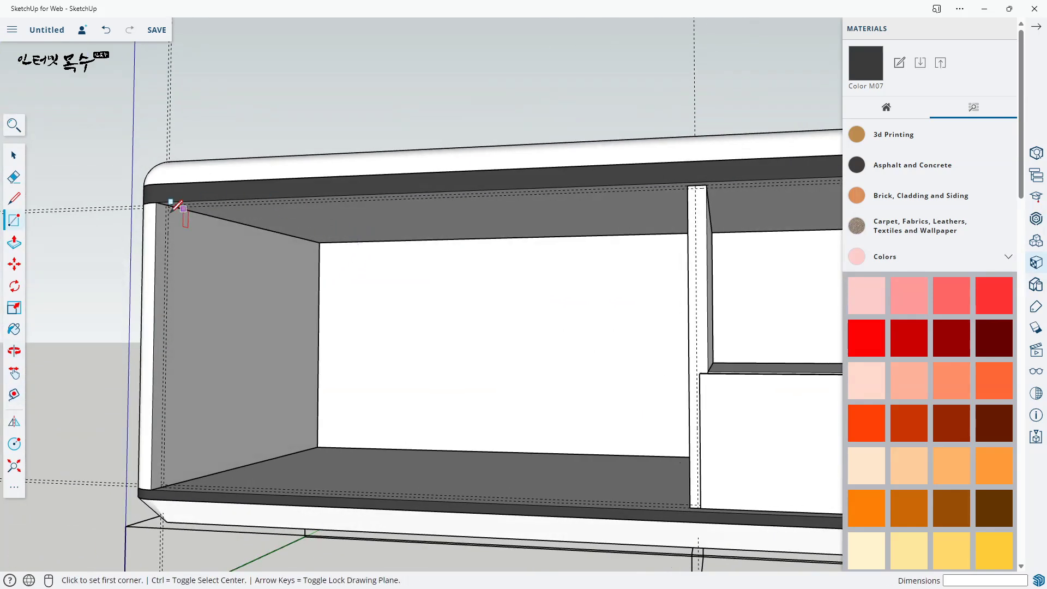
{"action": "scroll", "coordinate": [185, 218], "scroll_direction": "up", "scroll_amount": 3}
{"action": "scroll", "coordinate": [188, 226], "scroll_direction": "up", "scroll_amount": 3}
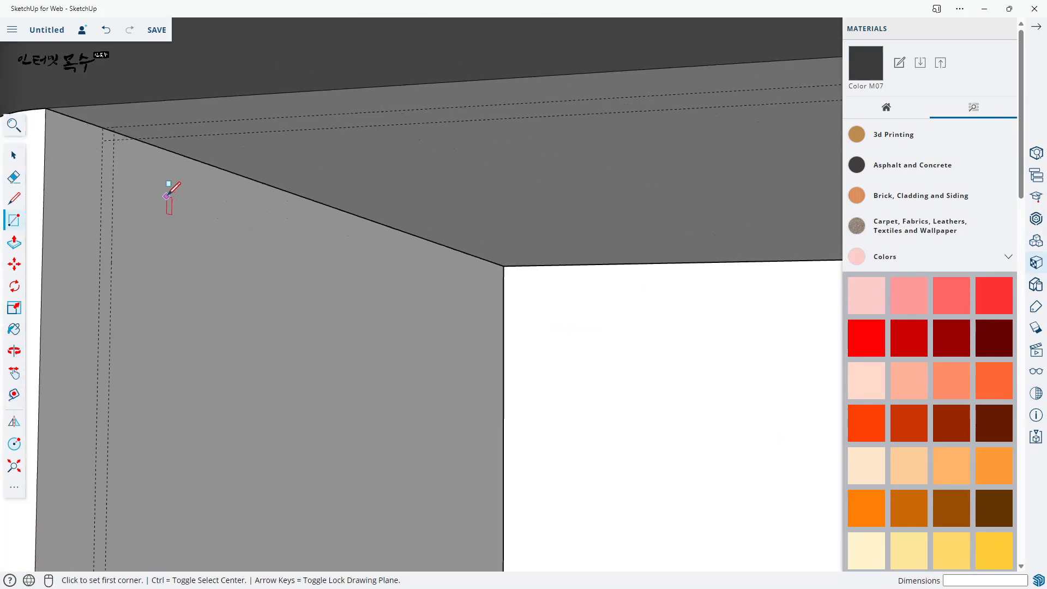
{"action": "left_click", "coordinate": [107, 132]}
{"action": "scroll", "coordinate": [309, 236], "scroll_direction": "down", "scroll_amount": 5}
{"action": "middle_click_drag", "start_coordinate": [416, 274], "coordinate": [354, 206]}
{"action": "scroll", "coordinate": [356, 207], "scroll_direction": "down", "scroll_amount": 3}
{"action": "middle_click_drag", "start_coordinate": [671, 357], "coordinate": [464, 329], "text": "shift"}
{"action": "scroll", "coordinate": [463, 330], "scroll_direction": "down", "scroll_amount": 1}
{"action": "middle_click_drag", "start_coordinate": [392, 330], "coordinate": [592, 357]}
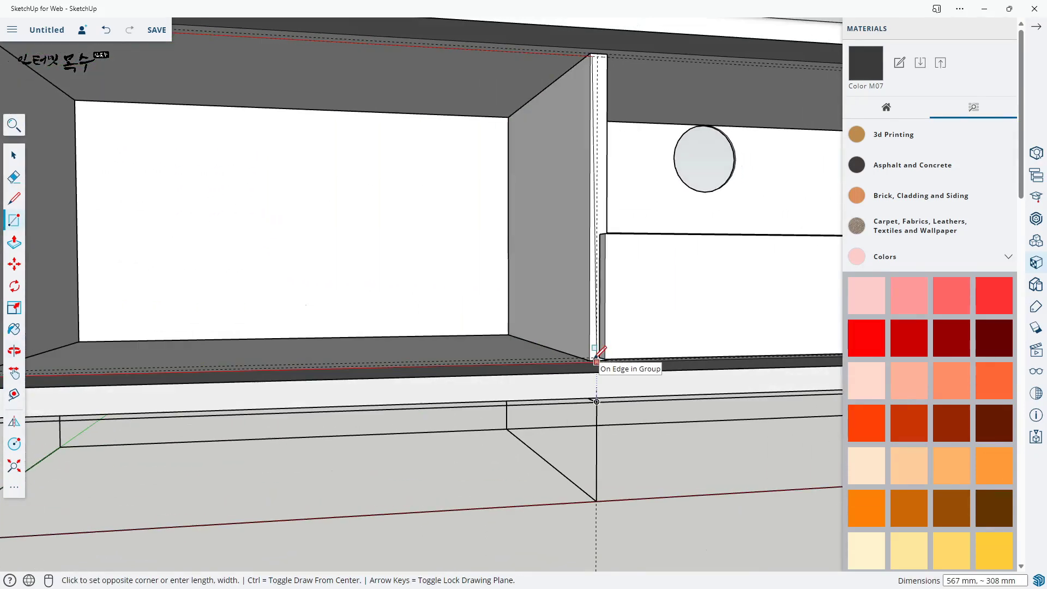
{"action": "scroll", "coordinate": [596, 360], "scroll_direction": "up", "scroll_amount": 4}
{"action": "left_click", "coordinate": [596, 343]}
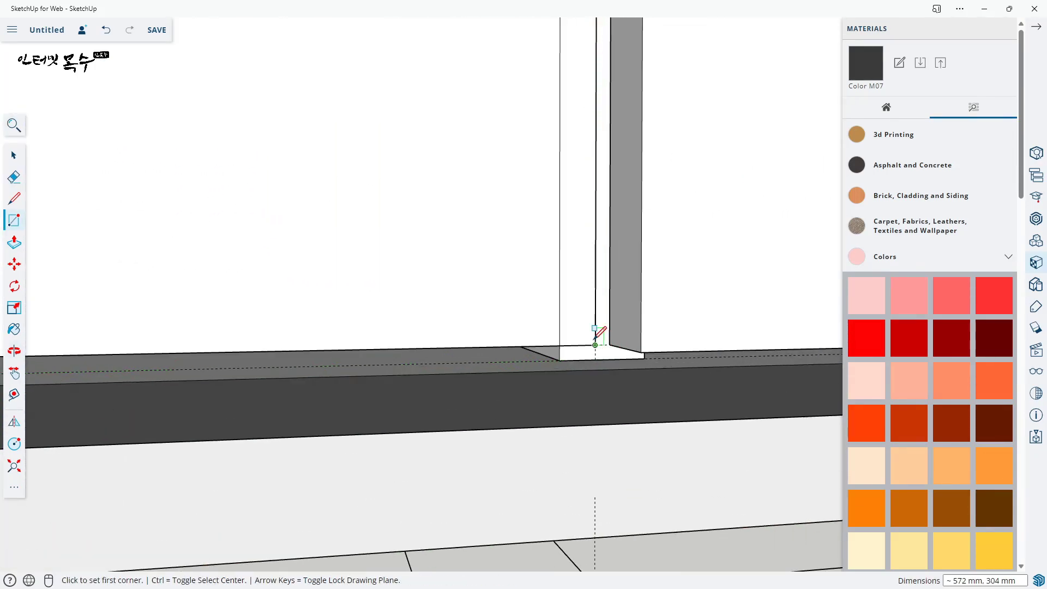
- Extrude the left door's rectangle 18 mm outward with Push/Pull
{"action": "scroll", "coordinate": [596, 343], "scroll_direction": "down", "scroll_amount": 6}
{"action": "middle_click_drag", "start_coordinate": [468, 350], "coordinate": [394, 362]}
{"action": "key", "text": "p"}
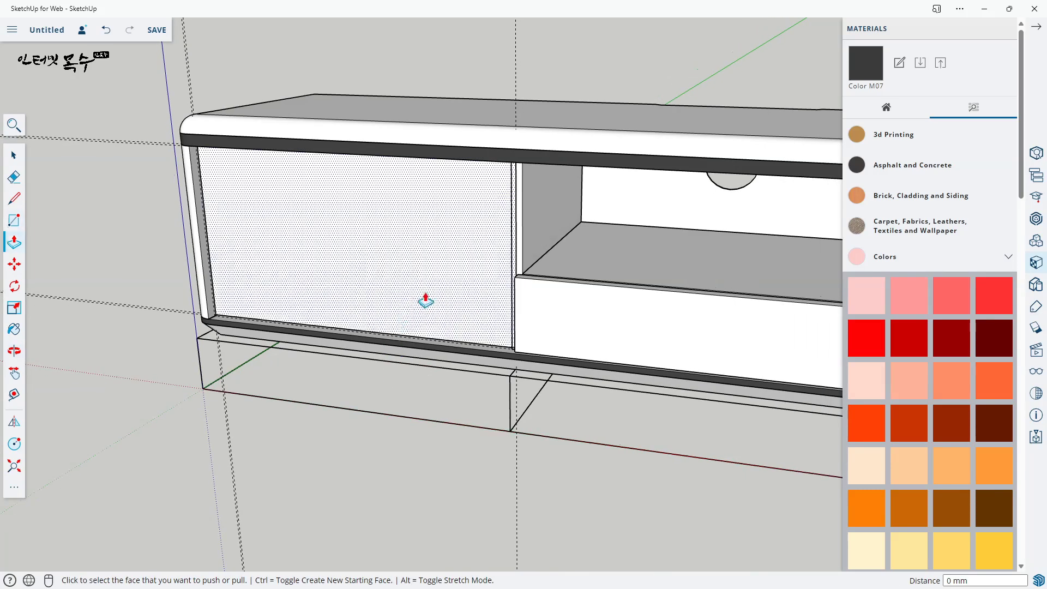
{"action": "left_click", "coordinate": [426, 300]}
{"action": "left_click", "coordinate": [330, 344]}
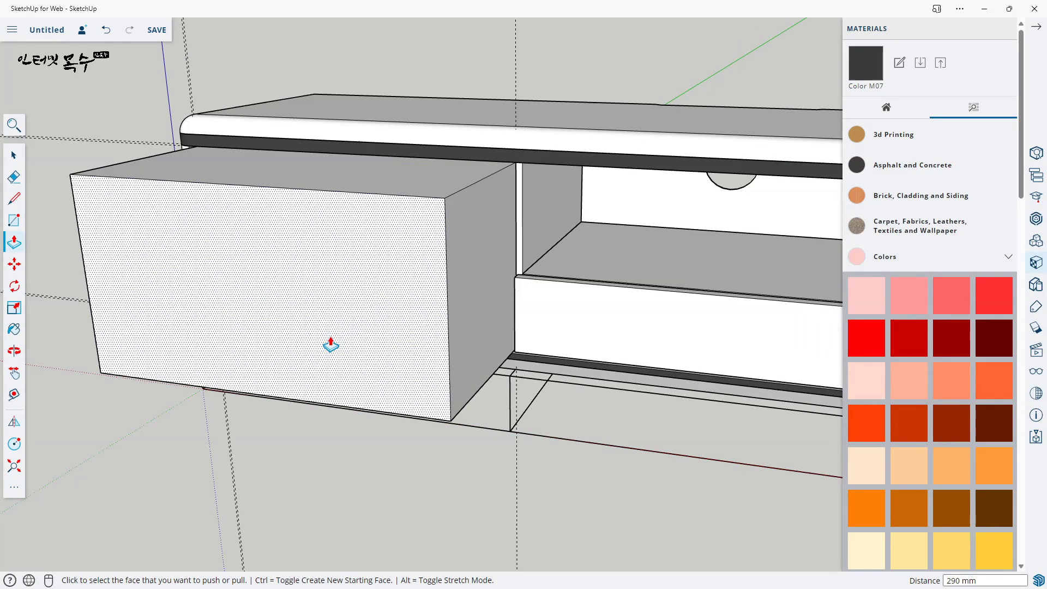
{"action": "type", "text": "18"}
{"action": "key", "text": "Return"}
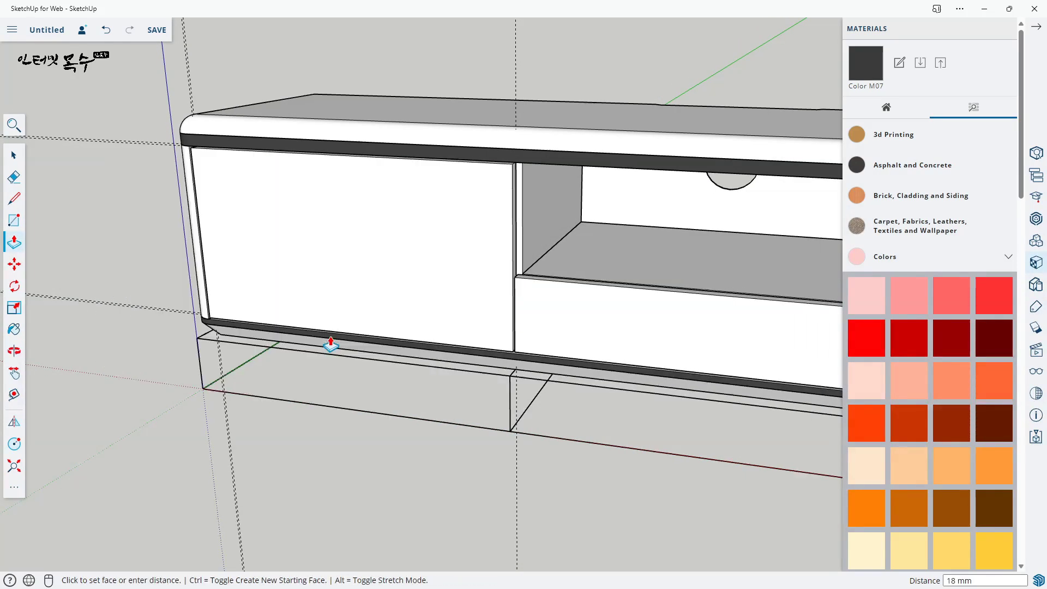
- Select the whole left door and make it a component with the default settings
{"action": "key", "text": "space"}
{"action": "left_click", "coordinate": [377, 271]}
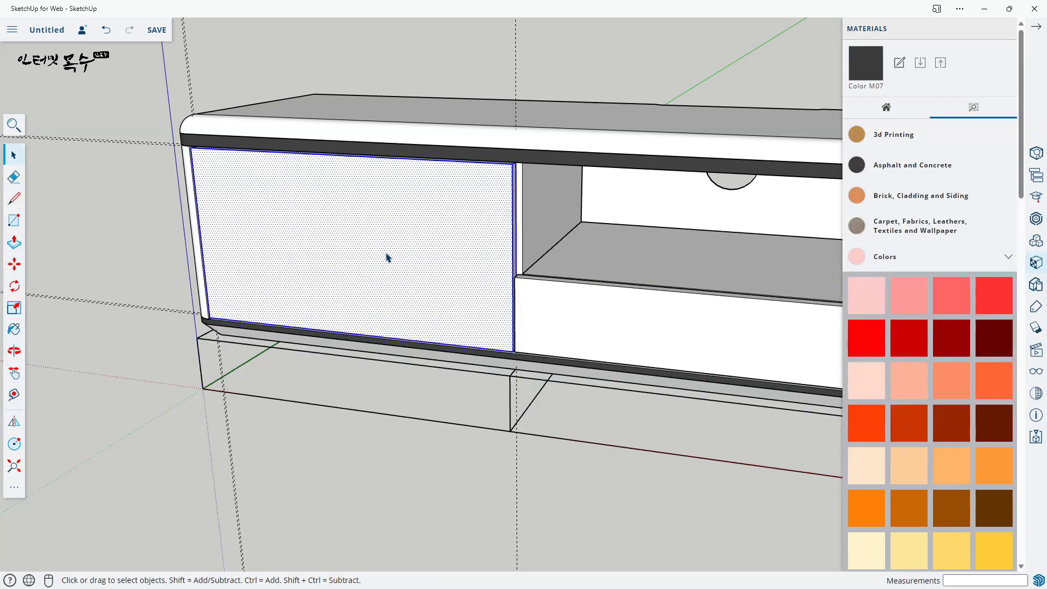
{"action": "right_click", "coordinate": [388, 258]}
{"action": "left_click", "coordinate": [442, 404]}
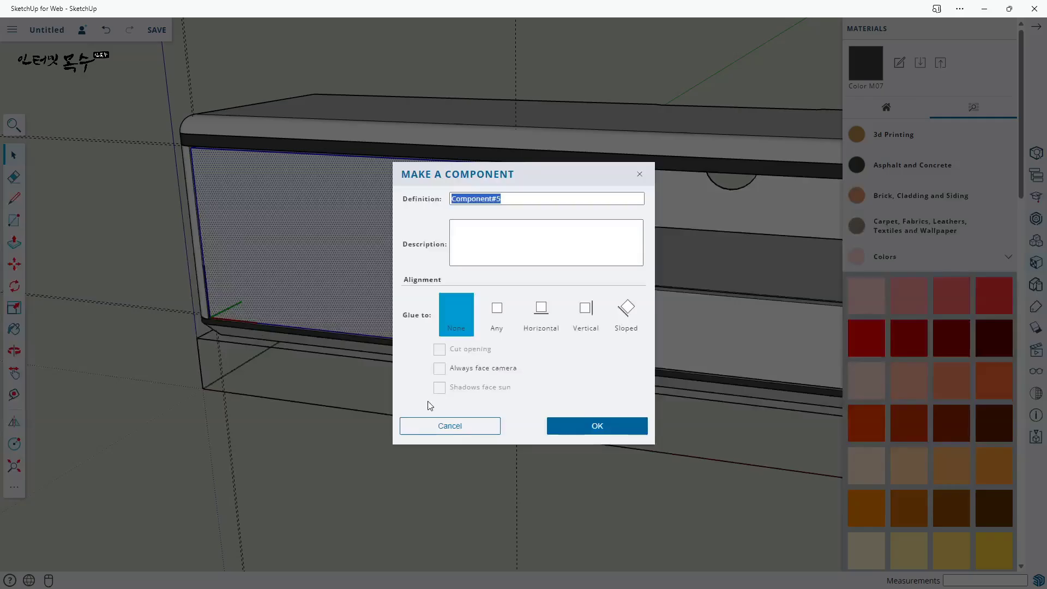
{"action": "left_click", "coordinate": [603, 434]}
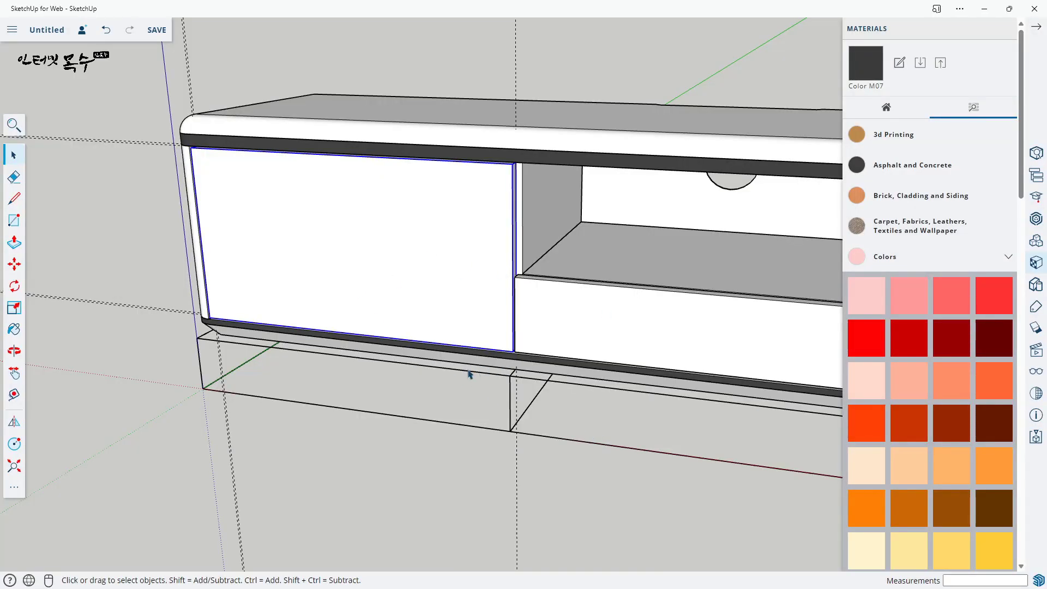
- Copy the left door into the right compartment, placing its upper back corner against the right side panel's inner face
{"action": "scroll", "coordinate": [469, 373], "scroll_direction": "down", "scroll_amount": 4}
{"action": "middle_click_drag", "start_coordinate": [469, 373], "coordinate": [462, 327]}
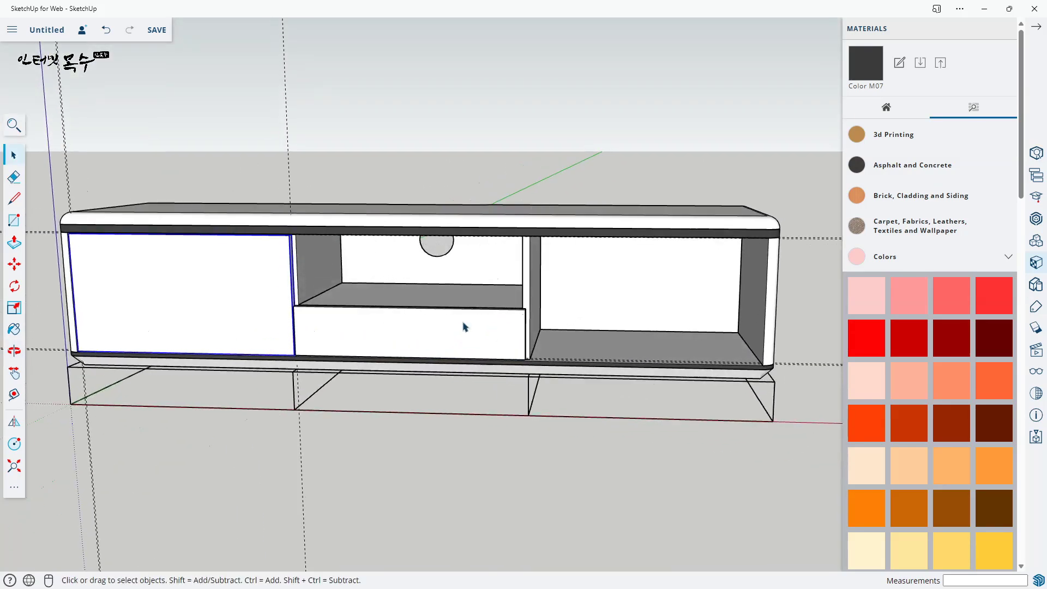
{"action": "scroll", "coordinate": [357, 297], "scroll_direction": "up", "scroll_amount": 6}
{"action": "middle_click_drag", "start_coordinate": [293, 234], "coordinate": [250, 166]}
{"action": "scroll", "coordinate": [250, 165], "scroll_direction": "up", "scroll_amount": 3}
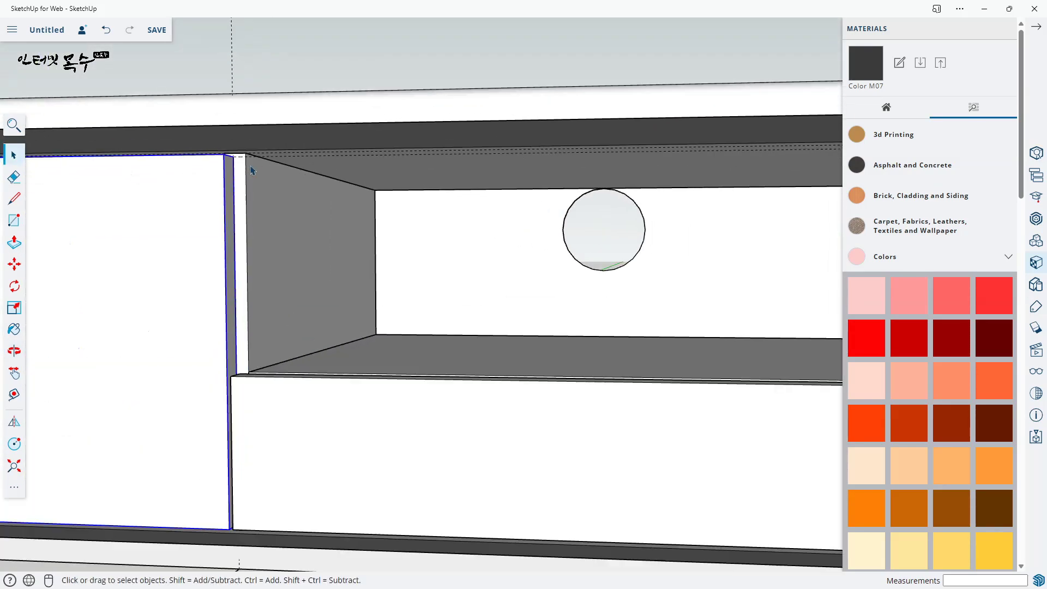
{"action": "key", "text": "m"}
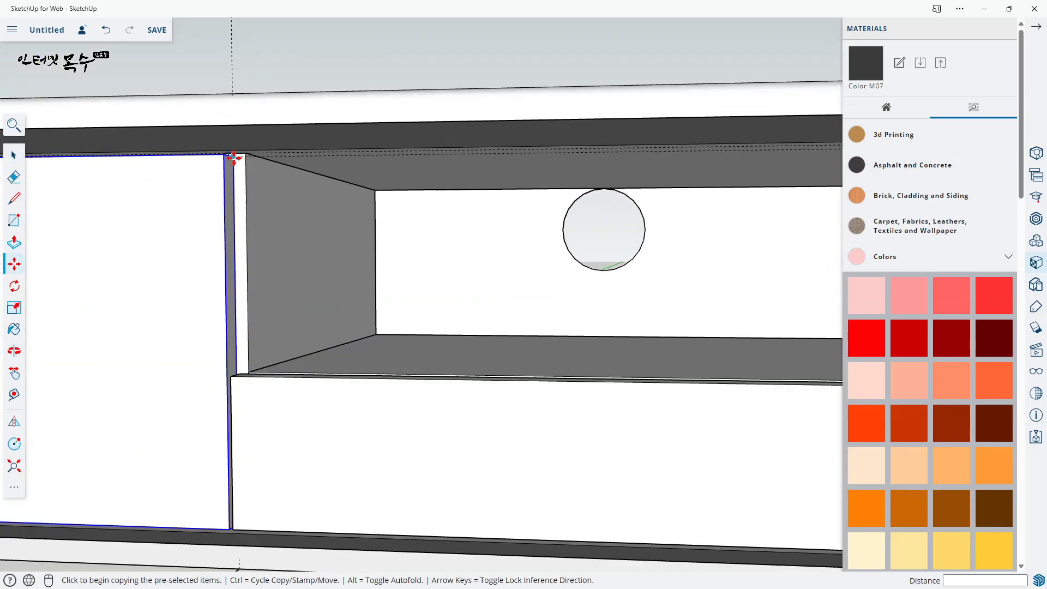
{"action": "left_click", "coordinate": [232, 157]}
{"action": "scroll", "coordinate": [479, 208], "scroll_direction": "down", "scroll_amount": 5}
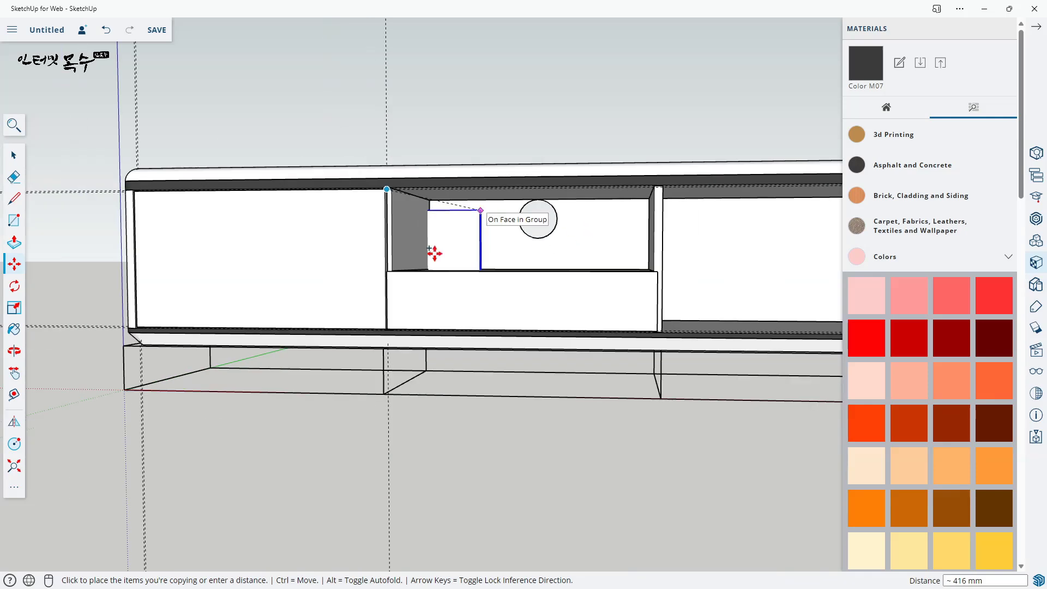
{"action": "middle_click_drag", "start_coordinate": [434, 250], "coordinate": [277, 271], "text": "shift"}
{"action": "scroll", "coordinate": [277, 271], "scroll_direction": "up", "scroll_amount": 5}
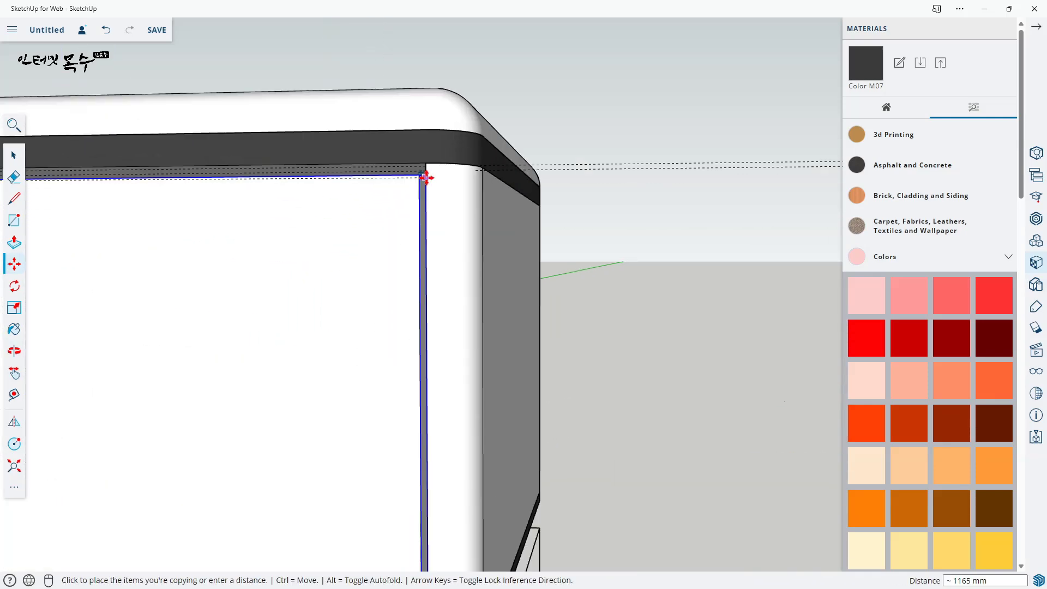
{"action": "middle_click_drag", "start_coordinate": [428, 171], "coordinate": [591, 252]}
{"action": "scroll", "coordinate": [592, 252], "scroll_direction": "up", "scroll_amount": 3}
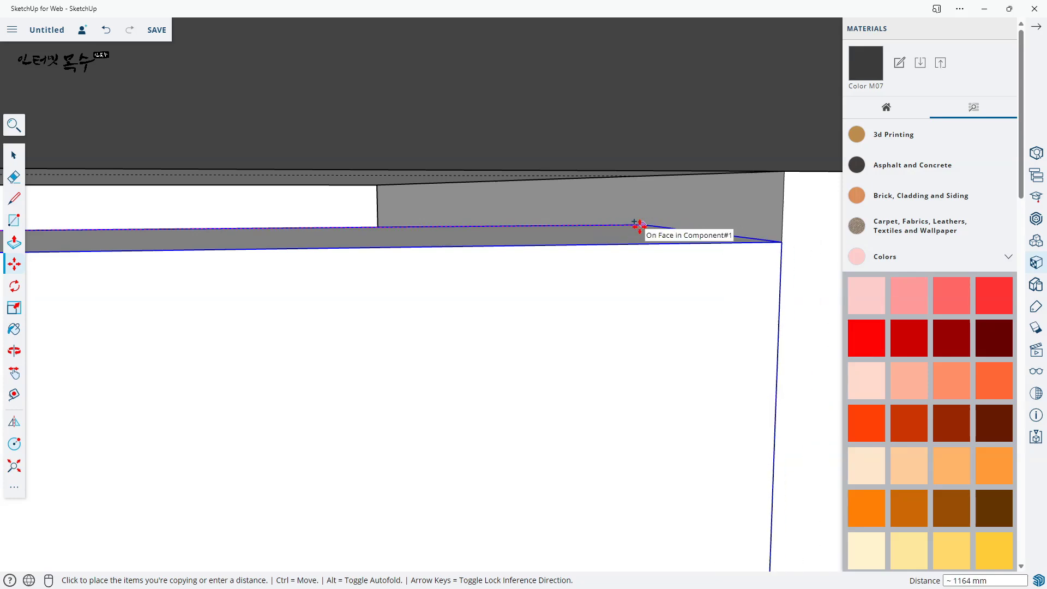
{"action": "left_click", "coordinate": [641, 225]}
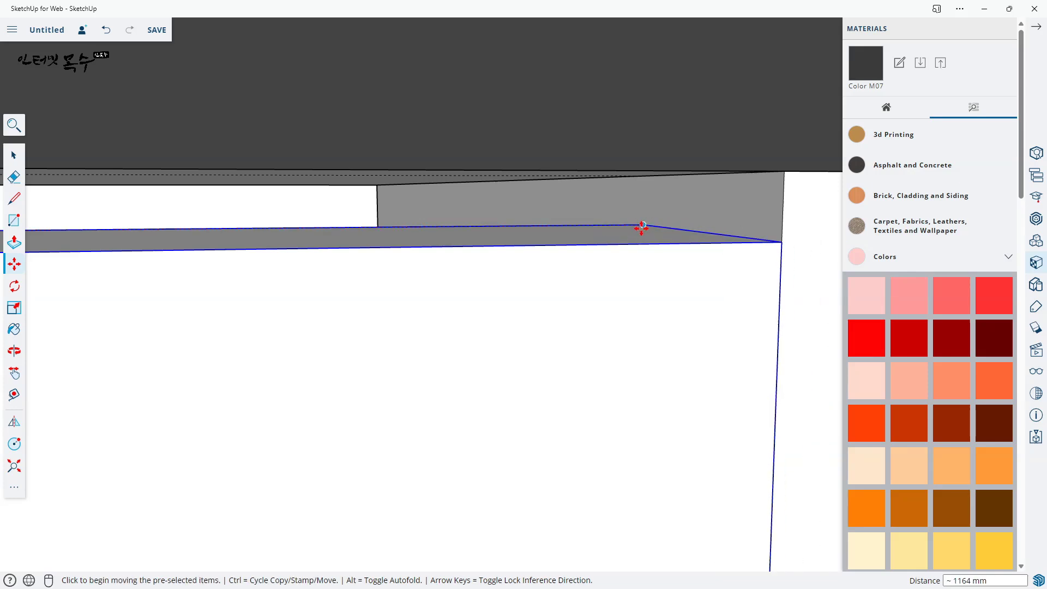
- Move the right door 3 mm away from the right side panel toward the divider, and deselect it
{"action": "left_click", "coordinate": [771, 262]}
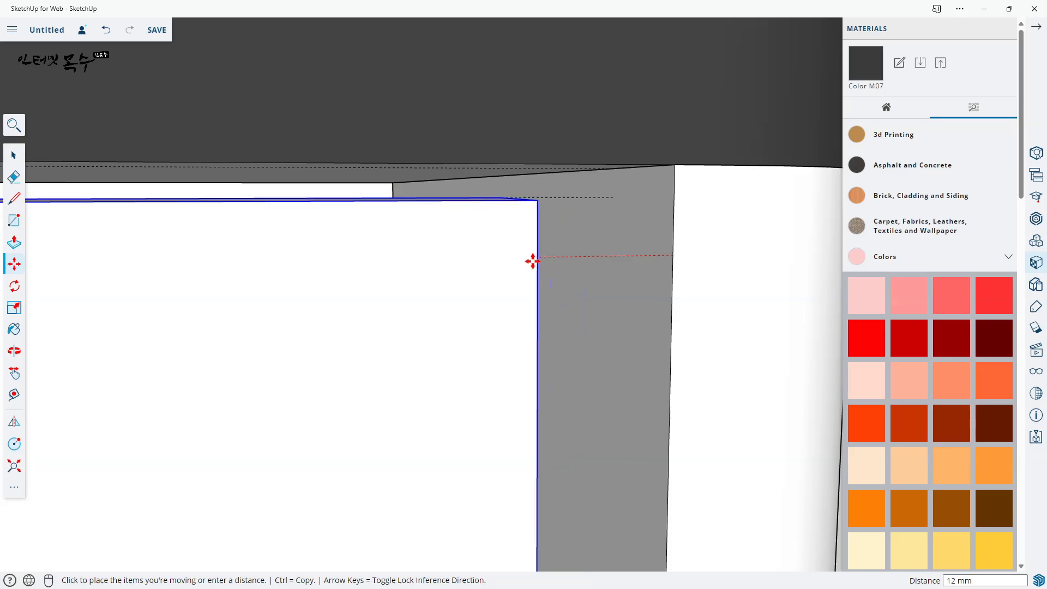
{"action": "key", "text": "Escape"}
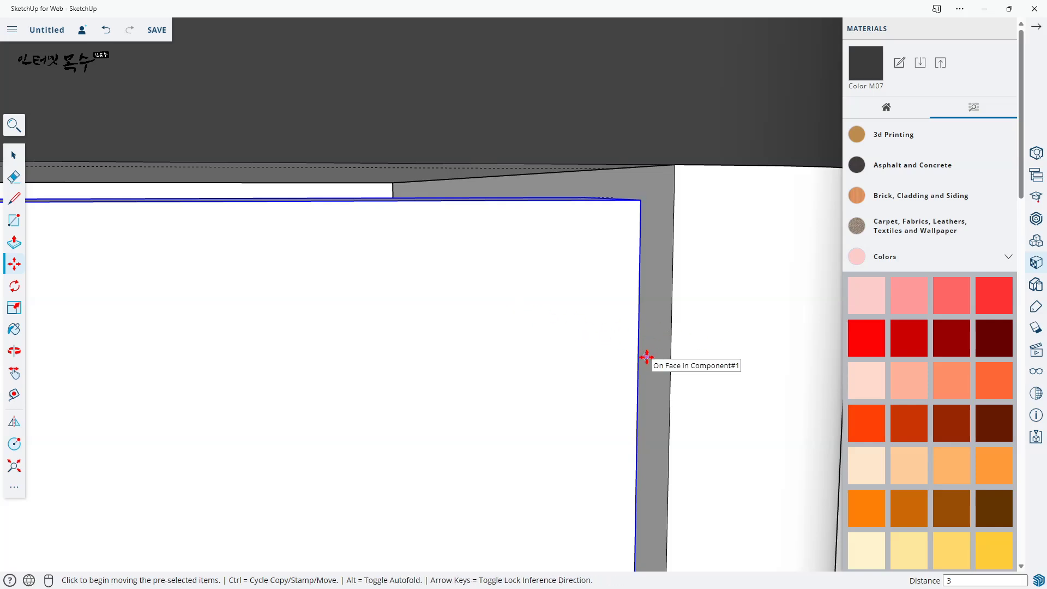
{"action": "key", "text": "space"}
{"action": "scroll", "coordinate": [758, 292], "scroll_direction": "down", "scroll_amount": 5}
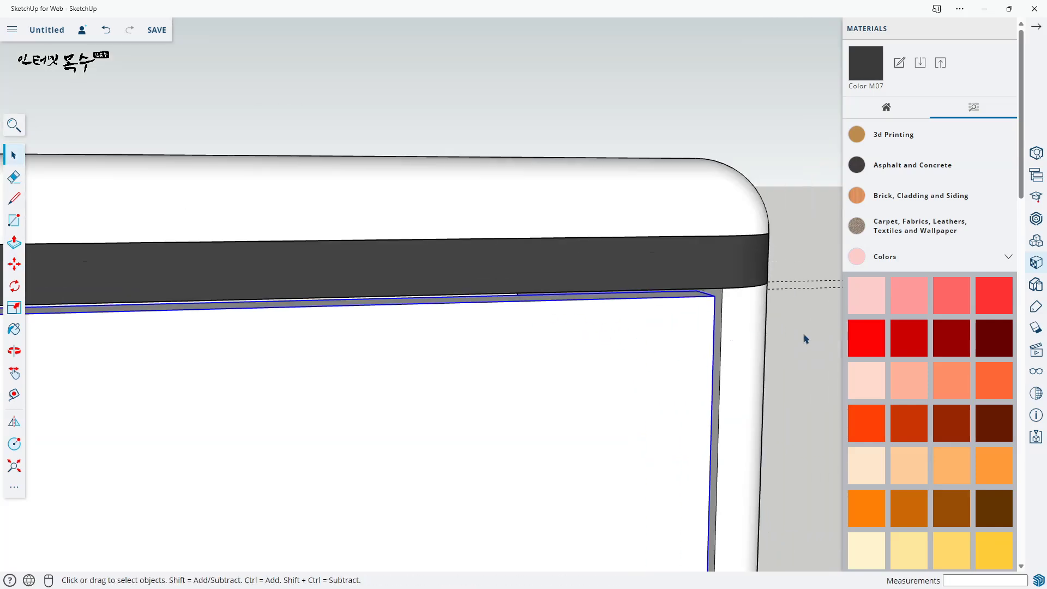
{"action": "left_click", "coordinate": [805, 338]}
{"action": "middle_click_drag", "start_coordinate": [791, 341], "coordinate": [620, 231], "text": "shift"}
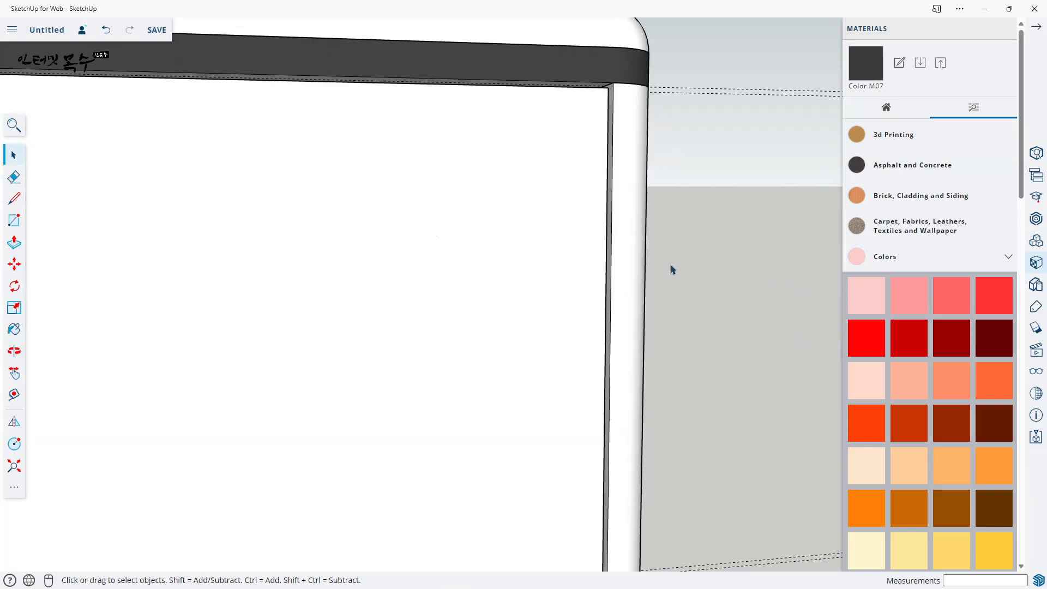
{"action": "scroll", "coordinate": [675, 270], "scroll_direction": "down", "scroll_amount": 4}
{"action": "middle_click_drag", "start_coordinate": [676, 322], "coordinate": [567, 311]}
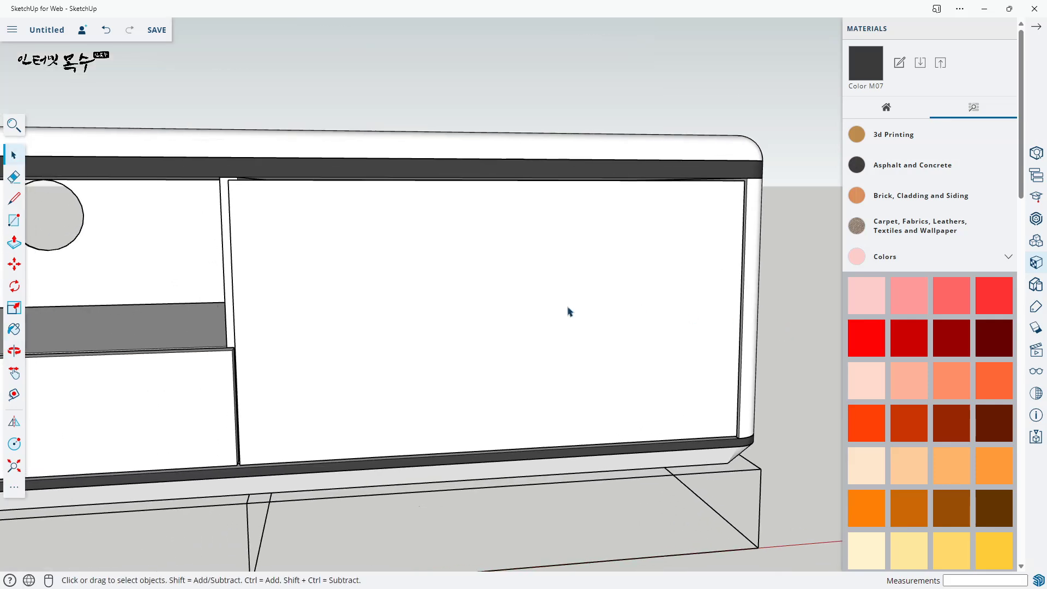
- Flip the right door about its red-axis plane to mirror it sideways, and deselect it
{"action": "left_click", "coordinate": [537, 318]}
{"action": "scroll", "coordinate": [540, 322], "scroll_direction": "down", "scroll_amount": 5}
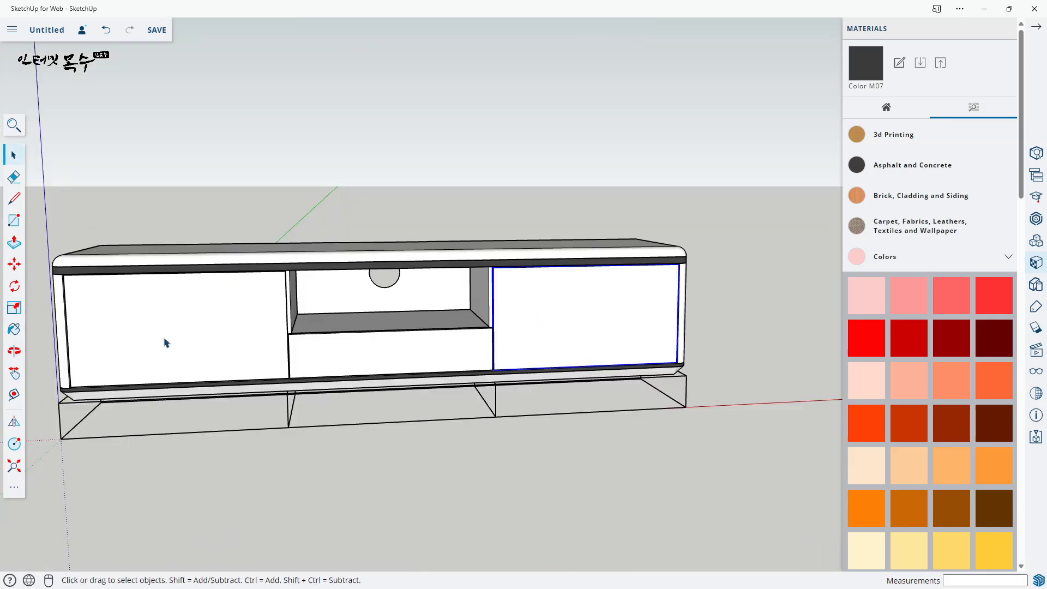
{"action": "scroll", "coordinate": [558, 324], "scroll_direction": "up", "scroll_amount": 3}
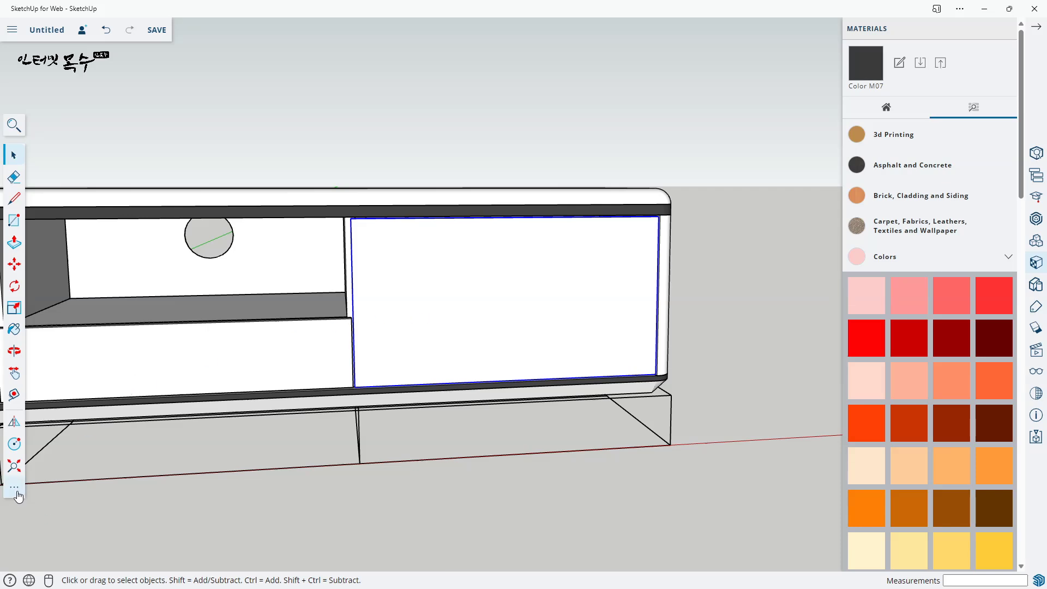
{"action": "left_click", "coordinate": [14, 426]}
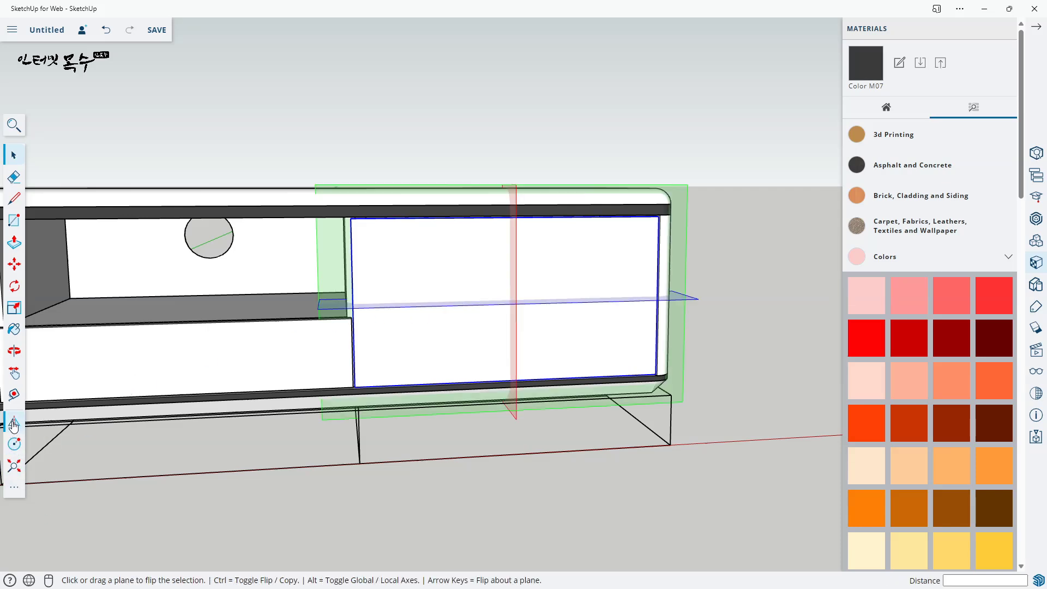
{"action": "scroll", "coordinate": [670, 449], "scroll_direction": "down", "scroll_amount": 5}
{"action": "middle_click_drag", "start_coordinate": [670, 448], "coordinate": [412, 353]}
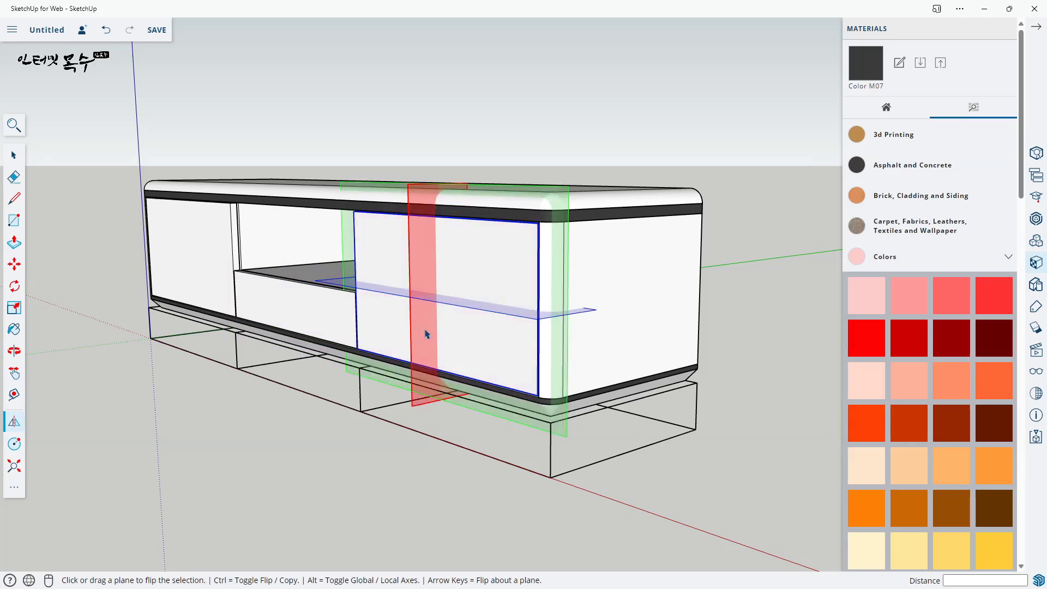
{"action": "left_click", "coordinate": [426, 331]}
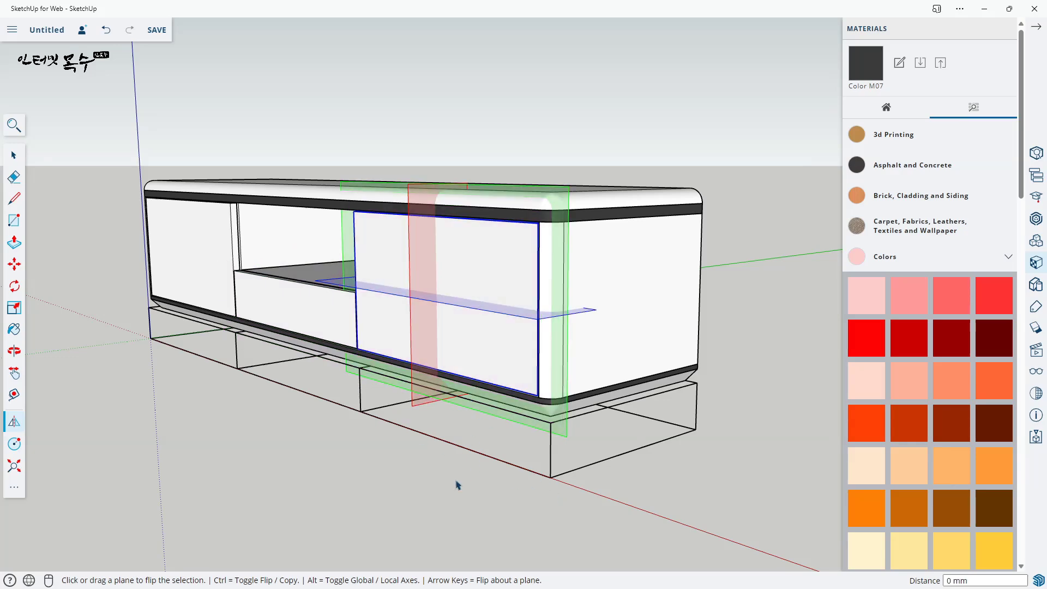
{"action": "middle_click_drag", "start_coordinate": [476, 490], "coordinate": [612, 498]}
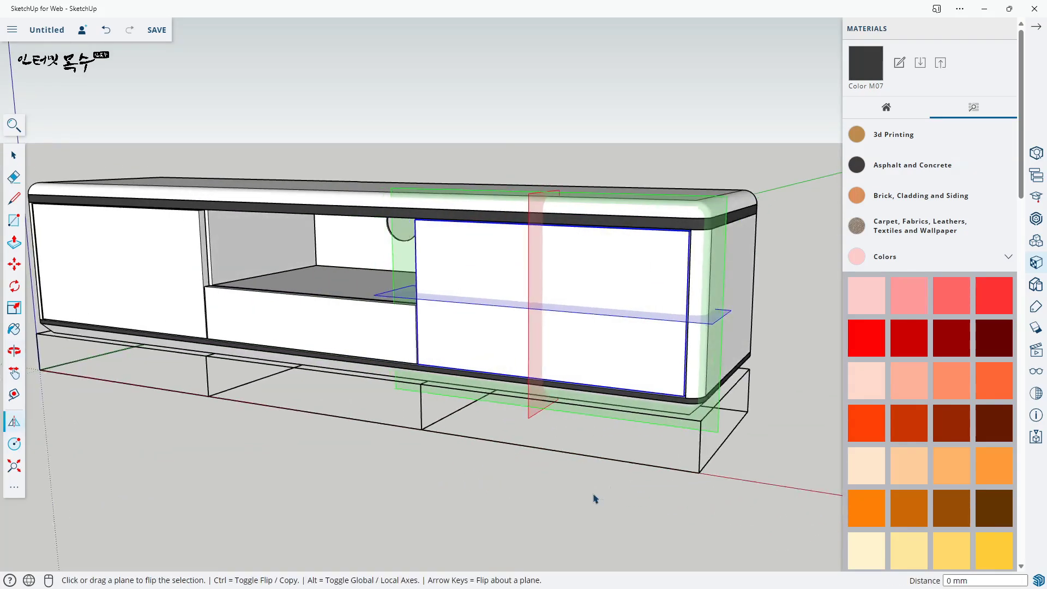
{"action": "key", "text": "space"}
{"action": "left_click", "coordinate": [581, 507]}
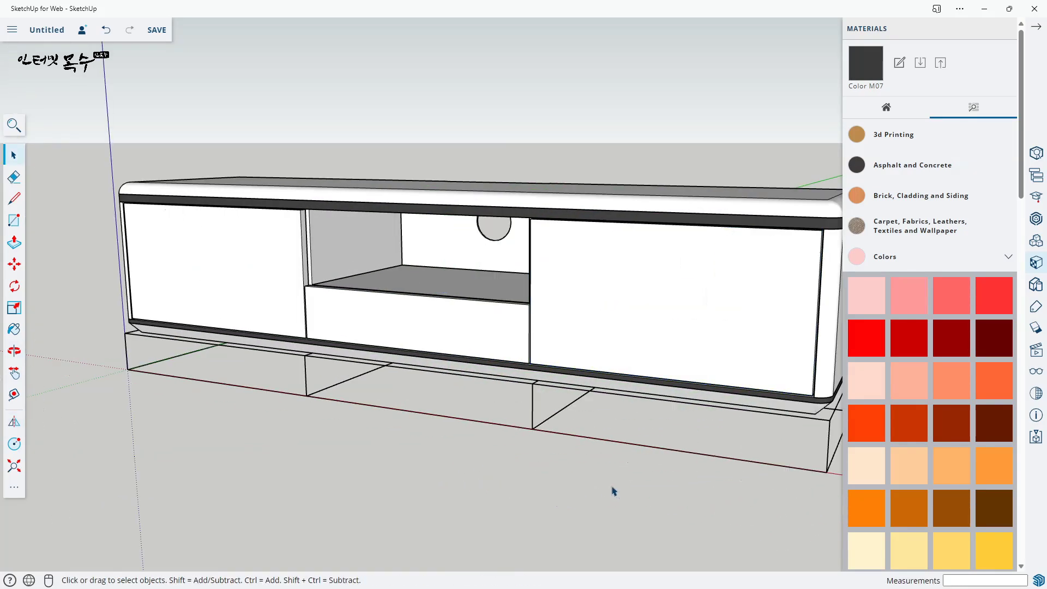
- Open the left door component for editing and select its front face
{"action": "middle_click_drag", "start_coordinate": [613, 491], "coordinate": [381, 423], "text": "shift"}
{"action": "middle_click_drag", "start_coordinate": [447, 436], "coordinate": [586, 458]}
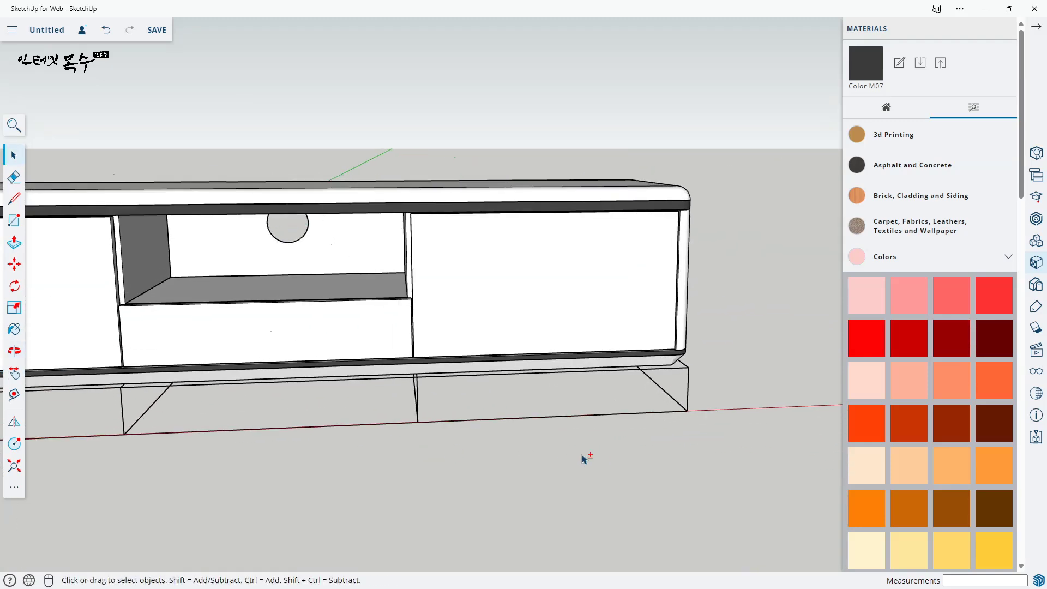
{"action": "scroll", "coordinate": [262, 293], "scroll_direction": "up", "scroll_amount": 3}
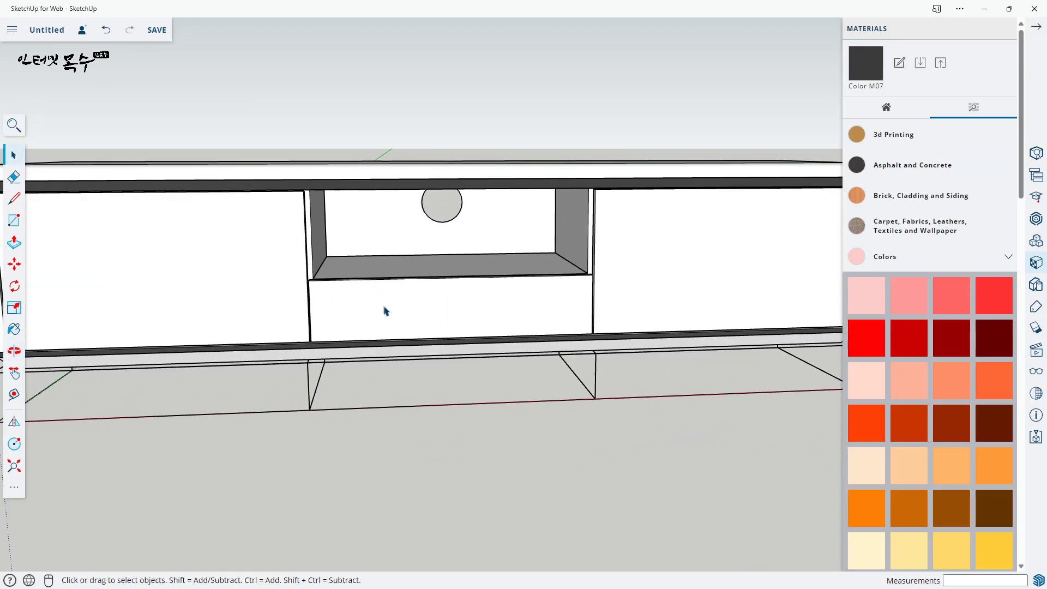
{"action": "scroll", "coordinate": [367, 306], "scroll_direction": "down", "scroll_amount": 3}
{"action": "scroll", "coordinate": [358, 273], "scroll_direction": "up", "scroll_amount": 5}
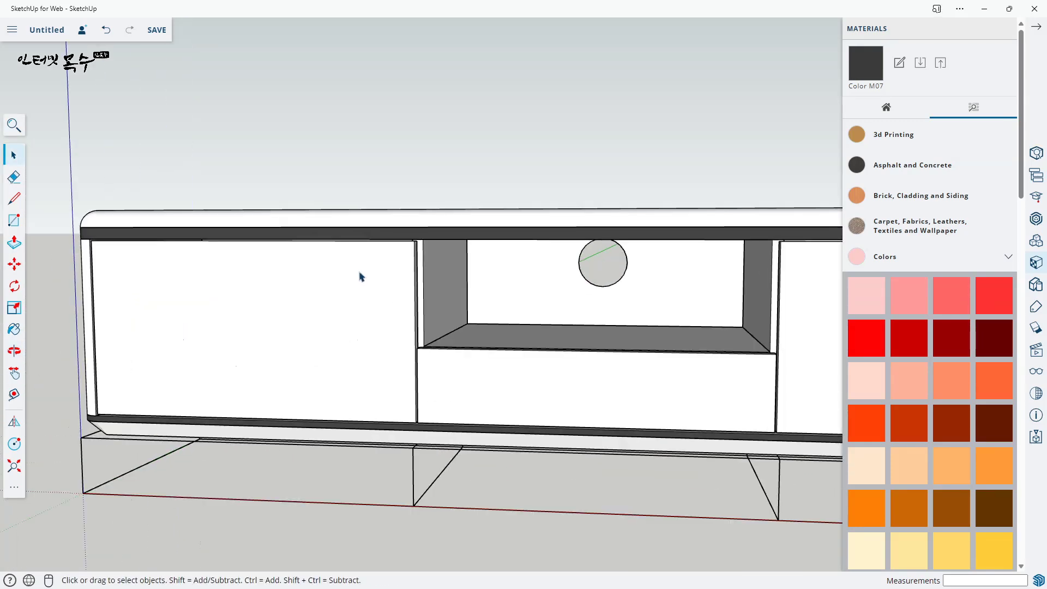
{"action": "scroll", "coordinate": [428, 274], "scroll_direction": "up", "scroll_amount": 2}
{"action": "scroll", "coordinate": [430, 316], "scroll_direction": "down", "scroll_amount": 4}
{"action": "scroll", "coordinate": [342, 327], "scroll_direction": "up", "scroll_amount": 3}
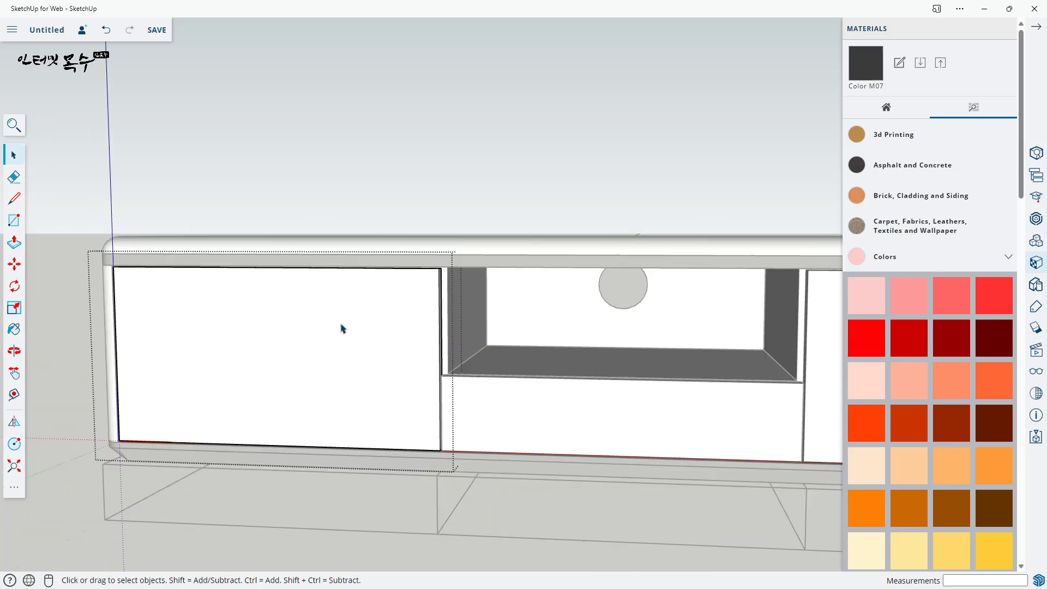
{"action": "left_click", "coordinate": [342, 328]}
{"action": "middle_click_drag", "start_coordinate": [382, 318], "coordinate": [398, 322]}
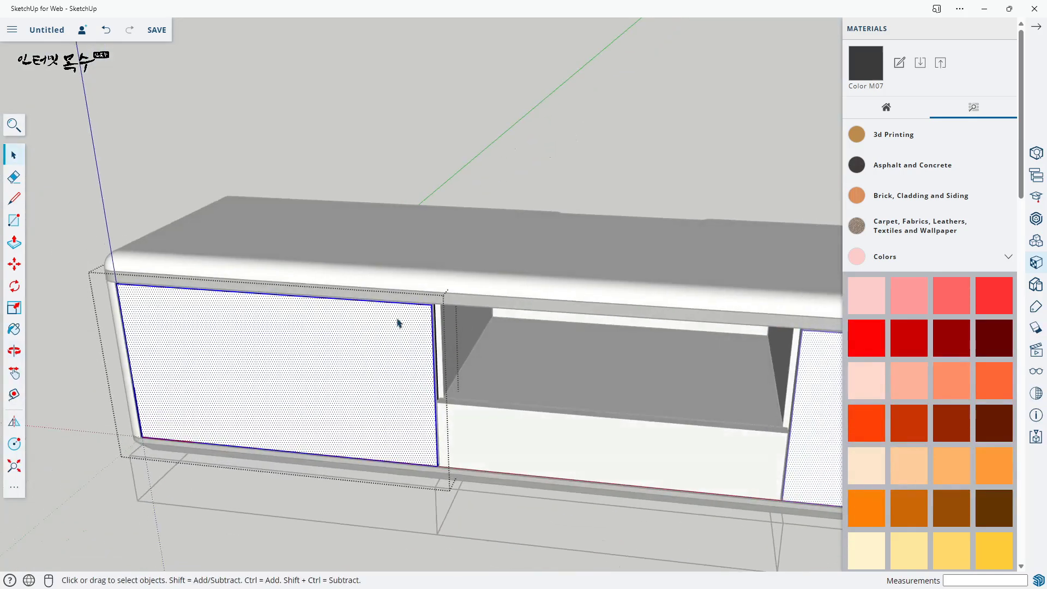
{"action": "scroll", "coordinate": [414, 308], "scroll_direction": "up", "scroll_amount": 4}
{"action": "scroll", "coordinate": [414, 337], "scroll_direction": "down", "scroll_amount": 4}
{"action": "scroll", "coordinate": [379, 297], "scroll_direction": "up", "scroll_amount": 2}
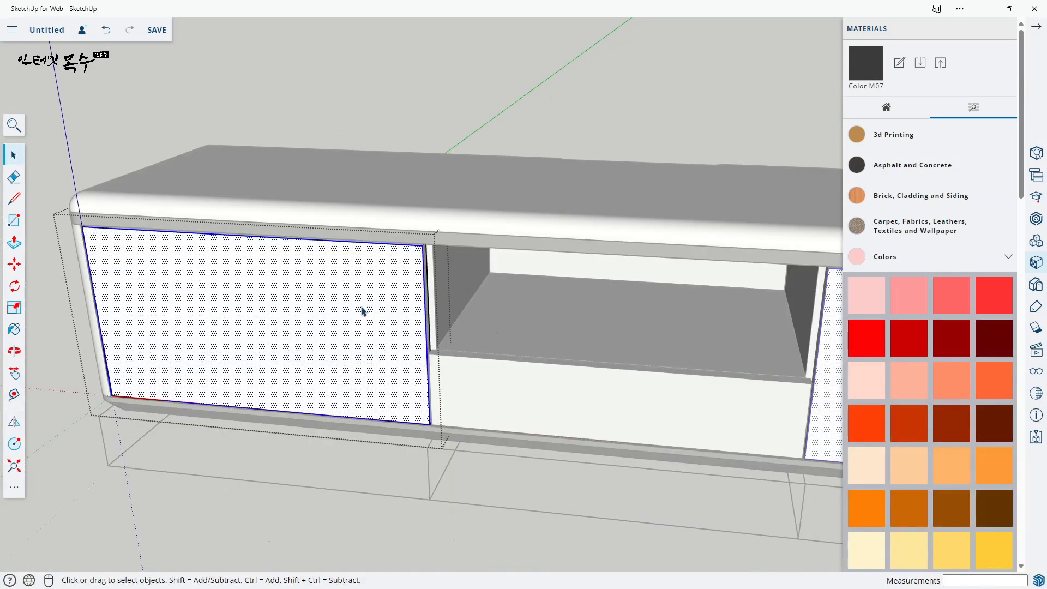
- Select all of the left door's geometry inside the component and make it a group
{"action": "double_click", "coordinate": [357, 316]}
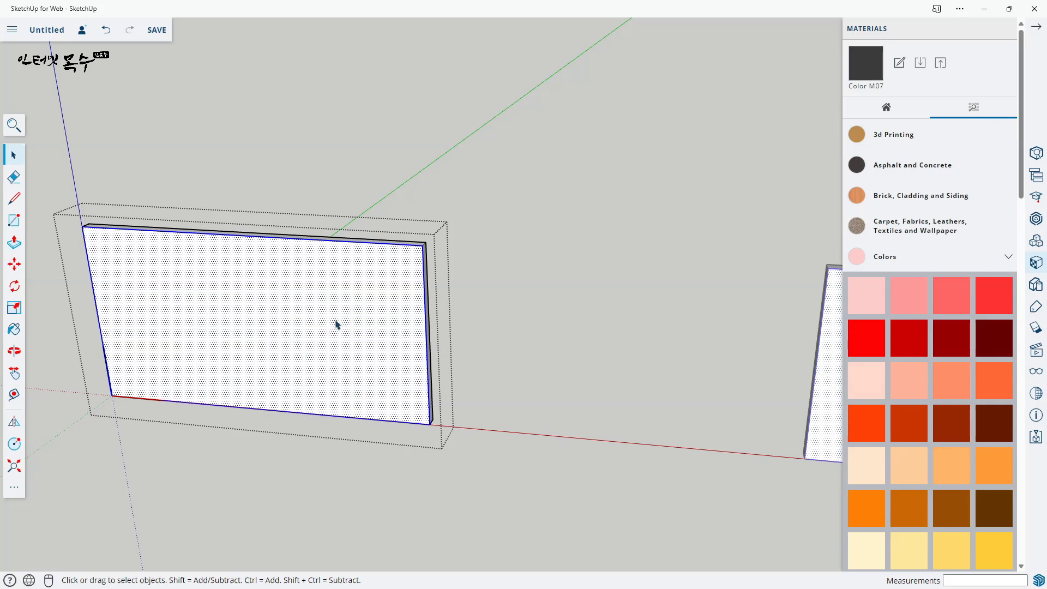
{"action": "key", "text": "ctrl+a"}
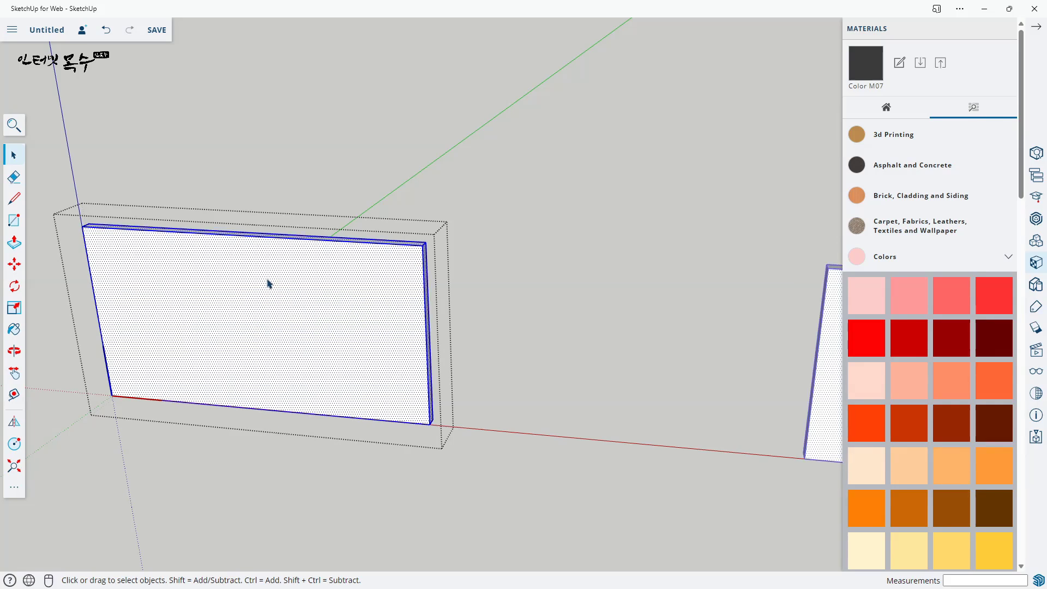
{"action": "right_click", "coordinate": [350, 277]}
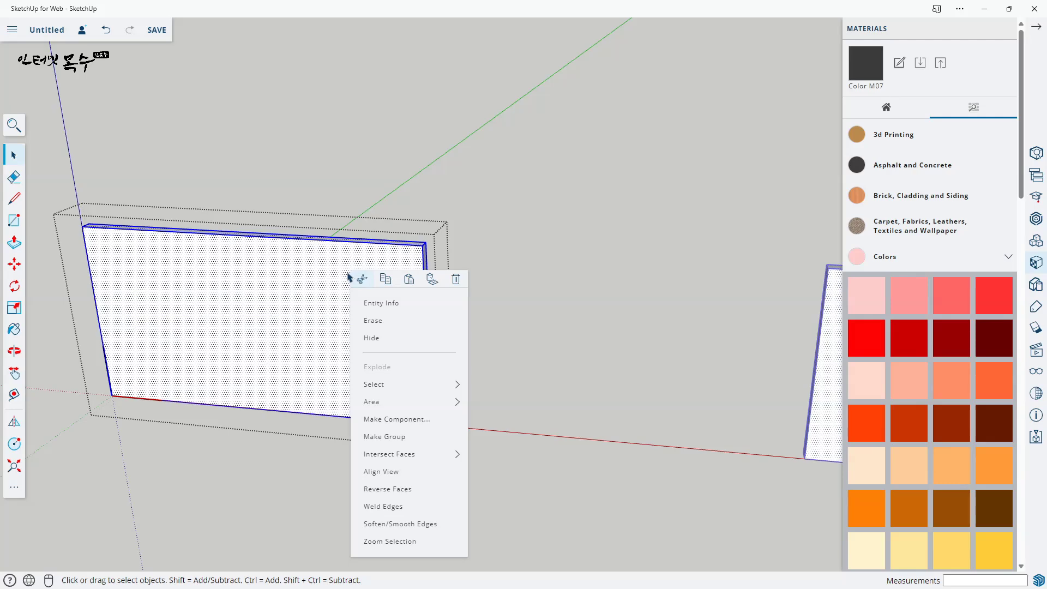
{"action": "left_click", "coordinate": [404, 443]}
- Draw a rectangle covering the left door's top edge surface, from its back corner to the diagonally opposite front corner
{"action": "key", "text": "o"}
{"action": "left_click_drag", "start_coordinate": [467, 290], "coordinate": [383, 380]}
{"action": "key", "text": "space"}
{"action": "scroll", "coordinate": [453, 316], "scroll_direction": "up", "scroll_amount": 4}
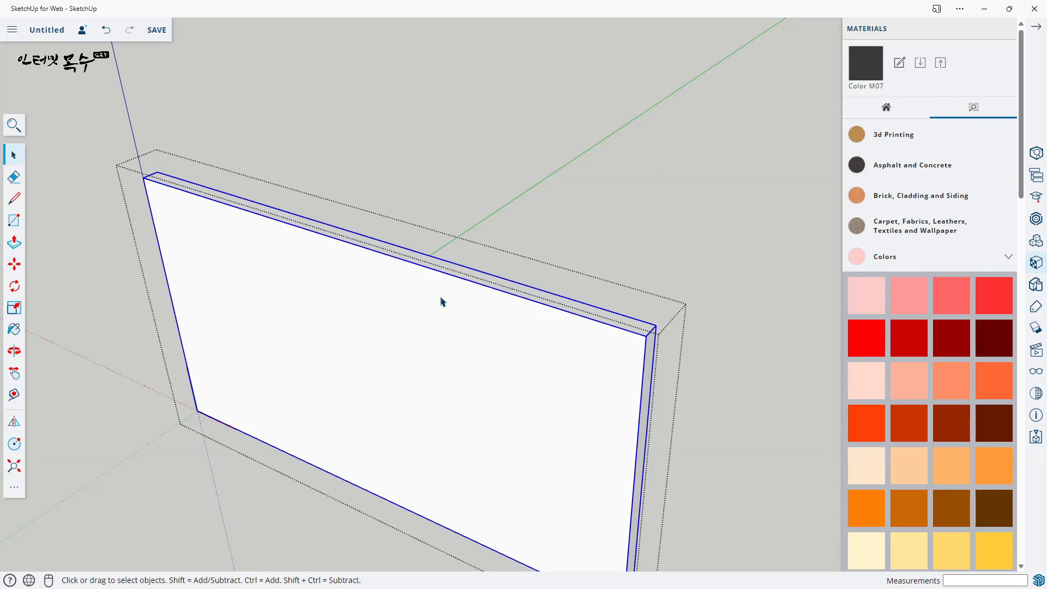
{"action": "key", "text": "r"}
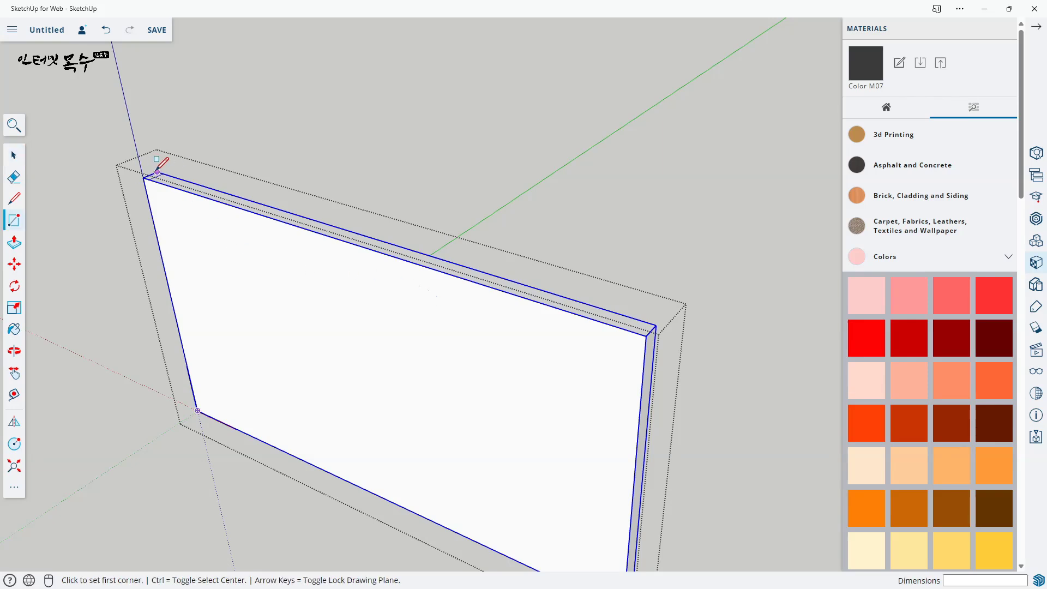
{"action": "left_click", "coordinate": [157, 171]}
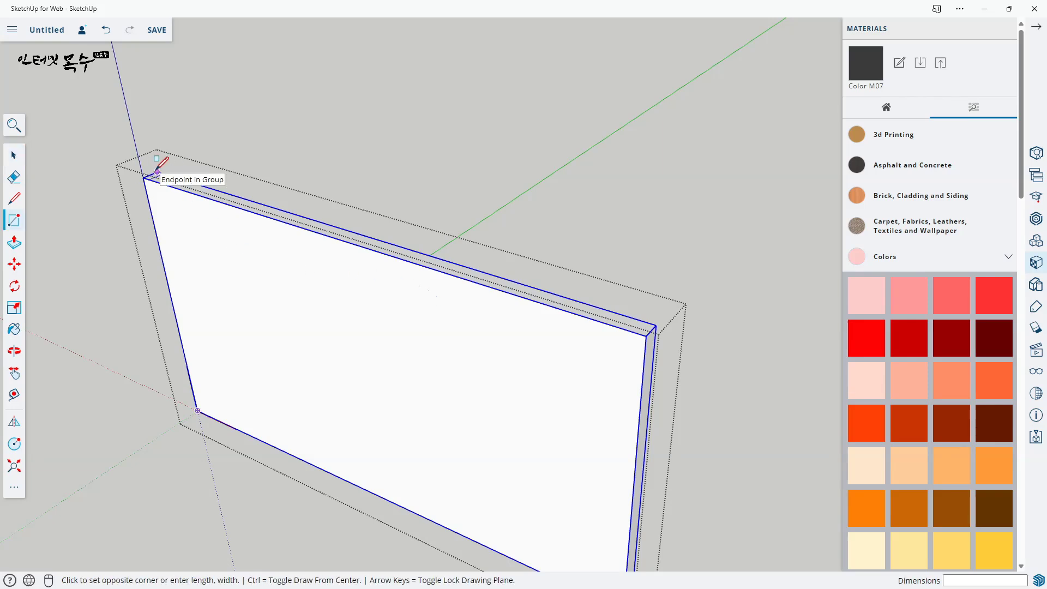
{"action": "left_click", "coordinate": [648, 333]}
{"action": "middle_click_drag", "start_coordinate": [617, 285], "coordinate": [572, 343]}
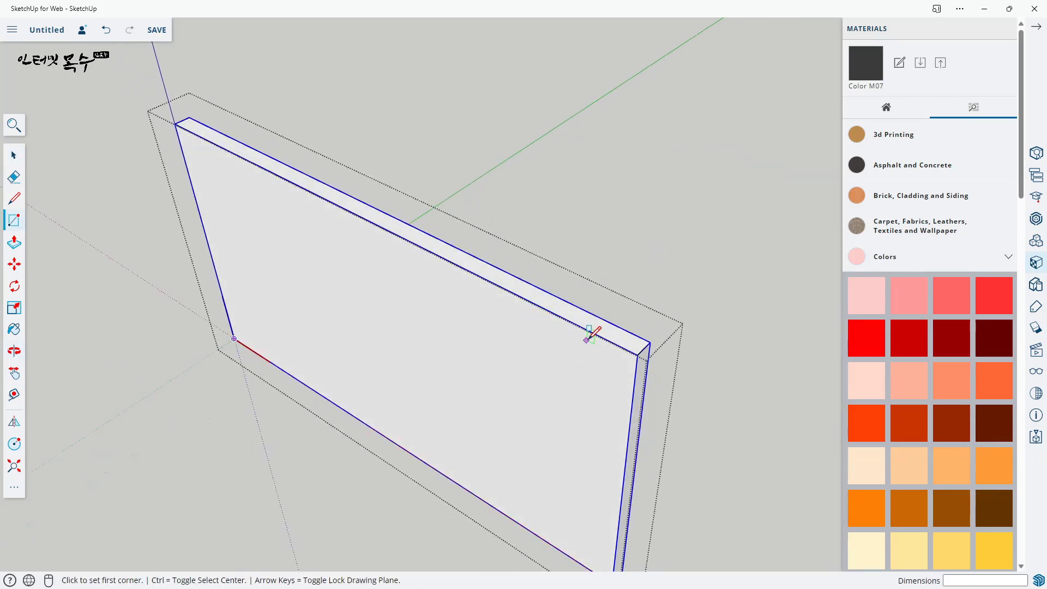
- Extrude the rectangle on top of the left door 30 mm upward with Push/Pull
{"action": "key", "text": "p"}
{"action": "left_click", "coordinate": [610, 334]}
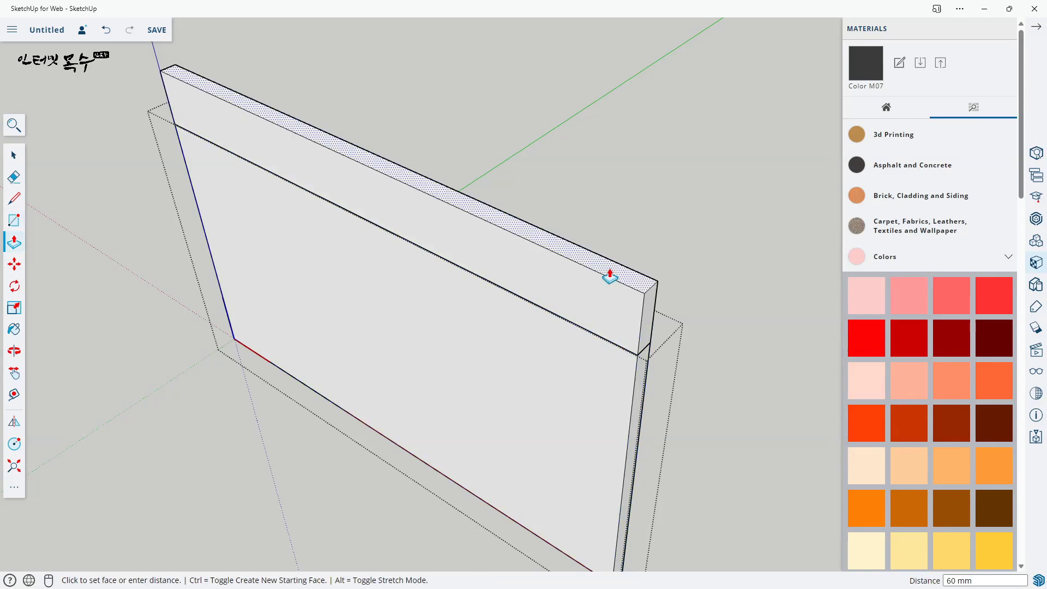
{"action": "left_click", "coordinate": [596, 283]}
{"action": "type", "text": "3"}
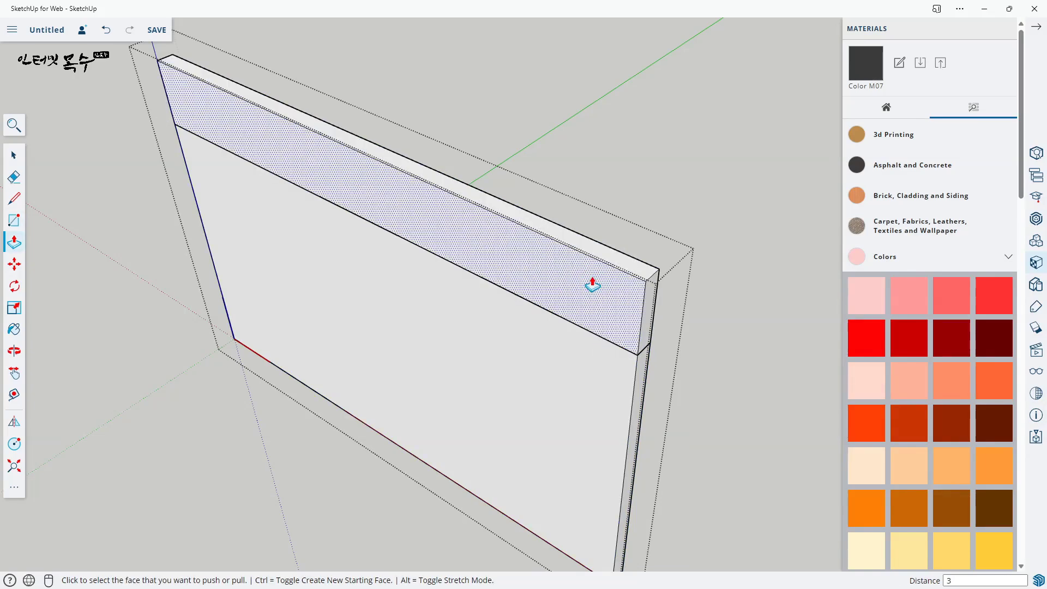
{"action": "type", "text": "0"}
{"action": "key", "text": "Return"}
- Copy the upper back edge of the 30 mm strip 1.2 mm inward across its top face
{"action": "middle_click_drag", "start_coordinate": [636, 416], "coordinate": [394, 274]}
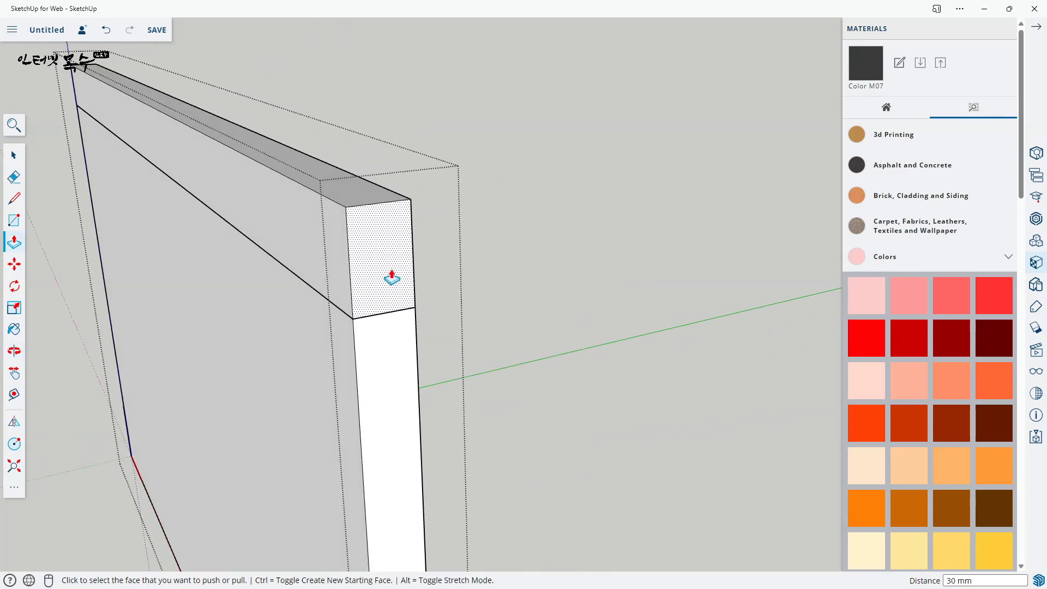
{"action": "key", "text": "space"}
{"action": "middle_click_drag", "start_coordinate": [412, 221], "coordinate": [433, 286]}
{"action": "middle_click_drag", "start_coordinate": [435, 371], "coordinate": [343, 238]}
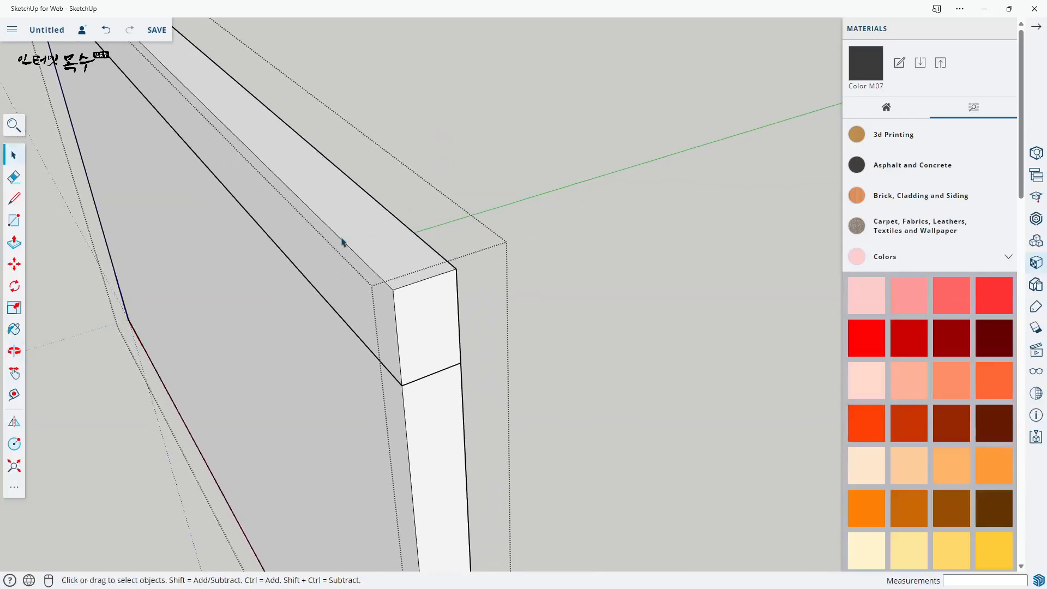
{"action": "scroll", "coordinate": [428, 243], "scroll_direction": "up", "scroll_amount": 3}
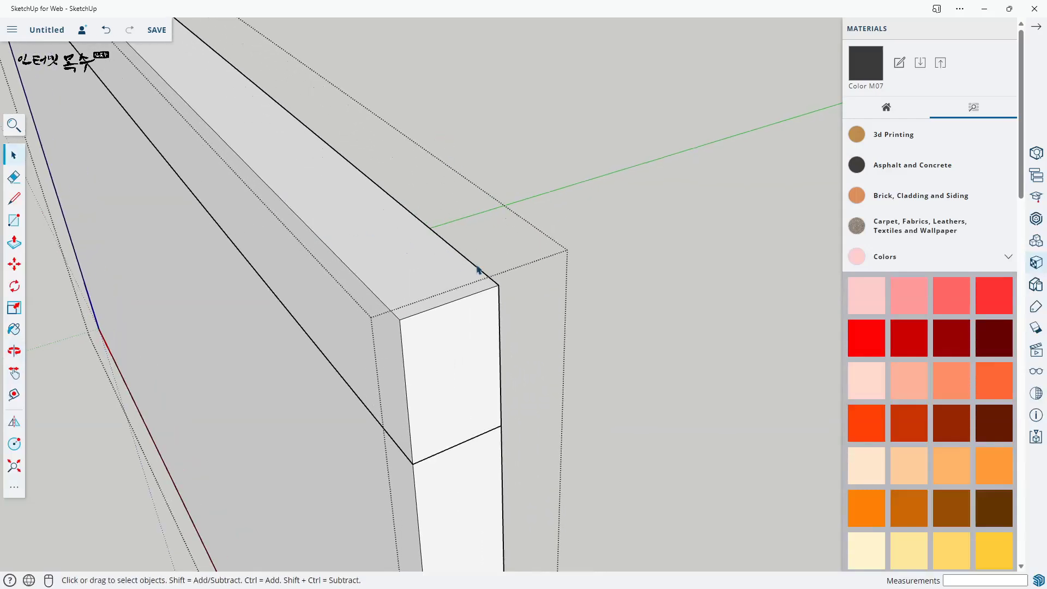
{"action": "key", "text": "m"}
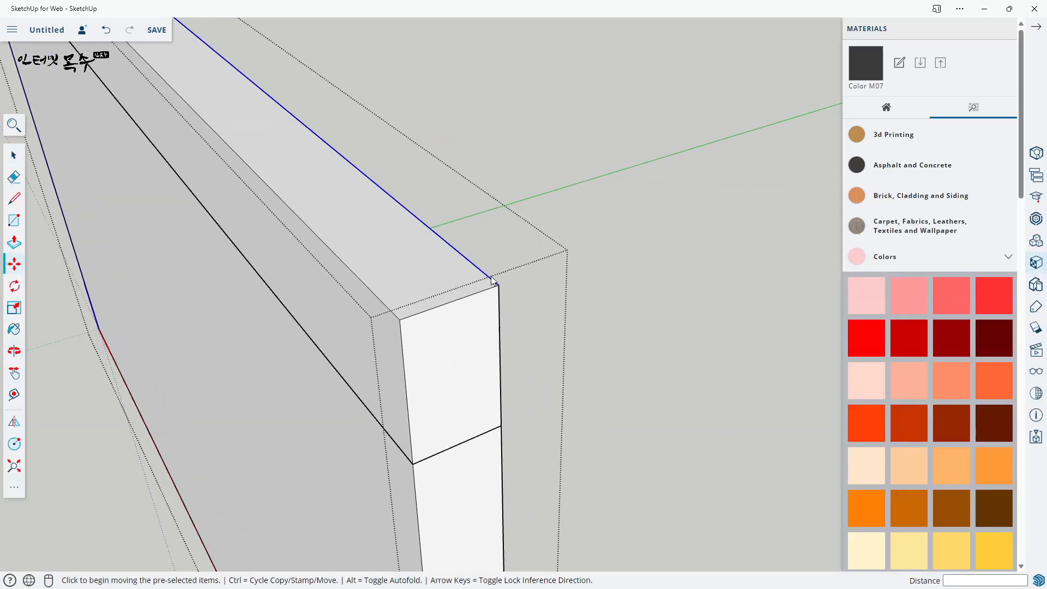
{"action": "key", "text": "ctrl"}
{"action": "left_click", "coordinate": [498, 285]}
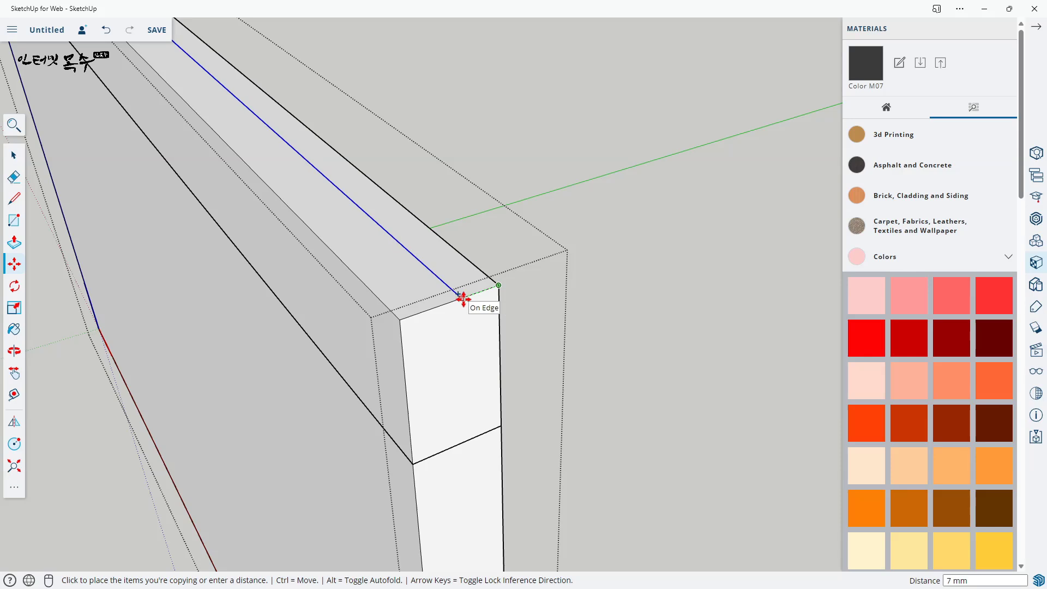
{"action": "key", "text": "Escape"}
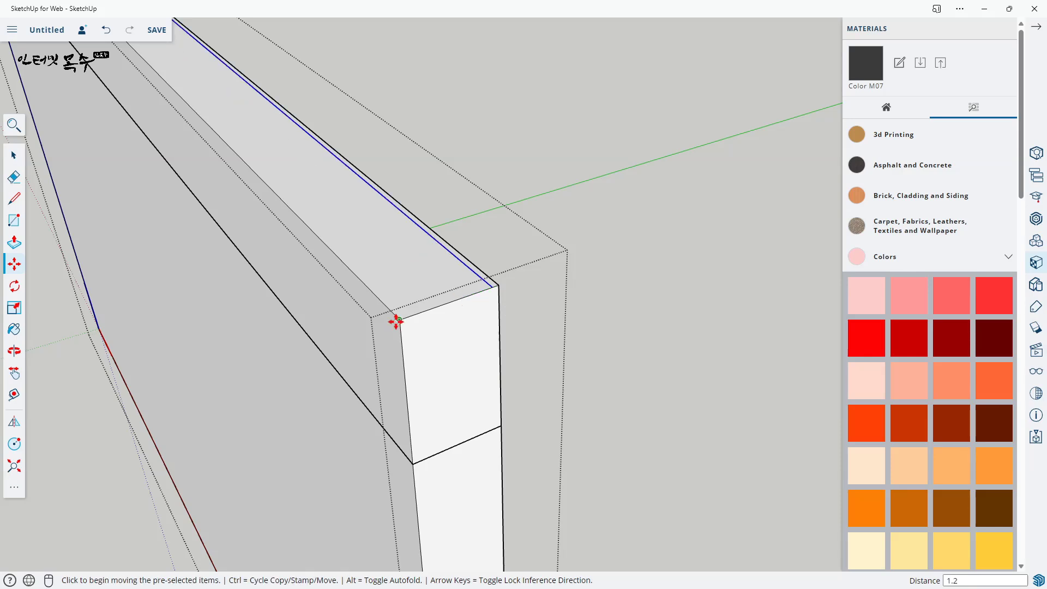
{"action": "key", "text": "space"}
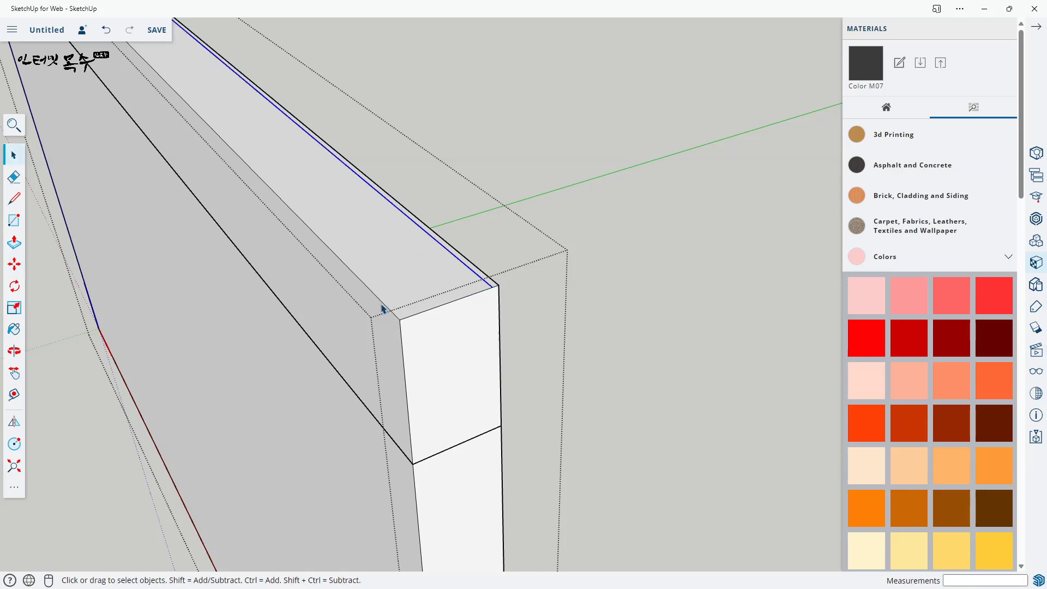
- Copy the upper front edge of the 30 mm strip 1.2 mm inward toward the back
{"action": "left_click", "coordinate": [386, 304]}
{"action": "key", "text": "m"}
{"action": "key", "text": "ctrl"}
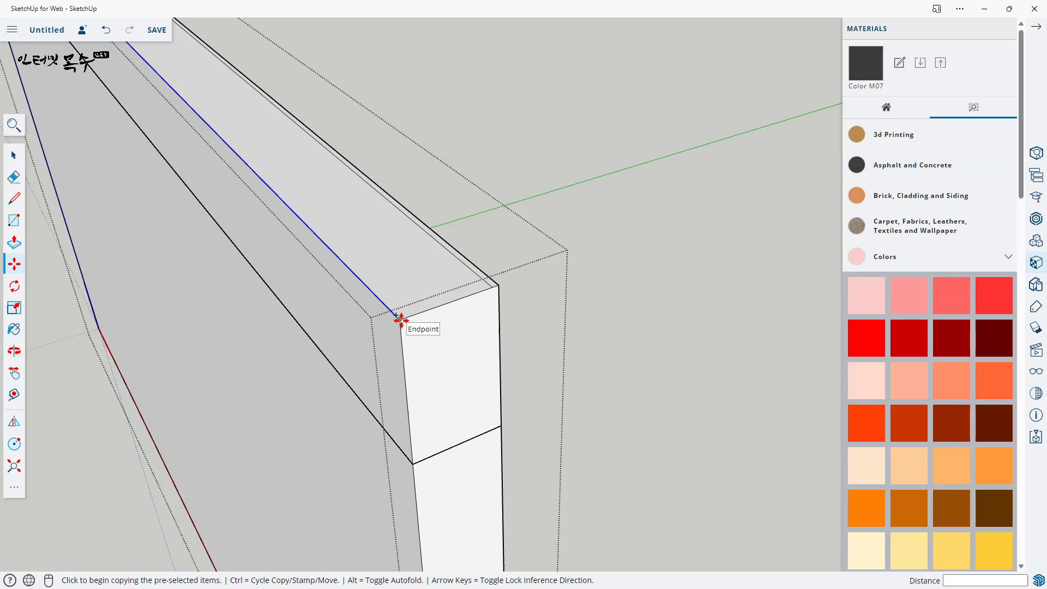
{"action": "left_click", "coordinate": [400, 320]}
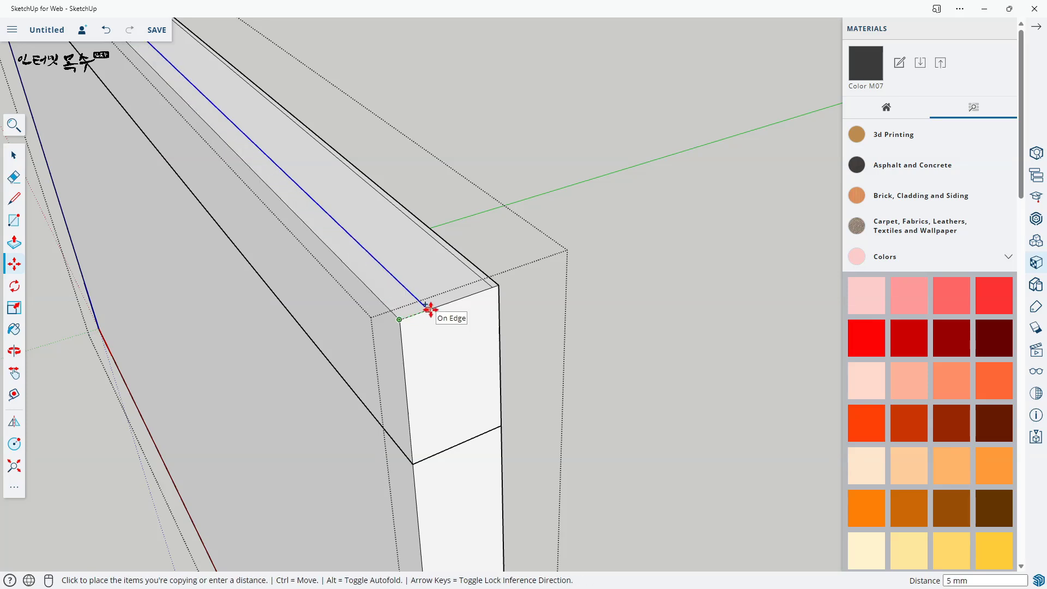
{"action": "key", "text": "Return"}
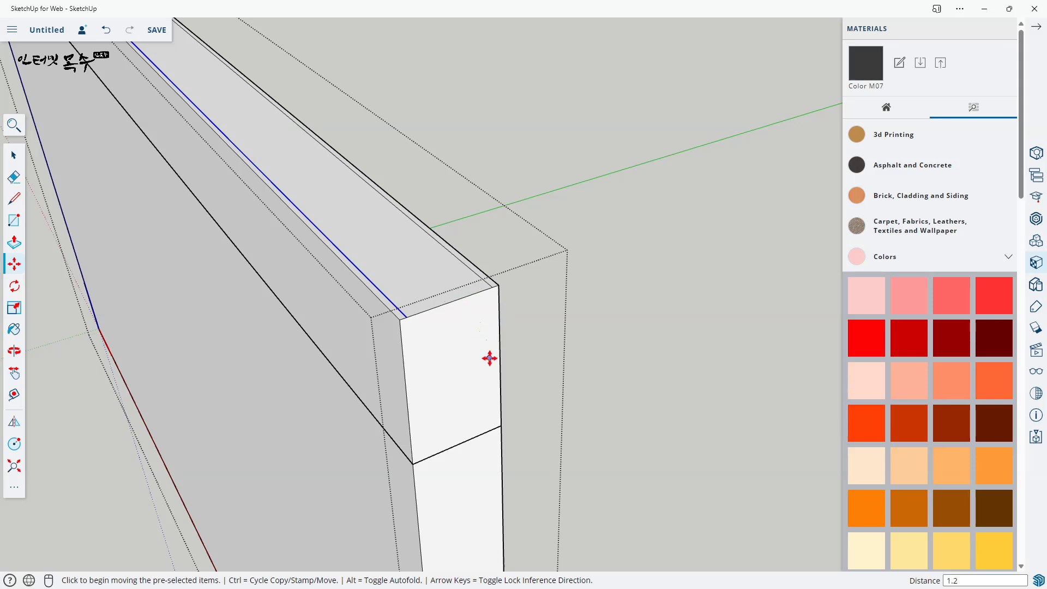
- Place a guide line on the strip's end face, 1.2 mm above its bottom edge
{"action": "key", "text": "t"}
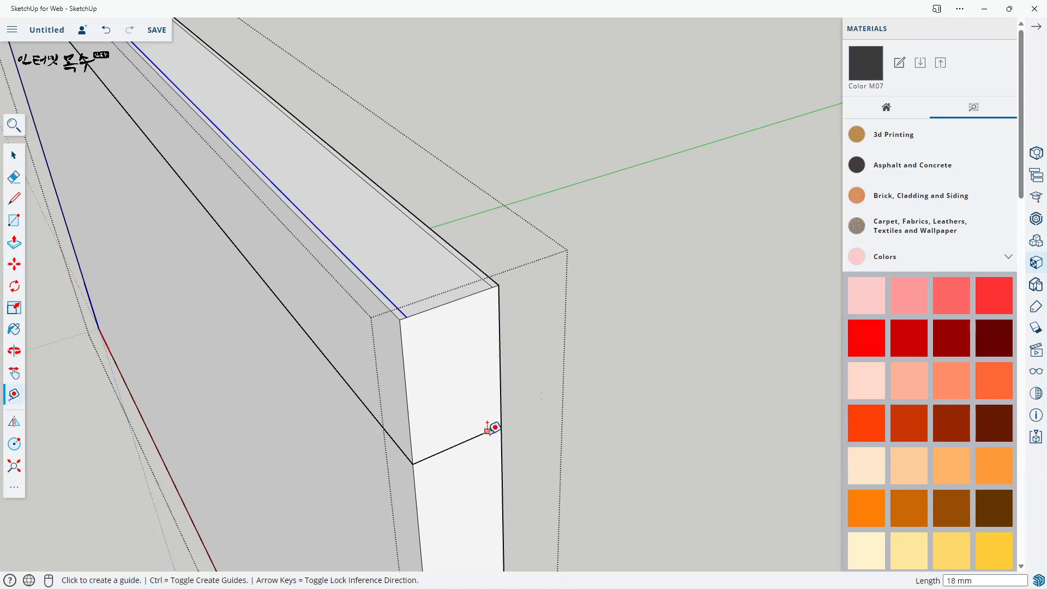
{"action": "left_click", "coordinate": [470, 439]}
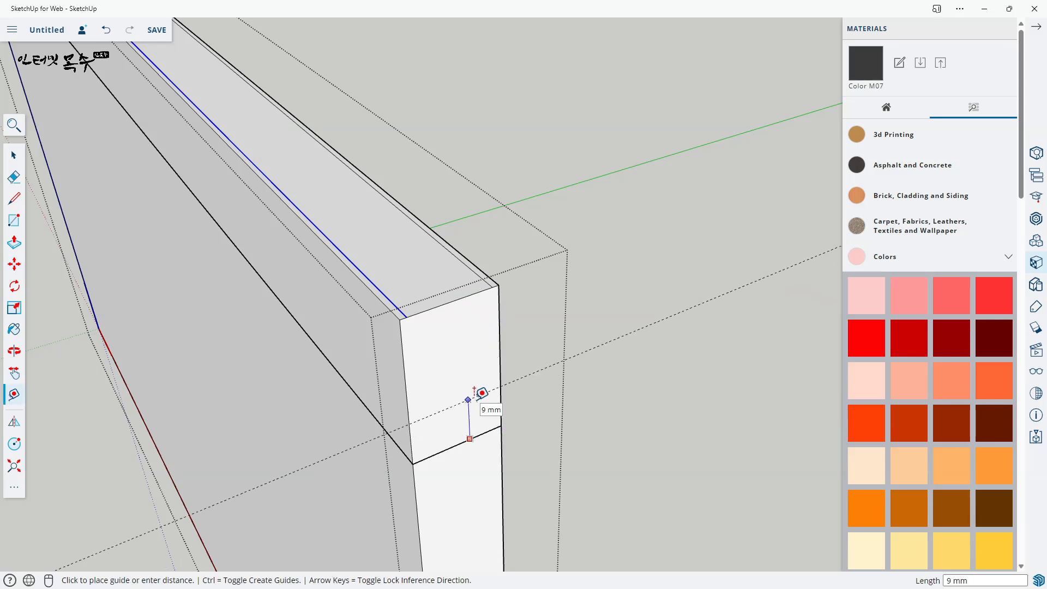
{"action": "key", "text": "Return"}
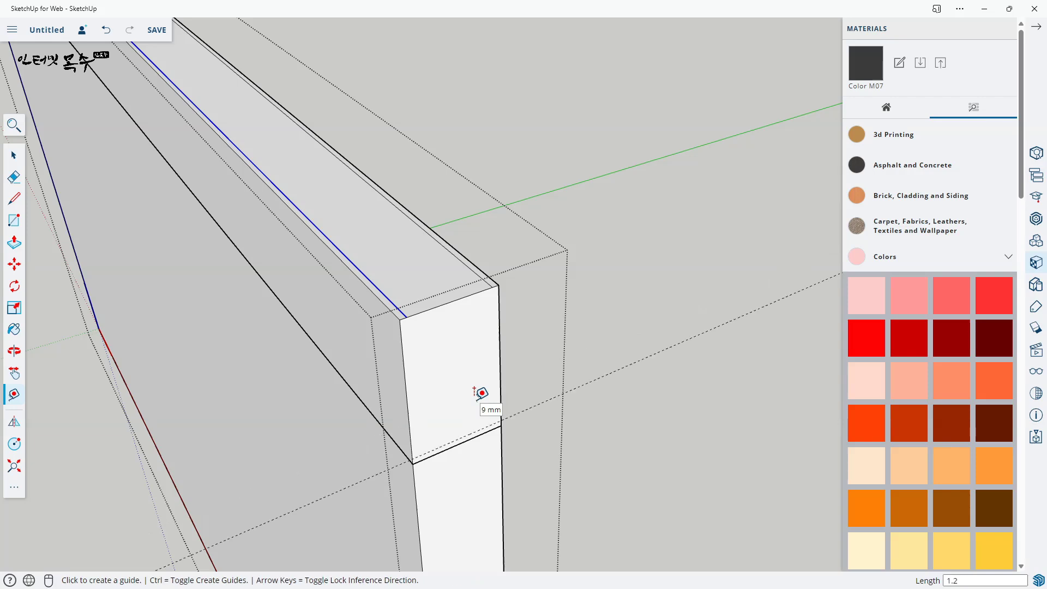
- Push the strip's top face between the two copied edges down to the guide line 1.2 mm above its bottom, hollowing a channel
{"action": "key", "text": "p"}
{"action": "left_click", "coordinate": [428, 286]}
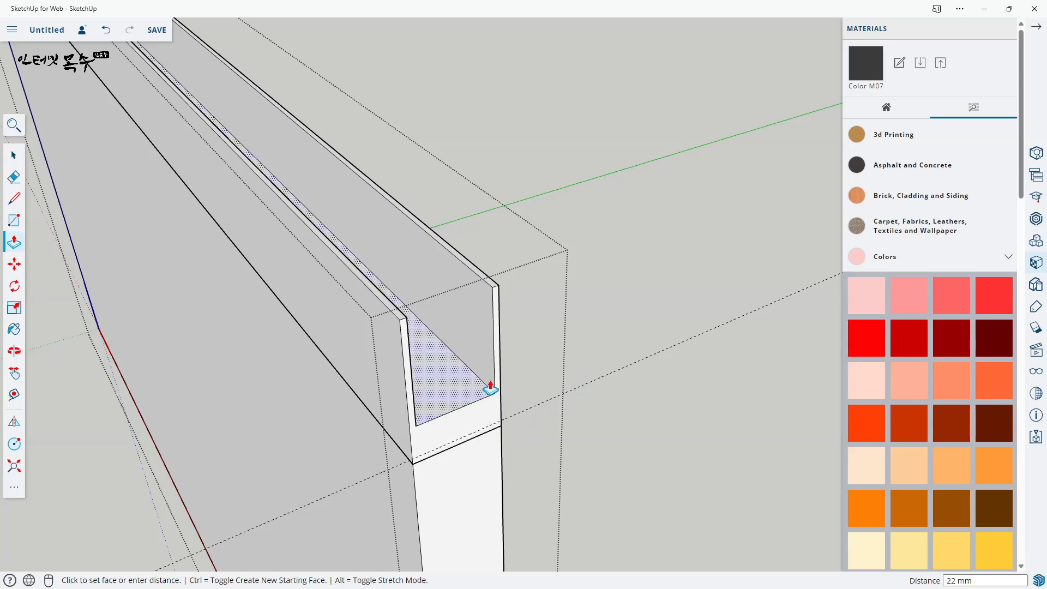
{"action": "left_click", "coordinate": [489, 385]}
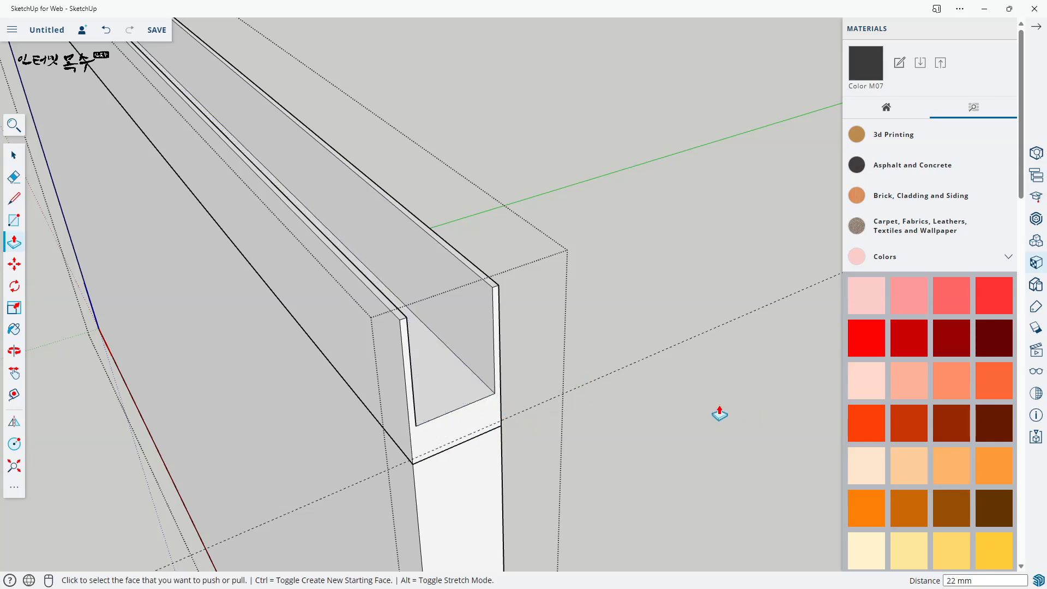
{"action": "left_click", "coordinate": [457, 390]}
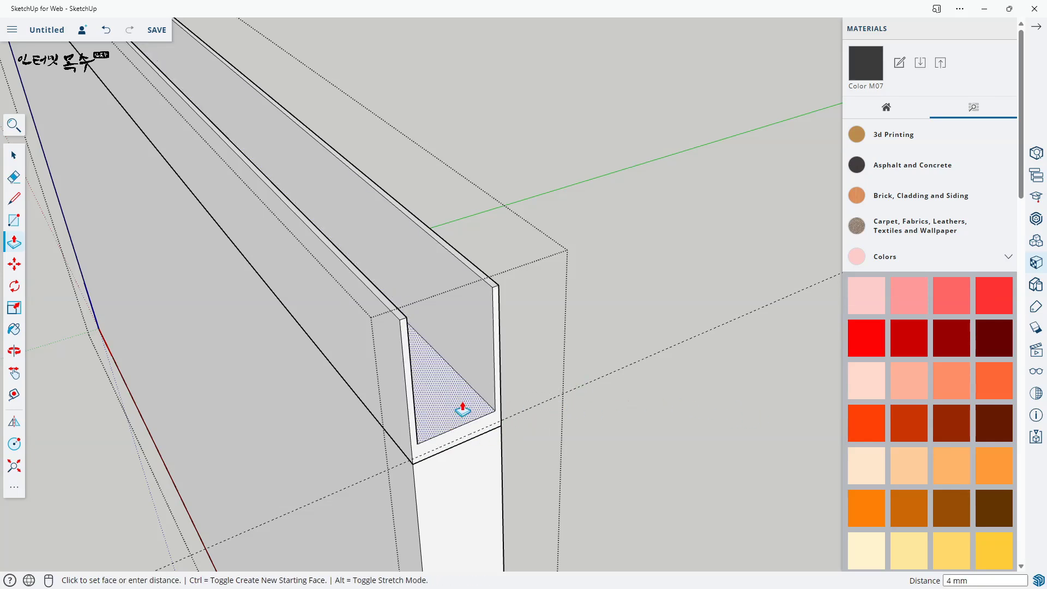
{"action": "left_click", "coordinate": [579, 387]}
- Lower the top face of the channel's front wall by 15 mm with Push/Pull
{"action": "middle_click_drag", "start_coordinate": [352, 397], "coordinate": [446, 361]}
{"action": "scroll", "coordinate": [446, 361], "scroll_direction": "up", "scroll_amount": 3}
{"action": "middle_click_drag", "start_coordinate": [502, 339], "coordinate": [466, 357]}
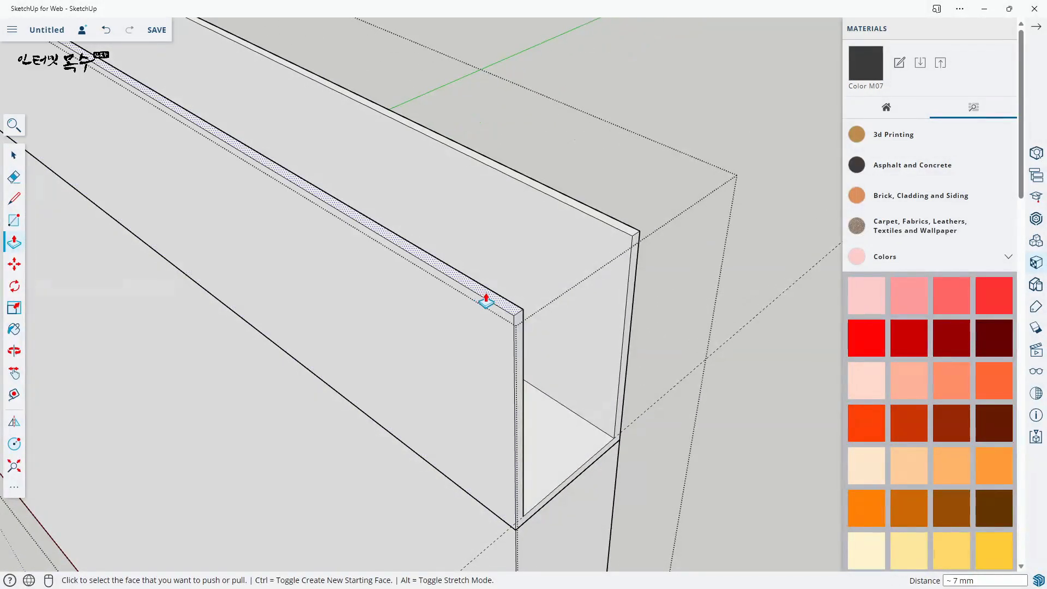
{"action": "left_click", "coordinate": [486, 302]}
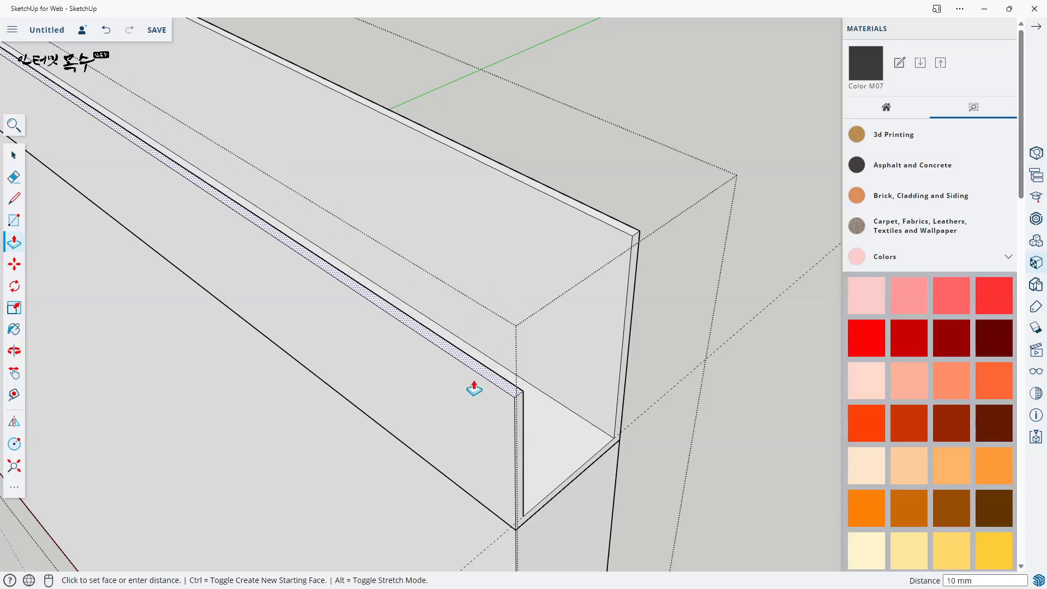
{"action": "left_click", "coordinate": [474, 395]}
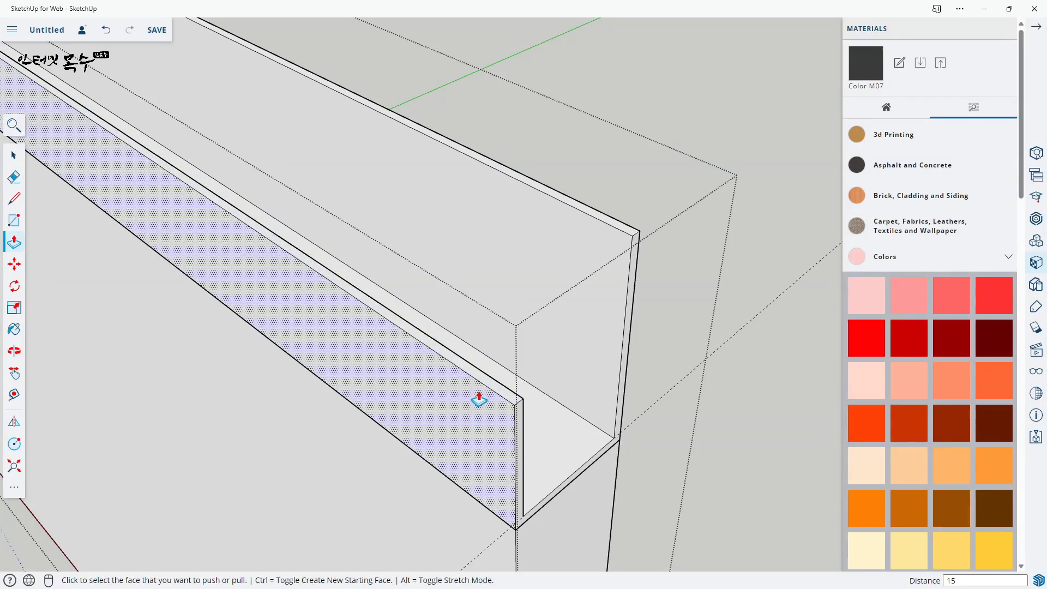
{"action": "left_click", "coordinate": [478, 398]}
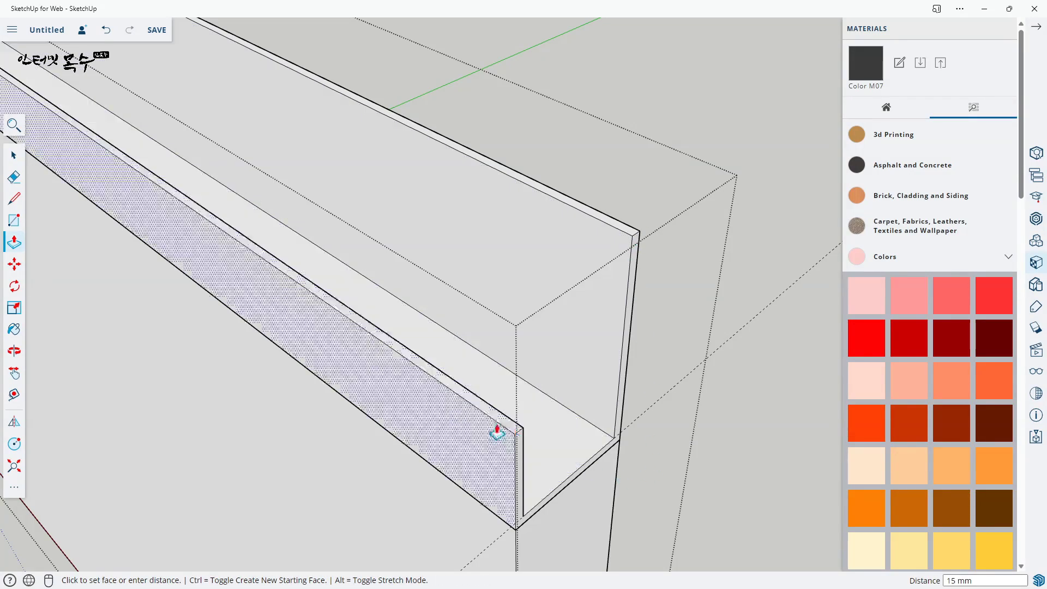
{"action": "left_click", "coordinate": [497, 432]}
- Place vertical guide lines 2 mm inward from the left ends of the channel's front and back walls
{"action": "middle_click_drag", "start_coordinate": [524, 460], "coordinate": [523, 429]}
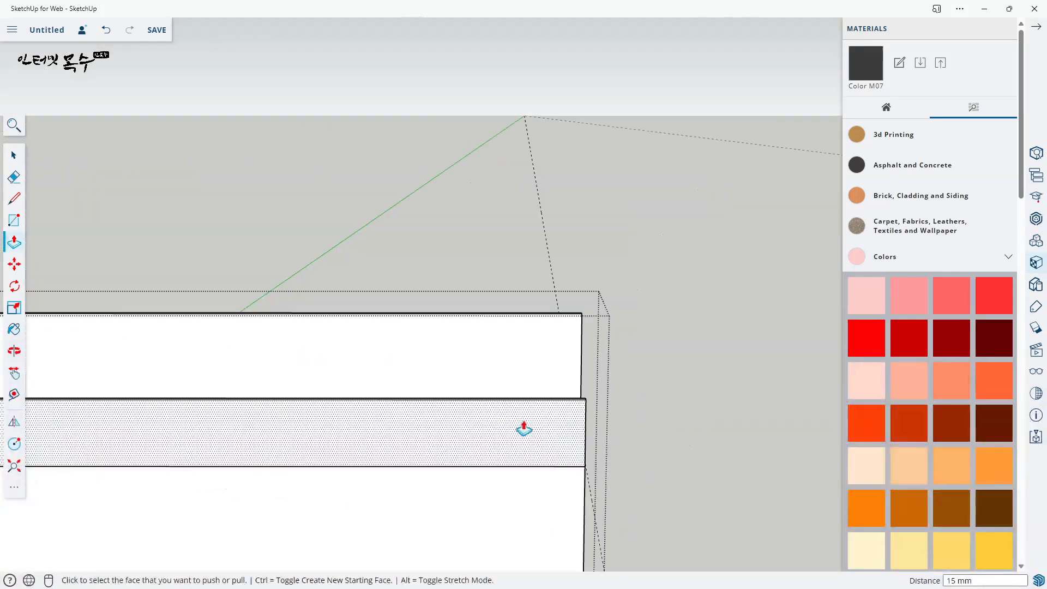
{"action": "scroll", "coordinate": [610, 415], "scroll_direction": "up", "scroll_amount": 3}
{"action": "scroll", "coordinate": [612, 404], "scroll_direction": "down", "scroll_amount": 3}
{"action": "scroll", "coordinate": [381, 382], "scroll_direction": "up", "scroll_amount": 5}
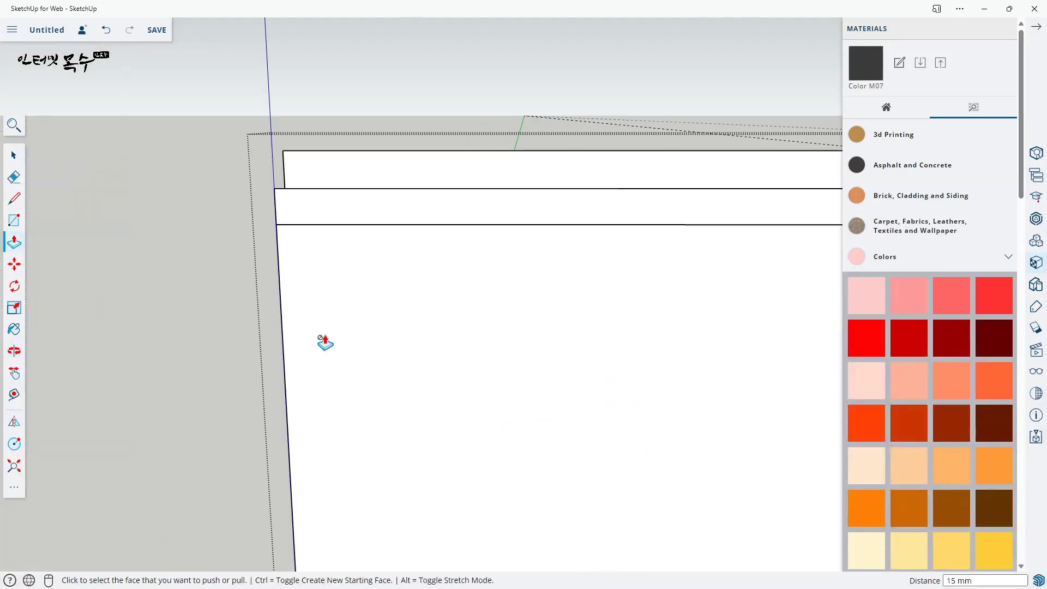
{"action": "scroll", "coordinate": [321, 343], "scroll_direction": "up", "scroll_amount": 2}
{"action": "key", "text": "t"}
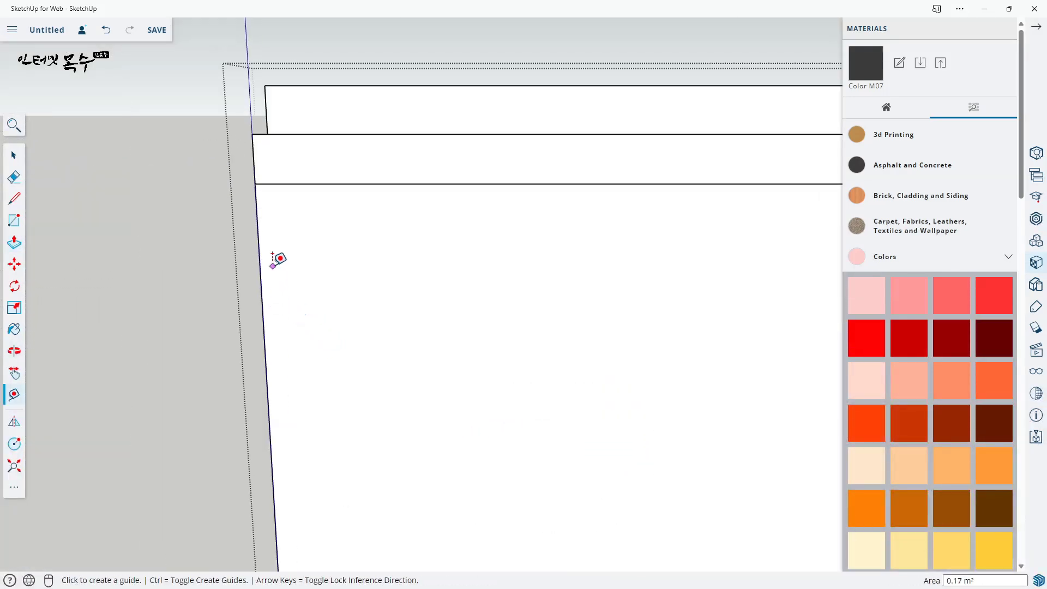
{"action": "left_click", "coordinate": [255, 166]}
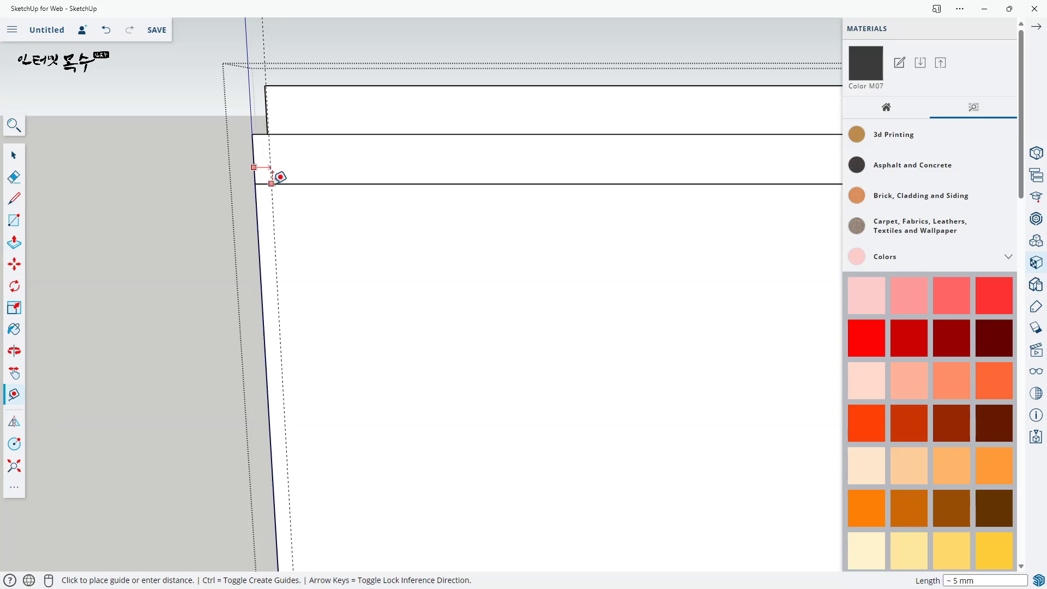
{"action": "type", "text": "2"}
{"action": "key", "text": "Return"}
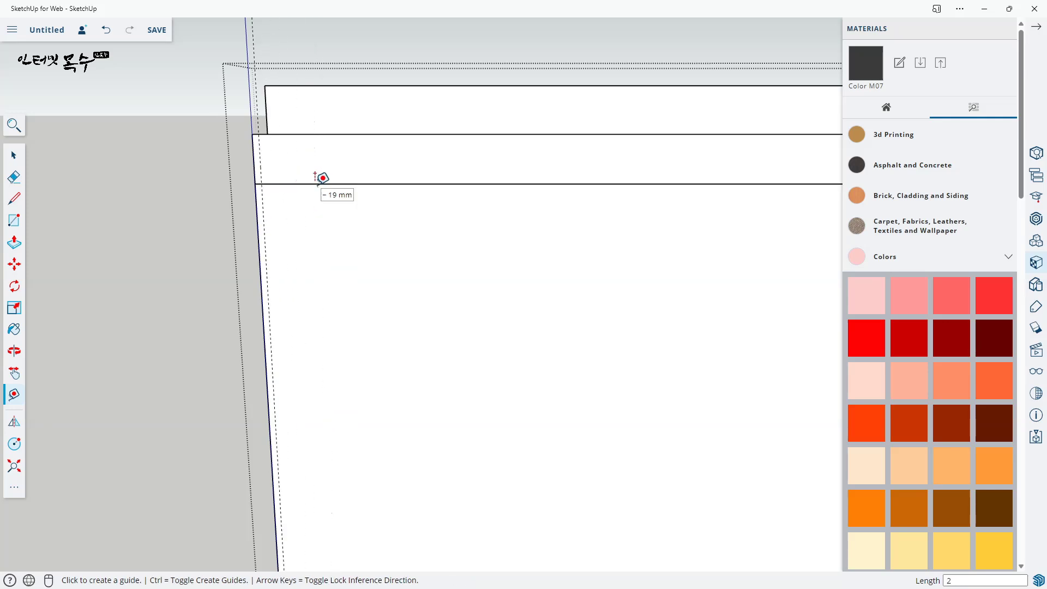
{"action": "left_click", "coordinate": [266, 103]}
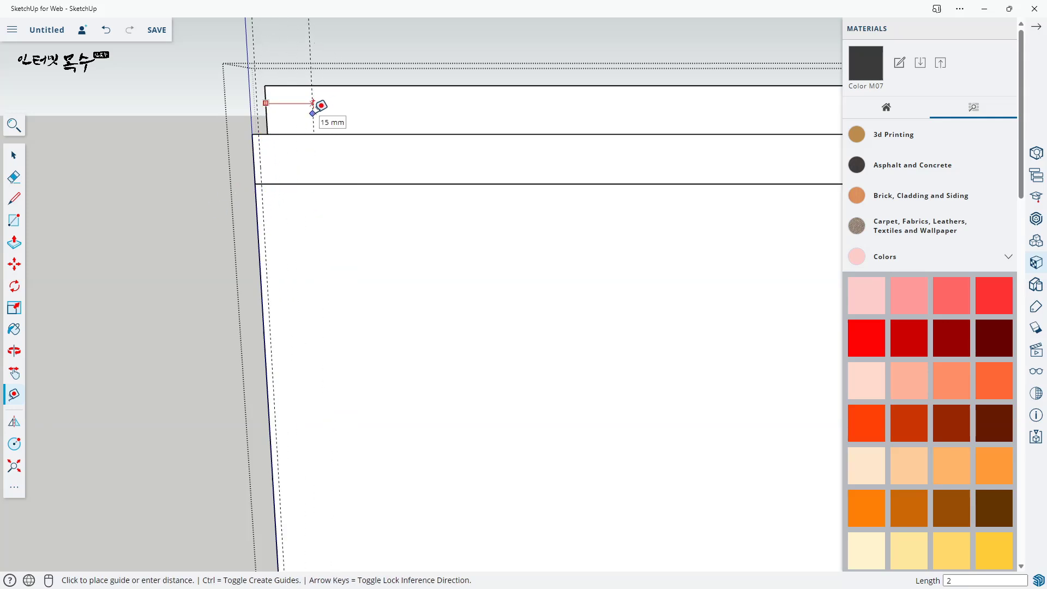
{"action": "type", "text": "2"}
{"action": "key", "text": "Return"}
- Place vertical guide lines 2 mm inward from the right ends of the channel's front and back walls
{"action": "scroll", "coordinate": [314, 103], "scroll_direction": "down", "scroll_amount": 3}
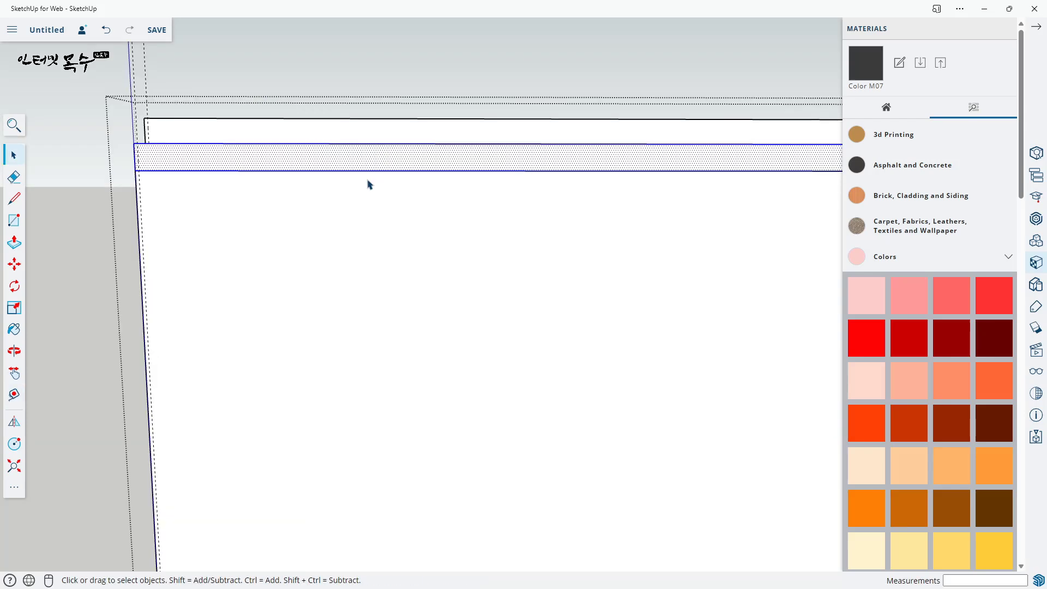
{"action": "middle_click_drag", "start_coordinate": [367, 184], "coordinate": [339, 210]}
{"action": "middle_click_drag", "start_coordinate": [468, 250], "coordinate": [336, 319], "text": "shift"}
{"action": "middle_click_drag", "start_coordinate": [529, 320], "coordinate": [188, 282], "text": "shift"}
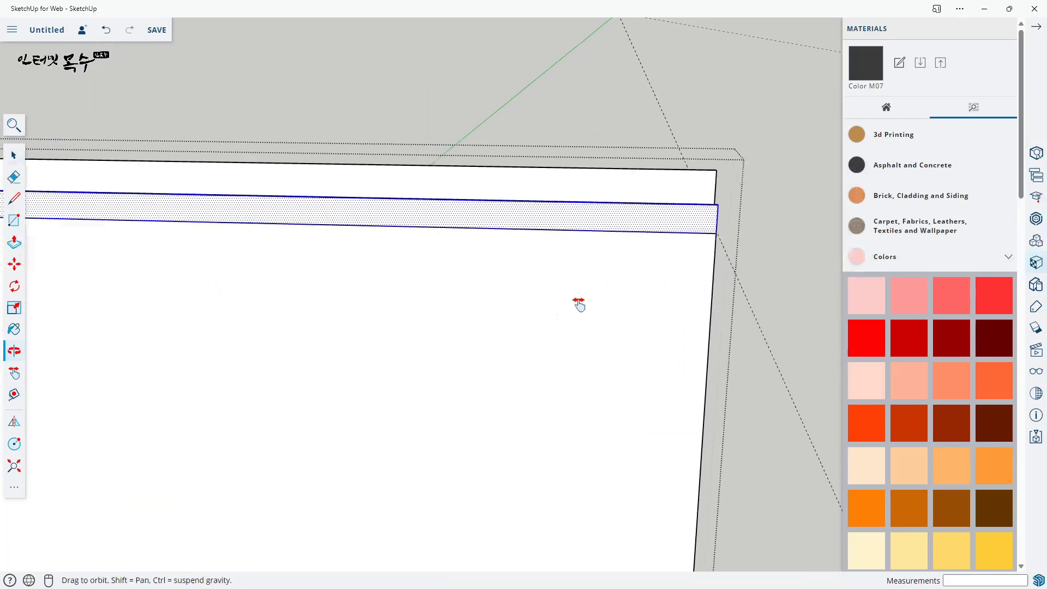
{"action": "middle_click_drag", "start_coordinate": [580, 304], "coordinate": [468, 290], "text": "shift"}
{"action": "scroll", "coordinate": [539, 269], "scroll_direction": "up", "scroll_amount": 3}
{"action": "key", "text": "t"}
{"action": "left_click", "coordinate": [634, 182]}
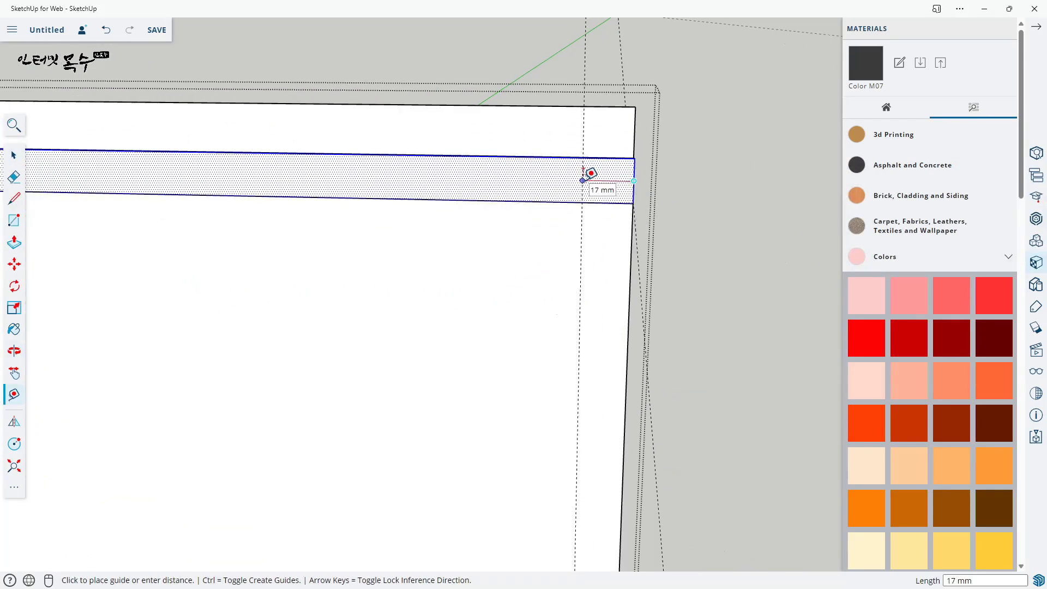
{"action": "type", "text": "2"}
{"action": "key", "text": "Return"}
{"action": "middle_click_drag", "start_coordinate": [646, 117], "coordinate": [579, 159]}
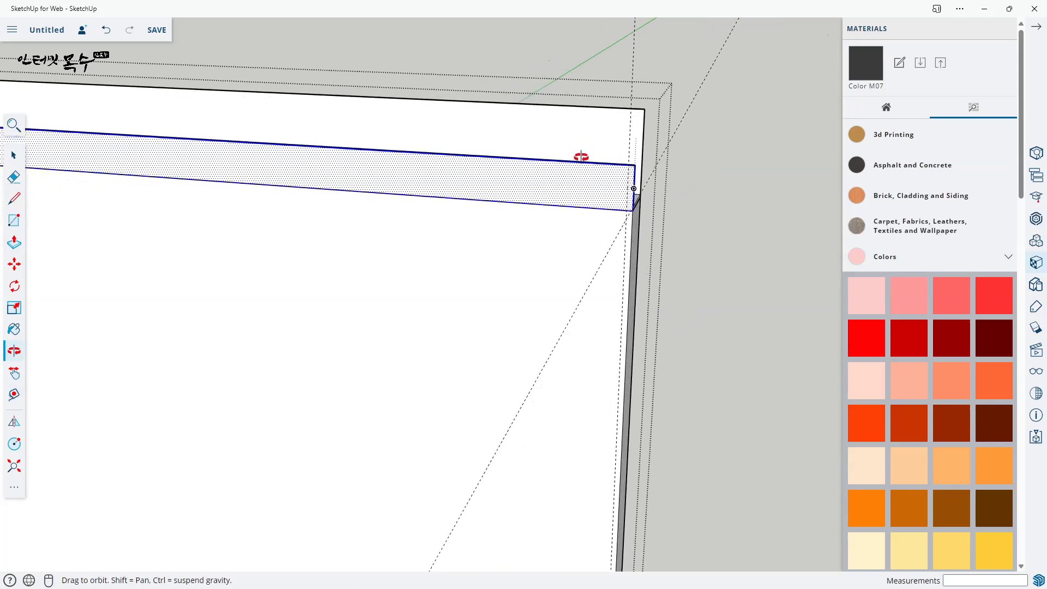
{"action": "left_click", "coordinate": [643, 129]}
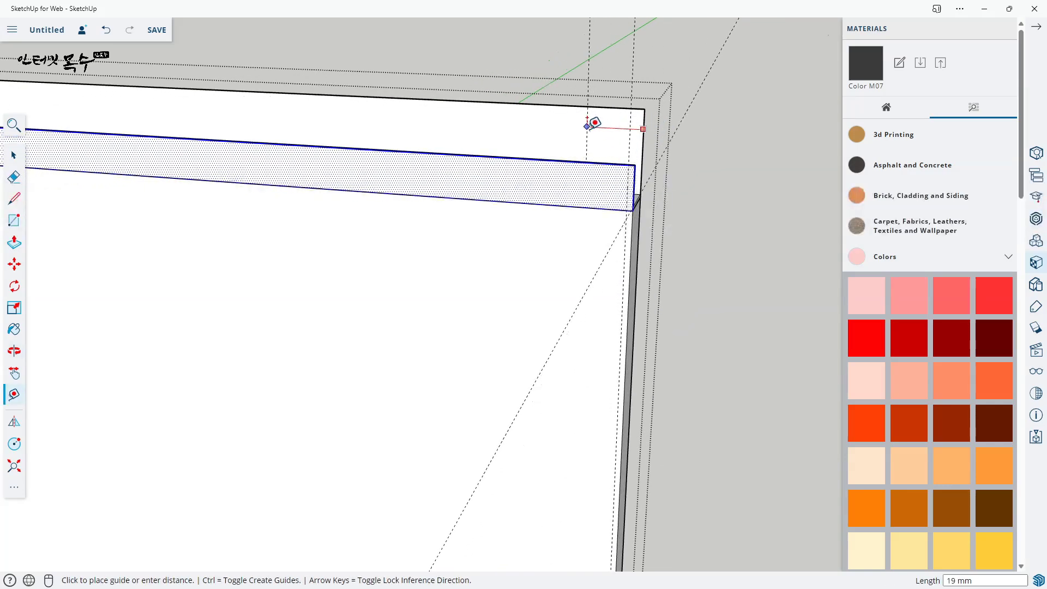
{"action": "key", "text": "Return"}
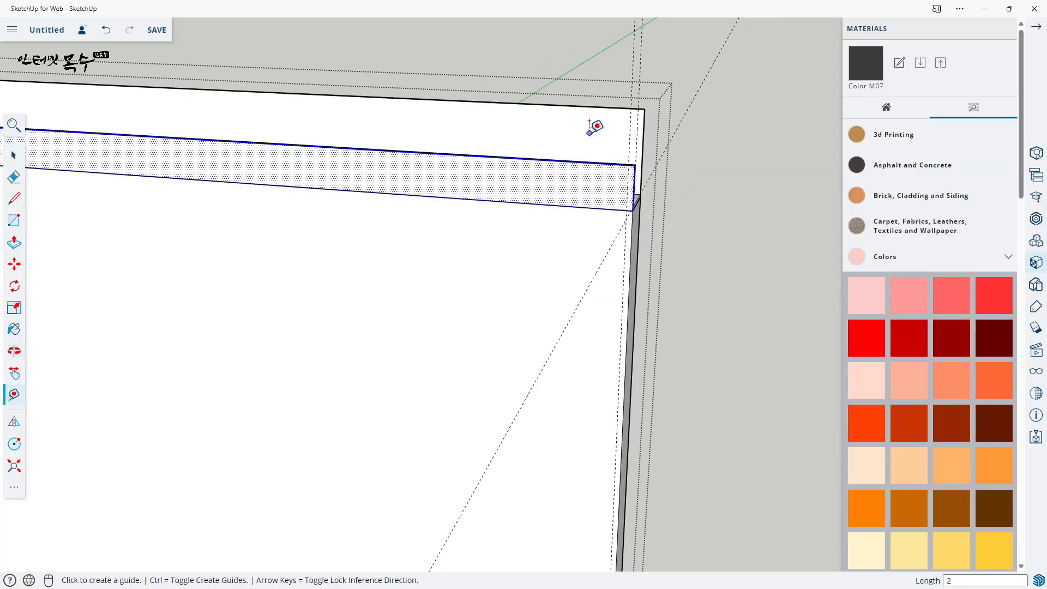
- Place horizontal guide lines 2 mm below the top edges of the channel's back and front walls
{"action": "middle_click_drag", "start_coordinate": [585, 152], "coordinate": [616, 106]}
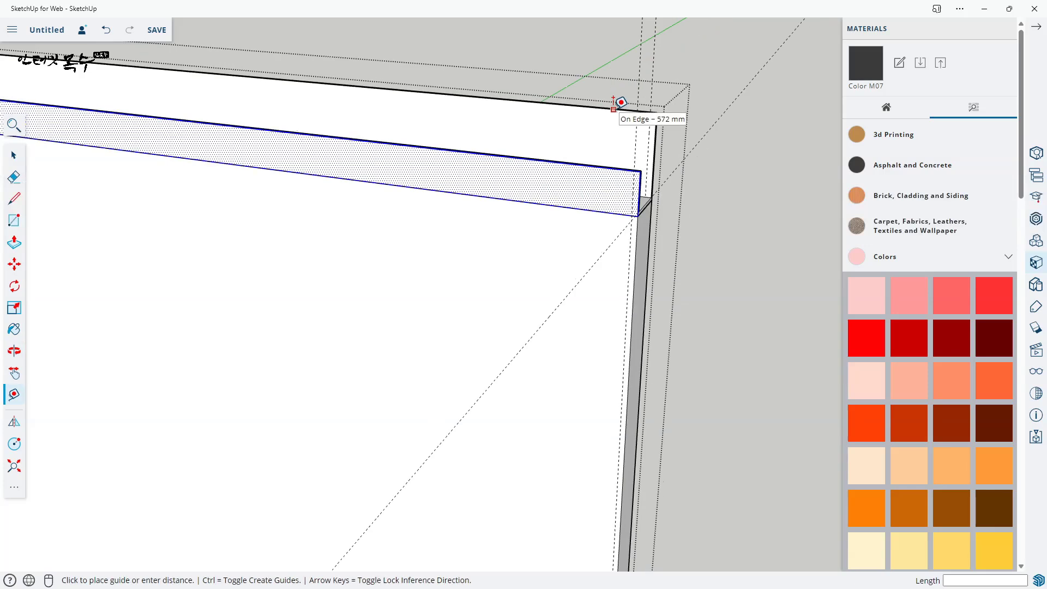
{"action": "left_click", "coordinate": [613, 110]}
{"action": "type", "text": "2"}
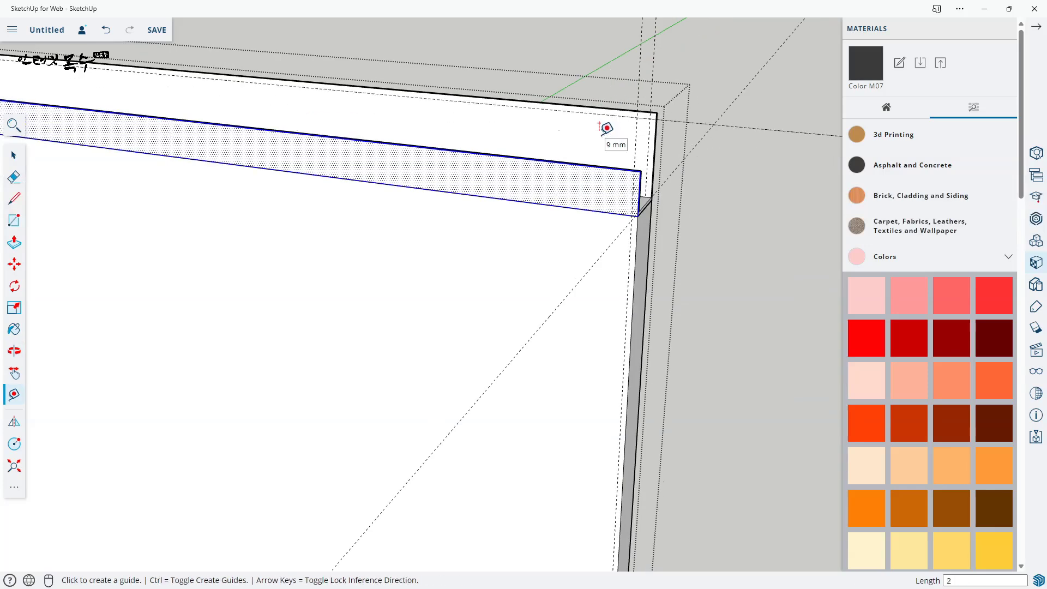
{"action": "left_click", "coordinate": [597, 166]}
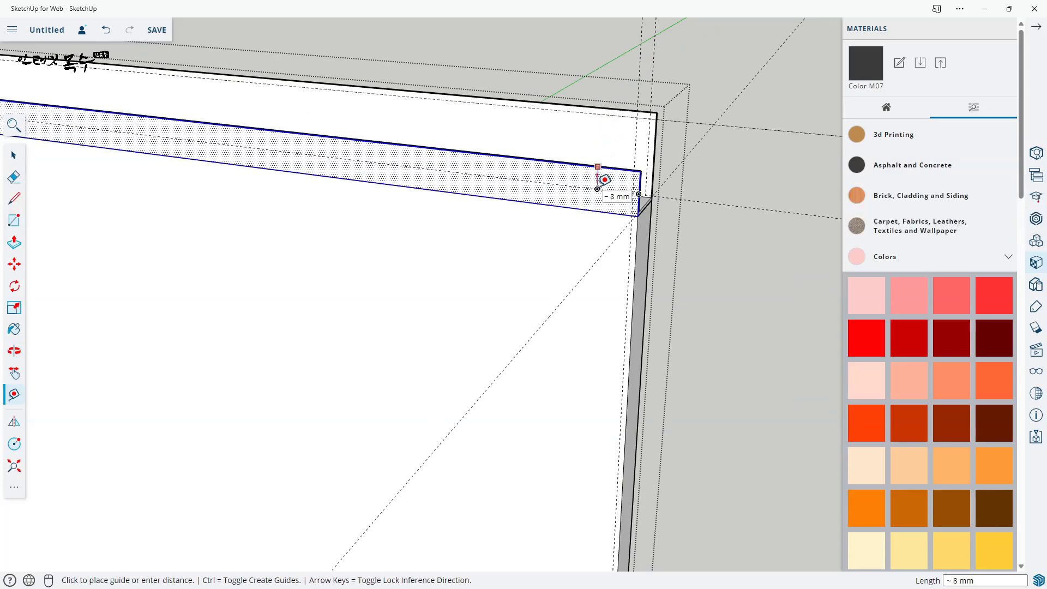
{"action": "left_click", "coordinate": [598, 174]}
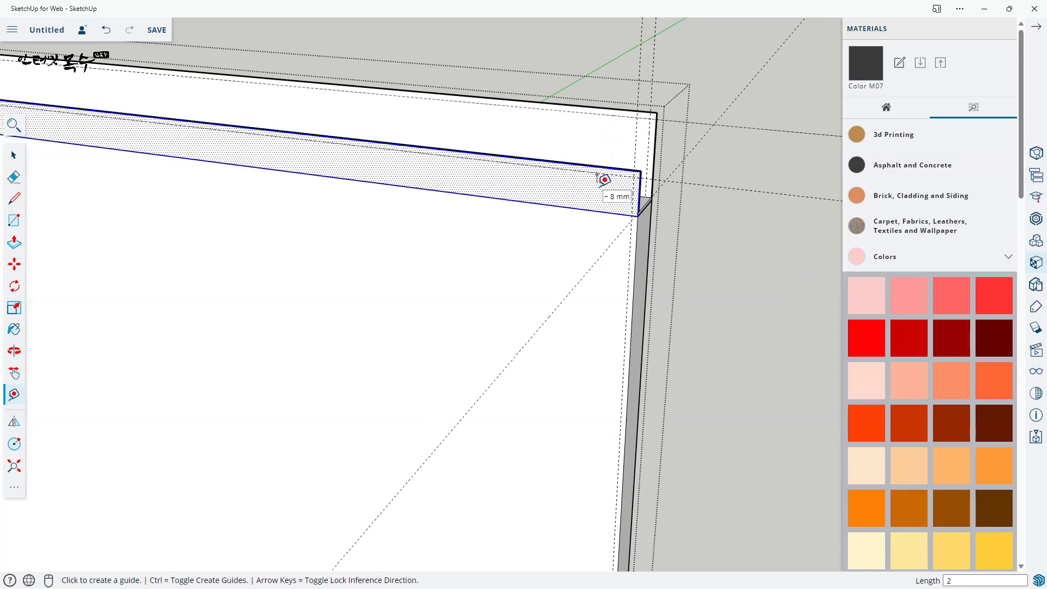
- Draw diagonal lines about 3 mm long across the upper right corners of the front and back walls, joining the guide points
{"action": "scroll", "coordinate": [604, 180], "scroll_direction": "up", "scroll_amount": 4}
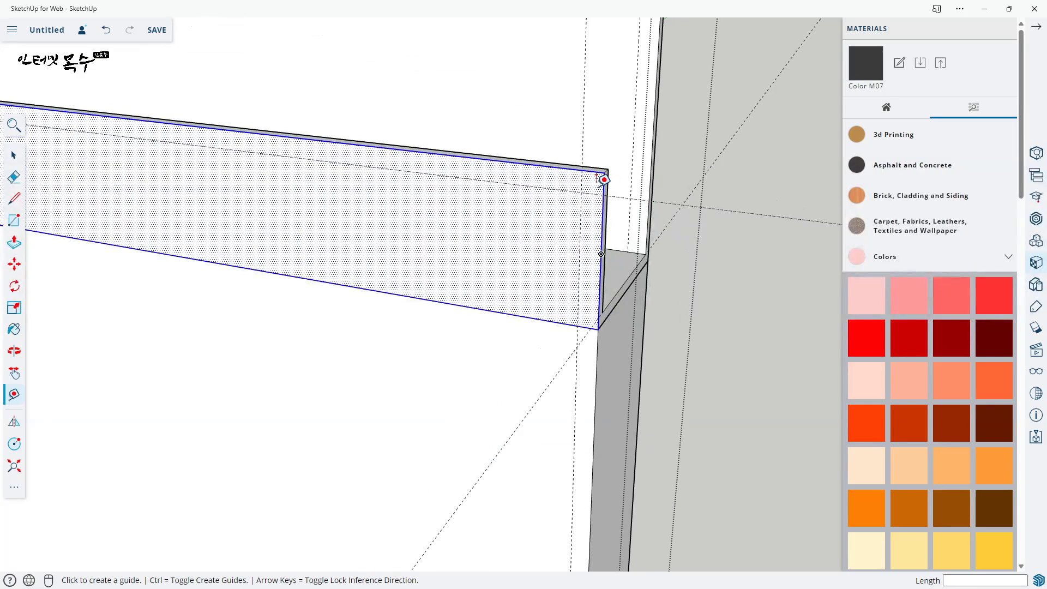
{"action": "key", "text": "l"}
{"action": "left_click", "coordinate": [583, 169]}
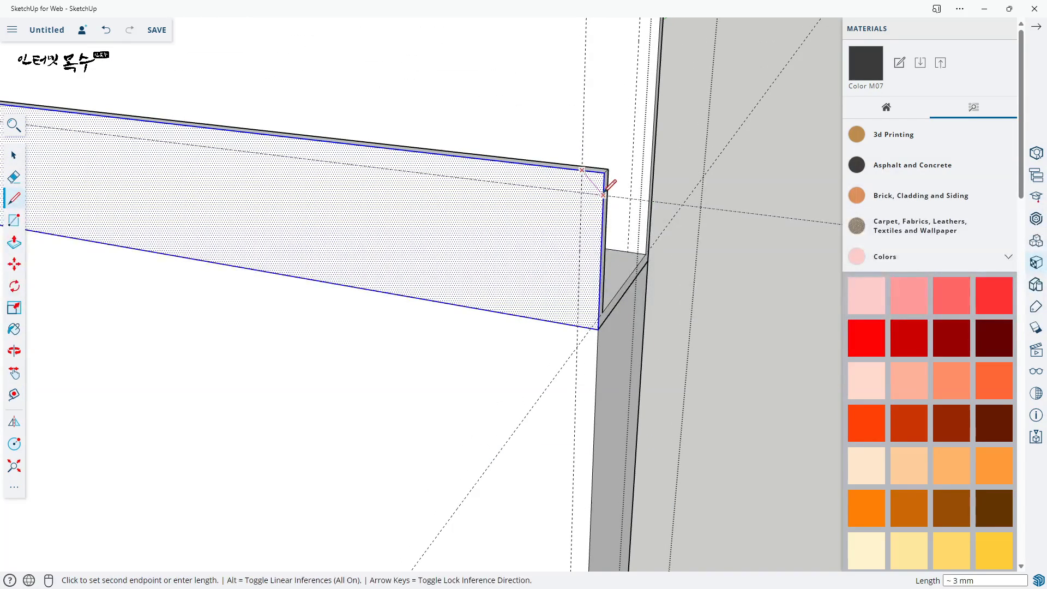
{"action": "left_click", "coordinate": [603, 188]}
{"action": "scroll", "coordinate": [660, 155], "scroll_direction": "down", "scroll_amount": 4}
{"action": "scroll", "coordinate": [659, 159], "scroll_direction": "up", "scroll_amount": 3}
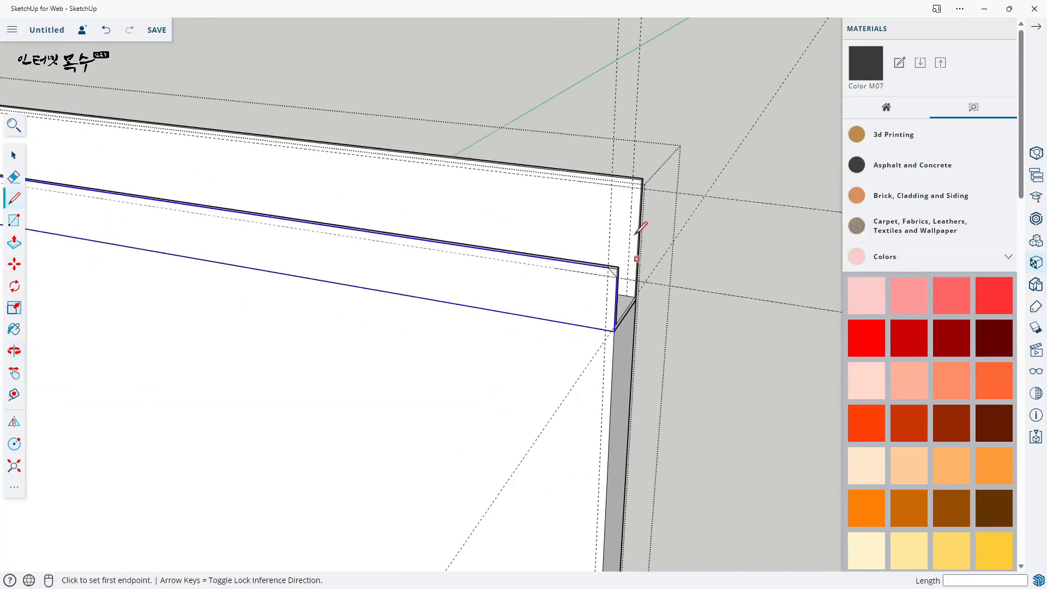
{"action": "scroll", "coordinate": [639, 169], "scroll_direction": "up", "scroll_amount": 3}
{"action": "left_click", "coordinate": [625, 109]}
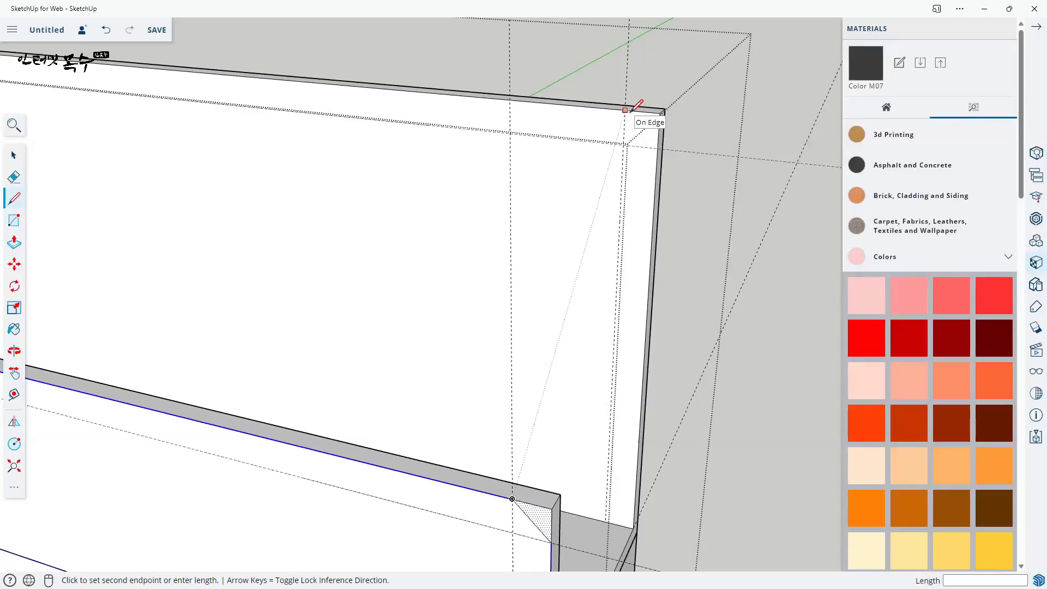
{"action": "left_click", "coordinate": [659, 146]}
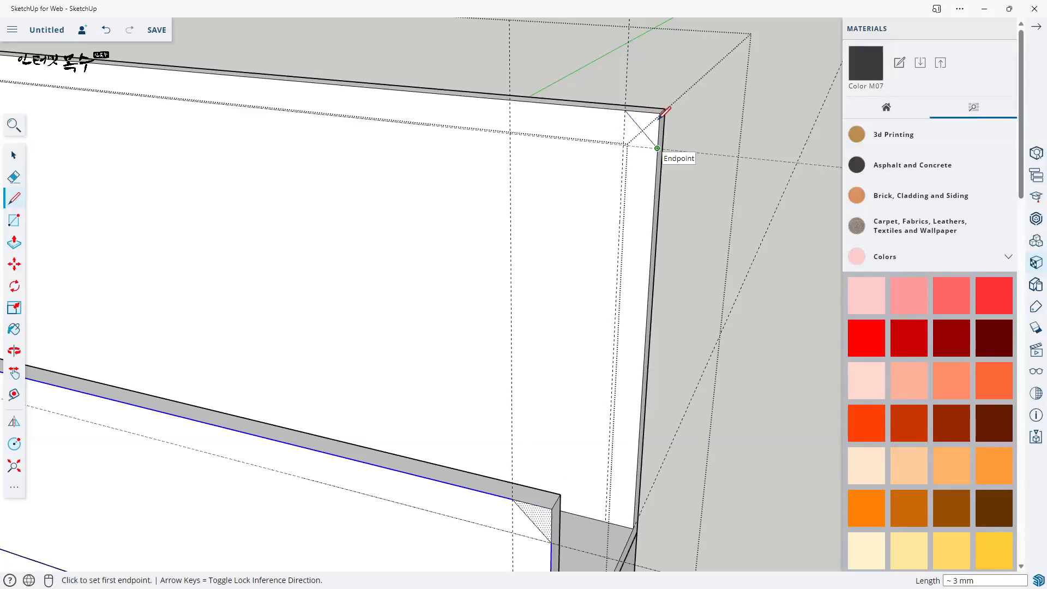
- Draw diagonal lines about 3 mm long across the upper left corners of the back and front walls, joining the guide points
{"action": "scroll", "coordinate": [596, 233], "scroll_direction": "down", "scroll_amount": 3}
{"action": "scroll", "coordinate": [300, 276], "scroll_direction": "down", "scroll_amount": 2}
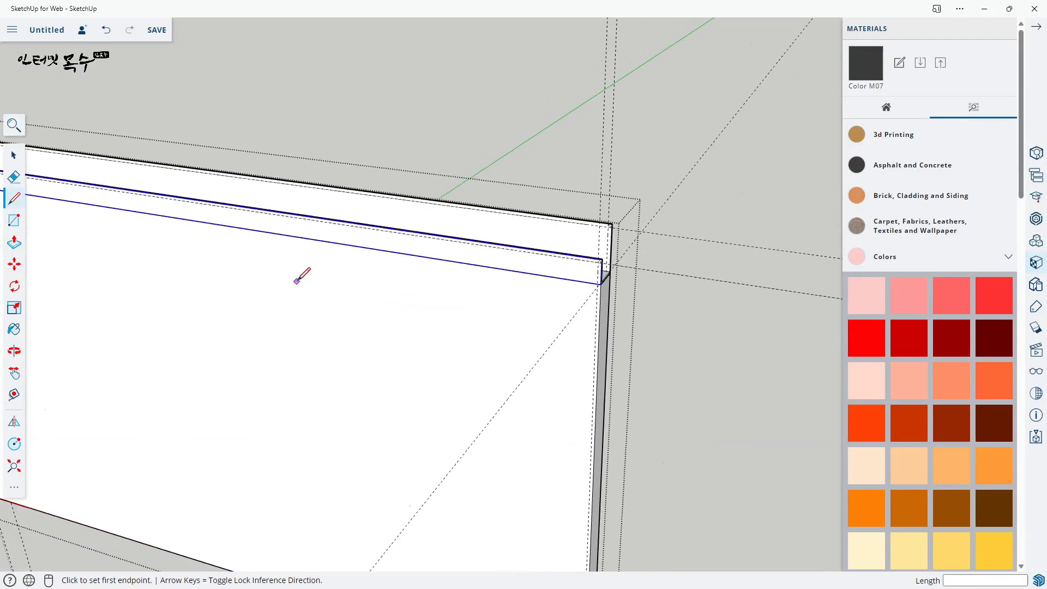
{"action": "scroll", "coordinate": [727, 416], "scroll_direction": "up", "scroll_amount": 3}
{"action": "scroll", "coordinate": [305, 327], "scroll_direction": "up", "scroll_amount": 2}
{"action": "scroll", "coordinate": [480, 236], "scroll_direction": "up", "scroll_amount": 2}
{"action": "scroll", "coordinate": [257, 227], "scroll_direction": "up", "scroll_amount": 2}
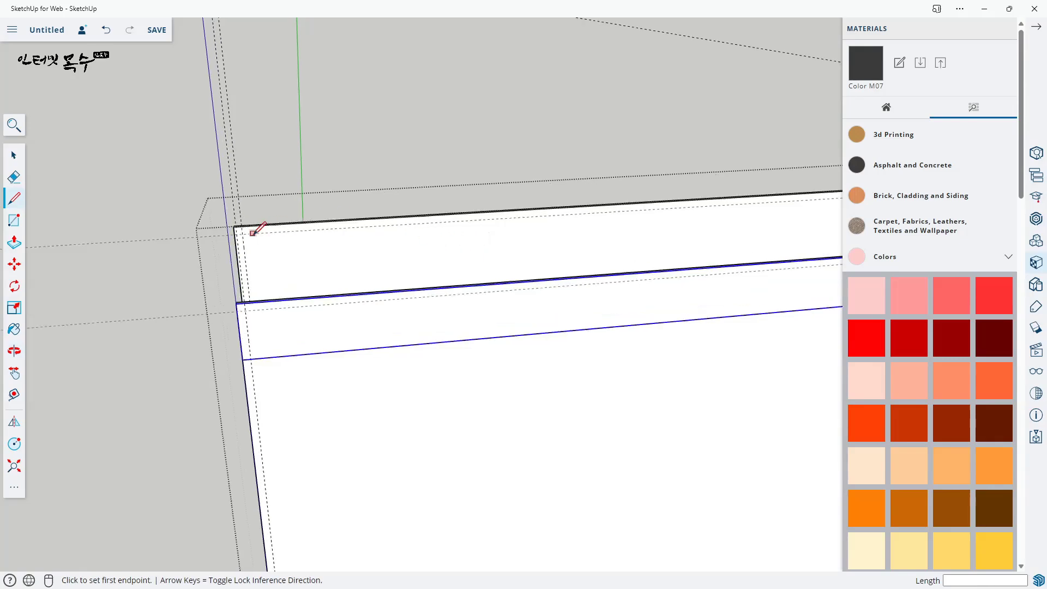
{"action": "scroll", "coordinate": [226, 227], "scroll_direction": "up", "scroll_amount": 2}
{"action": "scroll", "coordinate": [296, 176], "scroll_direction": "up", "scroll_amount": 2}
{"action": "scroll", "coordinate": [323, 162], "scroll_direction": "up", "scroll_amount": 2}
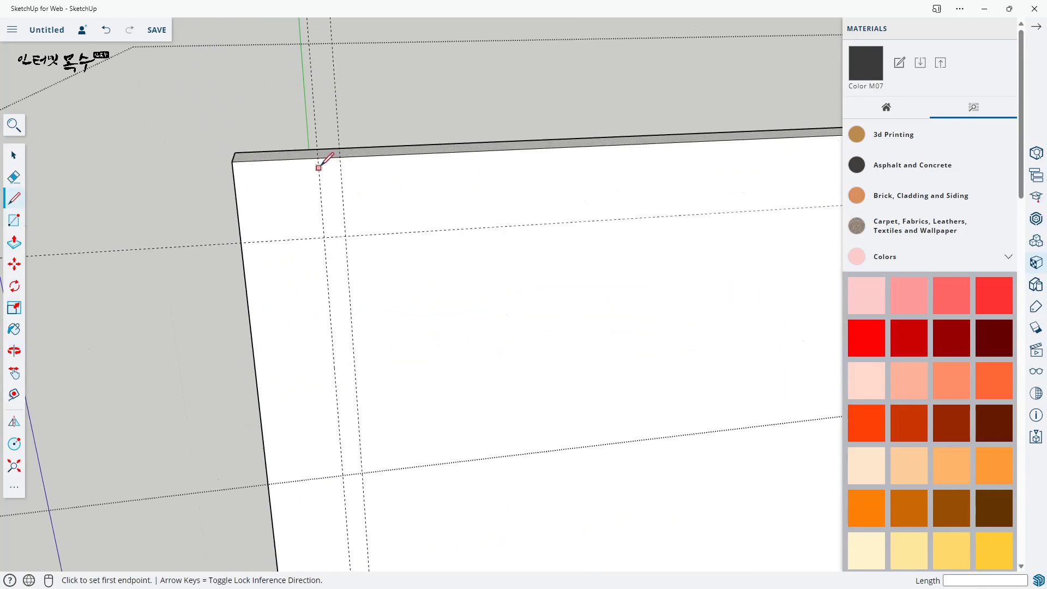
{"action": "left_click", "coordinate": [317, 158]}
{"action": "left_click", "coordinate": [242, 234]}
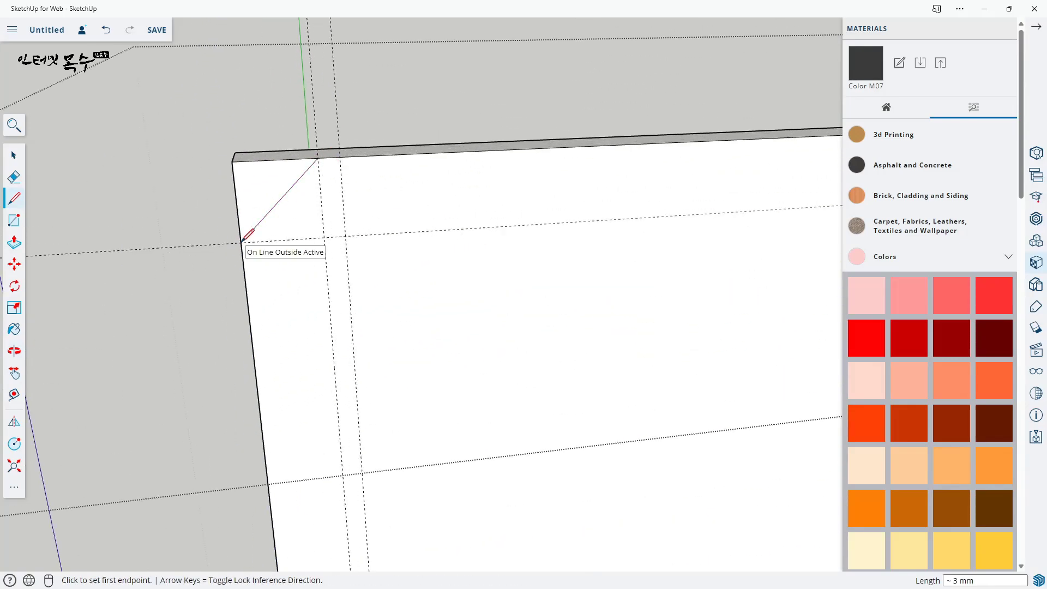
{"action": "mouse_move", "coordinate": [241, 234]}
{"action": "middle_mouse_down"}
{"action": "mouse_move", "coordinate": [346, 368]}
{"action": "mouse_move", "coordinate": [416, 173]}
{"action": "mouse_move", "coordinate": [474, 381]}
{"action": "mouse_move", "coordinate": [441, 262]}
{"action": "middle_mouse_up"}
{"action": "left_click", "coordinate": [432, 250]}
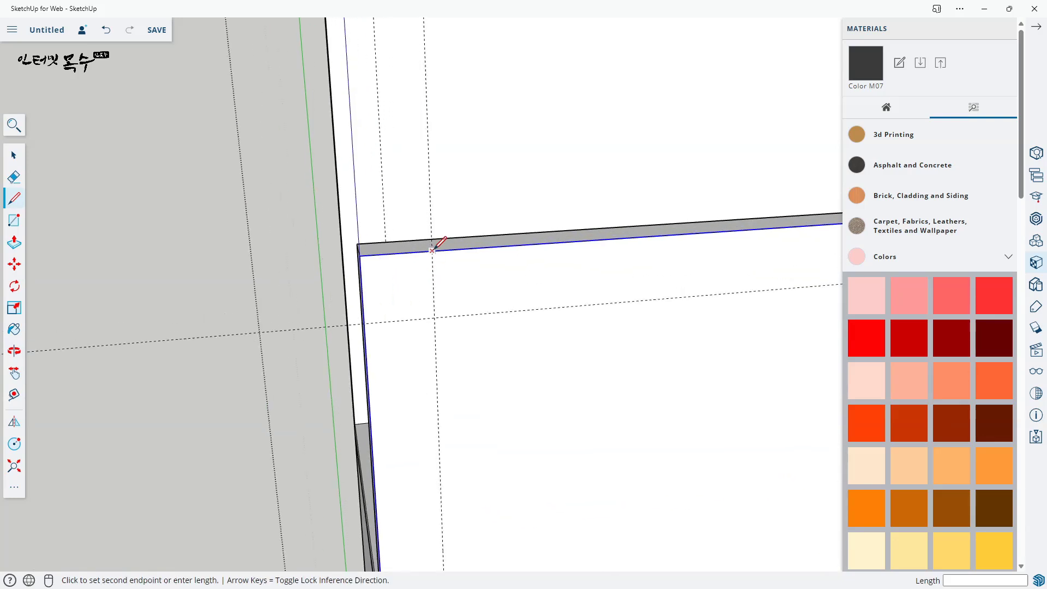
{"action": "left_click", "coordinate": [364, 323]}
{"action": "middle_click_drag", "start_coordinate": [482, 338], "coordinate": [360, 374]}
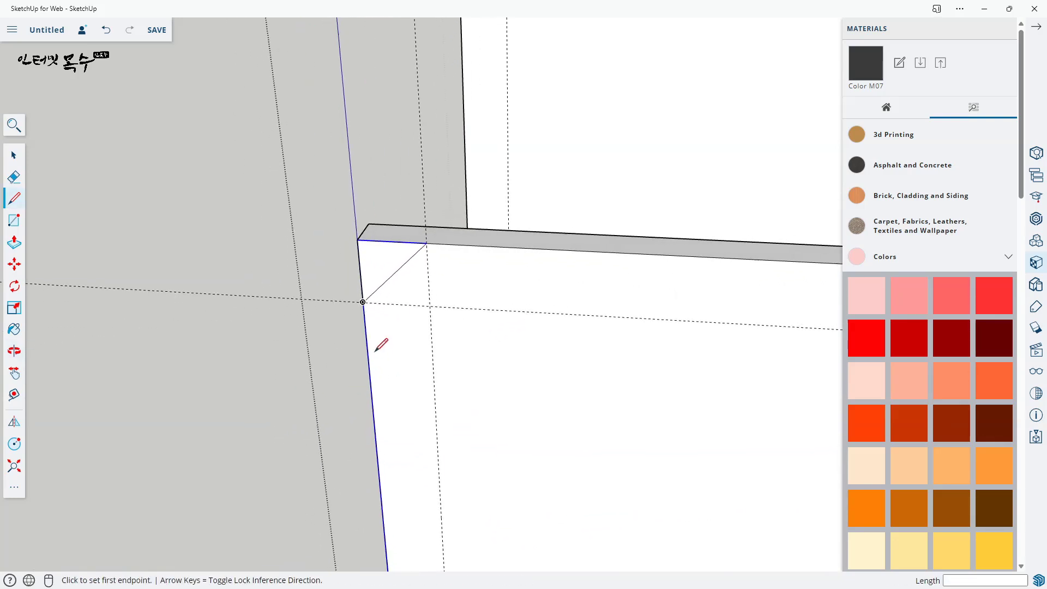
- Push the triangular upper left corners of the channel's front and back walls through the full wall thickness to cut chamfers
{"action": "key", "text": "space"}
{"action": "left_click", "coordinate": [377, 277]}
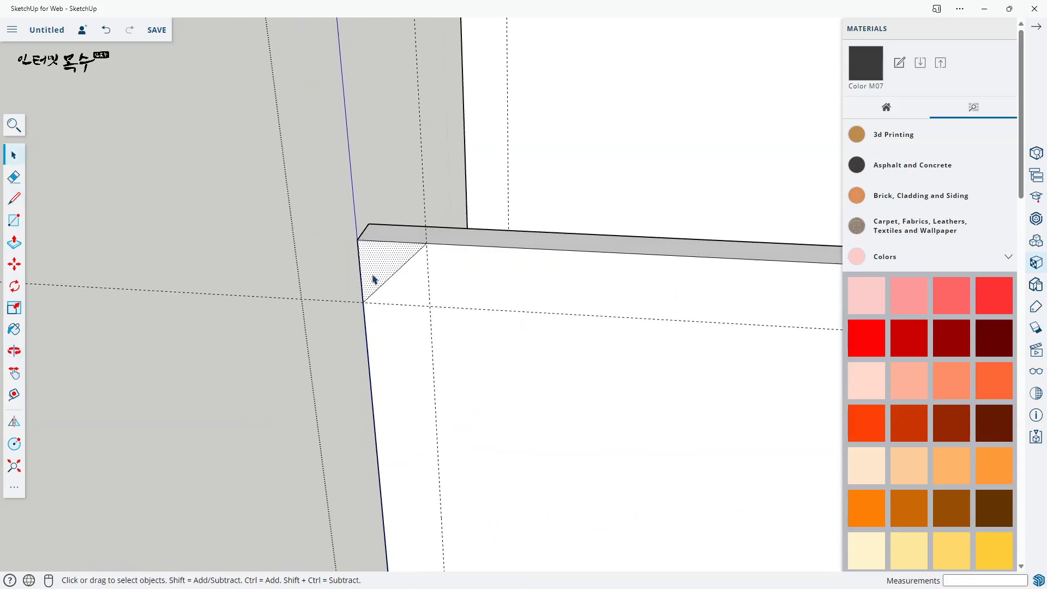
{"action": "key", "text": "p"}
{"action": "left_click", "coordinate": [370, 281]}
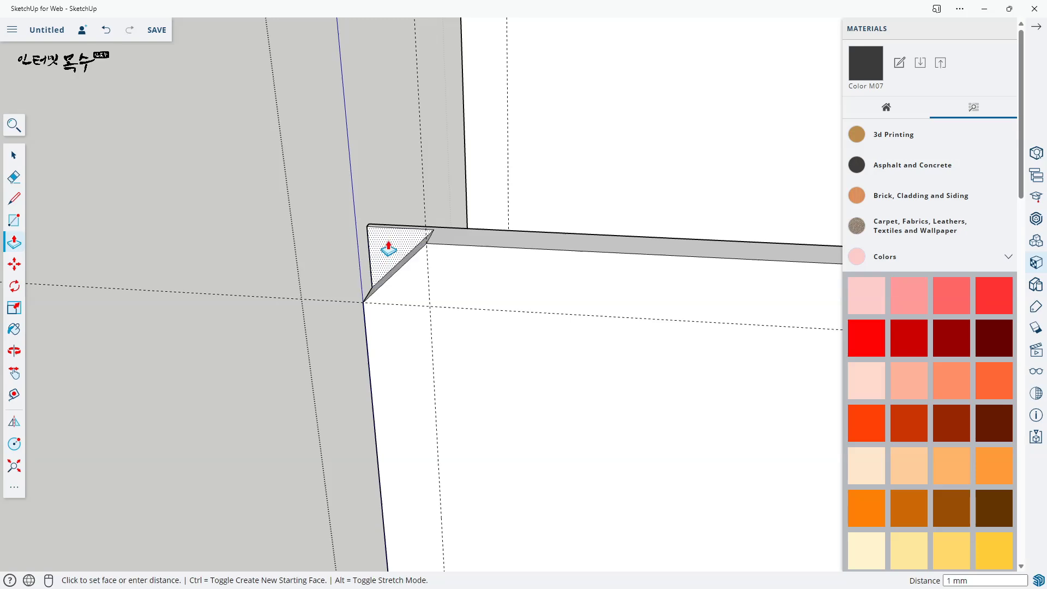
{"action": "left_click", "coordinate": [412, 230]}
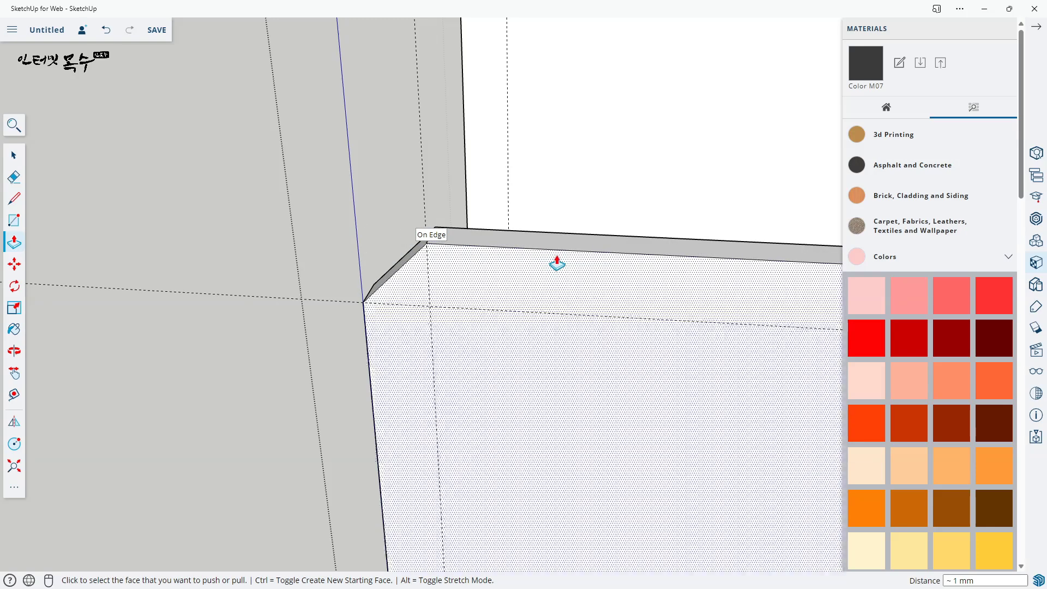
{"action": "scroll", "coordinate": [557, 264], "scroll_direction": "down", "scroll_amount": 2}
{"action": "middle_click_drag", "start_coordinate": [545, 290], "coordinate": [477, 236]}
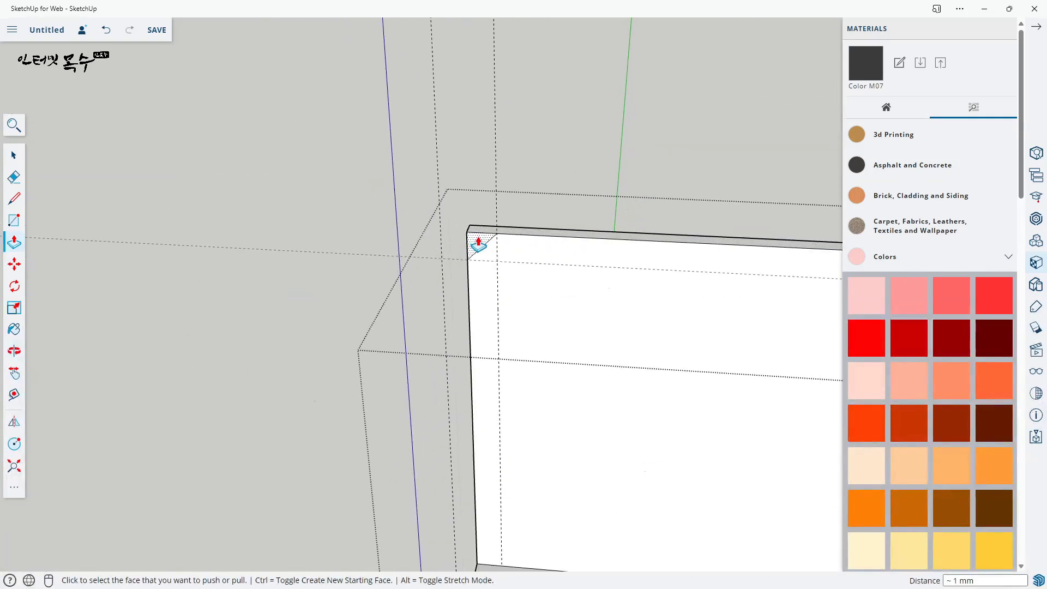
{"action": "left_click", "coordinate": [478, 244]}
{"action": "scroll", "coordinate": [638, 343], "scroll_direction": "up", "scroll_amount": 4}
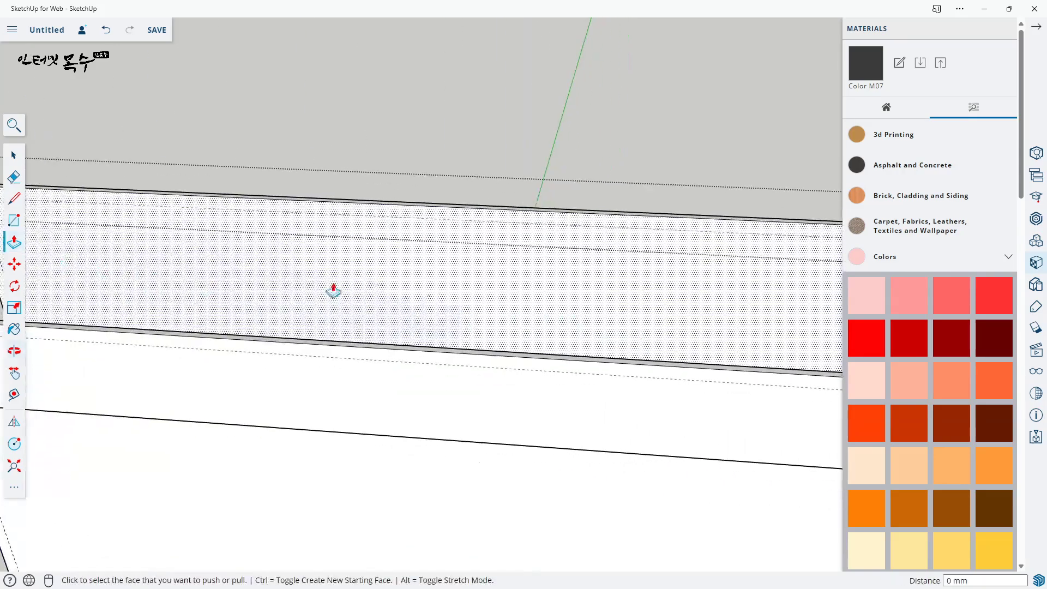
- Cut away the triangular upper right corners of the channel's back and front walls, and close the door group
{"action": "scroll", "coordinate": [652, 311], "scroll_direction": "down", "scroll_amount": 3}
{"action": "middle_click_drag", "start_coordinate": [652, 311], "coordinate": [362, 243]}
{"action": "scroll", "coordinate": [423, 238], "scroll_direction": "up", "scroll_amount": 2}
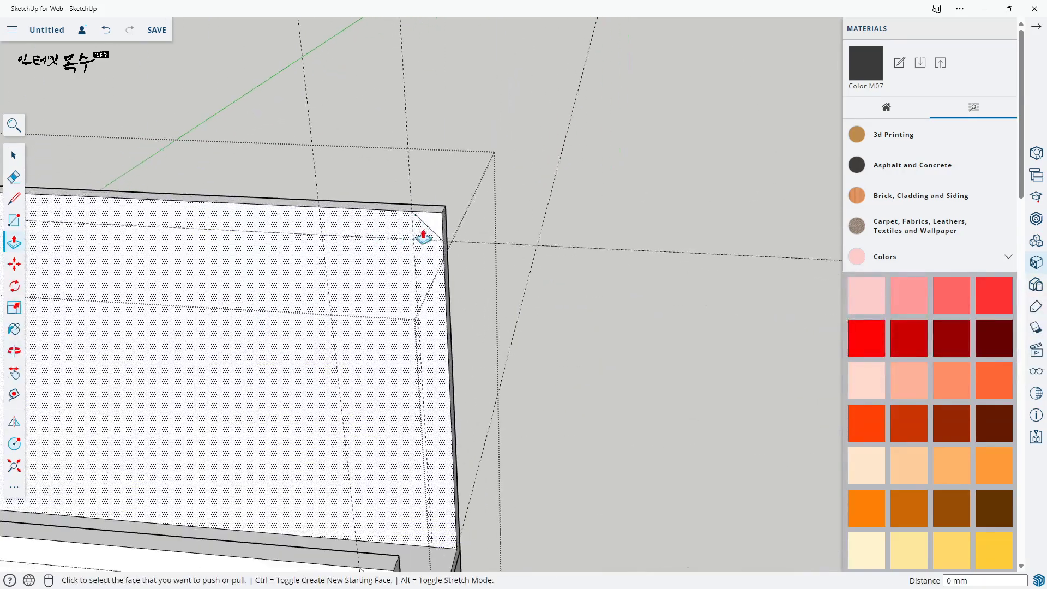
{"action": "double_click", "coordinate": [432, 226]}
{"action": "middle_click_drag", "start_coordinate": [418, 350], "coordinate": [522, 255]}
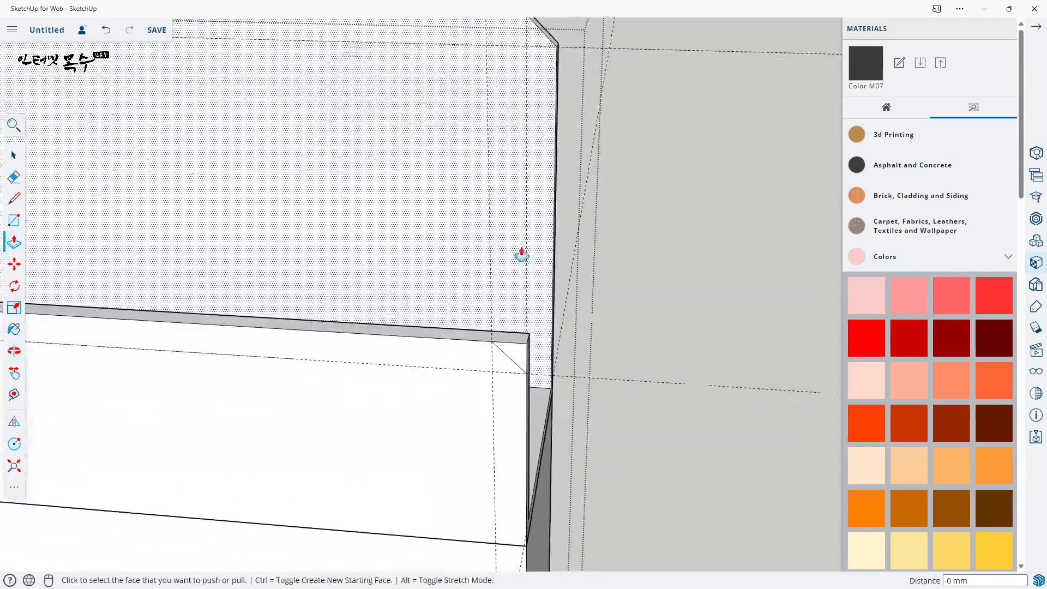
{"action": "scroll", "coordinate": [518, 362], "scroll_direction": "up", "scroll_amount": 3}
{"action": "double_click", "coordinate": [517, 334]}
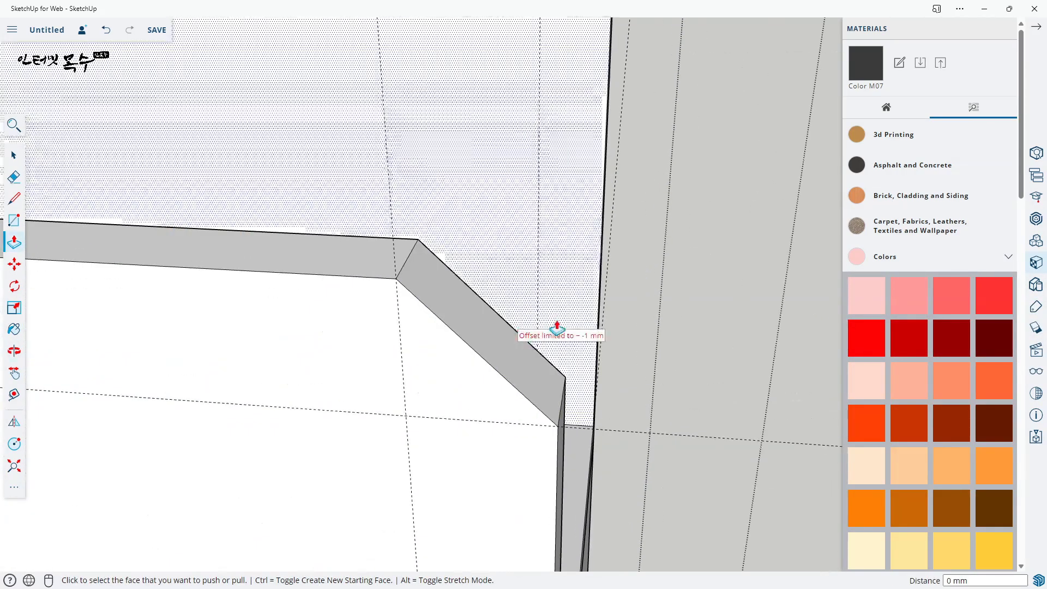
{"action": "middle_click_drag", "start_coordinate": [556, 327], "coordinate": [560, 332]}
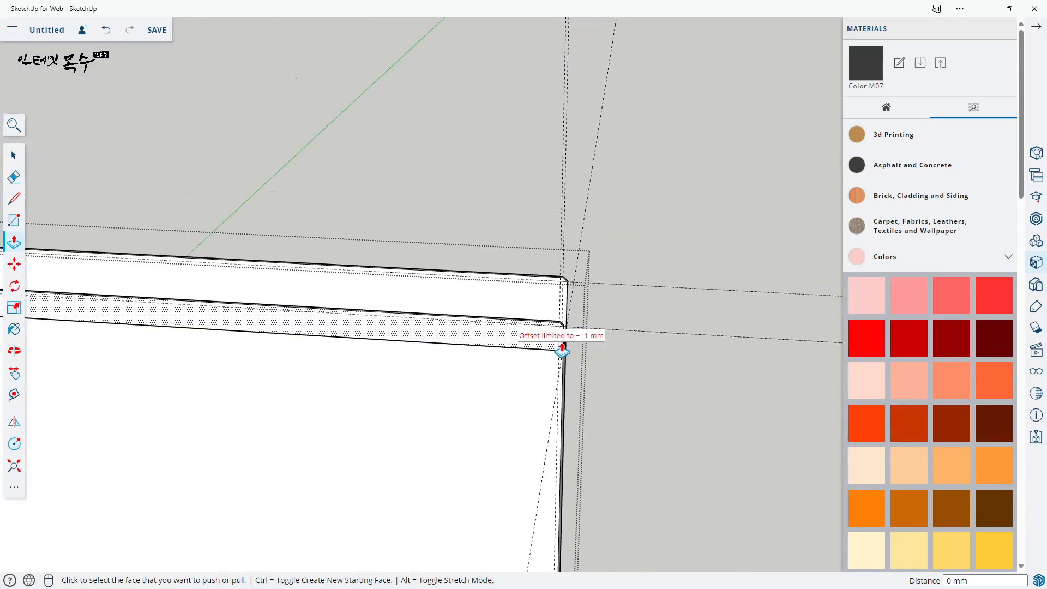
{"action": "scroll", "coordinate": [562, 350], "scroll_direction": "down", "scroll_amount": 3}
{"action": "key", "text": "space"}
{"action": "left_click", "coordinate": [506, 228]}
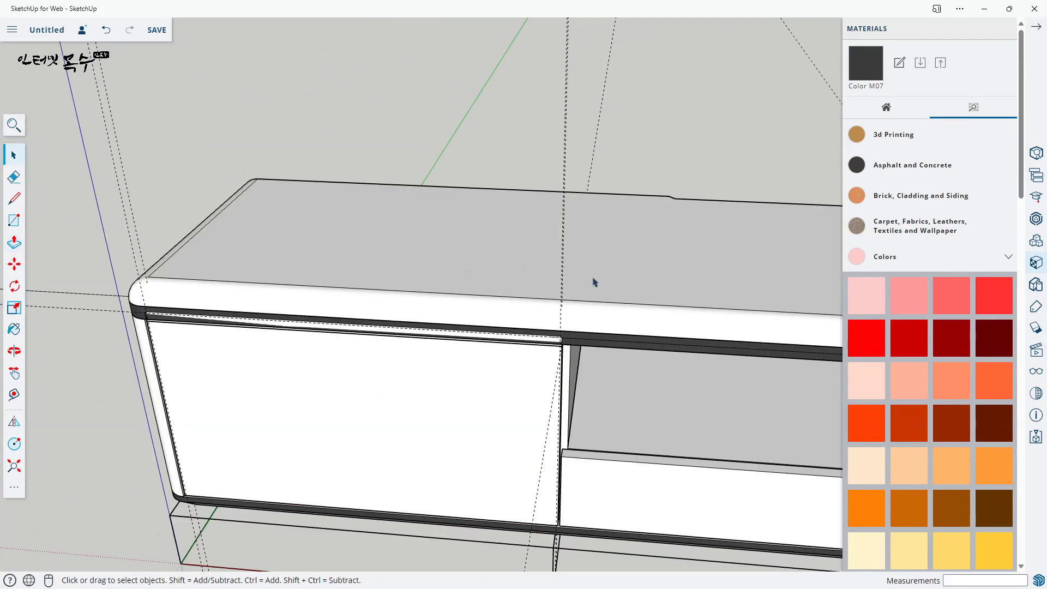
- Open the left door's panel for editing, push its top face down 30 mm, and close the panel
{"action": "scroll", "coordinate": [551, 242], "scroll_direction": "up", "scroll_amount": 3}
{"action": "middle_click_drag", "start_coordinate": [549, 241], "coordinate": [367, 234]}
{"action": "scroll", "coordinate": [393, 218], "scroll_direction": "up", "scroll_amount": 1}
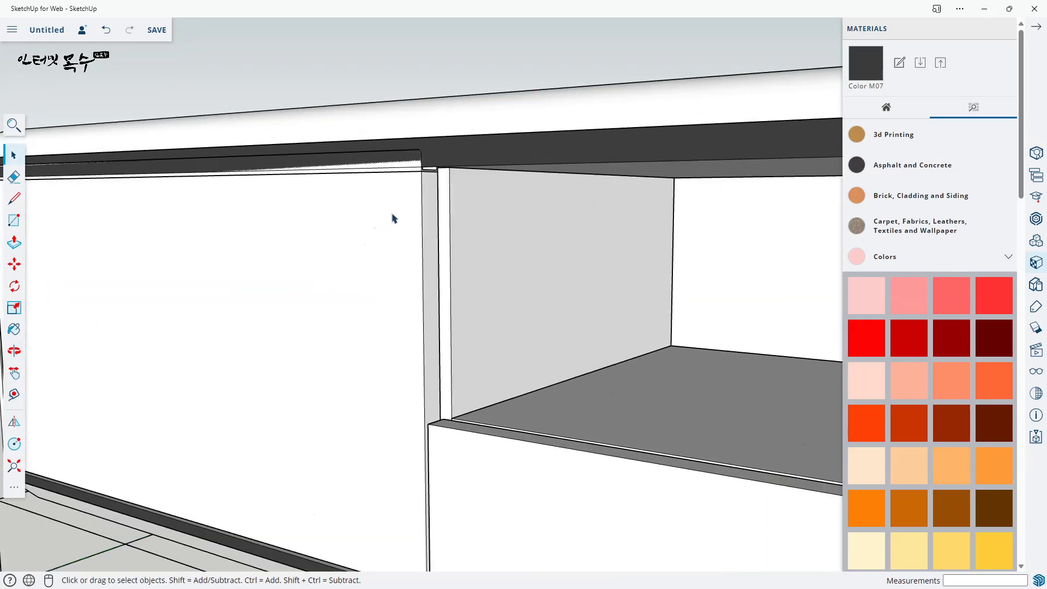
{"action": "scroll", "coordinate": [410, 214], "scroll_direction": "down", "scroll_amount": 1}
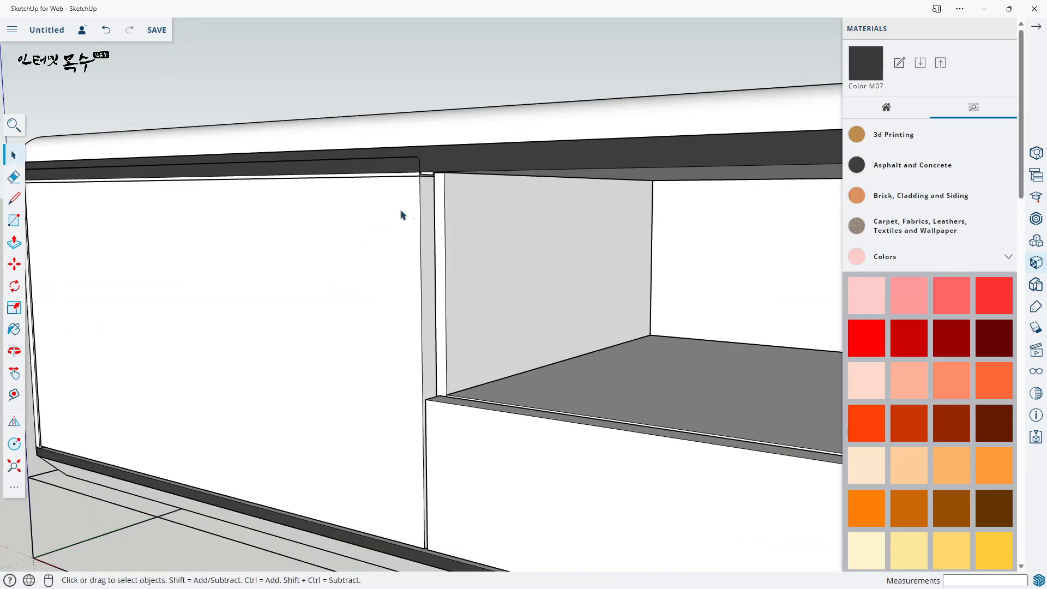
{"action": "double_click", "coordinate": [381, 262]}
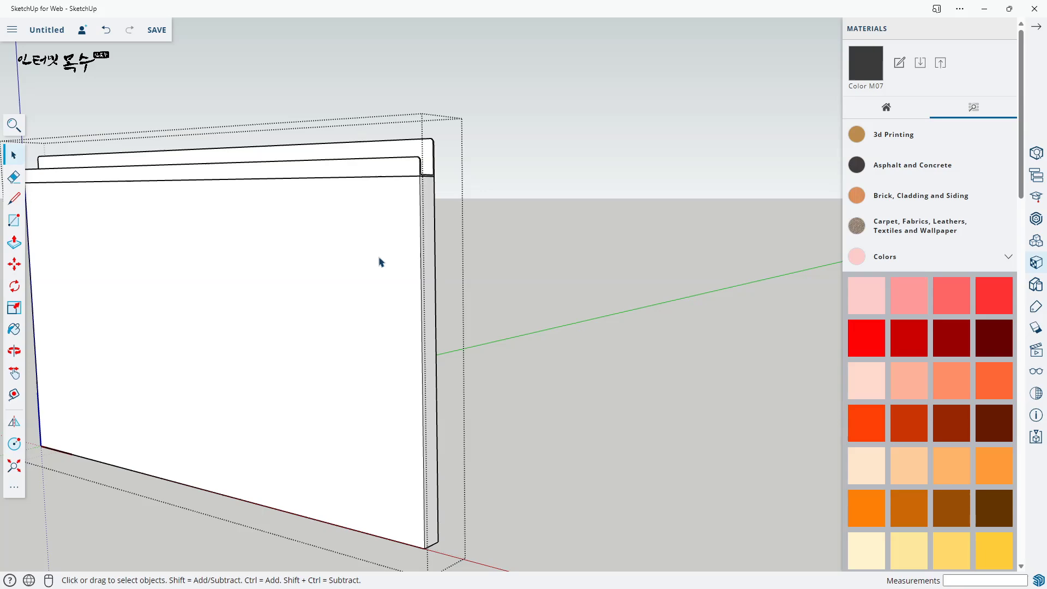
{"action": "middle_click_drag", "start_coordinate": [311, 303], "coordinate": [566, 319], "text": "shift"}
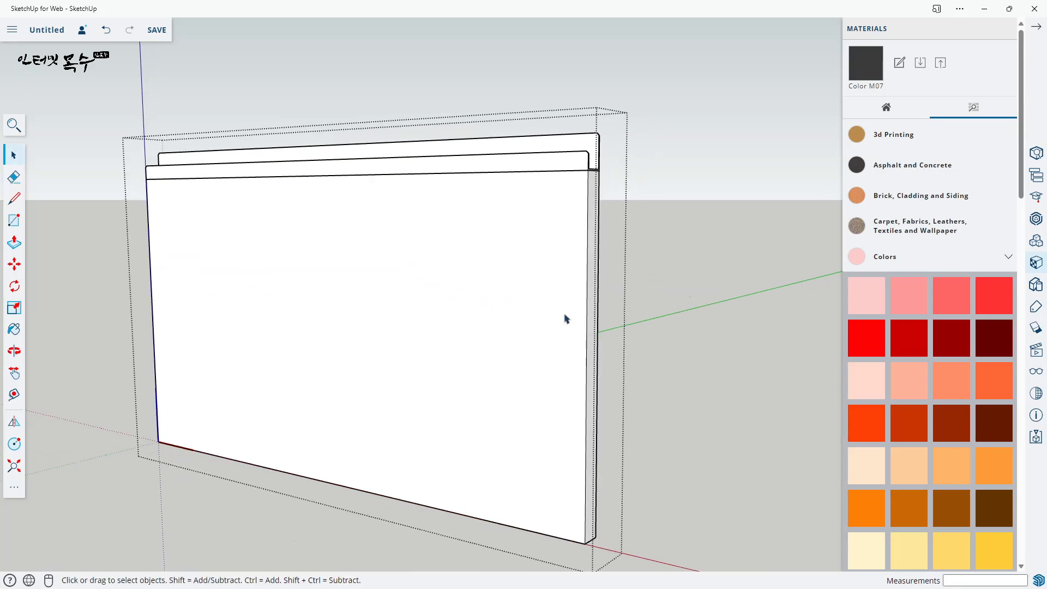
{"action": "triple_click", "coordinate": [576, 265]}
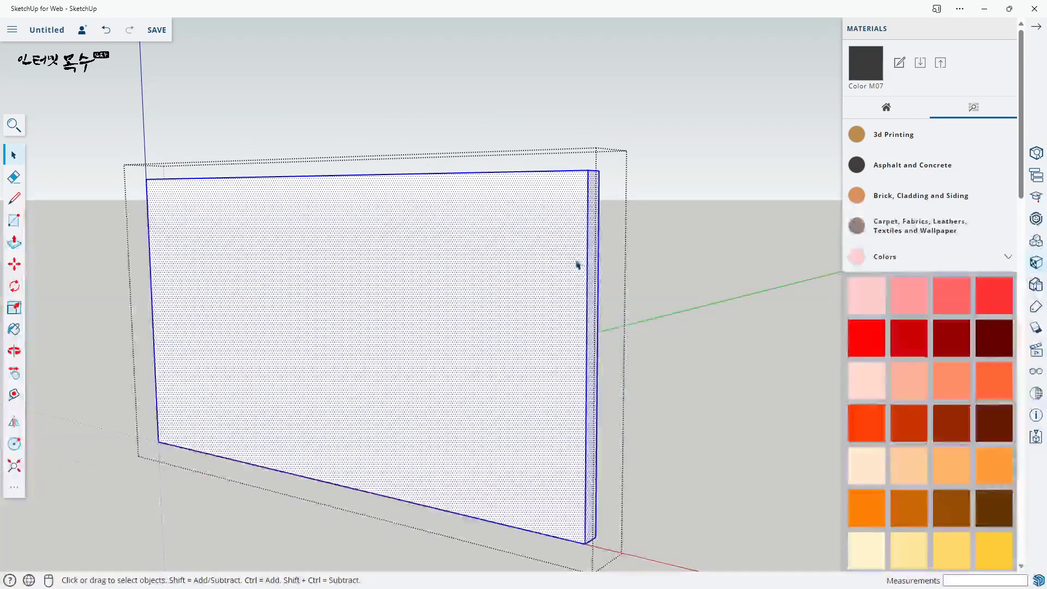
{"action": "mouse_move", "coordinate": [577, 264]}
{"action": "middle_mouse_down"}
{"action": "mouse_move", "coordinate": [570, 318]}
{"action": "mouse_move", "coordinate": [562, 260]}
{"action": "middle_mouse_up"}
{"action": "scroll", "coordinate": [566, 194], "scroll_direction": "up", "scroll_amount": 3}
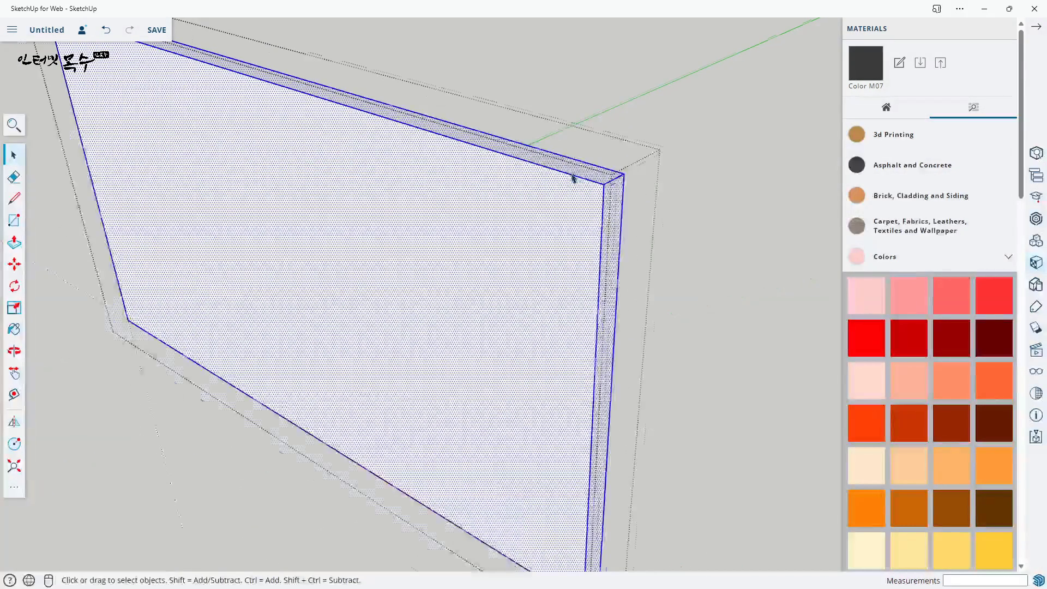
{"action": "scroll", "coordinate": [573, 175], "scroll_direction": "up", "scroll_amount": 2}
{"action": "left_click", "coordinate": [581, 179], "text": "shift"}
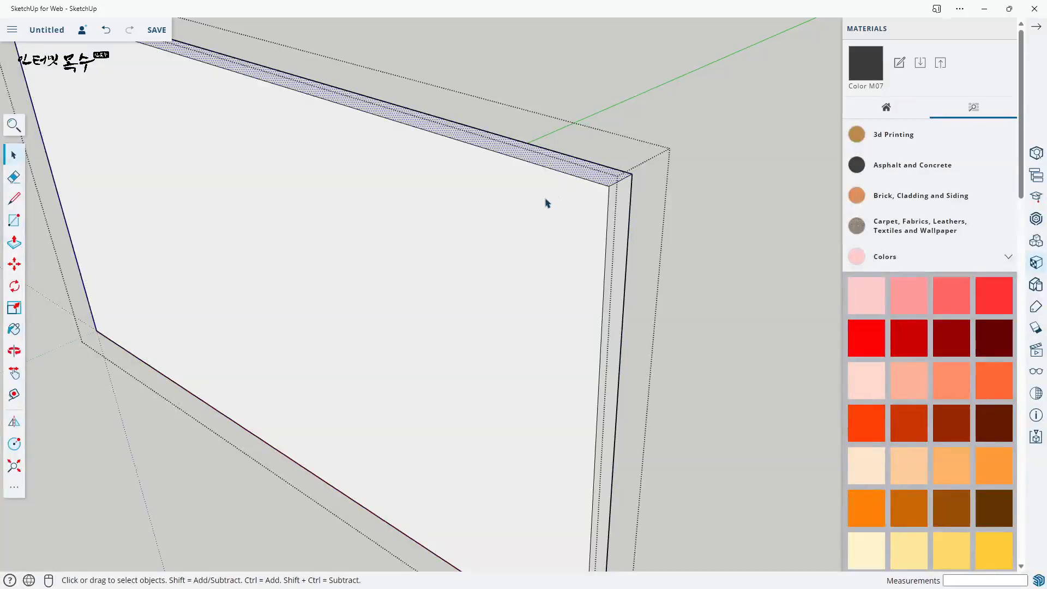
{"action": "key", "text": "p"}
{"action": "left_click", "coordinate": [582, 169]}
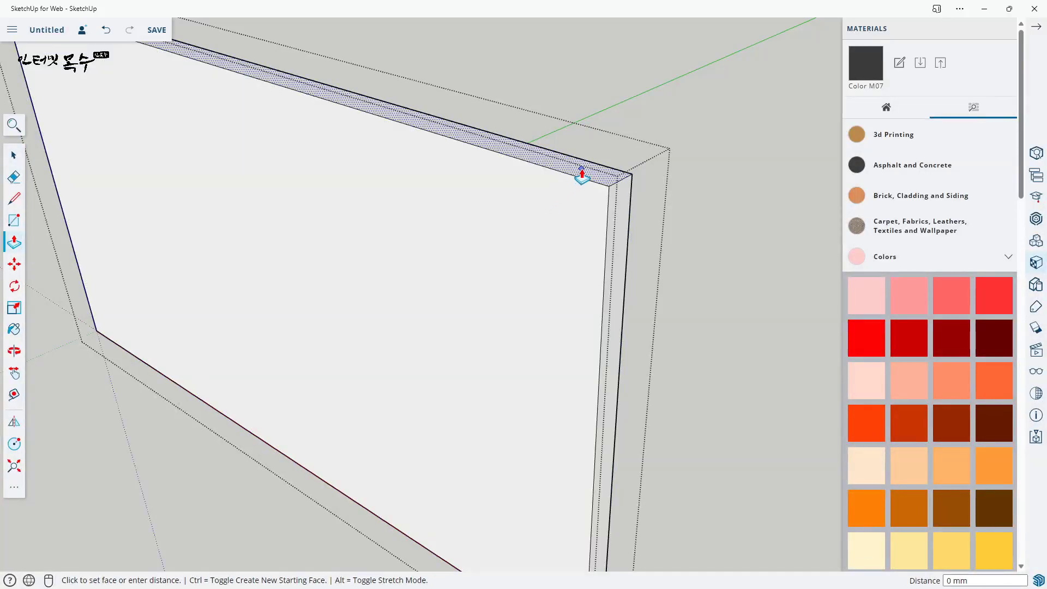
{"action": "left_click", "coordinate": [561, 258]}
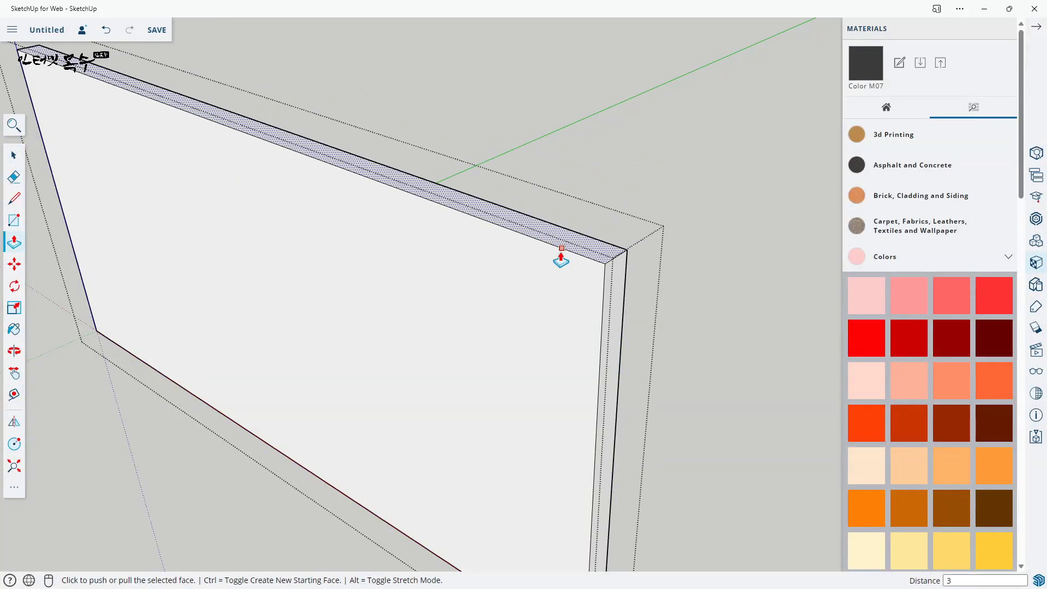
{"action": "left_click", "coordinate": [561, 256]}
{"action": "key", "text": "space"}
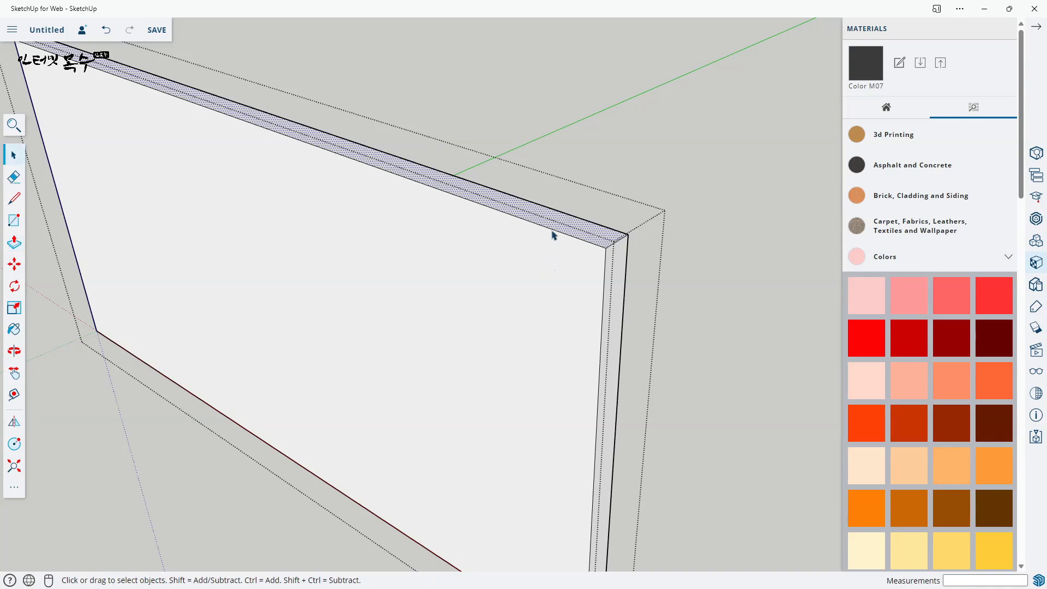
{"action": "left_click", "coordinate": [585, 172]}
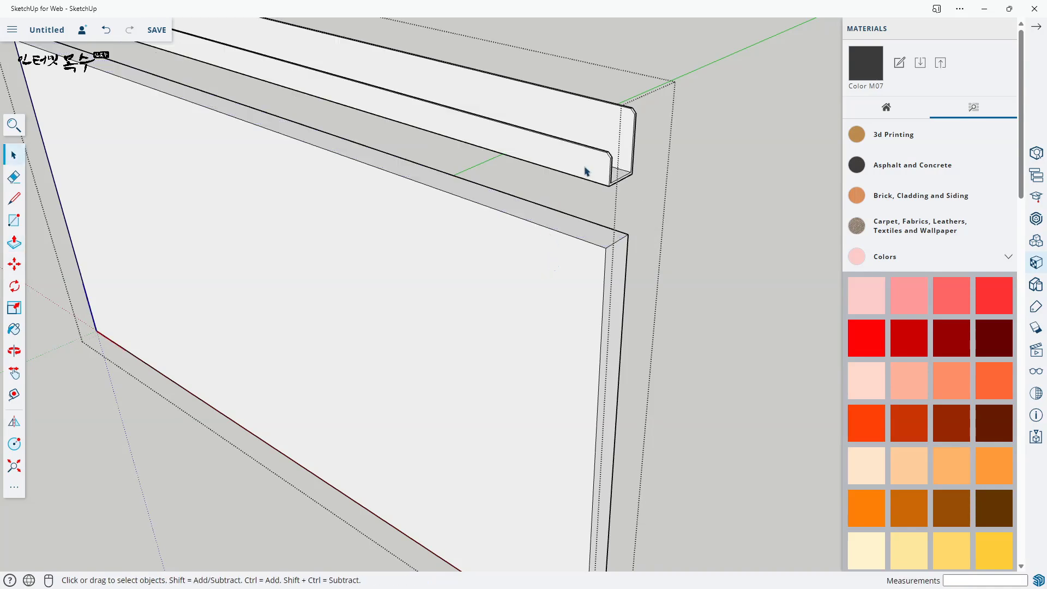
- Select all of the channel's connected geometry and make it a group
{"action": "left_click", "coordinate": [546, 162]}
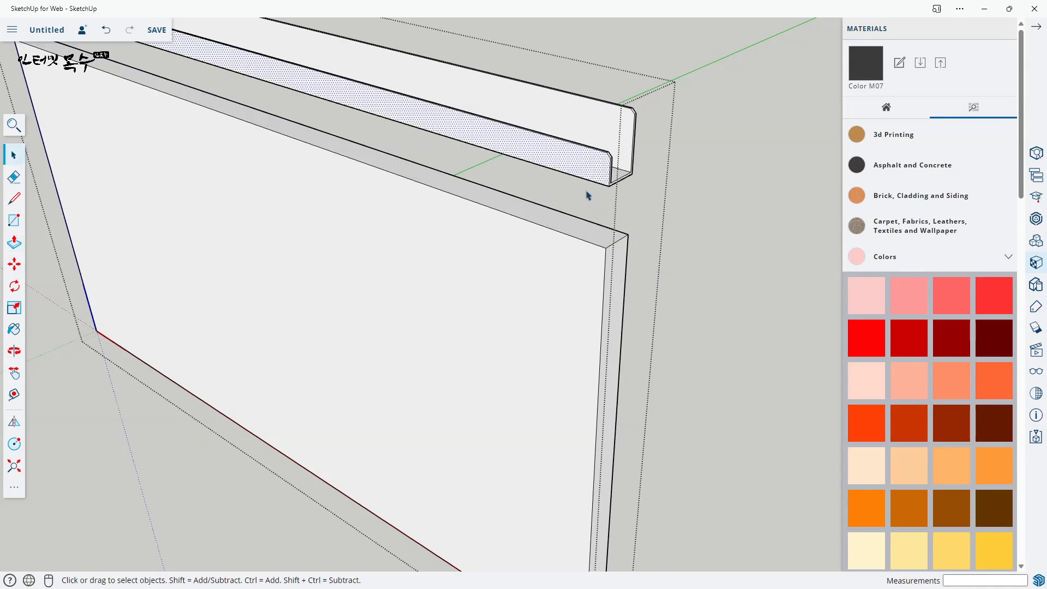
{"action": "triple_click", "coordinate": [587, 168]}
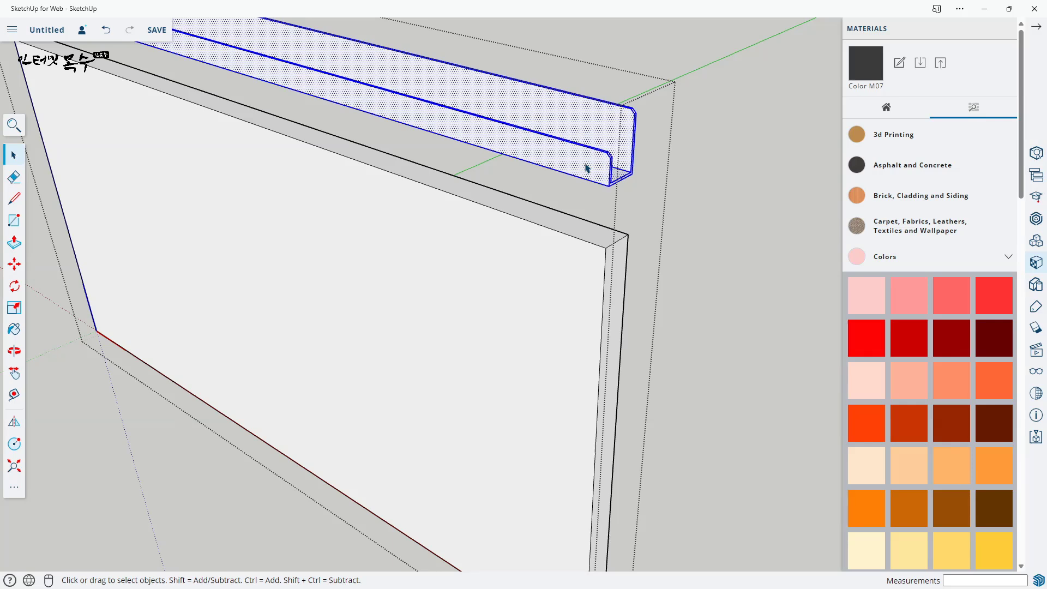
{"action": "key", "text": "g"}
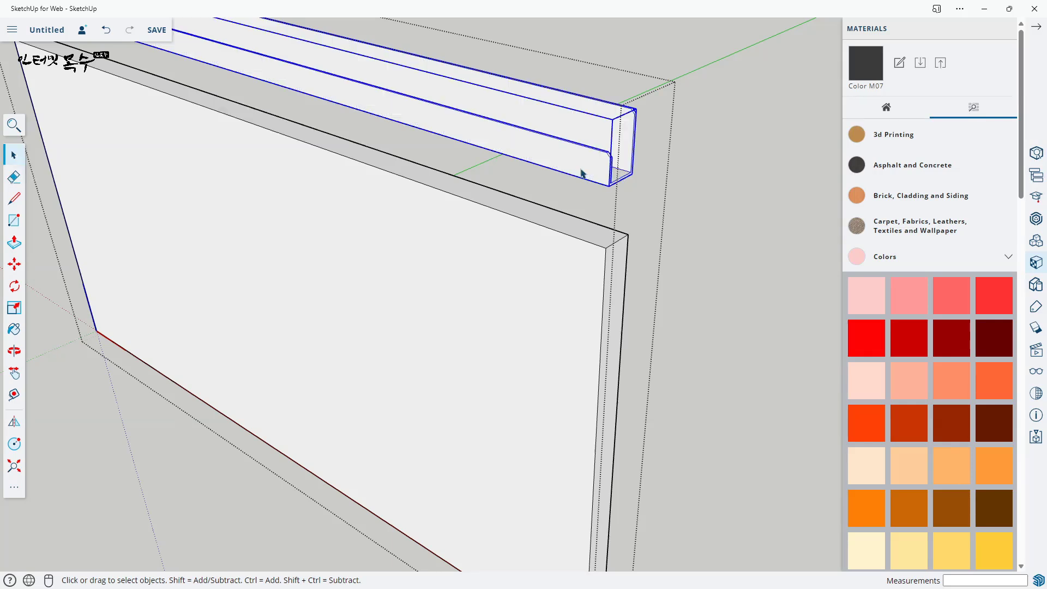
- Move the channel group down 30 mm onto the lowered door panel's front right top corner, and close the door group
{"action": "key", "text": "m"}
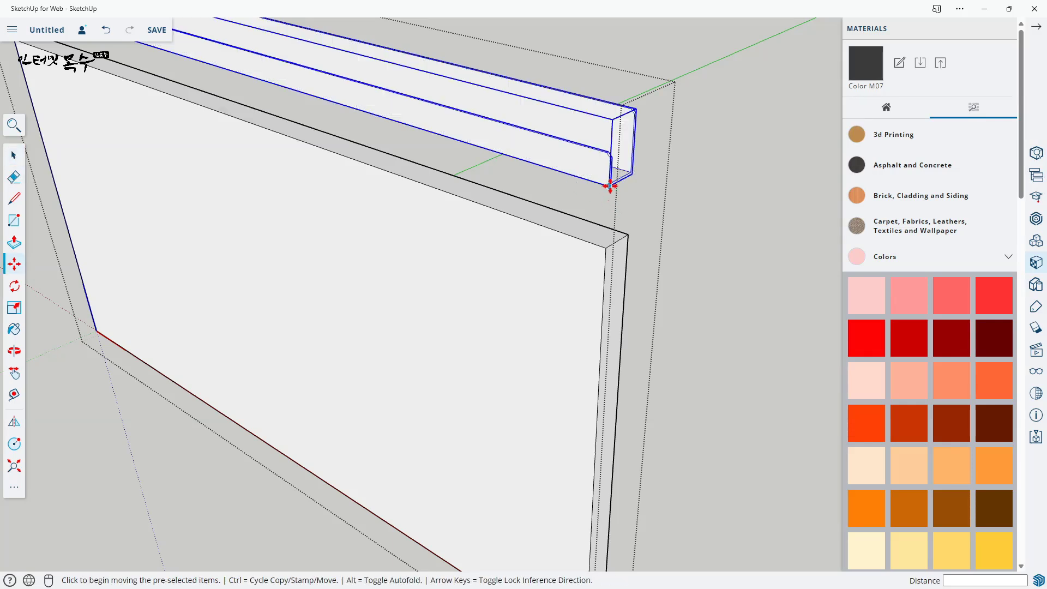
{"action": "left_click", "coordinate": [609, 185]}
{"action": "left_click", "coordinate": [604, 249]}
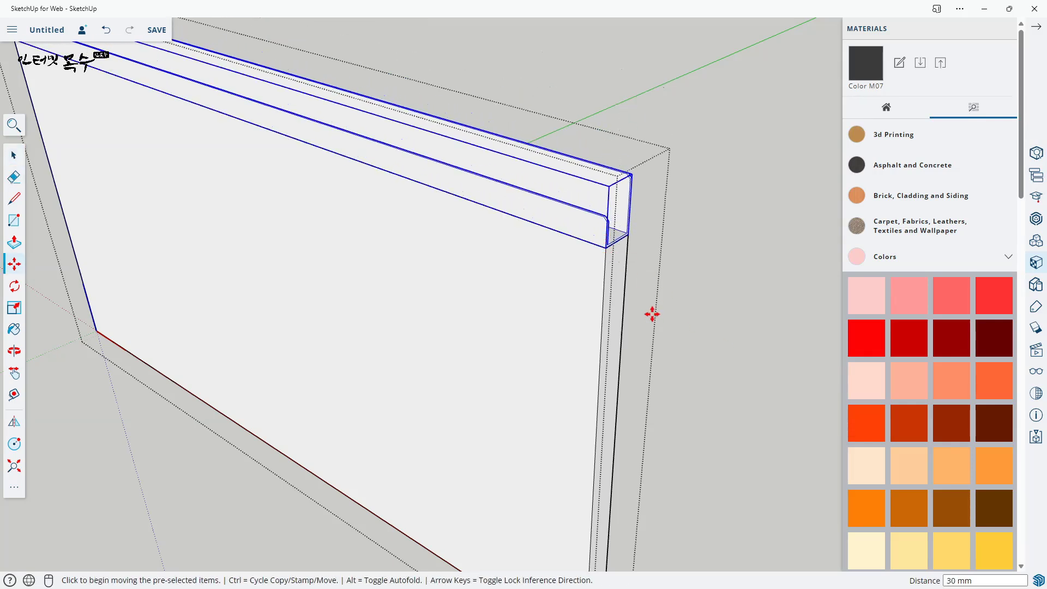
{"action": "key", "text": "space"}
{"action": "left_click", "coordinate": [719, 311]}
- Examine how the channel sits on the left door and on its mirrored copy at the cabinet's right side
{"action": "scroll", "coordinate": [707, 322], "scroll_direction": "down", "scroll_amount": 3}
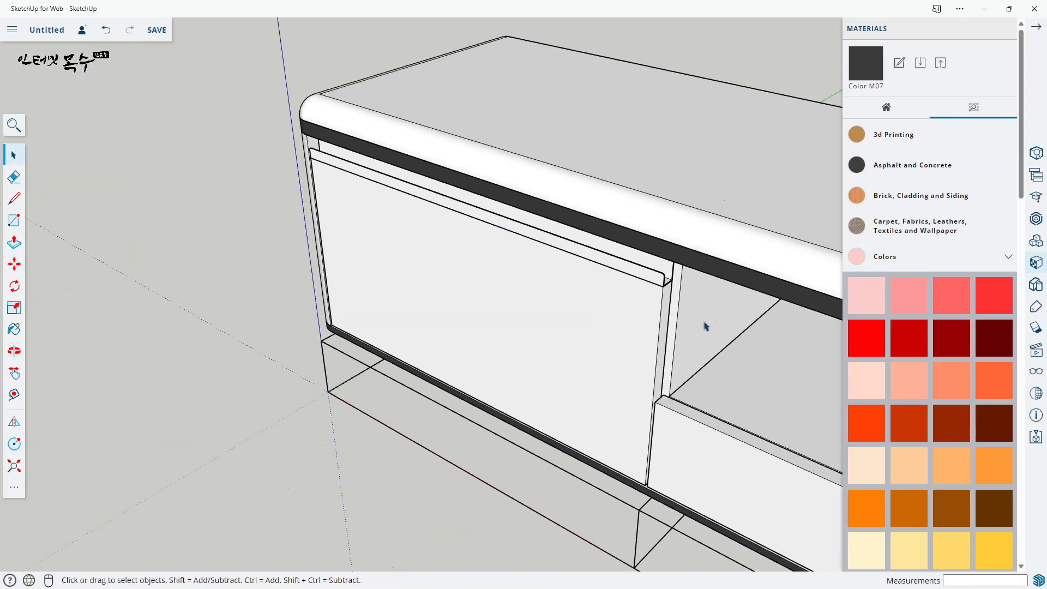
{"action": "middle_click_drag", "start_coordinate": [686, 341], "coordinate": [643, 194]}
{"action": "scroll", "coordinate": [633, 164], "scroll_direction": "up", "scroll_amount": 3}
{"action": "middle_click_drag", "start_coordinate": [524, 220], "coordinate": [584, 215]}
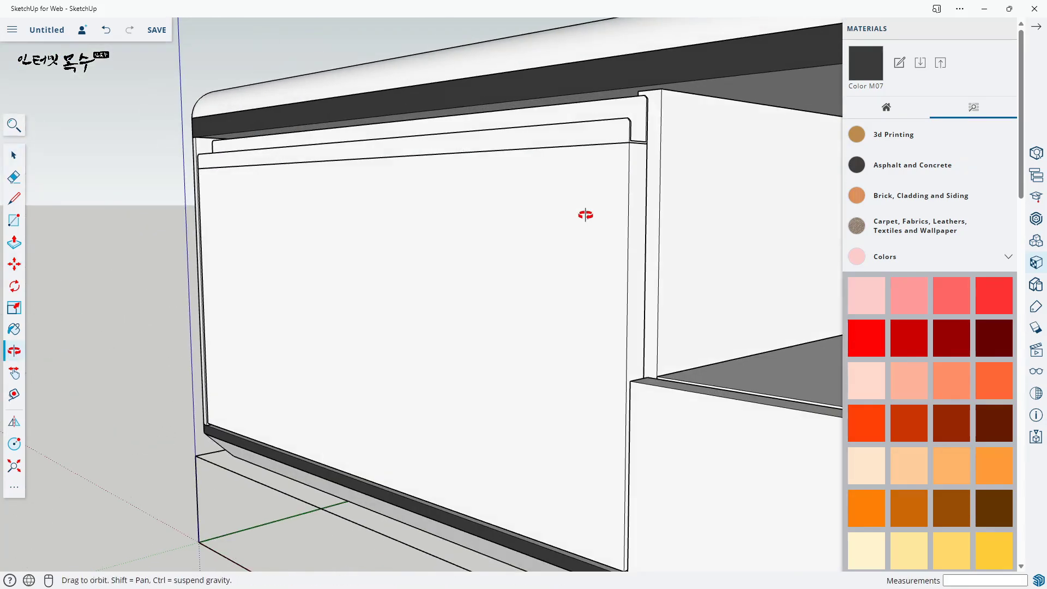
{"action": "scroll", "coordinate": [602, 150], "scroll_direction": "up", "scroll_amount": 5}
{"action": "scroll", "coordinate": [603, 151], "scroll_direction": "down", "scroll_amount": 3}
{"action": "middle_click_drag", "start_coordinate": [617, 175], "coordinate": [556, 188]}
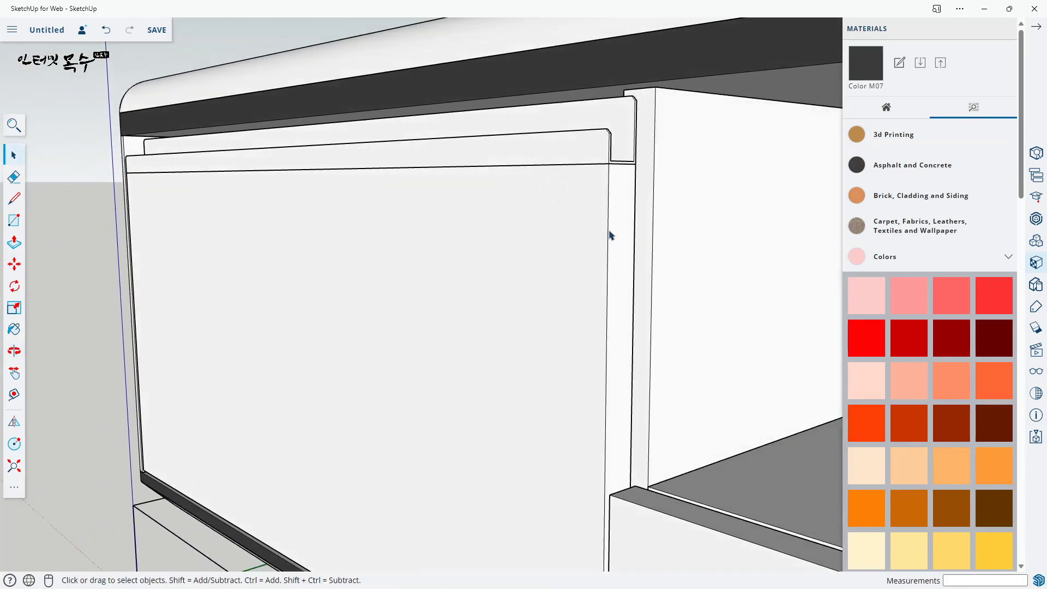
{"action": "left_click", "coordinate": [574, 247]}
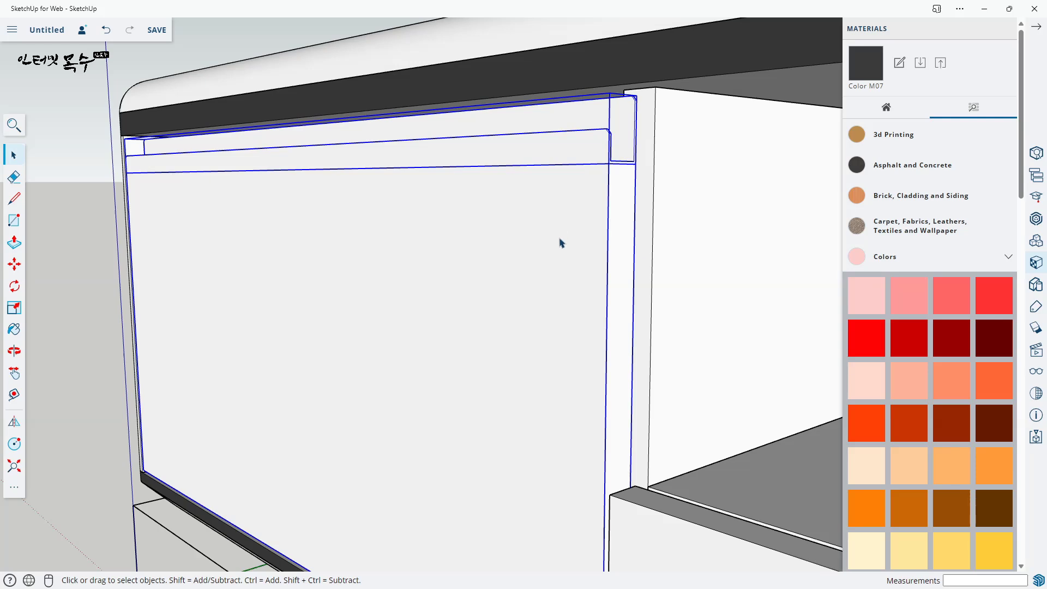
{"action": "scroll", "coordinate": [555, 241], "scroll_direction": "down", "scroll_amount": 3}
{"action": "scroll", "coordinate": [608, 285], "scroll_direction": "down", "scroll_amount": 3}
{"action": "middle_click_drag", "start_coordinate": [608, 285], "coordinate": [594, 303], "text": "shift"}
{"action": "scroll", "coordinate": [457, 241], "scroll_direction": "down", "scroll_amount": 4}
{"action": "middle_click_drag", "start_coordinate": [481, 252], "coordinate": [587, 231]}
{"action": "scroll", "coordinate": [627, 209], "scroll_direction": "down", "scroll_amount": 3}
{"action": "scroll", "coordinate": [625, 202], "scroll_direction": "up", "scroll_amount": 2}
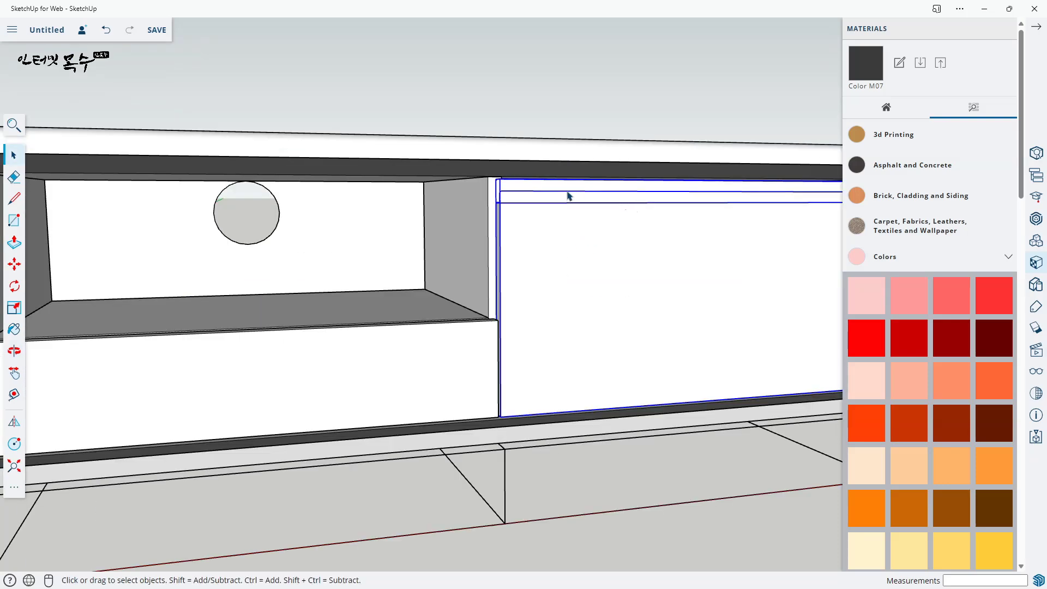
{"action": "scroll", "coordinate": [567, 194], "scroll_direction": "up", "scroll_amount": 2}
{"action": "scroll", "coordinate": [486, 202], "scroll_direction": "up", "scroll_amount": 2}
{"action": "scroll", "coordinate": [509, 208], "scroll_direction": "up", "scroll_amount": 1}
{"action": "scroll", "coordinate": [586, 261], "scroll_direction": "down", "scroll_amount": 6}
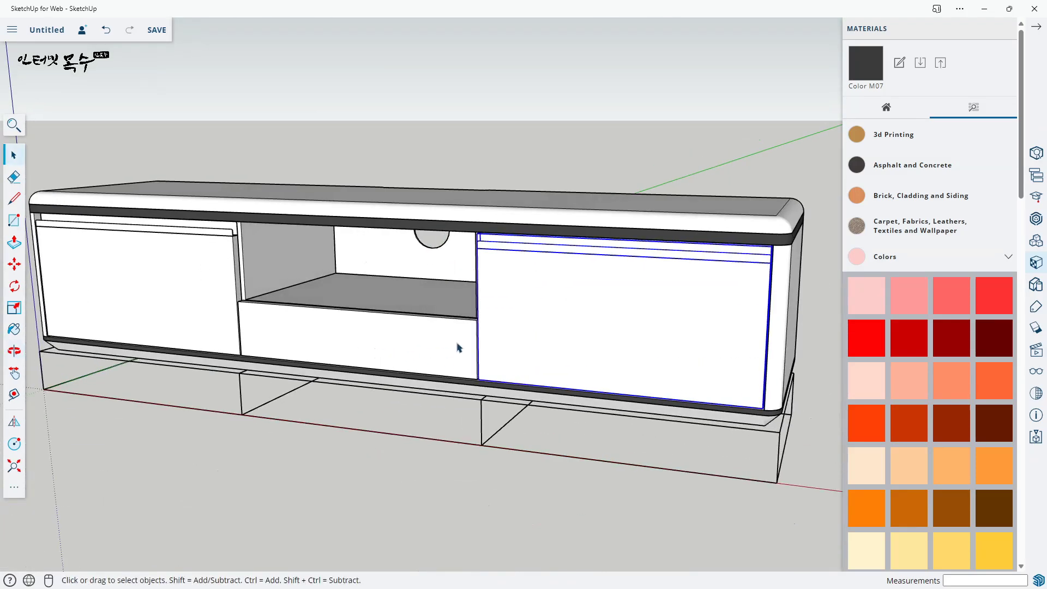
- Open the central drawer and its front panel for editing
{"action": "middle_click_drag", "start_coordinate": [457, 347], "coordinate": [378, 312]}
{"action": "left_click", "coordinate": [360, 307]}
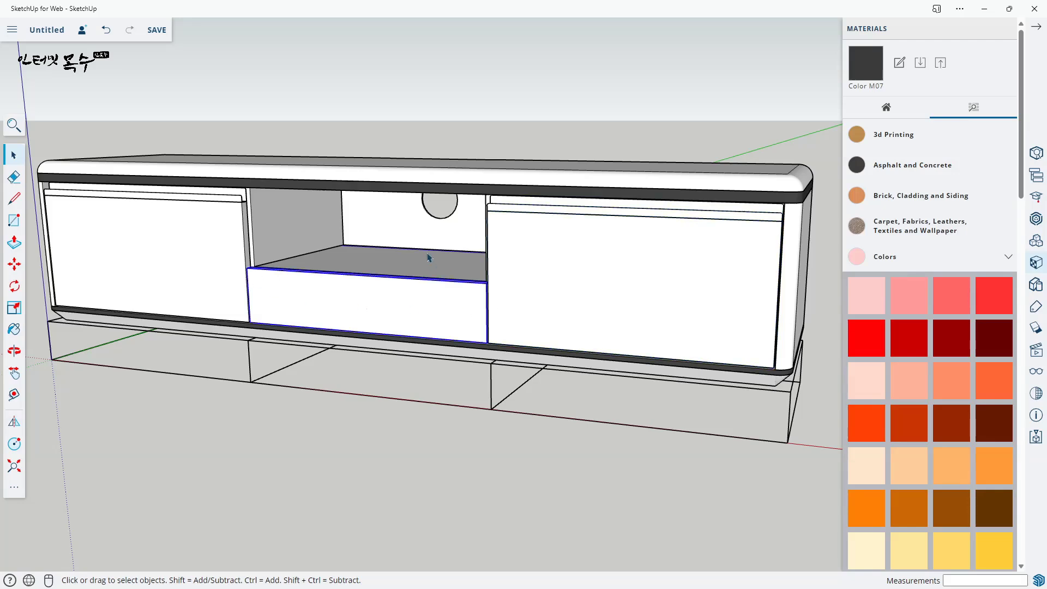
{"action": "scroll", "coordinate": [378, 311], "scroll_direction": "up", "scroll_amount": 2}
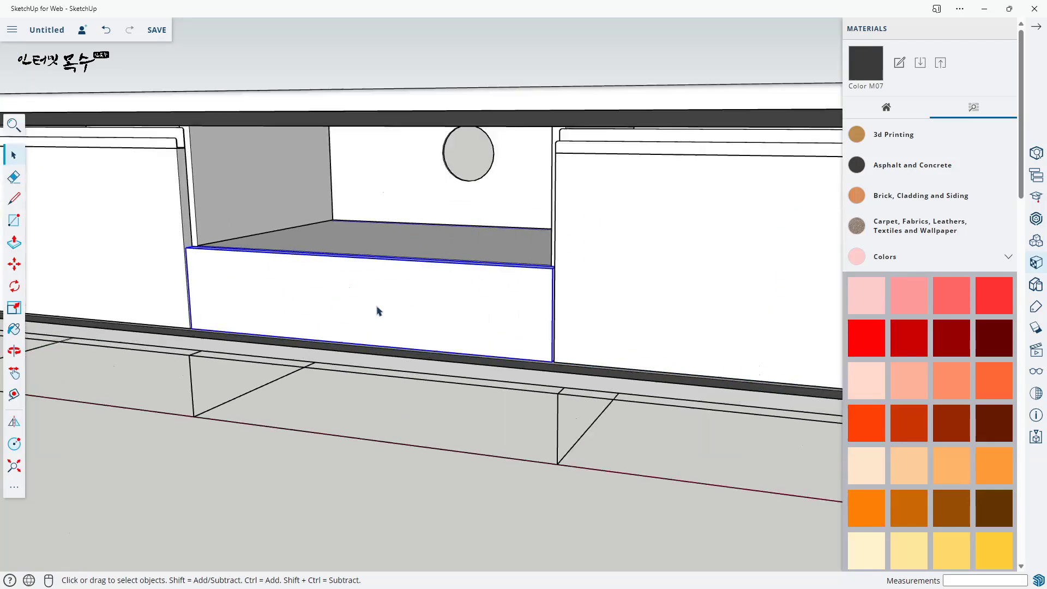
{"action": "scroll", "coordinate": [355, 319], "scroll_direction": "down", "scroll_amount": 1}
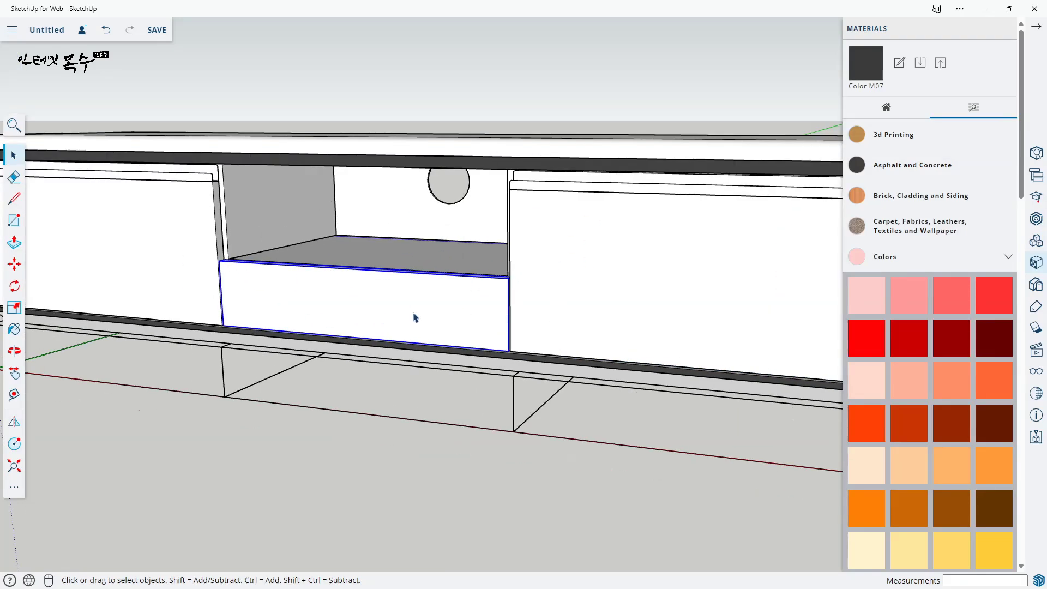
{"action": "double_click", "coordinate": [437, 300]}
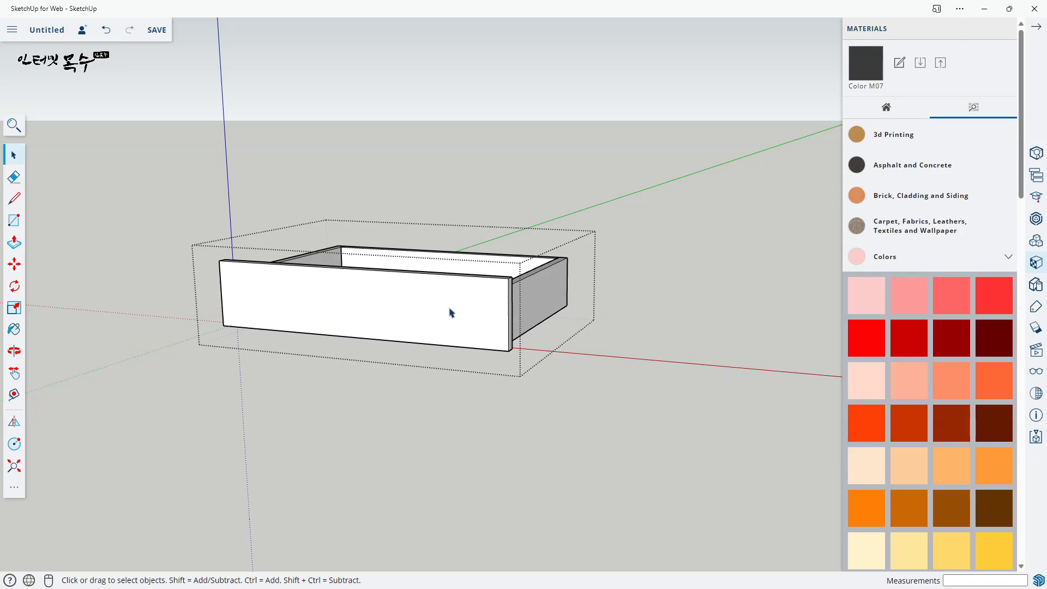
{"action": "left_click", "coordinate": [450, 312]}
{"action": "double_click", "coordinate": [451, 312]}
- Push the drawer front panel's top face down 30 mm
{"action": "middle_click_drag", "start_coordinate": [507, 304], "coordinate": [397, 285]}
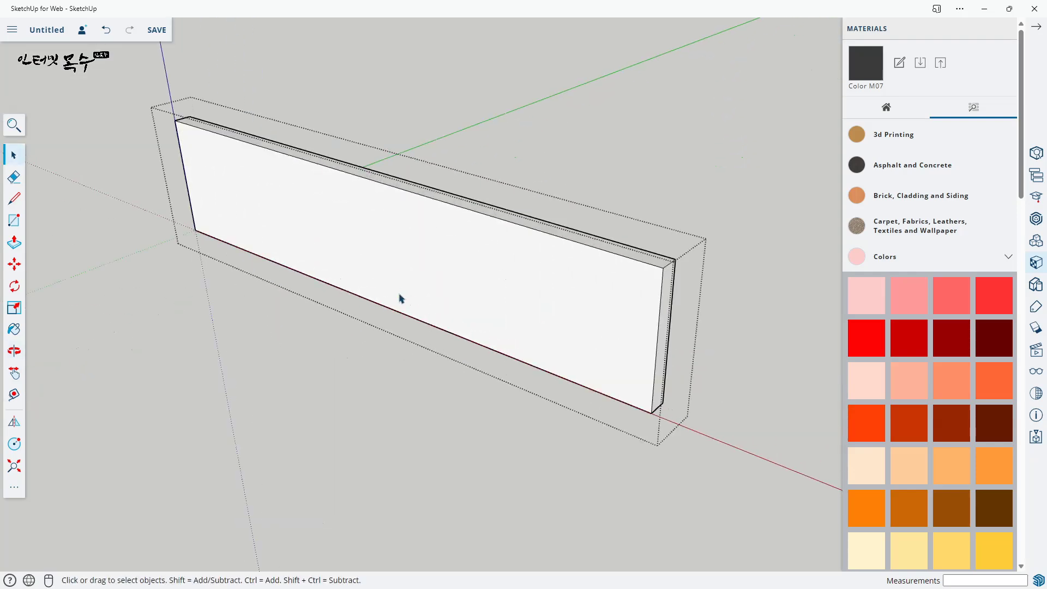
{"action": "middle_click_drag", "start_coordinate": [513, 281], "coordinate": [399, 300], "text": "shift"}
{"action": "scroll", "coordinate": [528, 303], "scroll_direction": "up", "scroll_amount": 3}
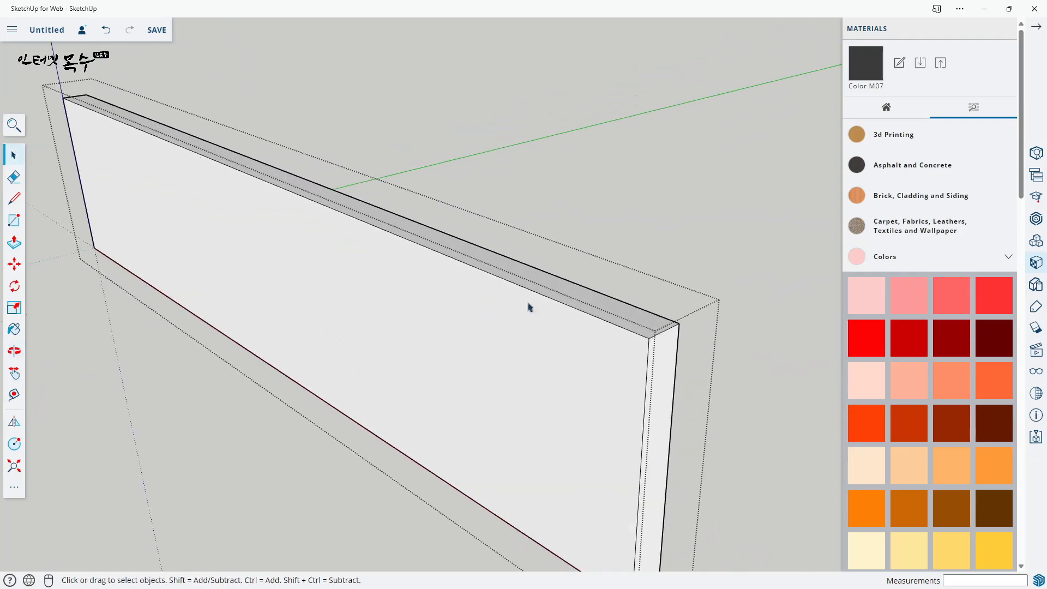
{"action": "left_click", "coordinate": [564, 293]}
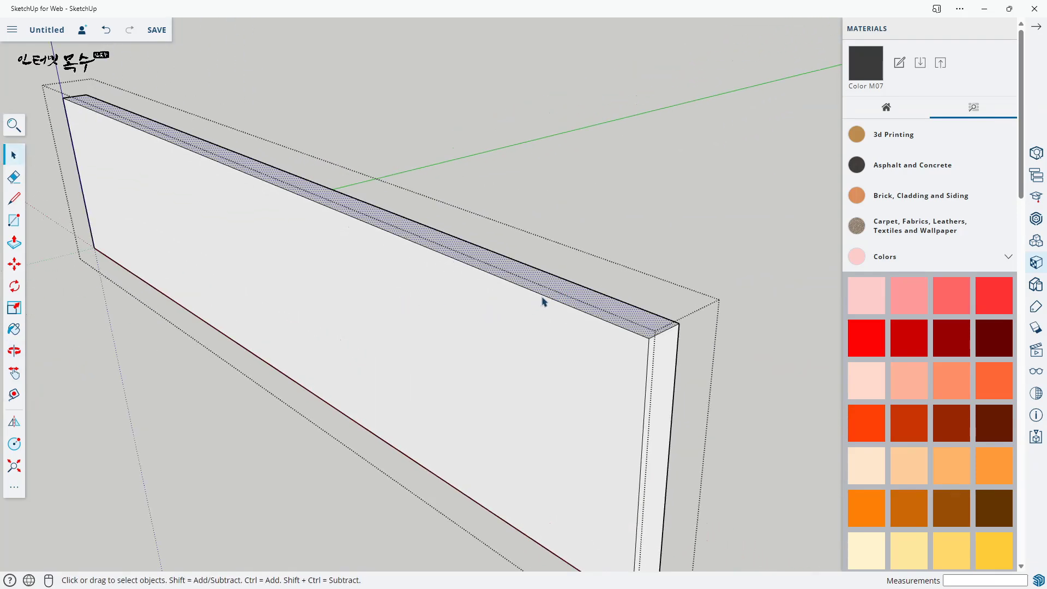
{"action": "key", "text": "p"}
{"action": "left_click", "coordinate": [551, 294]}
{"action": "left_click", "coordinate": [535, 354]}
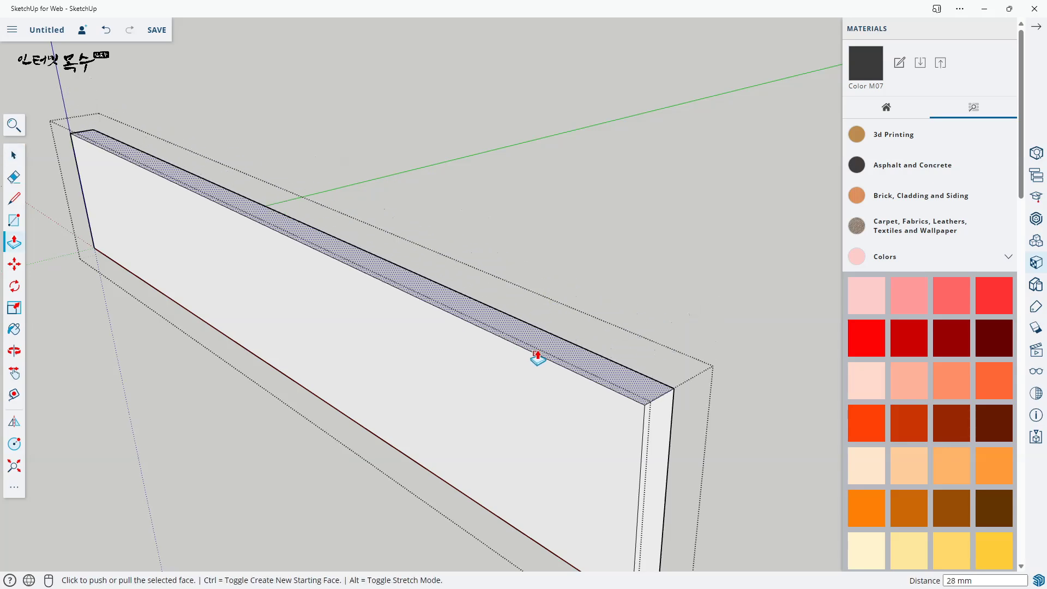
{"action": "type", "text": "30"}
{"action": "key", "text": "Return"}
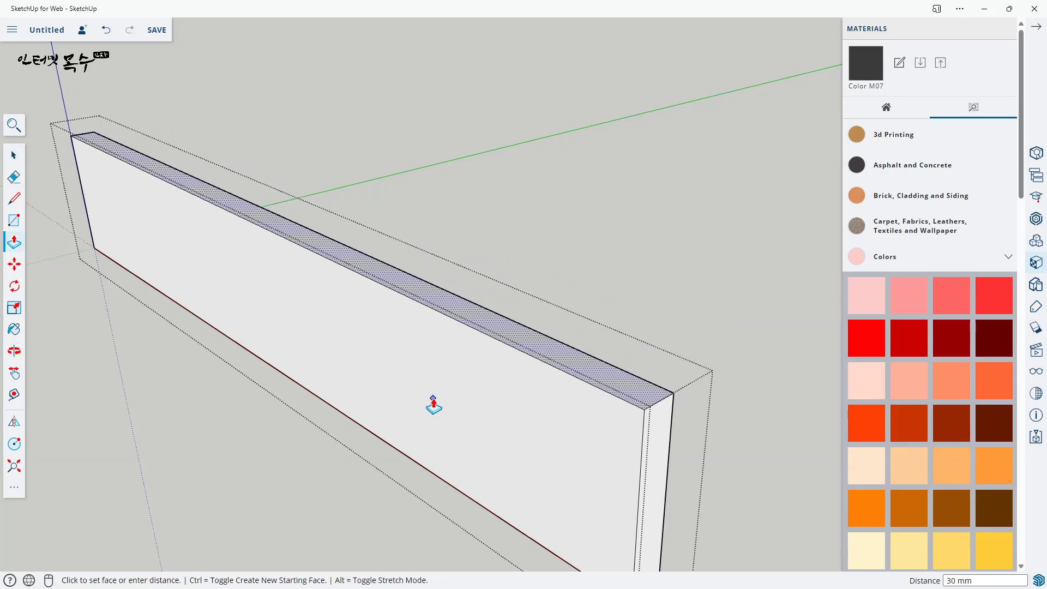
- Select all of the shortened drawer front's connected geometry and make it a group
{"action": "key", "text": "space"}
{"action": "left_click", "coordinate": [502, 393]}
{"action": "double_click", "coordinate": [502, 394]}
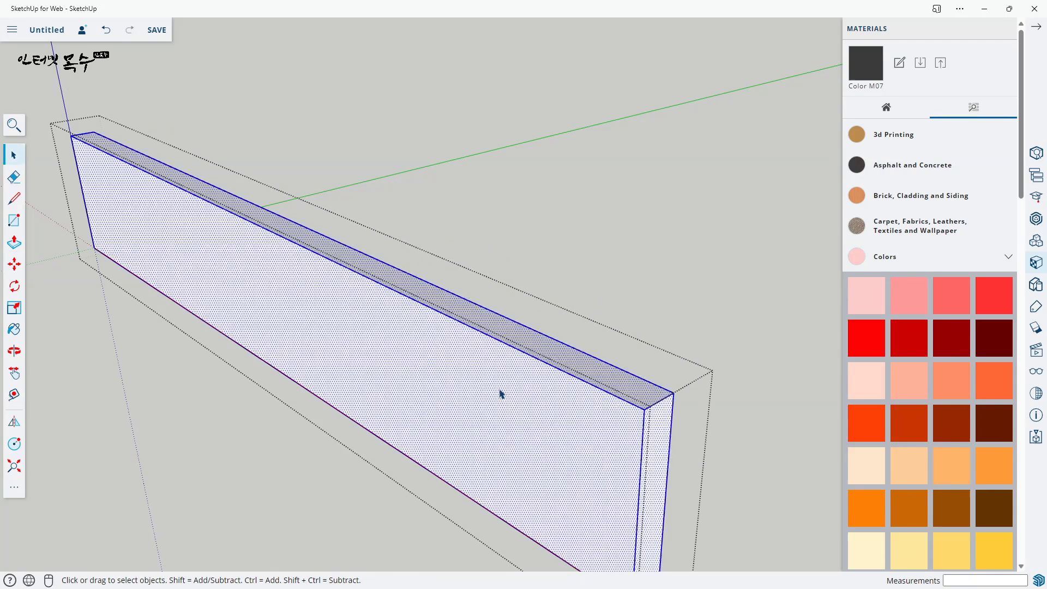
{"action": "right_click", "coordinate": [493, 361]}
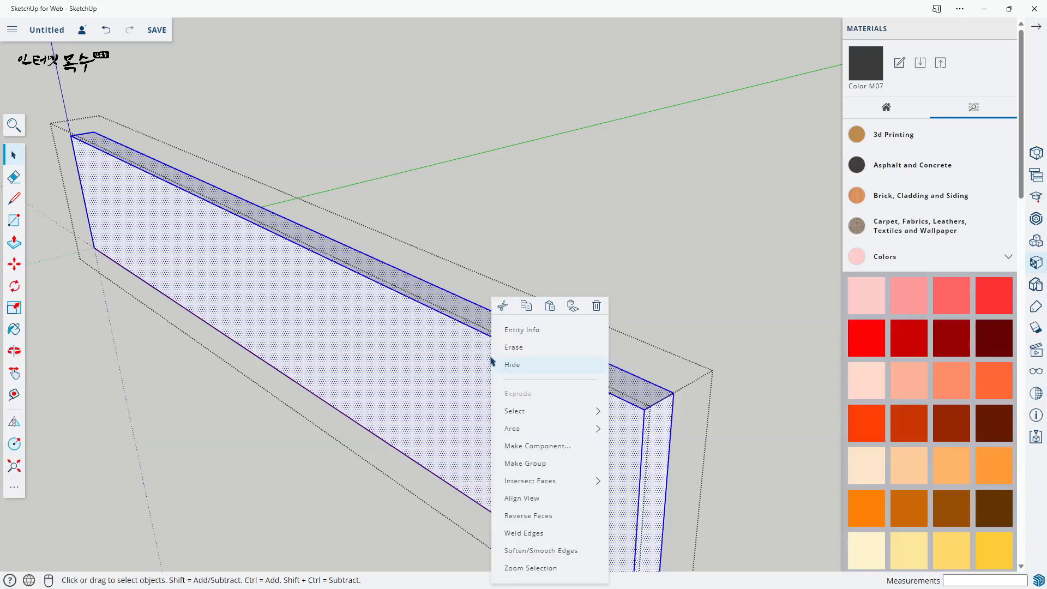
{"action": "left_click", "coordinate": [534, 463]}
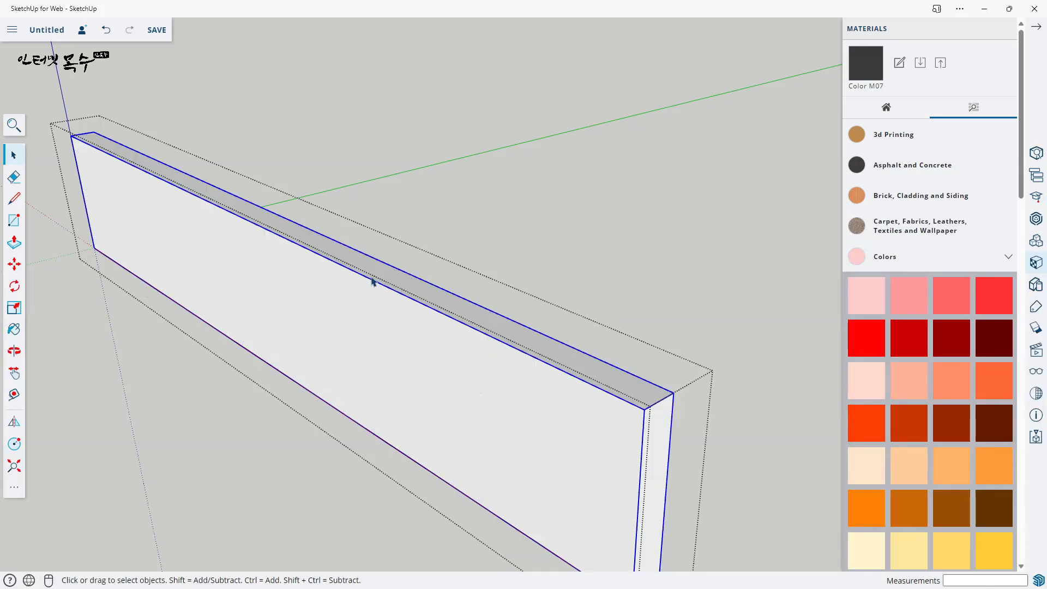
- Draw a 583 by 18 mm rectangle over the grouped panel's top face and pull it up 30 mm
{"action": "key", "text": "r"}
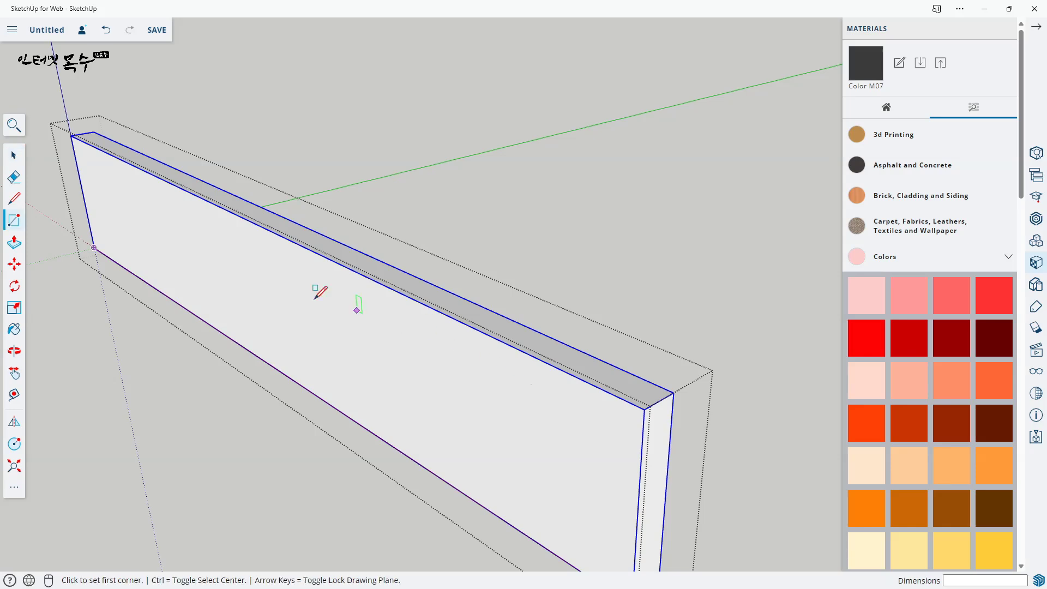
{"action": "left_click", "coordinate": [94, 132]}
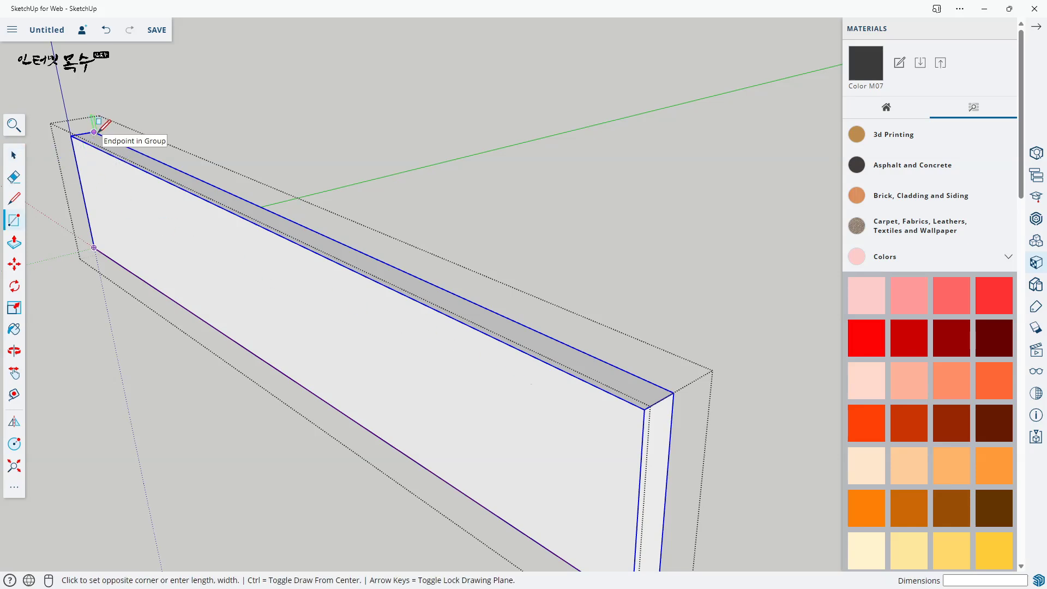
{"action": "left_click", "coordinate": [644, 407]}
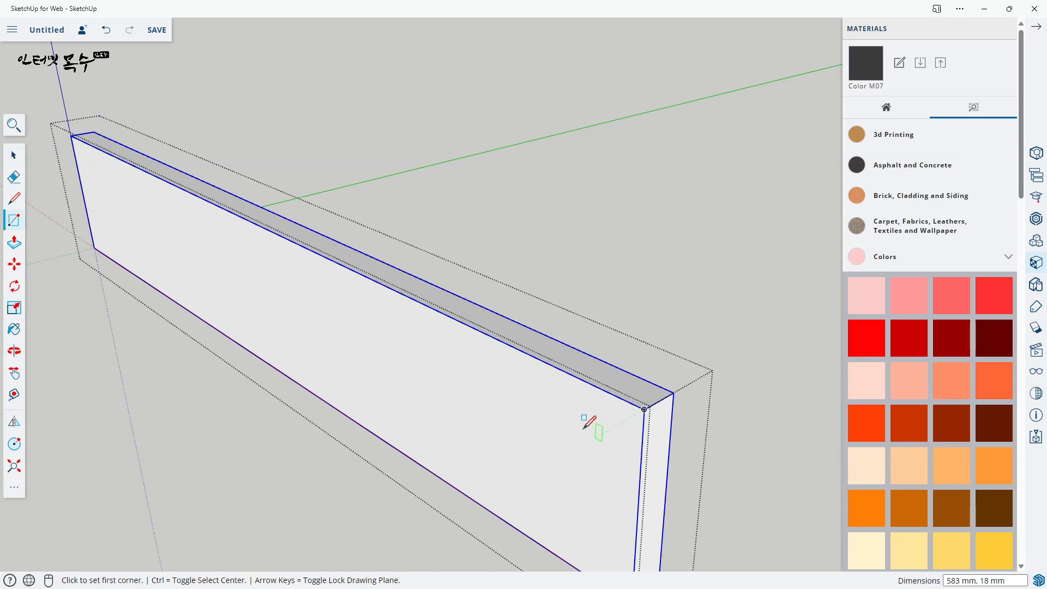
{"action": "key", "text": "p"}
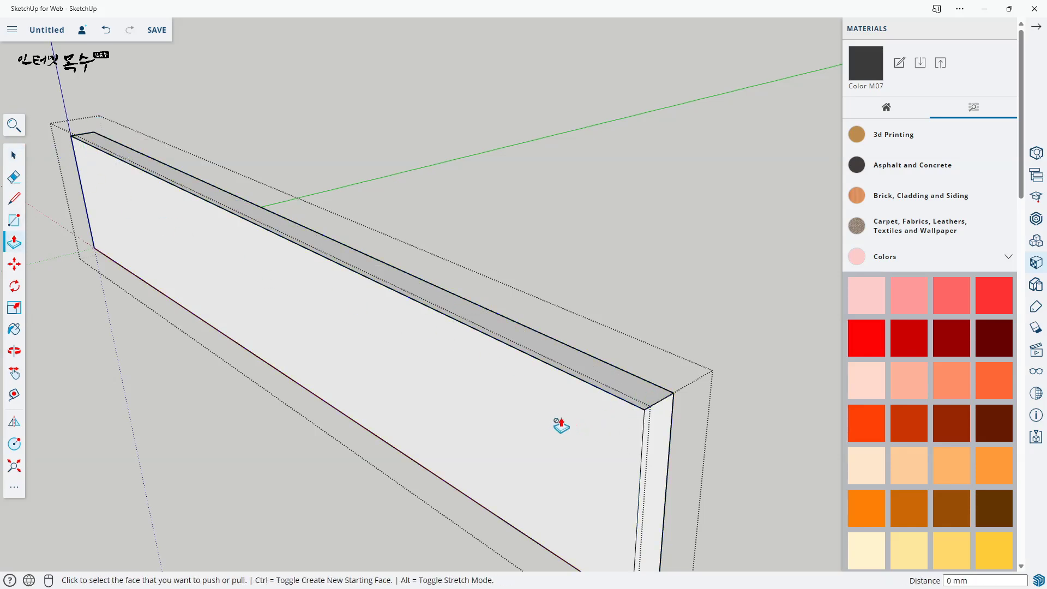
{"action": "left_click", "coordinate": [616, 386]}
{"action": "left_click", "coordinate": [630, 307]}
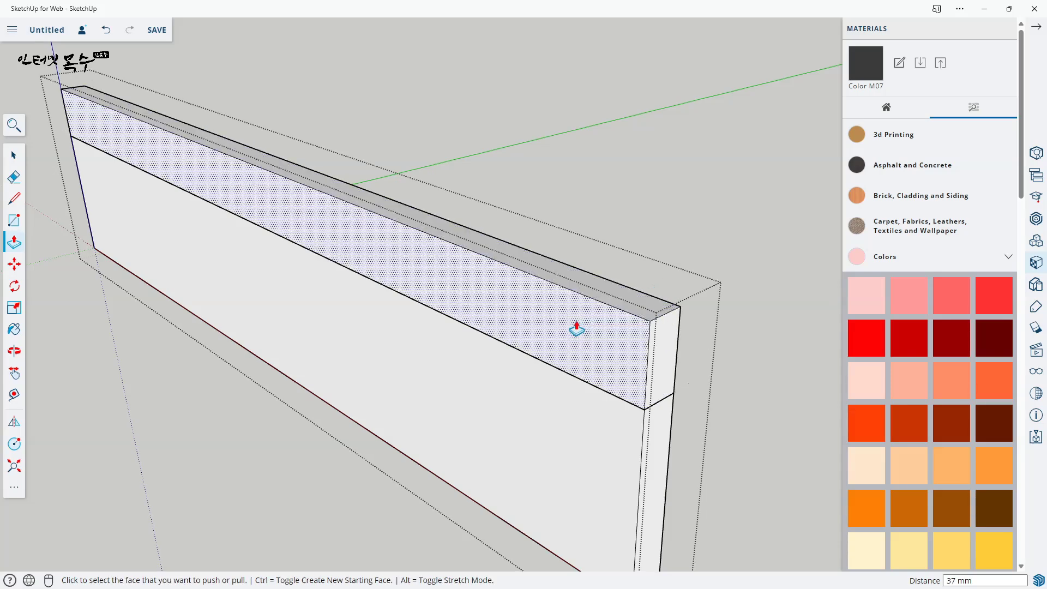
{"action": "key", "text": "Return"}
- Copy the new block's rear top edge 1.2 mm inward across its top face
{"action": "middle_click_drag", "start_coordinate": [663, 405], "coordinate": [533, 424]}
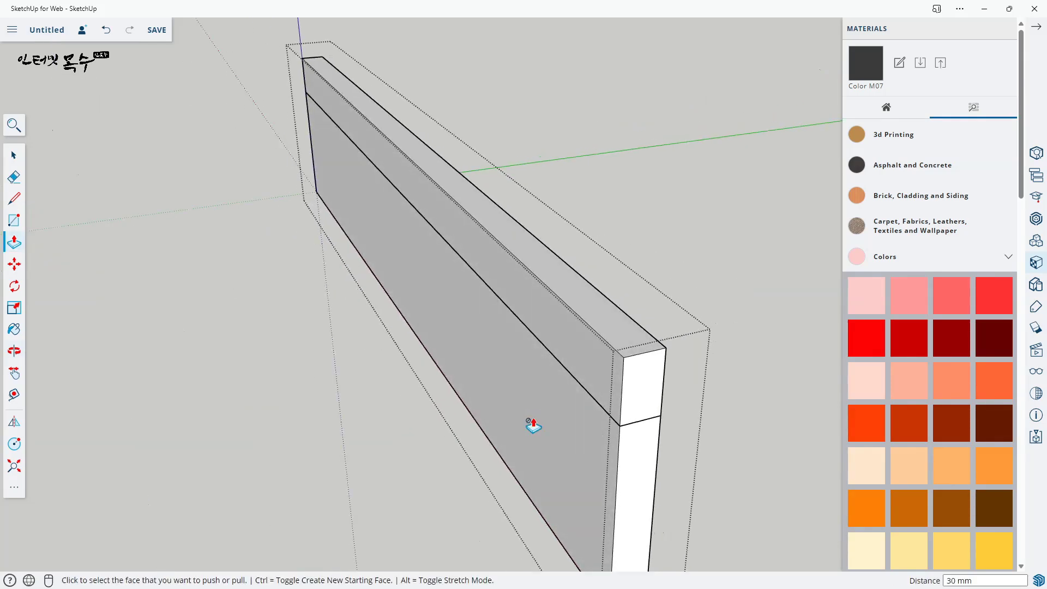
{"action": "scroll", "coordinate": [635, 384], "scroll_direction": "up", "scroll_amount": 3}
{"action": "key", "text": "space"}
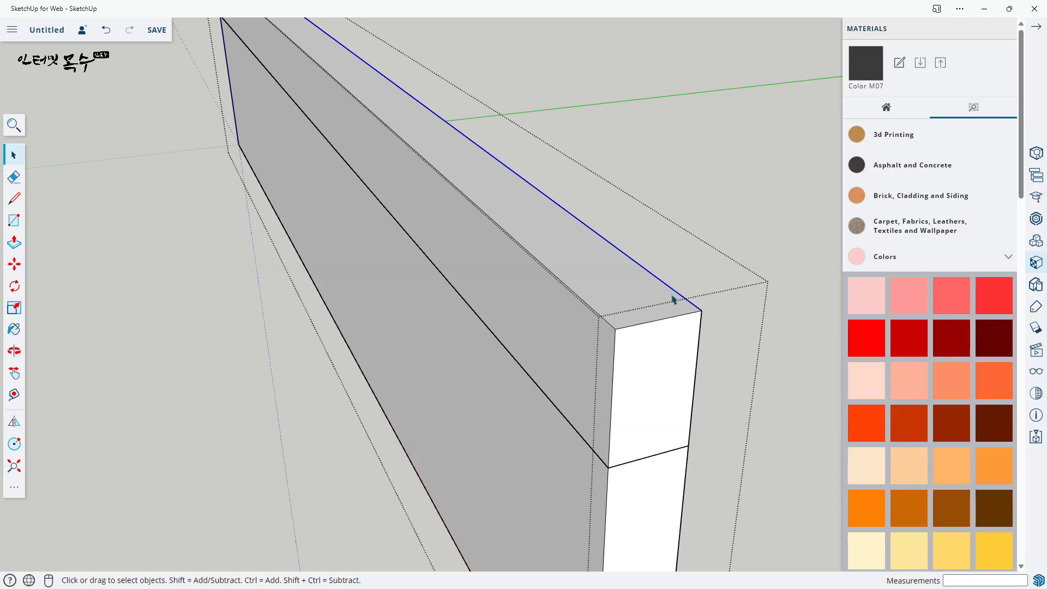
{"action": "key", "text": "m"}
{"action": "key", "text": "ctrl"}
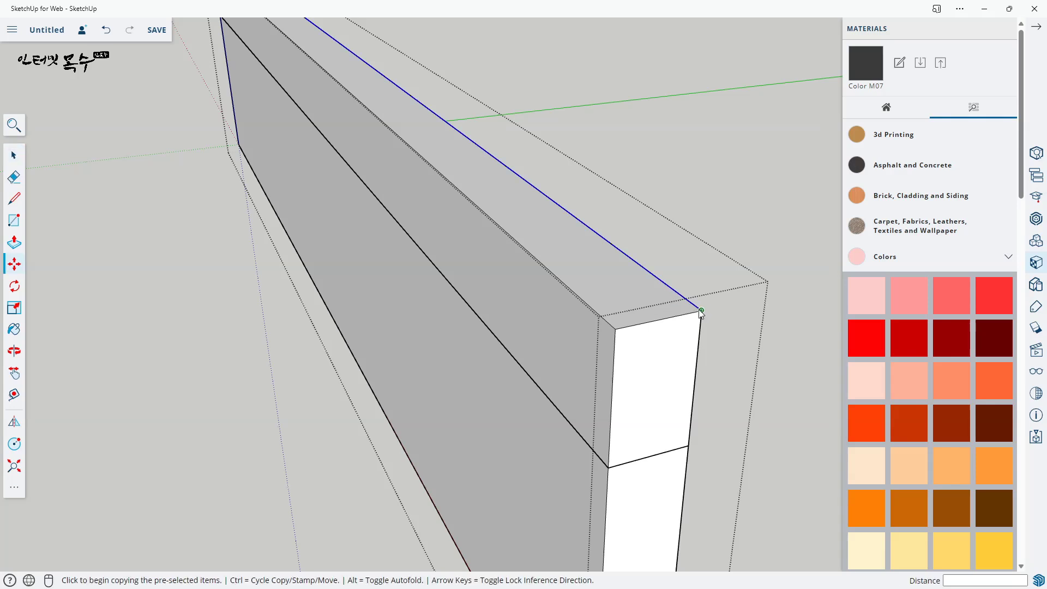
{"action": "left_click", "coordinate": [699, 310]}
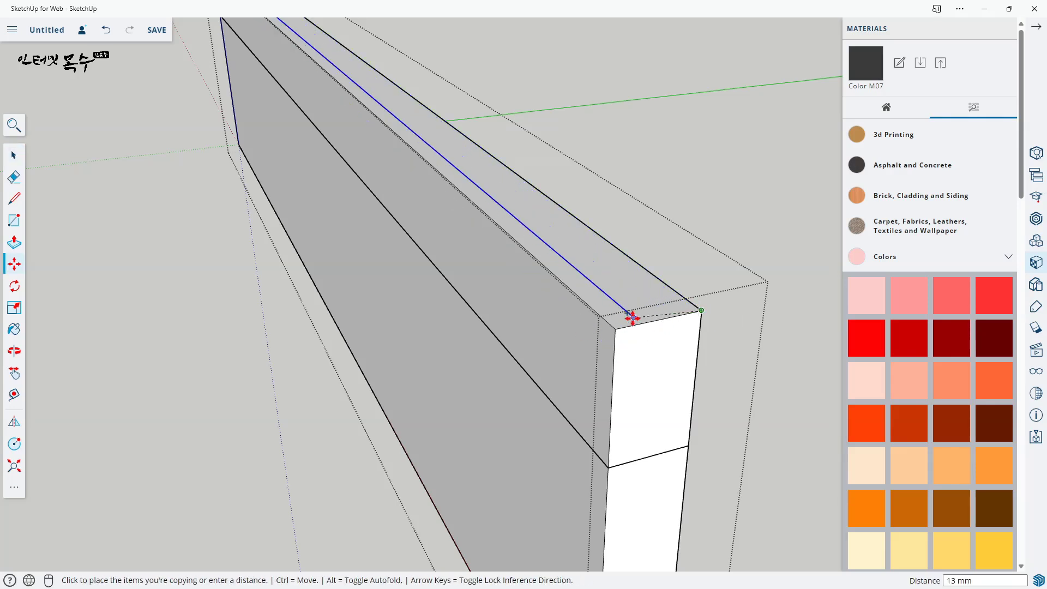
{"action": "type", "text": "1.2"}
{"action": "key", "text": "Return"}
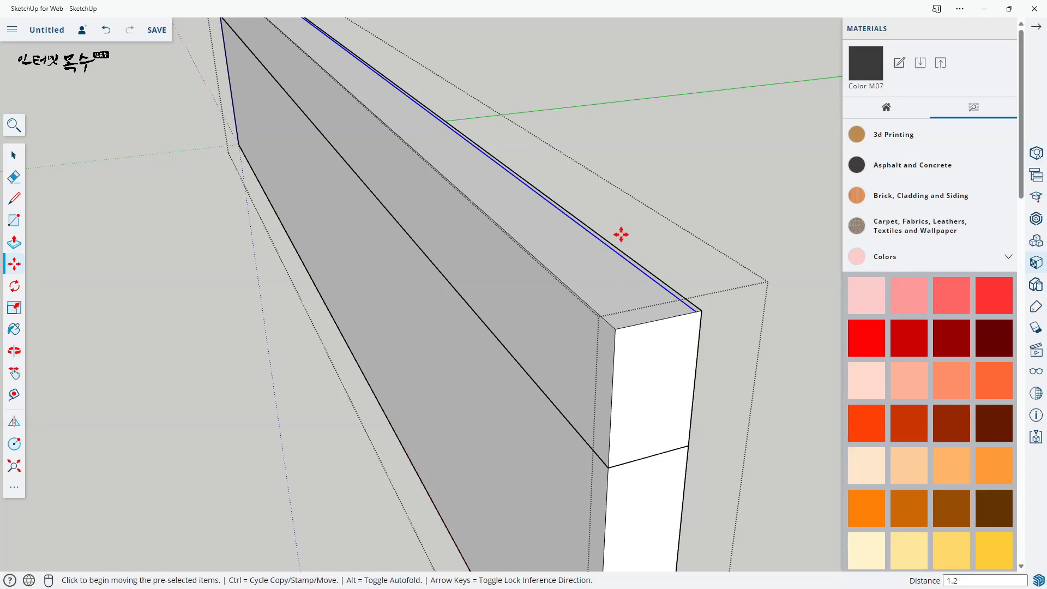
- Copy the block's front top edge 1.2 mm inward across its top face
{"action": "key", "text": "space"}
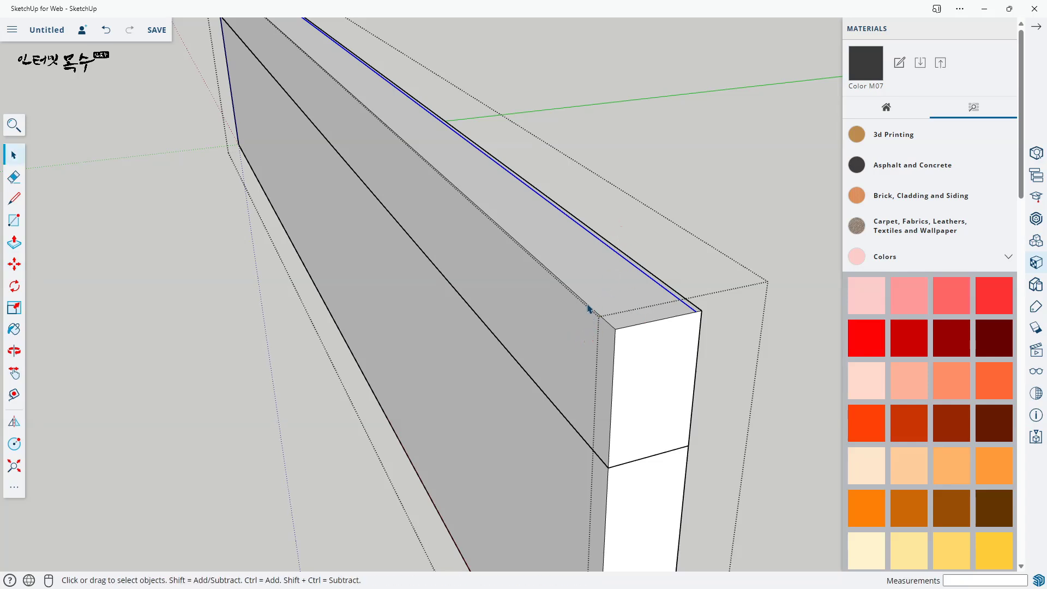
{"action": "left_click", "coordinate": [590, 309]}
{"action": "key", "text": "m"}
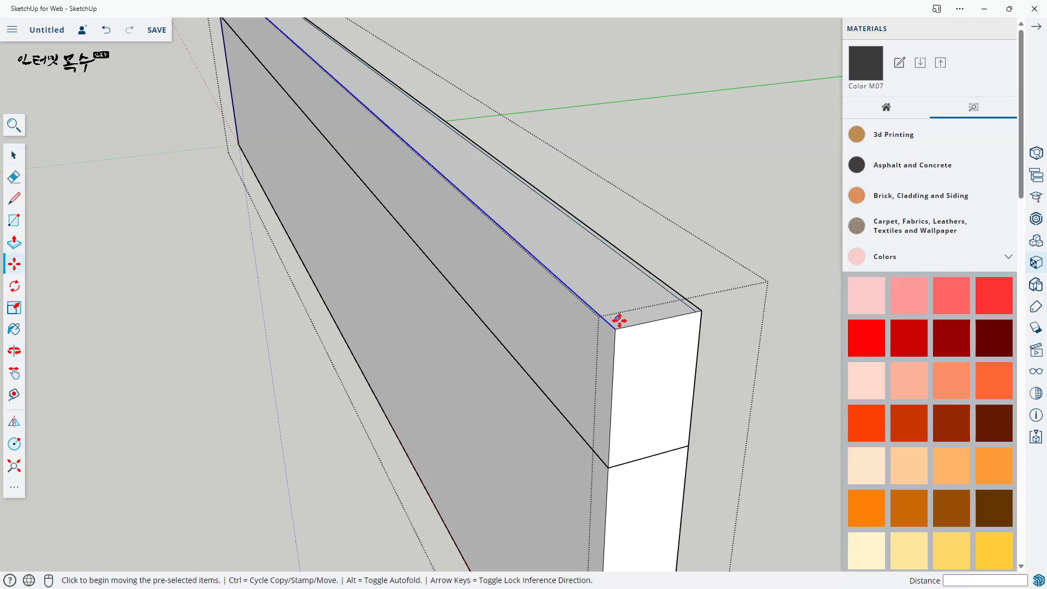
{"action": "key", "text": "ctrl"}
{"action": "left_click", "coordinate": [616, 330]}
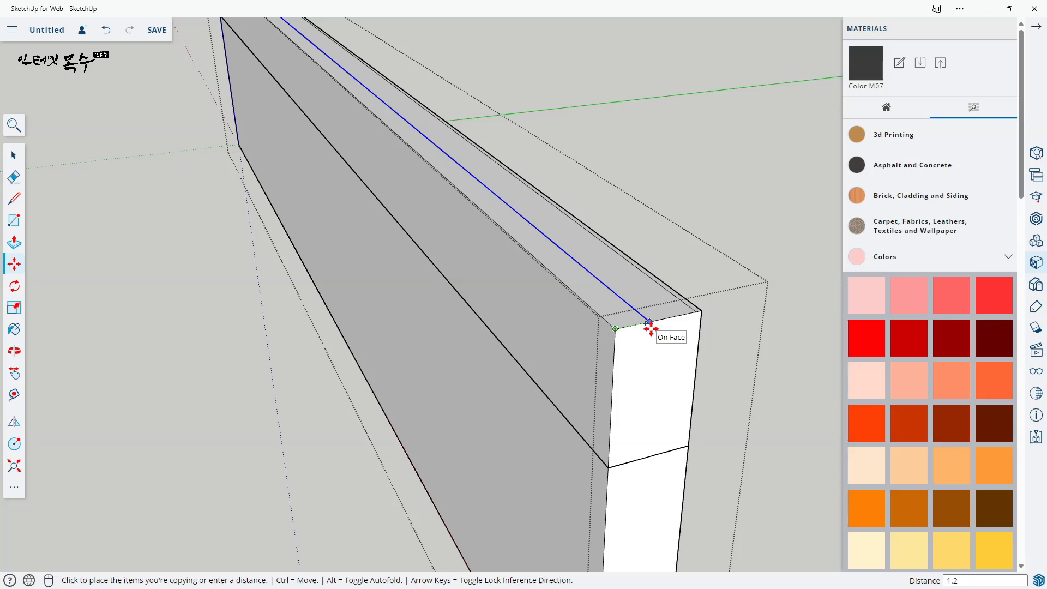
{"action": "key", "text": "Return"}
- Place a guide 1.2 mm above the block's bottom edge and push the middle top strip down to it
{"action": "key", "text": "t"}
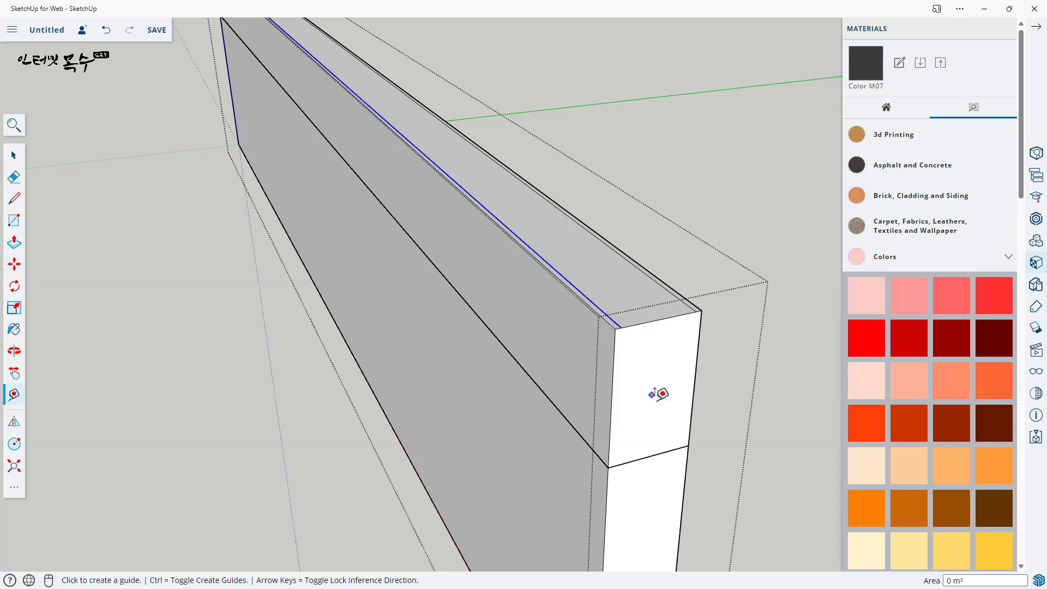
{"action": "left_click", "coordinate": [659, 452]}
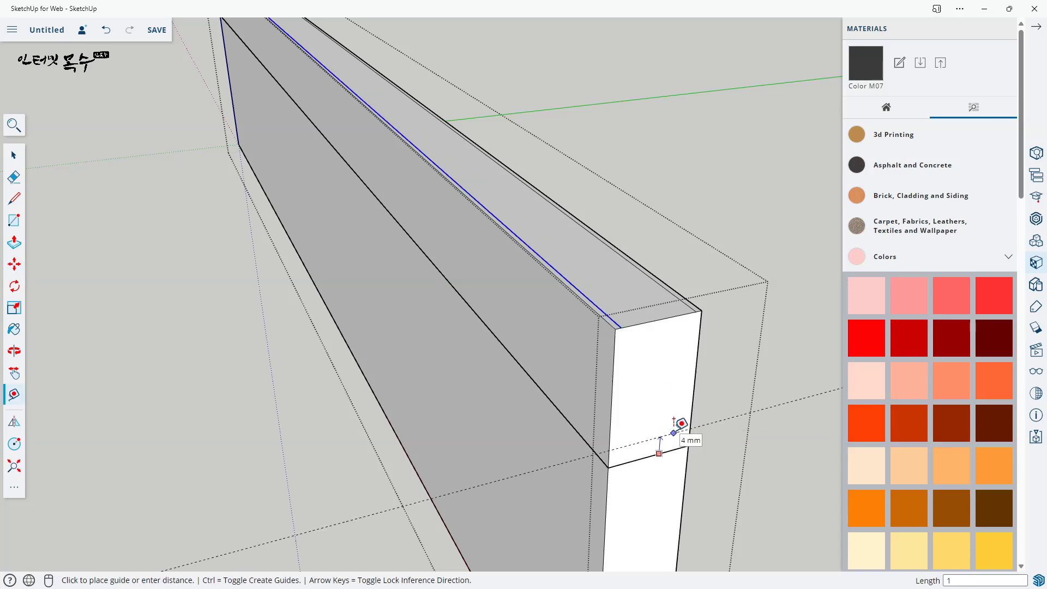
{"action": "type", "text": "1.2"}
{"action": "key", "text": "Return"}
{"action": "key", "text": "p"}
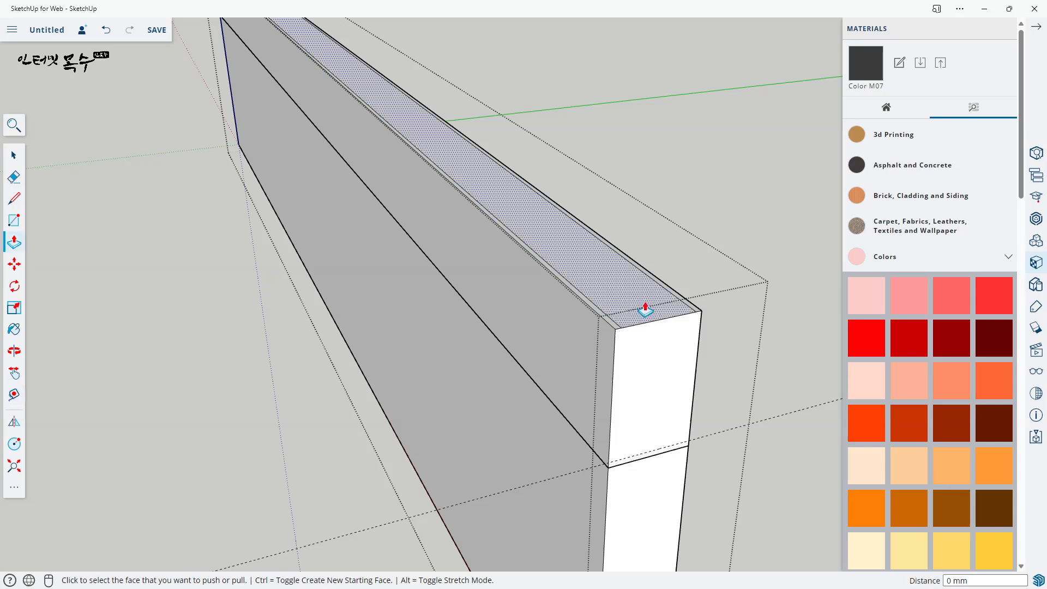
{"action": "left_click", "coordinate": [648, 318]}
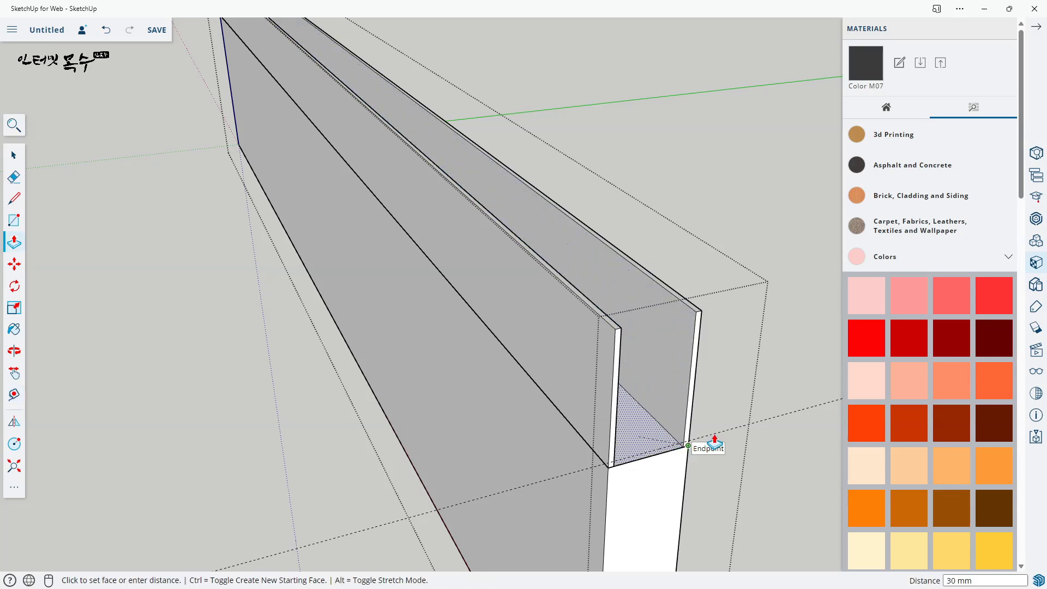
{"action": "left_click", "coordinate": [729, 430]}
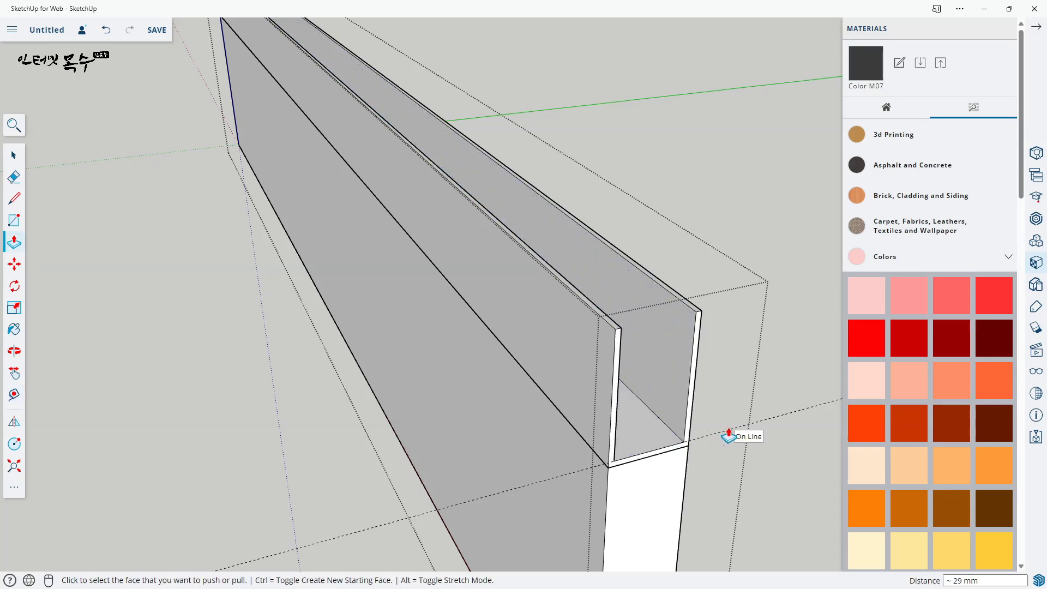
- Push the top face of the channel's front wall down 15 mm
{"action": "middle_click_drag", "start_coordinate": [551, 326], "coordinate": [649, 393]}
{"action": "scroll", "coordinate": [653, 399], "scroll_direction": "up", "scroll_amount": 4}
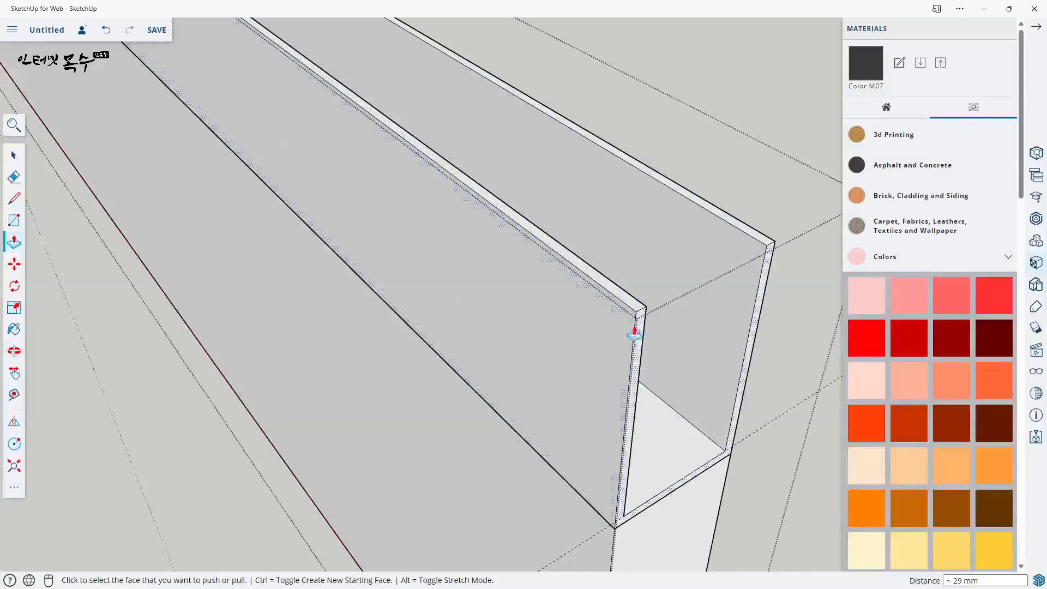
{"action": "left_click", "coordinate": [622, 302]}
{"action": "left_click", "coordinate": [618, 391]}
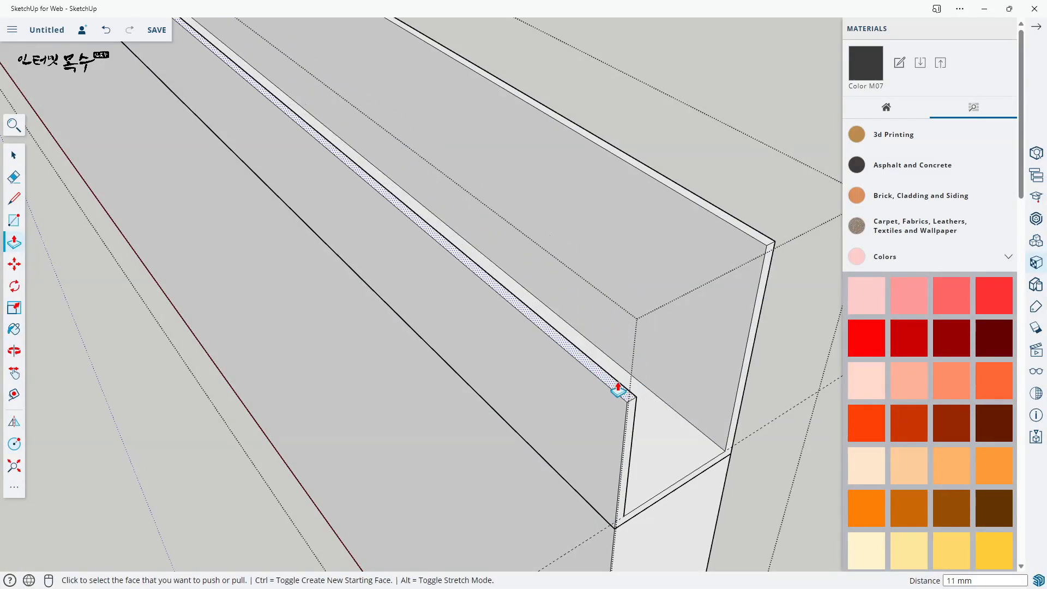
{"action": "left_click", "coordinate": [617, 391]}
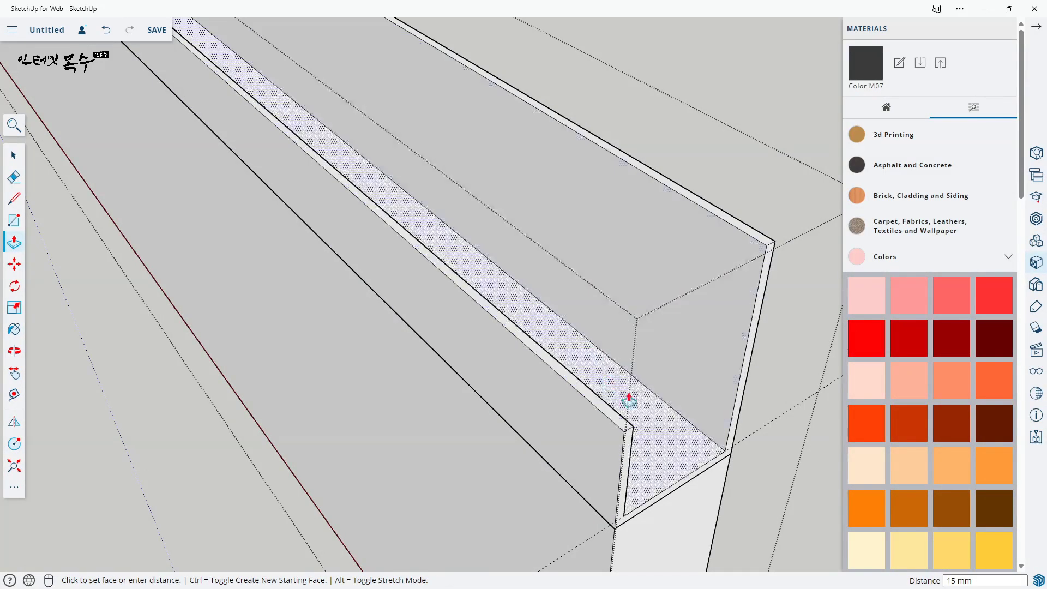
- Push/Pull the narrow strip face between the front lip and the back wall by 15 mm
{"action": "left_click", "coordinate": [627, 397]}
{"action": "middle_click_drag", "start_coordinate": [627, 398], "coordinate": [545, 303]}
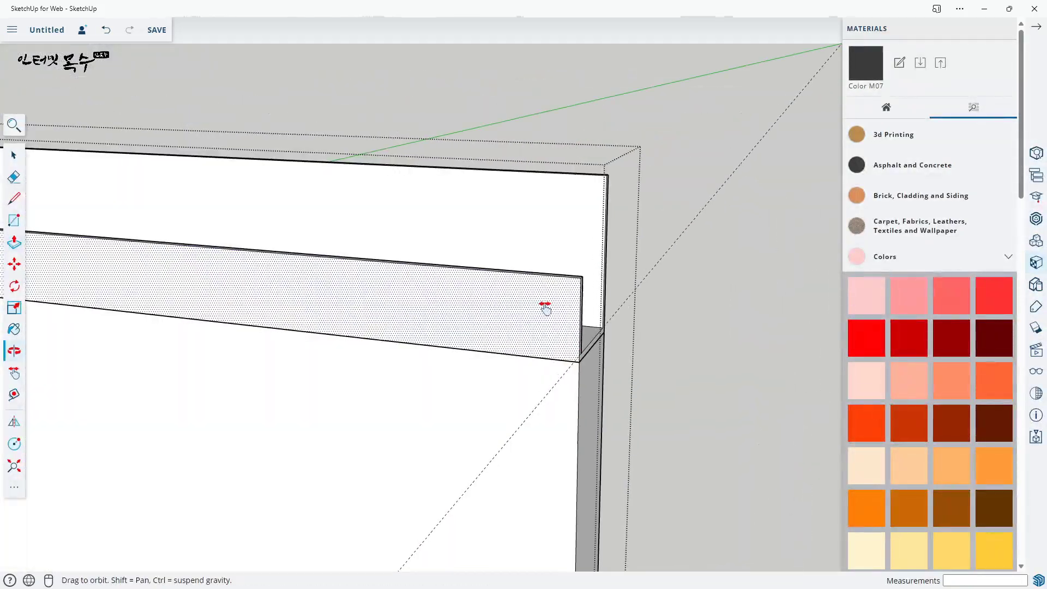
{"action": "scroll", "coordinate": [610, 264], "scroll_direction": "up", "scroll_amount": 2}
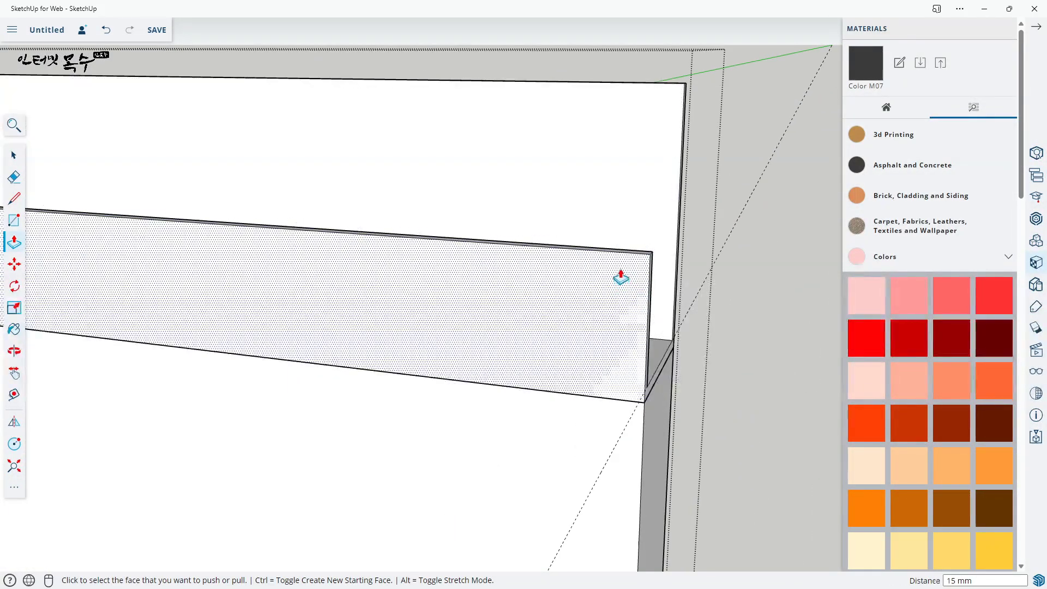
- Place guides 2 mm below the front lip's top edge and 2 mm in from its right end
{"action": "key", "text": "t"}
{"action": "left_click", "coordinate": [616, 251]}
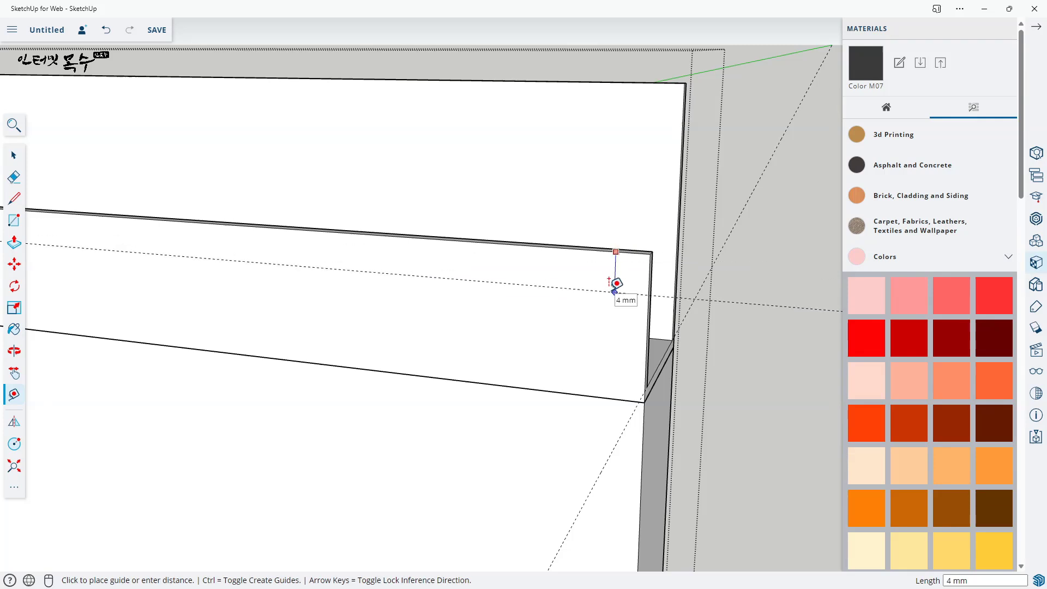
{"action": "type", "text": "2"}
{"action": "key", "text": "Return"}
{"action": "left_click", "coordinate": [649, 295]}
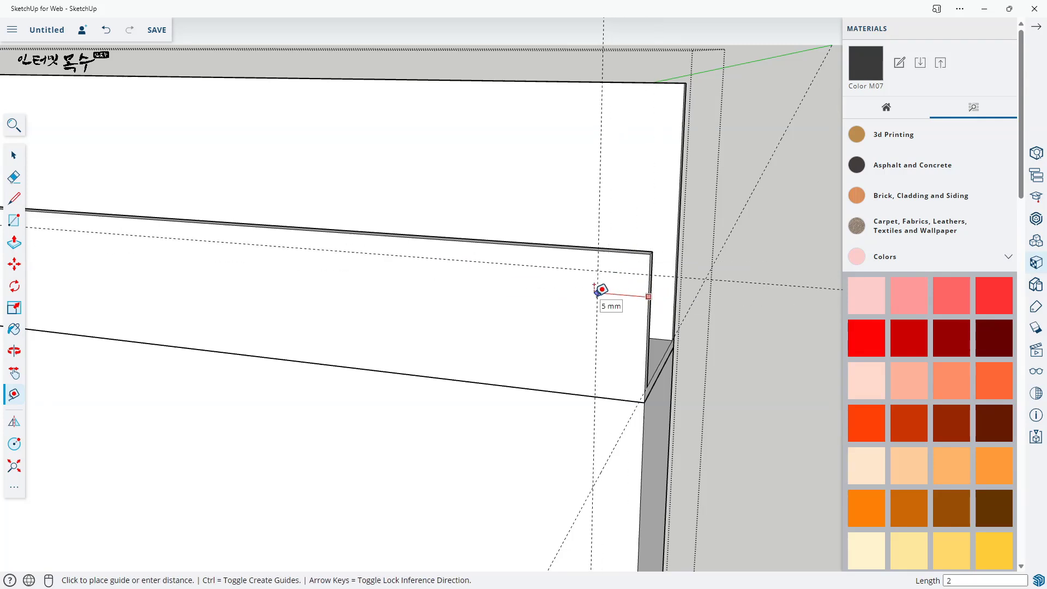
{"action": "key", "text": "Return"}
- Place a guide 2 mm in from the left end of the front lip
{"action": "scroll", "coordinate": [600, 280], "scroll_direction": "down", "scroll_amount": 5}
{"action": "middle_click_drag", "start_coordinate": [342, 347], "coordinate": [792, 407], "text": "shift"}
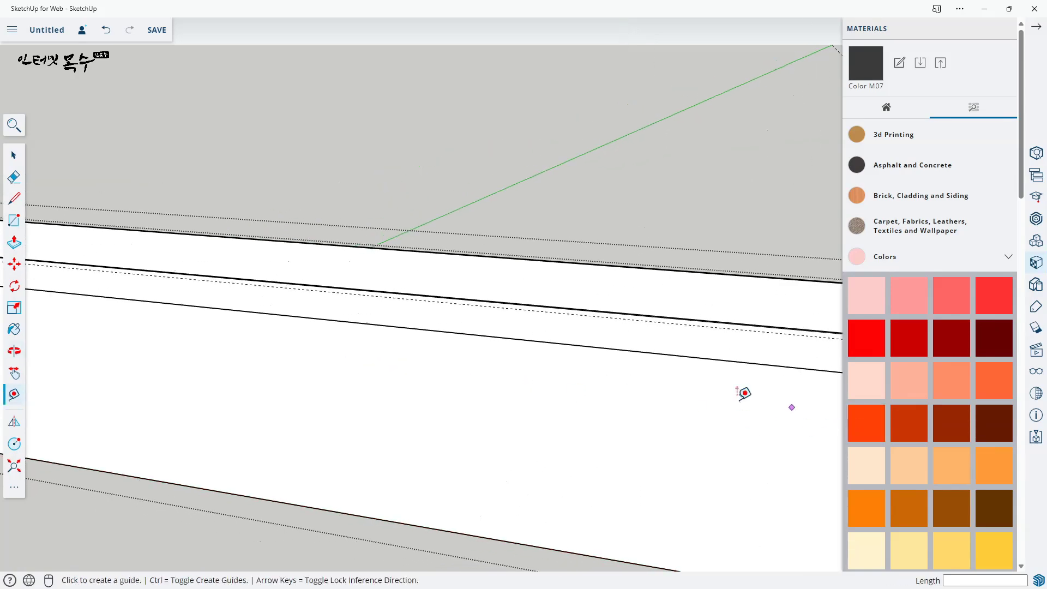
{"action": "middle_click_drag", "start_coordinate": [312, 376], "coordinate": [784, 377], "text": "shift"}
{"action": "middle_click_drag", "start_coordinate": [355, 343], "coordinate": [523, 313]}
{"action": "scroll", "coordinate": [335, 281], "scroll_direction": "up", "scroll_amount": 6}
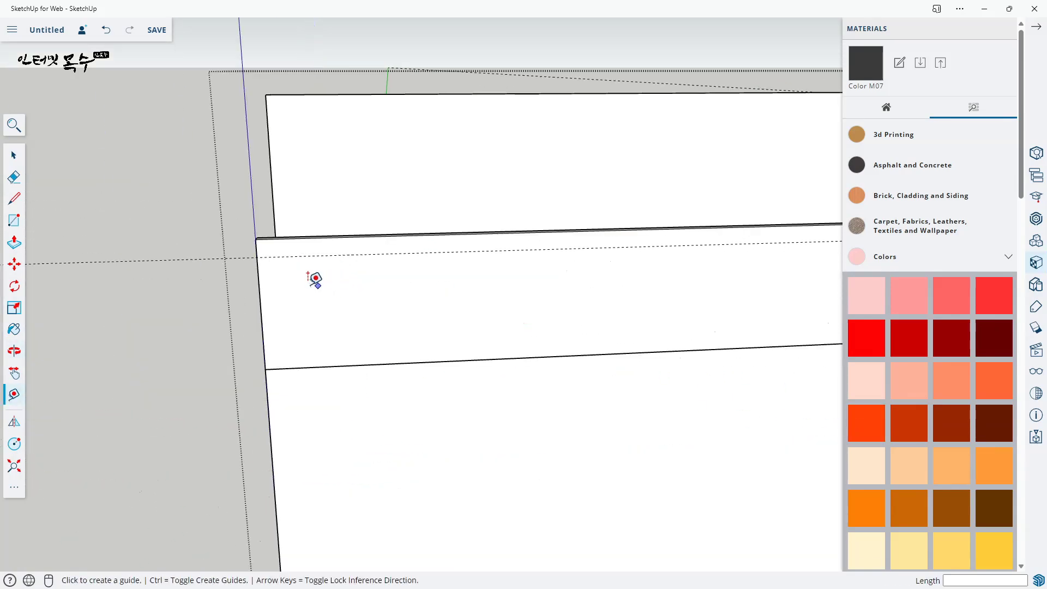
{"action": "left_click", "coordinate": [259, 284]}
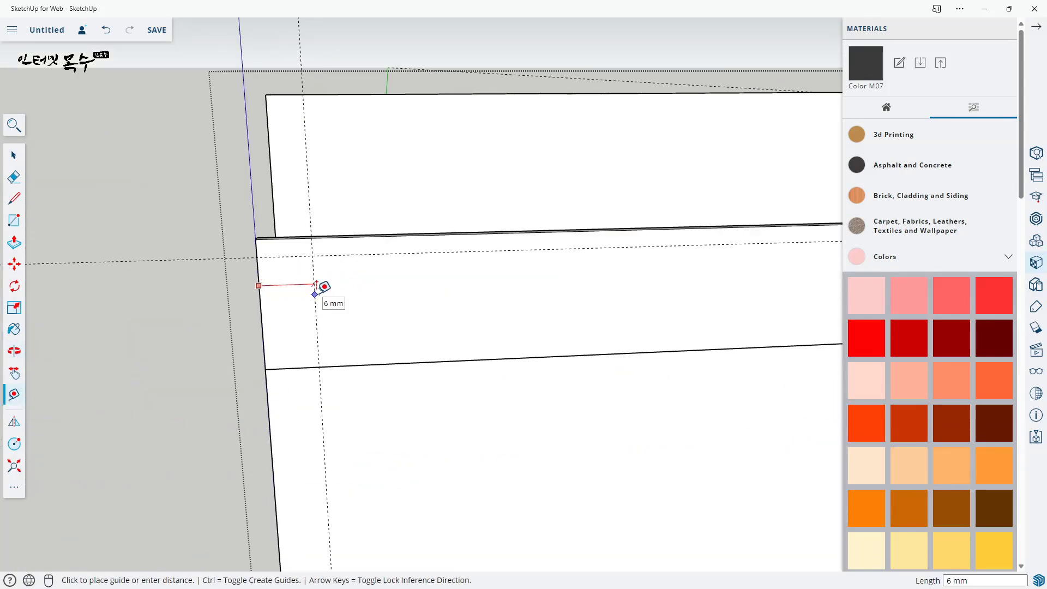
{"action": "type", "text": "2"}
{"action": "key", "text": "Return"}
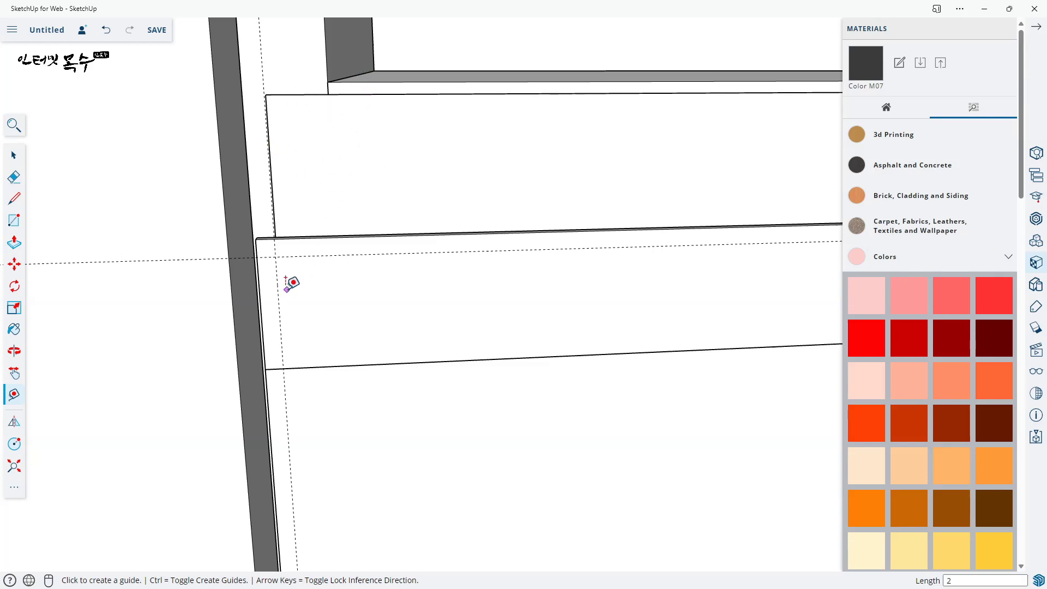
- Draw a diagonal line across the front lip's upper-left corner, joining the points where the guides meet its edges
{"action": "scroll", "coordinate": [260, 261], "scroll_direction": "up", "scroll_amount": 3}
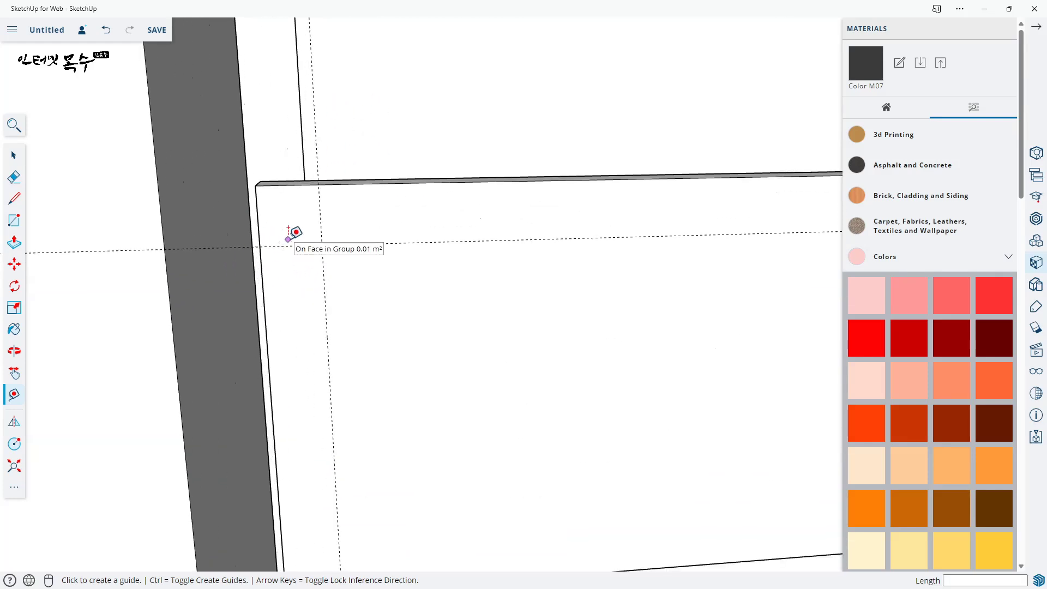
{"action": "key", "text": "l"}
{"action": "left_click", "coordinate": [319, 184]}
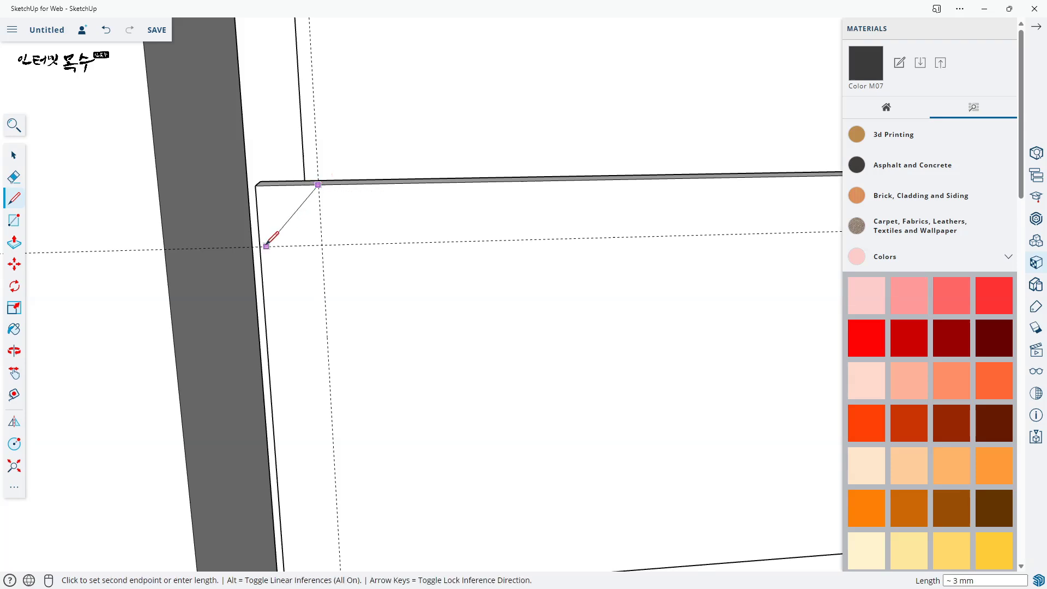
{"action": "middle_click_drag", "start_coordinate": [304, 203], "coordinate": [428, 238]}
{"action": "scroll", "coordinate": [352, 268], "scroll_direction": "up", "scroll_amount": 2}
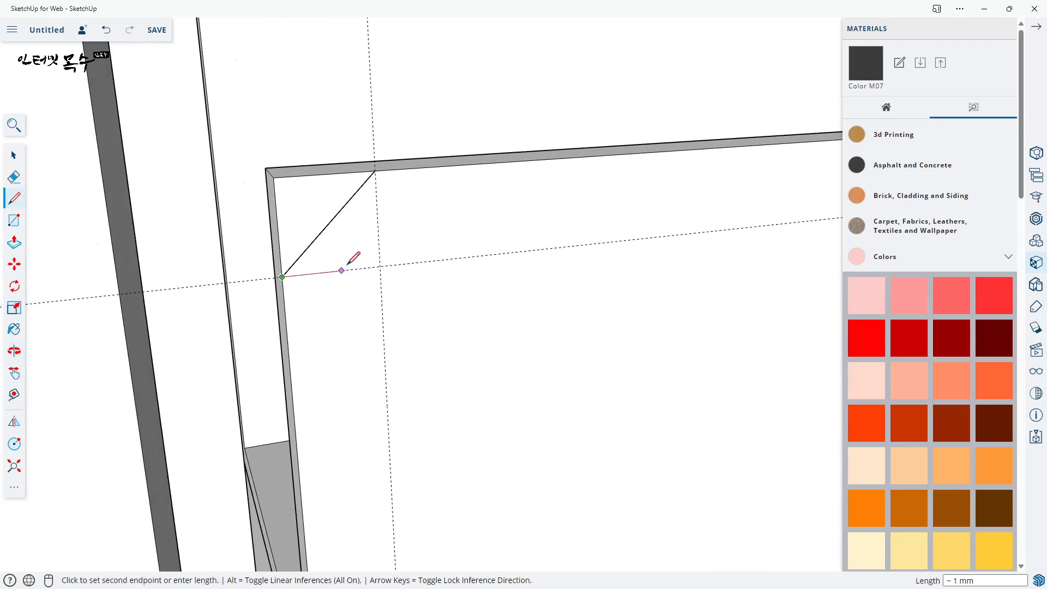
{"action": "key", "text": "Escape"}
- Examine the front lip's face, edges and guides along its length to both ends
{"action": "middle_click_drag", "start_coordinate": [293, 271], "coordinate": [540, 264]}
{"action": "key", "text": "space"}
{"action": "middle_click_drag", "start_coordinate": [611, 300], "coordinate": [388, 292]}
{"action": "left_click", "coordinate": [396, 298]}
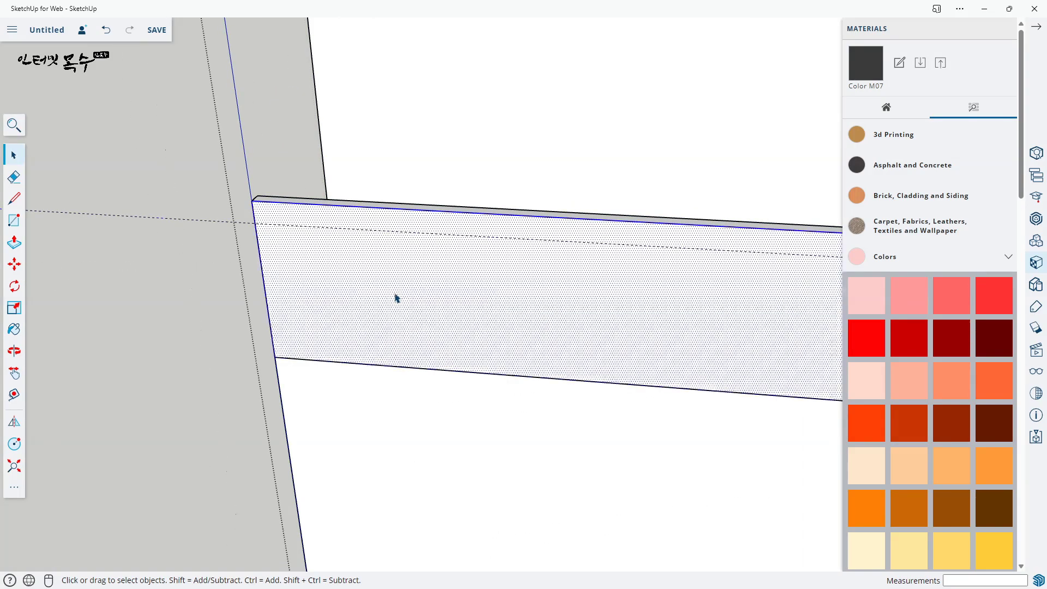
{"action": "scroll", "coordinate": [432, 310], "scroll_direction": "down", "scroll_amount": 2}
{"action": "middle_click_drag", "start_coordinate": [557, 330], "coordinate": [362, 220]}
{"action": "scroll", "coordinate": [414, 243], "scroll_direction": "down", "scroll_amount": 3}
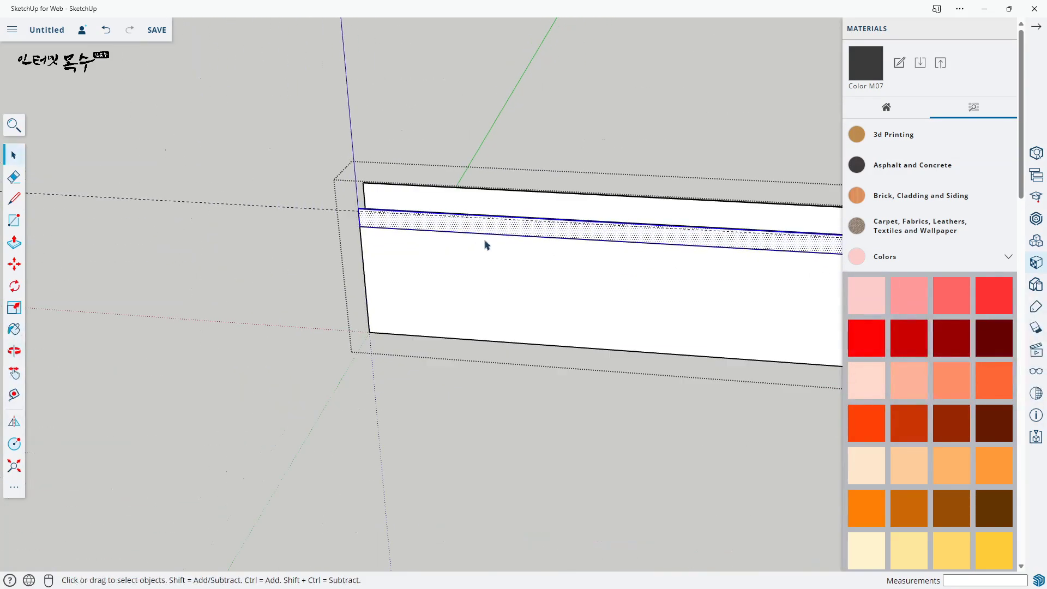
{"action": "middle_click_drag", "start_coordinate": [484, 244], "coordinate": [325, 271]}
{"action": "scroll", "coordinate": [352, 275], "scroll_direction": "down", "scroll_amount": 2}
{"action": "scroll", "coordinate": [517, 303], "scroll_direction": "up", "scroll_amount": 4}
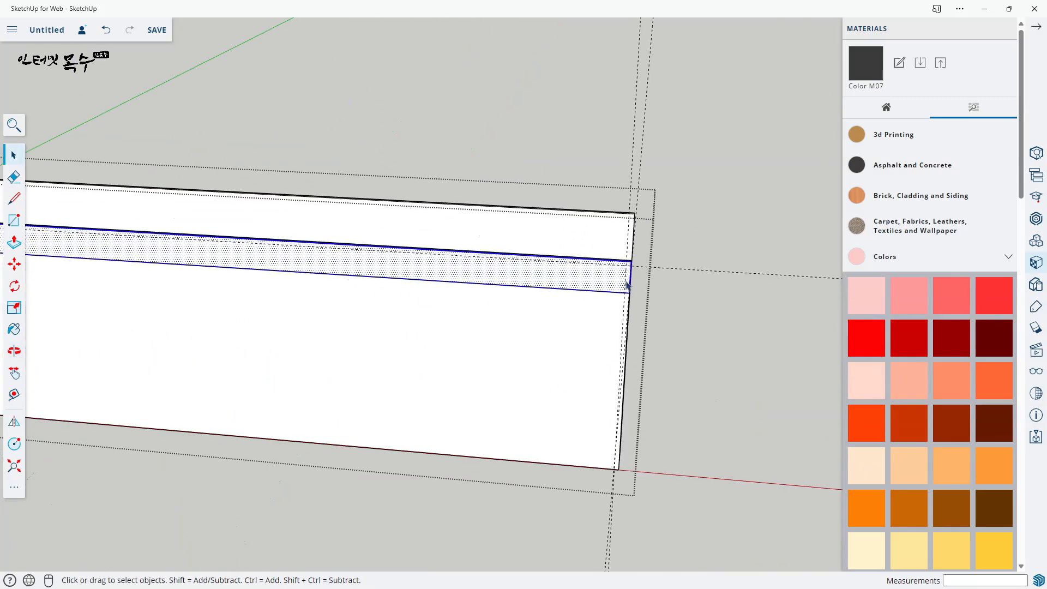
{"action": "middle_click_drag", "start_coordinate": [627, 276], "coordinate": [392, 275]}
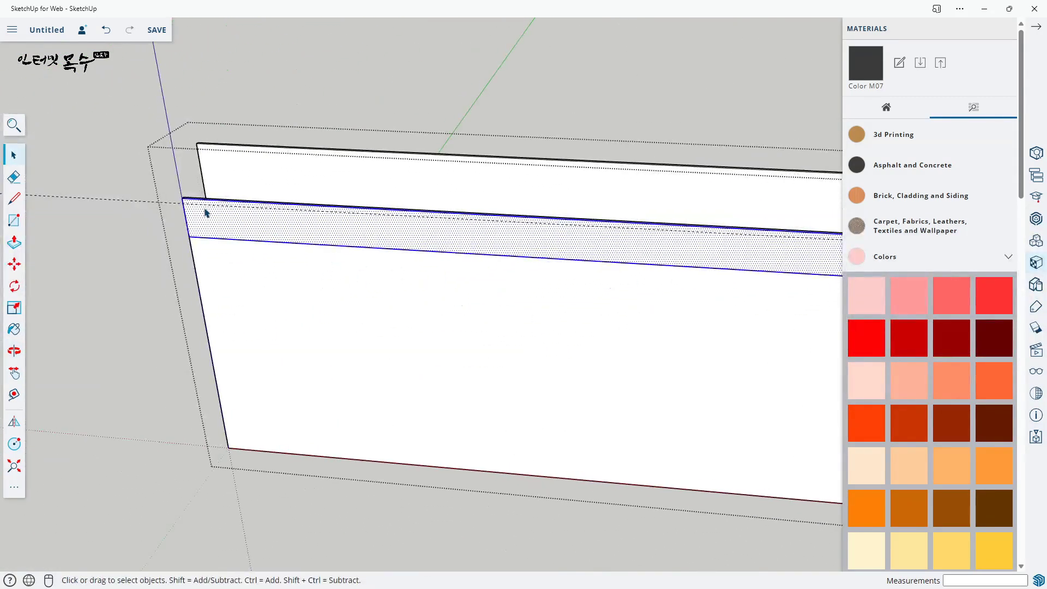
- Cut the diagonal corner line from outside the group and paste it in place inside the group containing the front lip
{"action": "left_click", "coordinate": [176, 232]}
{"action": "left_click", "coordinate": [131, 225]}
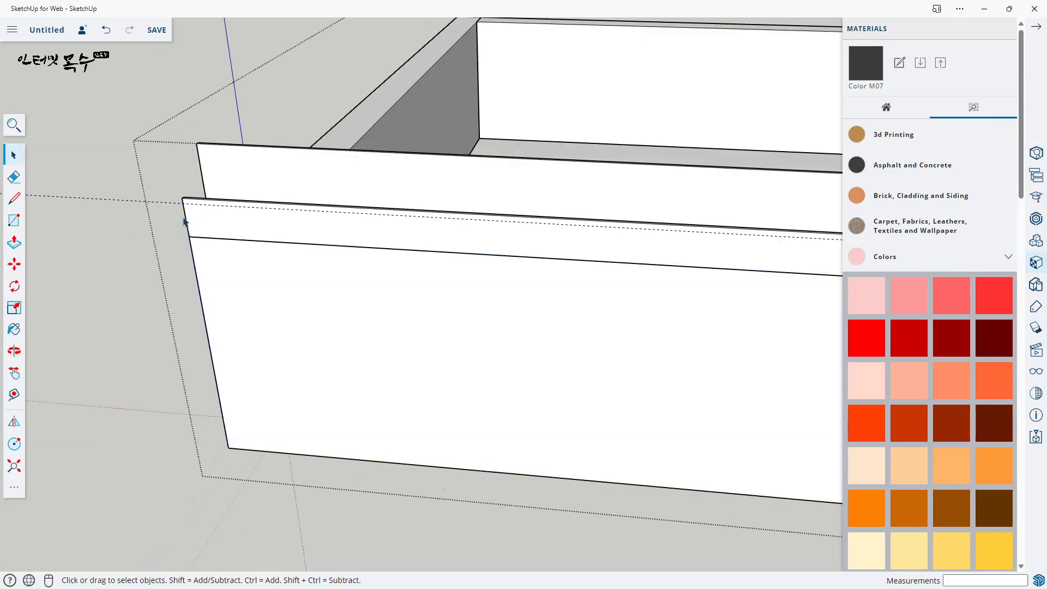
{"action": "left_click", "coordinate": [173, 212]}
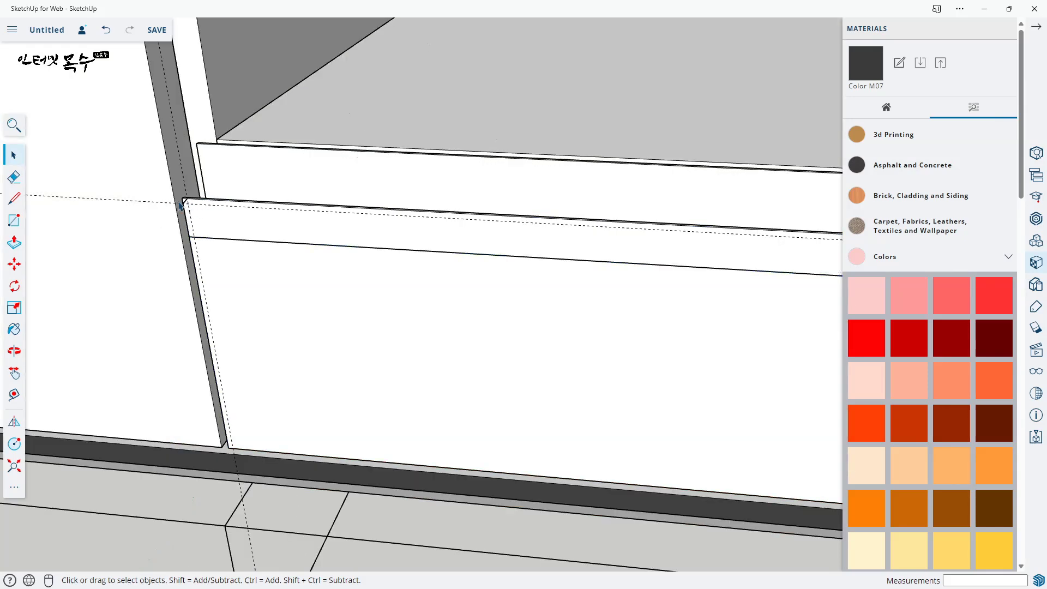
{"action": "scroll", "coordinate": [180, 205], "scroll_direction": "up", "scroll_amount": 4}
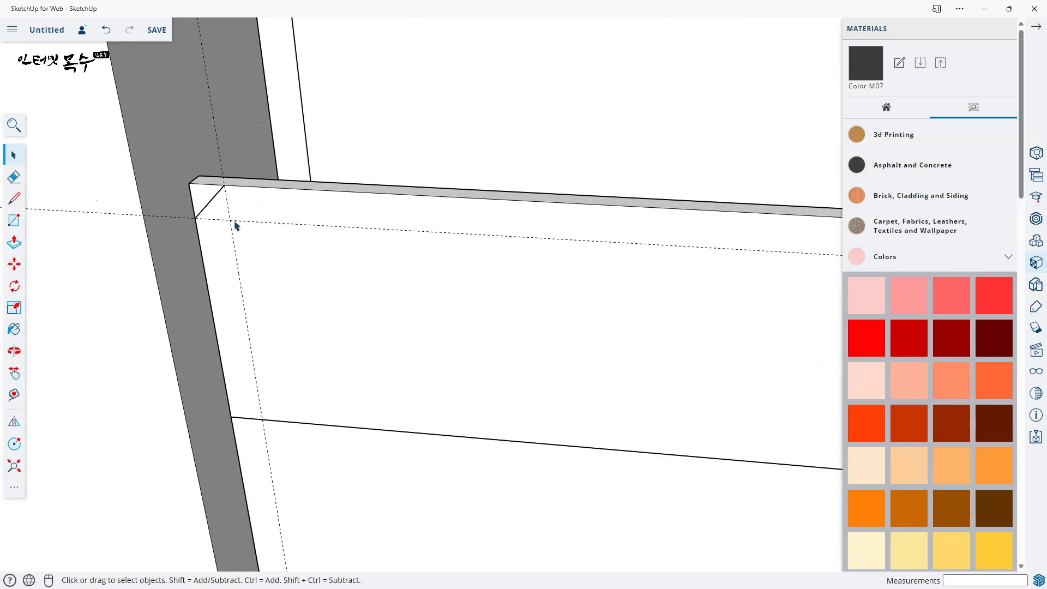
{"action": "middle_click_drag", "start_coordinate": [235, 225], "coordinate": [392, 248]}
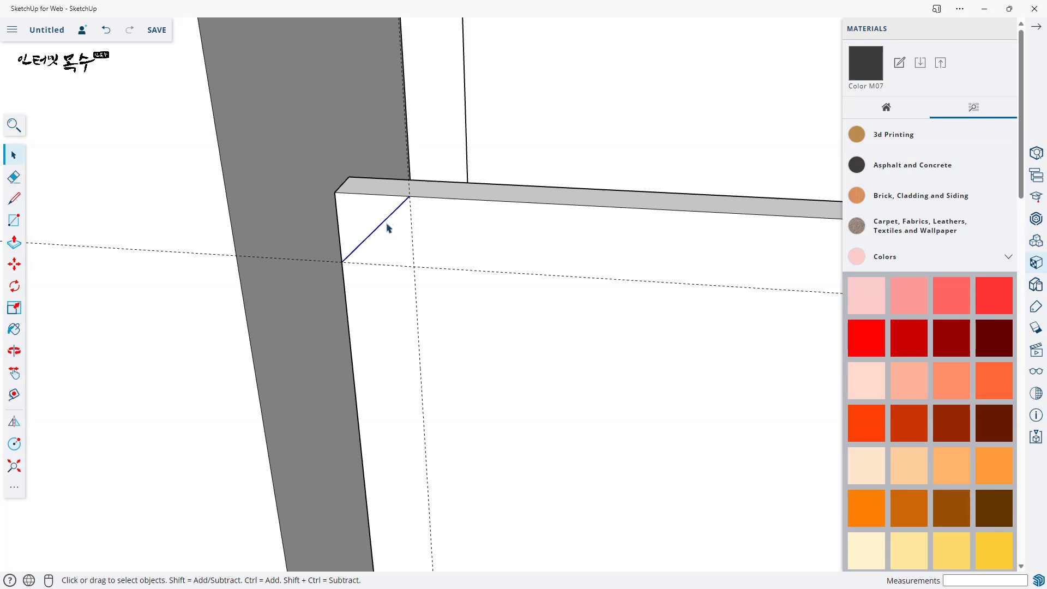
{"action": "key", "text": "Delete"}
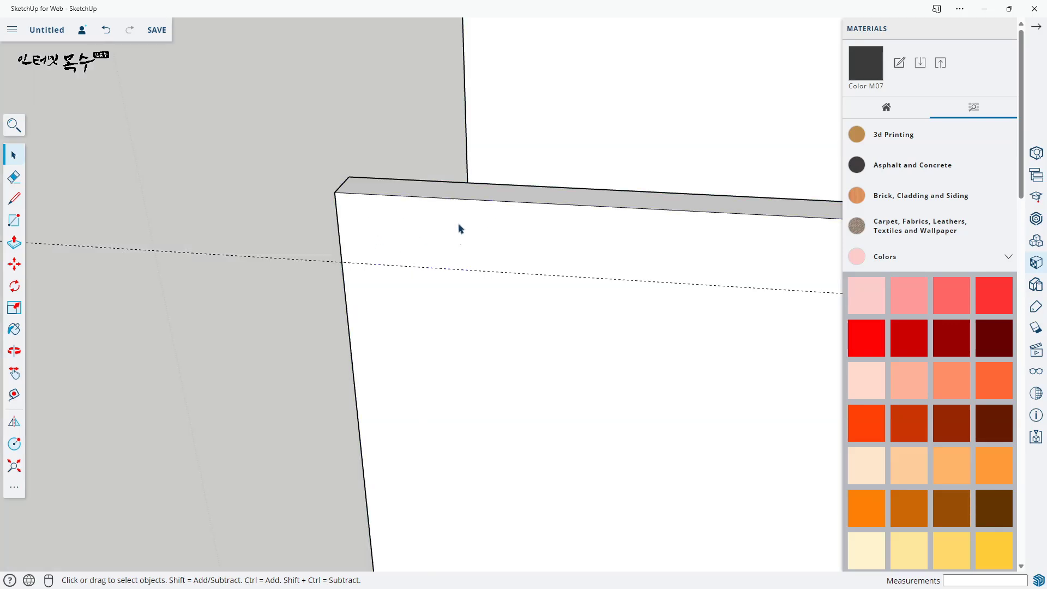
{"action": "triple_click", "coordinate": [460, 229]}
{"action": "left_click", "coordinate": [545, 147]}
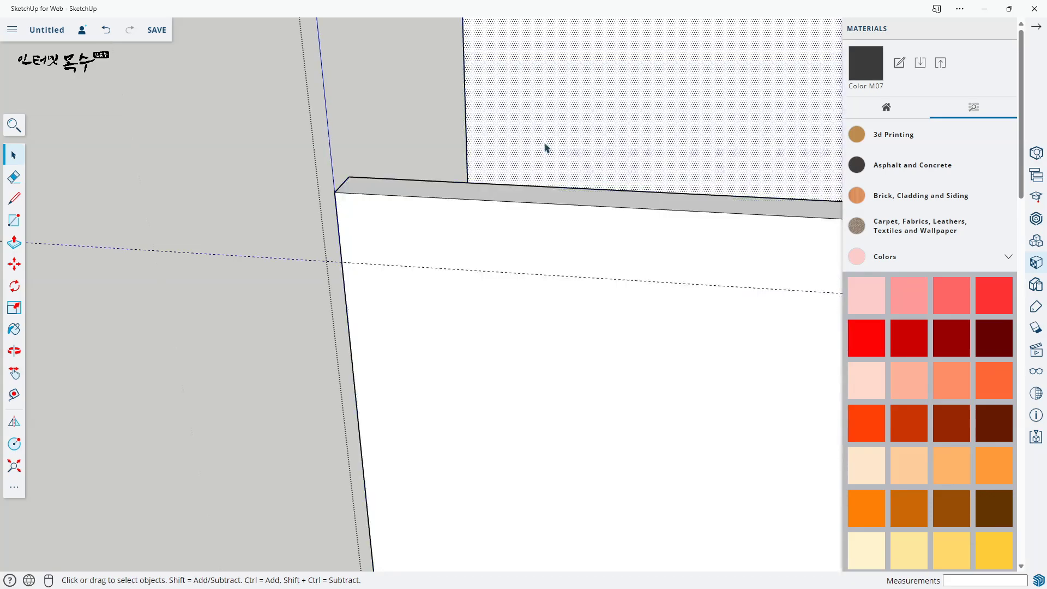
{"action": "middle_click_drag", "start_coordinate": [587, 245], "coordinate": [358, 243]}
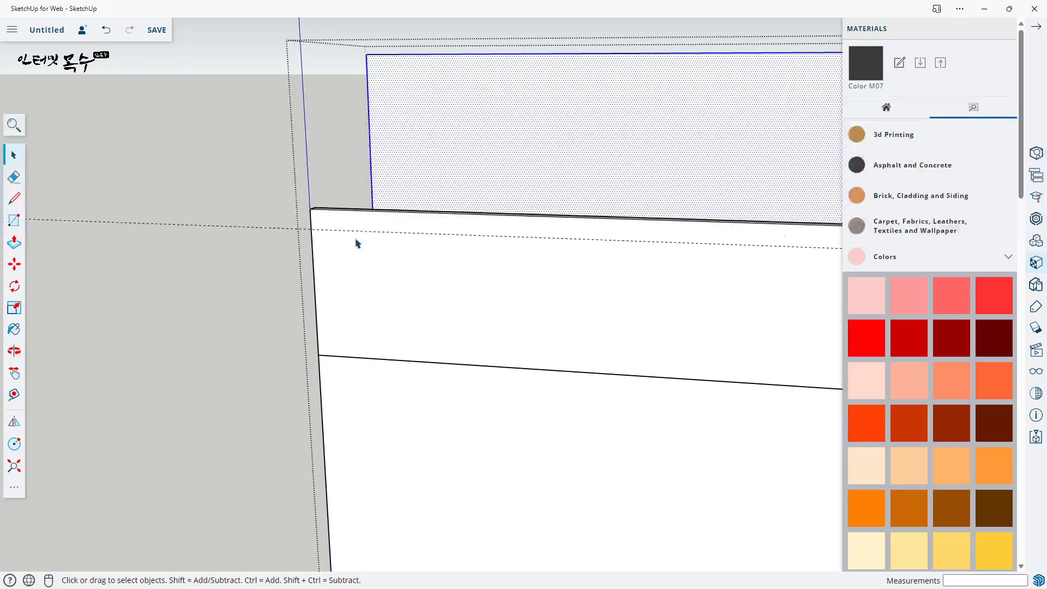
{"action": "key", "text": "ctrl+t"}
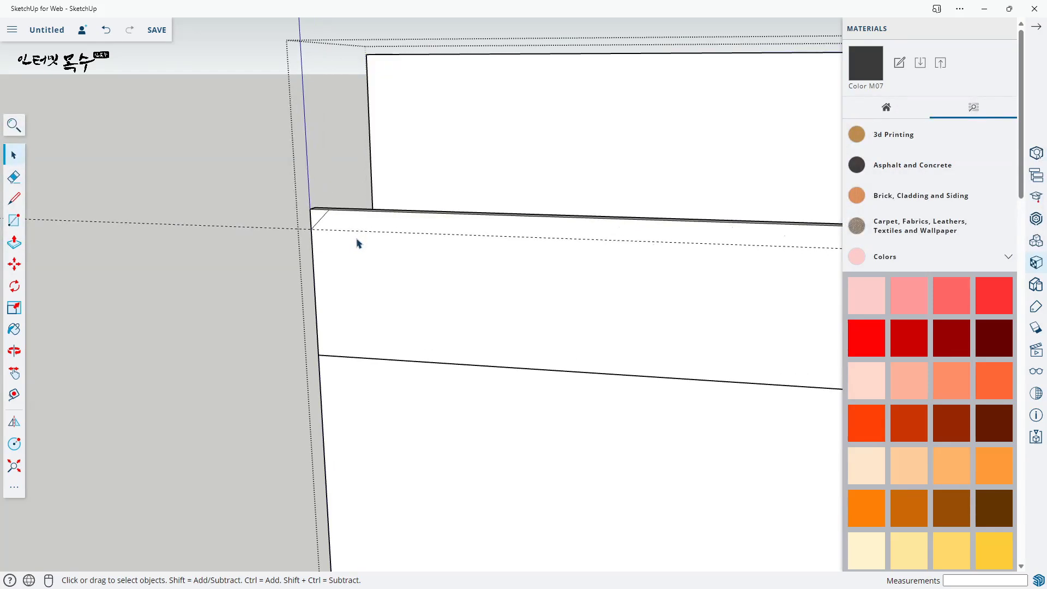
- Copy the front lip's upper-left corner triangle onto the matching upper-left corner of the taller back wall
{"action": "middle_click_drag", "start_coordinate": [319, 220], "coordinate": [319, 187]}
{"action": "scroll", "coordinate": [350, 184], "scroll_direction": "up", "scroll_amount": 2}
{"action": "middle_click_drag", "start_coordinate": [457, 225], "coordinate": [509, 264]}
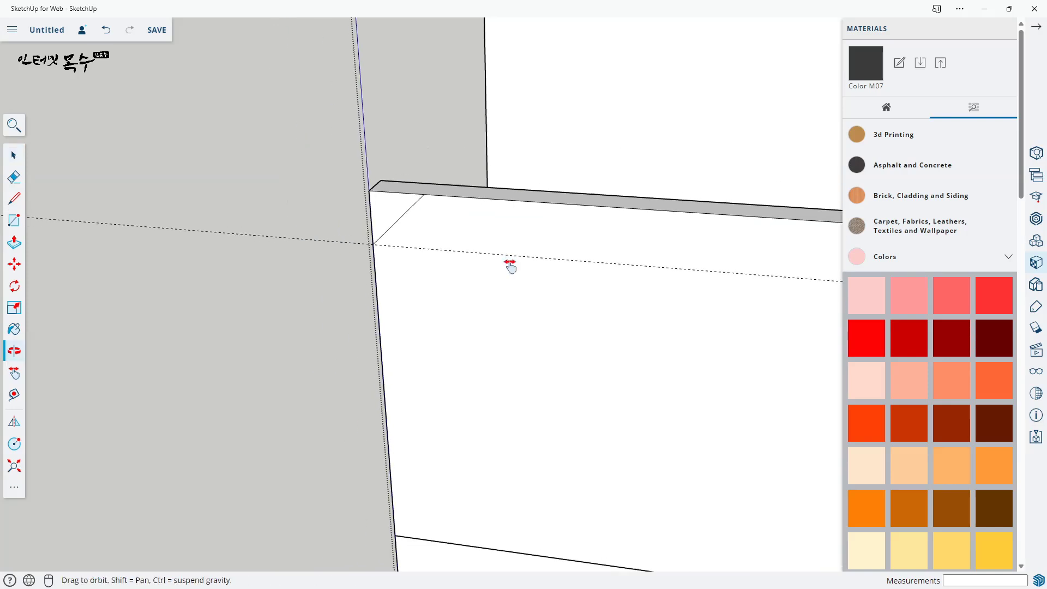
{"action": "scroll", "coordinate": [587, 392], "scroll_direction": "down", "scroll_amount": 5}
{"action": "scroll", "coordinate": [421, 325], "scroll_direction": "up", "scroll_amount": 3}
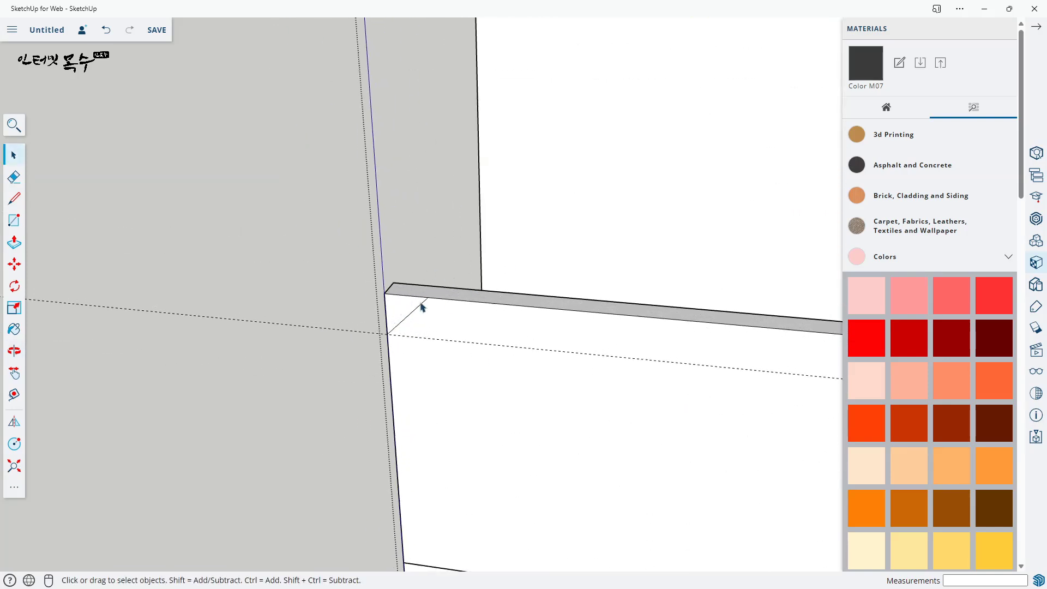
{"action": "left_click", "coordinate": [401, 311]}
{"action": "key", "text": "m"}
{"action": "key", "text": "ctrl"}
{"action": "left_click", "coordinate": [385, 293]}
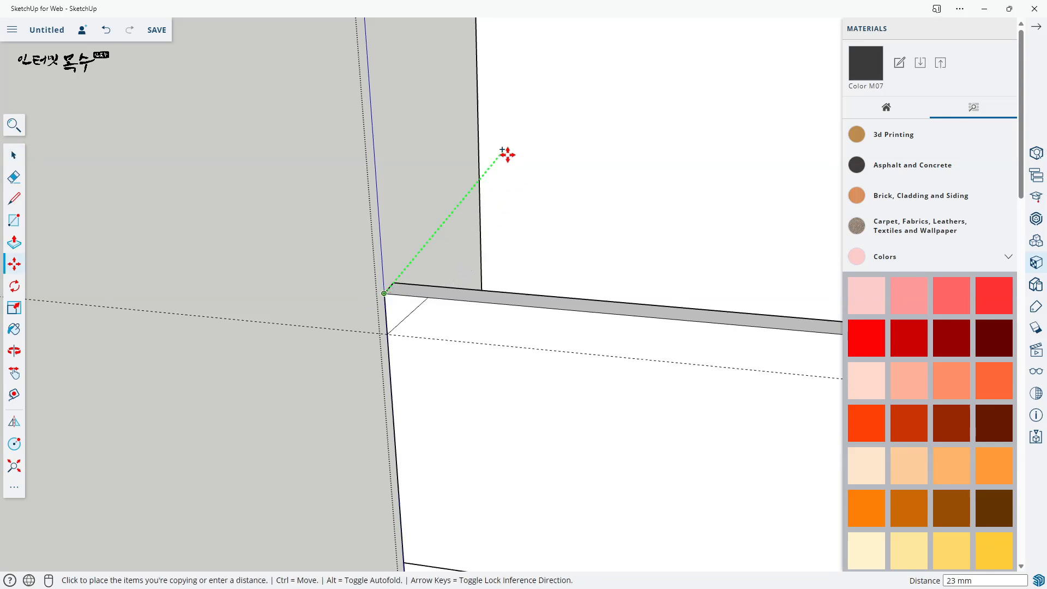
{"action": "middle_click_drag", "start_coordinate": [507, 155], "coordinate": [470, 346]}
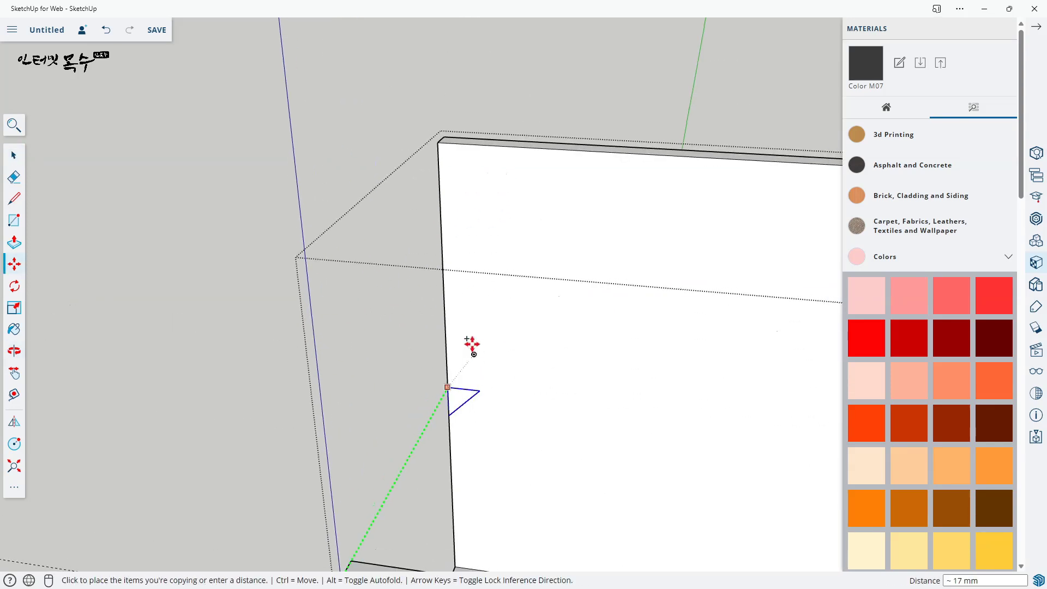
{"action": "left_click", "coordinate": [444, 145]}
{"action": "scroll", "coordinate": [537, 204], "scroll_direction": "down", "scroll_amount": 3}
{"action": "middle_click_drag", "start_coordinate": [547, 254], "coordinate": [565, 138]}
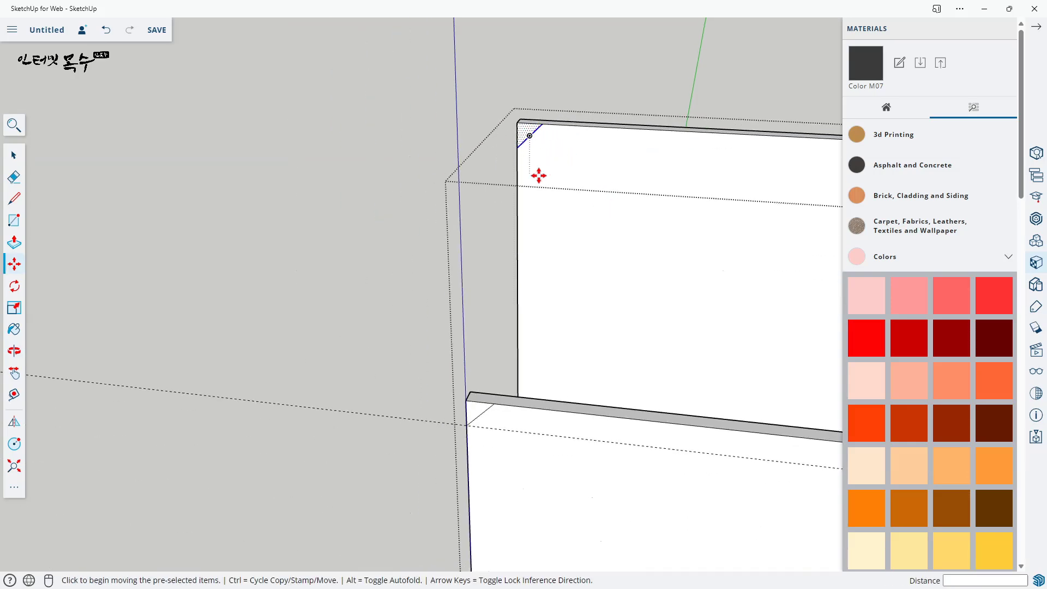
- Push the corner triangles on the back wall and front lip through their thickness to cut off both left corners
{"action": "key", "text": "p"}
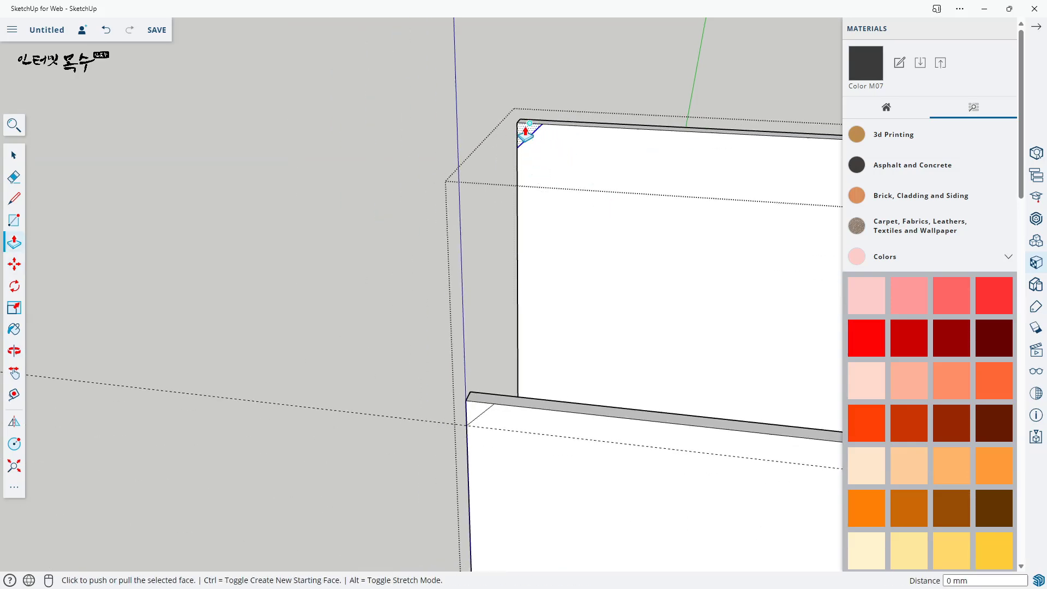
{"action": "left_click", "coordinate": [530, 121]}
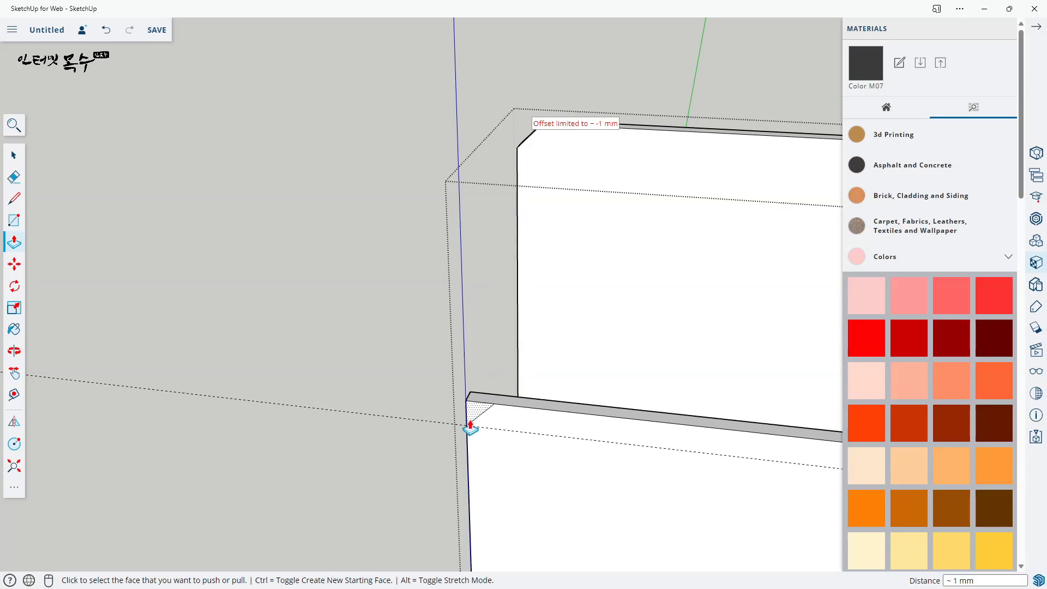
{"action": "left_click", "coordinate": [471, 425]}
{"action": "left_click", "coordinate": [471, 419]}
{"action": "scroll", "coordinate": [572, 393], "scroll_direction": "down", "scroll_amount": 3}
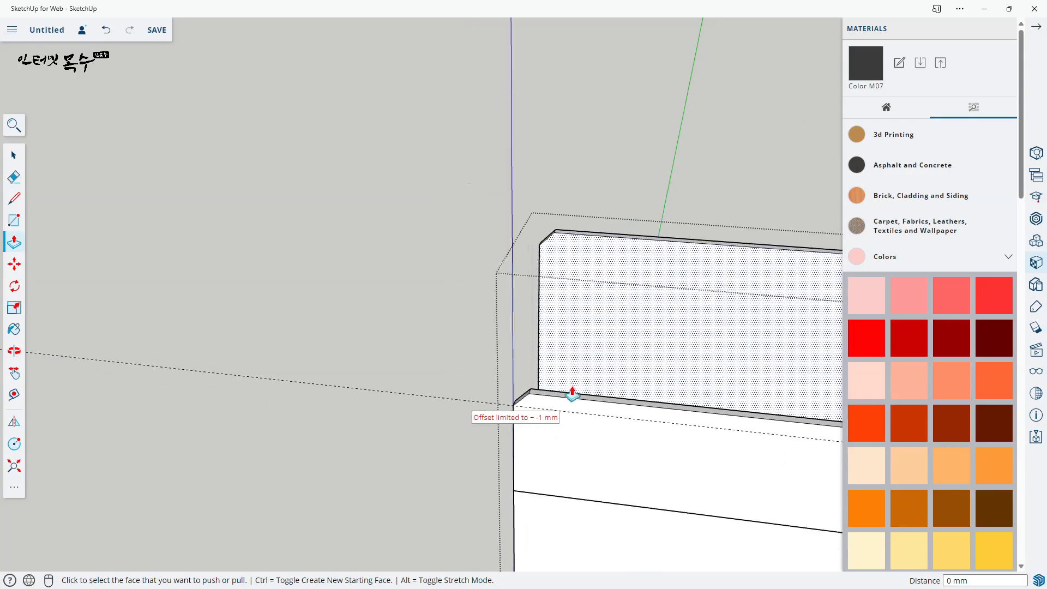
- Draw a diagonal line across the front lip's upper-right corner between the points where the 2 mm guides meet its edges
{"action": "middle_click_drag", "start_coordinate": [617, 381], "coordinate": [178, 402]}
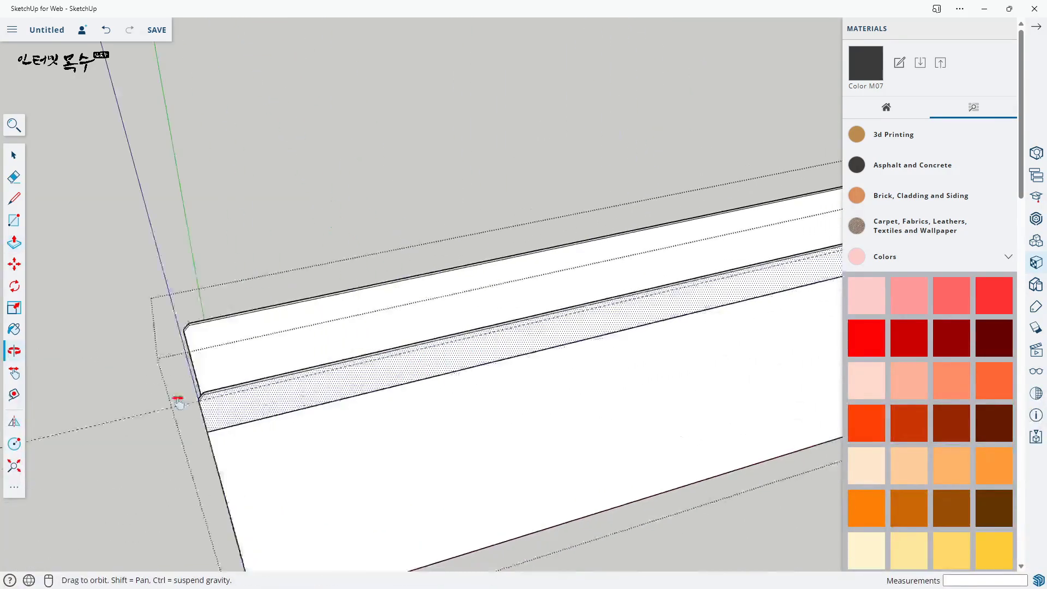
{"action": "scroll", "coordinate": [577, 358], "scroll_direction": "up", "scroll_amount": 2}
{"action": "scroll", "coordinate": [253, 311], "scroll_direction": "down", "scroll_amount": 5}
{"action": "scroll", "coordinate": [327, 234], "scroll_direction": "up", "scroll_amount": 5}
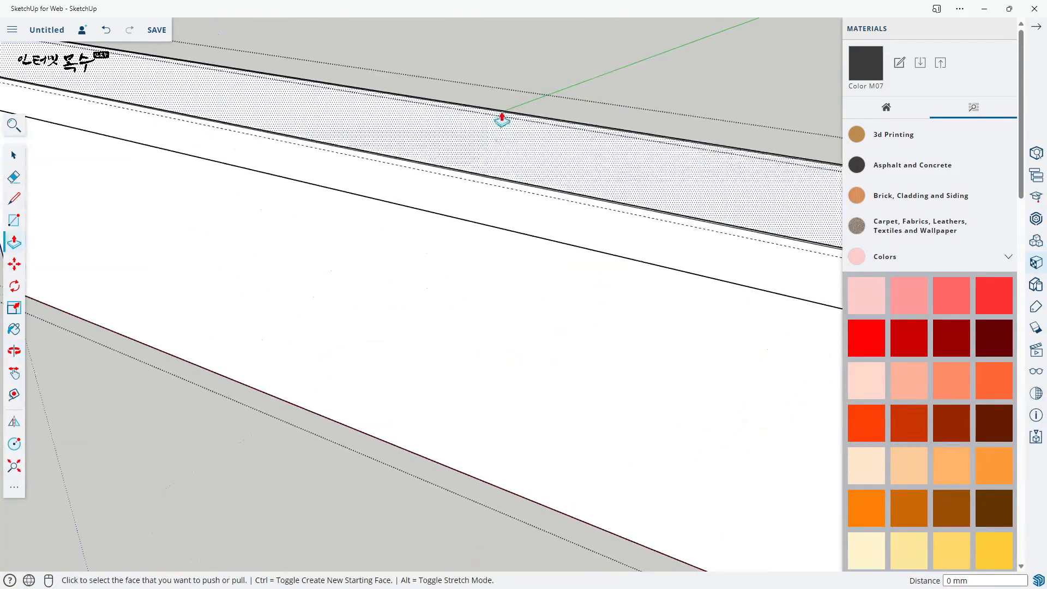
{"action": "middle_click_drag", "start_coordinate": [640, 263], "coordinate": [228, 260], "text": "shift"}
{"action": "middle_click_drag", "start_coordinate": [664, 383], "coordinate": [128, 202], "text": "shift"}
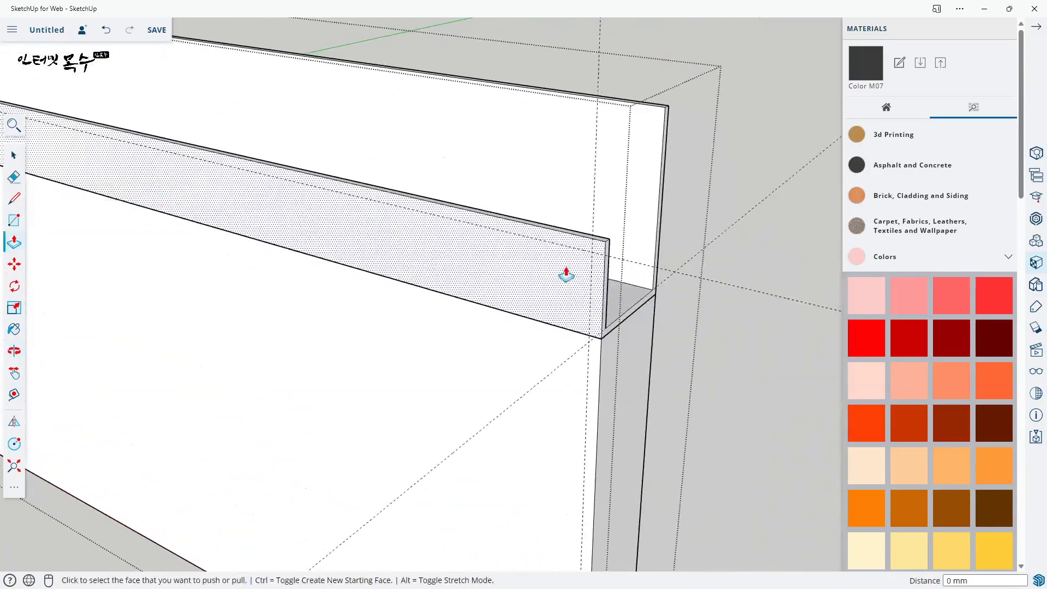
{"action": "middle_click_drag", "start_coordinate": [566, 275], "coordinate": [630, 309], "text": "shift"}
{"action": "scroll", "coordinate": [666, 286], "scroll_direction": "up", "scroll_amount": 4}
{"action": "middle_click_drag", "start_coordinate": [416, 236], "coordinate": [163, 204], "text": "shift"}
{"action": "middle_click_drag", "start_coordinate": [414, 248], "coordinate": [483, 273], "text": "shift"}
{"action": "key", "text": "l"}
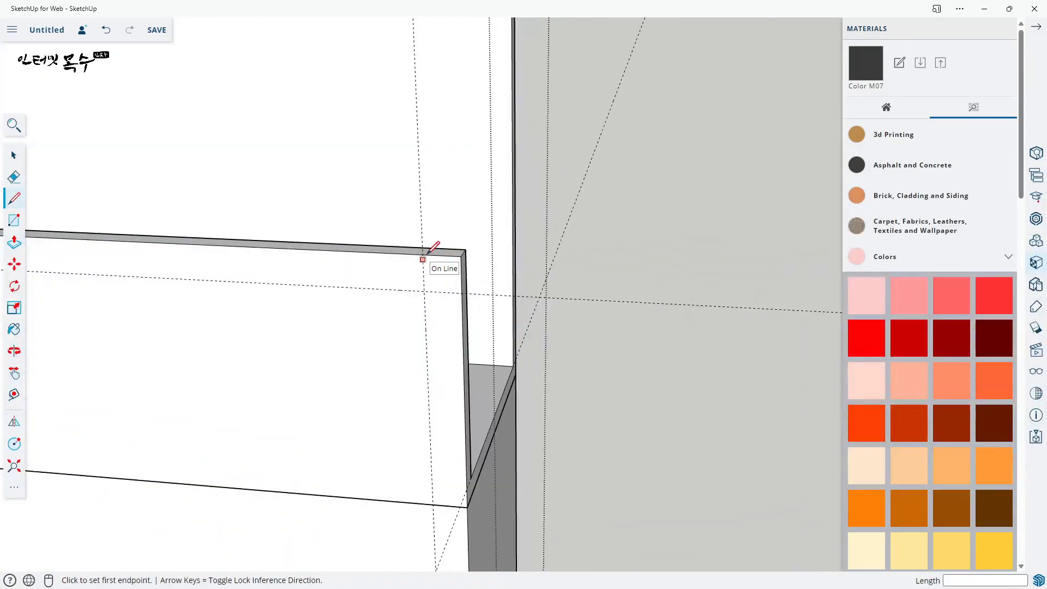
{"action": "left_click", "coordinate": [422, 254]}
{"action": "left_click", "coordinate": [463, 293]}
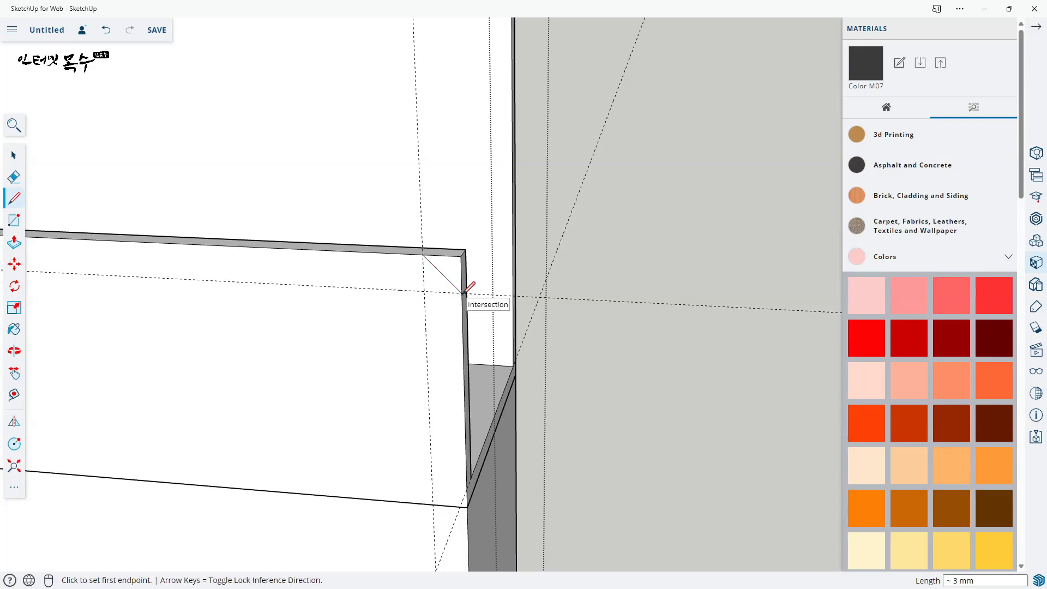
- Copy the front lip's upper-right corner triangle onto the matching upper-right corner of the taller back wall
{"action": "key", "text": "space"}
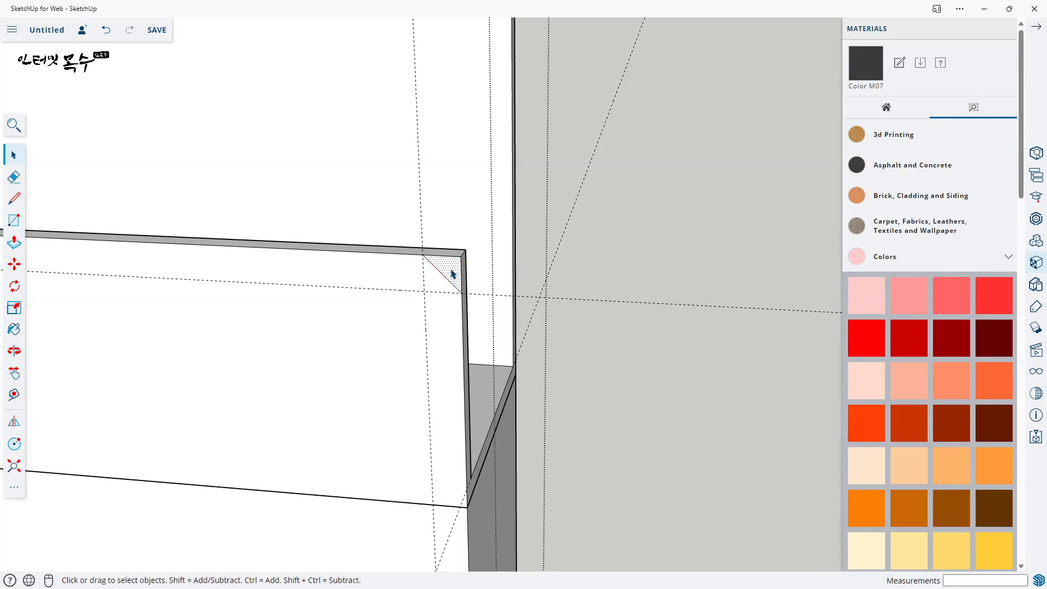
{"action": "key", "text": "m"}
{"action": "scroll", "coordinate": [474, 259], "scroll_direction": "up", "scroll_amount": 2}
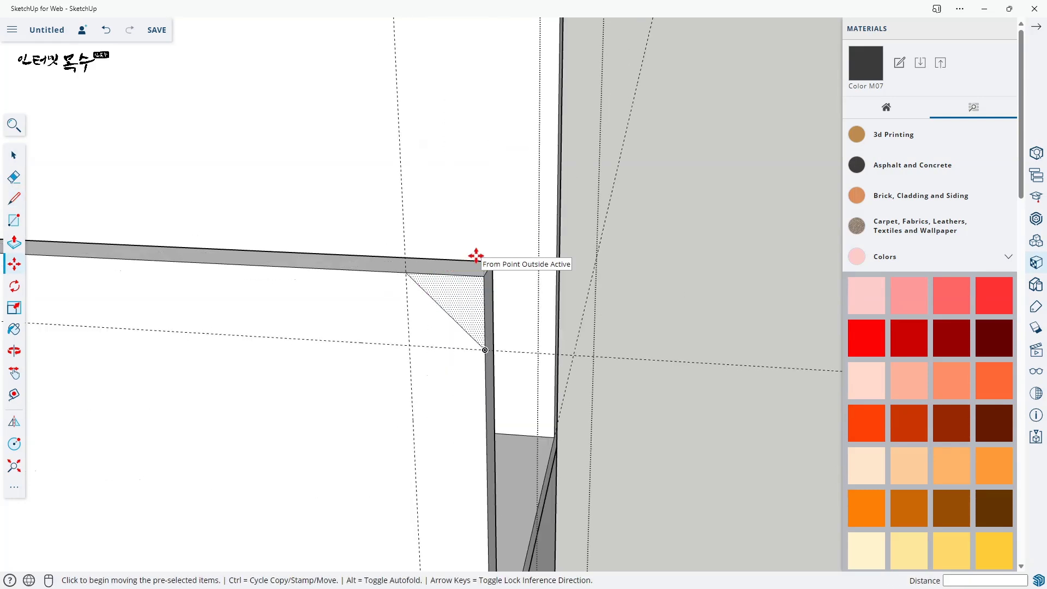
{"action": "key", "text": "ctrl"}
{"action": "left_click", "coordinate": [485, 277]}
{"action": "middle_click_drag", "start_coordinate": [548, 183], "coordinate": [537, 323]}
{"action": "left_click", "coordinate": [502, 242]}
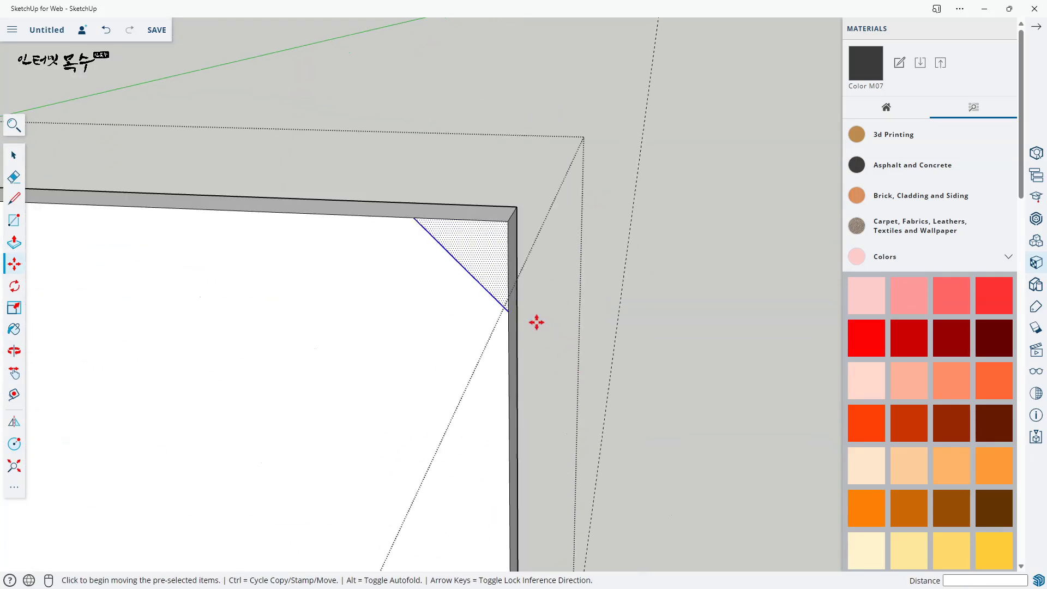
- Push the right corner triangles on the back wall and front lip through their thickness to cut off both corners
{"action": "key", "text": "p"}
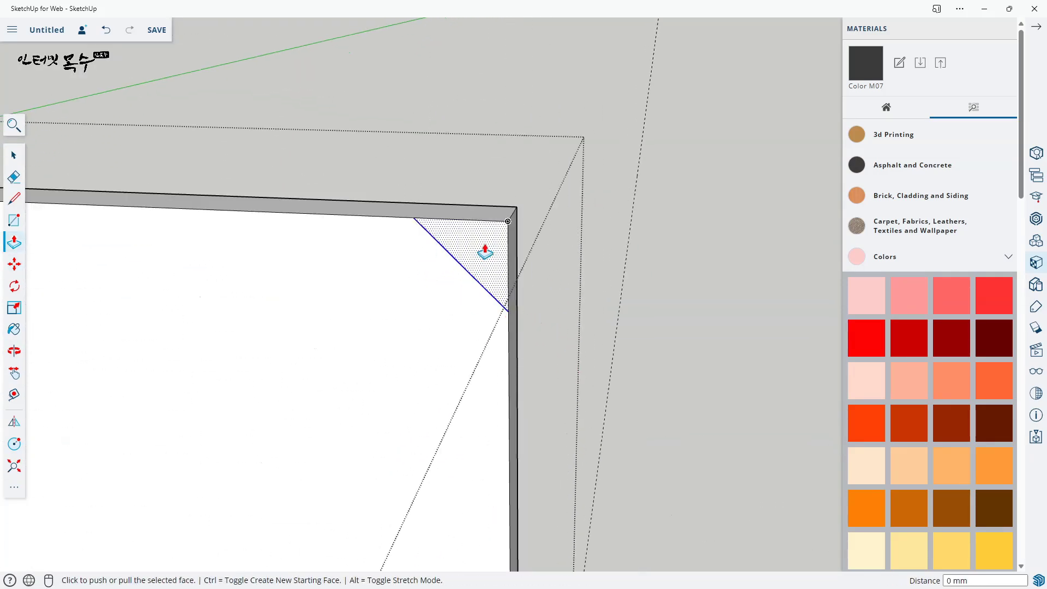
{"action": "left_click", "coordinate": [485, 252]}
{"action": "left_click", "coordinate": [484, 250]}
{"action": "middle_click_drag", "start_coordinate": [483, 250], "coordinate": [598, 235]}
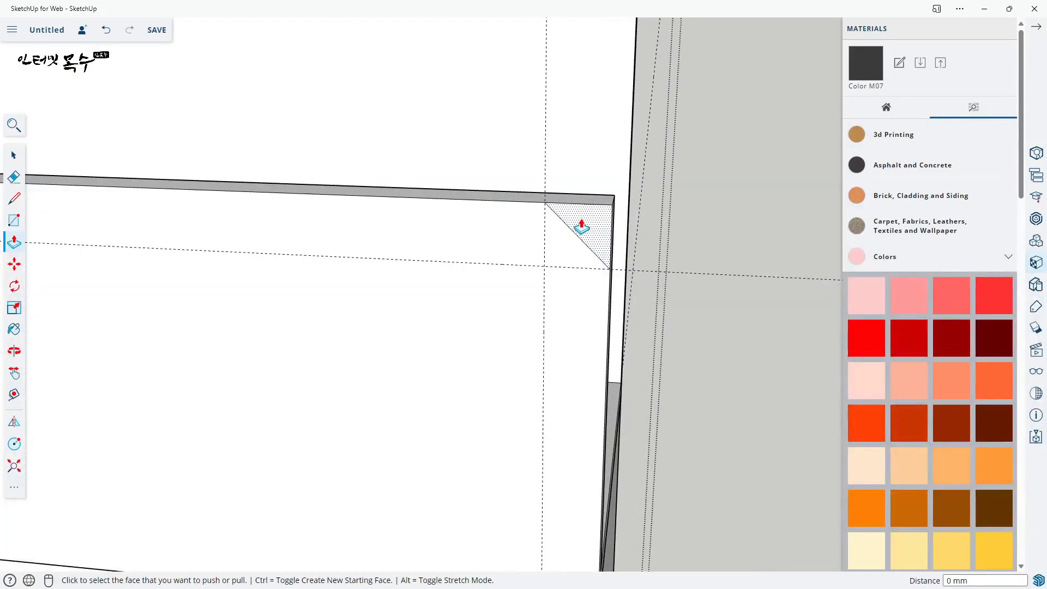
{"action": "left_click", "coordinate": [589, 232]}
{"action": "left_click", "coordinate": [589, 233]}
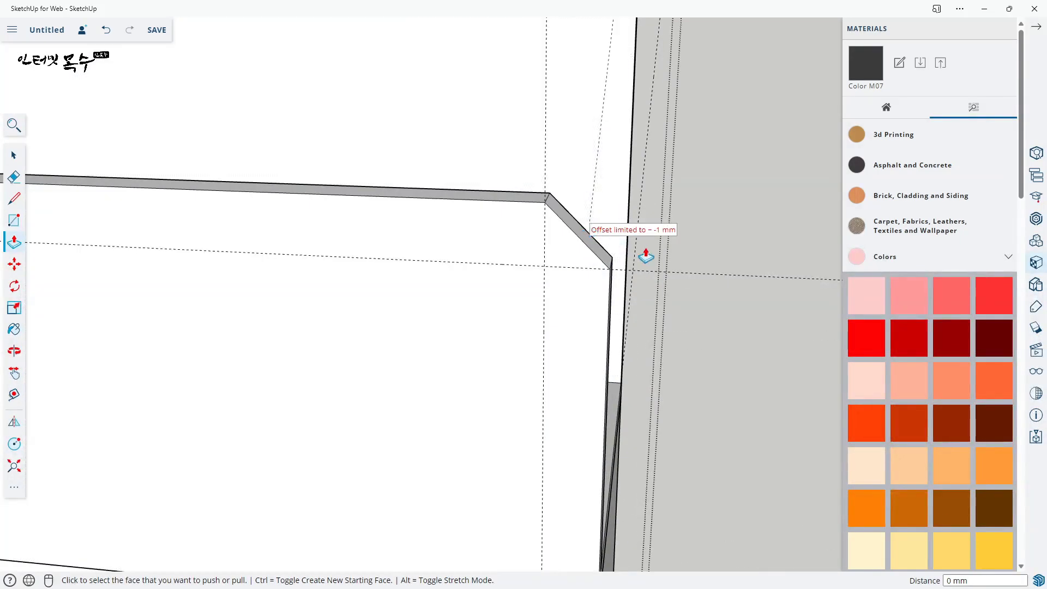
- Group all the connected geometry of the channel profile, then leave the nested drawer groups to return to the whole cabinet
{"action": "key", "text": "space"}
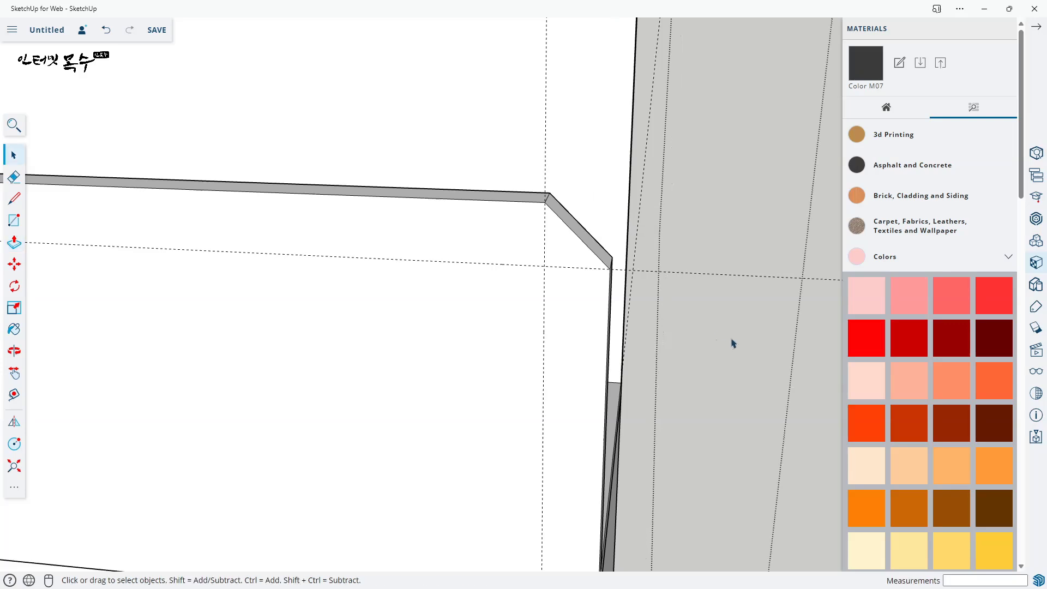
{"action": "scroll", "coordinate": [731, 342], "scroll_direction": "down", "scroll_amount": 5}
{"action": "left_click", "coordinate": [648, 341]}
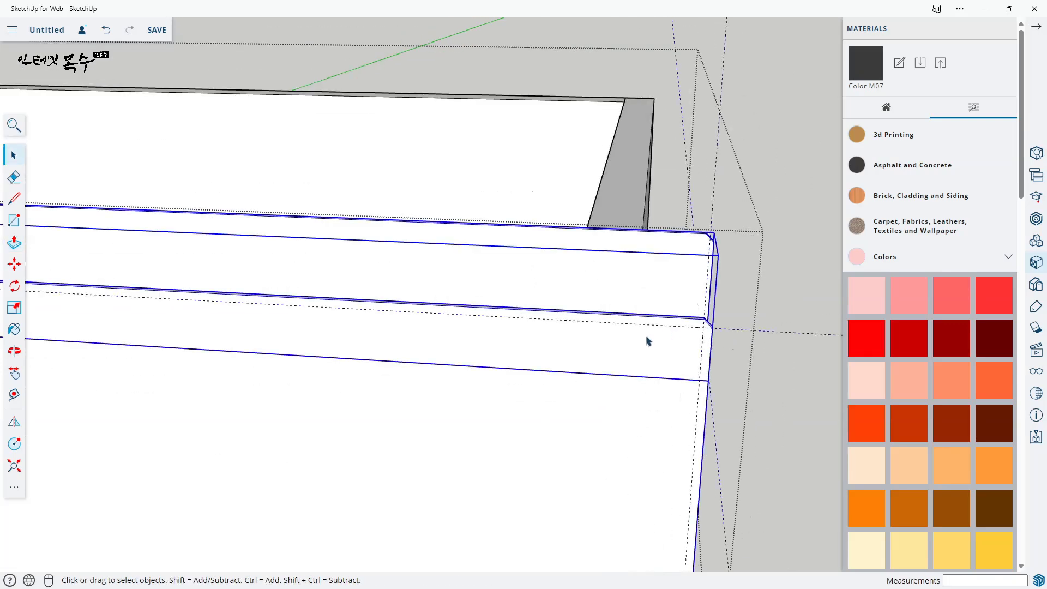
{"action": "triple_click", "coordinate": [616, 281]}
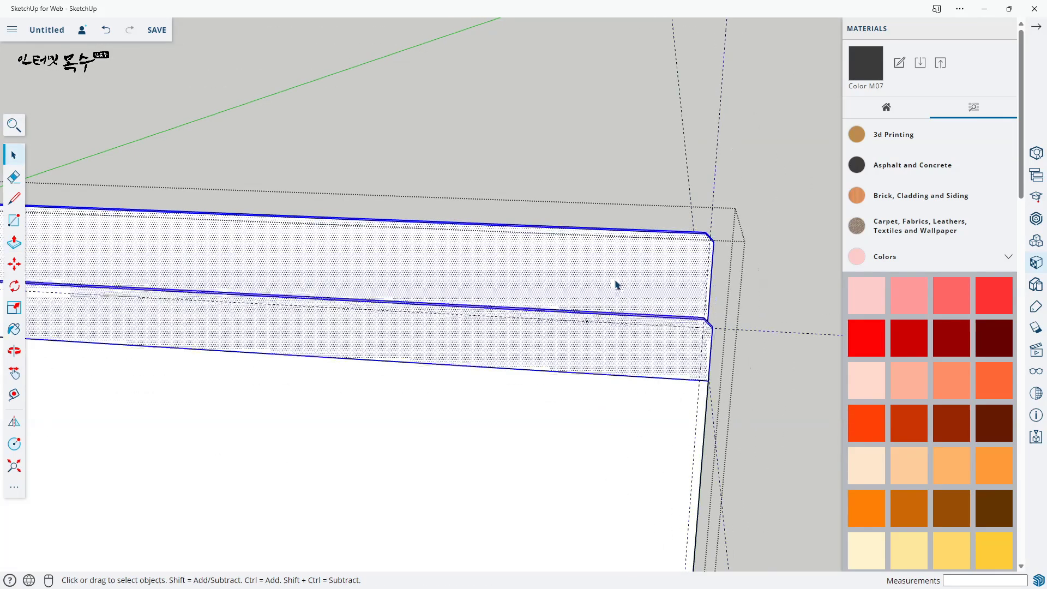
{"action": "right_click", "coordinate": [620, 278]}
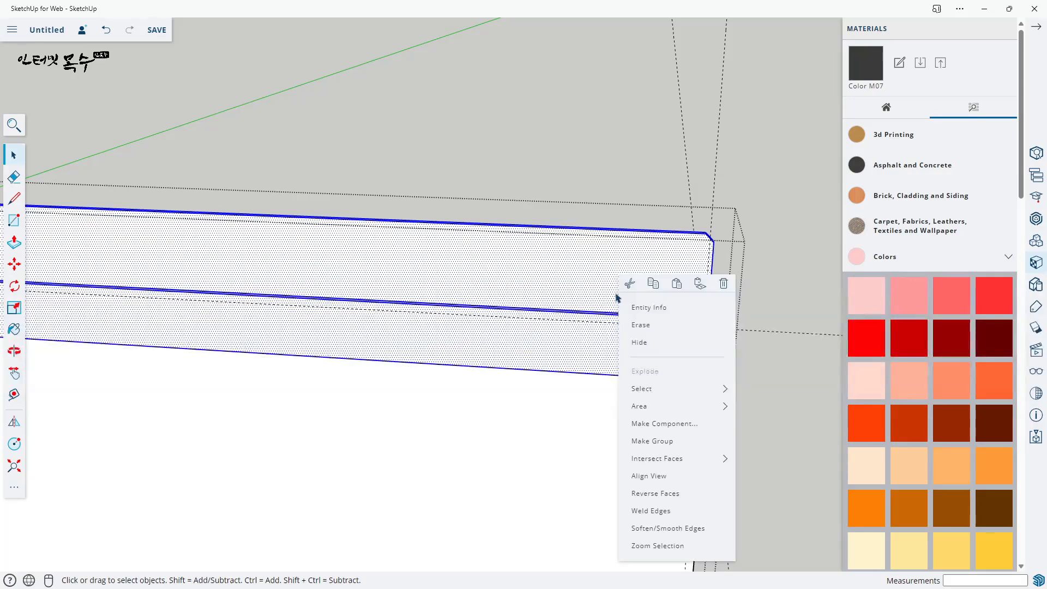
{"action": "left_click", "coordinate": [661, 440]}
{"action": "scroll", "coordinate": [725, 430], "scroll_direction": "down", "scroll_amount": 5}
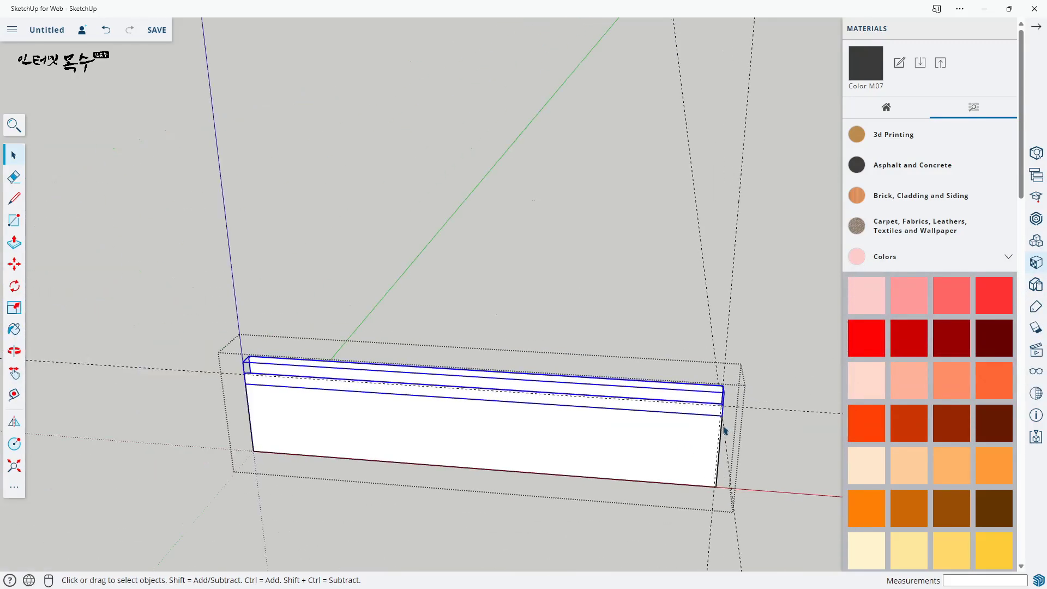
{"action": "left_click", "coordinate": [280, 523]}
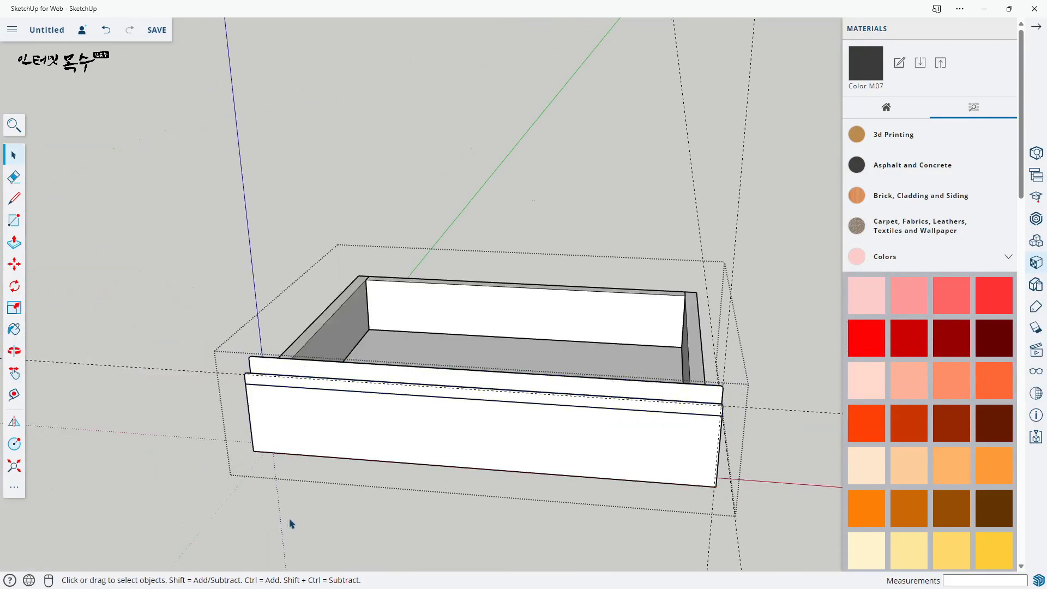
{"action": "left_click", "coordinate": [358, 526]}
- Examine the whole cabinet from several angles, including the drawer fronts, their channel profiles and the open middle compartment
{"action": "scroll", "coordinate": [361, 527], "scroll_direction": "down", "scroll_amount": 4}
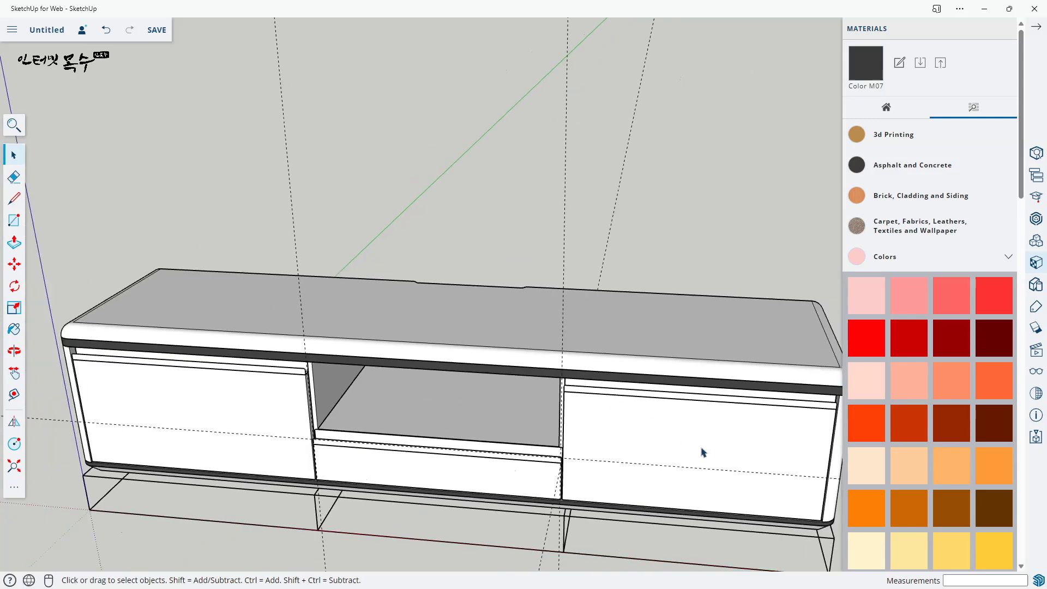
{"action": "middle_click_drag", "start_coordinate": [703, 452], "coordinate": [572, 264]}
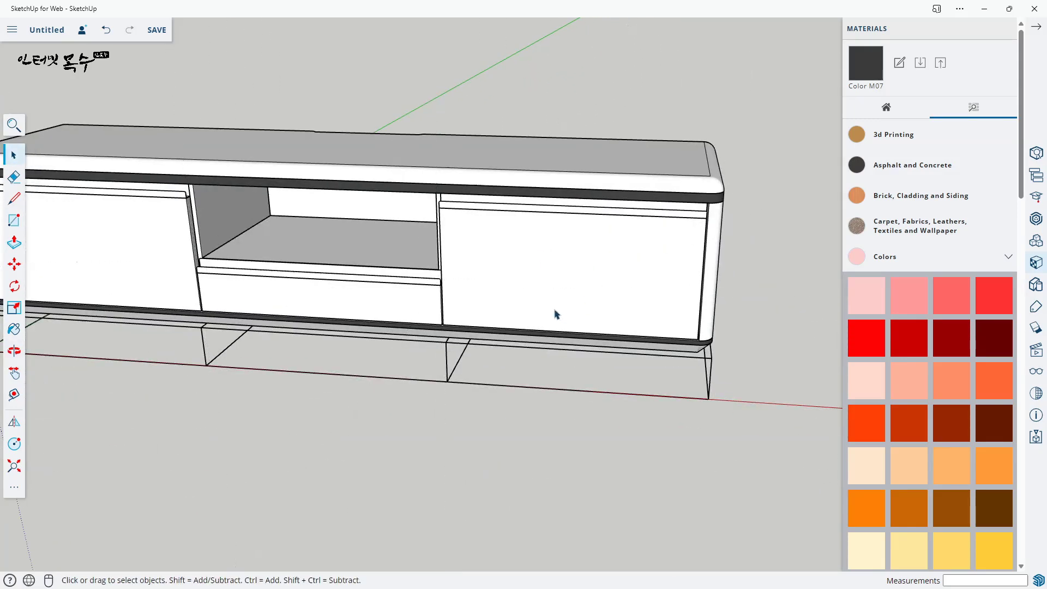
{"action": "middle_click_drag", "start_coordinate": [556, 364], "coordinate": [455, 361]}
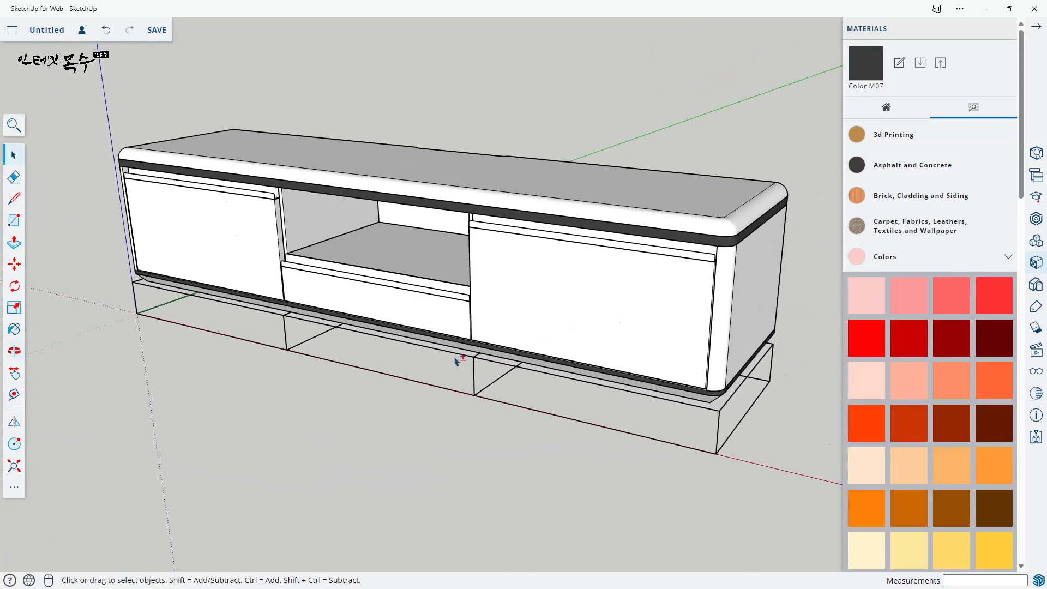
{"action": "middle_click_drag", "start_coordinate": [575, 294], "coordinate": [580, 264]}
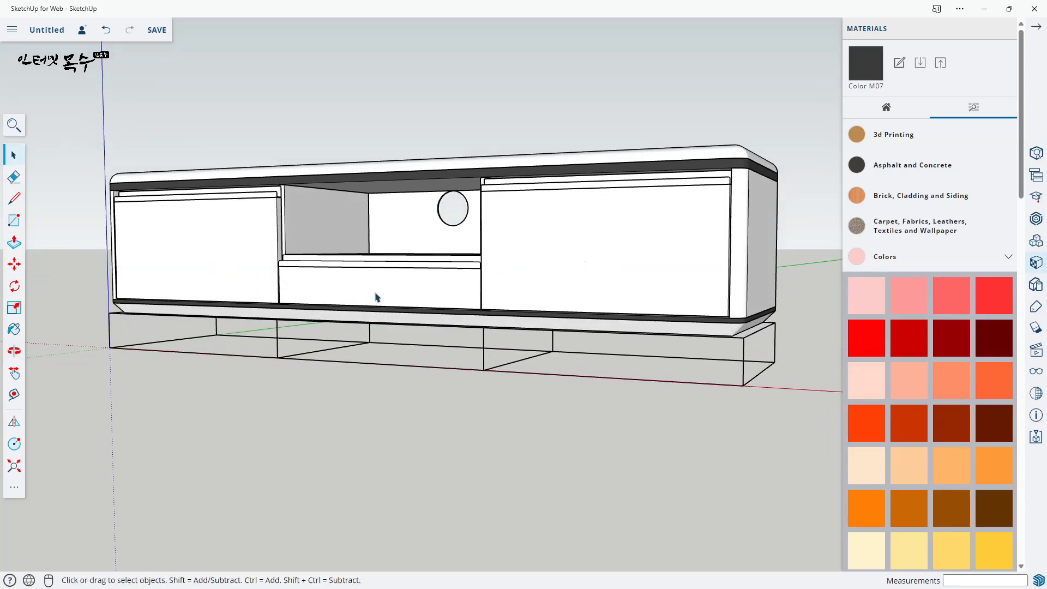
{"action": "middle_click_drag", "start_coordinate": [463, 306], "coordinate": [502, 298]}
{"action": "scroll", "coordinate": [431, 251], "scroll_direction": "up", "scroll_amount": 4}
{"action": "middle_click_drag", "start_coordinate": [416, 230], "coordinate": [586, 304], "text": "shift"}
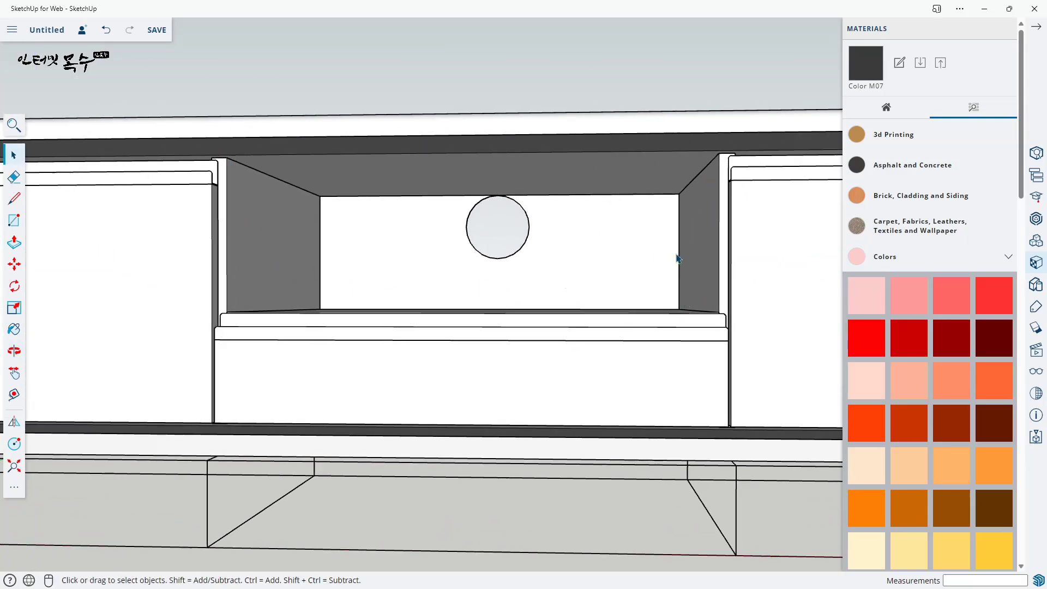
- Create a horizontal guide line along the top edge of the left drawer front's channel profile
{"action": "middle_click_drag", "start_coordinate": [676, 258], "coordinate": [355, 175]}
{"action": "scroll", "coordinate": [362, 206], "scroll_direction": "up", "scroll_amount": 3}
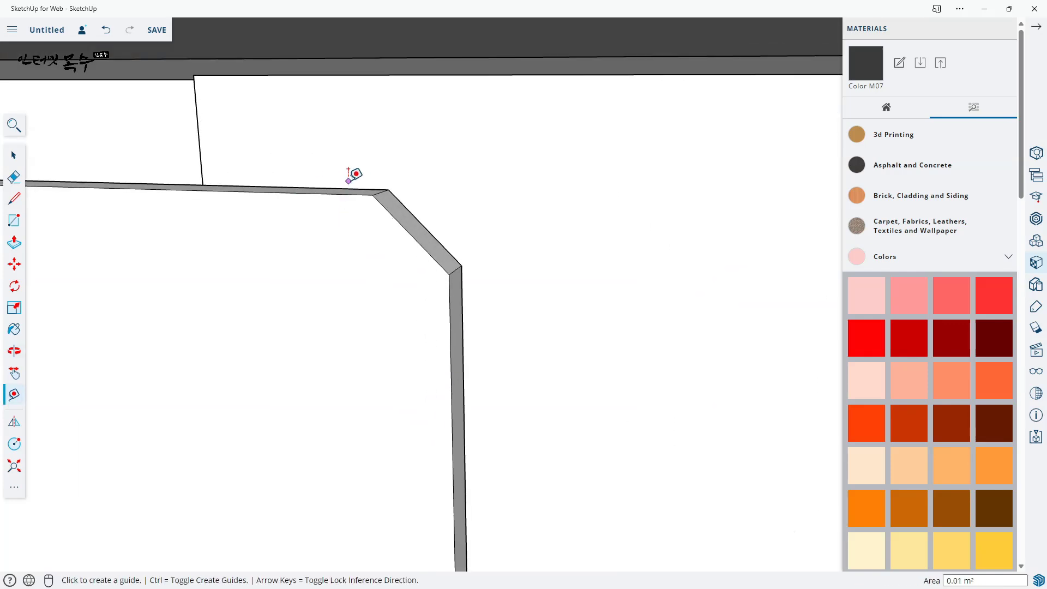
{"action": "double_click", "coordinate": [348, 189]}
{"action": "scroll", "coordinate": [593, 238], "scroll_direction": "down", "scroll_amount": 3}
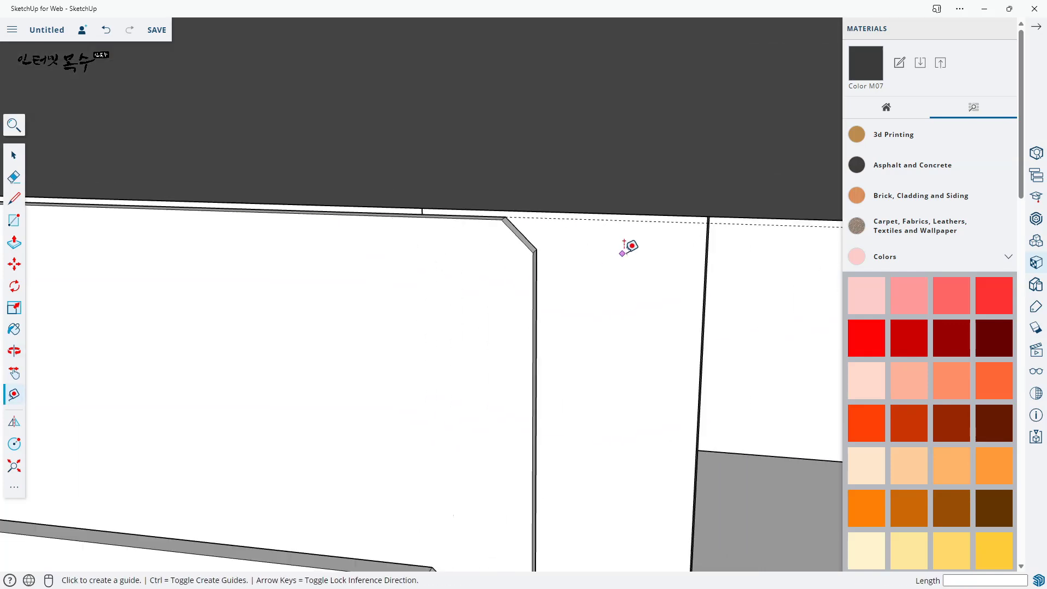
- Place a vertical guide on the left partition's front edge, offset from the left drawer front's side edge
{"action": "scroll", "coordinate": [630, 247], "scroll_direction": "down", "scroll_amount": 2}
{"action": "middle_click_drag", "start_coordinate": [649, 311], "coordinate": [554, 241]}
{"action": "scroll", "coordinate": [469, 243], "scroll_direction": "up", "scroll_amount": 3}
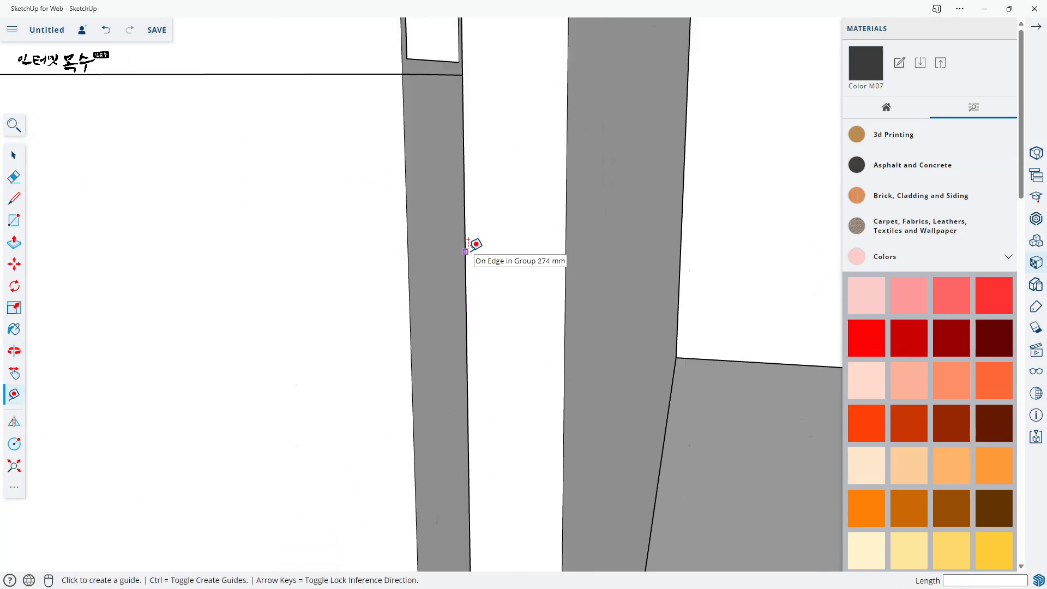
{"action": "left_click", "coordinate": [467, 241]}
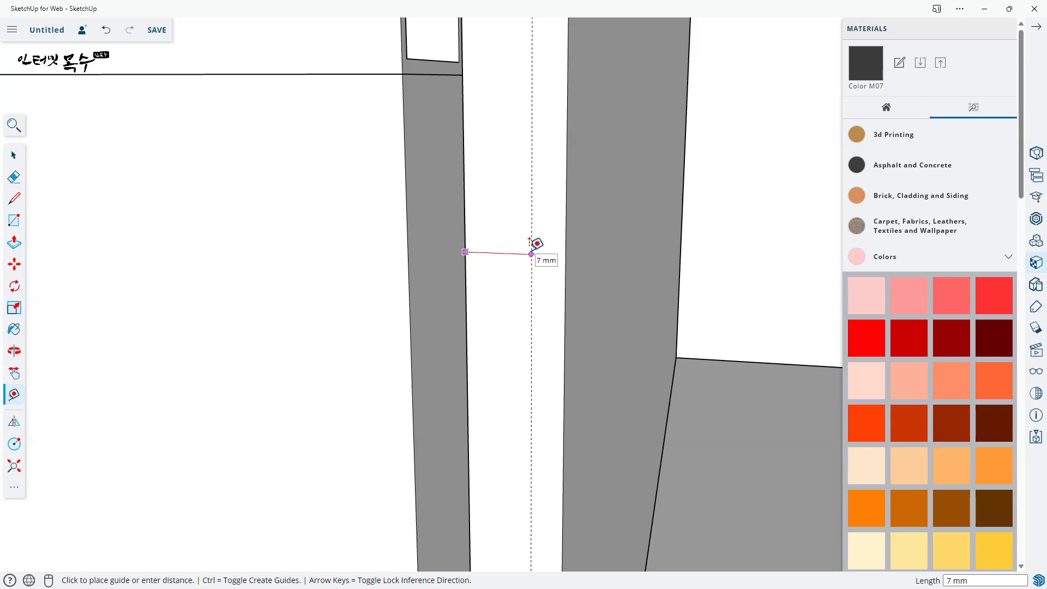
{"action": "key", "text": "Return"}
{"action": "scroll", "coordinate": [528, 267], "scroll_direction": "down", "scroll_amount": 4}
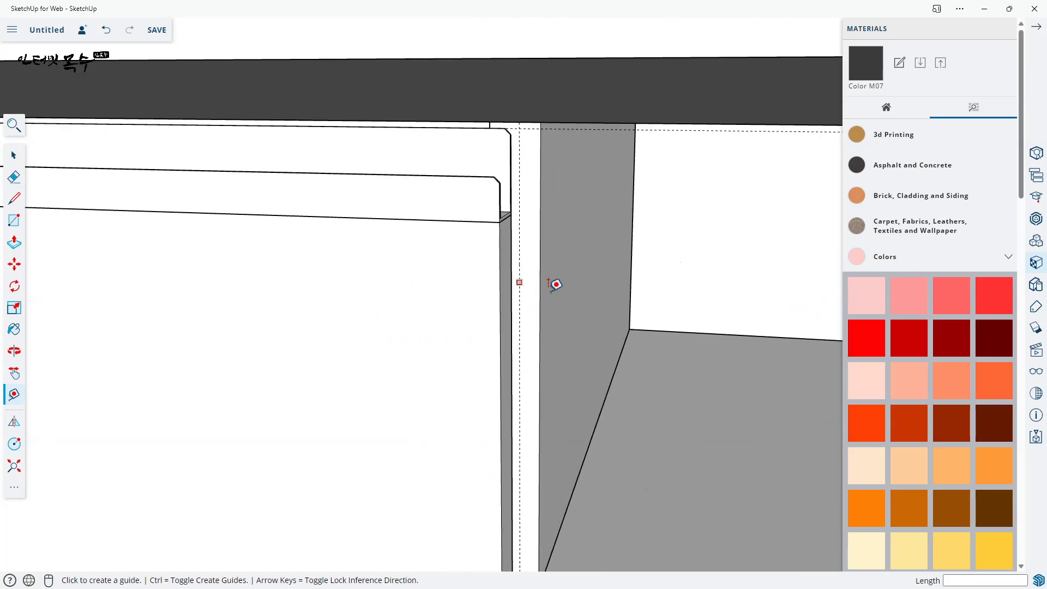
- Place a vertical guide on the right partition's front edge, 3 mm from the right drawer front's side edge
{"action": "middle_click_drag", "start_coordinate": [660, 265], "coordinate": [688, 261]}
{"action": "scroll", "coordinate": [521, 234], "scroll_direction": "down", "scroll_amount": 4}
{"action": "scroll", "coordinate": [507, 236], "scroll_direction": "up", "scroll_amount": 5}
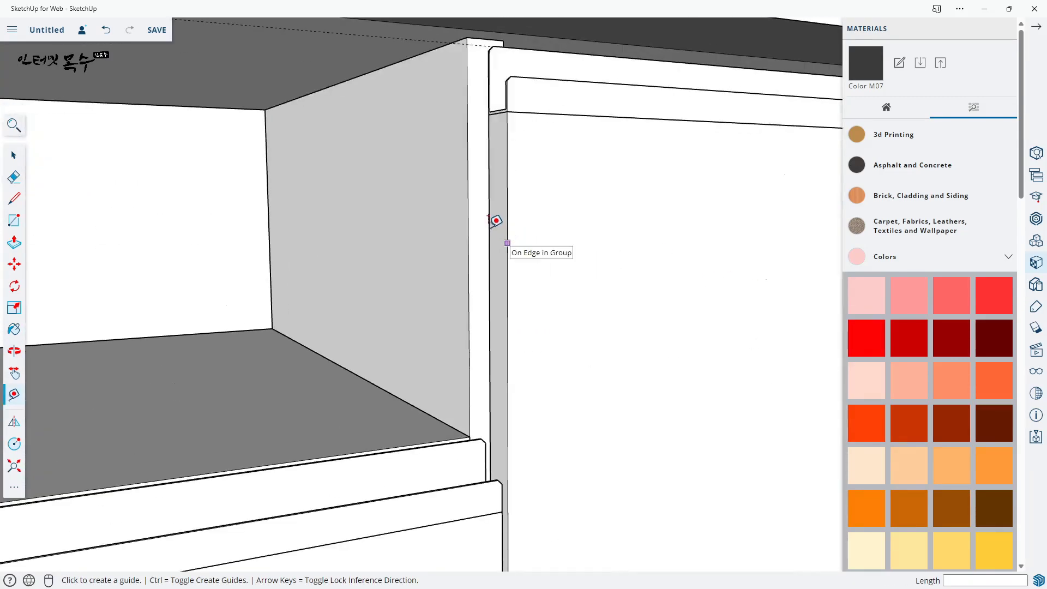
{"action": "left_click", "coordinate": [490, 228]}
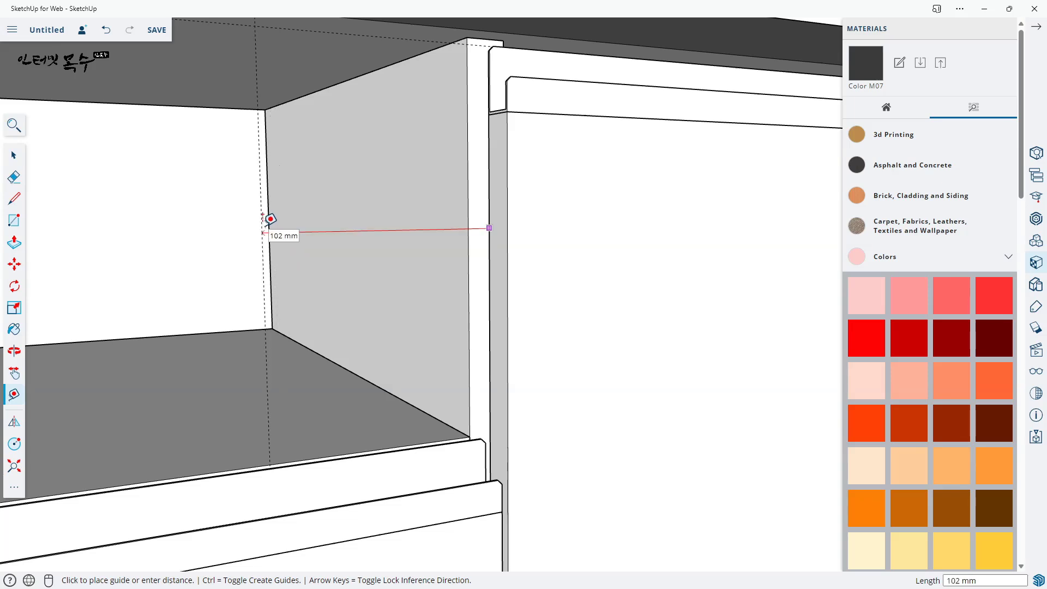
{"action": "type", "text": "3"}
{"action": "key", "text": "Return"}
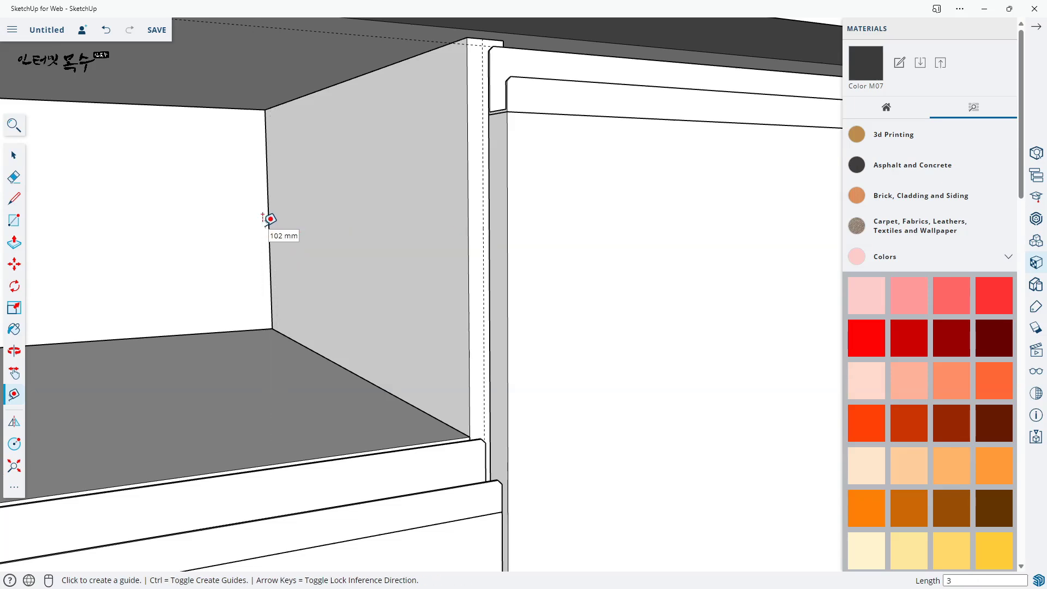
- Place a horizontal guide just above the front edge of the middle compartment's shelf
{"action": "scroll", "coordinate": [402, 432], "scroll_direction": "up", "scroll_amount": 4}
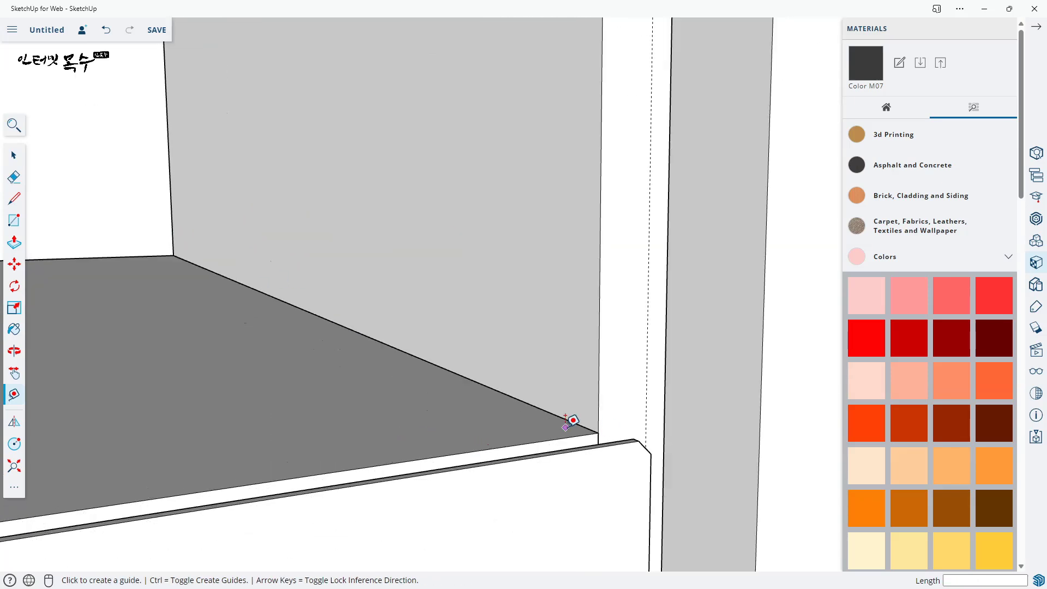
{"action": "middle_click_drag", "start_coordinate": [607, 439], "coordinate": [582, 402]}
{"action": "left_click", "coordinate": [590, 437]}
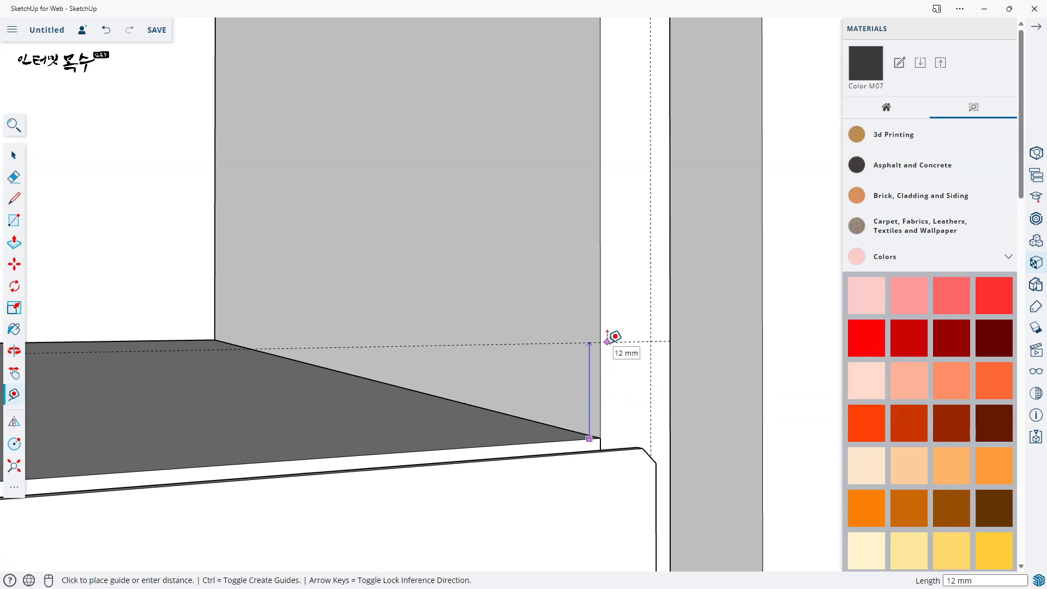
{"action": "left_click", "coordinate": [606, 333]}
{"action": "scroll", "coordinate": [571, 419], "scroll_direction": "down", "scroll_amount": 1}
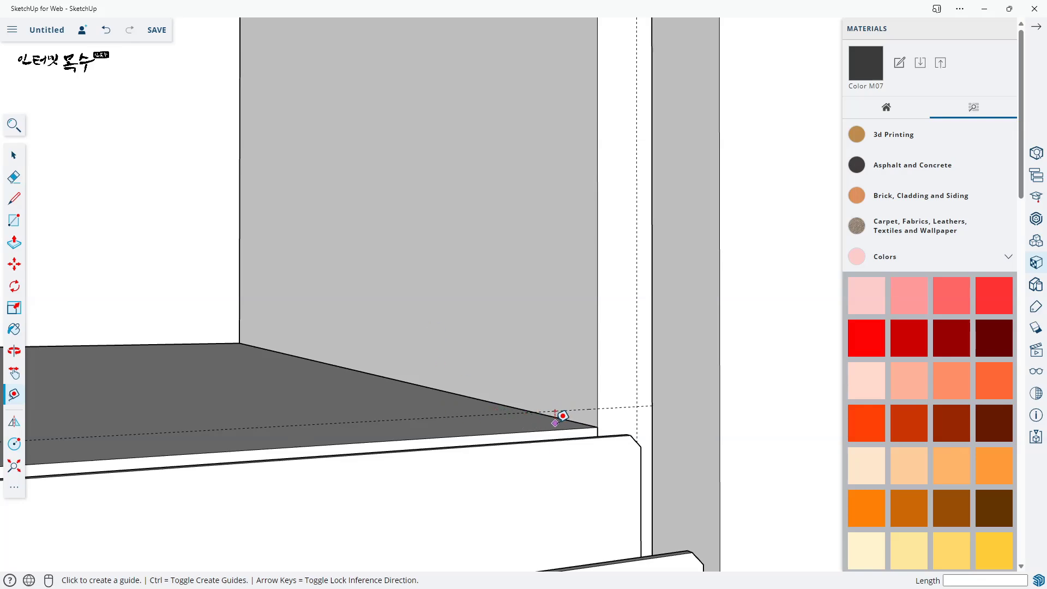
{"action": "scroll", "coordinate": [689, 412], "scroll_direction": "down", "scroll_amount": 3}
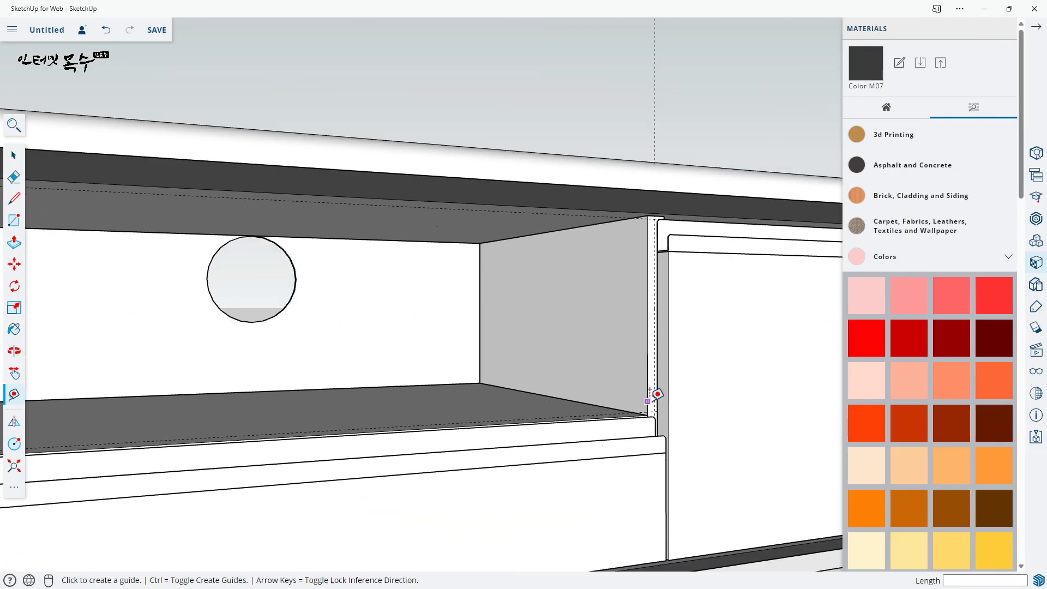
{"action": "scroll", "coordinate": [658, 394], "scroll_direction": "down", "scroll_amount": 3}
{"action": "scroll", "coordinate": [325, 310], "scroll_direction": "up", "scroll_amount": 2}
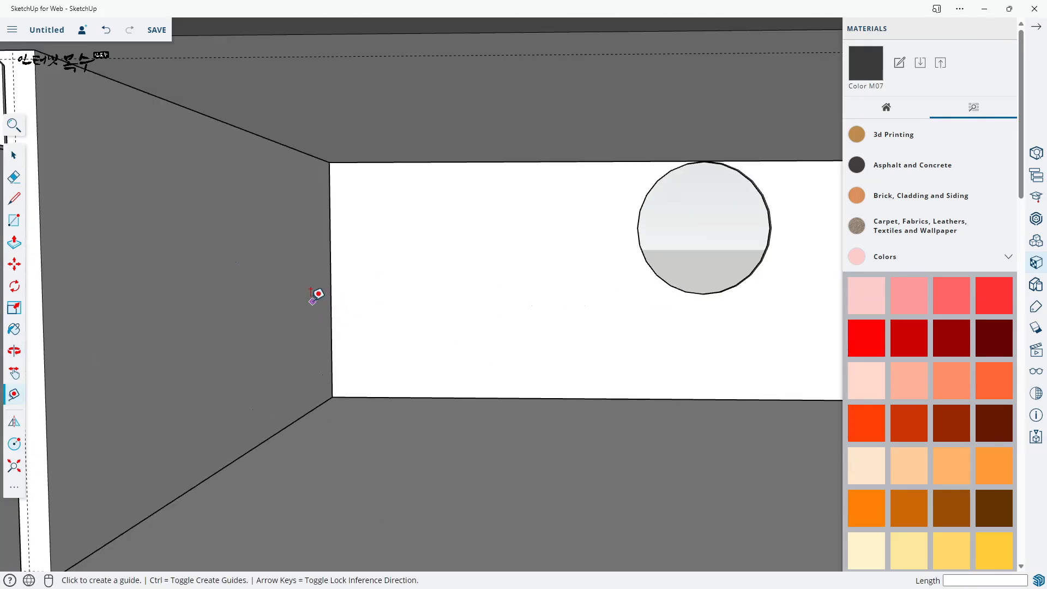
- Draw a rectangle across the middle compartment's front opening, from its upper-left guide intersection to its lower-right guide intersection
{"action": "scroll", "coordinate": [317, 295], "scroll_direction": "down", "scroll_amount": 2}
{"action": "scroll", "coordinate": [222, 211], "scroll_direction": "up", "scroll_amount": 3}
{"action": "key", "text": "r"}
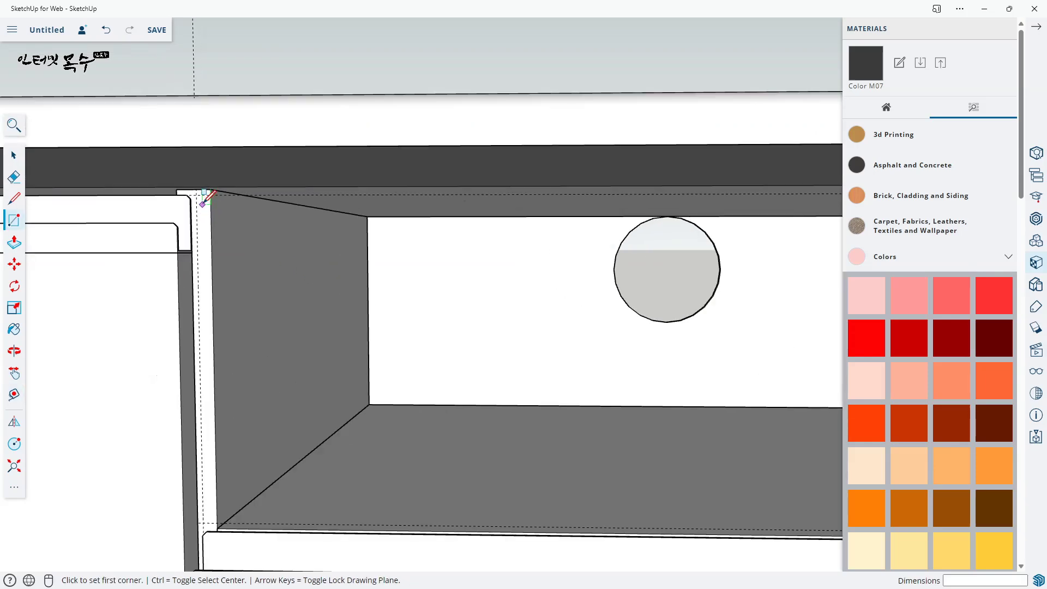
{"action": "scroll", "coordinate": [203, 188], "scroll_direction": "up", "scroll_amount": 1}
{"action": "left_click", "coordinate": [198, 185]}
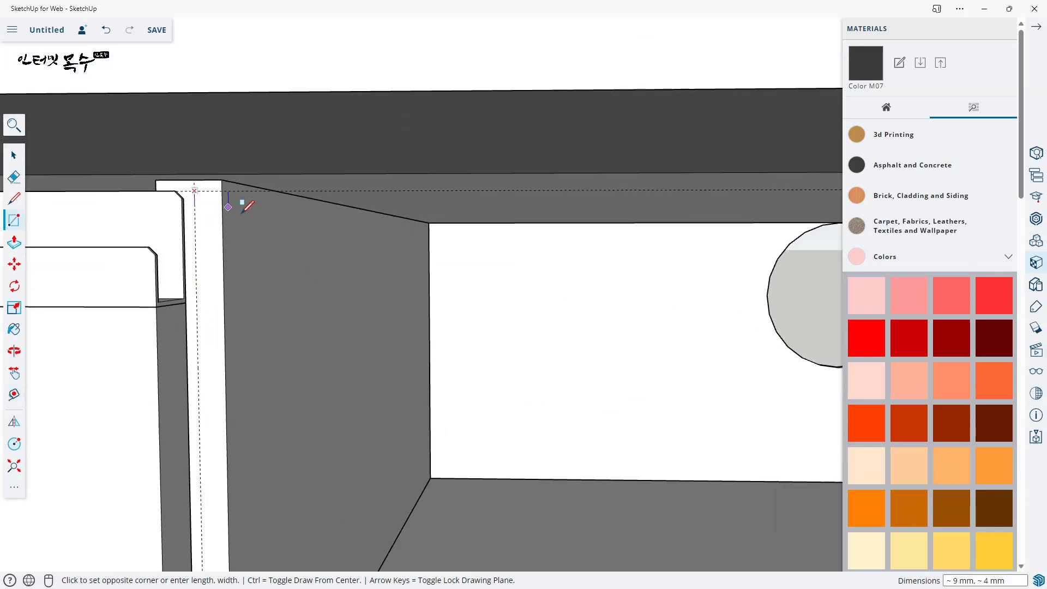
{"action": "scroll", "coordinate": [327, 278], "scroll_direction": "down", "scroll_amount": 2}
{"action": "scroll", "coordinate": [584, 388], "scroll_direction": "down", "scroll_amount": 2}
{"action": "middle_click_drag", "start_coordinate": [584, 388], "coordinate": [466, 270], "text": "shift"}
{"action": "scroll", "coordinate": [258, 251], "scroll_direction": "up", "scroll_amount": 1}
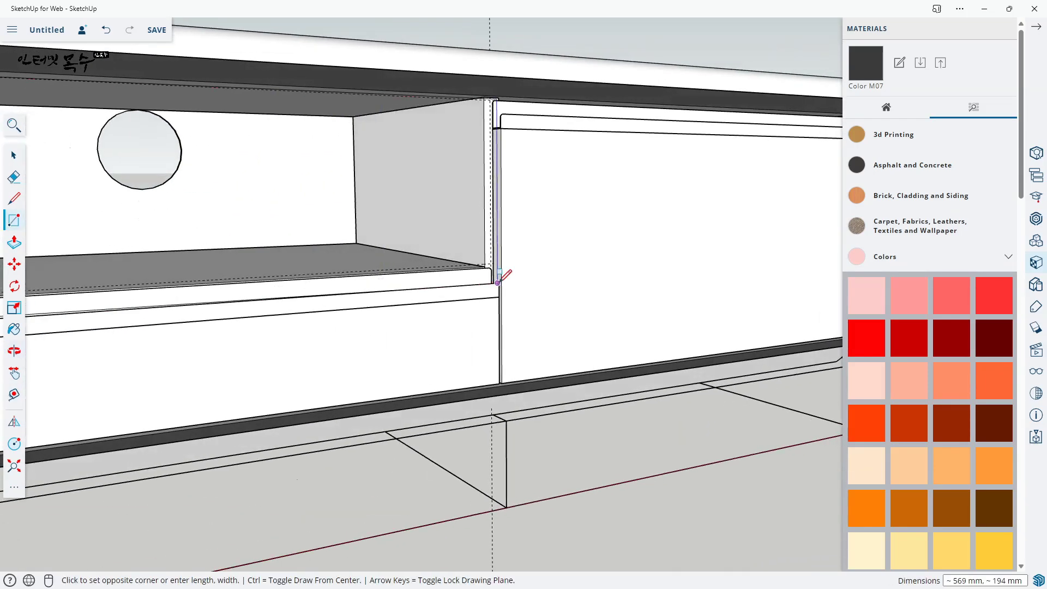
{"action": "scroll", "coordinate": [493, 283], "scroll_direction": "up", "scroll_amount": 3}
{"action": "scroll", "coordinate": [480, 257], "scroll_direction": "up", "scroll_amount": 1}
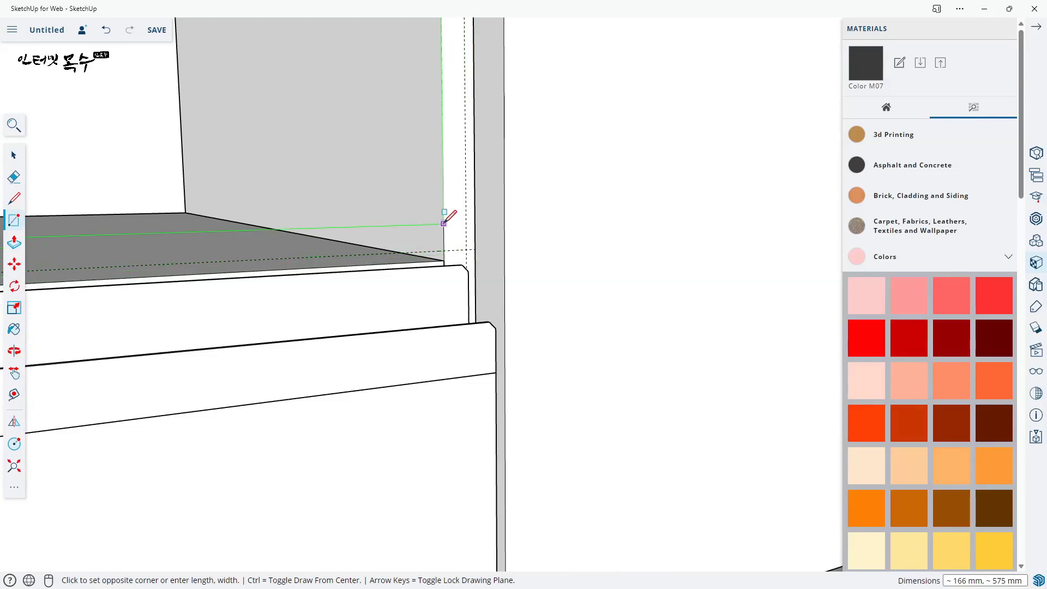
{"action": "left_click", "coordinate": [466, 241]}
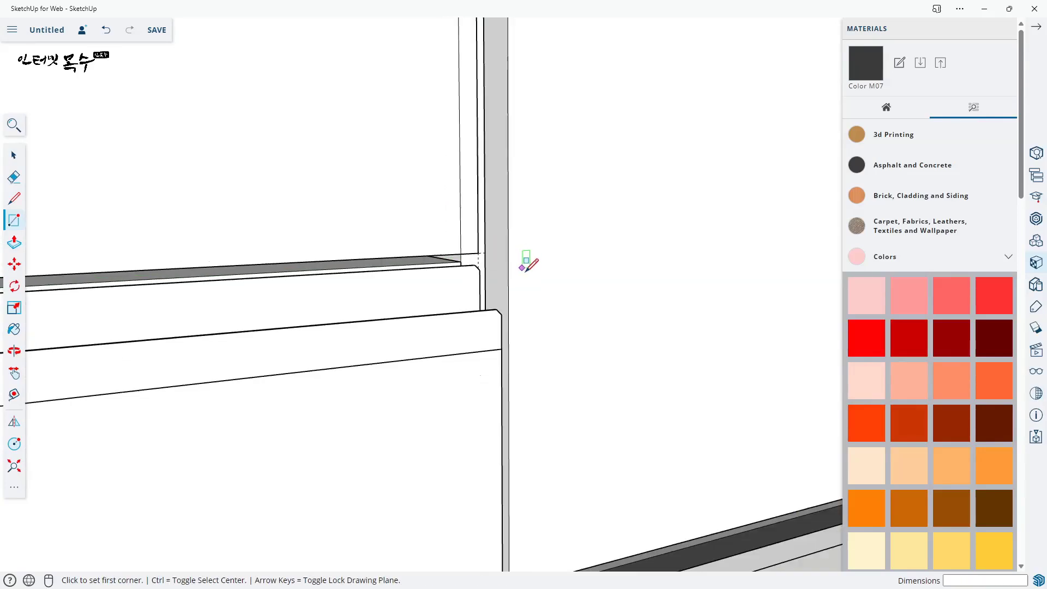
- Push/Pull the rectangle covering the middle compartment outward by 5 mm to form a panel
{"action": "middle_click_drag", "start_coordinate": [529, 262], "coordinate": [458, 264]}
{"action": "scroll", "coordinate": [371, 380], "scroll_direction": "down", "scroll_amount": 2}
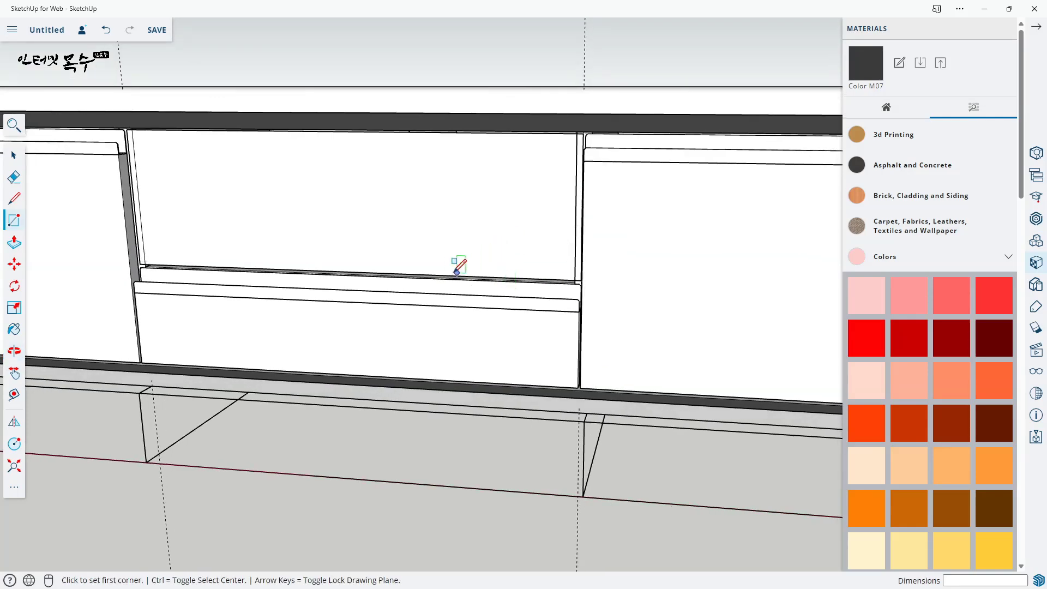
{"action": "key", "text": "p"}
{"action": "left_click", "coordinate": [349, 243]}
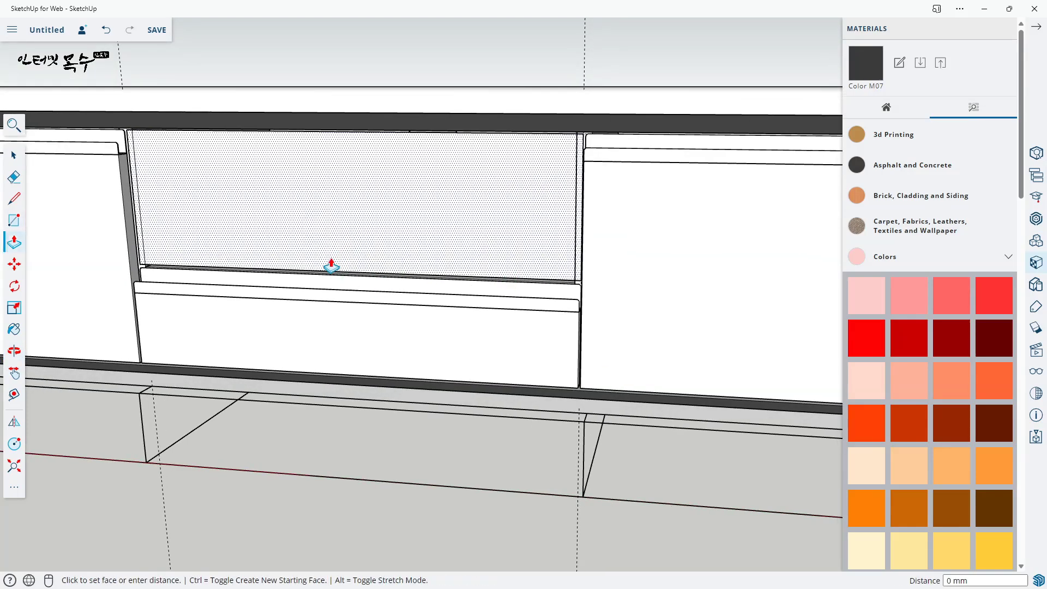
{"action": "left_click", "coordinate": [303, 294]}
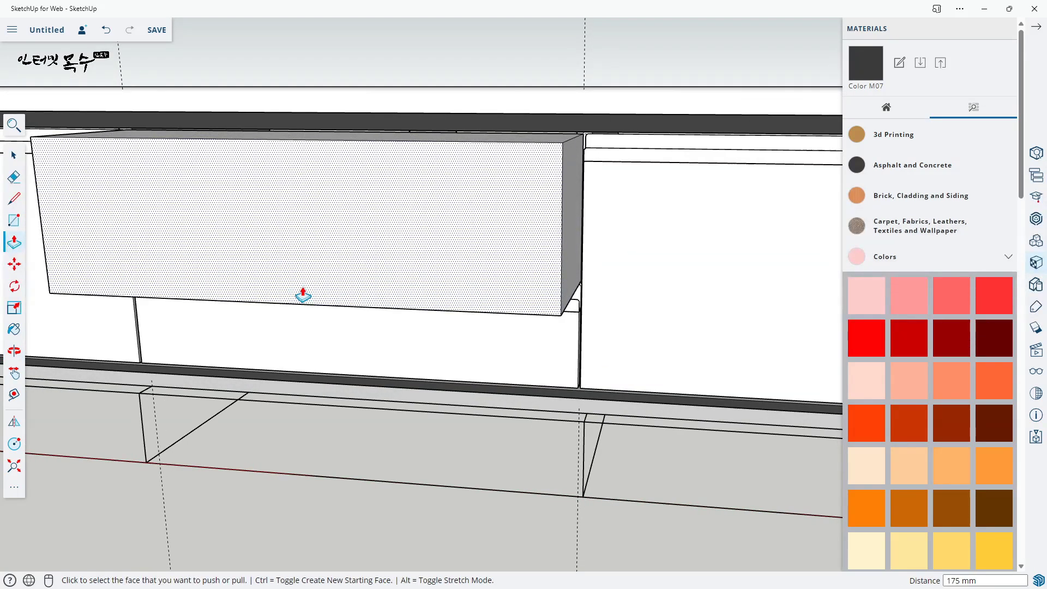
{"action": "type", "text": "5"}
{"action": "key", "text": "Return"}
{"action": "key", "text": "space"}
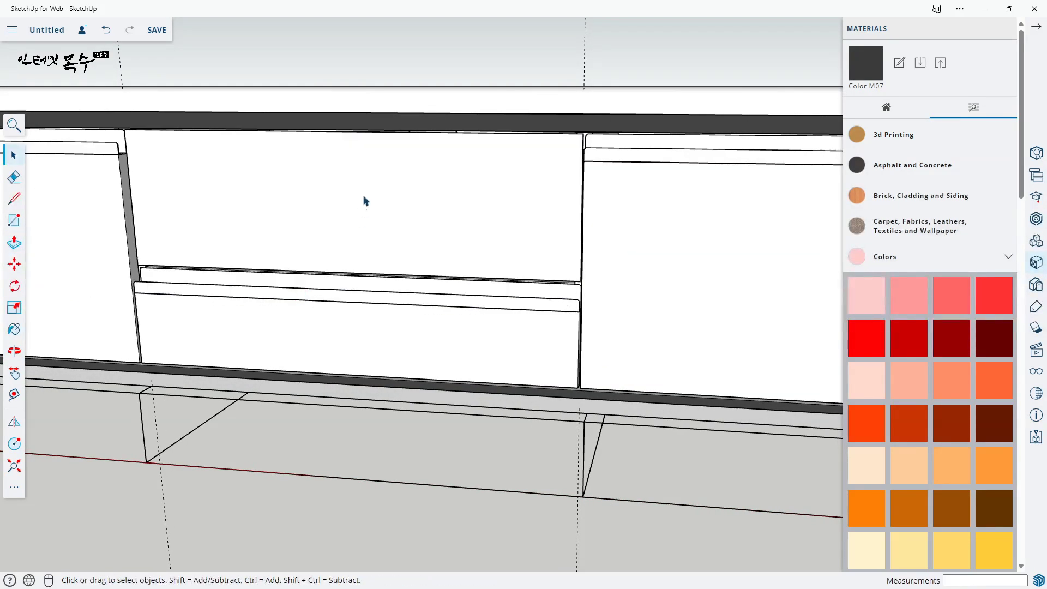
- Make the 5 mm front panel of the middle compartment into a group
{"action": "left_click", "coordinate": [365, 201]}
{"action": "right_click", "coordinate": [365, 202]}
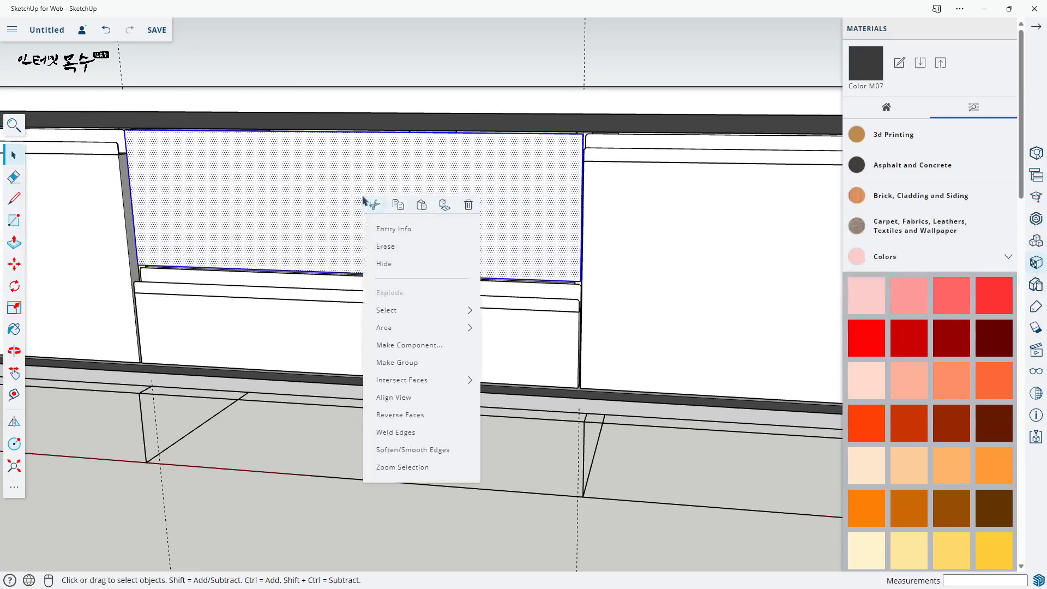
{"action": "left_click", "coordinate": [410, 363]}
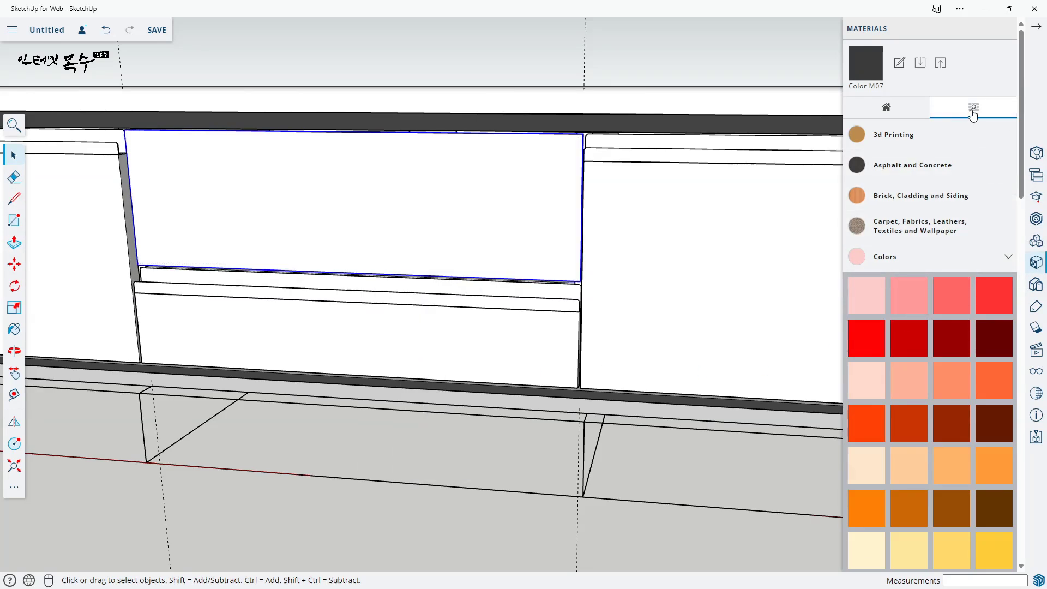
- Paint the middle compartment's front panel with the translucent gray material from the Glass and Mirrors collection
{"action": "scroll", "coordinate": [932, 274], "scroll_direction": "down", "scroll_amount": 5}
{"action": "scroll", "coordinate": [932, 274], "scroll_direction": "down", "scroll_amount": 13}
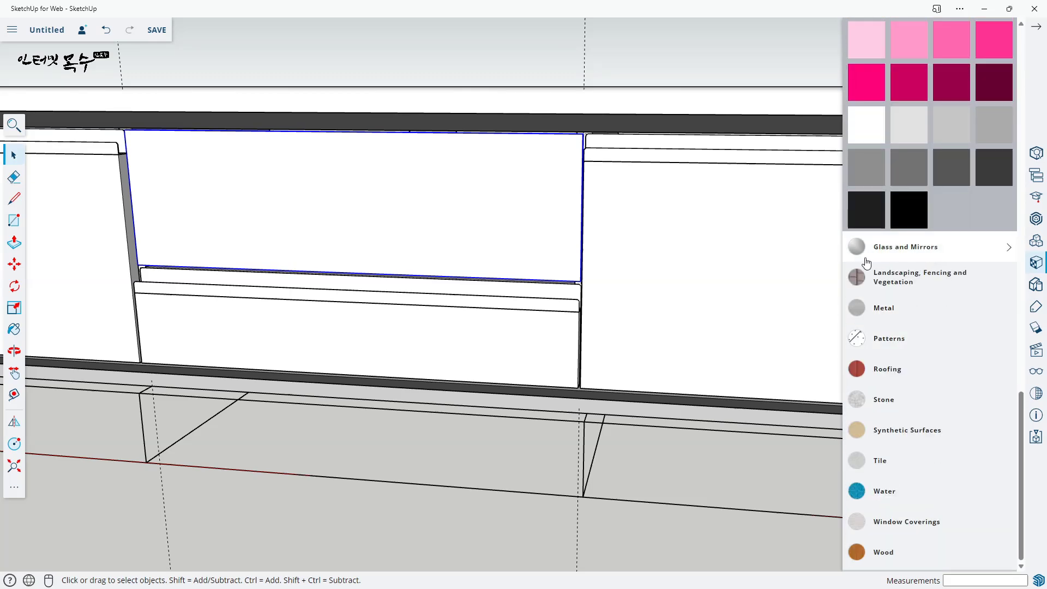
{"action": "left_click", "coordinate": [928, 252]}
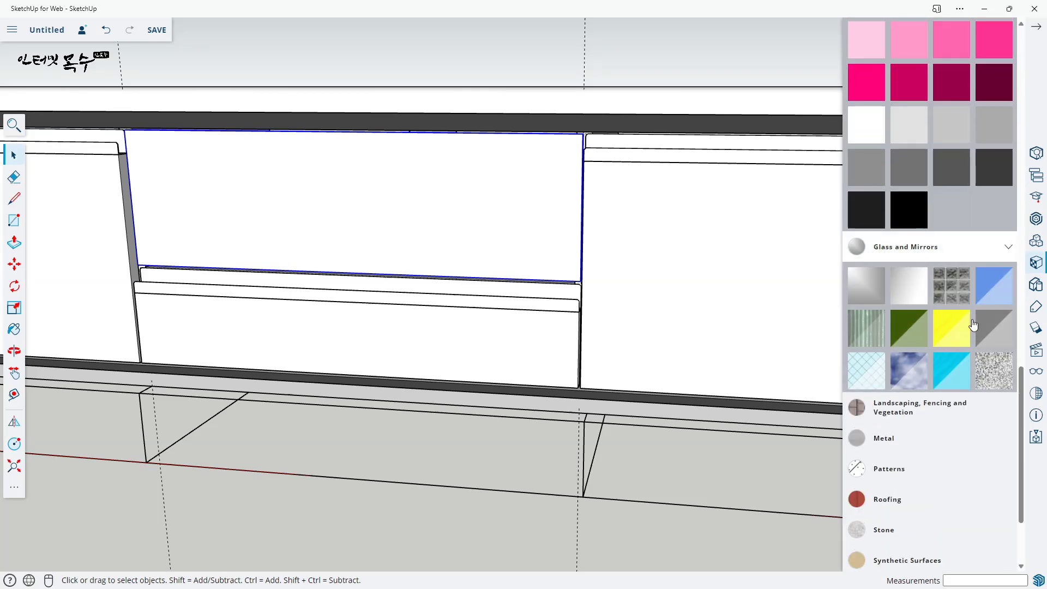
{"action": "left_click", "coordinate": [999, 334]}
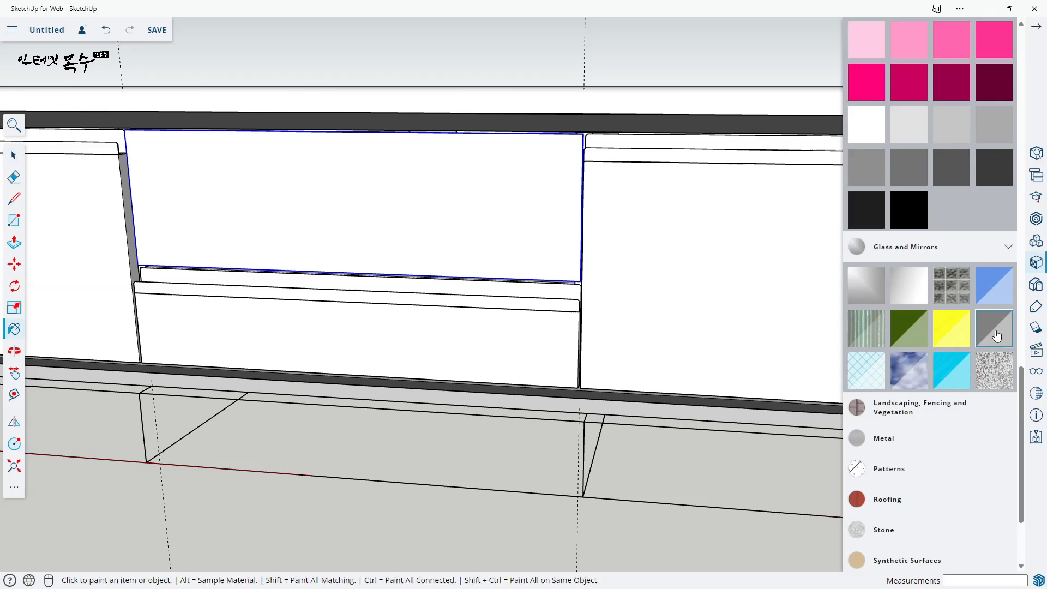
{"action": "left_click", "coordinate": [379, 205]}
{"action": "mouse_move", "coordinate": [388, 252]}
{"action": "middle_mouse_down"}
{"action": "mouse_move", "coordinate": [422, 342]}
{"action": "mouse_move", "coordinate": [456, 355]}
{"action": "mouse_move", "coordinate": [435, 325]}
{"action": "middle_mouse_up"}
{"action": "scroll", "coordinate": [423, 325], "scroll_direction": "up", "scroll_amount": 2}
{"action": "key", "text": "space"}
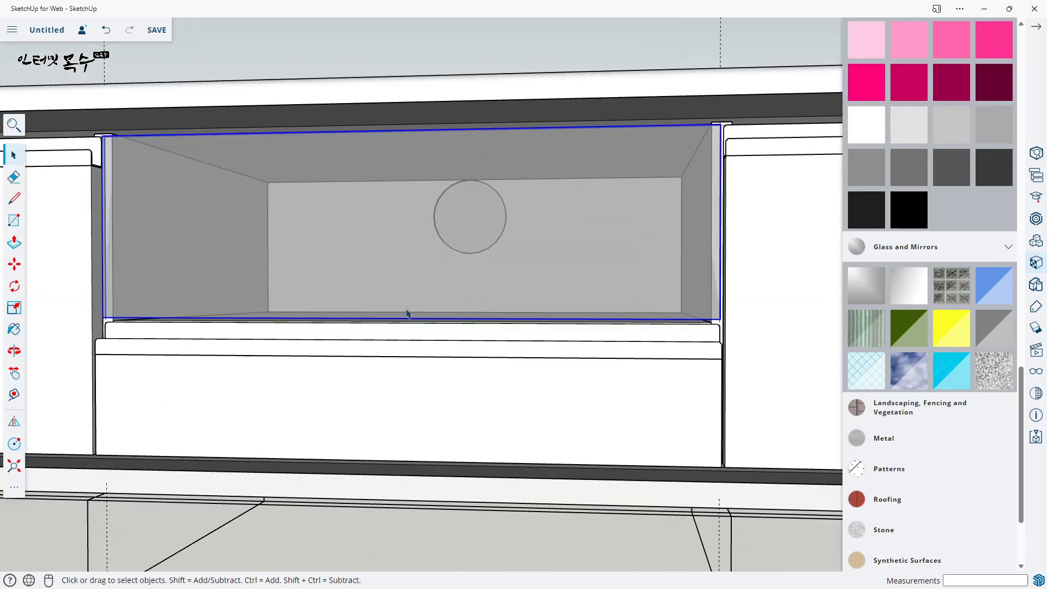
{"action": "double_click", "coordinate": [407, 286]}
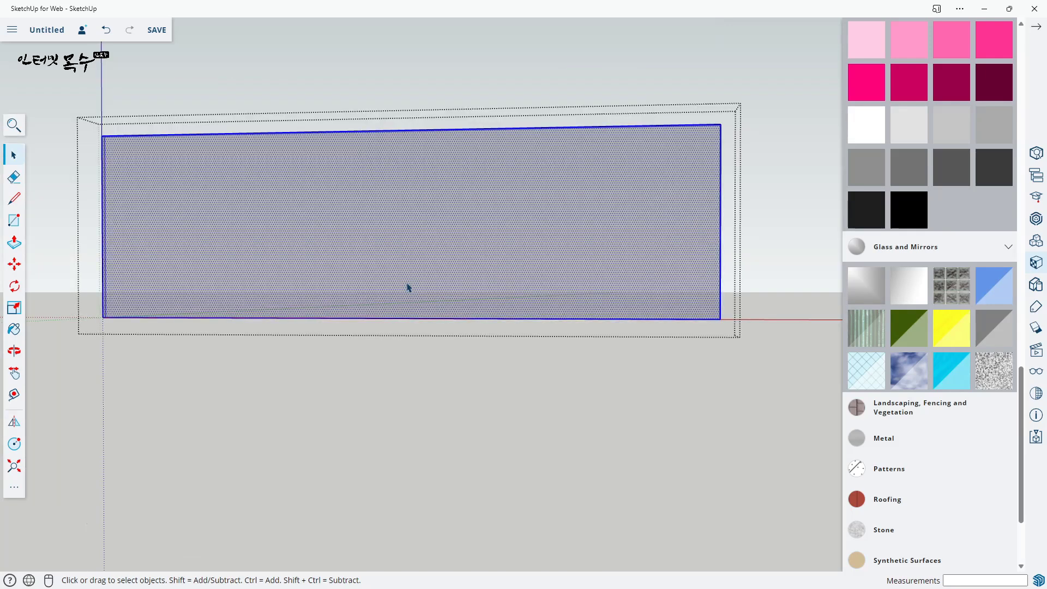
{"action": "key", "text": "Escape"}
{"action": "middle_click_drag", "start_coordinate": [433, 369], "coordinate": [444, 311]}
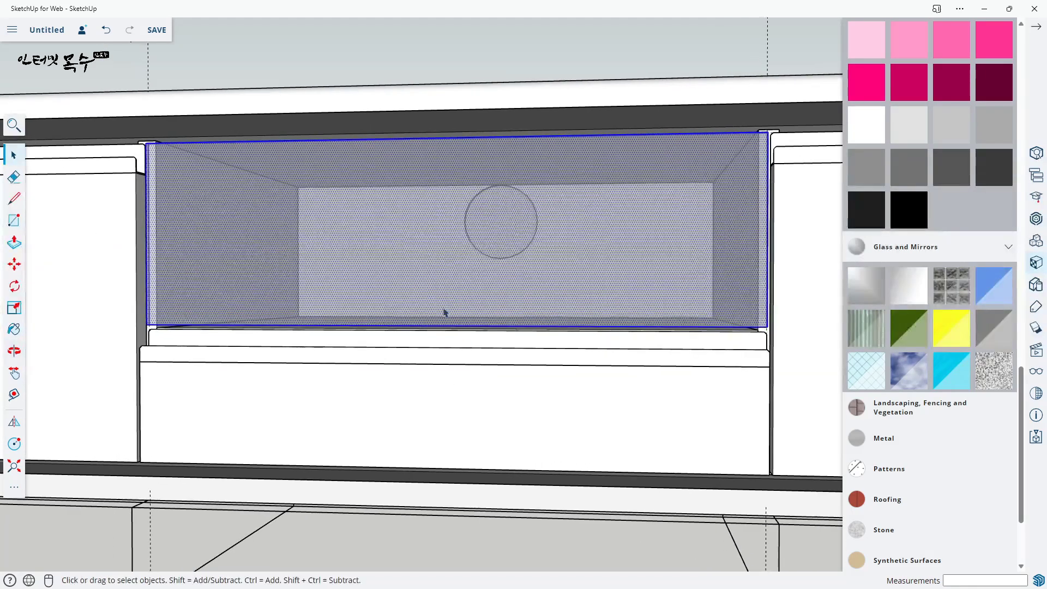
- Inside the glass panel's group, place a horizontal guide 20 mm above the bottom edge and another 20 mm above that guide
{"action": "double_click", "coordinate": [436, 288]}
{"action": "key", "text": "t"}
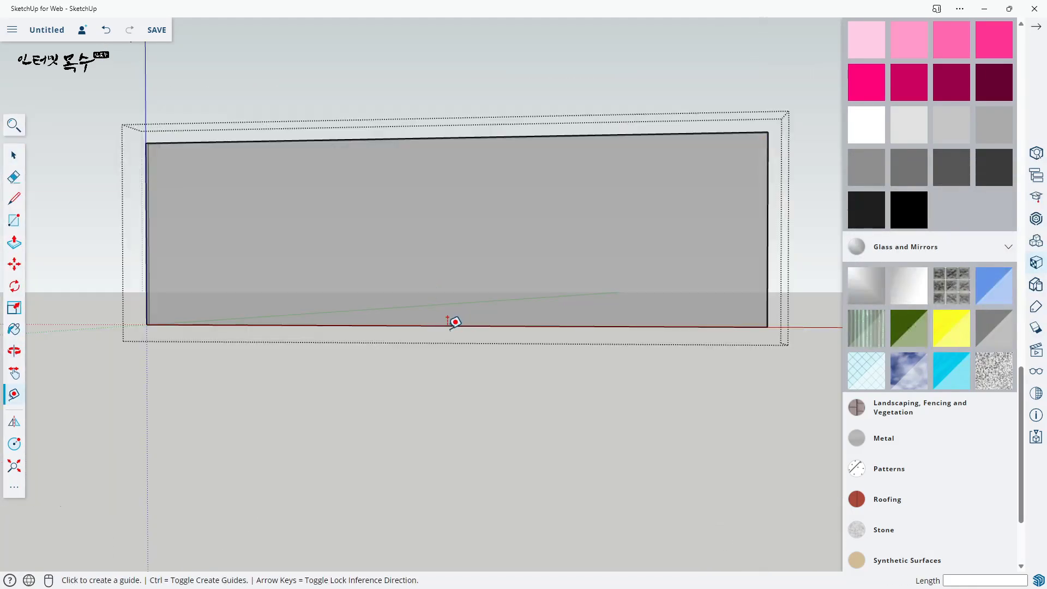
{"action": "left_click", "coordinate": [475, 326]}
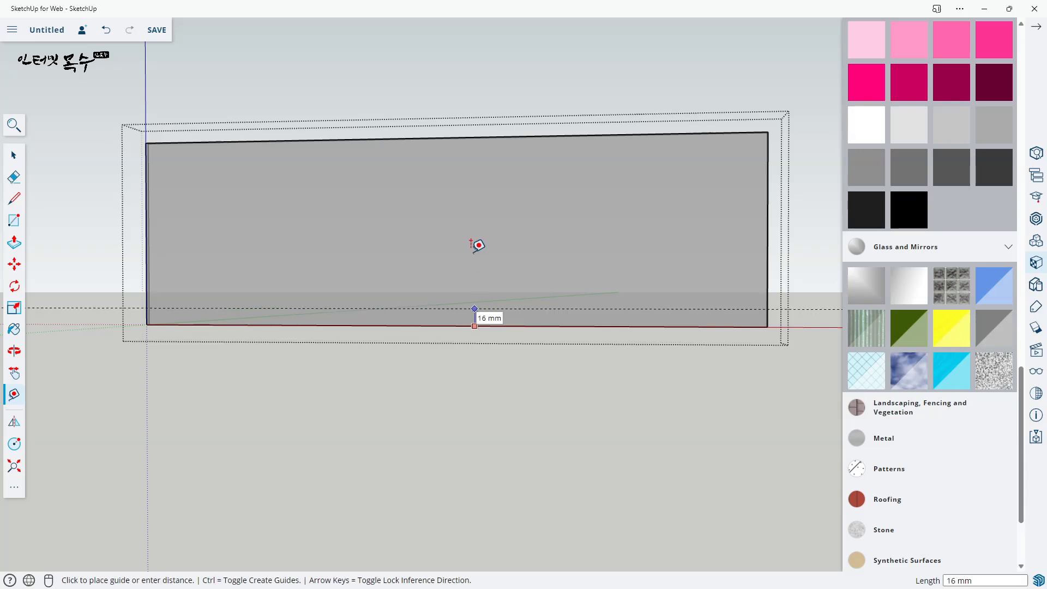
{"action": "type", "text": "20"}
{"action": "key", "text": "Return"}
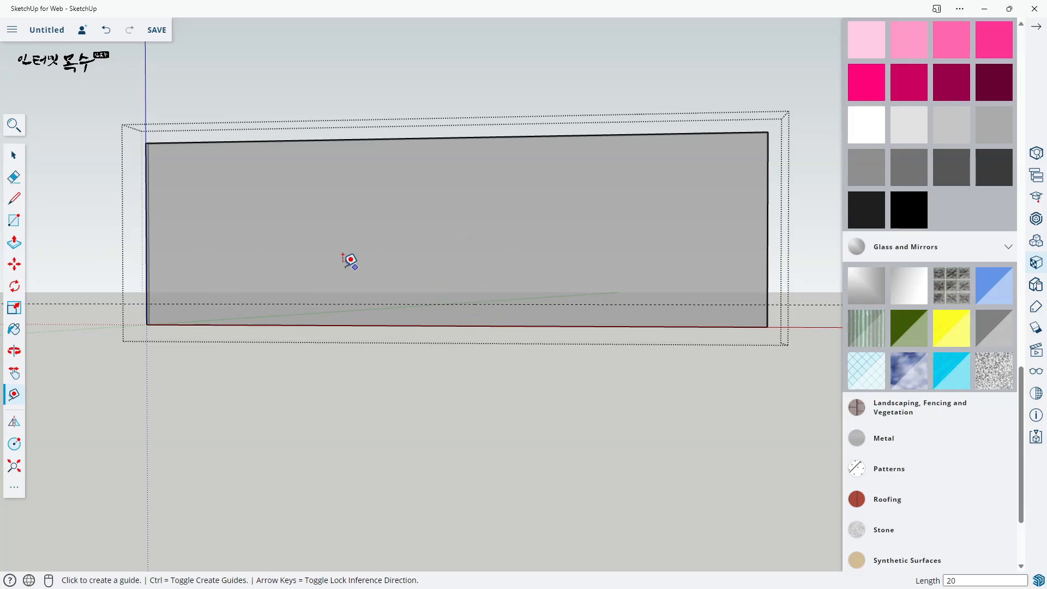
{"action": "left_click", "coordinate": [501, 303]}
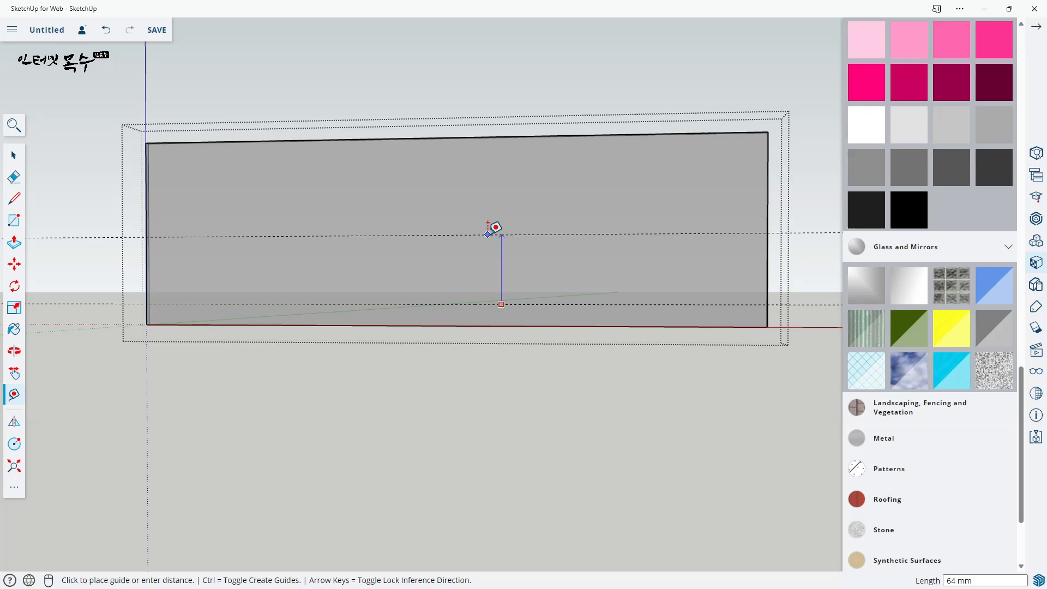
{"action": "type", "text": "20"}
{"action": "key", "text": "Return"}
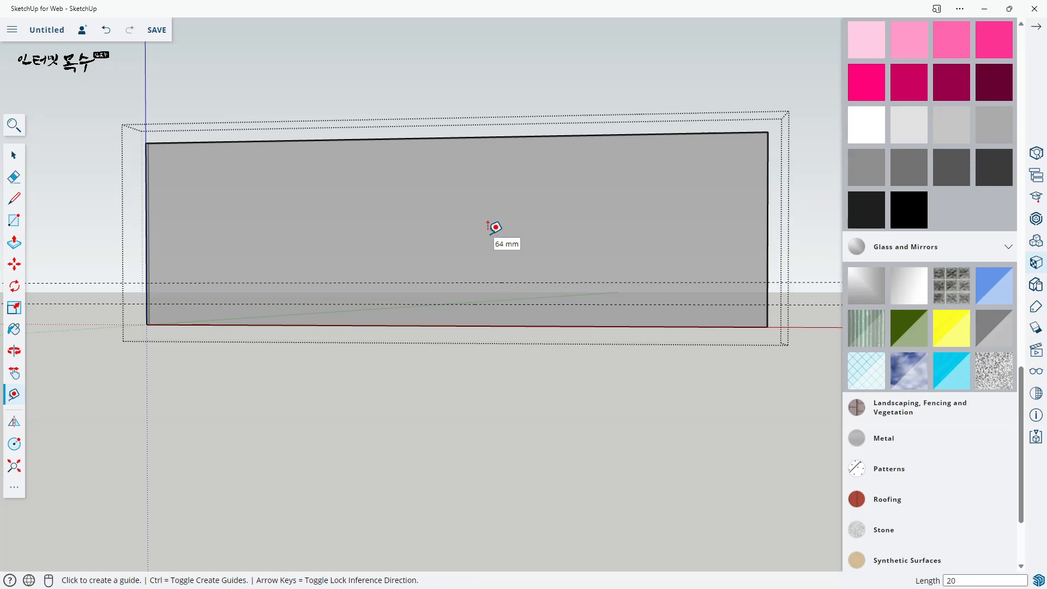
- Place a vertical guide through the glass panel's bottom-edge midpoint and two more vertical guides 100 mm to either side of it
{"action": "left_click", "coordinate": [146, 233]}
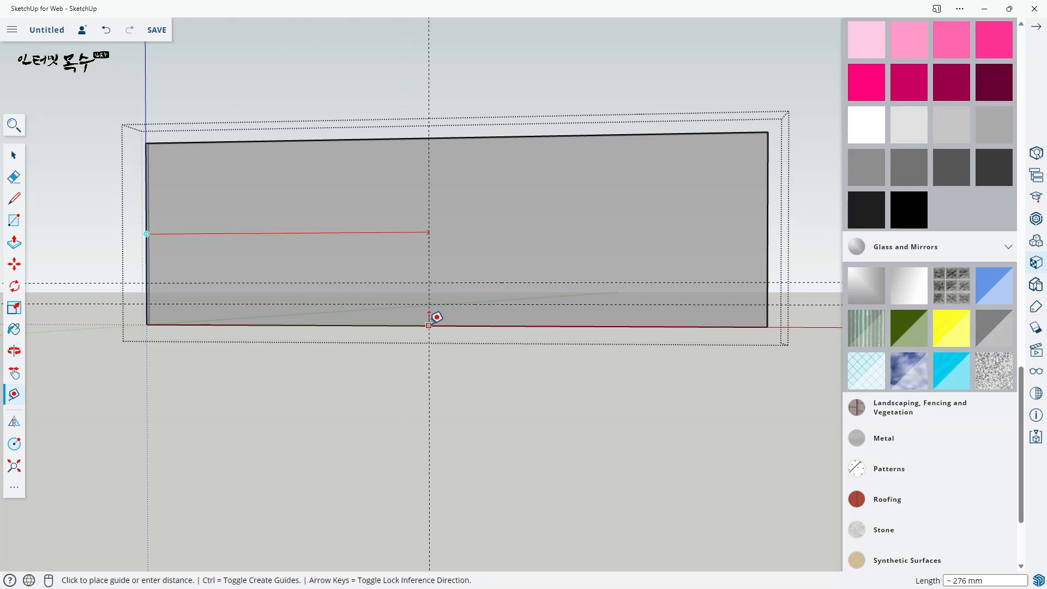
{"action": "left_click", "coordinate": [448, 315]}
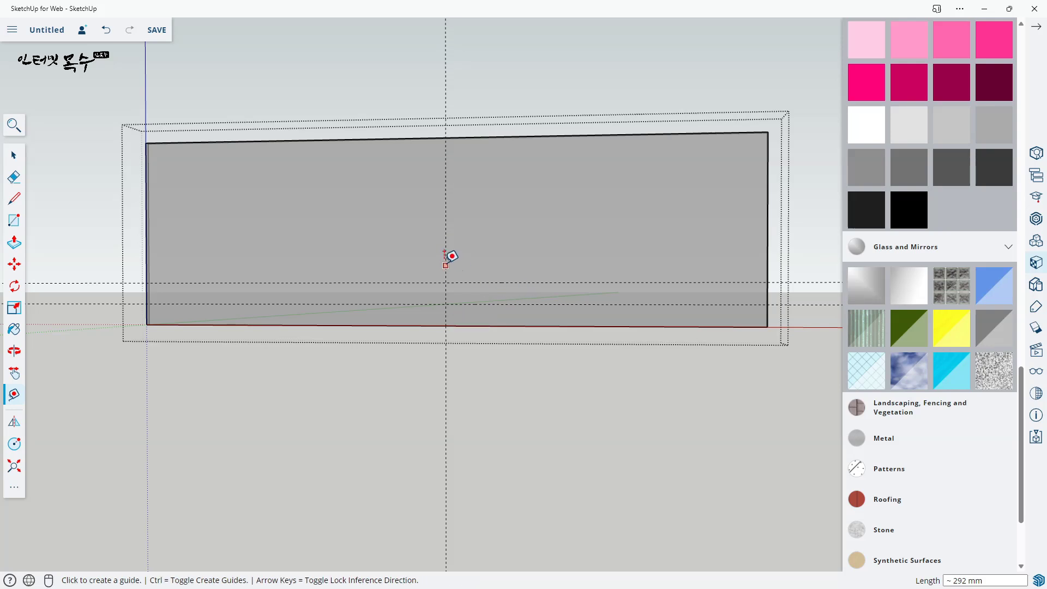
{"action": "left_click", "coordinate": [456, 231]}
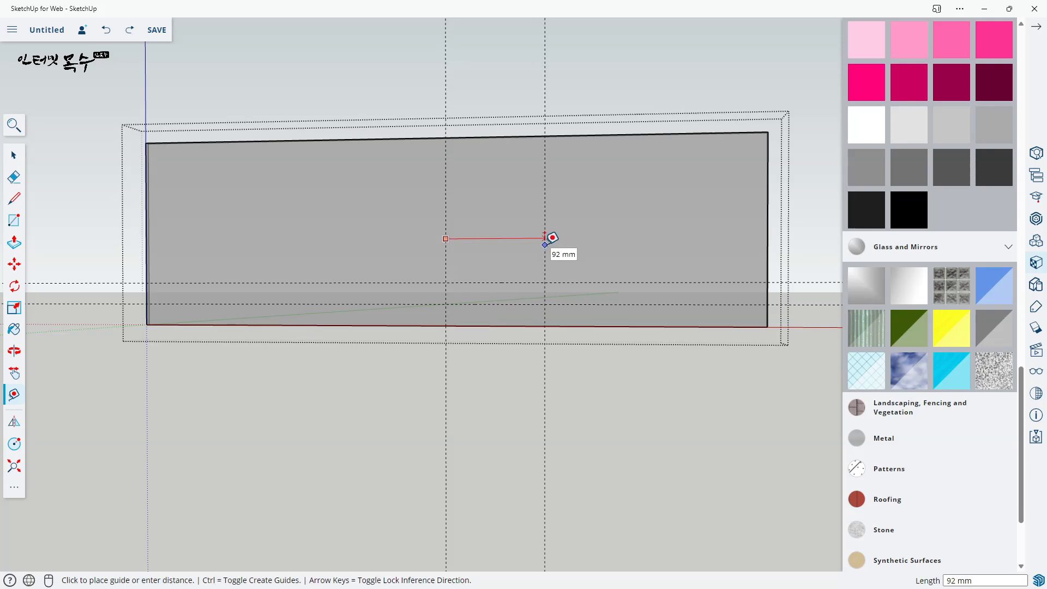
{"action": "type", "text": "100"}
{"action": "key", "text": "Return"}
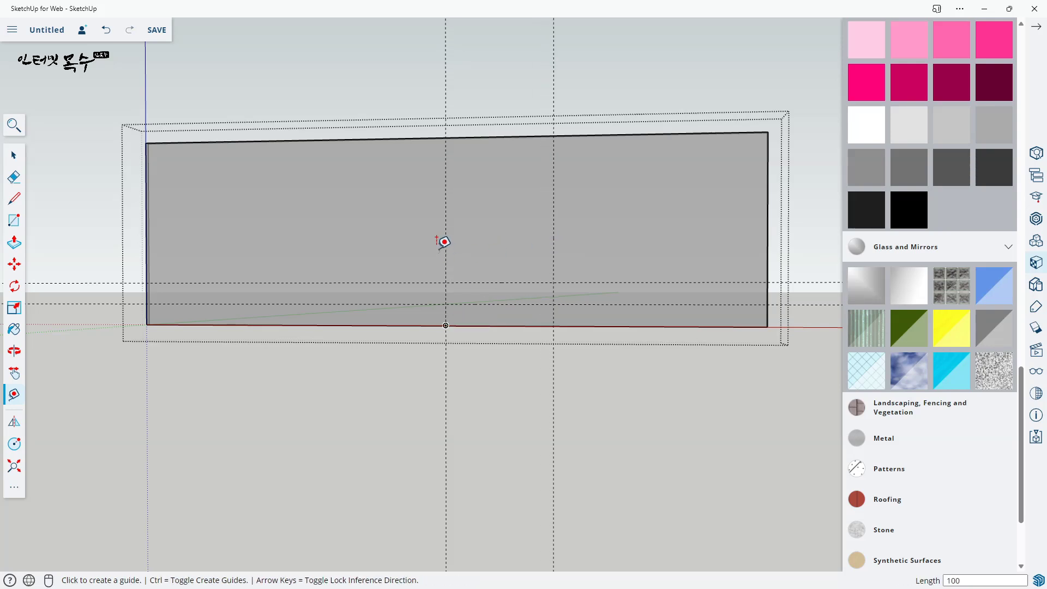
{"action": "left_click", "coordinate": [447, 240]}
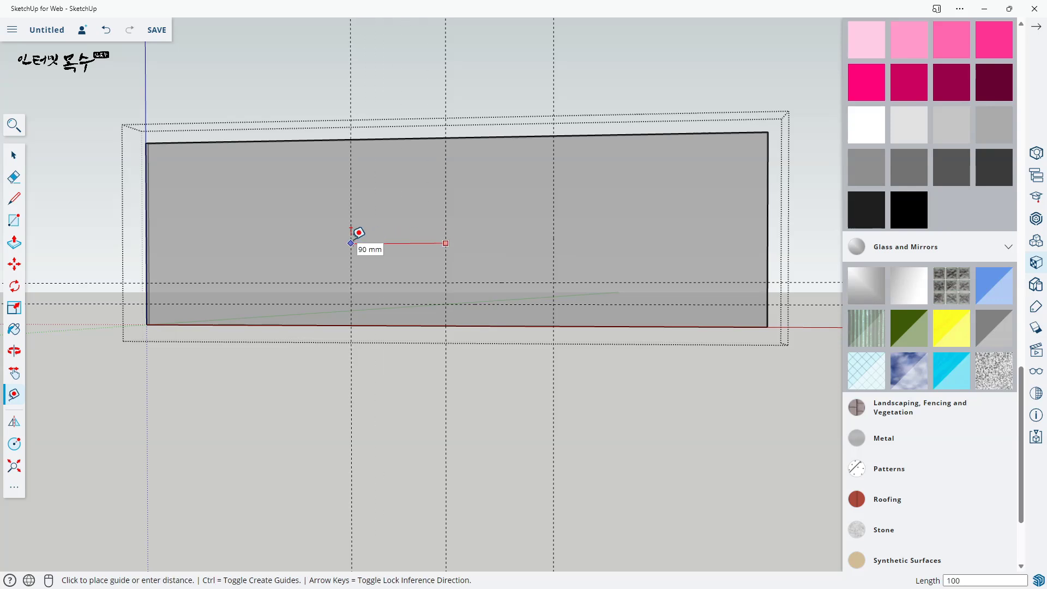
{"action": "left_click", "coordinate": [341, 243]}
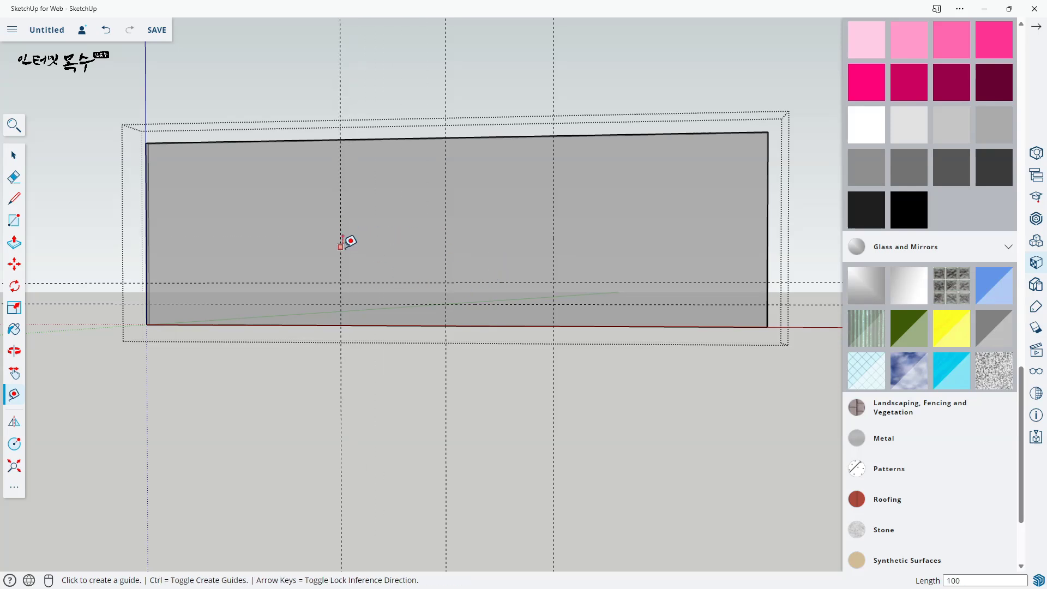
- Add vertical guides 10 mm inward from each of the two outer vertical guides on the glass panel
{"action": "left_click", "coordinate": [340, 252]}
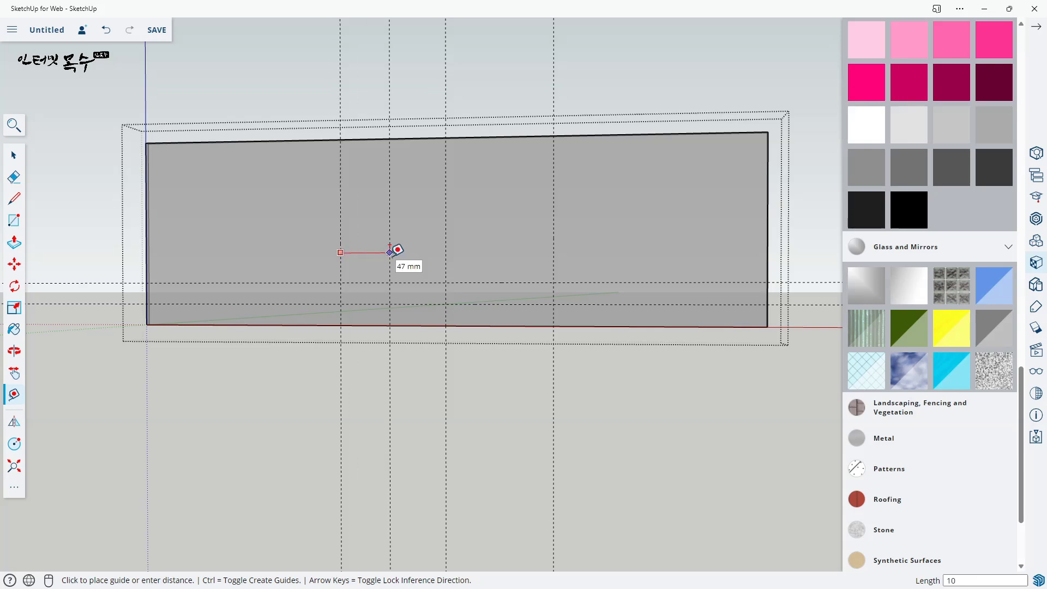
{"action": "type", "text": "10"}
{"action": "key", "text": "Return"}
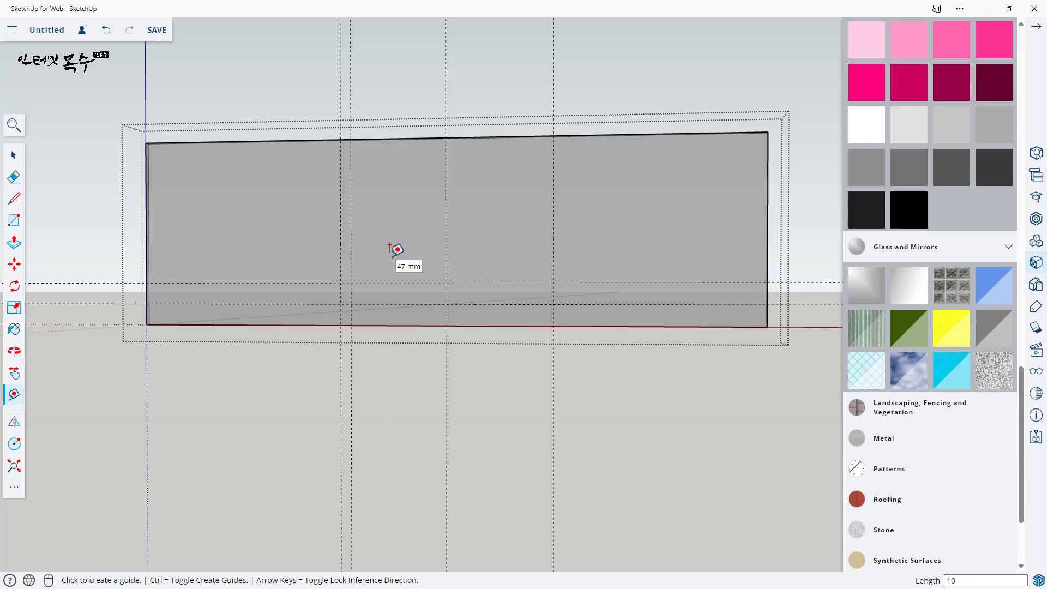
{"action": "left_click", "coordinate": [553, 212]}
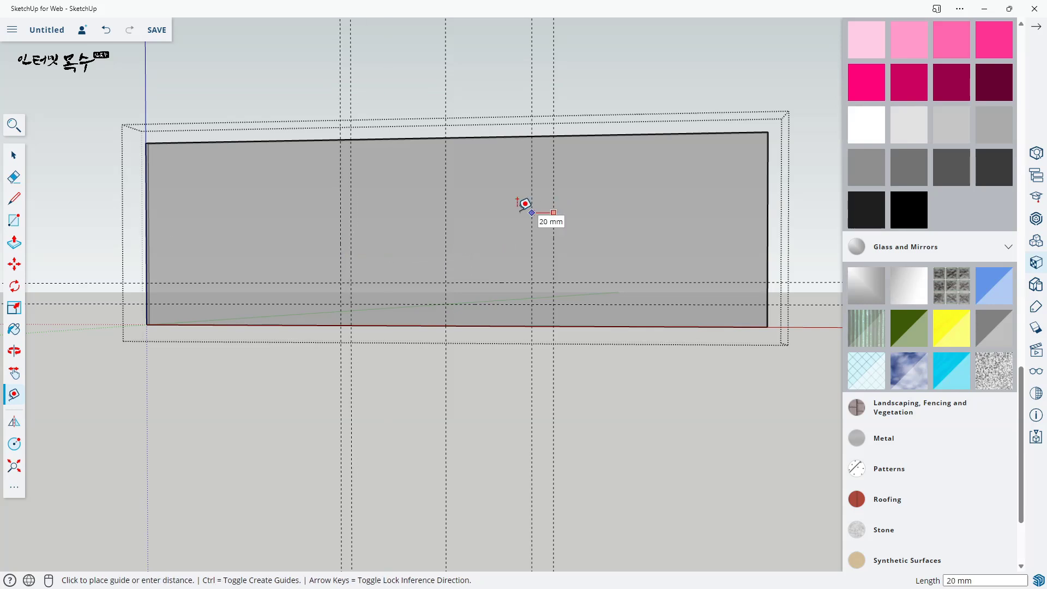
{"action": "type", "text": "10"}
{"action": "key", "text": "Return"}
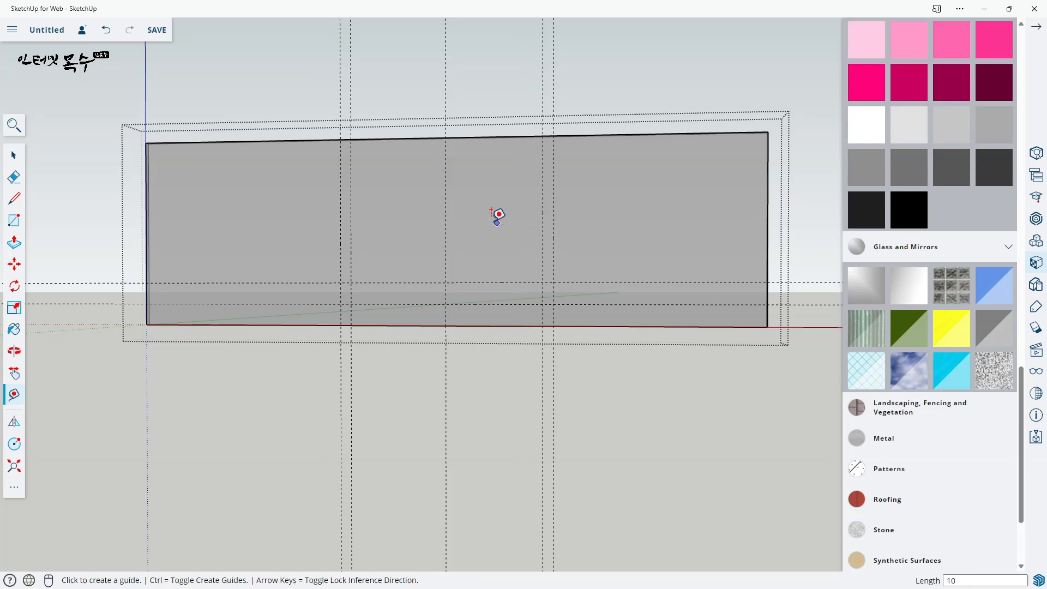
- Draw a 200 × 20 mm rectangle on the glass panel between the two horizontal guides and the outermost vertical guides
{"action": "key", "text": "r"}
{"action": "left_click", "coordinate": [340, 282]}
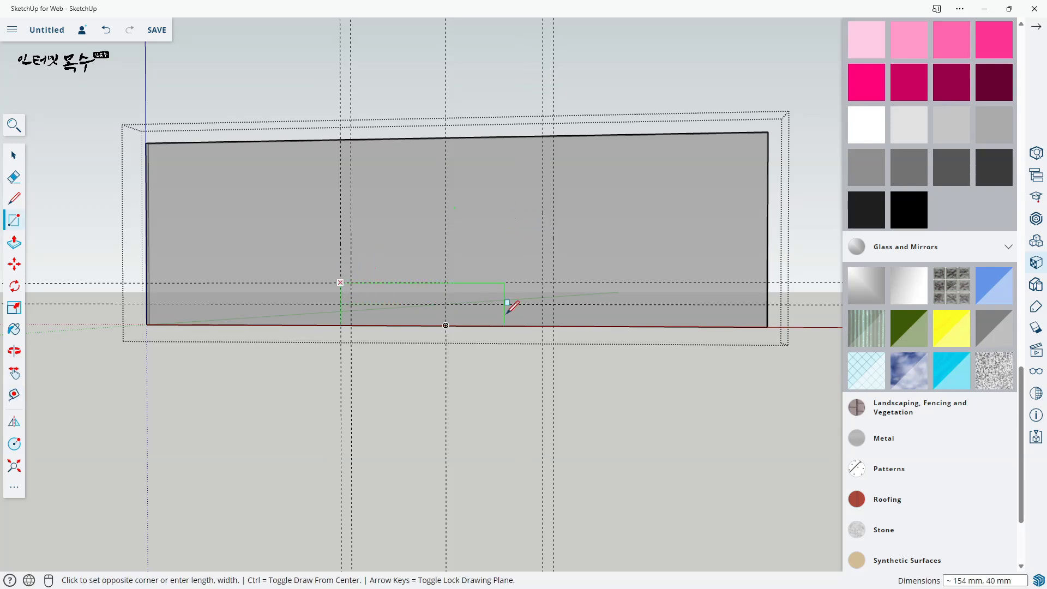
{"action": "left_click", "coordinate": [553, 303]}
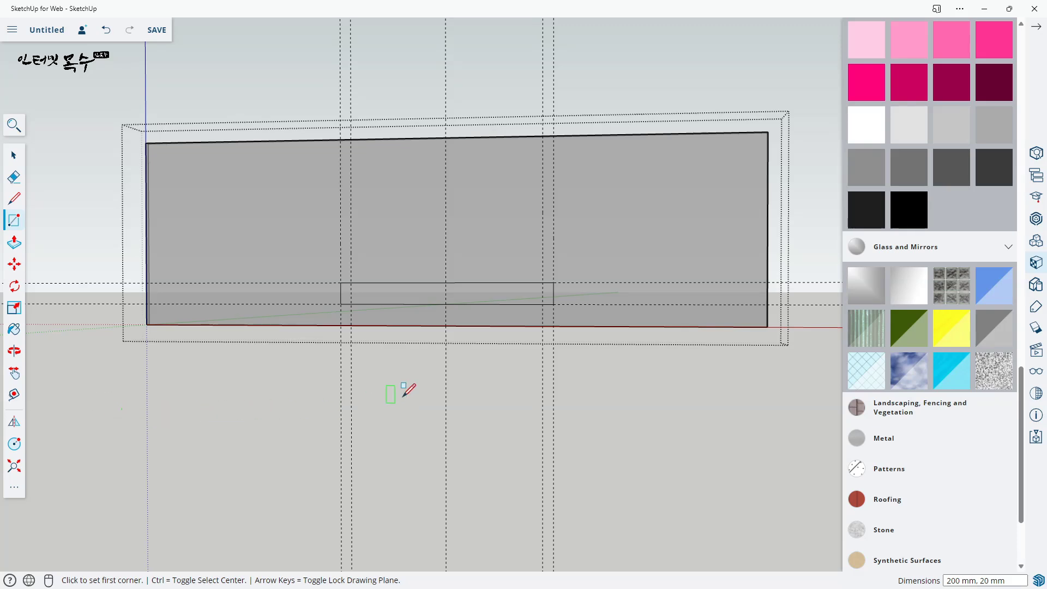
- Round both short ends of the 200 × 20 mm slot rectangle with two-point arcs between the guide intersections and the end edges
{"action": "key", "text": "a"}
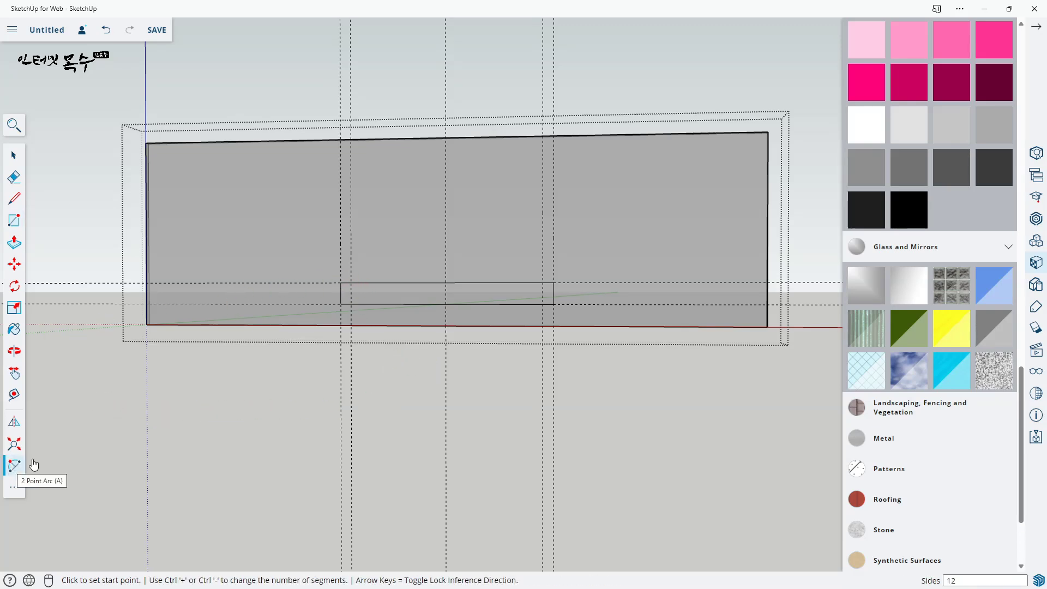
{"action": "scroll", "coordinate": [357, 250], "scroll_direction": "up", "scroll_amount": 5}
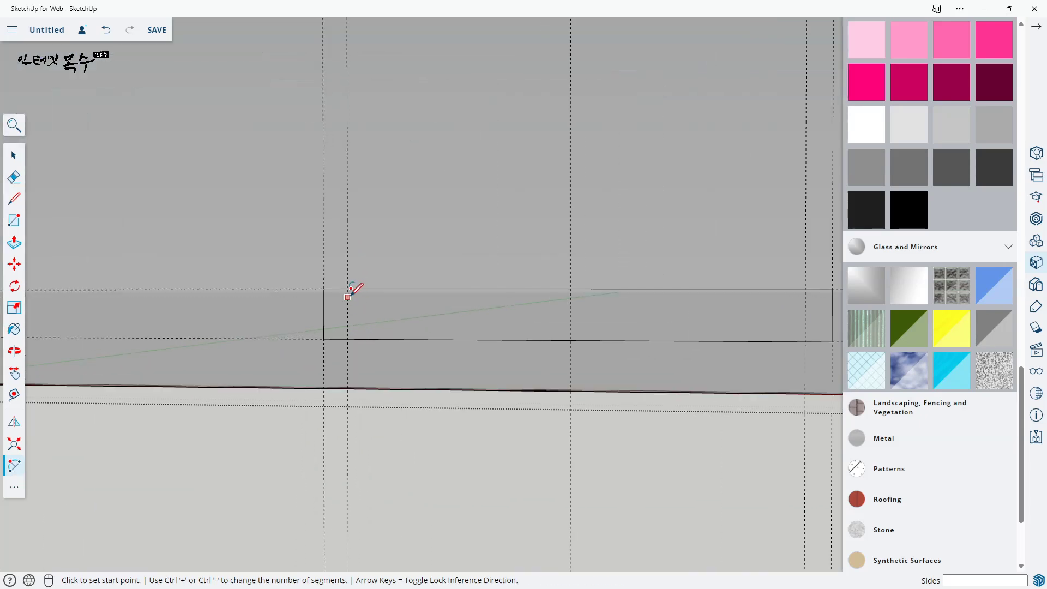
{"action": "left_click", "coordinate": [348, 290]}
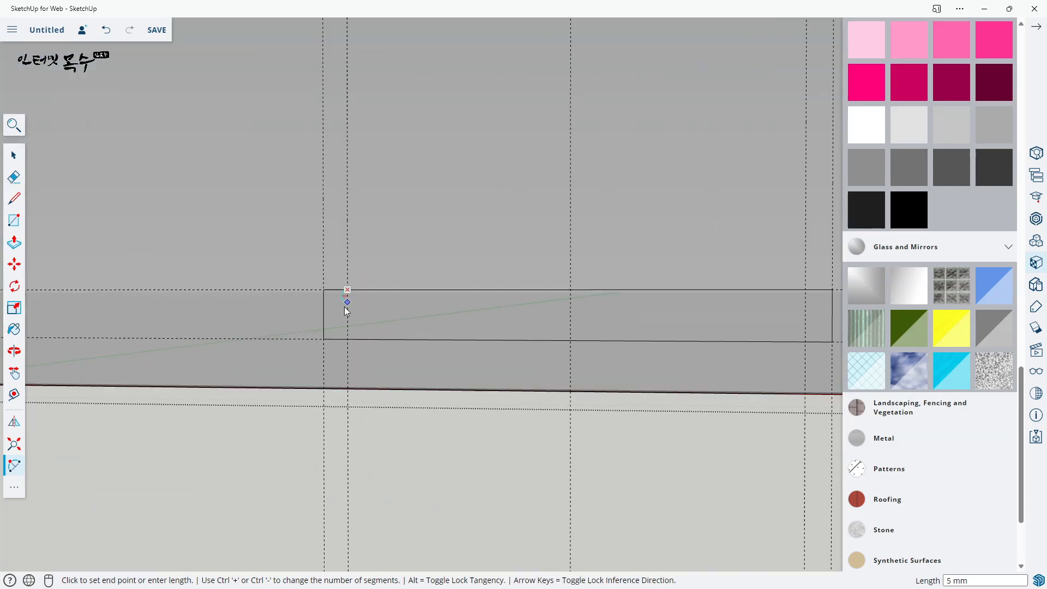
{"action": "left_click", "coordinate": [347, 335]}
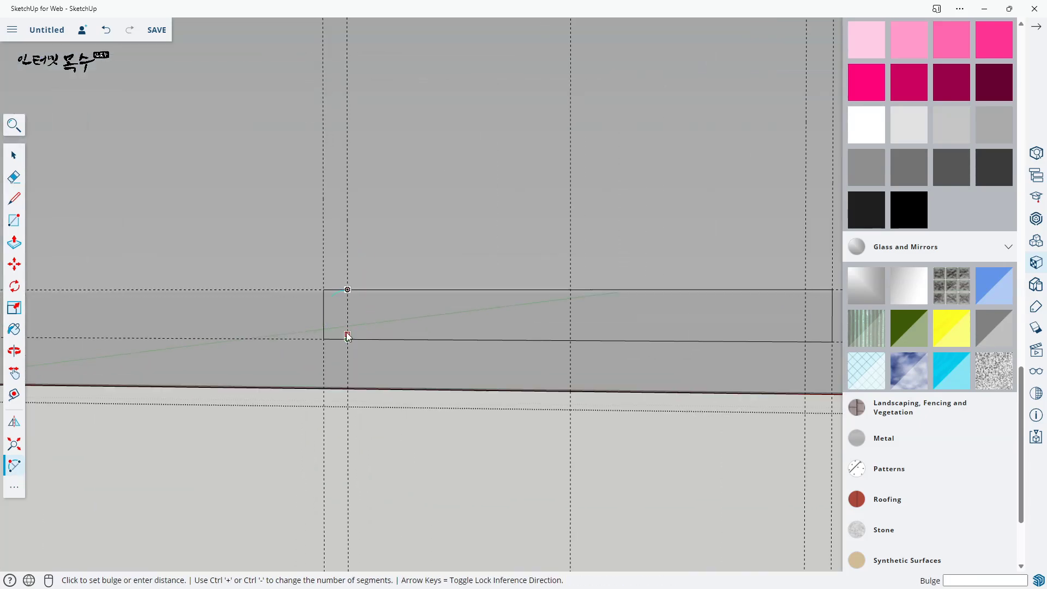
{"action": "left_click", "coordinate": [326, 313]}
{"action": "scroll", "coordinate": [545, 360], "scroll_direction": "down", "scroll_amount": 3}
{"action": "scroll", "coordinate": [432, 312], "scroll_direction": "up", "scroll_amount": 3}
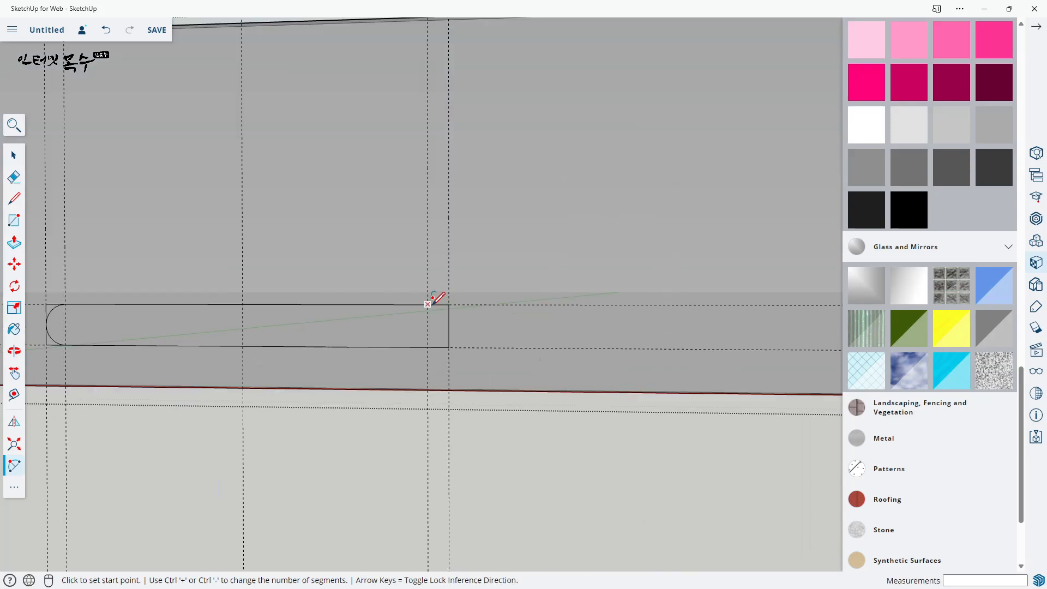
{"action": "left_click", "coordinate": [427, 303]}
{"action": "left_click", "coordinate": [428, 347]}
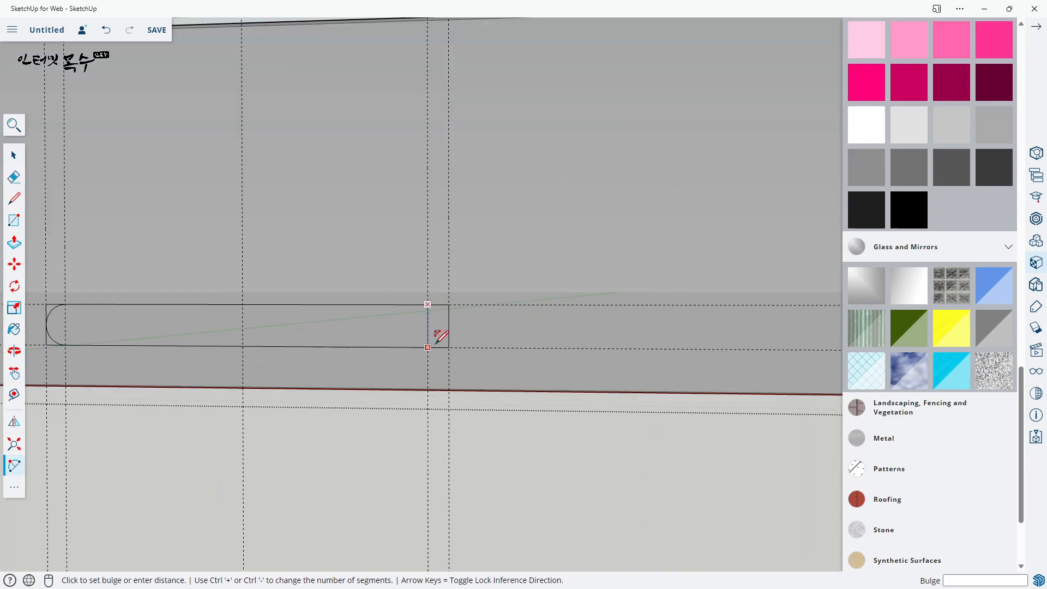
{"action": "left_click", "coordinate": [447, 324]}
{"action": "scroll", "coordinate": [469, 323], "scroll_direction": "down", "scroll_amount": 3}
{"action": "scroll", "coordinate": [418, 337], "scroll_direction": "up", "scroll_amount": 3}
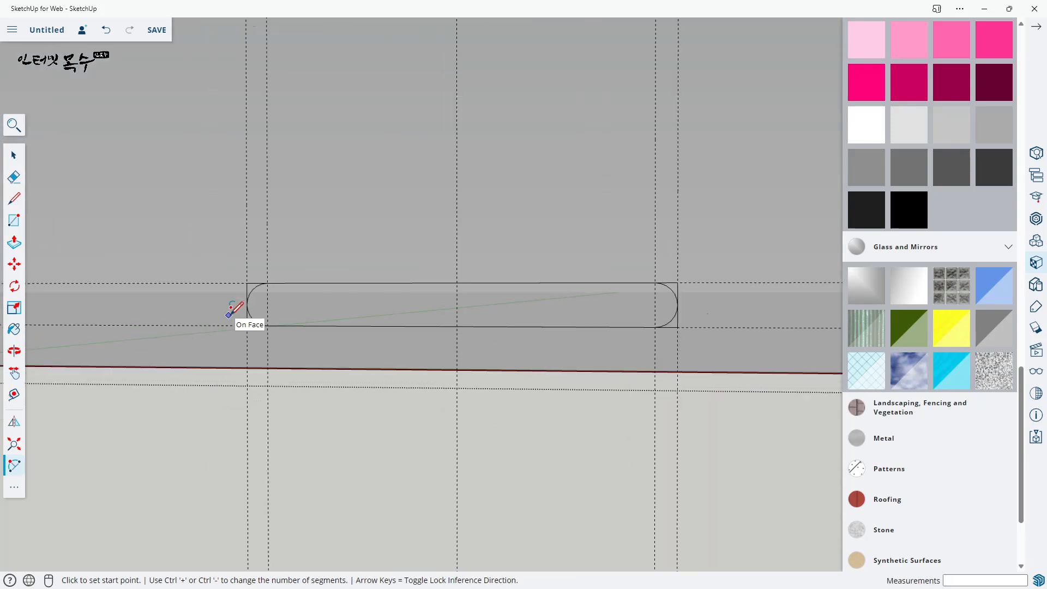
- Delete all guides and erase the leftover straight corner edges outside the slot's rounded ends
{"action": "key", "text": "shift+d"}
{"action": "key", "text": "space"}
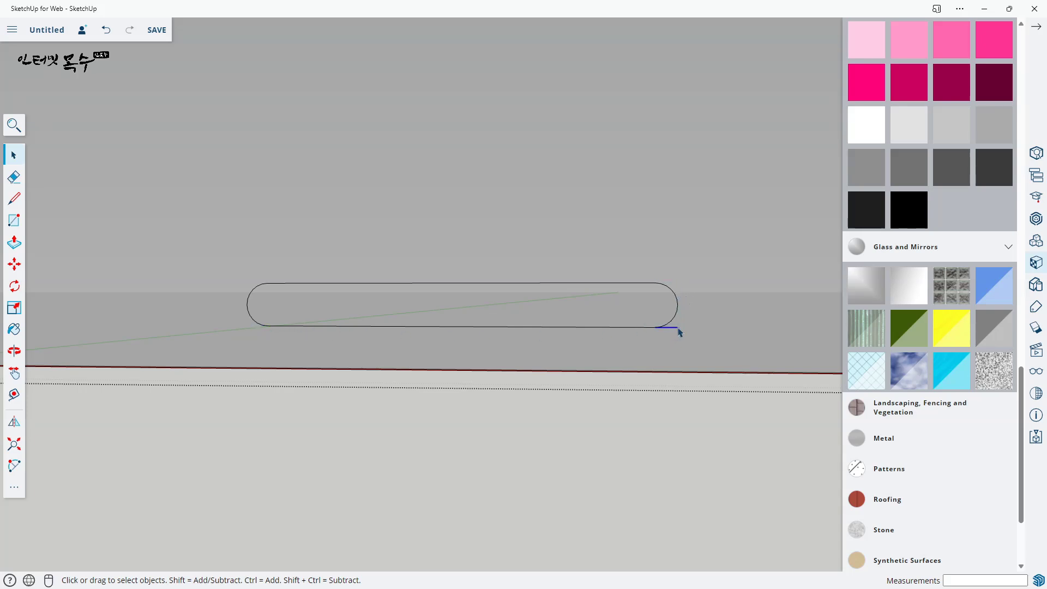
- Push the rounded slot face 5 mm through the glass panel to cut the opening, and leave the panel's group
{"action": "middle_click_drag", "start_coordinate": [616, 331], "coordinate": [498, 342]}
{"action": "left_click", "coordinate": [535, 316]}
{"action": "key", "text": "p"}
{"action": "left_click", "coordinate": [505, 318]}
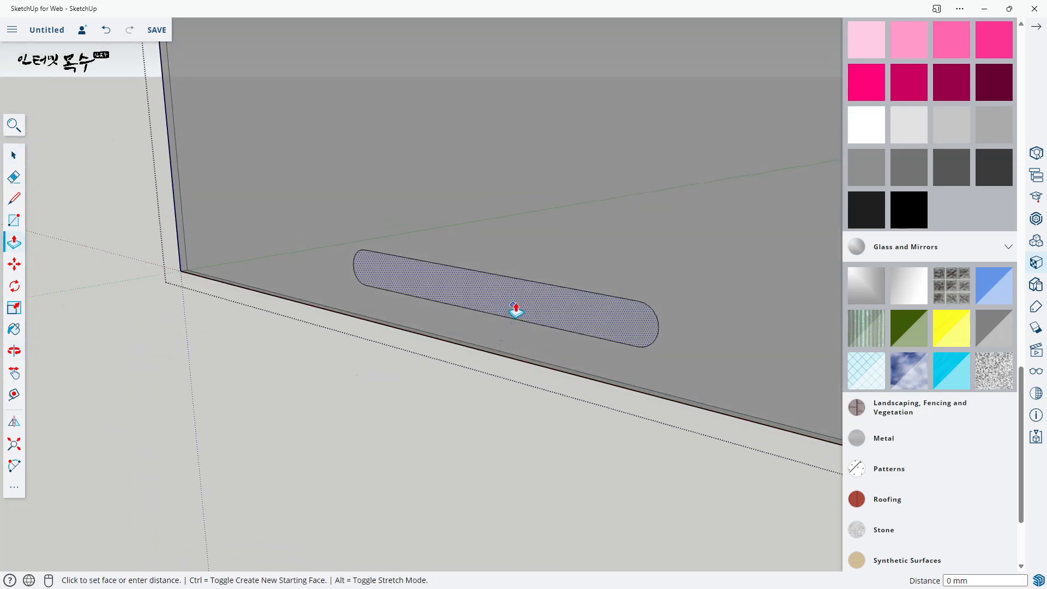
{"action": "left_click", "coordinate": [619, 279]}
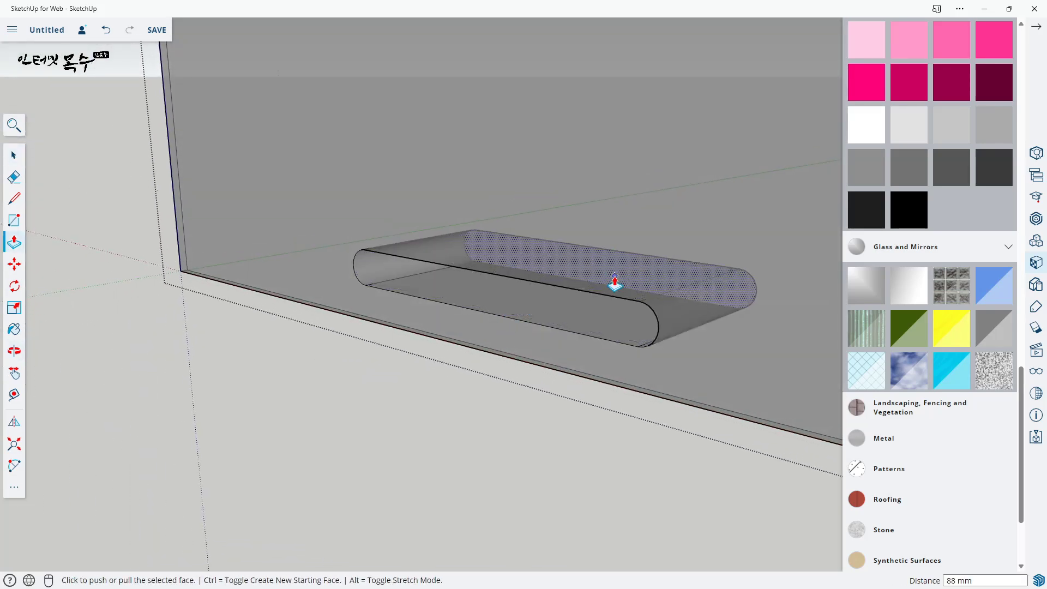
{"action": "type", "text": "5"}
{"action": "key", "text": "Return"}
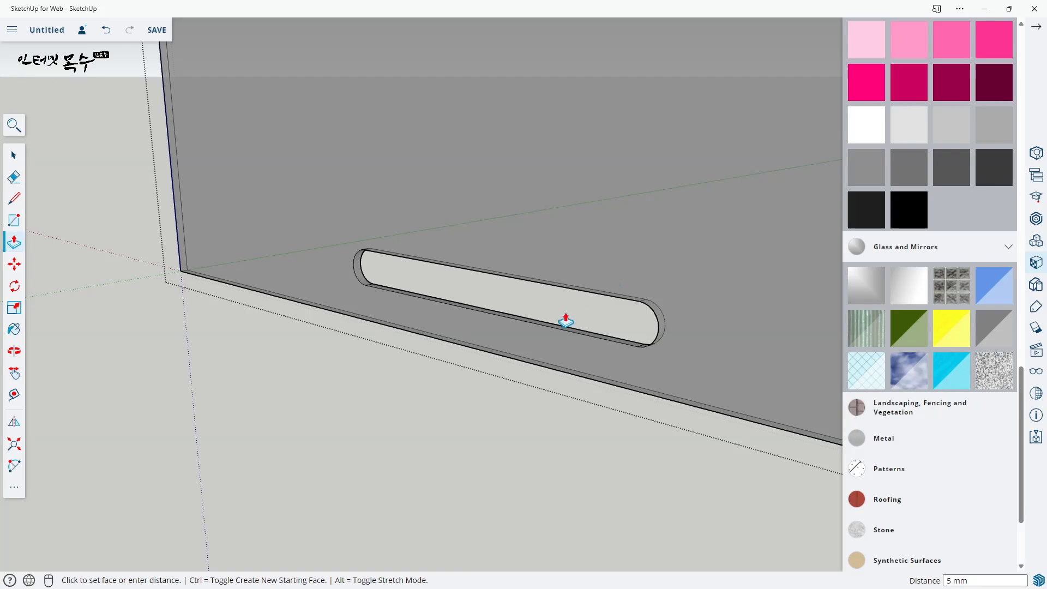
{"action": "key", "text": "space"}
{"action": "left_click", "coordinate": [457, 463]}
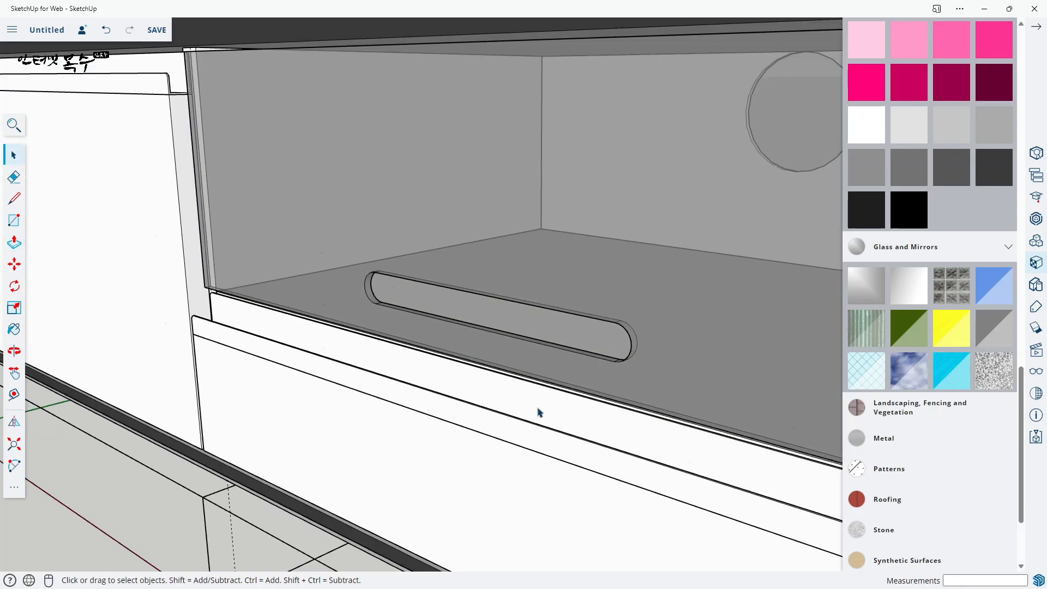
- Examine the fit of the glass panel above the drawer front and beside the door, including the whole cabinet front
{"action": "scroll", "coordinate": [538, 420], "scroll_direction": "down", "scroll_amount": 3}
{"action": "middle_click_drag", "start_coordinate": [538, 426], "coordinate": [338, 390]}
{"action": "scroll", "coordinate": [461, 297], "scroll_direction": "up", "scroll_amount": 5}
{"action": "scroll", "coordinate": [458, 290], "scroll_direction": "up", "scroll_amount": 3}
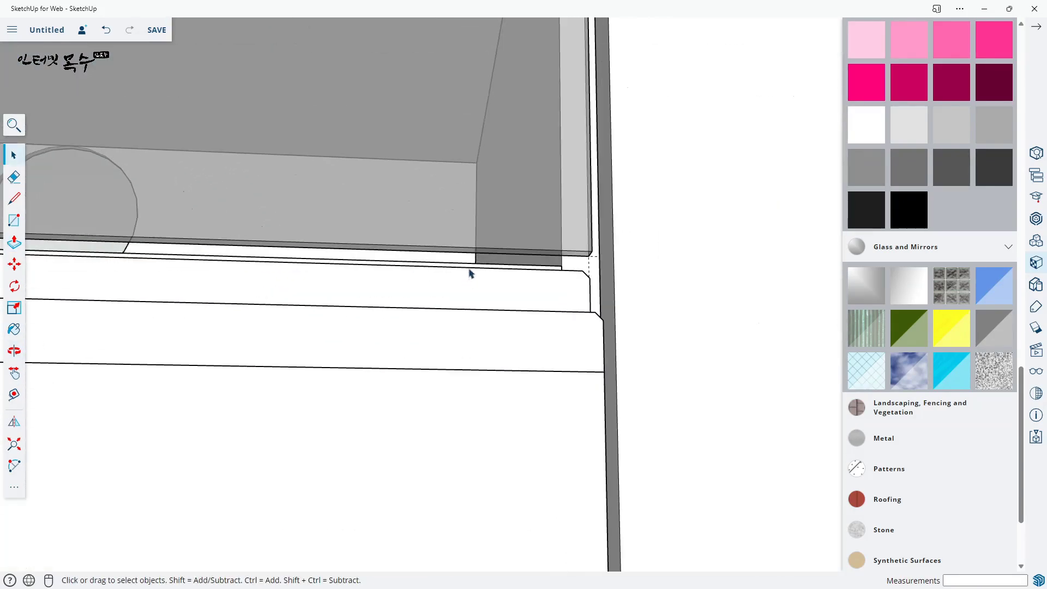
{"action": "scroll", "coordinate": [564, 264], "scroll_direction": "down", "scroll_amount": 5}
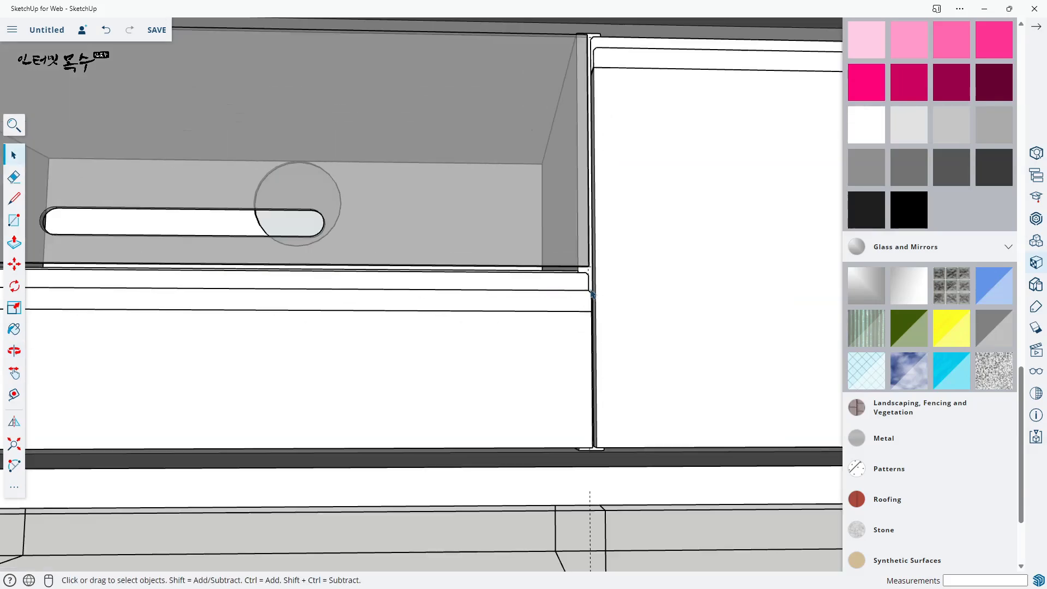
{"action": "middle_click_drag", "start_coordinate": [591, 280], "coordinate": [589, 333]}
{"action": "scroll", "coordinate": [591, 341], "scroll_direction": "down", "scroll_amount": 2}
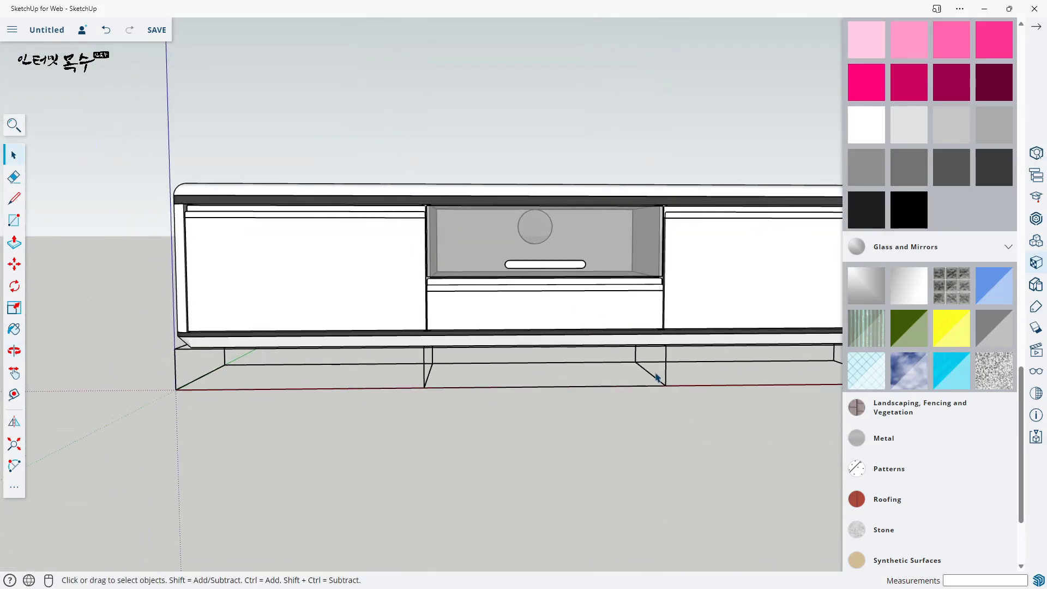
{"action": "middle_click_drag", "start_coordinate": [656, 376], "coordinate": [545, 349]}
{"action": "scroll", "coordinate": [528, 353], "scroll_direction": "down", "scroll_amount": 2}
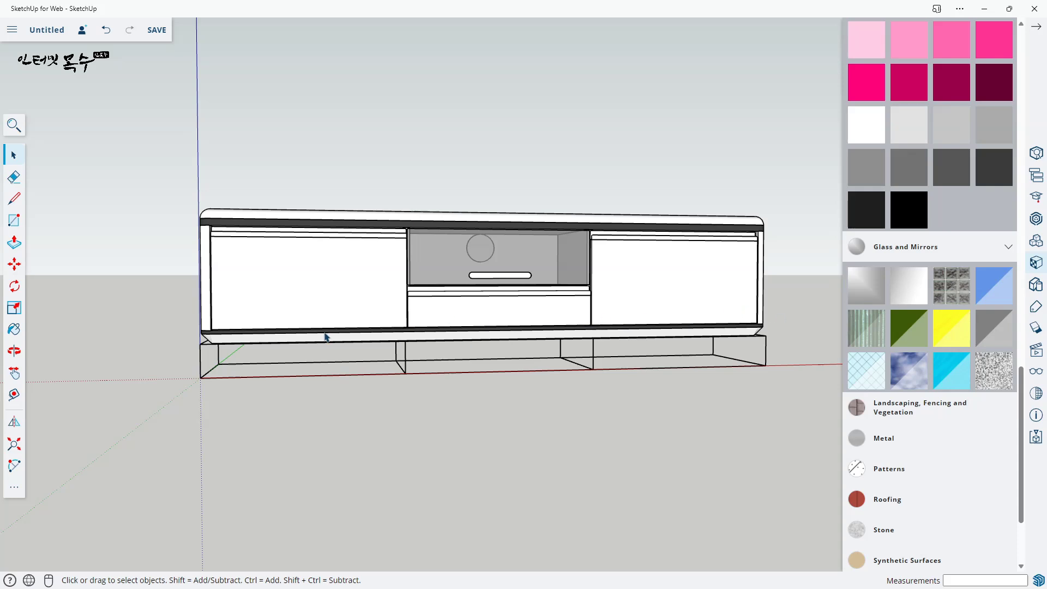
- Inspect the left door, the partition beside the middle compartment and the gaps along the cabinet's upper and lower front edges
{"action": "middle_click_drag", "start_coordinate": [324, 337], "coordinate": [311, 384]}
{"action": "scroll", "coordinate": [287, 362], "scroll_direction": "up", "scroll_amount": 5}
{"action": "scroll", "coordinate": [374, 374], "scroll_direction": "down", "scroll_amount": 2}
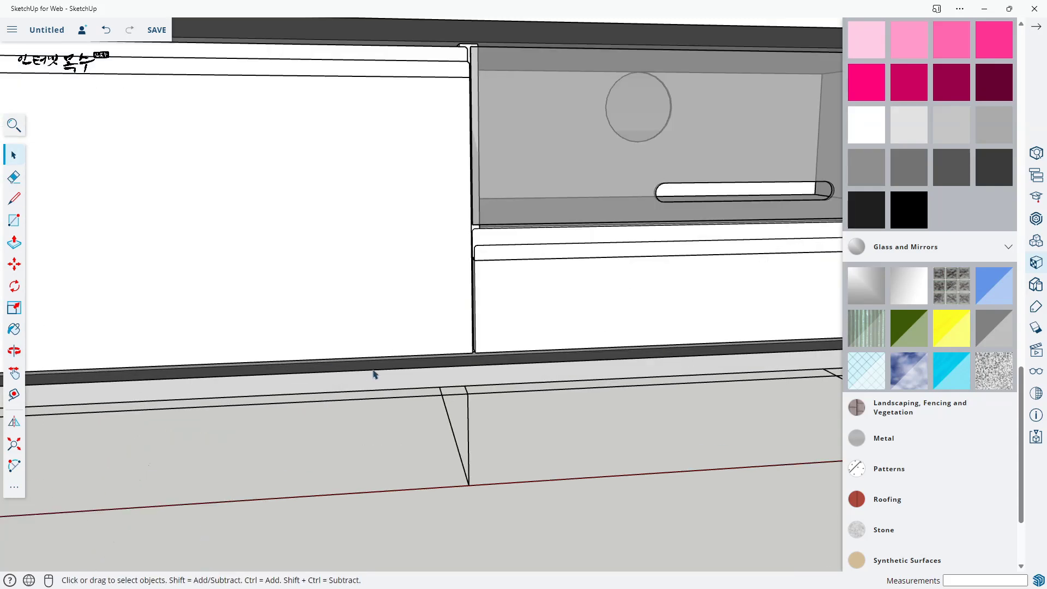
{"action": "scroll", "coordinate": [374, 374], "scroll_direction": "up", "scroll_amount": 3}
{"action": "middle_click_drag", "start_coordinate": [542, 358], "coordinate": [450, 269]}
{"action": "scroll", "coordinate": [635, 298], "scroll_direction": "down", "scroll_amount": 3}
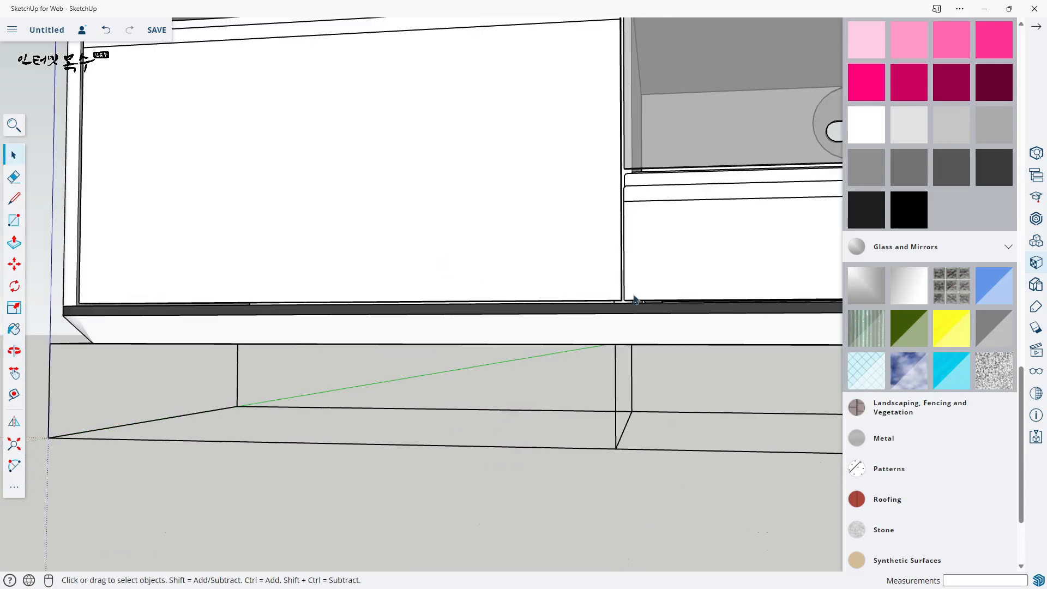
{"action": "middle_click_drag", "start_coordinate": [635, 299], "coordinate": [751, 346]}
{"action": "scroll", "coordinate": [643, 261], "scroll_direction": "up", "scroll_amount": 9}
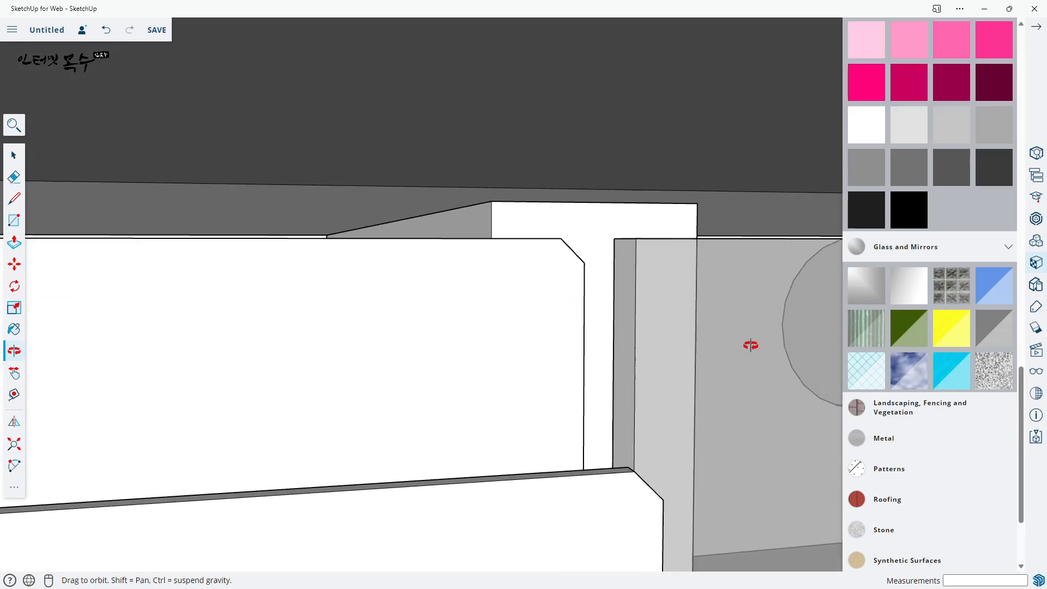
{"action": "scroll", "coordinate": [514, 306], "scroll_direction": "down", "scroll_amount": 10}
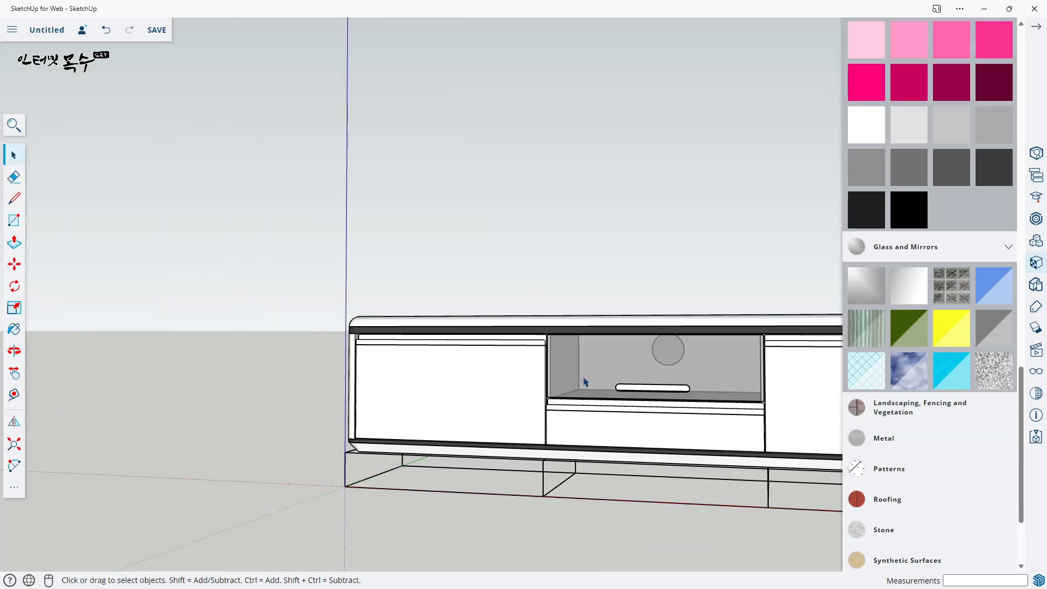
{"action": "middle_click_drag", "start_coordinate": [586, 382], "coordinate": [344, 302], "text": "shift"}
{"action": "middle_click_drag", "start_coordinate": [641, 400], "coordinate": [592, 401]}
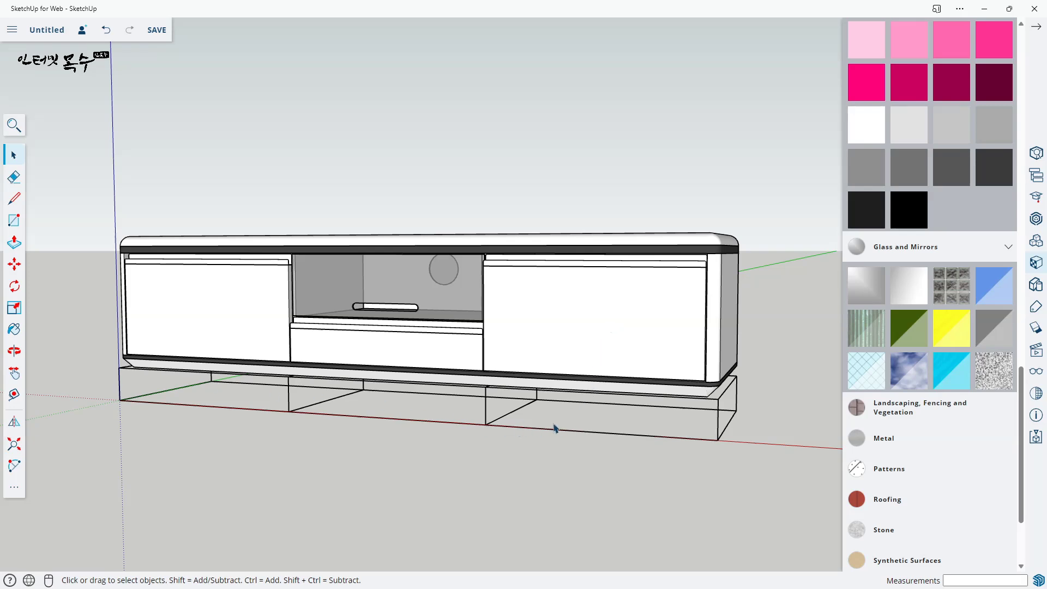
- Place a guide 5 mm inward from the front edge of the cabinet's underside
{"action": "middle_click_drag", "start_coordinate": [554, 428], "coordinate": [414, 327]}
{"action": "scroll", "coordinate": [208, 344], "scroll_direction": "up", "scroll_amount": 5}
{"action": "key", "text": "t"}
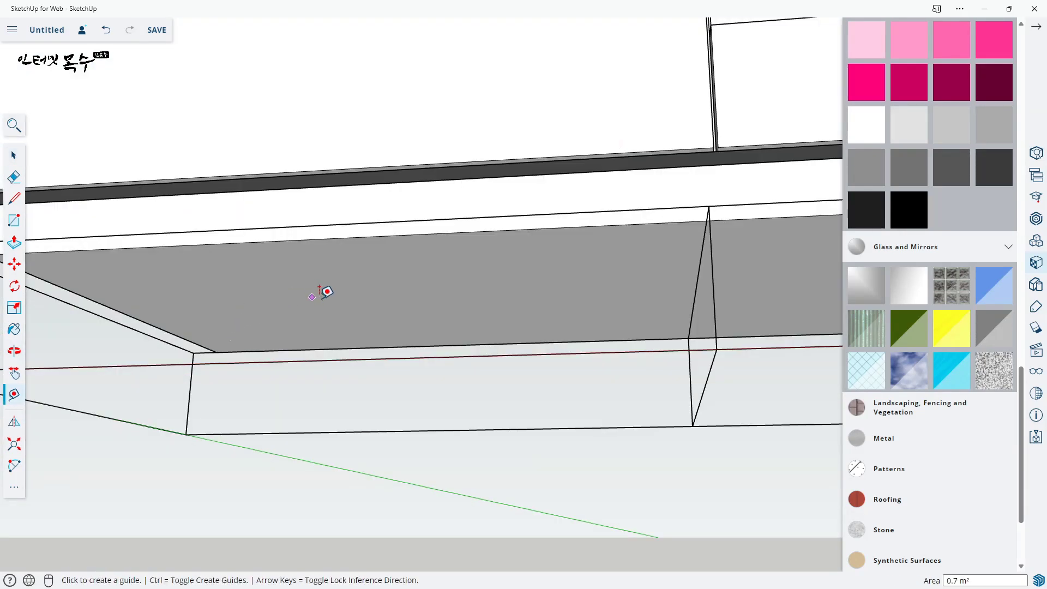
{"action": "scroll", "coordinate": [498, 337], "scroll_direction": "down", "scroll_amount": 3}
{"action": "scroll", "coordinate": [415, 326], "scroll_direction": "up", "scroll_amount": 1}
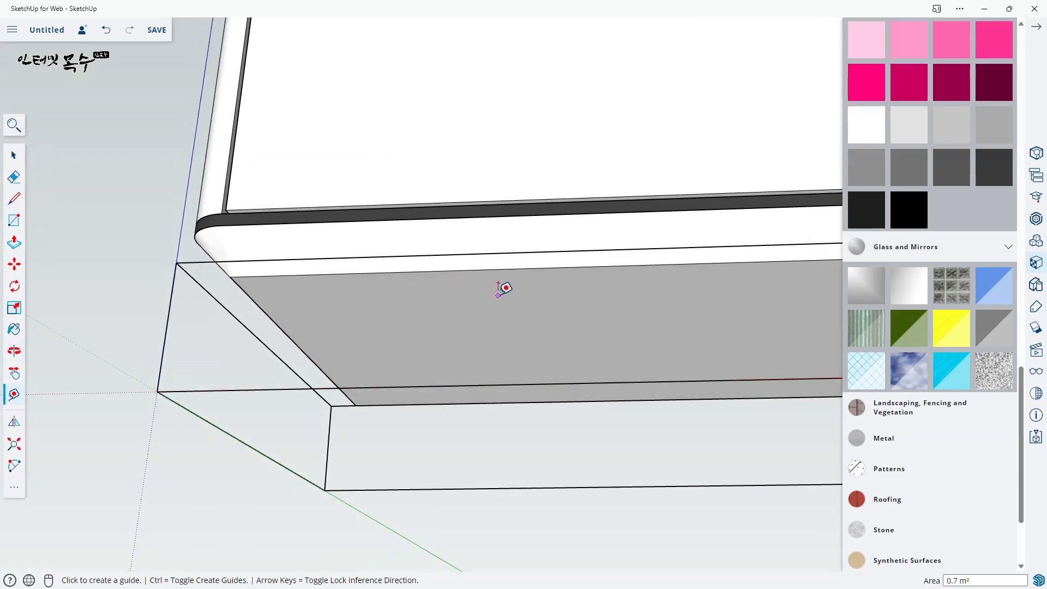
{"action": "left_click", "coordinate": [493, 269]}
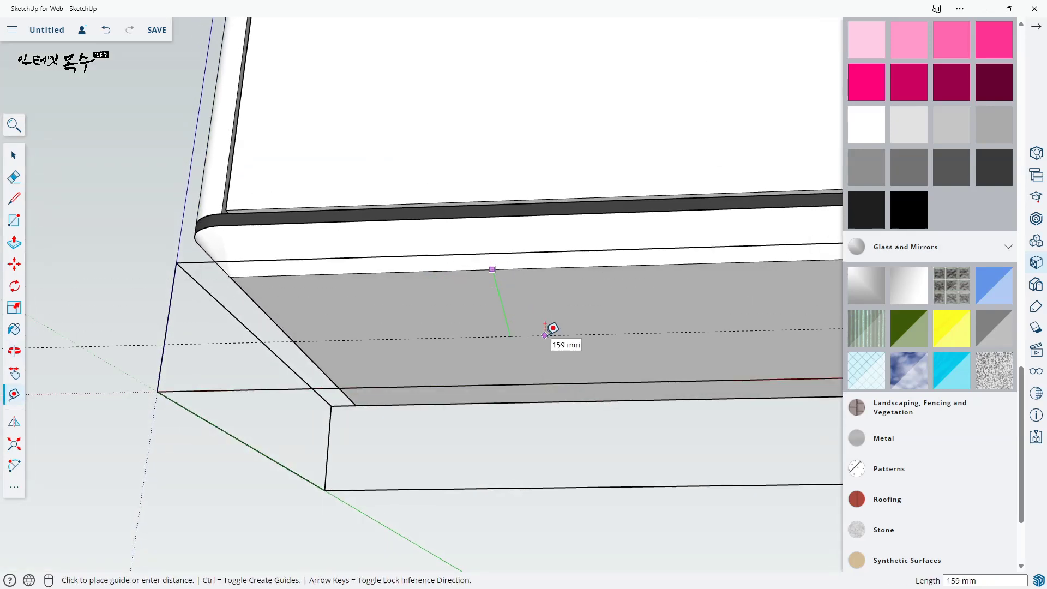
{"action": "key", "text": "Return"}
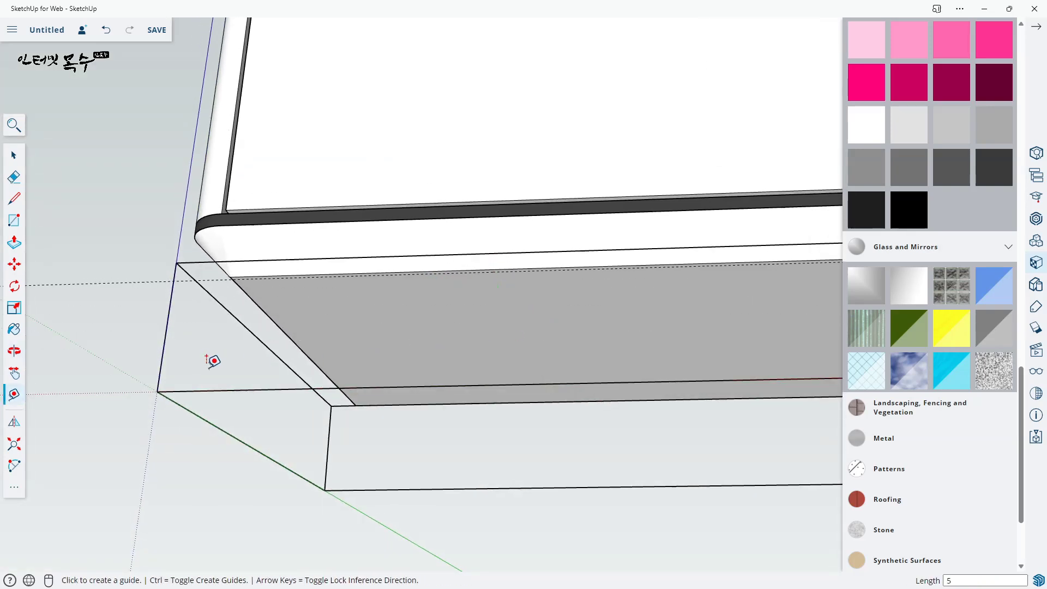
- Place a guide 5 mm inward from the left side edge of the cabinet's underside
{"action": "scroll", "coordinate": [260, 329], "scroll_direction": "up", "scroll_amount": 2}
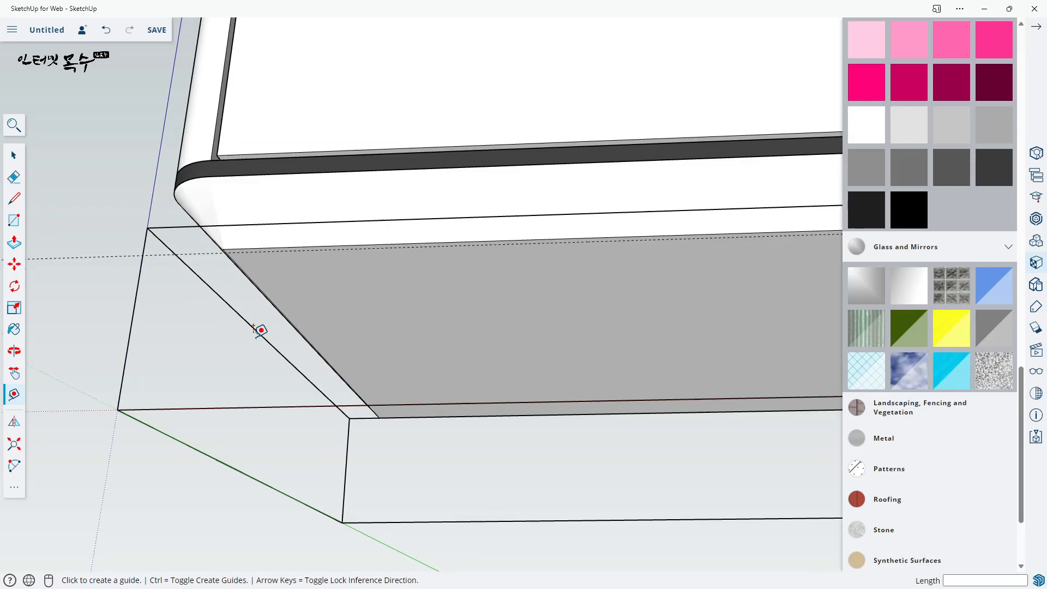
{"action": "scroll", "coordinate": [289, 315], "scroll_direction": "up", "scroll_amount": 5}
{"action": "left_click", "coordinate": [289, 313]}
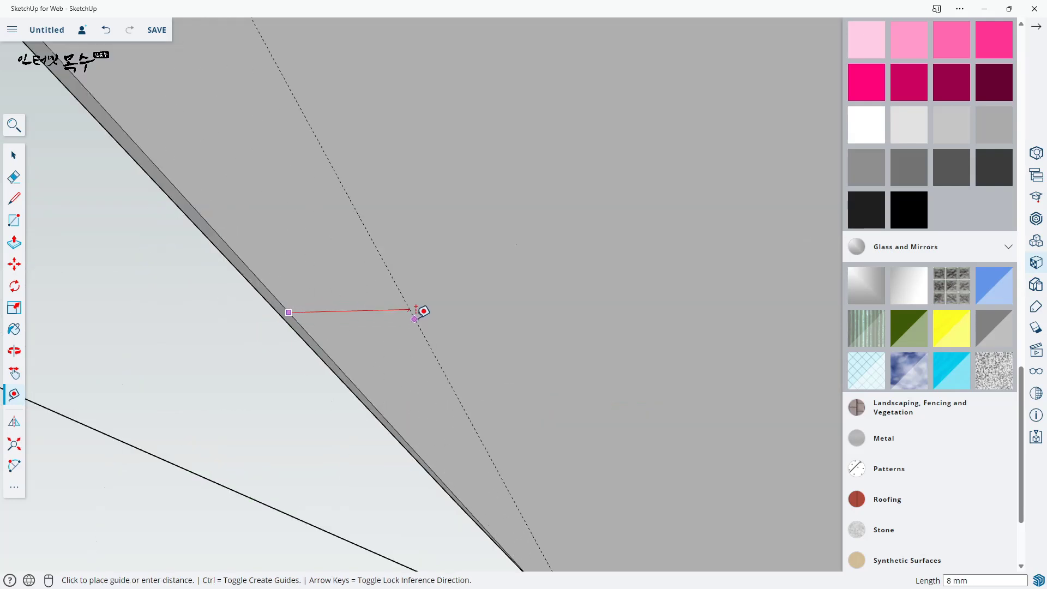
{"action": "key", "text": "Return"}
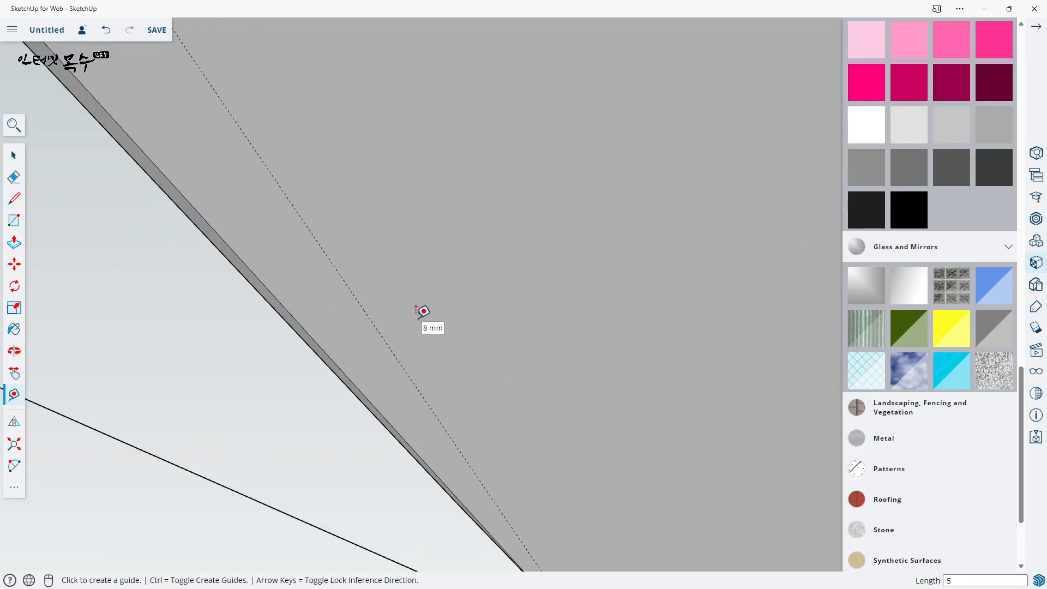
- Place a guide 5 mm inward from the right side edge of the cabinet's underside
{"action": "scroll", "coordinate": [379, 325], "scroll_direction": "down", "scroll_amount": 5}
{"action": "middle_click_drag", "start_coordinate": [591, 351], "coordinate": [208, 348], "text": "shift"}
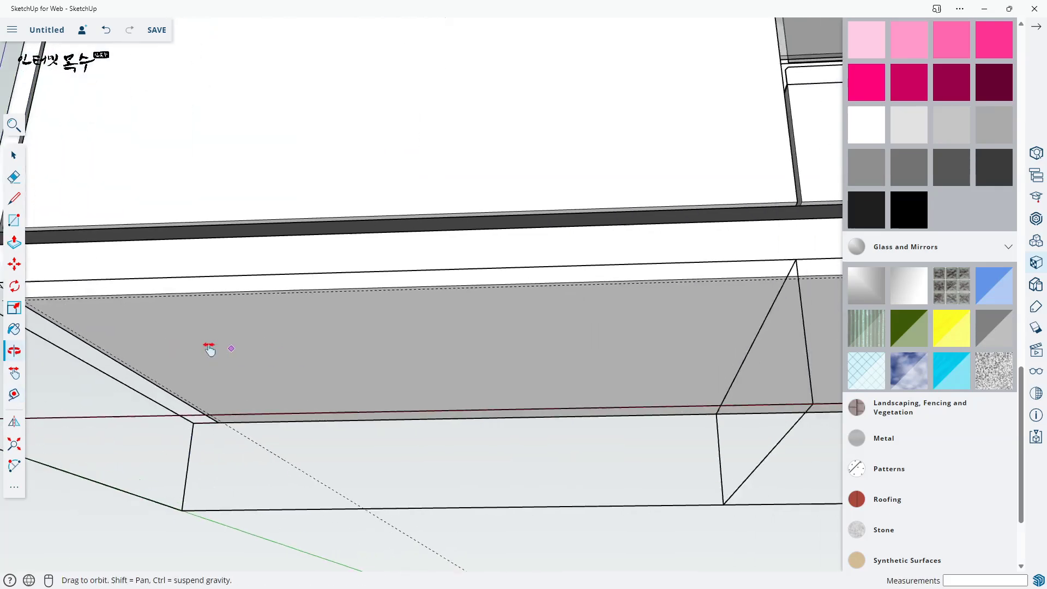
{"action": "scroll", "coordinate": [459, 347], "scroll_direction": "down", "scroll_amount": 7}
{"action": "middle_click_drag", "start_coordinate": [598, 358], "coordinate": [155, 351], "text": "shift"}
{"action": "scroll", "coordinate": [491, 354], "scroll_direction": "up", "scroll_amount": 5}
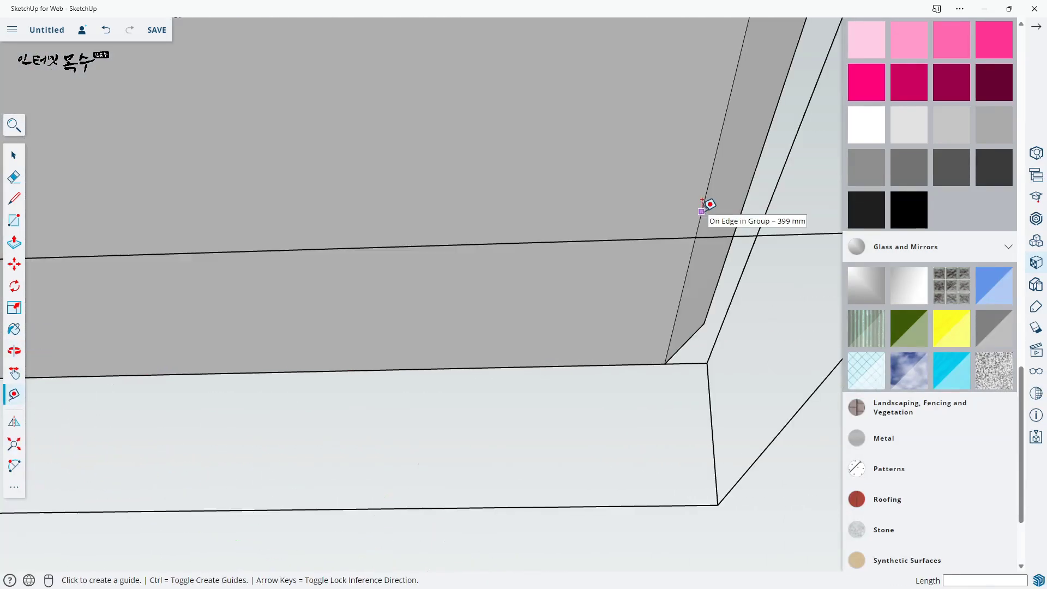
{"action": "left_click", "coordinate": [701, 211]}
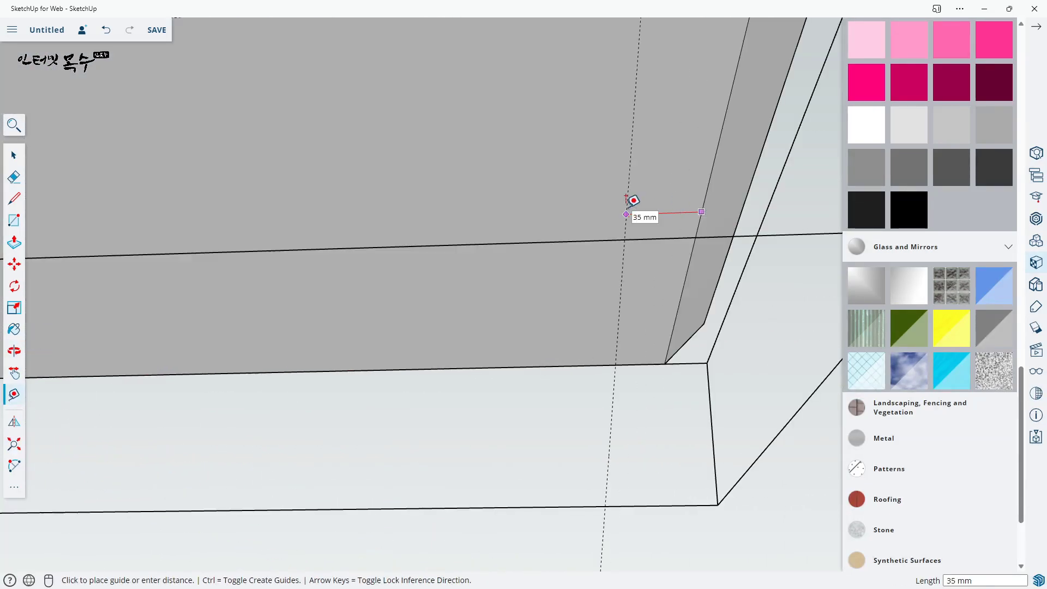
{"action": "type", "text": "5"}
{"action": "key", "text": "Return"}
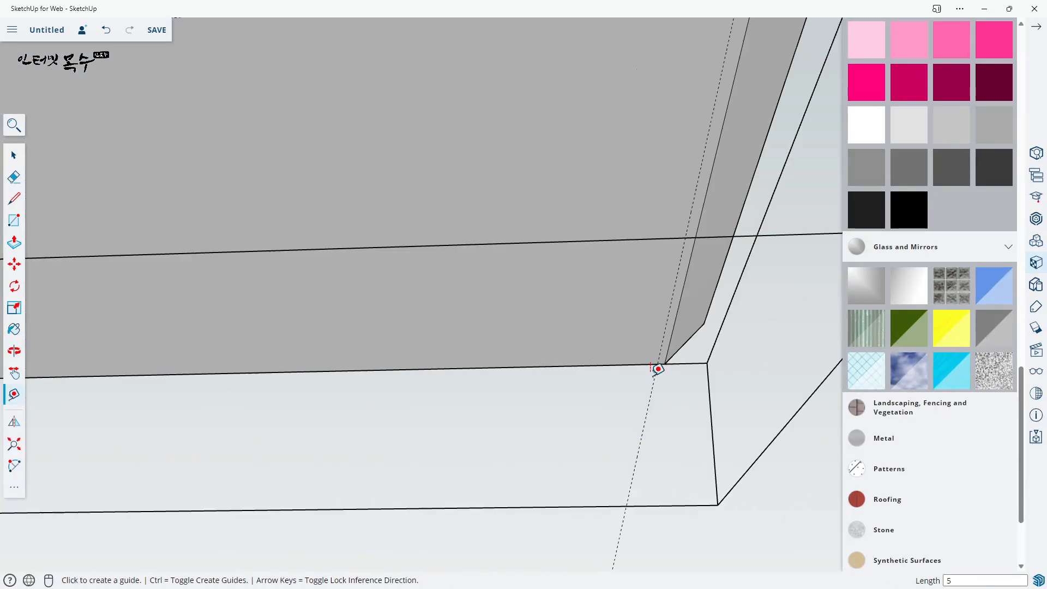
- Place a guide inward from the rear edge of the cabinet's underside
{"action": "middle_click_drag", "start_coordinate": [657, 367], "coordinate": [411, 310]}
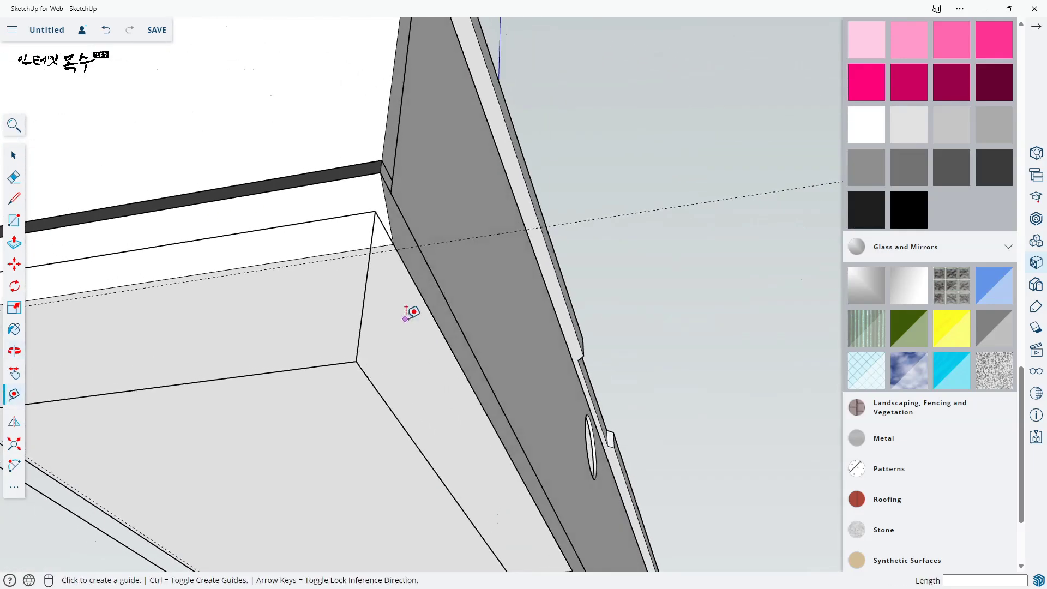
{"action": "left_click", "coordinate": [434, 316]}
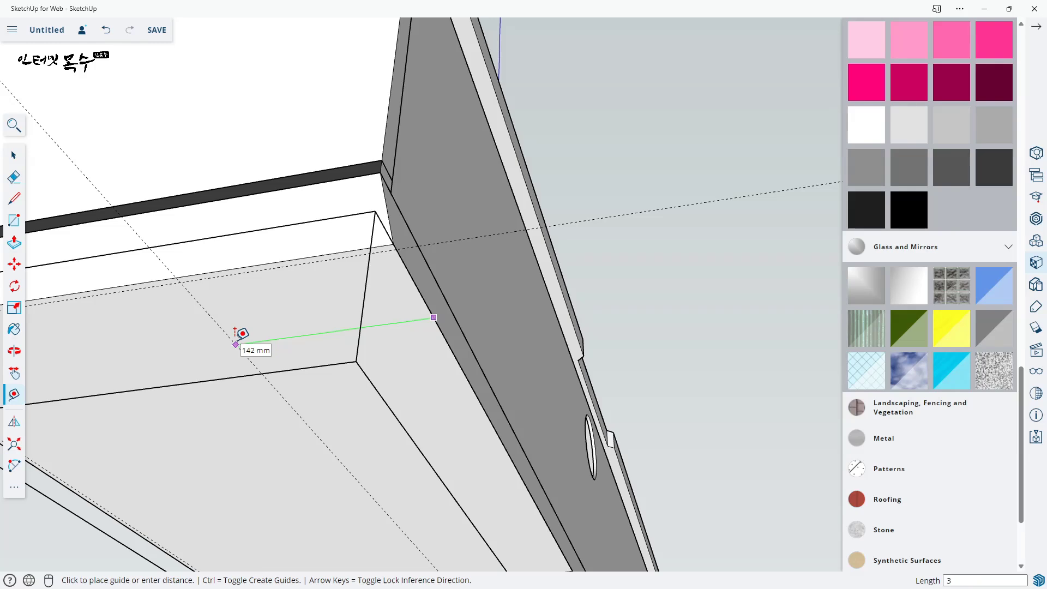
{"action": "key", "text": "Return"}
{"action": "middle_click_drag", "start_coordinate": [241, 334], "coordinate": [355, 360]}
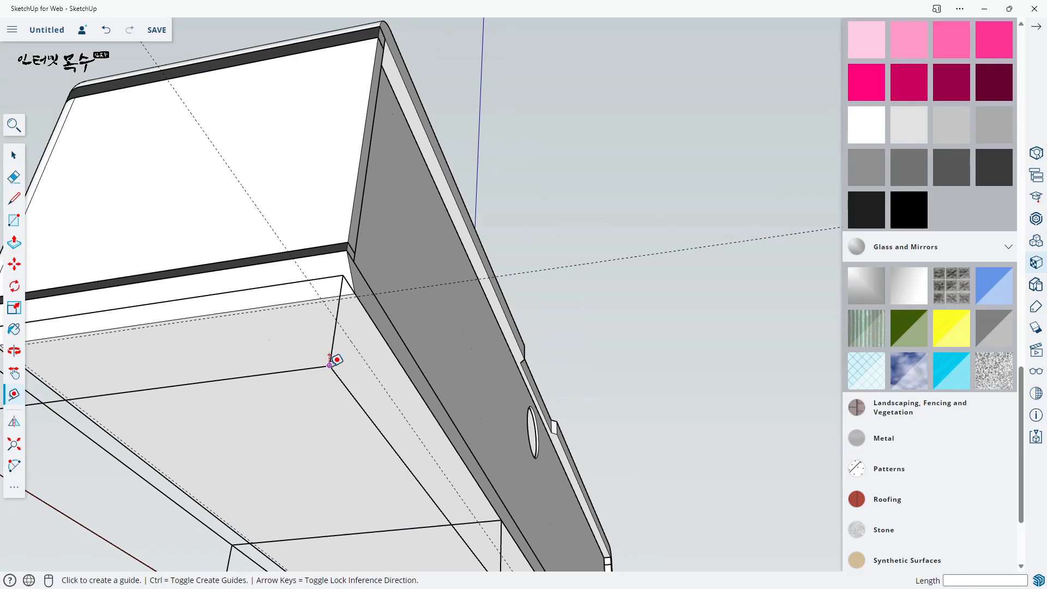
- Draw a 60 × 60 mm square on the cabinet's underside, starting at the guide intersection near the front-left corner
{"action": "scroll", "coordinate": [374, 362], "scroll_direction": "up", "scroll_amount": 5}
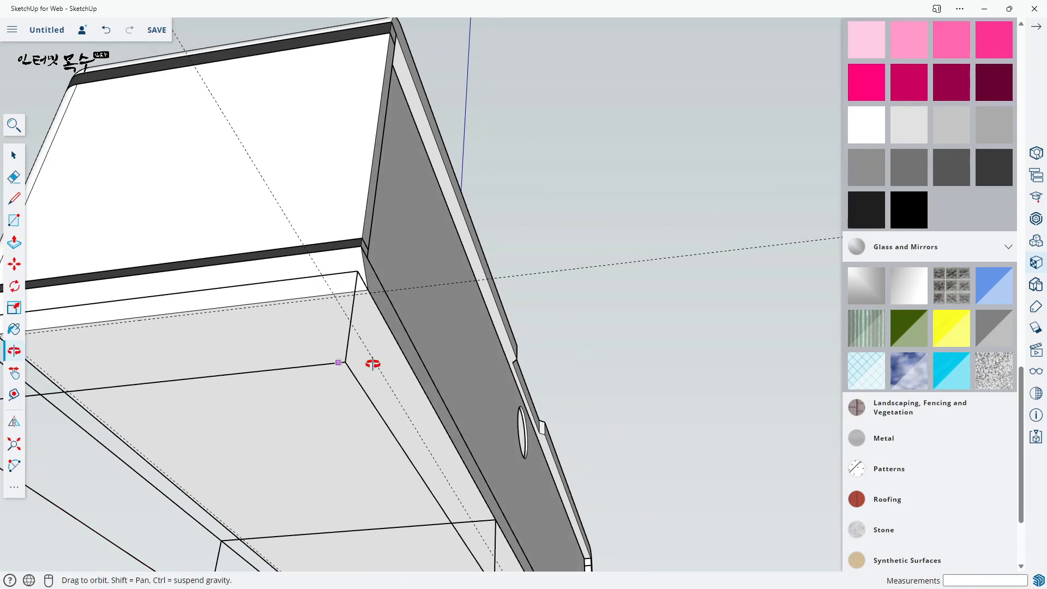
{"action": "middle_click_drag", "start_coordinate": [407, 322], "coordinate": [314, 354]}
{"action": "scroll", "coordinate": [299, 294], "scroll_direction": "up", "scroll_amount": 5}
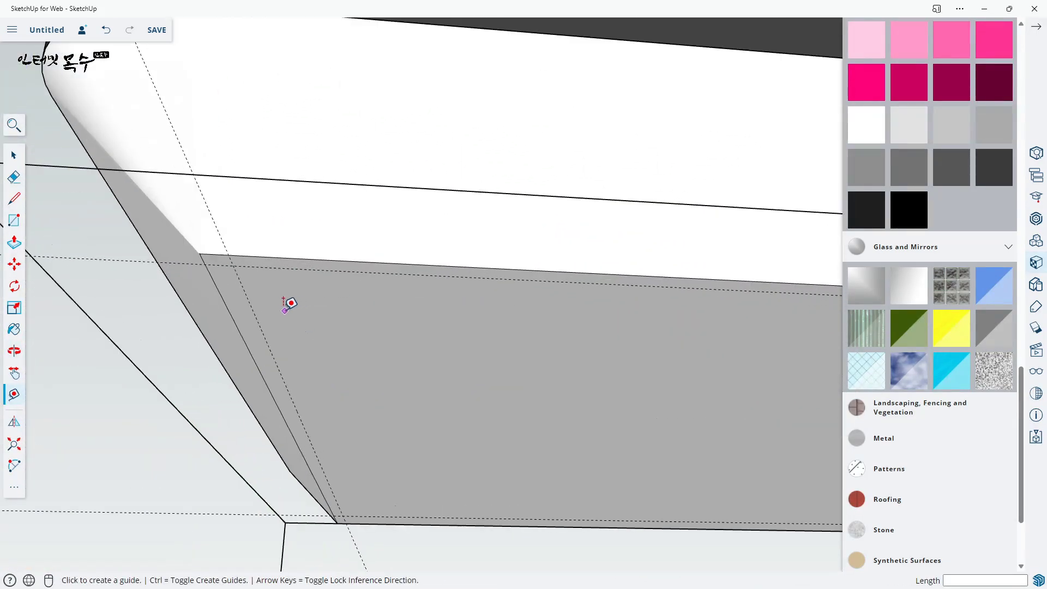
{"action": "key", "text": "r"}
{"action": "left_click", "coordinate": [233, 266]}
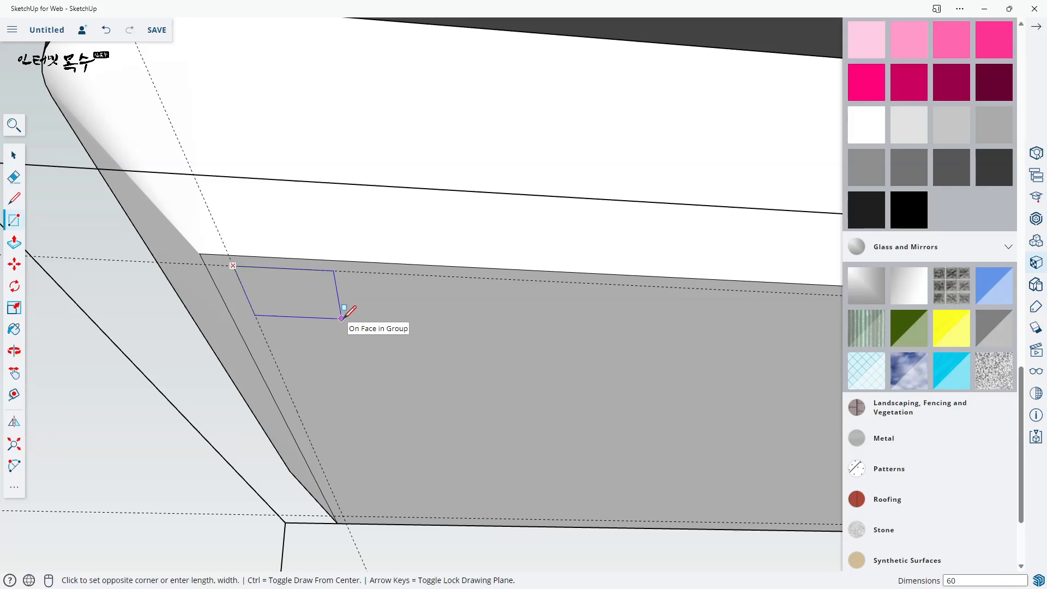
{"action": "key", "text": "Return"}
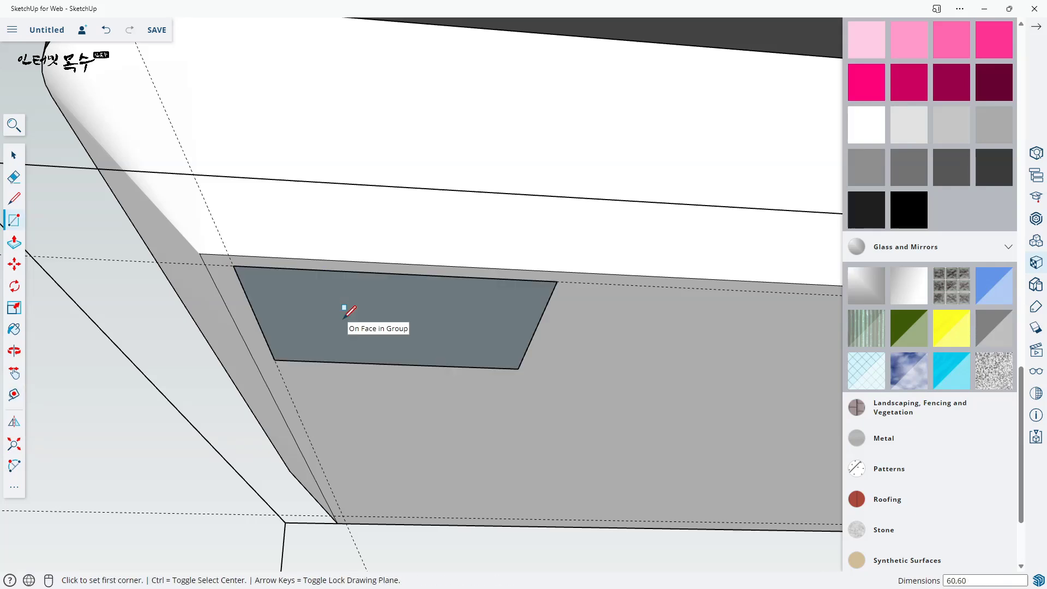
- Draw a 30 × 30 mm square at floor level, starting from the origin corner below the cabinet
{"action": "scroll", "coordinate": [404, 355], "scroll_direction": "down", "scroll_amount": 5}
{"action": "scroll", "coordinate": [286, 352], "scroll_direction": "up", "scroll_amount": 5}
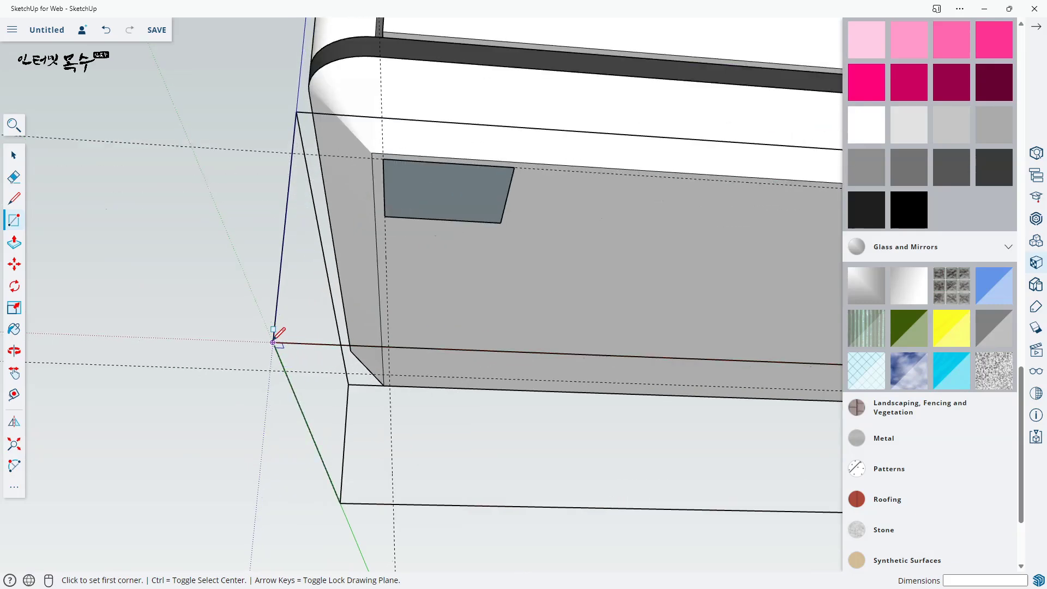
{"action": "left_click", "coordinate": [272, 342]}
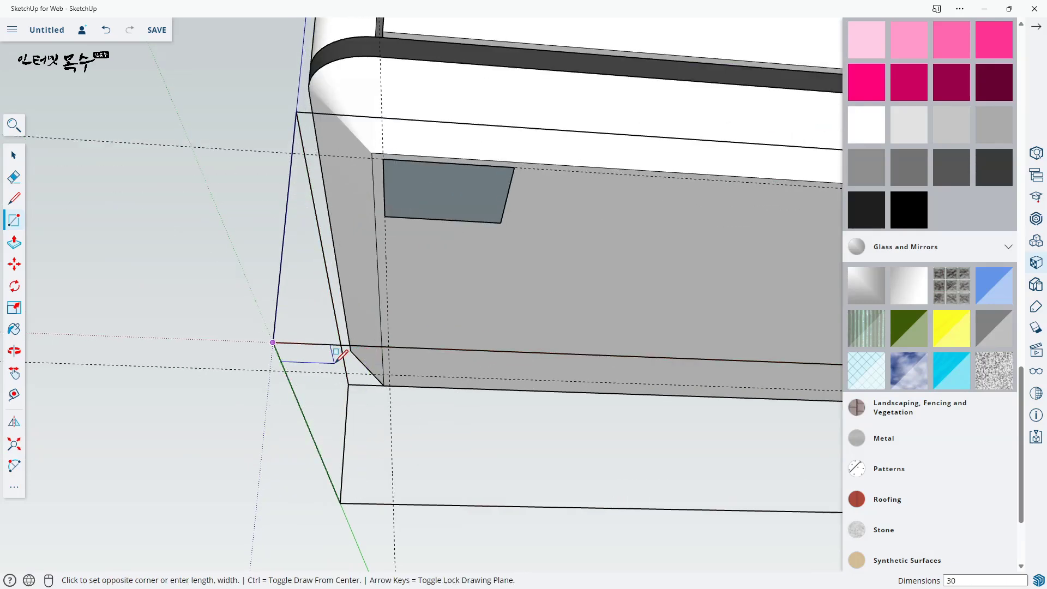
{"action": "type", "text": "30,30"}
{"action": "key", "text": "Return"}
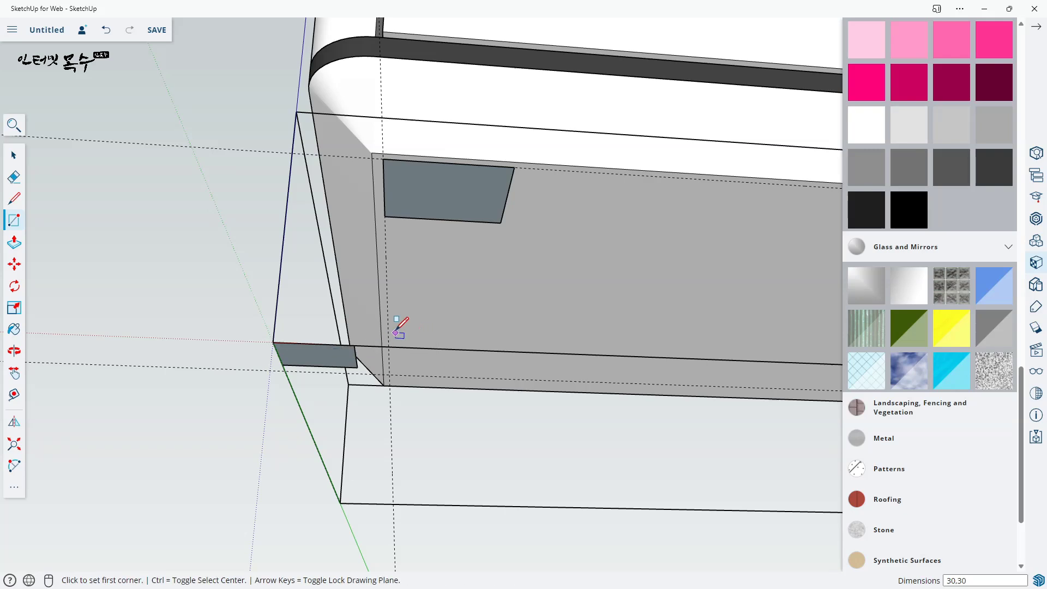
- Draw lines joining the two front corners of the 60 mm square to the matching corners of the 30 mm square
{"action": "key", "text": "l"}
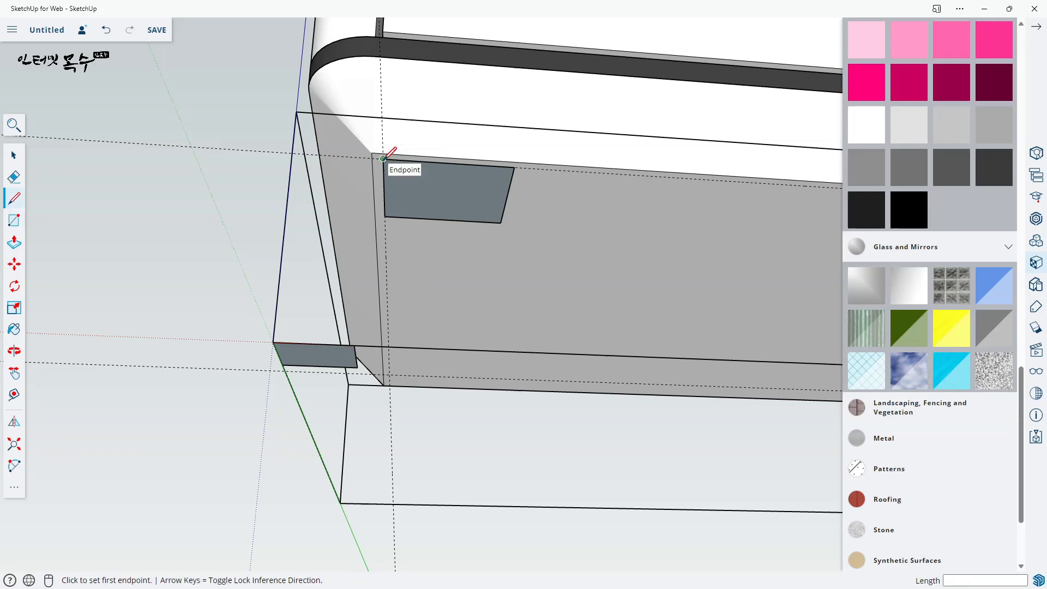
{"action": "left_click", "coordinate": [383, 158]}
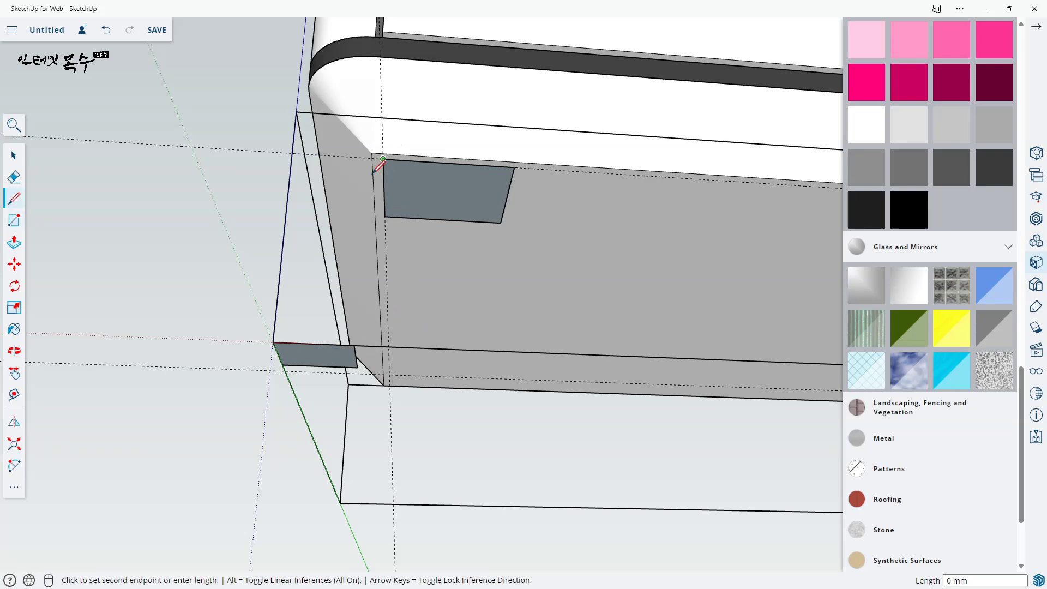
{"action": "left_click", "coordinate": [273, 343]}
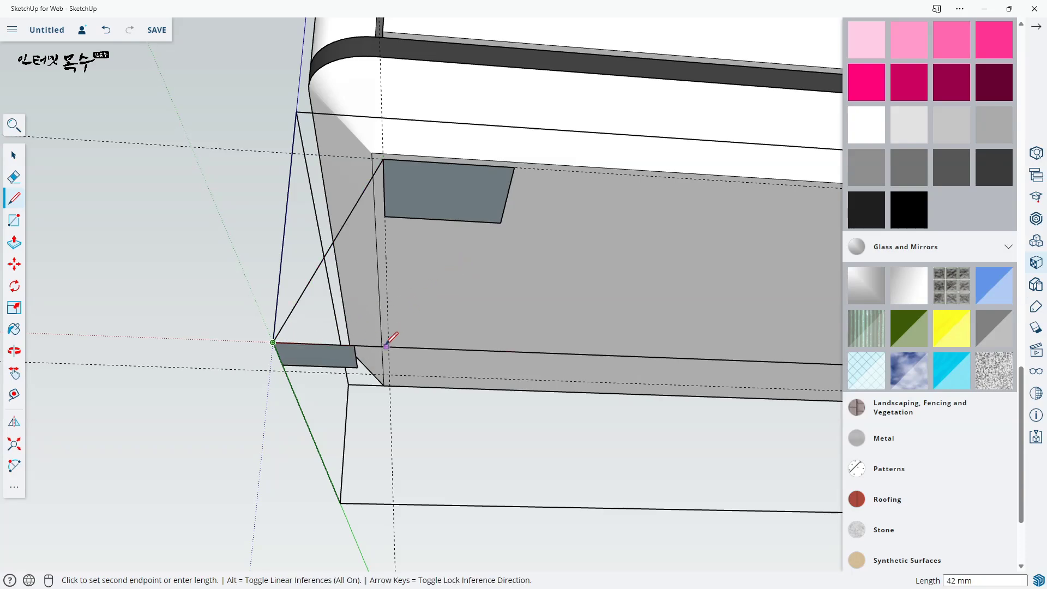
{"action": "left_click", "coordinate": [354, 345]}
{"action": "left_click", "coordinate": [354, 345]}
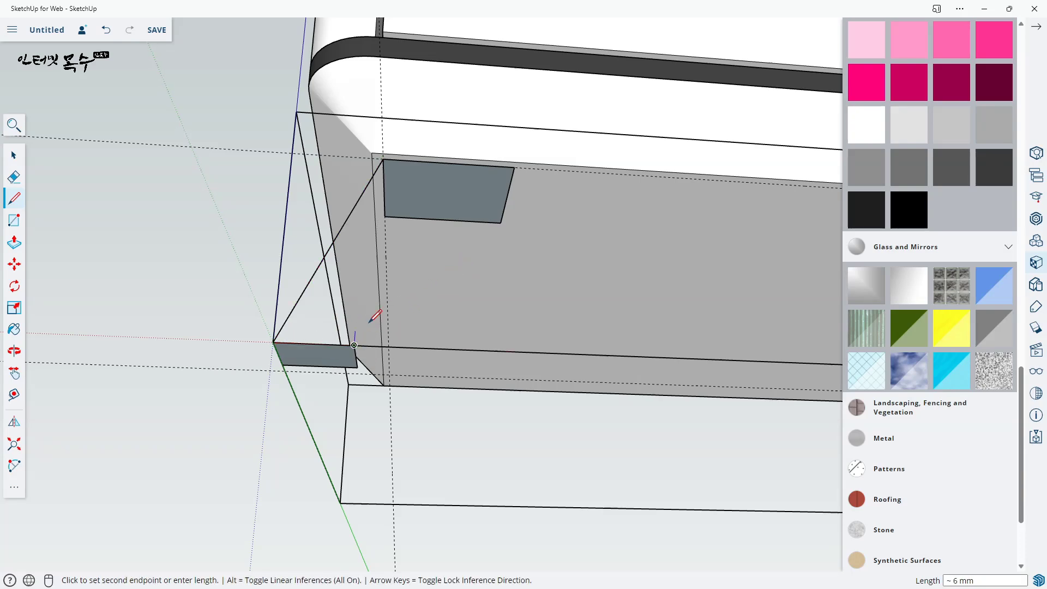
{"action": "left_click", "coordinate": [514, 168]}
- Join the two rear corners of the upper square to the matching lower corners, closing the tapered leg's remaining sides
{"action": "mouse_move", "coordinate": [573, 276]}
{"action": "middle_mouse_down"}
{"action": "mouse_move", "coordinate": [264, 325]}
{"action": "mouse_move", "coordinate": [351, 320]}
{"action": "mouse_move", "coordinate": [464, 161]}
{"action": "middle_mouse_up"}
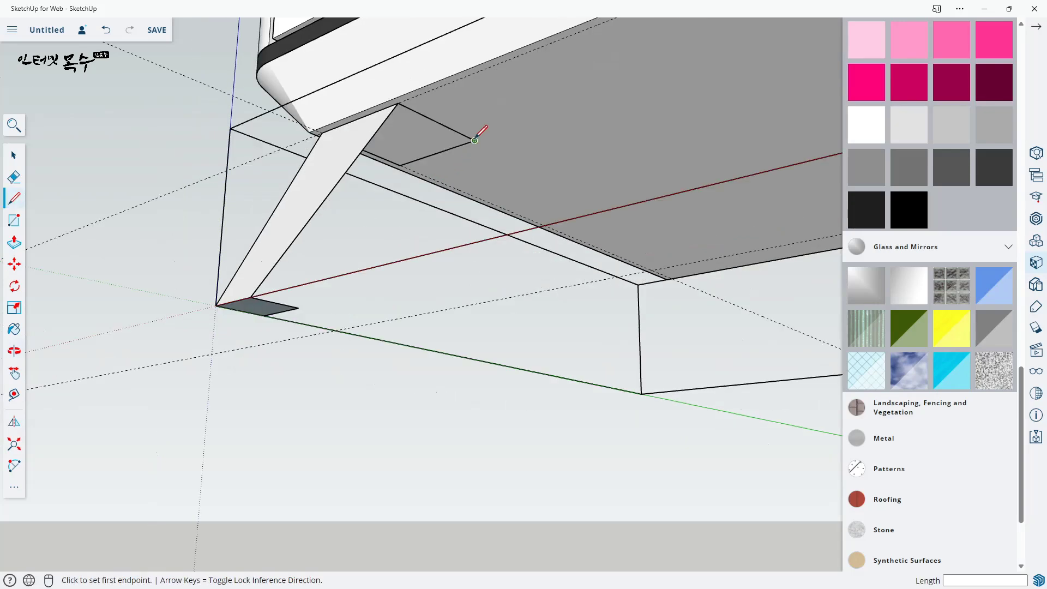
{"action": "left_click", "coordinate": [475, 141]}
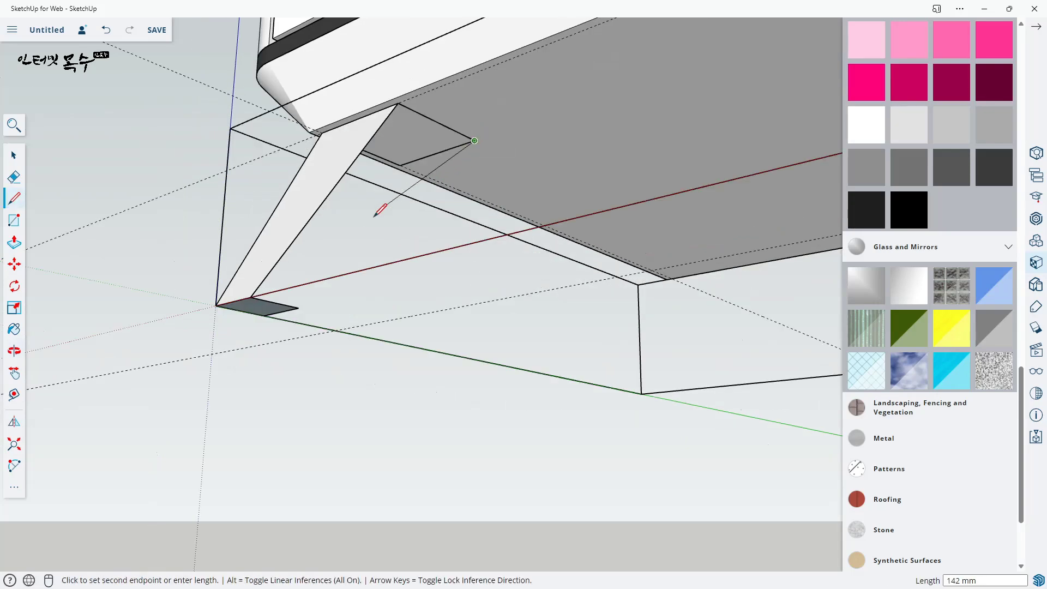
{"action": "left_click", "coordinate": [298, 308]}
{"action": "mouse_move", "coordinate": [463, 310]}
{"action": "middle_mouse_down"}
{"action": "mouse_move", "coordinate": [169, 355]}
{"action": "mouse_move", "coordinate": [404, 346]}
{"action": "mouse_move", "coordinate": [439, 232]}
{"action": "middle_mouse_up"}
{"action": "left_click", "coordinate": [441, 208]}
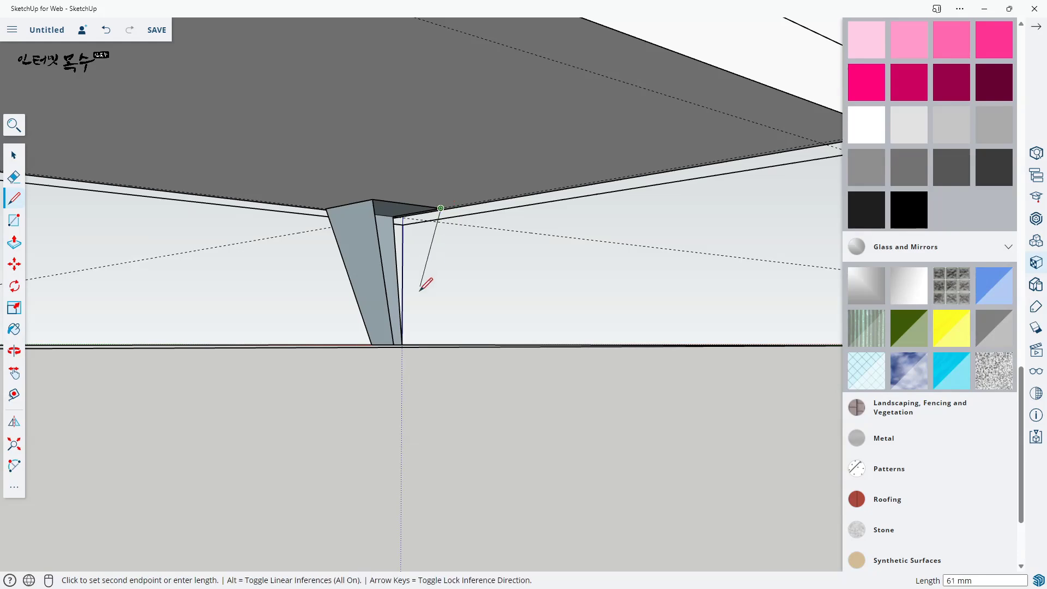
{"action": "scroll", "coordinate": [420, 348], "scroll_direction": "up", "scroll_amount": 5}
{"action": "middle_click_drag", "start_coordinate": [416, 335], "coordinate": [437, 289]}
{"action": "left_click", "coordinate": [426, 330]}
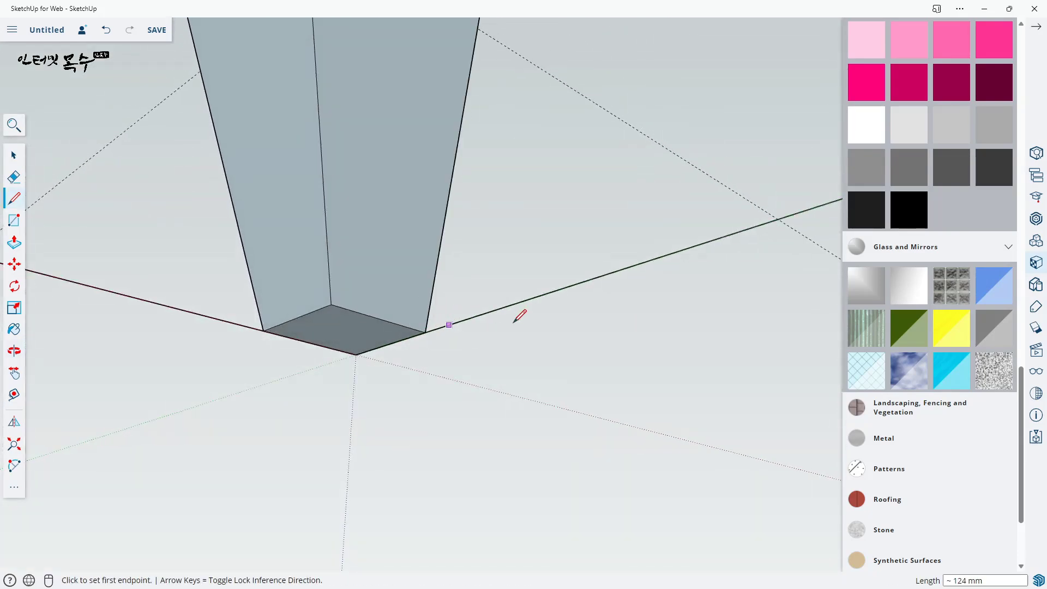
- Select the tapered leg's side and bottom faces and reverse them so their front sides point outward
{"action": "middle_click_drag", "start_coordinate": [518, 316], "coordinate": [94, 389]}
{"action": "middle_click_drag", "start_coordinate": [154, 343], "coordinate": [654, 278]}
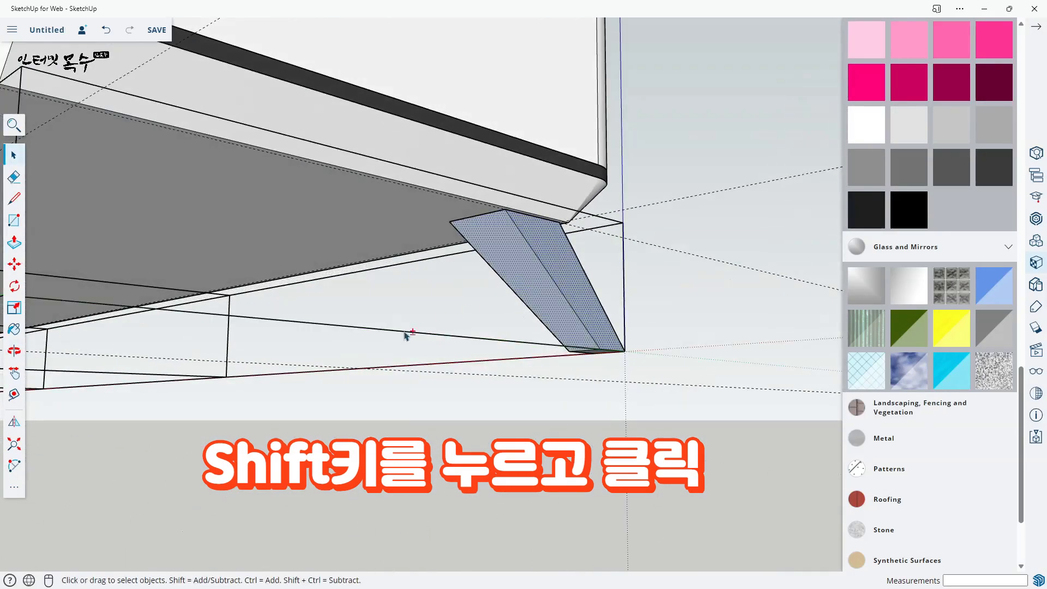
{"action": "middle_click_drag", "start_coordinate": [546, 286], "coordinate": [572, 305]}
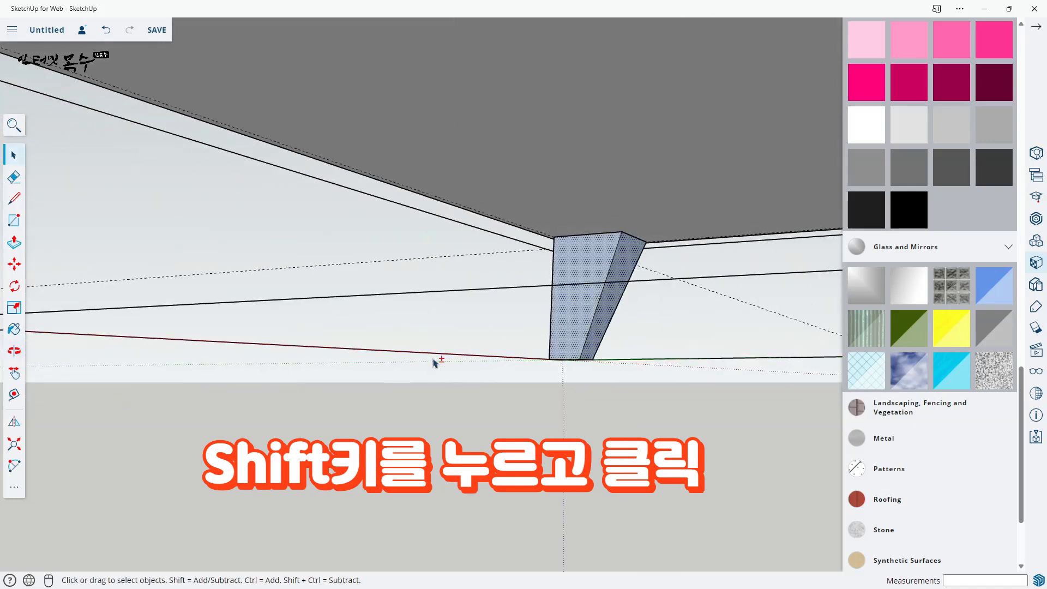
{"action": "middle_click_drag", "start_coordinate": [435, 362], "coordinate": [646, 400]}
{"action": "middle_click_drag", "start_coordinate": [566, 351], "coordinate": [566, 276]}
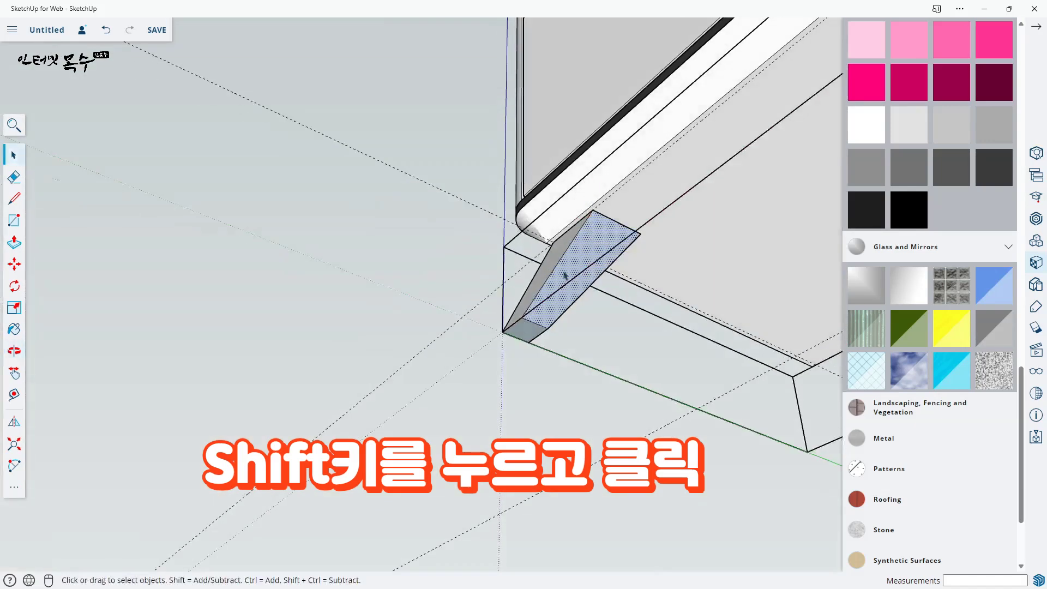
{"action": "left_click", "coordinate": [524, 331], "text": "shift"}
{"action": "middle_click_drag", "start_coordinate": [611, 334], "coordinate": [432, 373]}
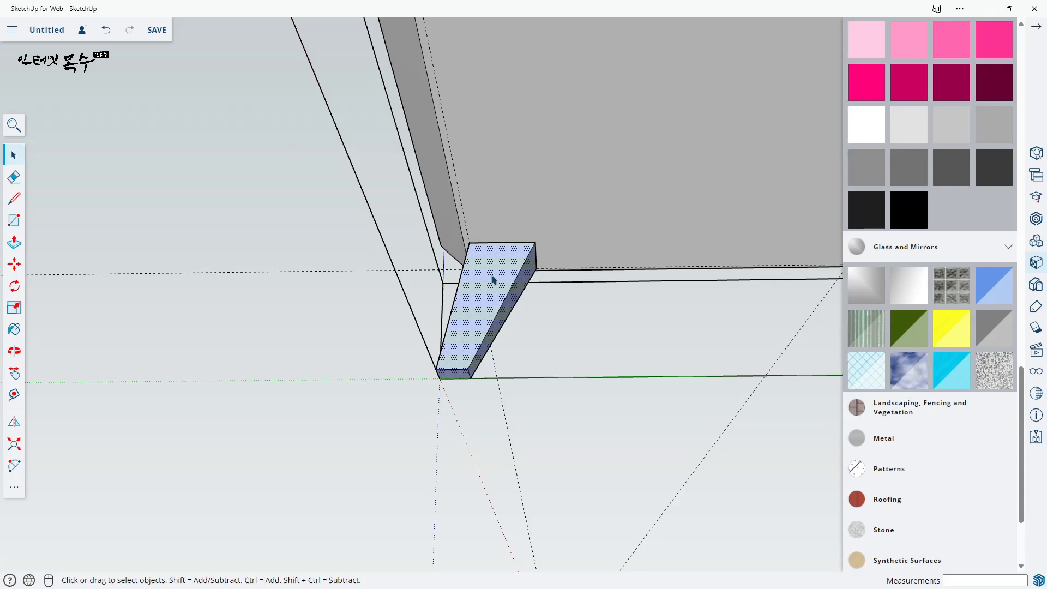
{"action": "right_click", "coordinate": [493, 280]}
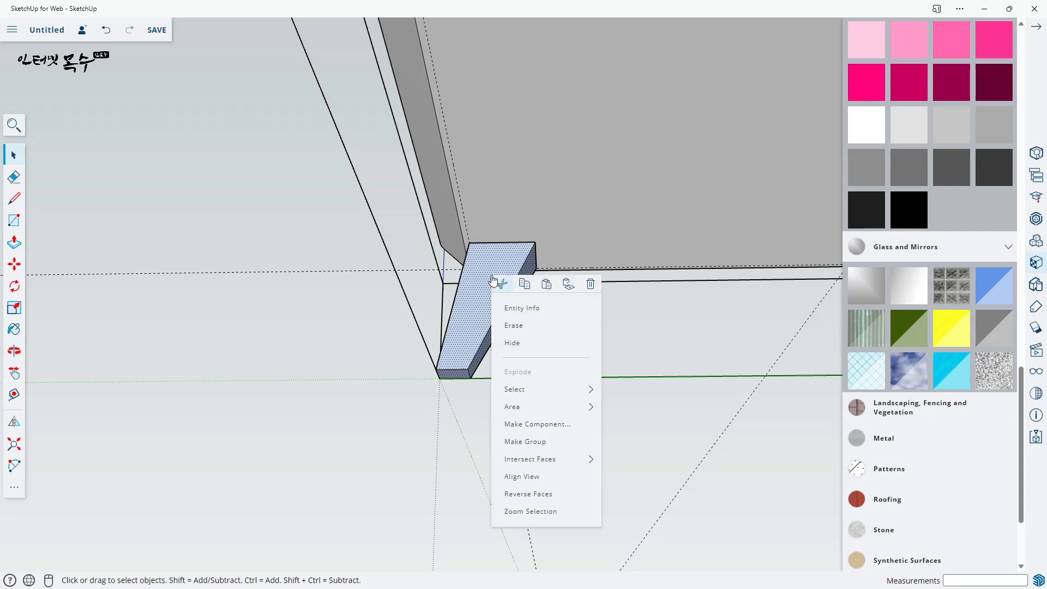
{"action": "left_click", "coordinate": [542, 497]}
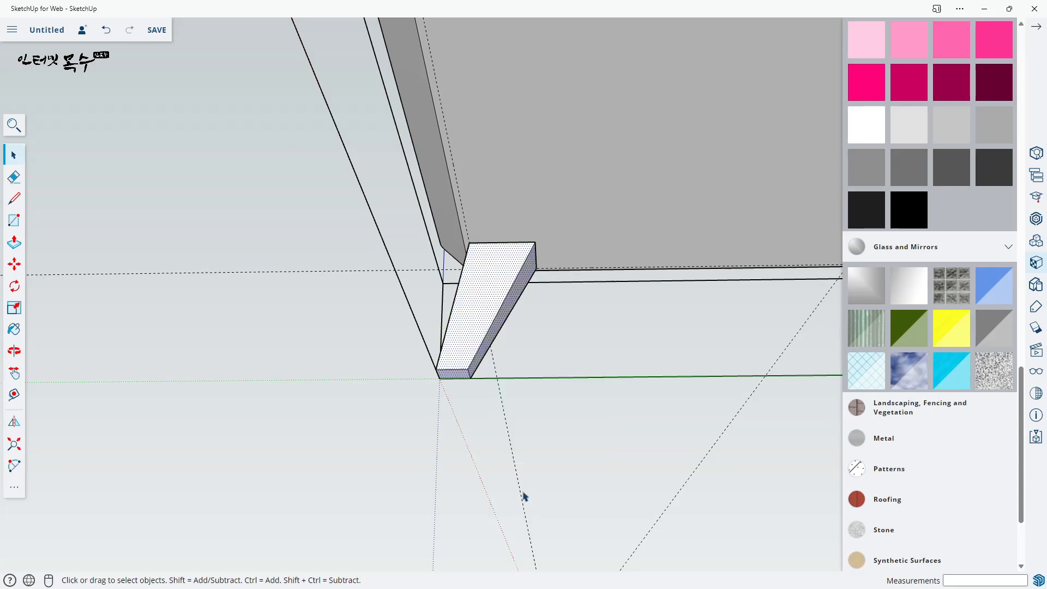
{"action": "left_click", "coordinate": [344, 425]}
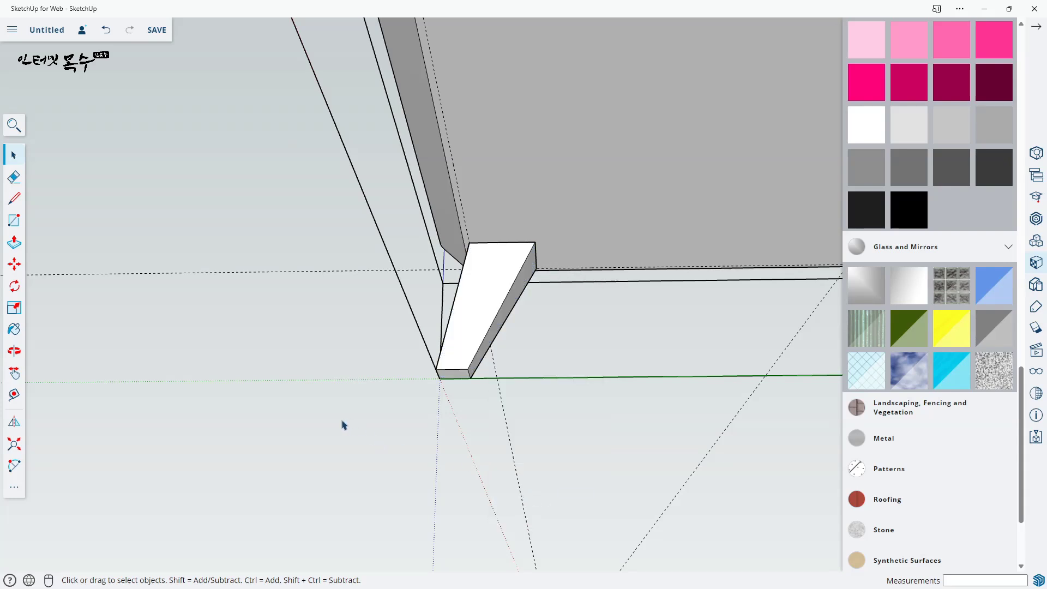
- Make the entire tapered leg a component with the default settings
{"action": "triple_click", "coordinate": [478, 318]}
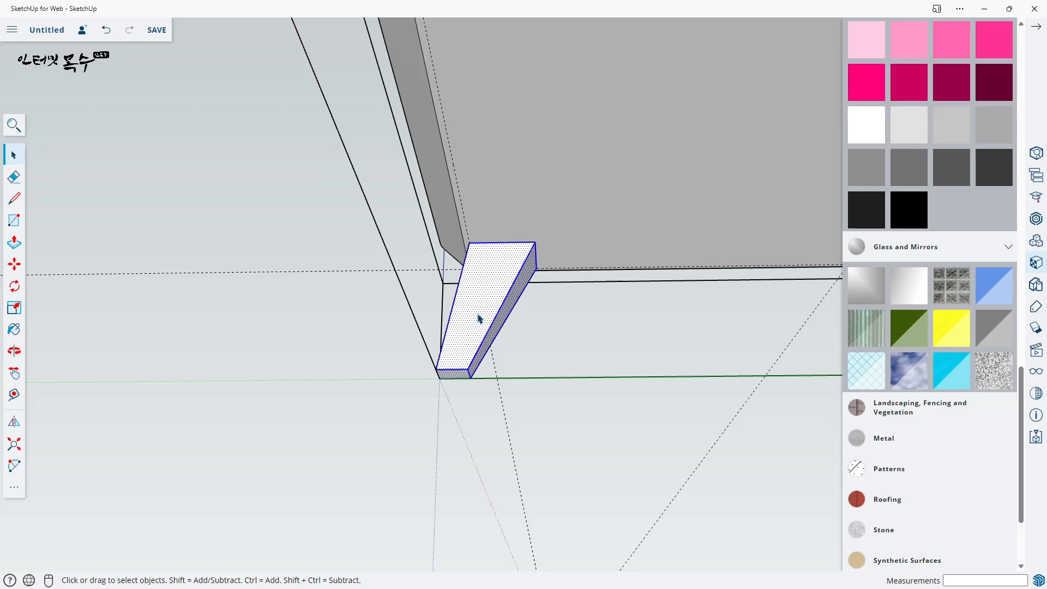
{"action": "right_click", "coordinate": [478, 318]}
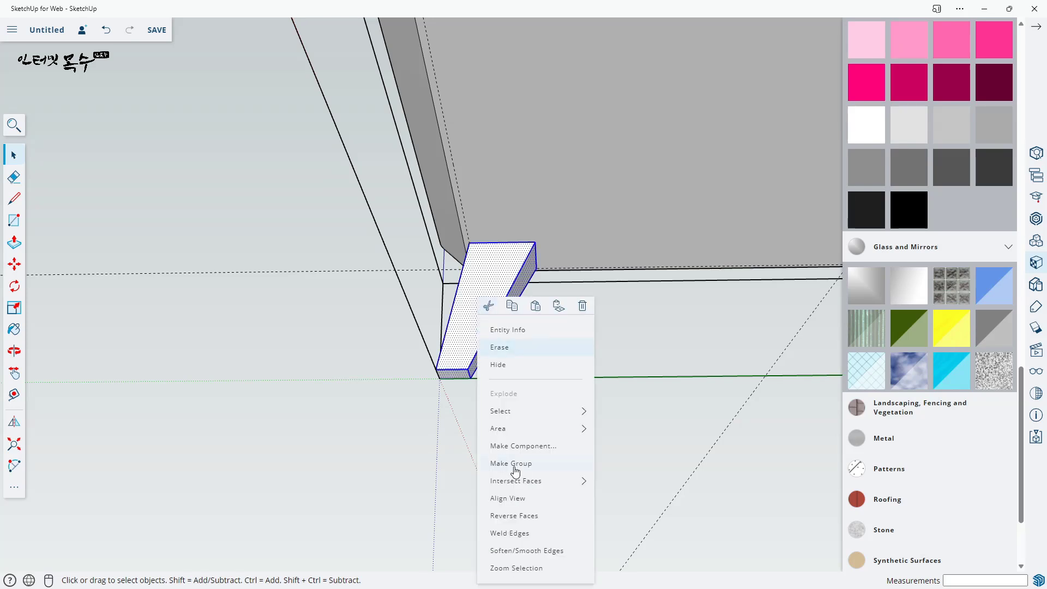
{"action": "left_click", "coordinate": [546, 451]}
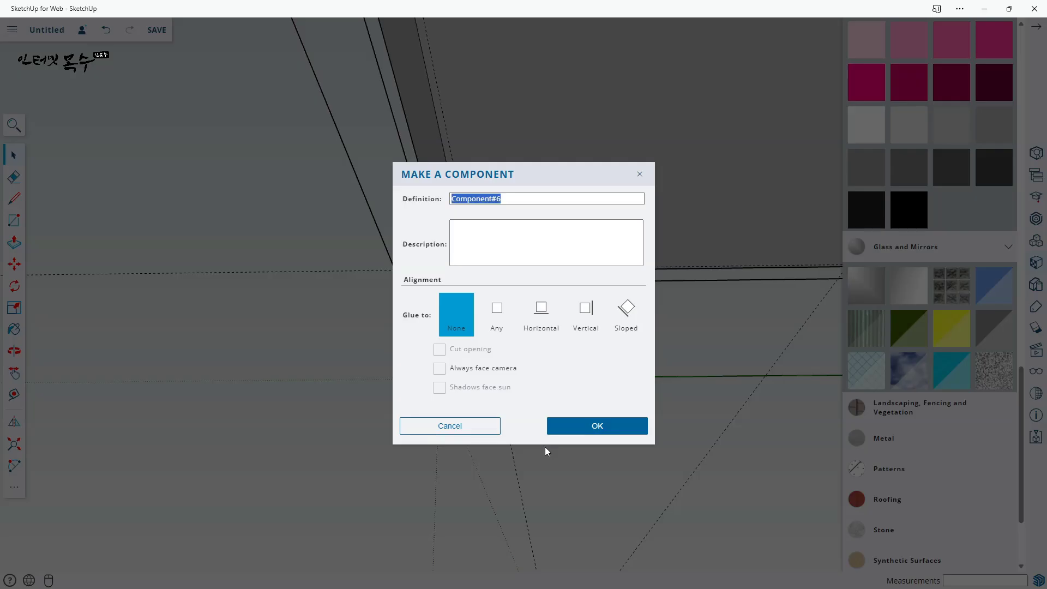
{"action": "left_click", "coordinate": [600, 427]}
- Delete the leftover box-shaped wireframe lines beneath the cabinet
{"action": "scroll", "coordinate": [230, 339], "scroll_direction": "down", "scroll_amount": 2}
{"action": "middle_click_drag", "start_coordinate": [451, 423], "coordinate": [402, 260]}
{"action": "scroll", "coordinate": [550, 320], "scroll_direction": "up", "scroll_amount": 2}
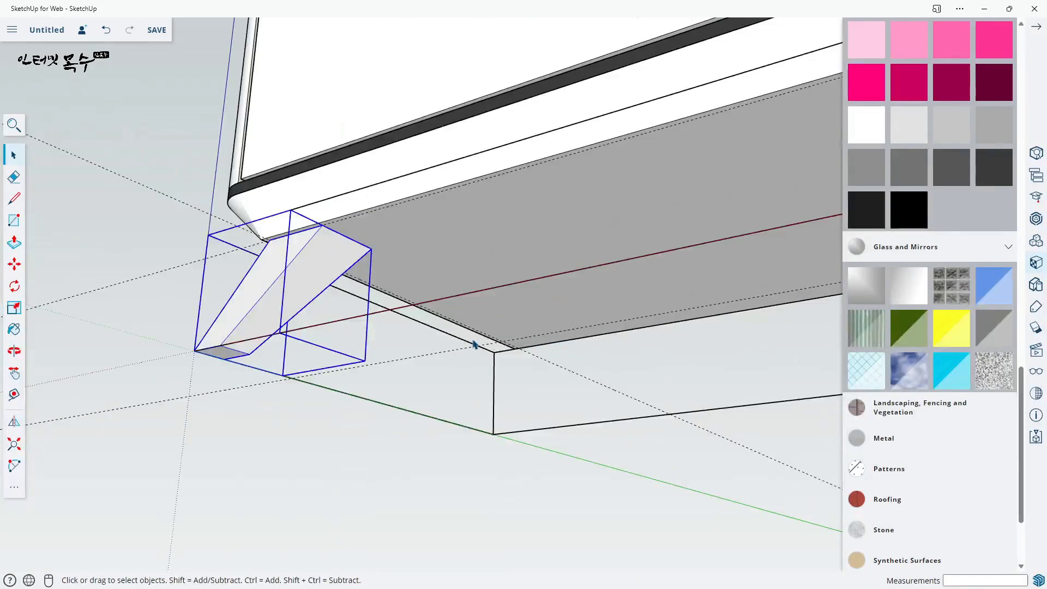
{"action": "scroll", "coordinate": [375, 354], "scroll_direction": "down", "scroll_amount": 2}
{"action": "middle_click_drag", "start_coordinate": [476, 404], "coordinate": [264, 395]}
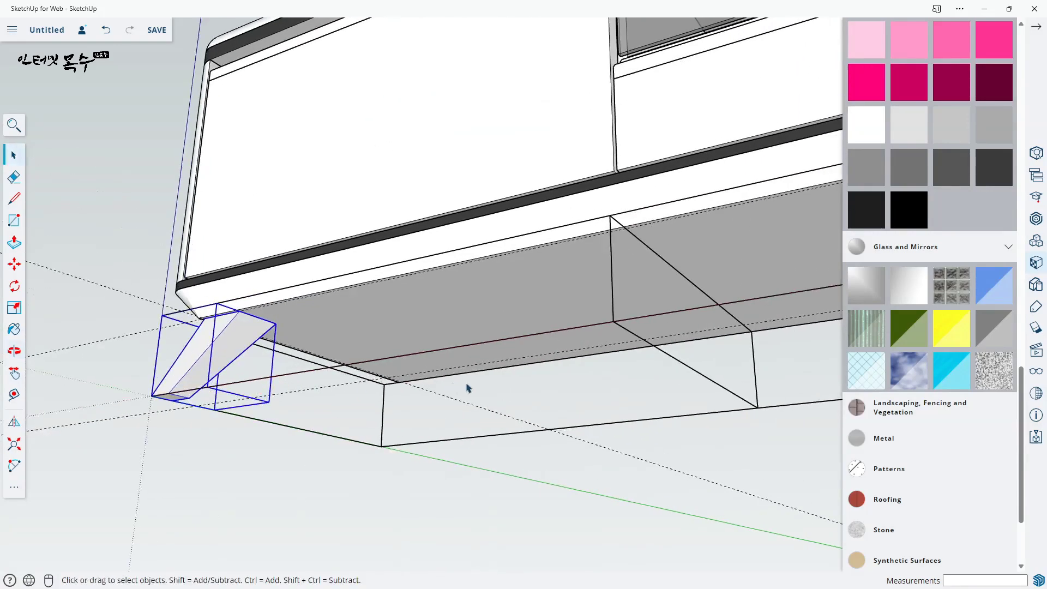
{"action": "middle_click_drag", "start_coordinate": [467, 387], "coordinate": [634, 333]}
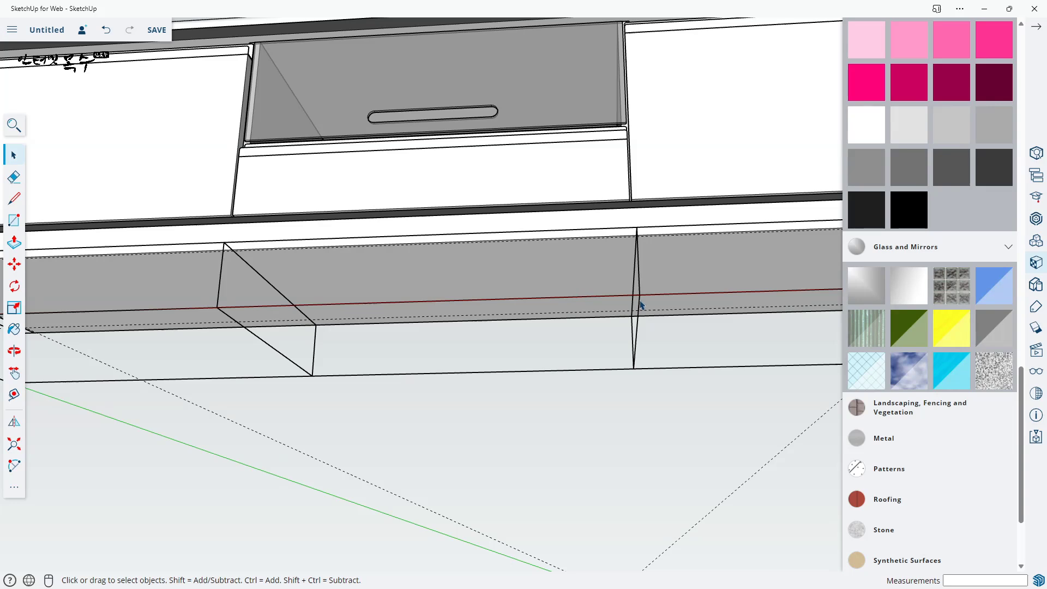
{"action": "triple_click", "coordinate": [640, 307]}
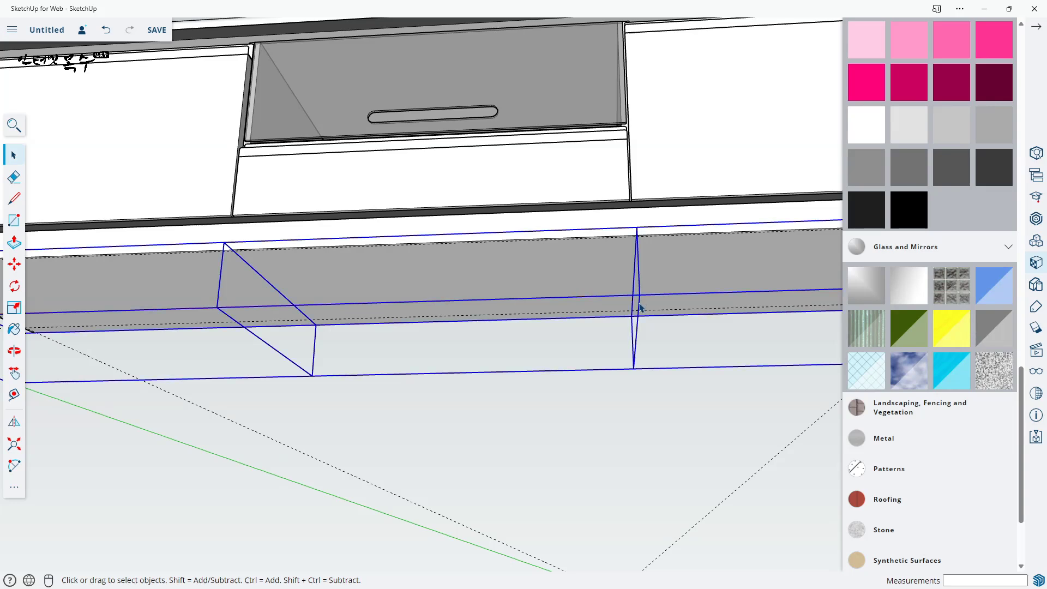
{"action": "left_click", "coordinate": [620, 346]}
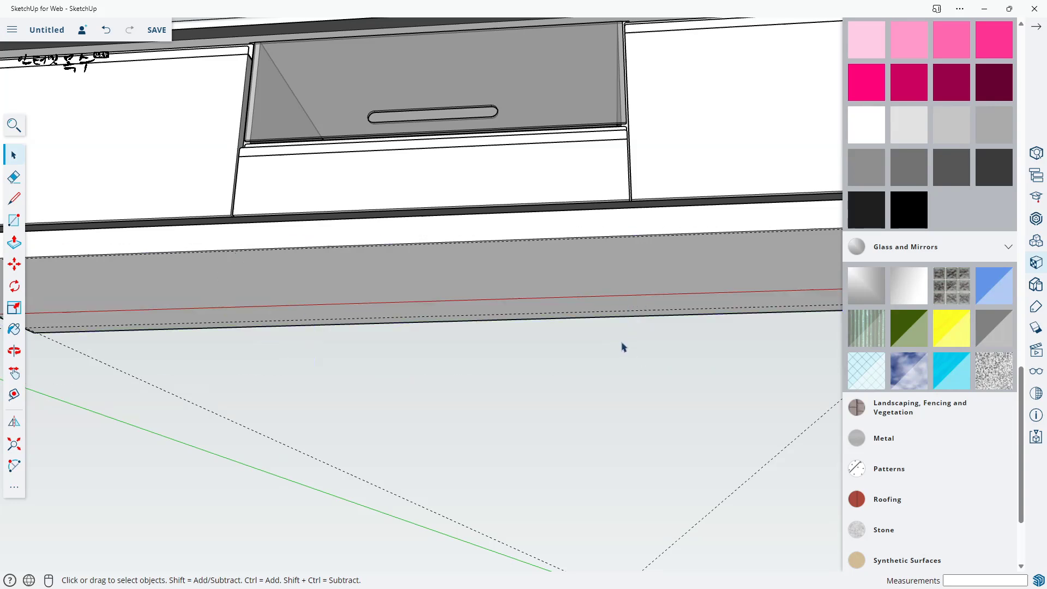
- Copy the leg along the cabinet's front edge by 1670 mm to the opposite front corner of the underside
{"action": "scroll", "coordinate": [665, 398], "scroll_direction": "down", "scroll_amount": 5}
{"action": "scroll", "coordinate": [603, 371], "scroll_direction": "up", "scroll_amount": 2}
{"action": "left_click", "coordinate": [184, 315]}
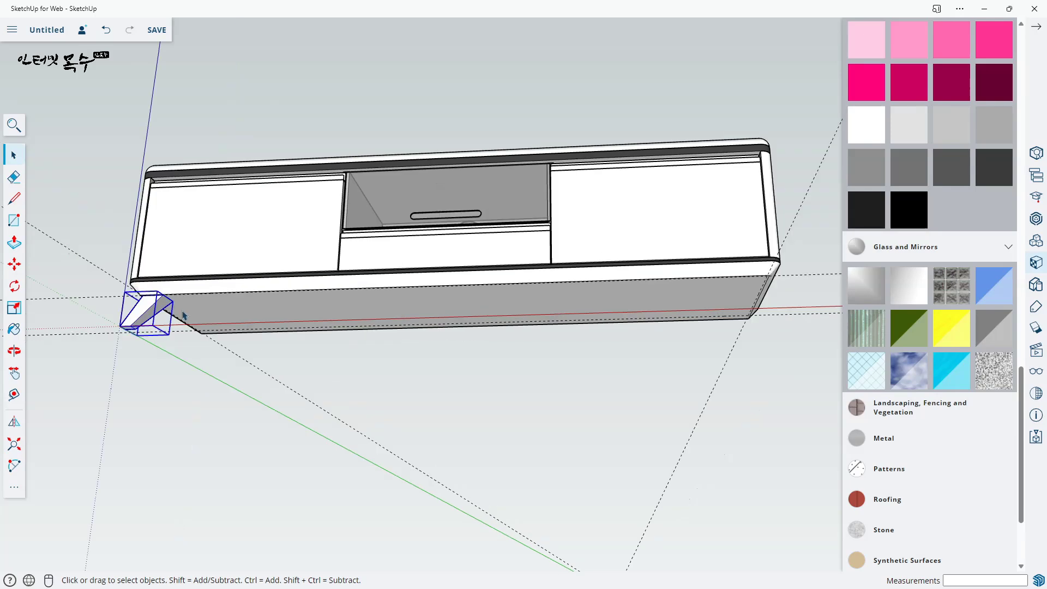
{"action": "key", "text": "m"}
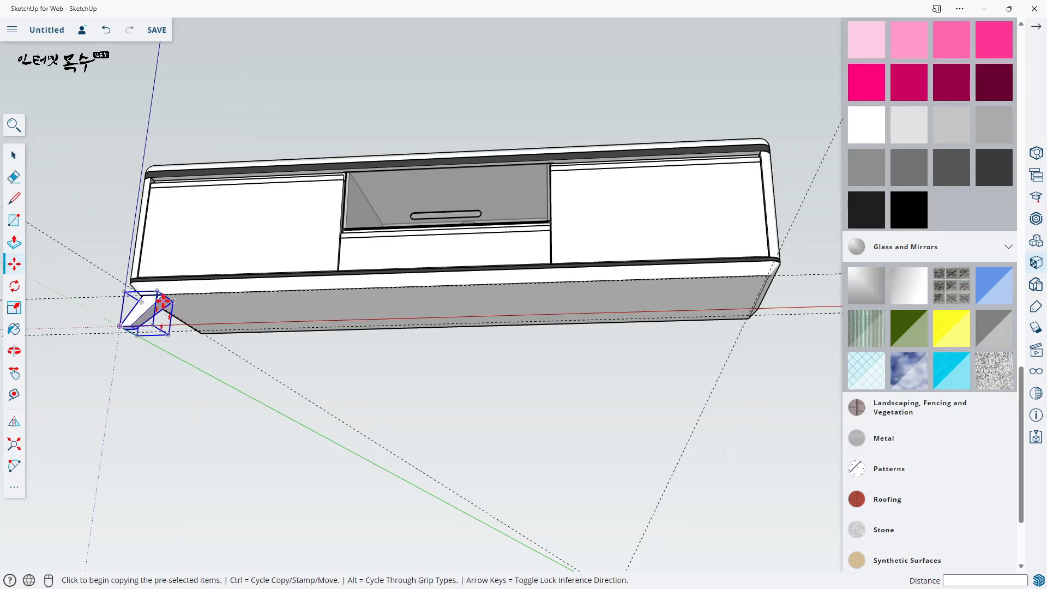
{"action": "scroll", "coordinate": [163, 300], "scroll_direction": "up", "scroll_amount": 8}
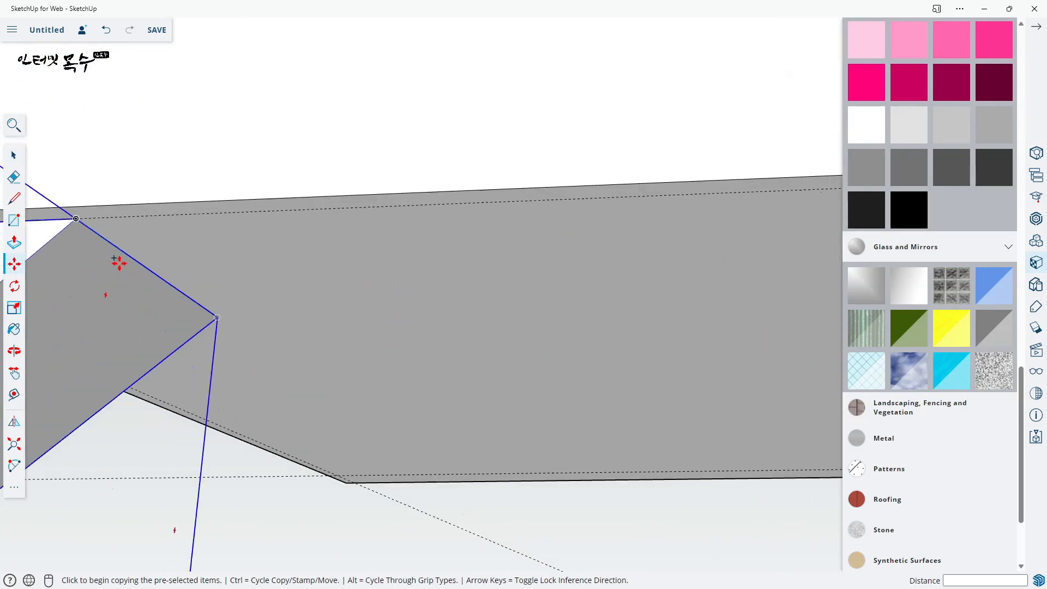
{"action": "scroll", "coordinate": [119, 264], "scroll_direction": "up", "scroll_amount": 2}
{"action": "middle_click_drag", "start_coordinate": [148, 249], "coordinate": [420, 268]}
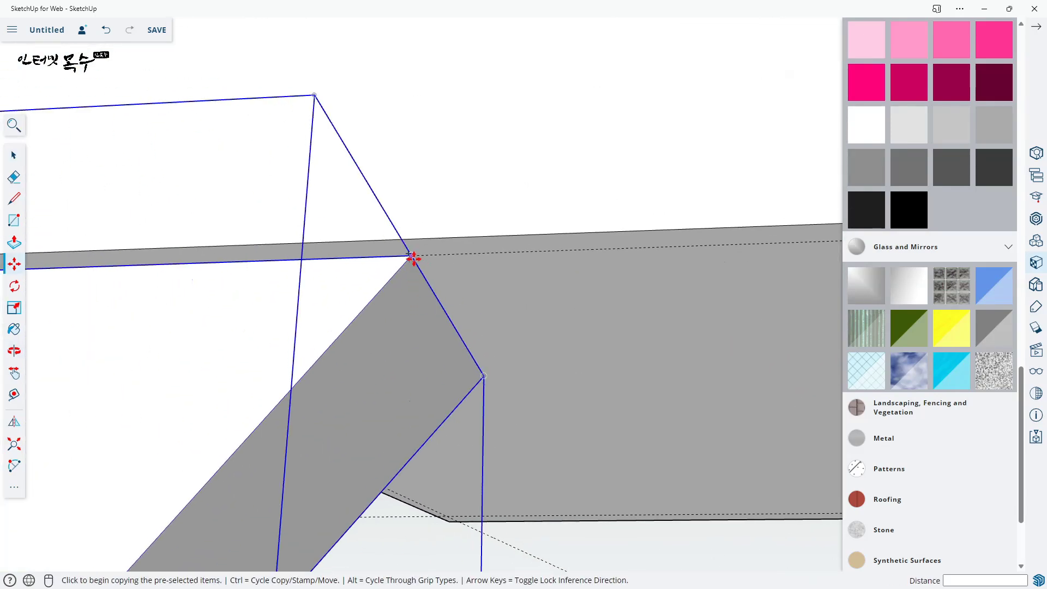
{"action": "left_click", "coordinate": [413, 259]}
{"action": "scroll", "coordinate": [545, 295], "scroll_direction": "down", "scroll_amount": 5}
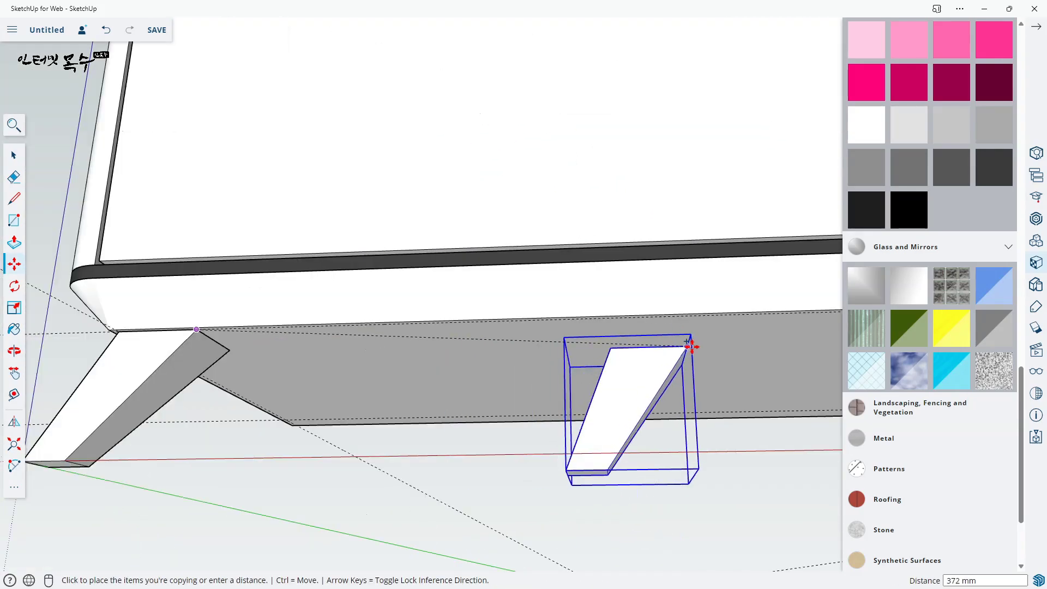
{"action": "scroll", "coordinate": [691, 347], "scroll_direction": "down", "scroll_amount": 4}
{"action": "middle_click_drag", "start_coordinate": [731, 346], "coordinate": [365, 374]}
{"action": "scroll", "coordinate": [365, 374], "scroll_direction": "up", "scroll_amount": 6}
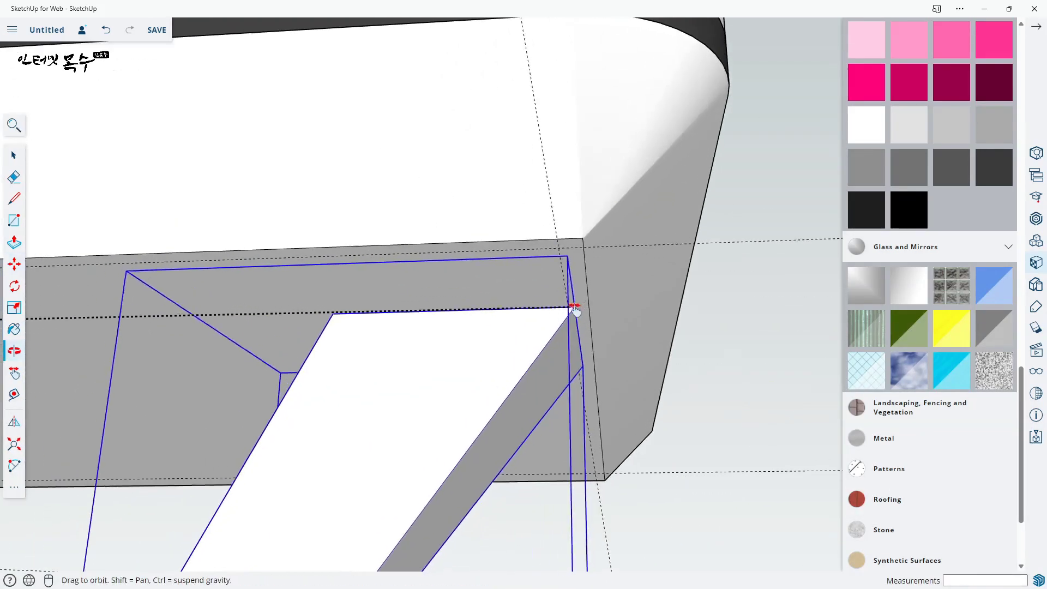
{"action": "middle_click_drag", "start_coordinate": [575, 309], "coordinate": [573, 175]}
{"action": "scroll", "coordinate": [573, 176], "scroll_direction": "up", "scroll_amount": 3}
{"action": "left_click", "coordinate": [569, 164]}
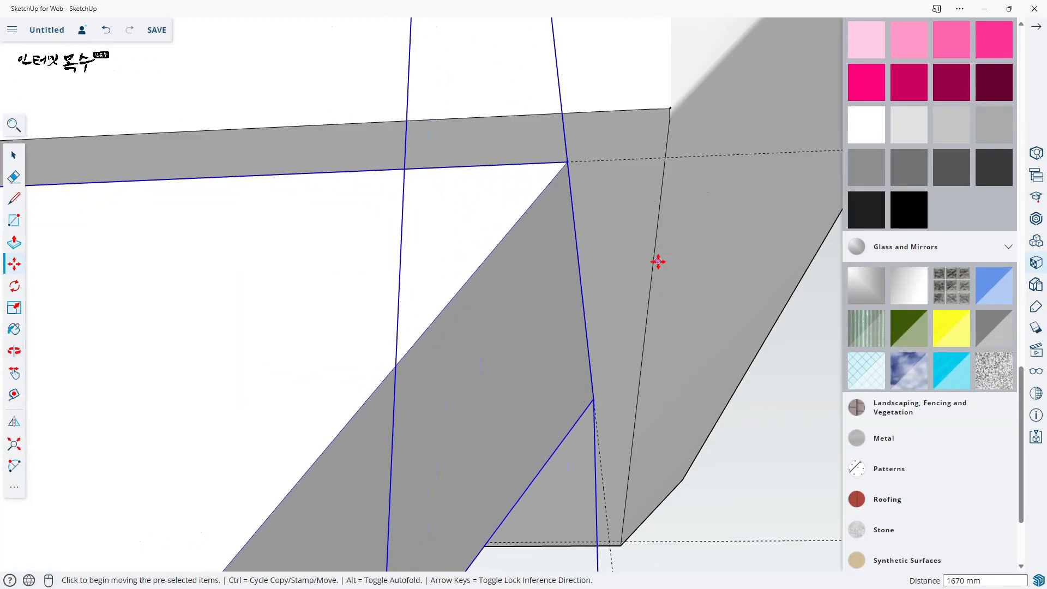
- Flip the copied front leg about the red plane so it splays outward along the cabinet's length
{"action": "scroll", "coordinate": [666, 294], "scroll_direction": "down", "scroll_amount": 5}
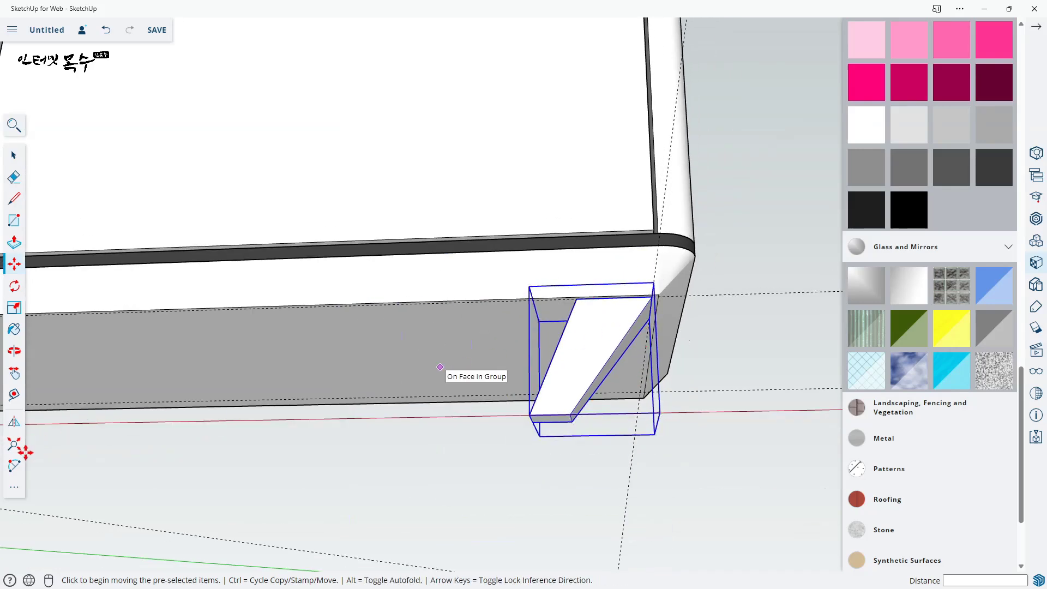
{"action": "left_click", "coordinate": [14, 425]}
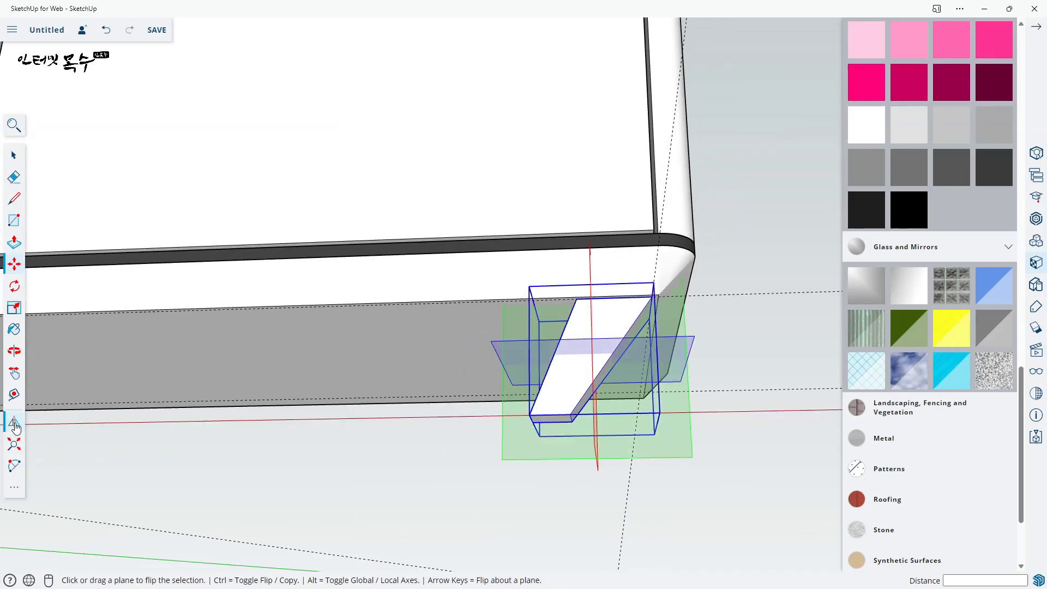
{"action": "middle_click_drag", "start_coordinate": [726, 436], "coordinate": [474, 433]}
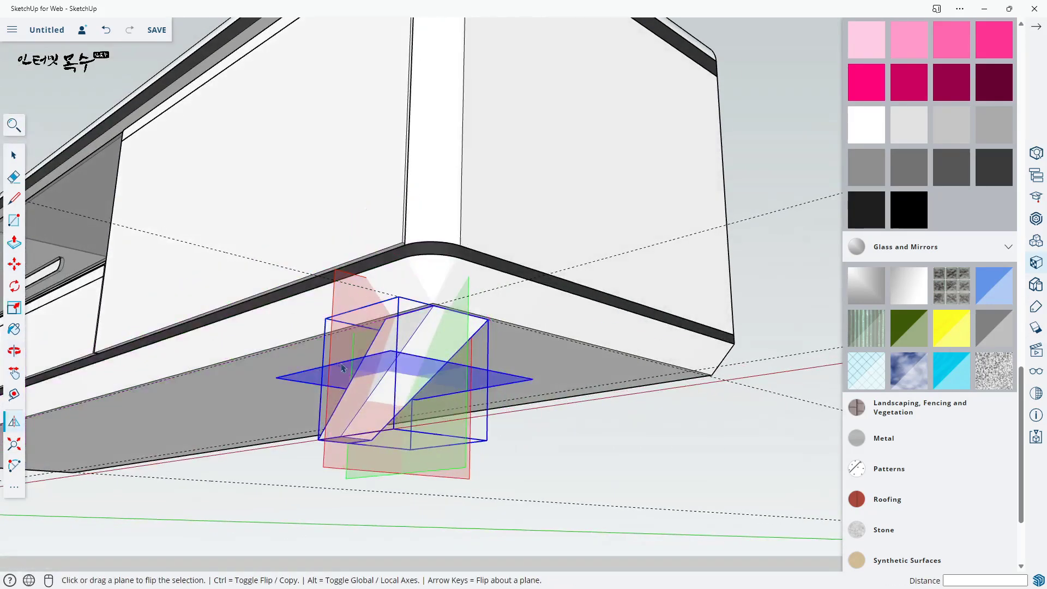
{"action": "left_click", "coordinate": [349, 415]}
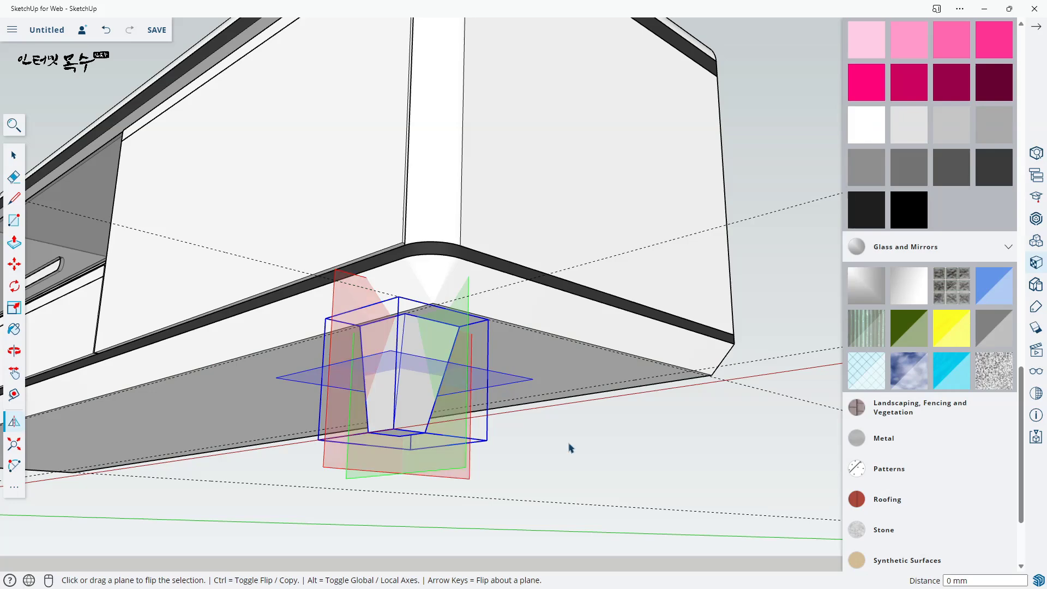
- Move the flipped leg 35 mm by its top outer corner onto the guide intersection at the cabinet's front corner
{"action": "key", "text": "m"}
{"action": "scroll", "coordinate": [456, 379], "scroll_direction": "up", "scroll_amount": 5}
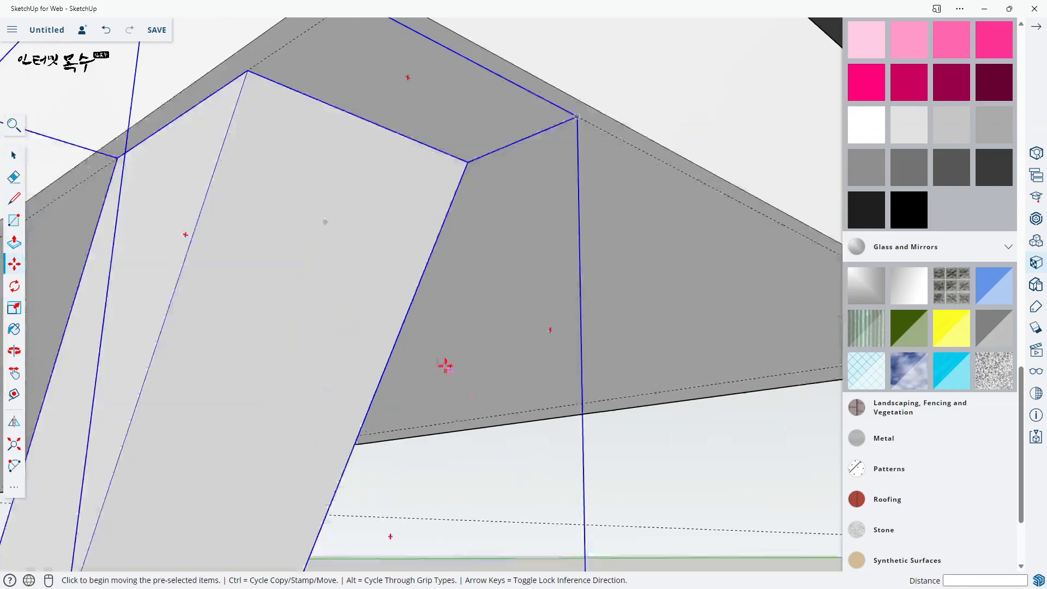
{"action": "middle_click_drag", "start_coordinate": [358, 285], "coordinate": [650, 455]}
{"action": "scroll", "coordinate": [511, 218], "scroll_direction": "up", "scroll_amount": 5}
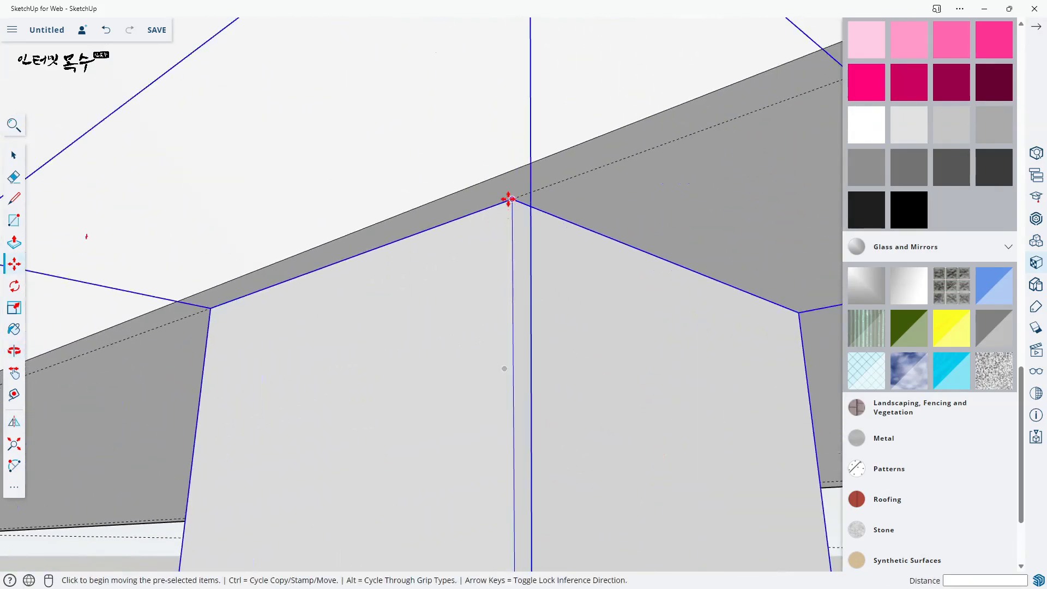
{"action": "left_click", "coordinate": [510, 199]}
{"action": "middle_click_drag", "start_coordinate": [509, 200], "coordinate": [559, 255]}
{"action": "left_click", "coordinate": [559, 241]}
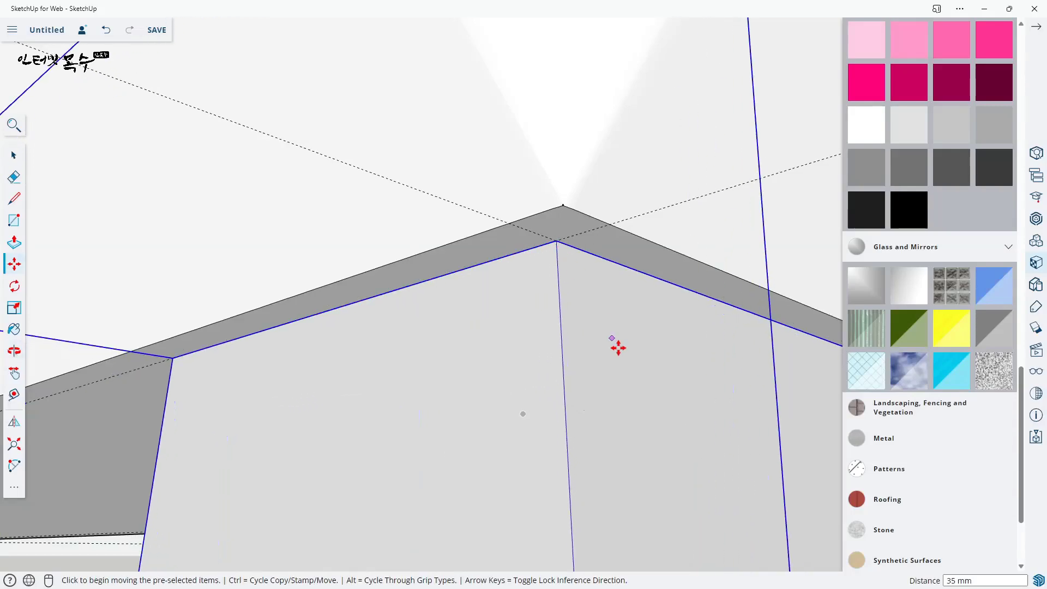
- Select both front legs and copy them together along the cabinet's depth to the rear guide line of the underside
{"action": "scroll", "coordinate": [551, 428], "scroll_direction": "down", "scroll_amount": 10}
{"action": "middle_click_drag", "start_coordinate": [415, 475], "coordinate": [554, 498]}
{"action": "scroll", "coordinate": [597, 526], "scroll_direction": "up", "scroll_amount": 2}
{"action": "key", "text": "space"}
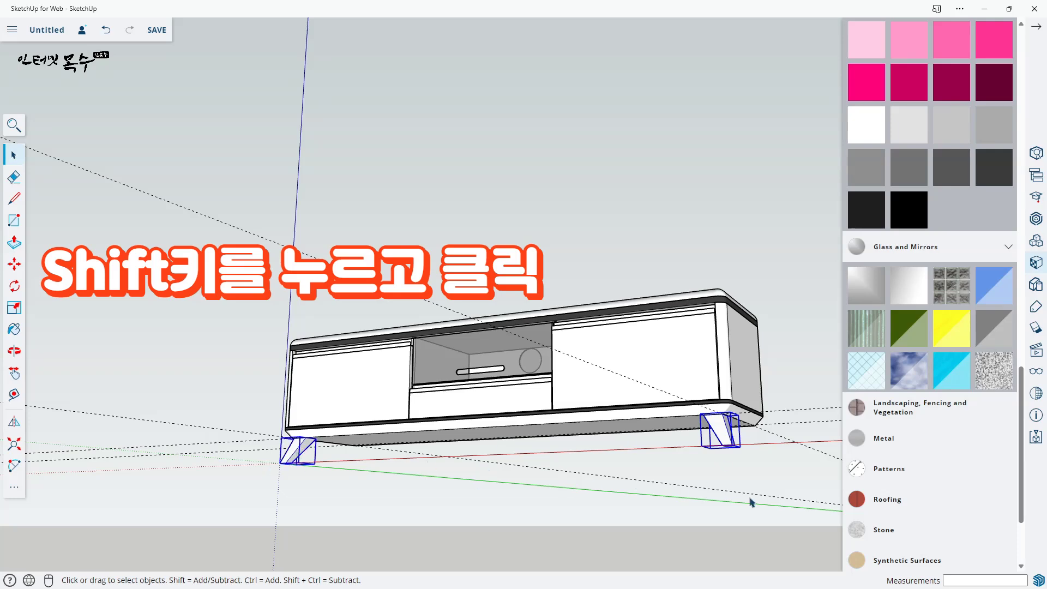
{"action": "middle_click_drag", "start_coordinate": [750, 502], "coordinate": [575, 458]}
{"action": "key", "text": "m"}
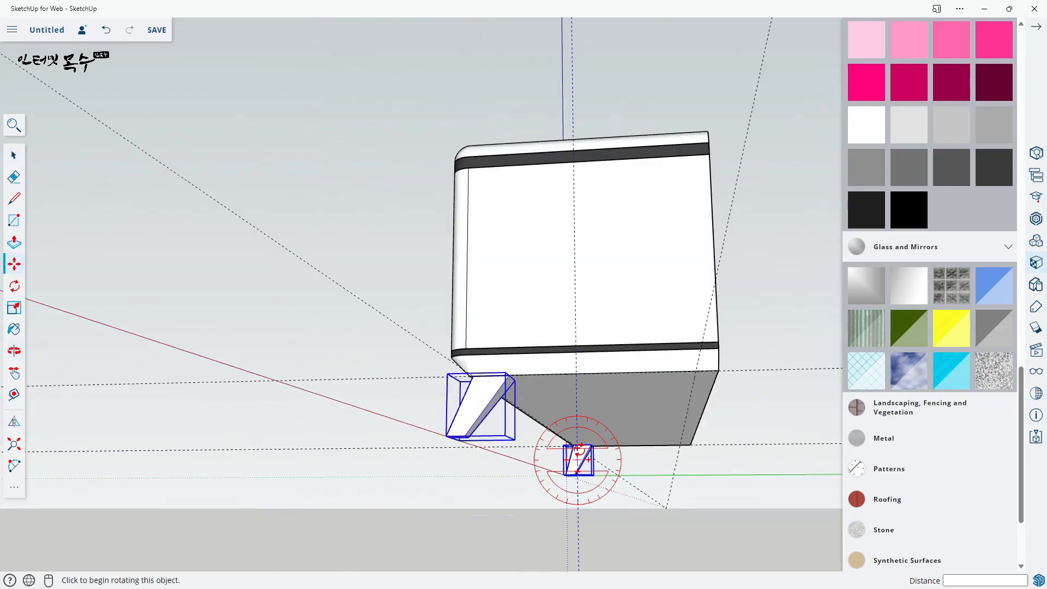
{"action": "scroll", "coordinate": [544, 388], "scroll_direction": "up", "scroll_amount": 5}
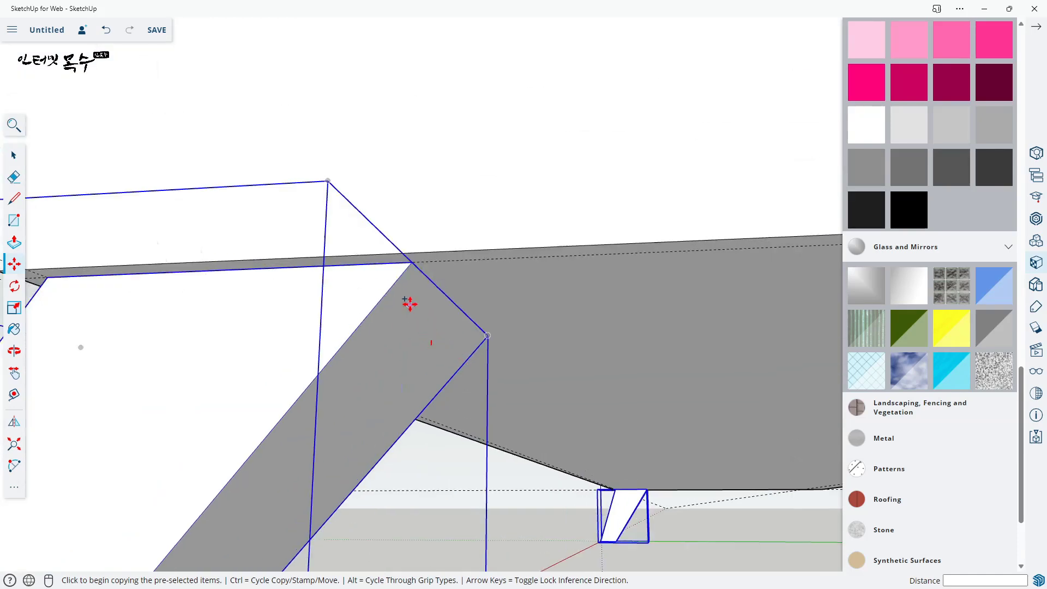
{"action": "scroll", "coordinate": [413, 269], "scroll_direction": "up", "scroll_amount": 2}
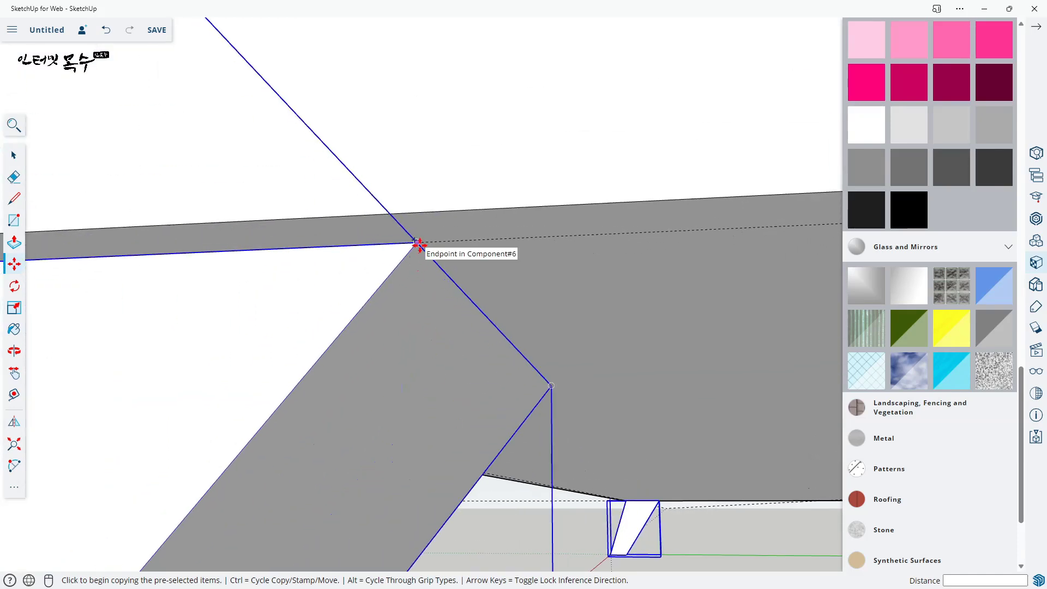
{"action": "left_click", "coordinate": [416, 242]}
{"action": "scroll", "coordinate": [647, 404], "scroll_direction": "down", "scroll_amount": 5}
{"action": "middle_click_drag", "start_coordinate": [648, 404], "coordinate": [169, 414]}
{"action": "scroll", "coordinate": [633, 377], "scroll_direction": "down", "scroll_amount": 2}
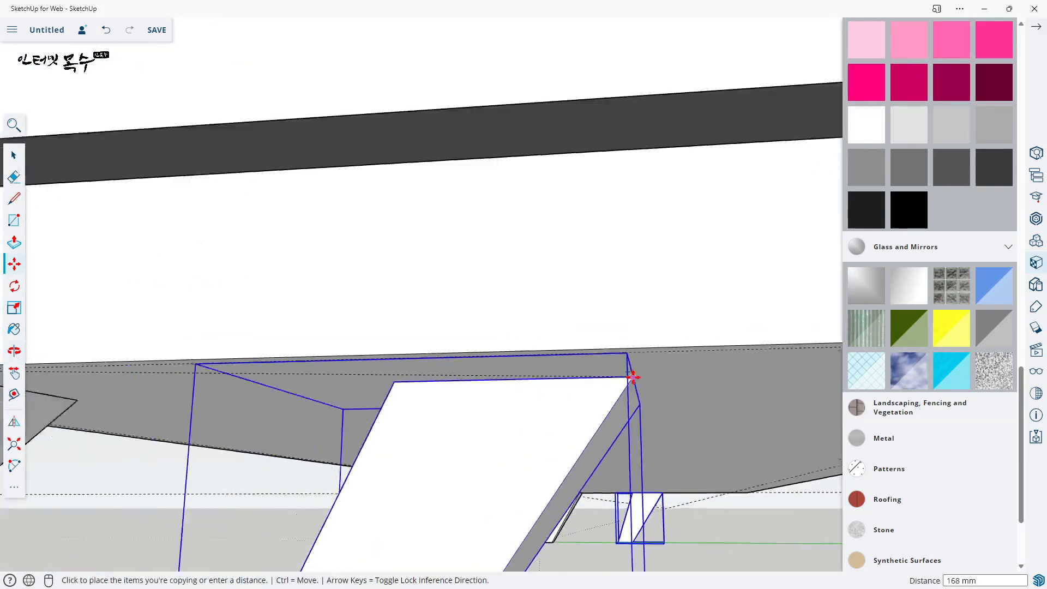
{"action": "middle_click_drag", "start_coordinate": [633, 376], "coordinate": [267, 387]}
{"action": "scroll", "coordinate": [444, 376], "scroll_direction": "up", "scroll_amount": 4}
{"action": "middle_click_drag", "start_coordinate": [444, 376], "coordinate": [643, 409]}
{"action": "scroll", "coordinate": [681, 387], "scroll_direction": "up", "scroll_amount": 2}
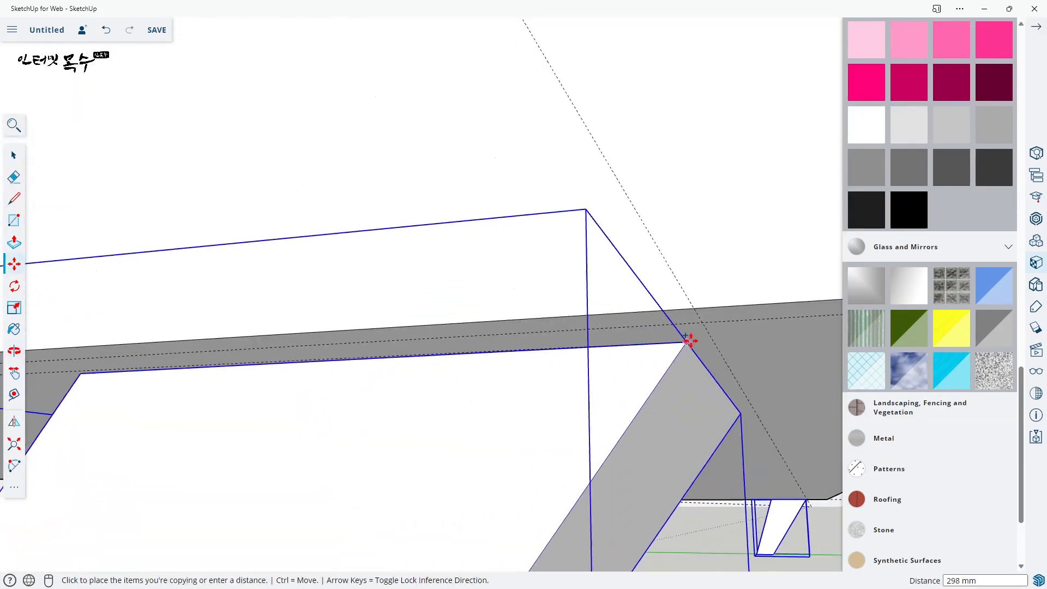
{"action": "left_click", "coordinate": [702, 327]}
- Flip the two rear leg copies about the green plane so they splay toward the back
{"action": "scroll", "coordinate": [666, 467], "scroll_direction": "down", "scroll_amount": 4}
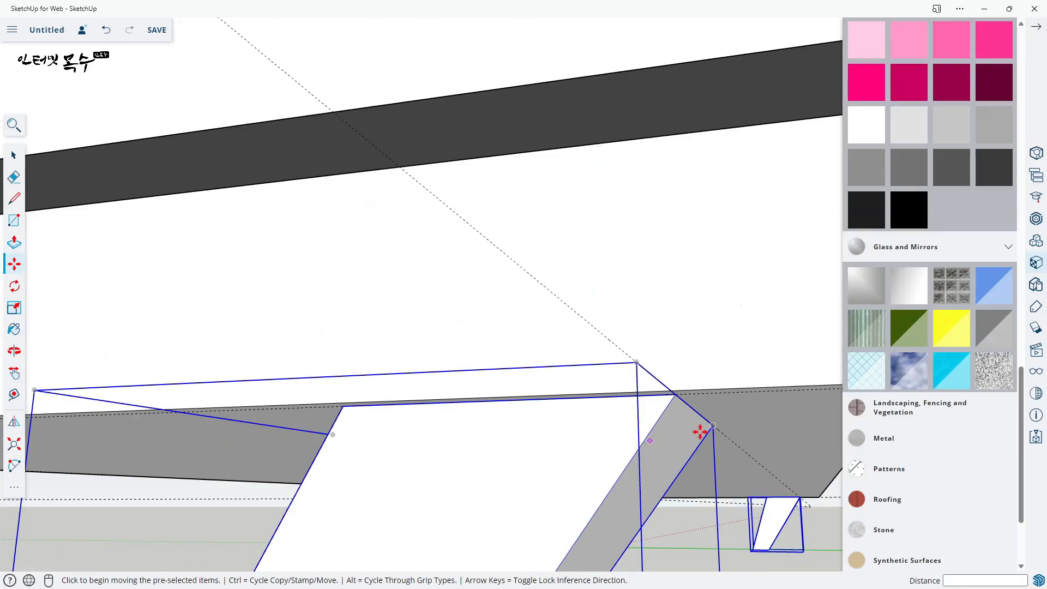
{"action": "scroll", "coordinate": [535, 175], "scroll_direction": "down", "scroll_amount": 5}
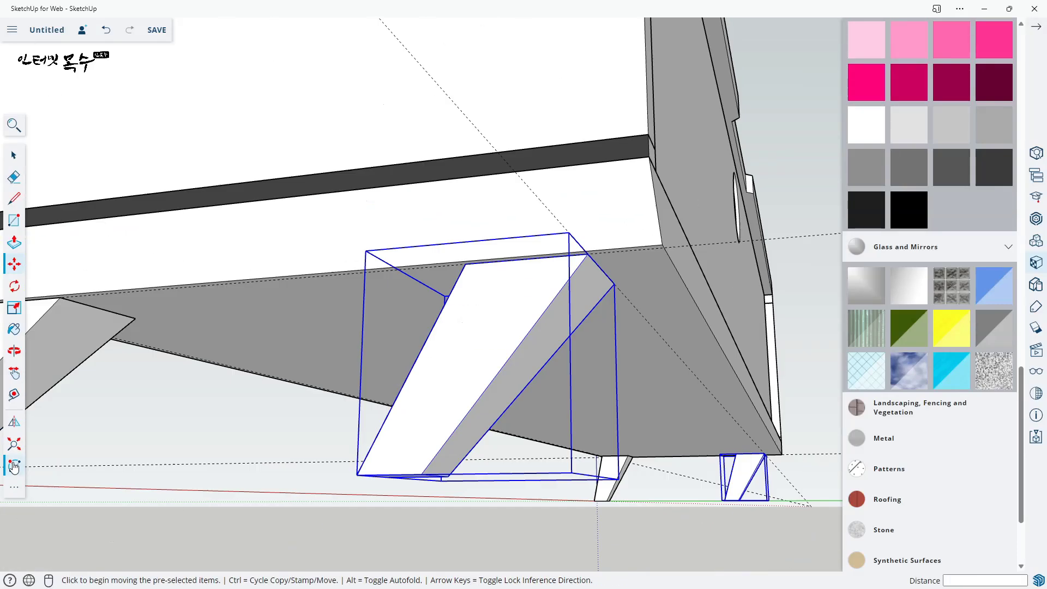
{"action": "left_click", "coordinate": [14, 423]}
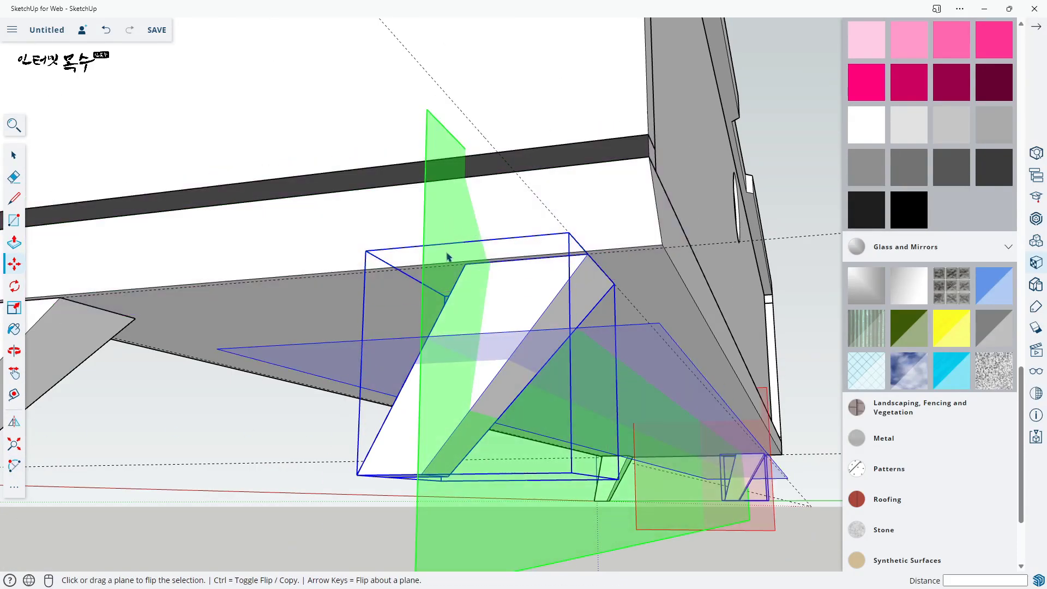
{"action": "left_click", "coordinate": [445, 224]}
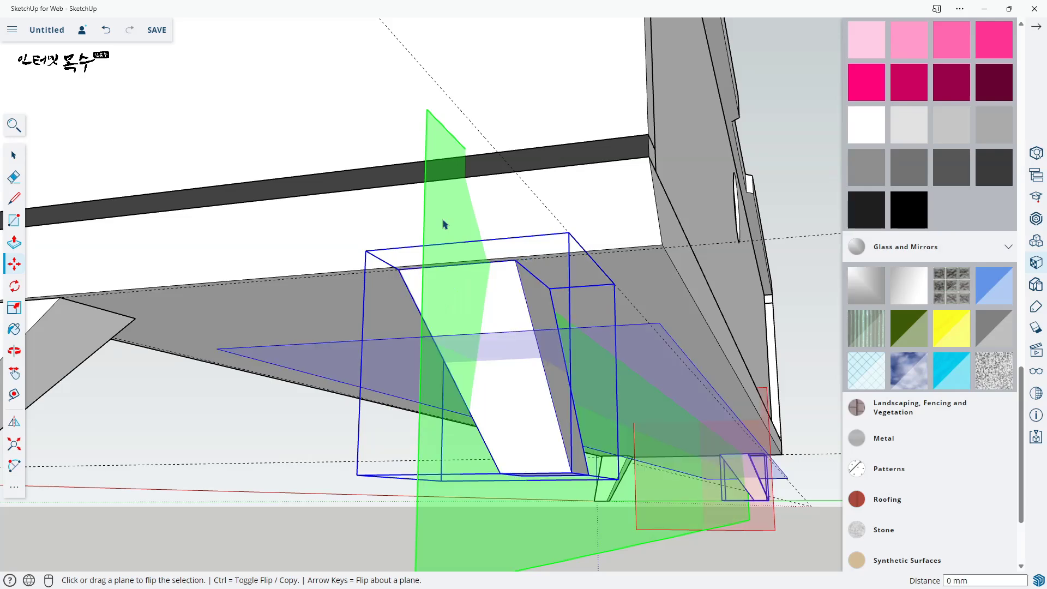
- Move the flipped rear legs 35 mm so their top outer corners meet the guide intersections at the rear corners
{"action": "key", "text": "m"}
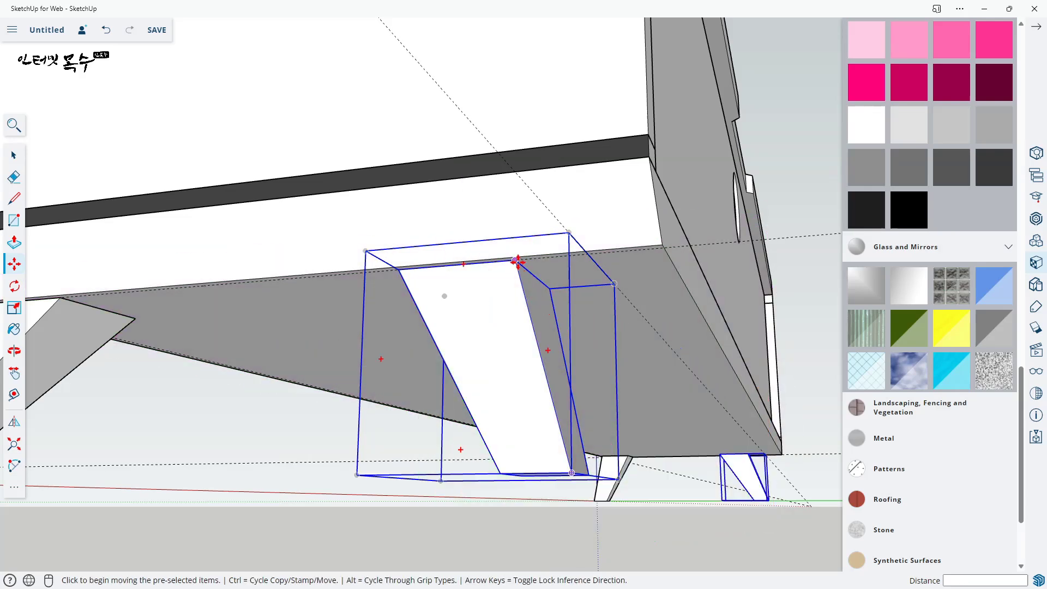
{"action": "scroll", "coordinate": [518, 264], "scroll_direction": "up", "scroll_amount": 5}
{"action": "left_click", "coordinate": [521, 226]}
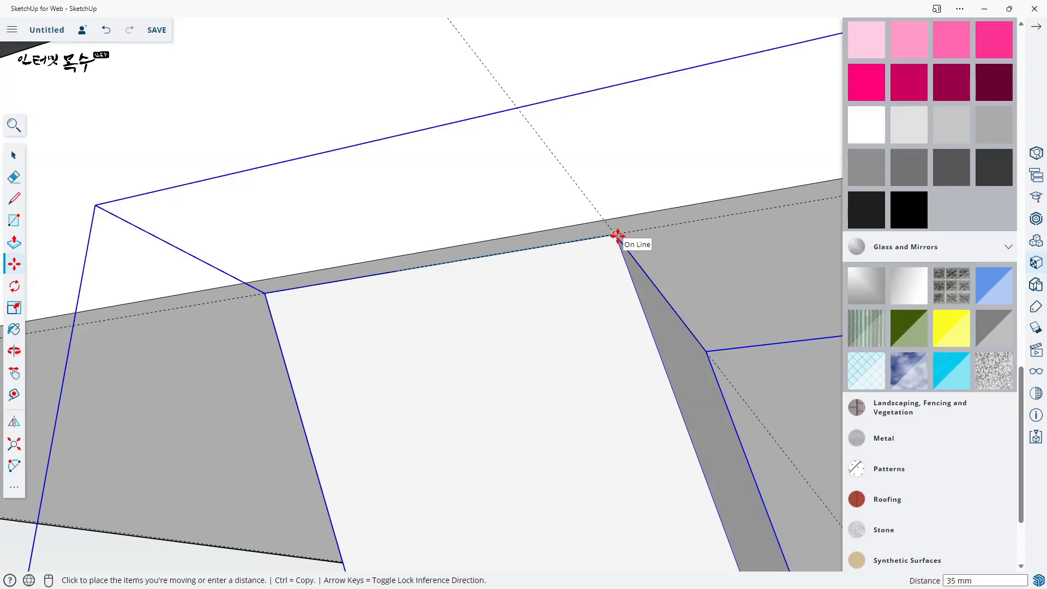
{"action": "left_click", "coordinate": [617, 235]}
{"action": "scroll", "coordinate": [671, 334], "scroll_direction": "down", "scroll_amount": 10}
{"action": "key", "text": "space"}
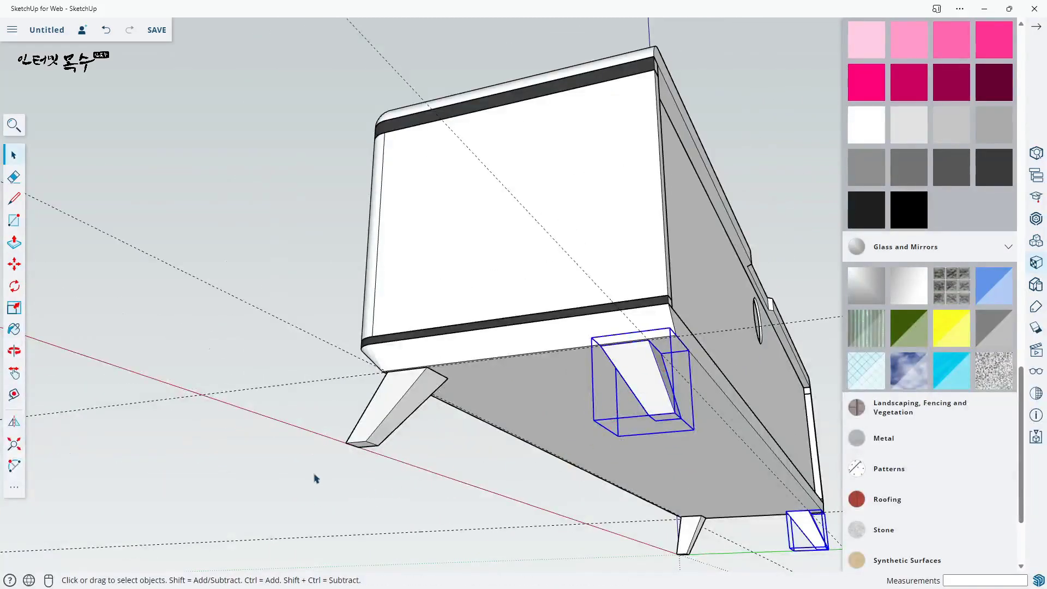
- Deselect the rear legs and remove the dashed guide lines around the cabinet
{"action": "left_click", "coordinate": [349, 491]}
{"action": "middle_click_drag", "start_coordinate": [191, 462], "coordinate": [603, 393]}
{"action": "scroll", "coordinate": [559, 453], "scroll_direction": "down", "scroll_amount": 5}
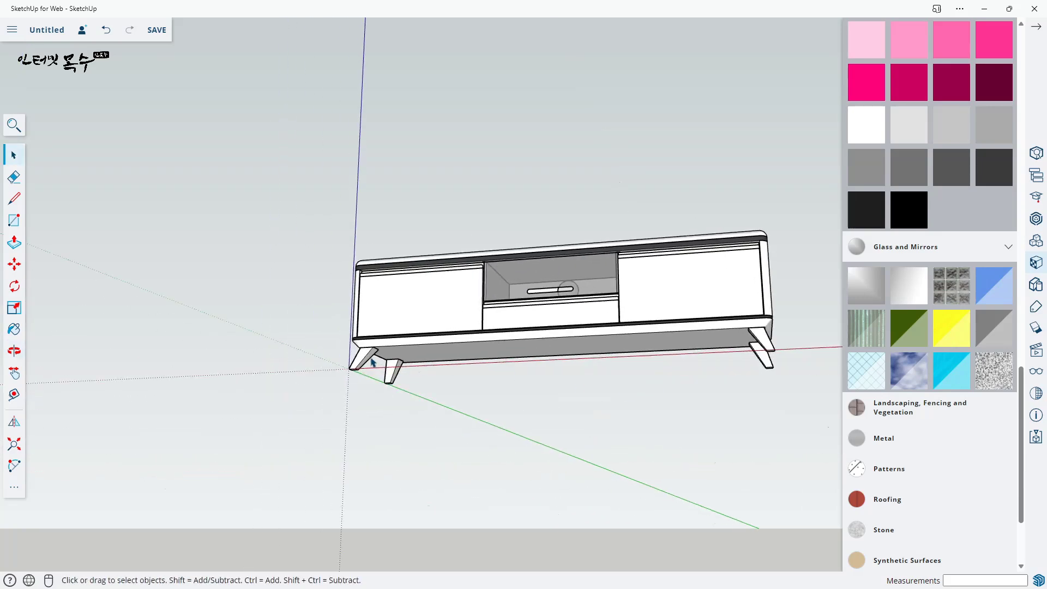
{"action": "middle_click_drag", "start_coordinate": [676, 409], "coordinate": [533, 390]}
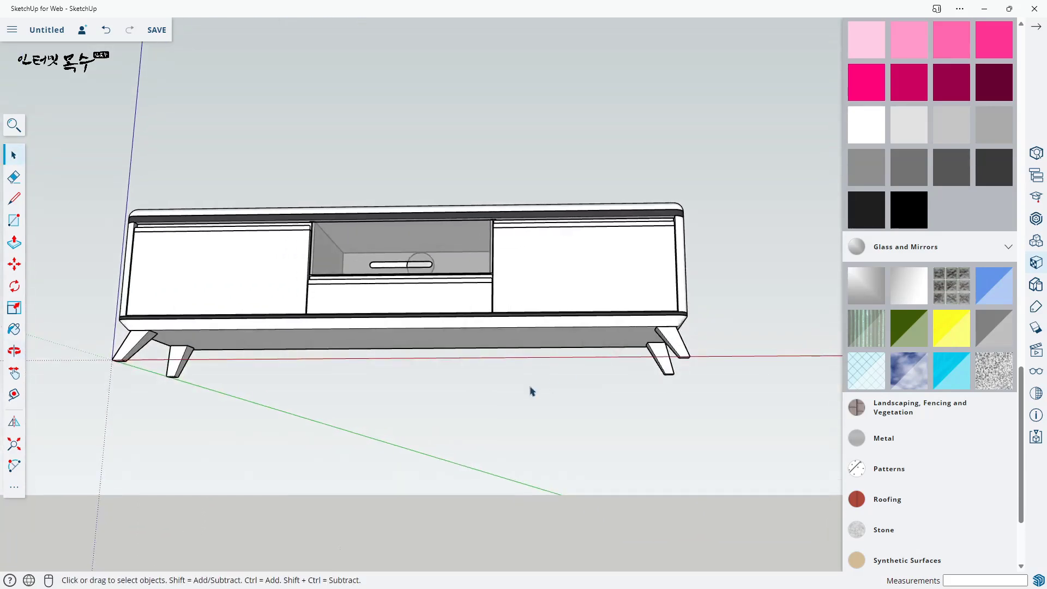
- Draw an 18 mm wide rectangle about 1610 mm long on the underside, spanning between the inner edges of the two front legs
{"action": "scroll", "coordinate": [582, 435], "scroll_direction": "up", "scroll_amount": 2}
{"action": "scroll", "coordinate": [318, 421], "scroll_direction": "up", "scroll_amount": 5}
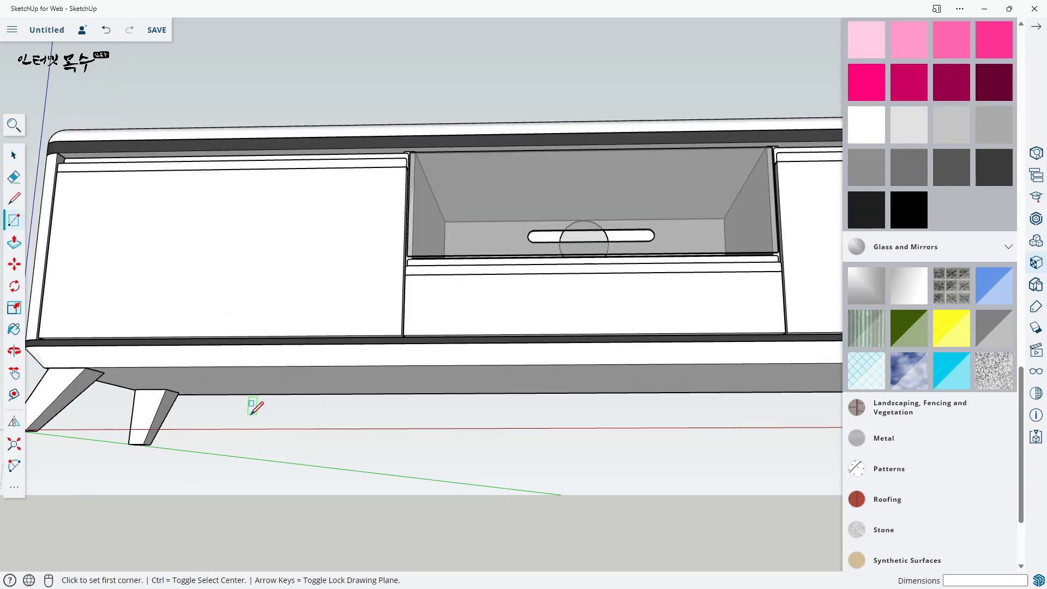
{"action": "scroll", "coordinate": [341, 234], "scroll_direction": "up", "scroll_amount": 3}
{"action": "scroll", "coordinate": [136, 273], "scroll_direction": "up", "scroll_amount": 3}
{"action": "scroll", "coordinate": [173, 284], "scroll_direction": "up", "scroll_amount": 2}
{"action": "scroll", "coordinate": [174, 284], "scroll_direction": "down", "scroll_amount": 4}
{"action": "key", "text": "r"}
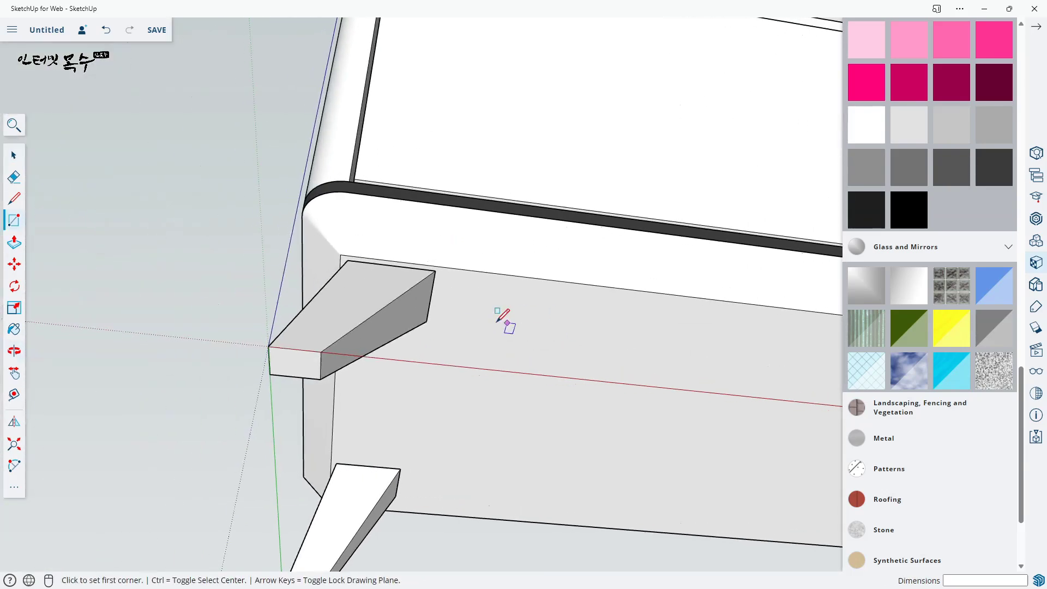
{"action": "scroll", "coordinate": [445, 281], "scroll_direction": "up", "scroll_amount": 3}
{"action": "left_click", "coordinate": [424, 229]}
{"action": "scroll", "coordinate": [519, 320], "scroll_direction": "down", "scroll_amount": 5}
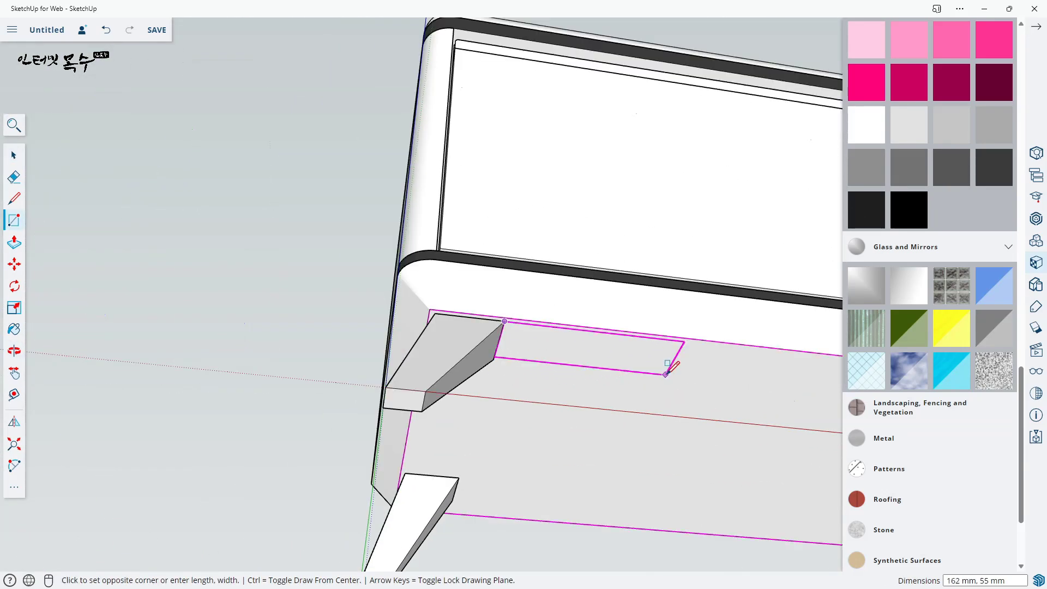
{"action": "scroll", "coordinate": [559, 375], "scroll_direction": "down", "scroll_amount": 3}
{"action": "scroll", "coordinate": [428, 322], "scroll_direction": "up", "scroll_amount": 6}
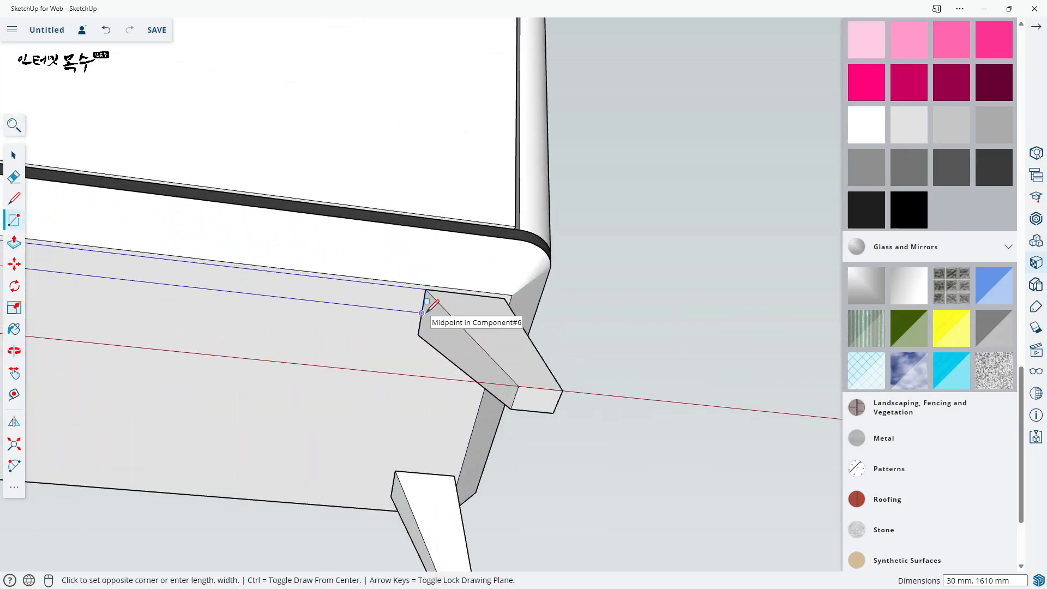
{"action": "left_click", "coordinate": [421, 313]}
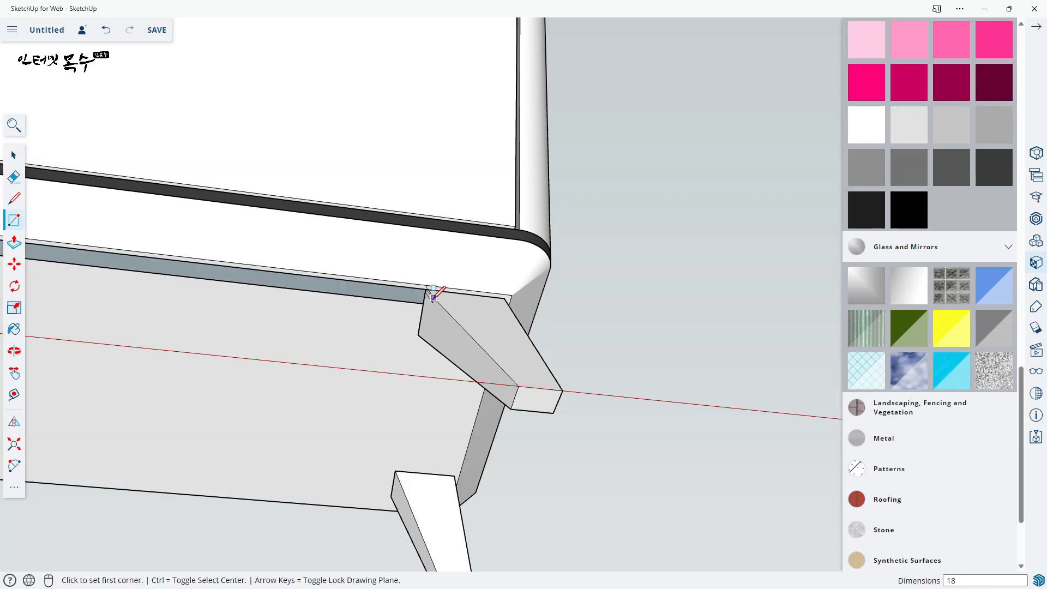
- Extrude the narrow rectangle between the front legs 40 mm downward to form the front rail
{"action": "key", "text": "p"}
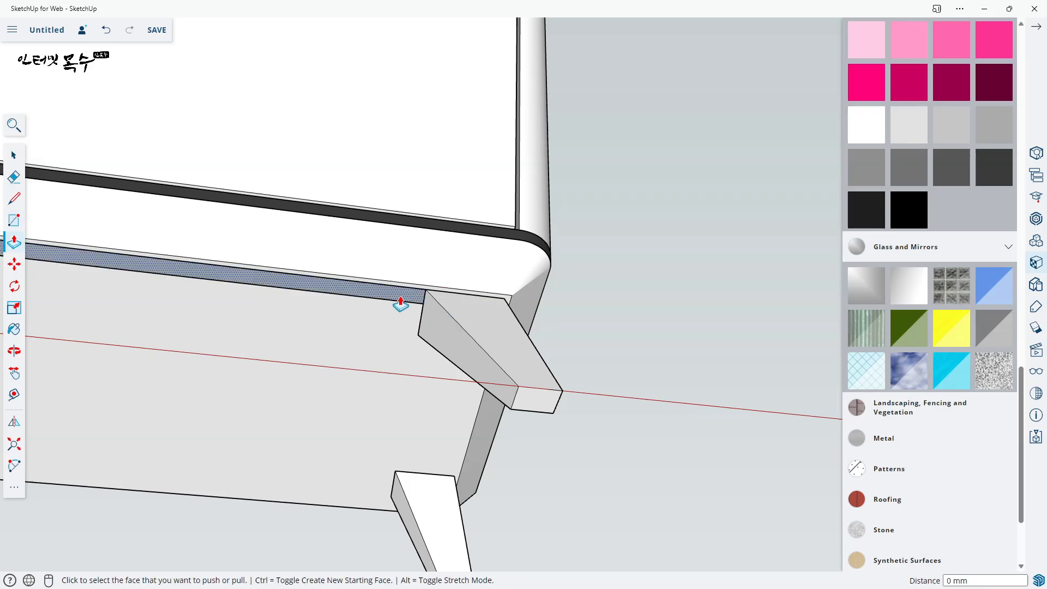
{"action": "left_click", "coordinate": [382, 348]}
{"action": "left_click", "coordinate": [373, 352]}
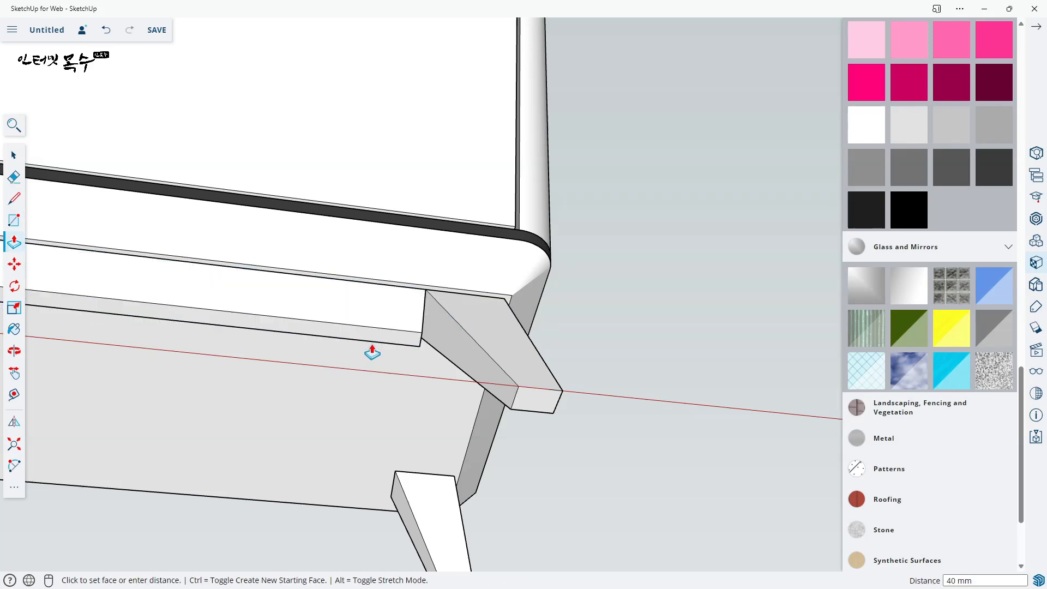
- Extend the rail's right end face about 176 mm so it runs through and past the right front leg
{"action": "middle_click_drag", "start_coordinate": [373, 352], "coordinate": [571, 307]}
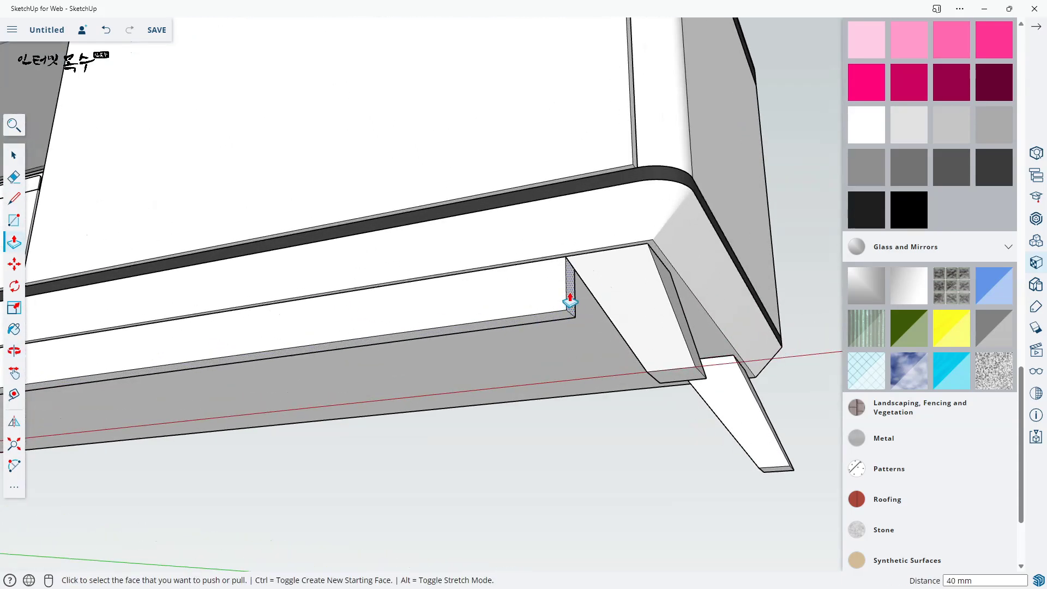
{"action": "left_click", "coordinate": [569, 300]}
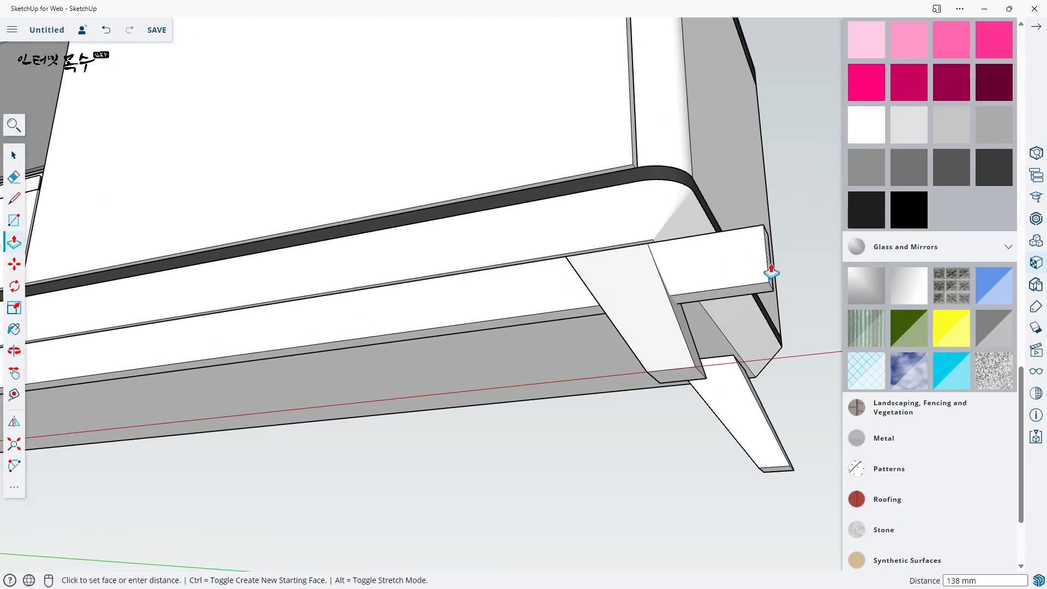
{"action": "left_click", "coordinate": [830, 269]}
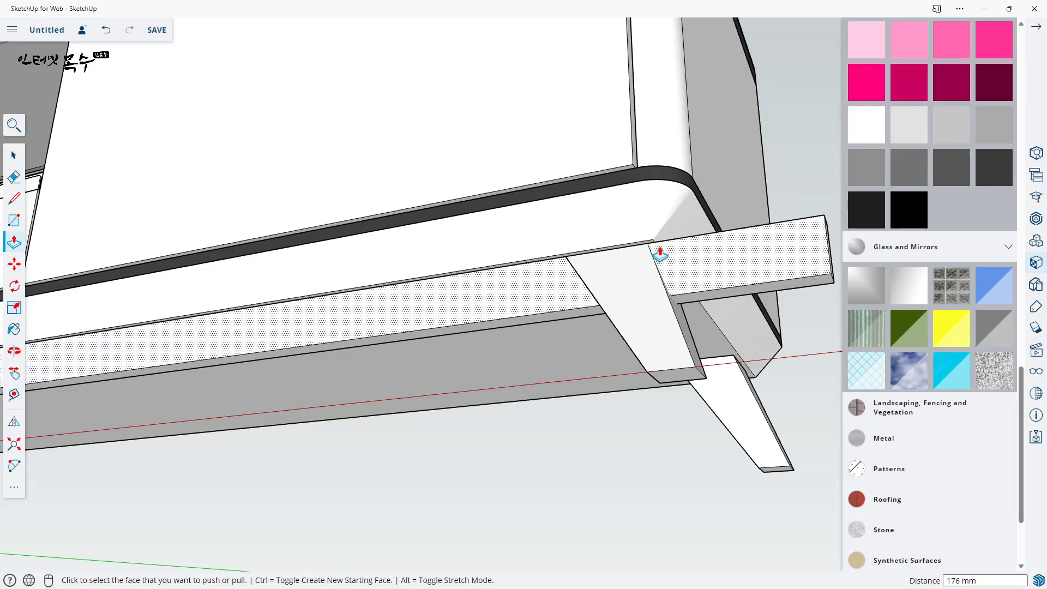
- Extend the rail's left end face outward so it runs through and past the left front leg
{"action": "scroll", "coordinate": [724, 315], "scroll_direction": "down", "scroll_amount": 5}
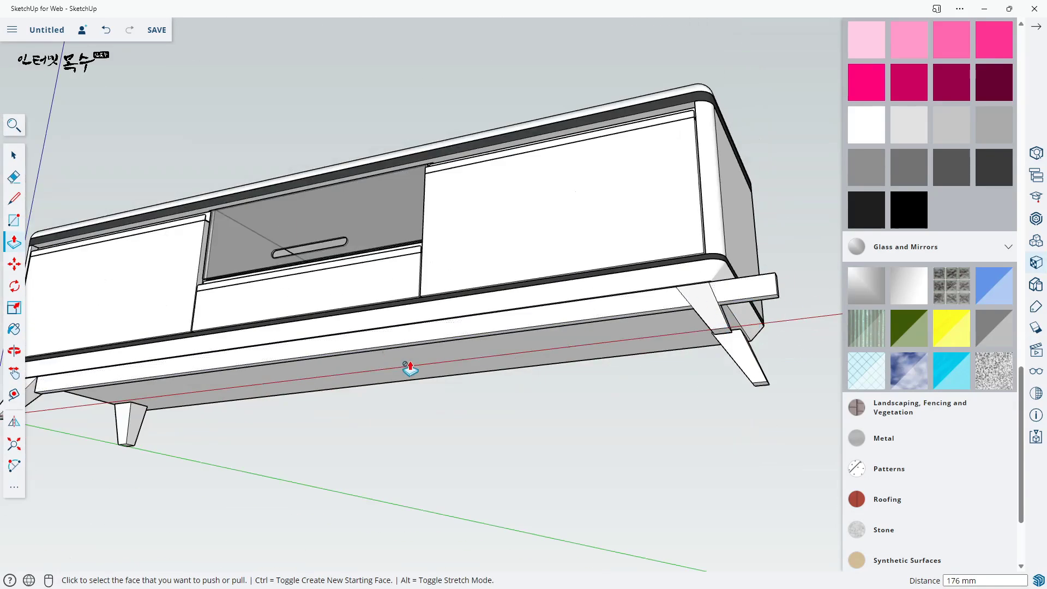
{"action": "scroll", "coordinate": [382, 376], "scroll_direction": "down", "scroll_amount": 5}
{"action": "middle_click_drag", "start_coordinate": [350, 386], "coordinate": [625, 355]}
{"action": "middle_click_drag", "start_coordinate": [169, 281], "coordinate": [309, 330]}
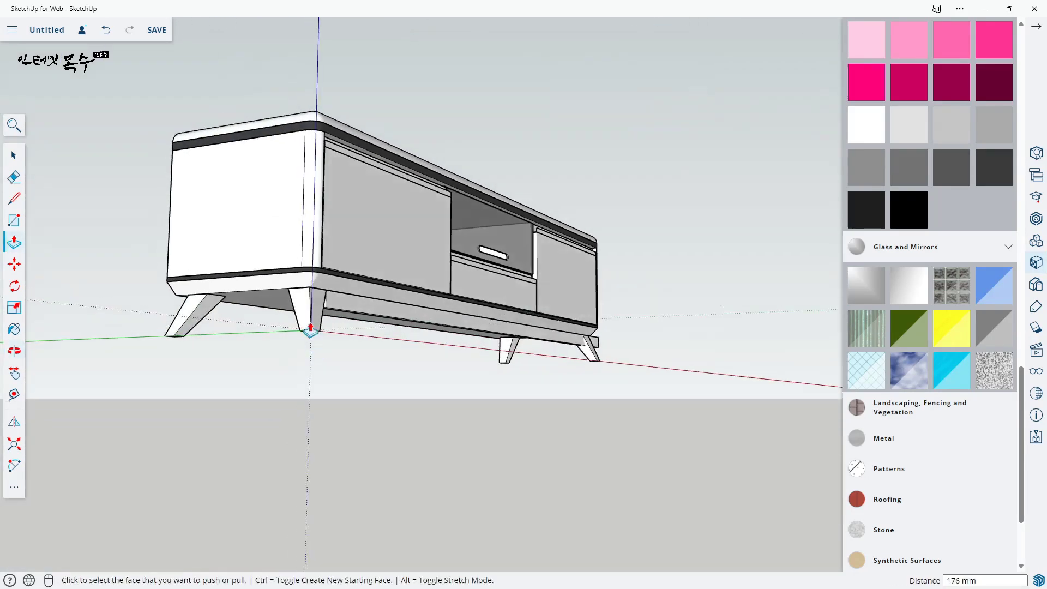
{"action": "scroll", "coordinate": [323, 310], "scroll_direction": "up", "scroll_amount": 6}
{"action": "left_click", "coordinate": [354, 304]}
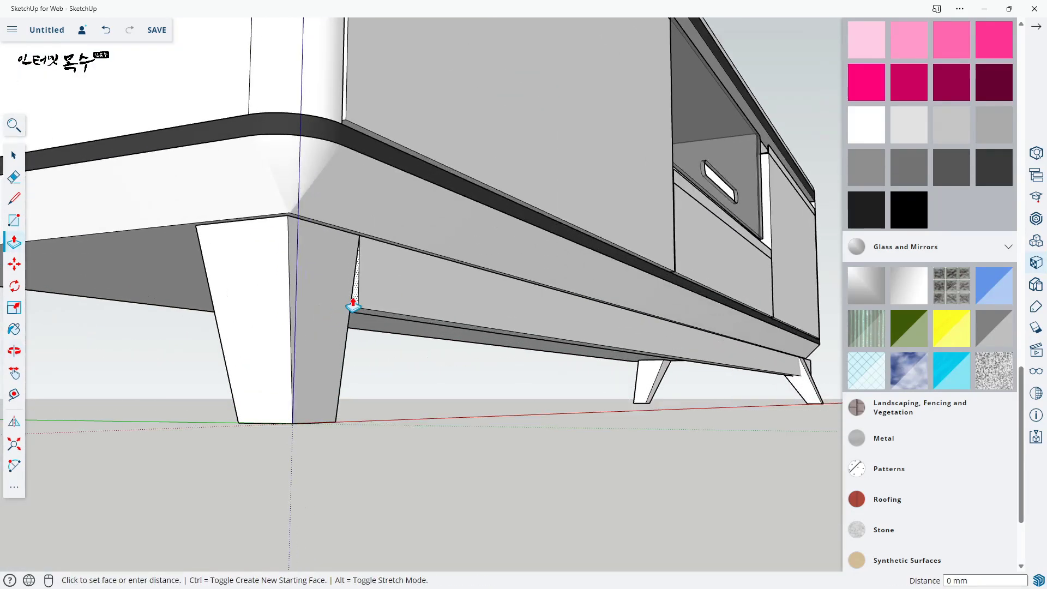
{"action": "left_click", "coordinate": [160, 258]}
- Draw lines on the rail's front face and underside where they meet the left front leg's inner face
{"action": "middle_click_drag", "start_coordinate": [160, 257], "coordinate": [352, 350]}
{"action": "scroll", "coordinate": [351, 333], "scroll_direction": "up", "scroll_amount": 4}
{"action": "key", "text": "l"}
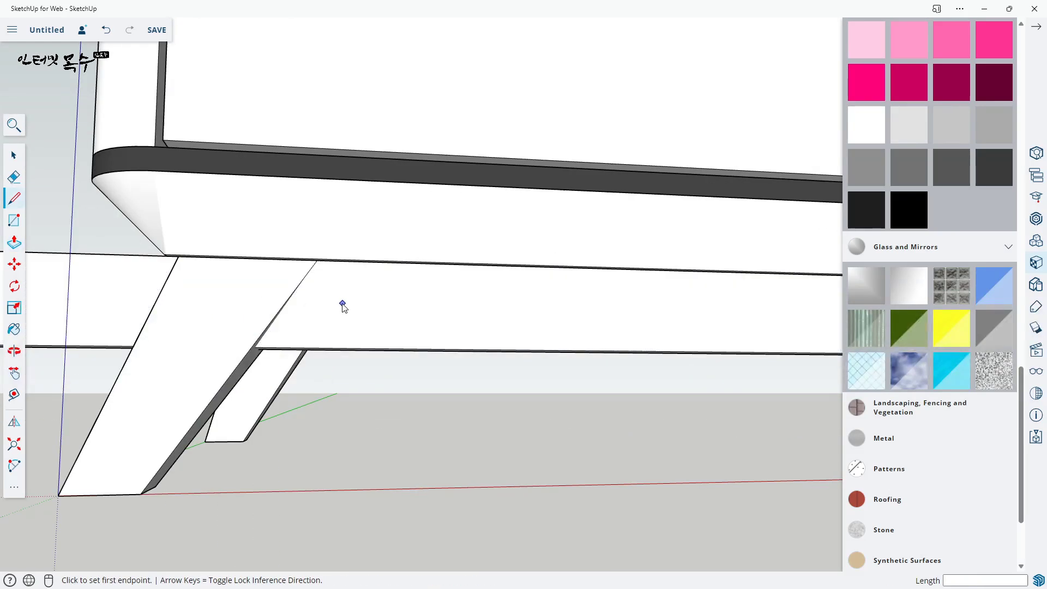
{"action": "middle_click_drag", "start_coordinate": [344, 303], "coordinate": [269, 292]}
{"action": "scroll", "coordinate": [367, 309], "scroll_direction": "up", "scroll_amount": 3}
{"action": "middle_click_drag", "start_coordinate": [367, 309], "coordinate": [390, 355]}
{"action": "left_click", "coordinate": [453, 206]}
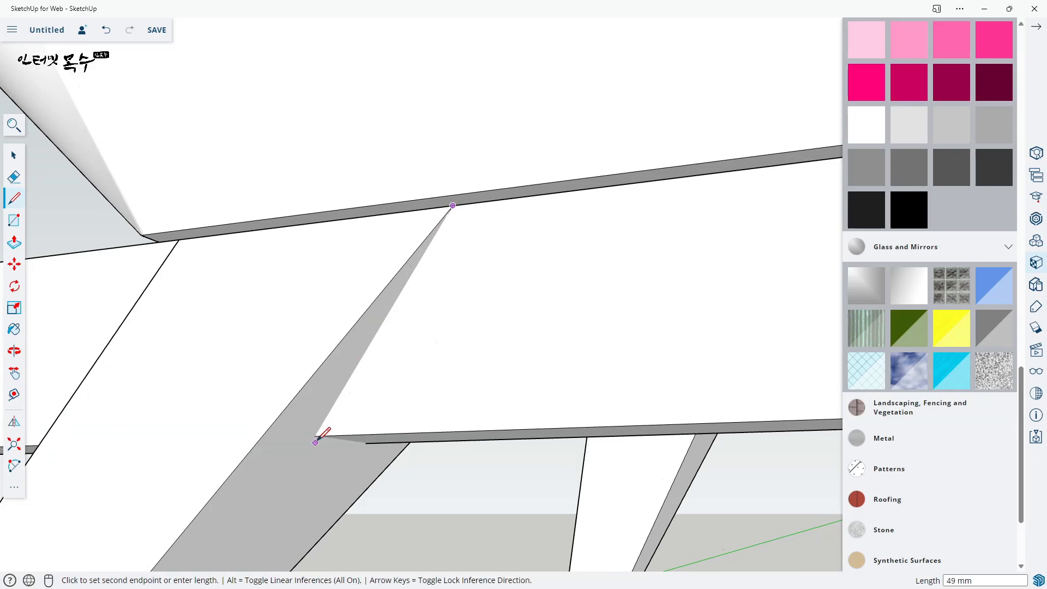
{"action": "left_click", "coordinate": [316, 436]}
{"action": "middle_click_drag", "start_coordinate": [385, 457], "coordinate": [344, 441]}
{"action": "left_click", "coordinate": [329, 452]}
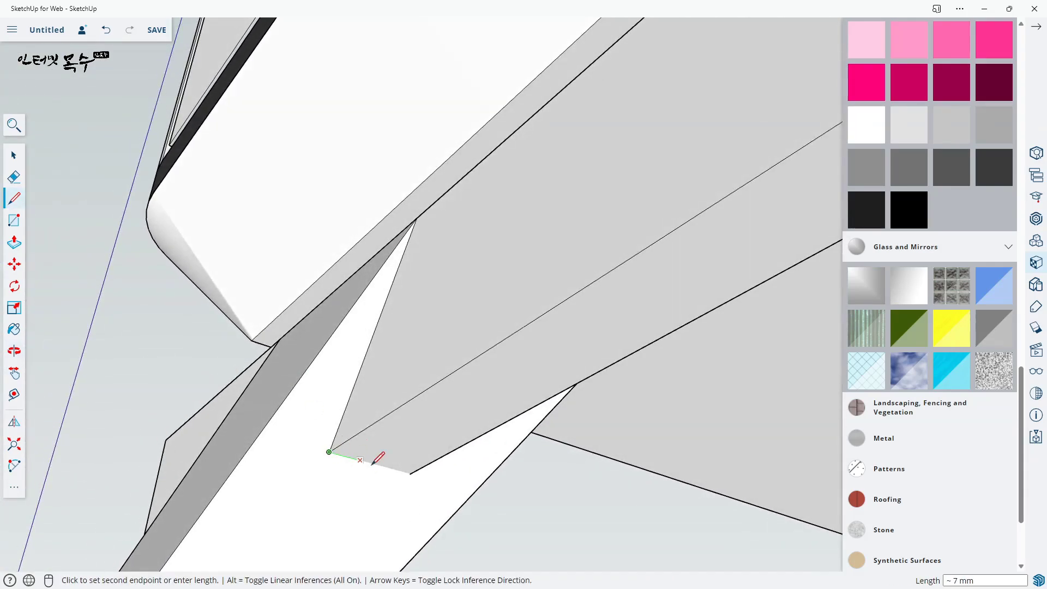
{"action": "left_click", "coordinate": [410, 473]}
- Draw lines across the rail's back face and top where they meet the left front leg, closing the cut outline
{"action": "middle_click_drag", "start_coordinate": [492, 476], "coordinate": [233, 465]}
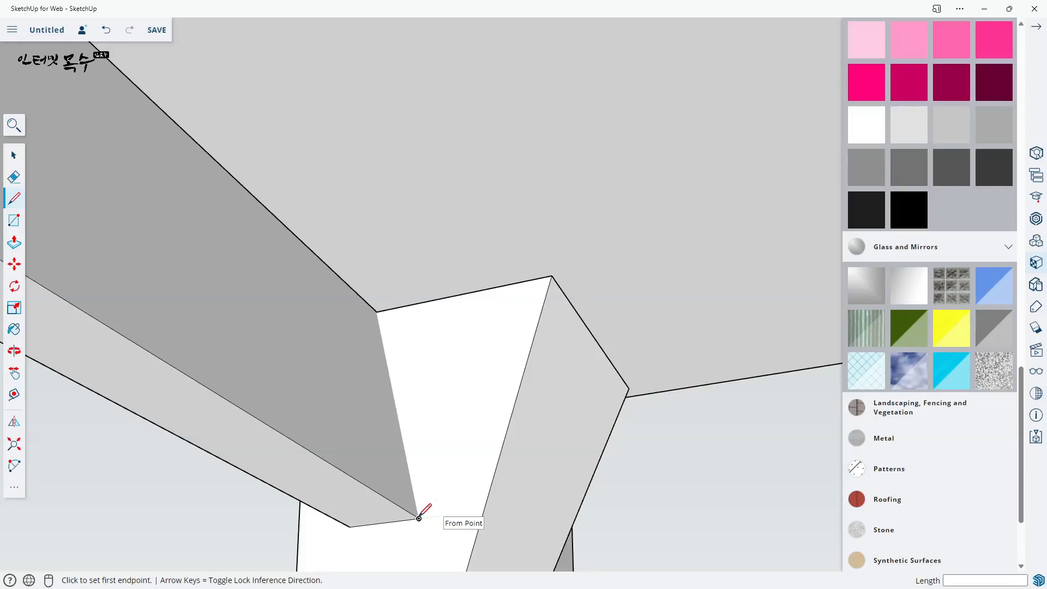
{"action": "left_click", "coordinate": [418, 518]}
{"action": "left_click", "coordinate": [376, 310]}
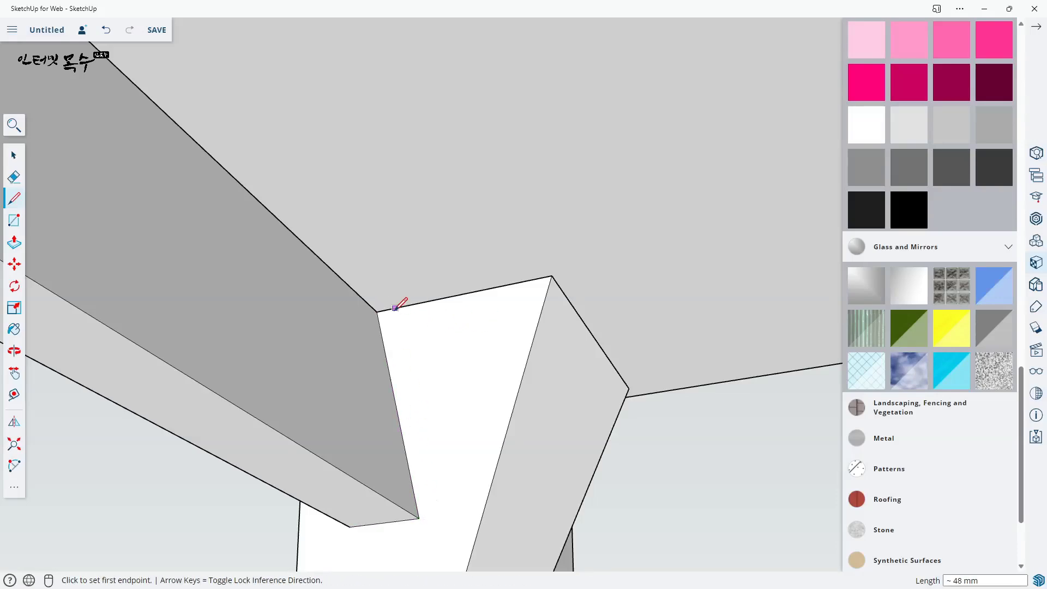
{"action": "left_click", "coordinate": [376, 311]}
{"action": "middle_click_drag", "start_coordinate": [263, 381], "coordinate": [587, 339]}
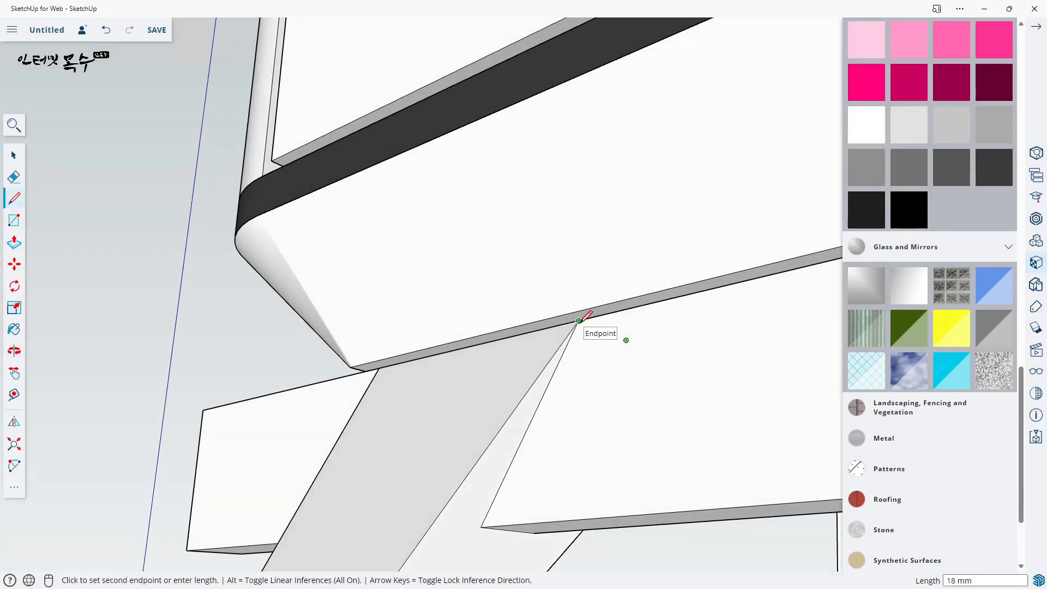
{"action": "left_click", "coordinate": [579, 321]}
- Select and delete the part of the rail that sticks out beyond the left front leg
{"action": "scroll", "coordinate": [416, 426], "scroll_direction": "down", "scroll_amount": 2}
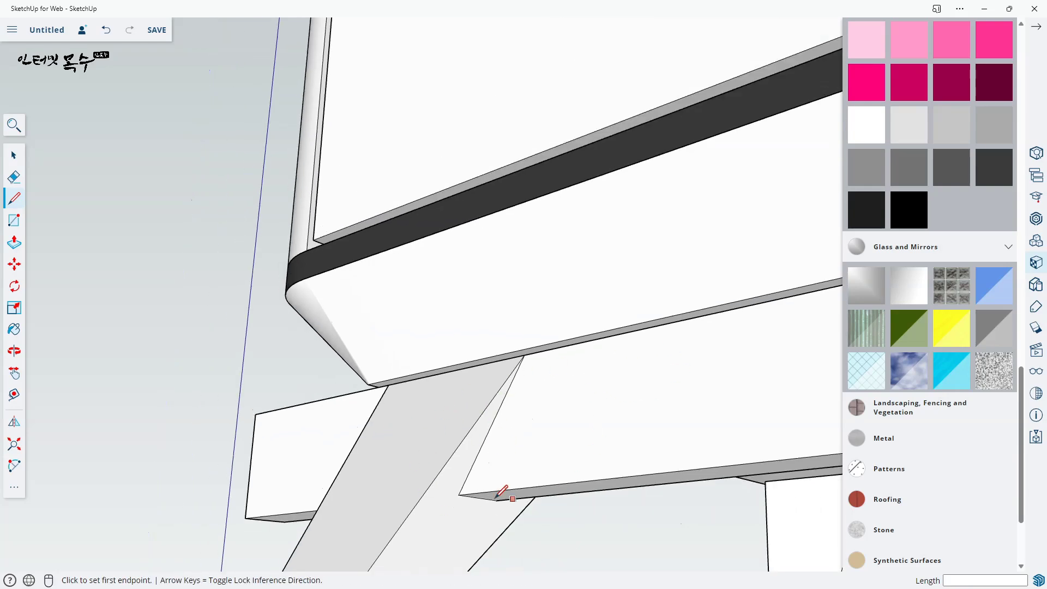
{"action": "middle_click_drag", "start_coordinate": [502, 491], "coordinate": [596, 385]}
{"action": "middle_click_drag", "start_coordinate": [529, 440], "coordinate": [376, 493]}
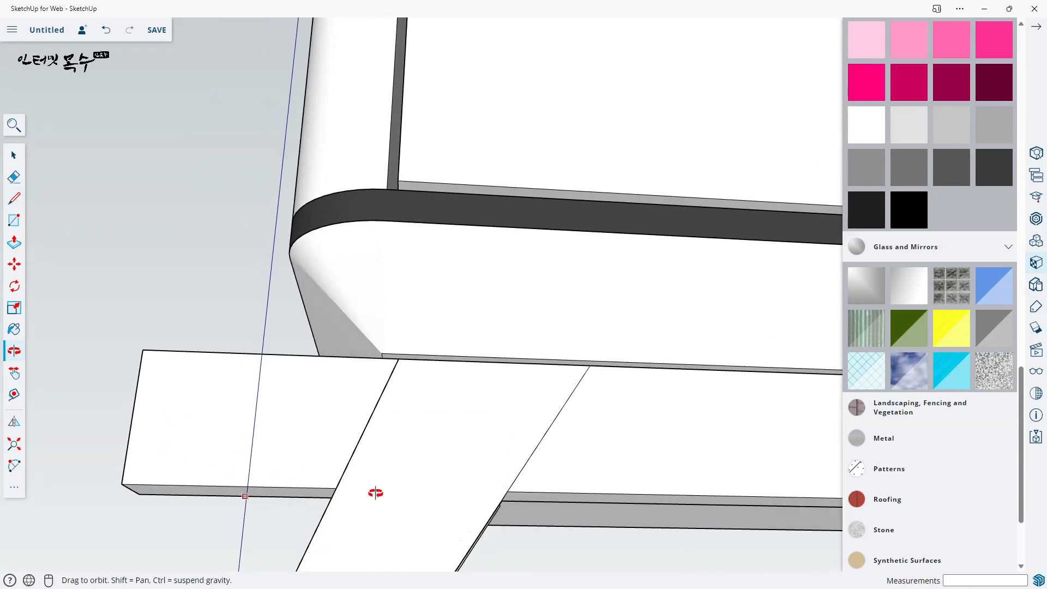
{"action": "key", "text": "space"}
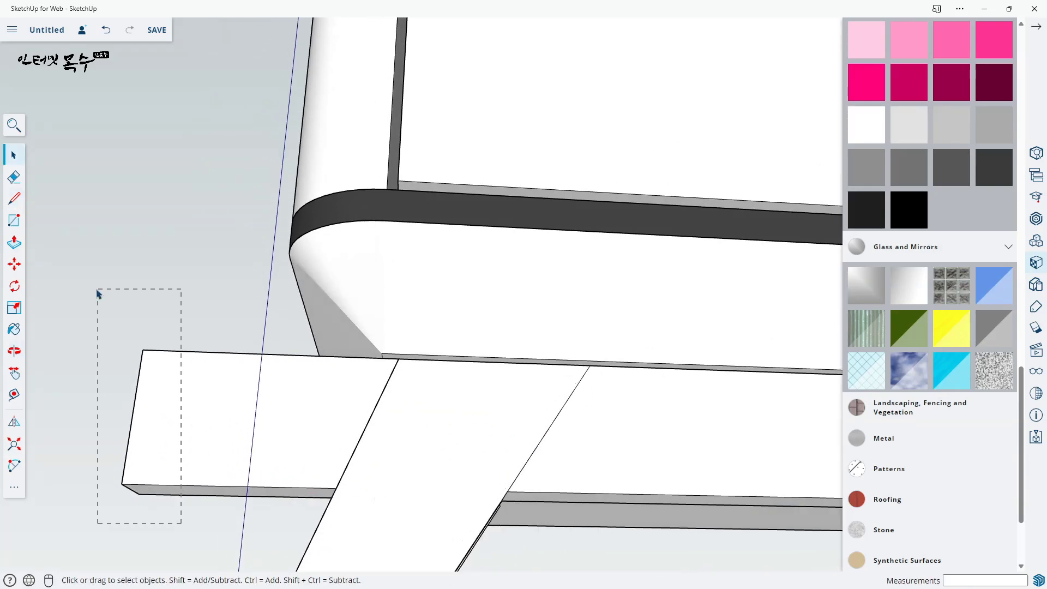
{"action": "left_click_drag", "start_coordinate": [98, 294], "coordinate": [91, 294]}
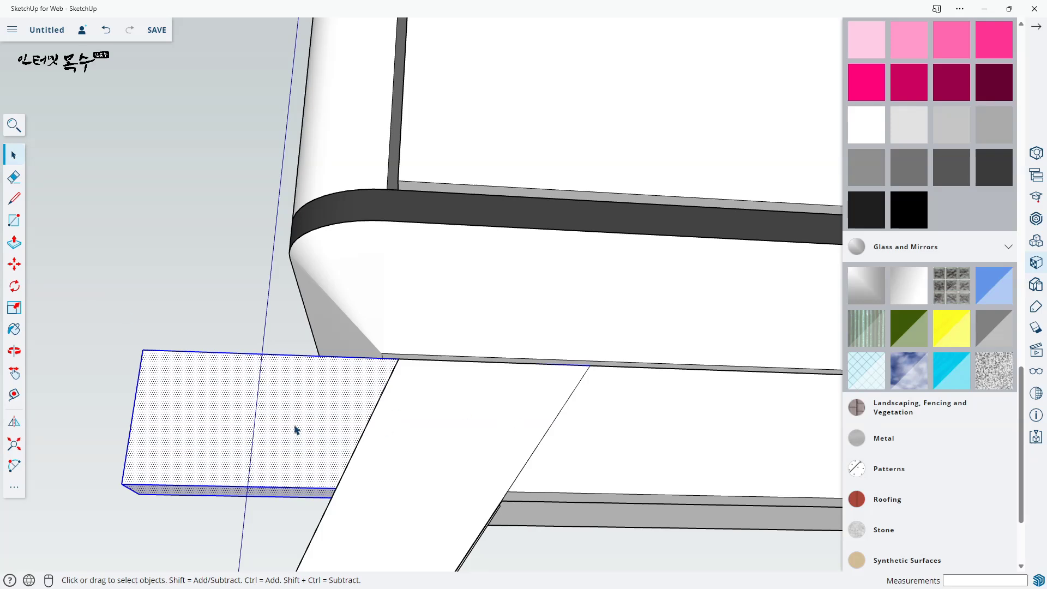
{"action": "key", "text": "Delete"}
- Draw lines on the rail's front face and underside along the inner face of the right front leg
{"action": "scroll", "coordinate": [540, 445], "scroll_direction": "down", "scroll_amount": 2}
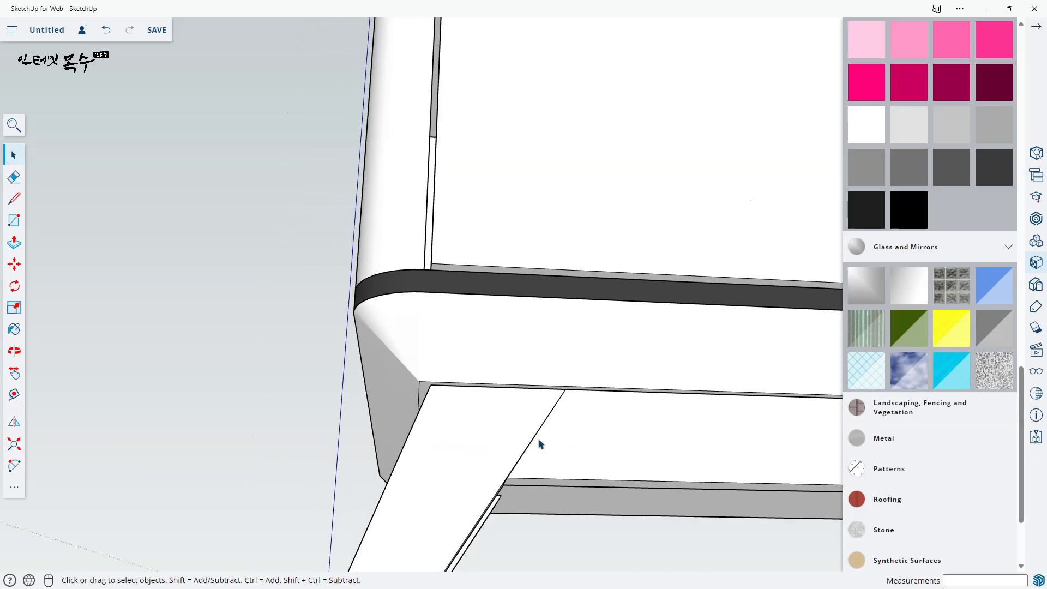
{"action": "scroll", "coordinate": [314, 446], "scroll_direction": "down", "scroll_amount": 2}
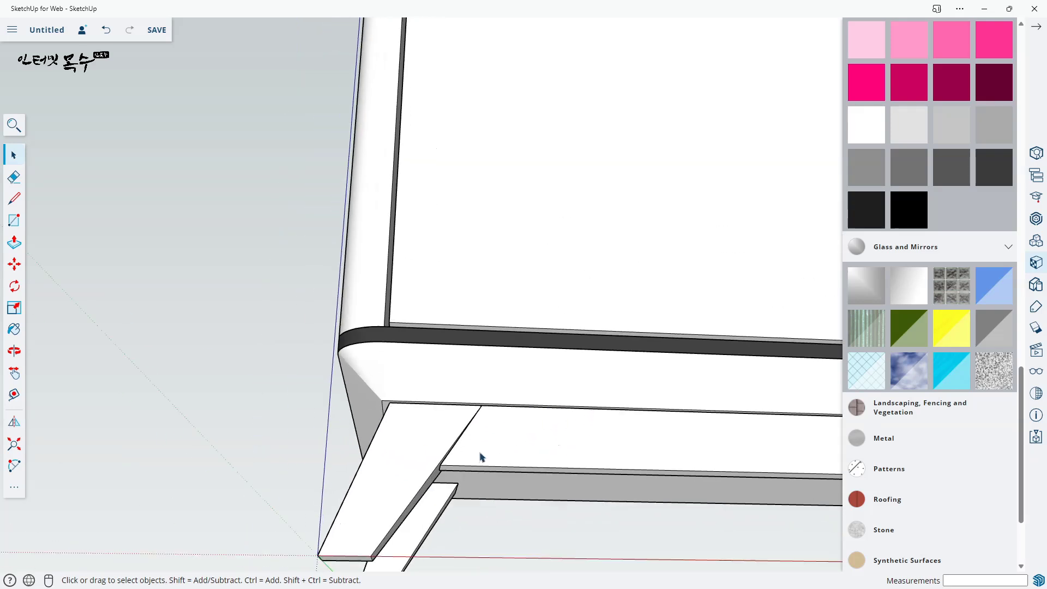
{"action": "scroll", "coordinate": [568, 414], "scroll_direction": "down", "scroll_amount": 8}
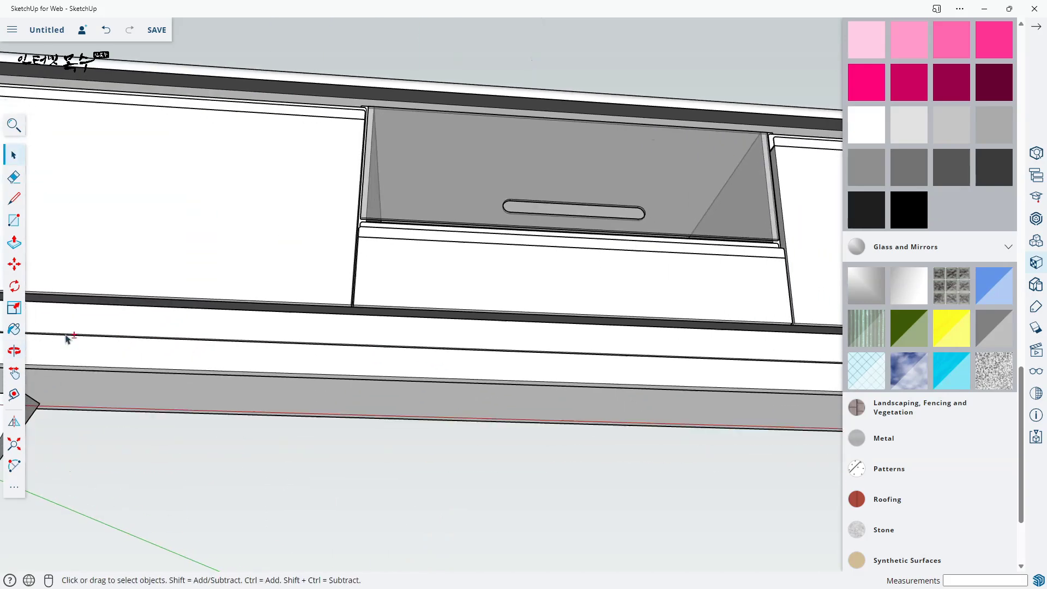
{"action": "middle_click_drag", "start_coordinate": [680, 396], "coordinate": [224, 402], "text": "shift"}
{"action": "scroll", "coordinate": [401, 428], "scroll_direction": "up", "scroll_amount": 10}
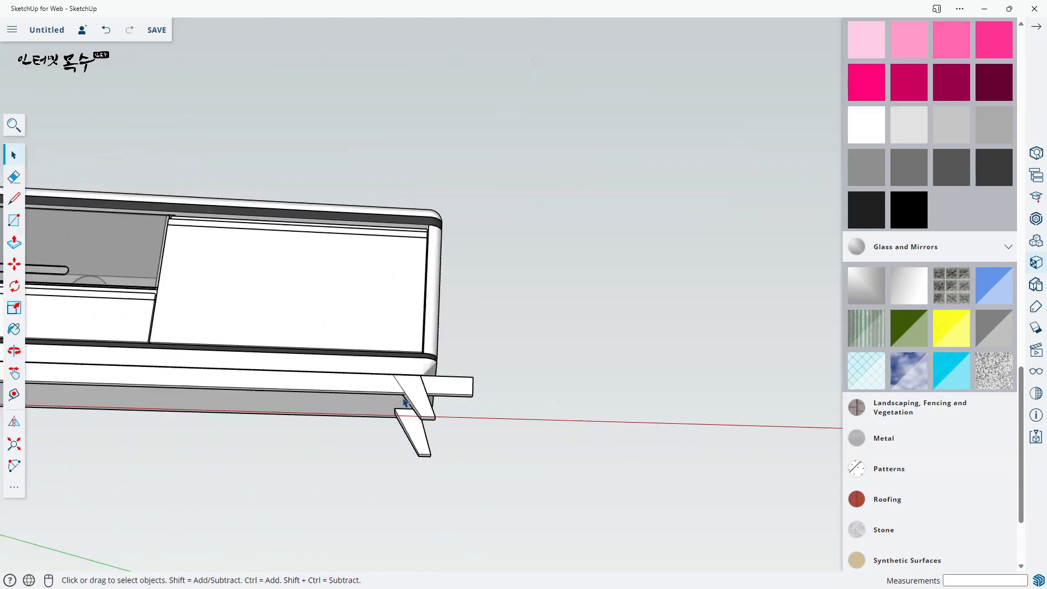
{"action": "middle_click_drag", "start_coordinate": [382, 382], "coordinate": [424, 344]}
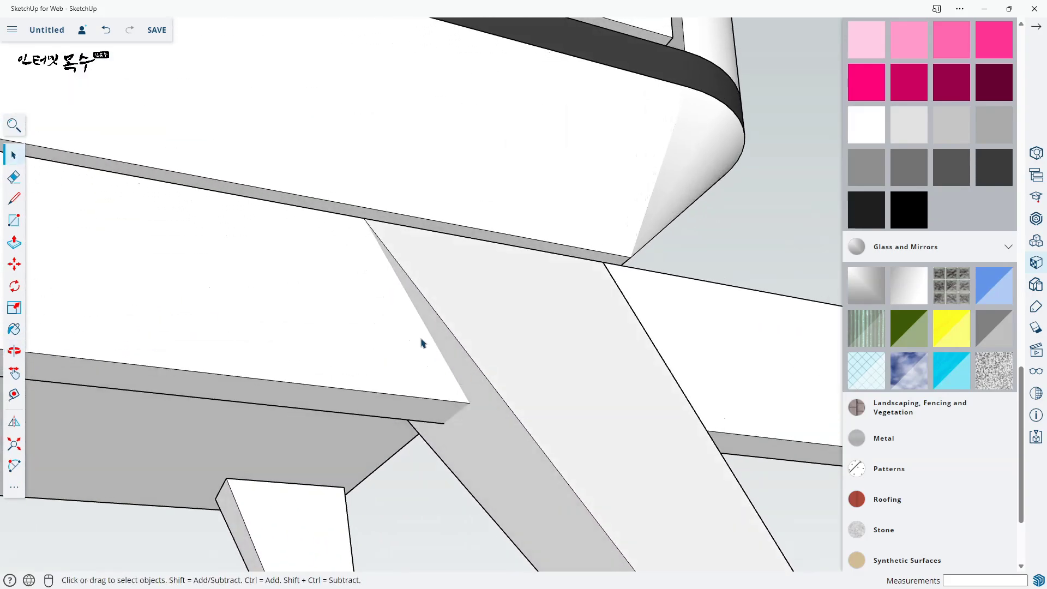
{"action": "key", "text": "l"}
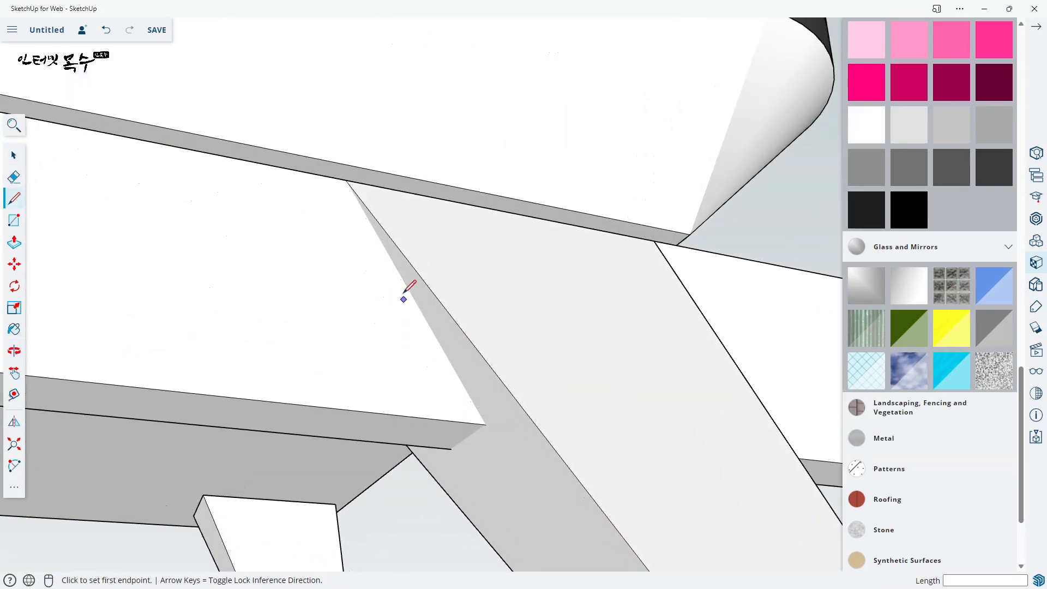
{"action": "left_click", "coordinate": [345, 180]}
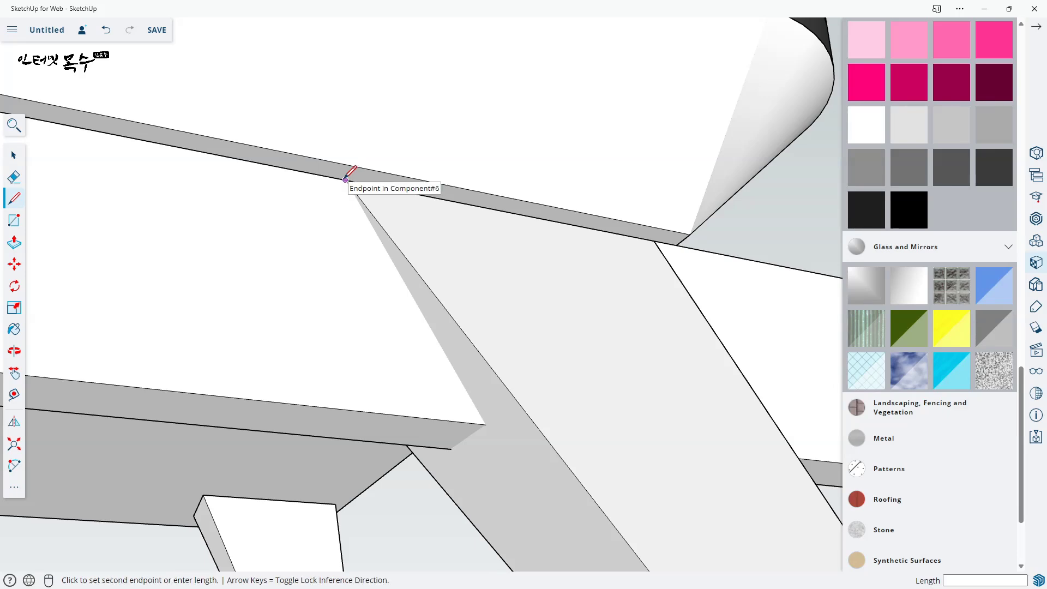
{"action": "left_click", "coordinate": [486, 423]}
{"action": "left_click", "coordinate": [451, 448]}
{"action": "middle_click_drag", "start_coordinate": [432, 460], "coordinate": [439, 327]}
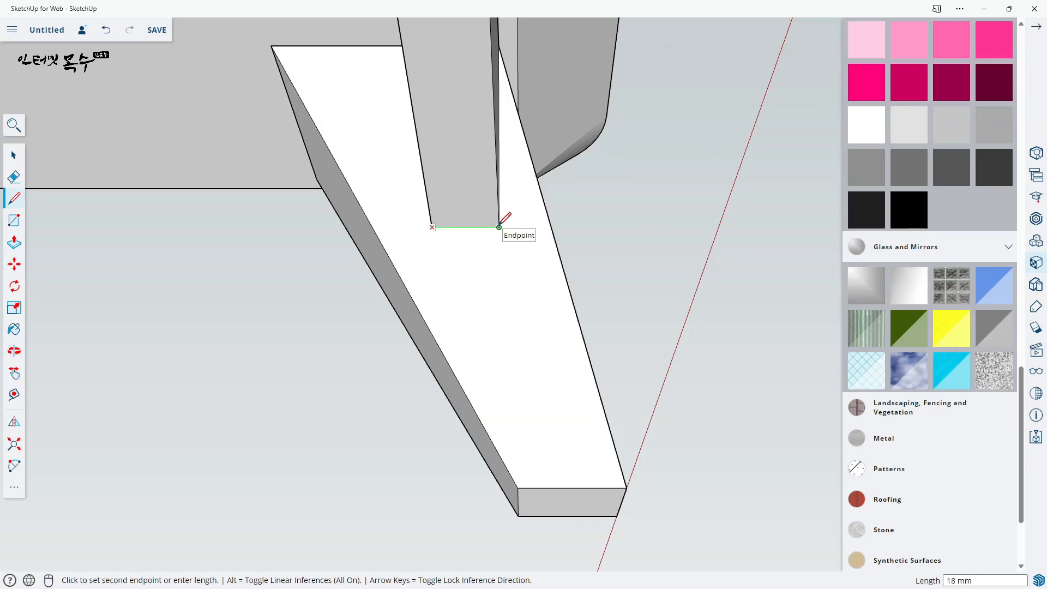
{"action": "left_click", "coordinate": [499, 227]}
- Complete the cut outline at the right front leg with lines across the rail's back face and top
{"action": "mouse_move", "coordinate": [216, 268]}
{"action": "middle_mouse_down"}
{"action": "mouse_move", "coordinate": [89, 294]}
{"action": "mouse_move", "coordinate": [388, 348]}
{"action": "mouse_move", "coordinate": [616, 288]}
{"action": "middle_mouse_up"}
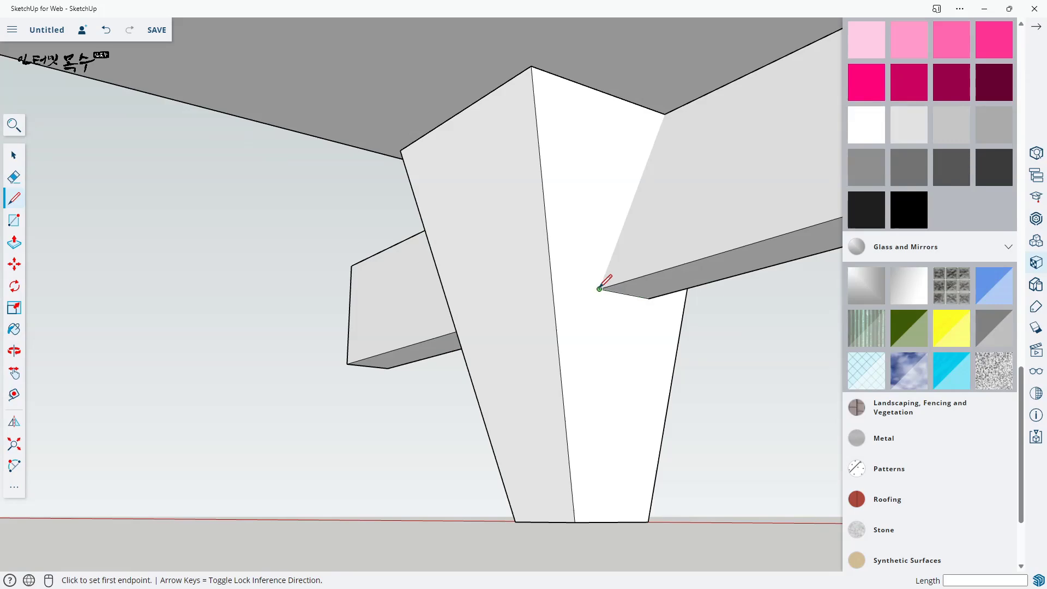
{"action": "left_click", "coordinate": [601, 287]}
{"action": "left_click", "coordinate": [664, 113]}
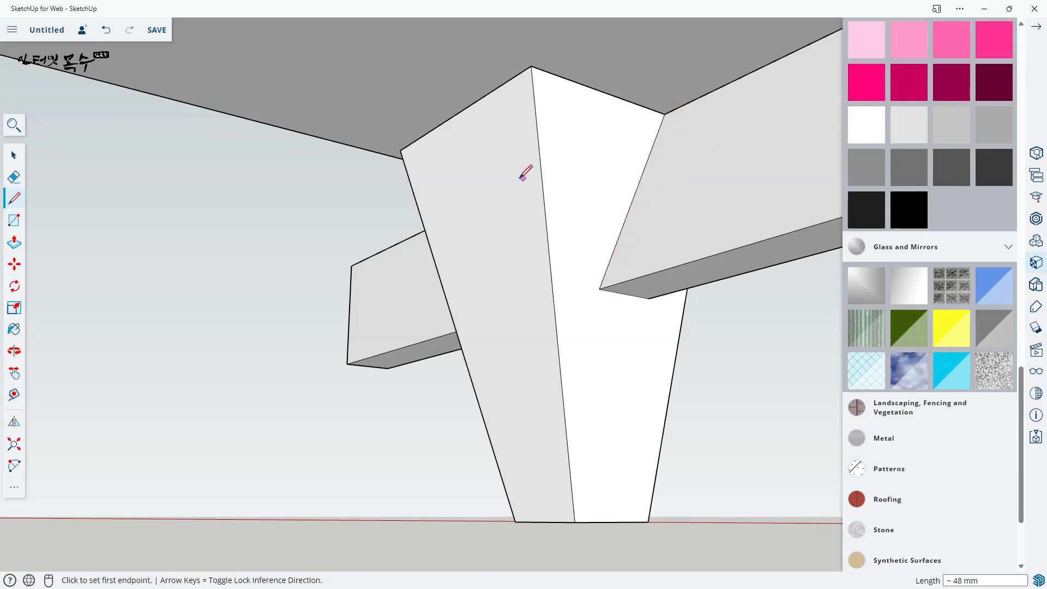
{"action": "left_click", "coordinate": [664, 114]}
{"action": "middle_click_drag", "start_coordinate": [682, 124], "coordinate": [312, 224]}
{"action": "scroll", "coordinate": [313, 224], "scroll_direction": "up", "scroll_amount": 2}
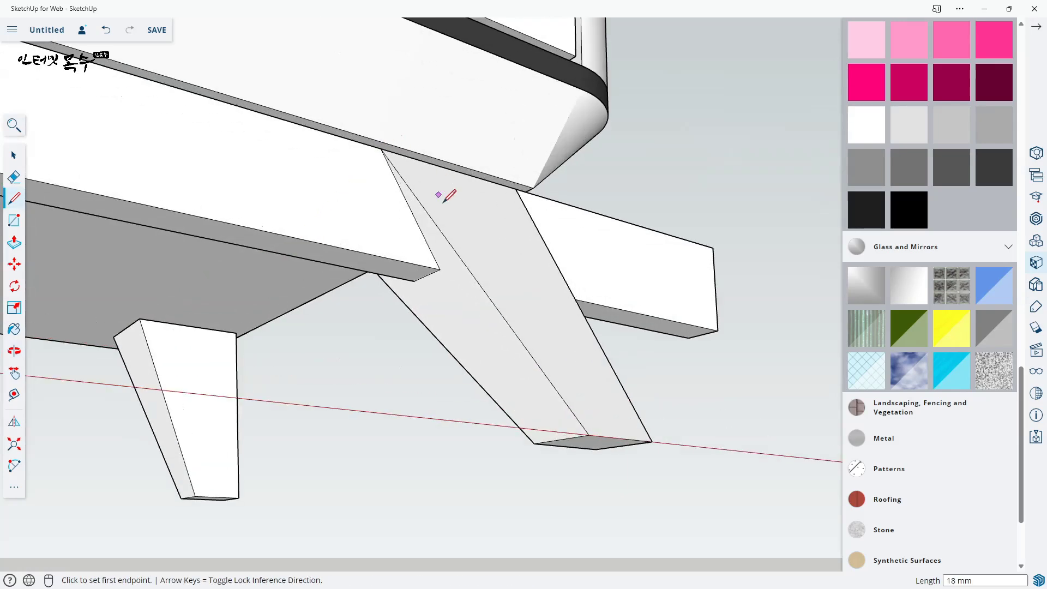
- Select and delete the part of the rail that sticks out beyond the right front leg
{"action": "mouse_move", "coordinate": [545, 322]}
{"action": "middle_mouse_down"}
{"action": "mouse_move", "coordinate": [495, 341]}
{"action": "mouse_move", "coordinate": [362, 304]}
{"action": "mouse_move", "coordinate": [437, 288]}
{"action": "mouse_move", "coordinate": [667, 341]}
{"action": "middle_mouse_up"}
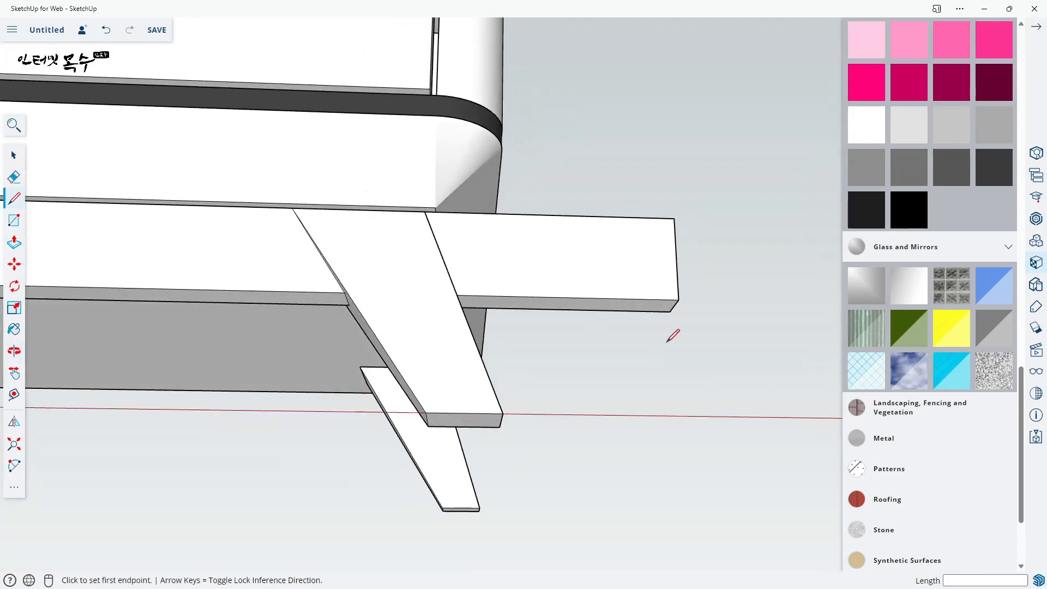
{"action": "key", "text": "space"}
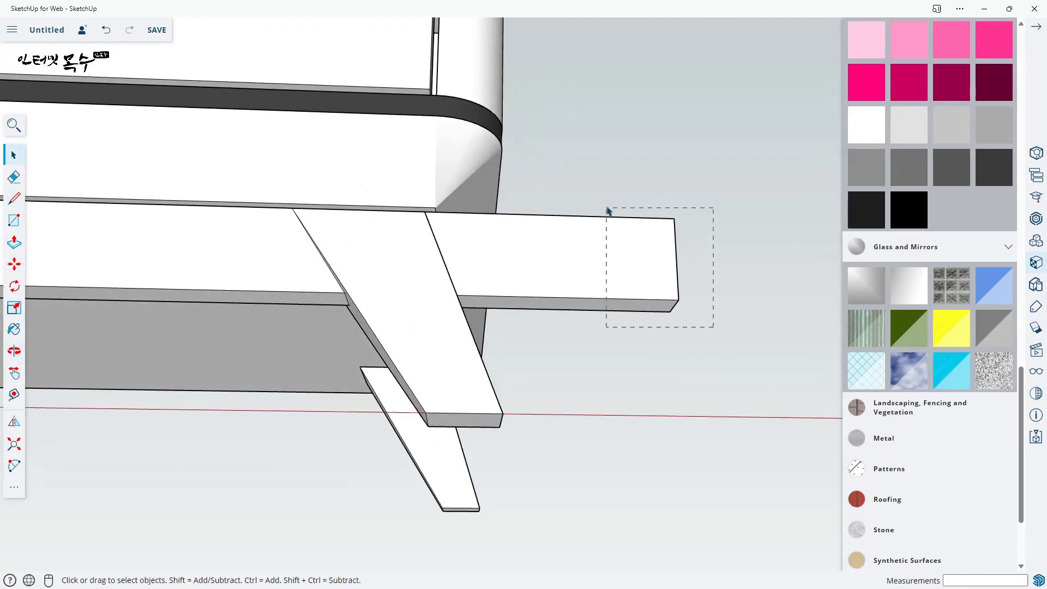
{"action": "left_click_drag", "start_coordinate": [607, 207], "coordinate": [605, 203]}
{"action": "key", "text": "Delete"}
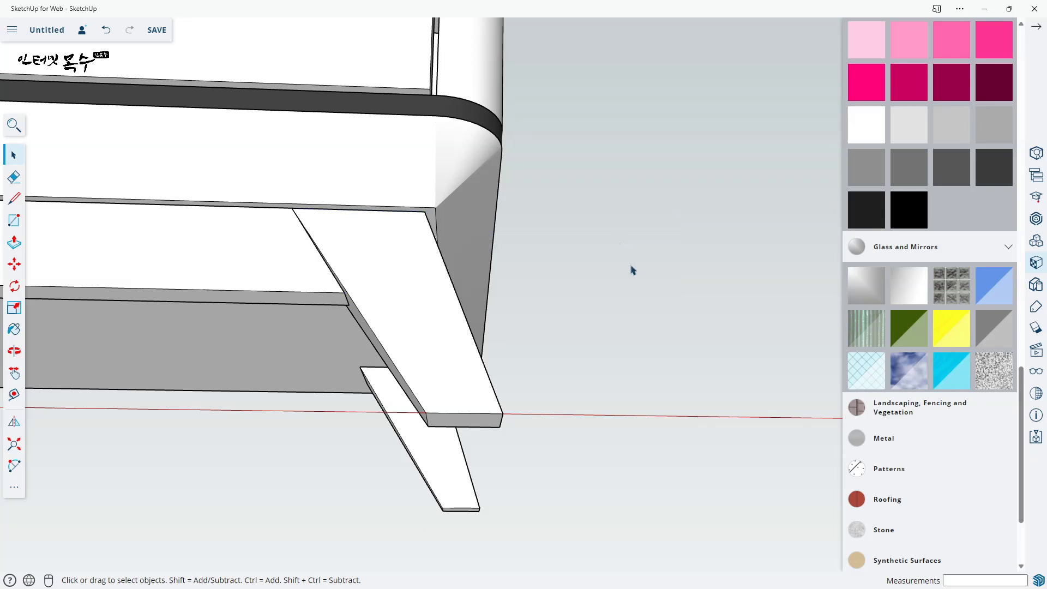
- Select the whole trimmed front rail and make it a component with the default settings
{"action": "scroll", "coordinate": [643, 301], "scroll_direction": "down", "scroll_amount": 3}
{"action": "double_click", "coordinate": [491, 290]}
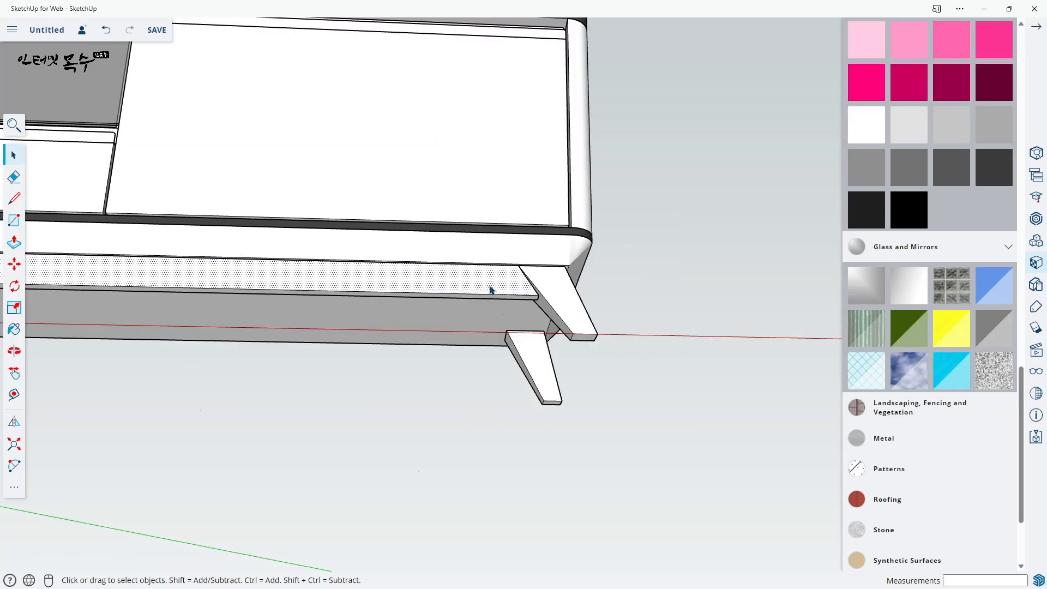
{"action": "right_click", "coordinate": [493, 287]}
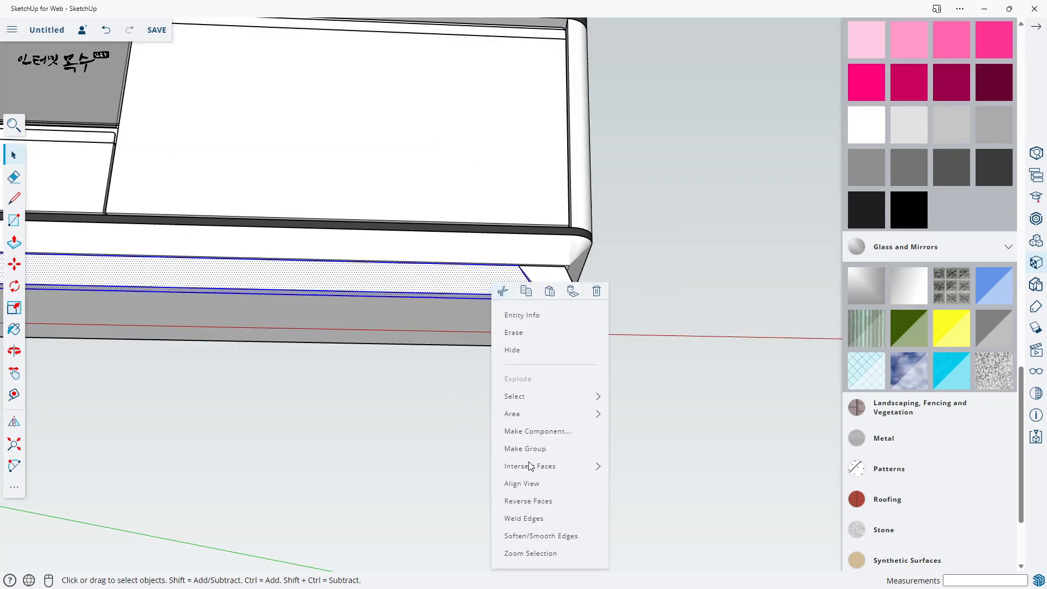
{"action": "left_click", "coordinate": [554, 434]}
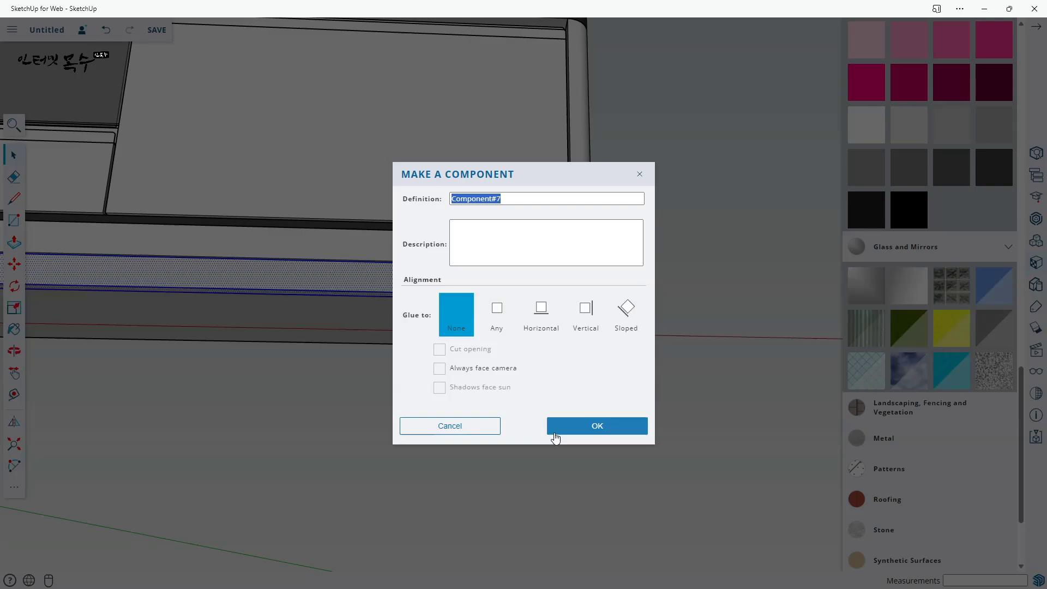
{"action": "left_click", "coordinate": [590, 426]}
- Copy the front rail component about 321 mm backwards so it sits between the two rear legs
{"action": "scroll", "coordinate": [351, 374], "scroll_direction": "up", "scroll_amount": 5}
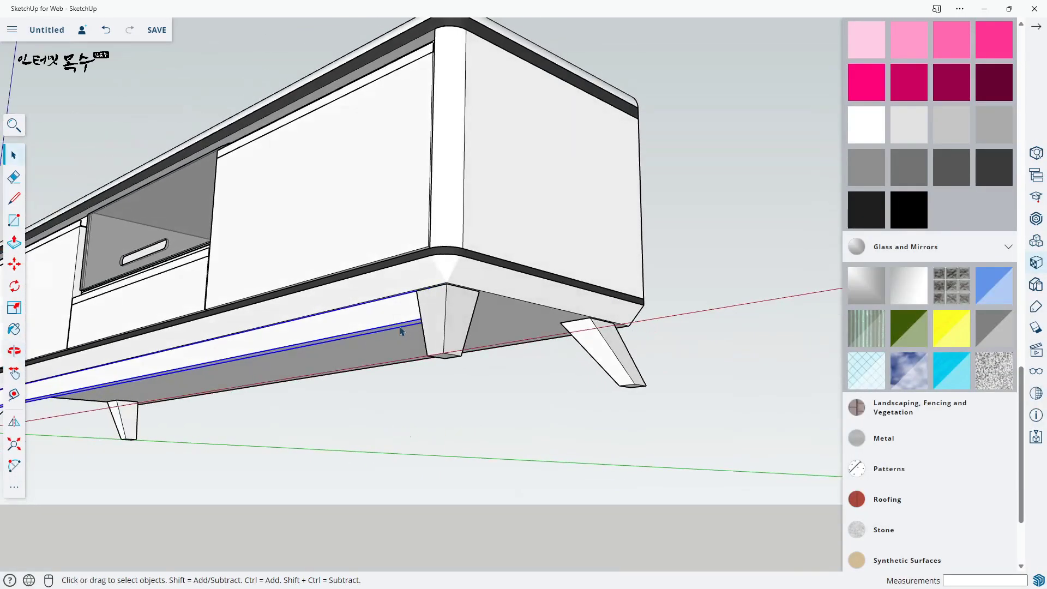
{"action": "middle_click_drag", "start_coordinate": [587, 345], "coordinate": [256, 356]}
{"action": "scroll", "coordinate": [273, 360], "scroll_direction": "up", "scroll_amount": 10}
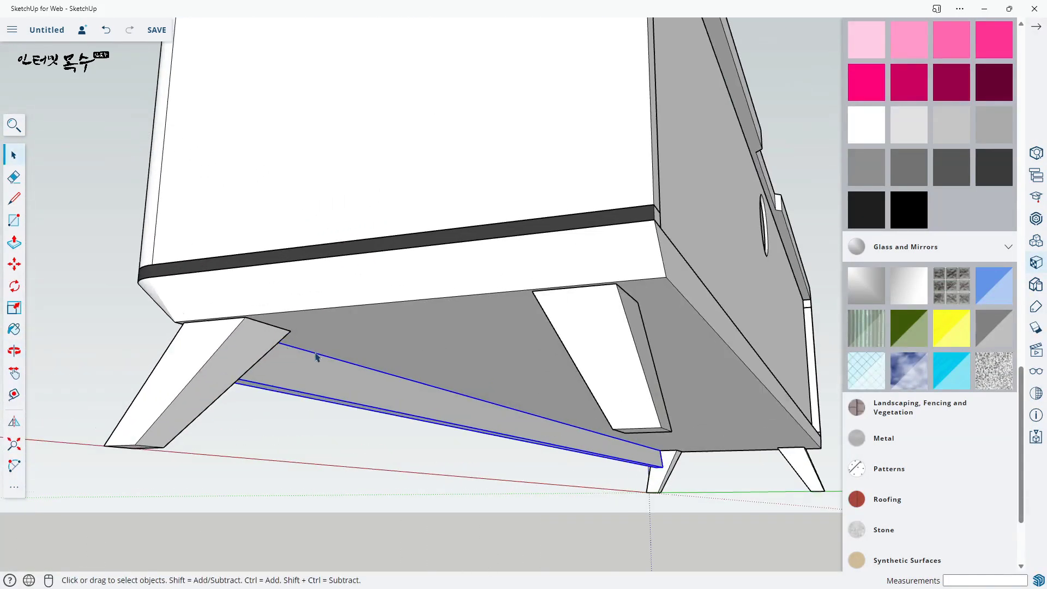
{"action": "scroll", "coordinate": [284, 417], "scroll_direction": "up", "scroll_amount": 2}
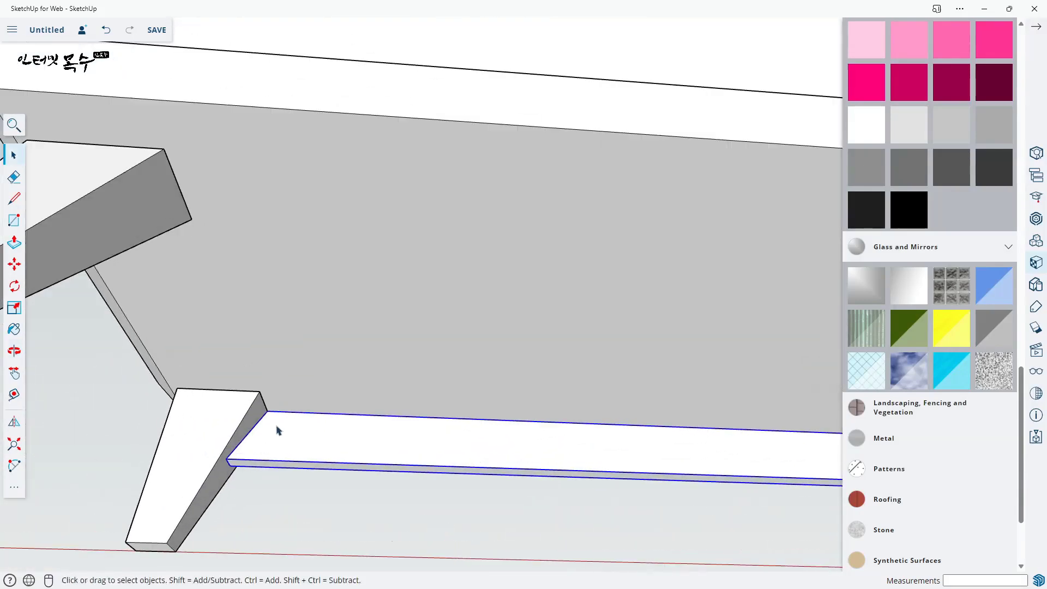
{"action": "key", "text": "m"}
{"action": "key", "text": "ctrl"}
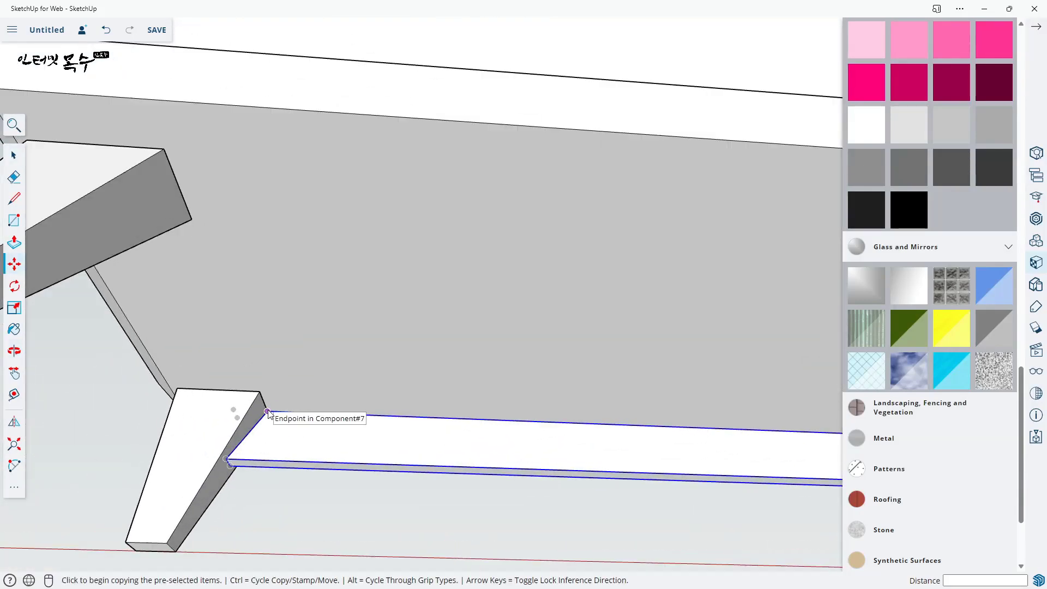
{"action": "left_click", "coordinate": [267, 411]}
{"action": "middle_click_drag", "start_coordinate": [248, 306], "coordinate": [369, 433]}
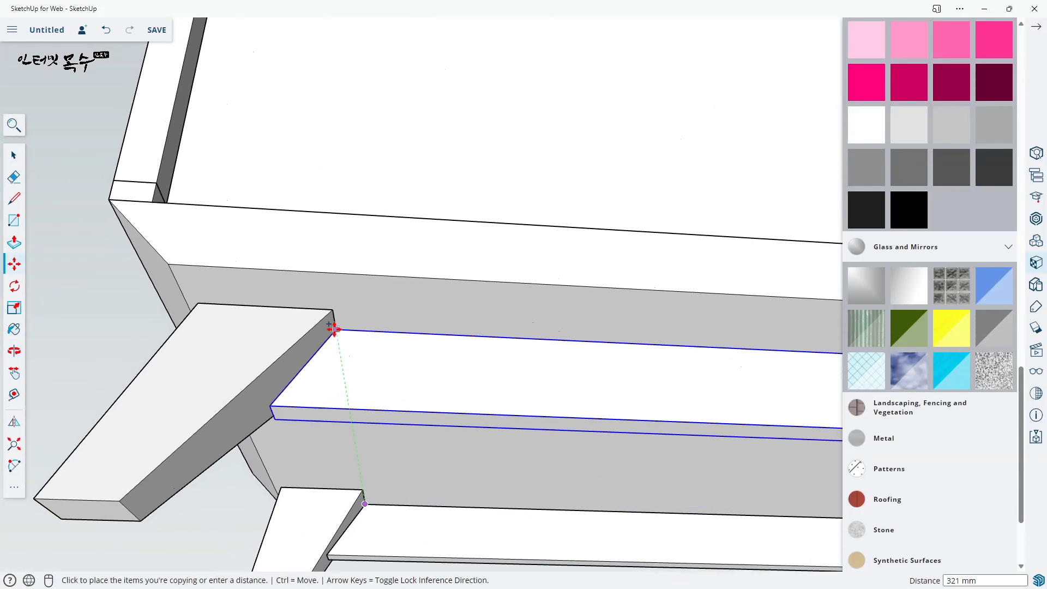
{"action": "left_click", "coordinate": [329, 313]}
- Draw a thin rectangle on the cabinet's underside between the tops of the right front and right rear legs
{"action": "scroll", "coordinate": [507, 402], "scroll_direction": "down", "scroll_amount": 5}
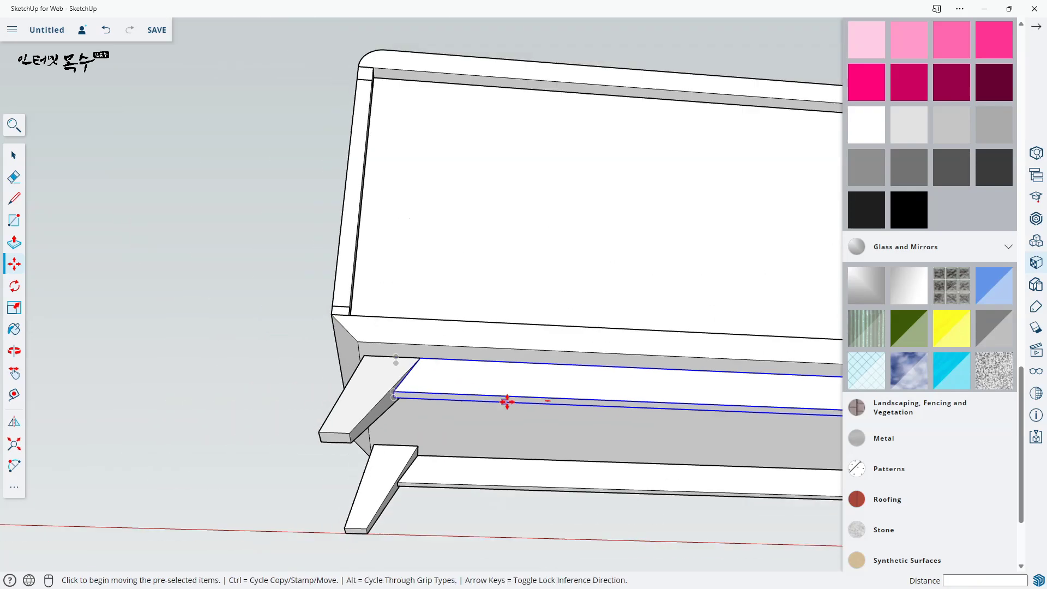
{"action": "middle_click_drag", "start_coordinate": [563, 435], "coordinate": [383, 339]}
{"action": "middle_click_drag", "start_coordinate": [445, 326], "coordinate": [439, 367]}
{"action": "scroll", "coordinate": [372, 369], "scroll_direction": "up", "scroll_amount": 3}
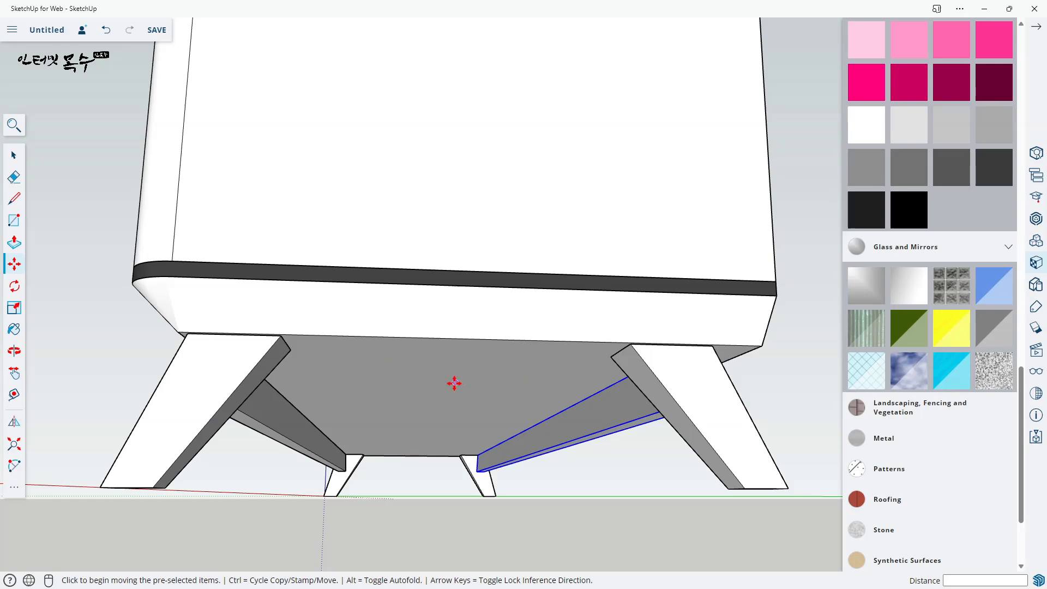
{"action": "middle_click_drag", "start_coordinate": [428, 379], "coordinate": [236, 327]}
{"action": "key", "text": "r"}
{"action": "scroll", "coordinate": [175, 300], "scroll_direction": "up", "scroll_amount": 4}
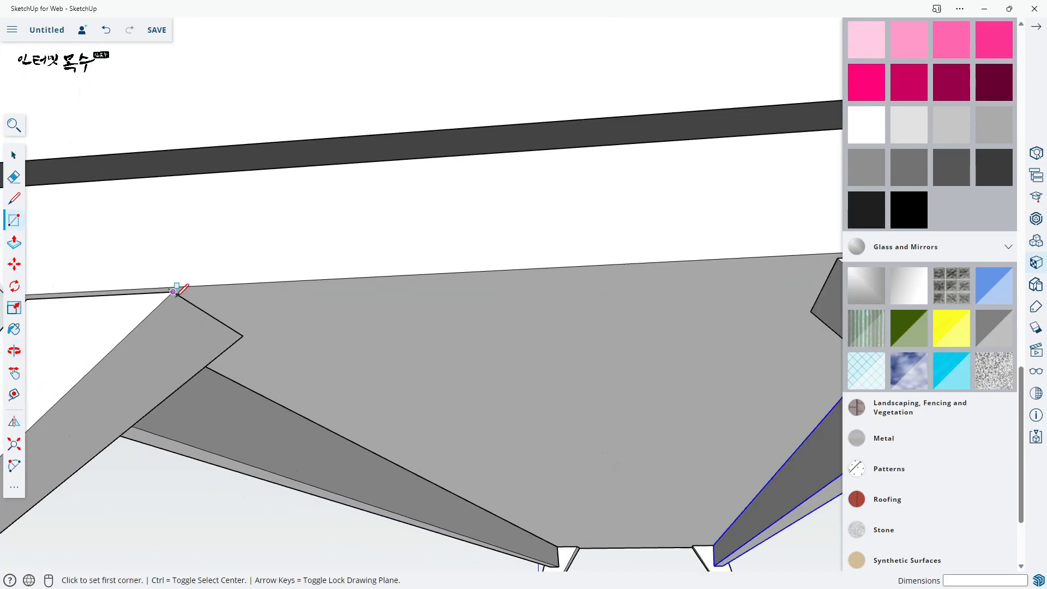
{"action": "left_click", "coordinate": [177, 291]}
{"action": "mouse_move", "coordinate": [753, 328]}
{"action": "middle_mouse_down"}
{"action": "mouse_move", "coordinate": [503, 386]}
{"action": "mouse_move", "coordinate": [658, 354]}
{"action": "middle_mouse_up"}
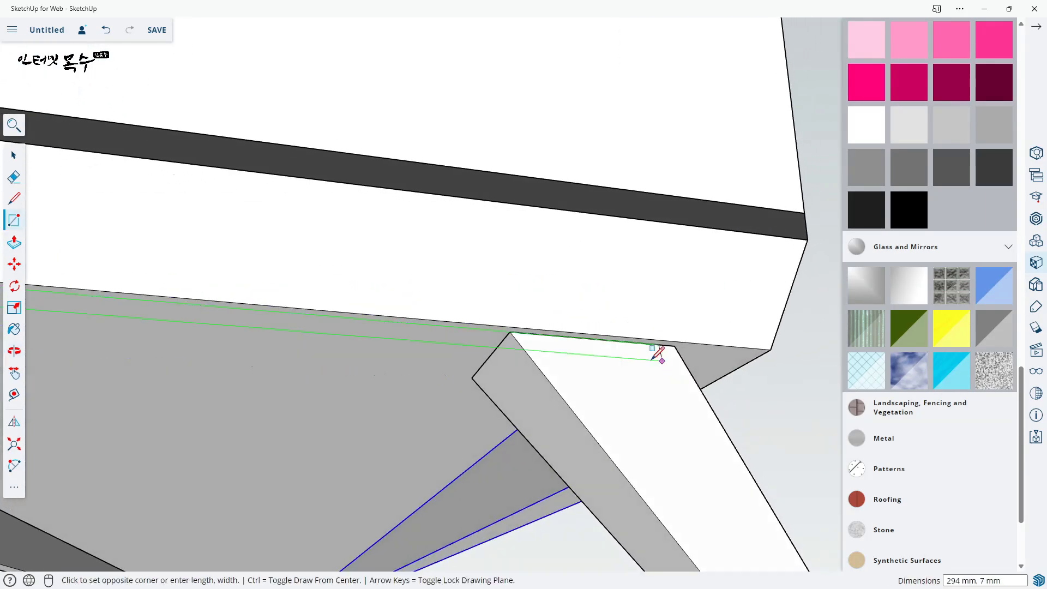
{"action": "left_click", "coordinate": [502, 334]}
- Pull the thin rectangle down about 33 mm to form the side rail between the right-hand legs
{"action": "key", "text": "p"}
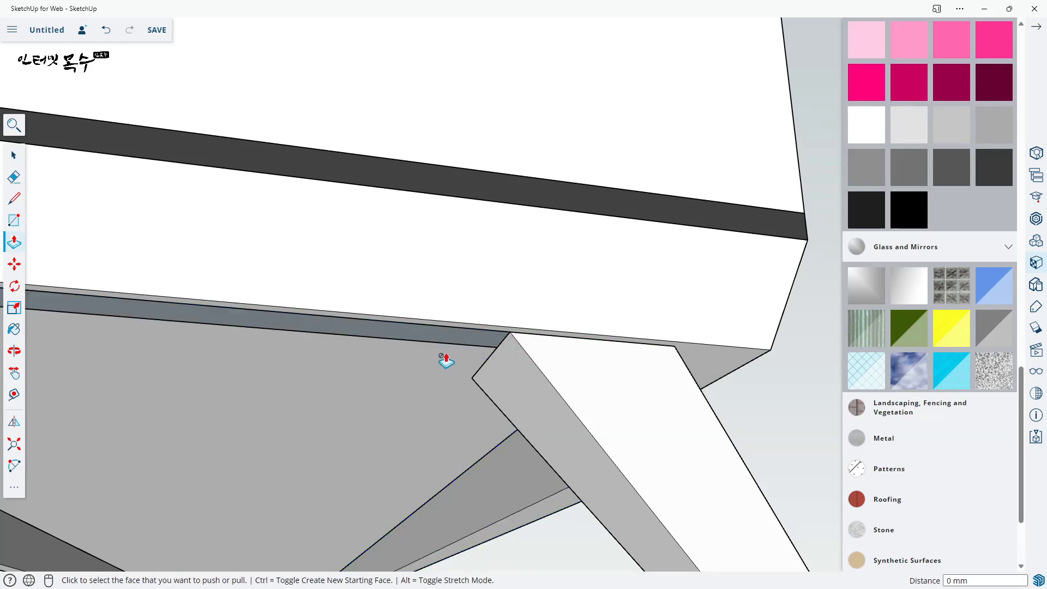
{"action": "left_click", "coordinate": [441, 343]}
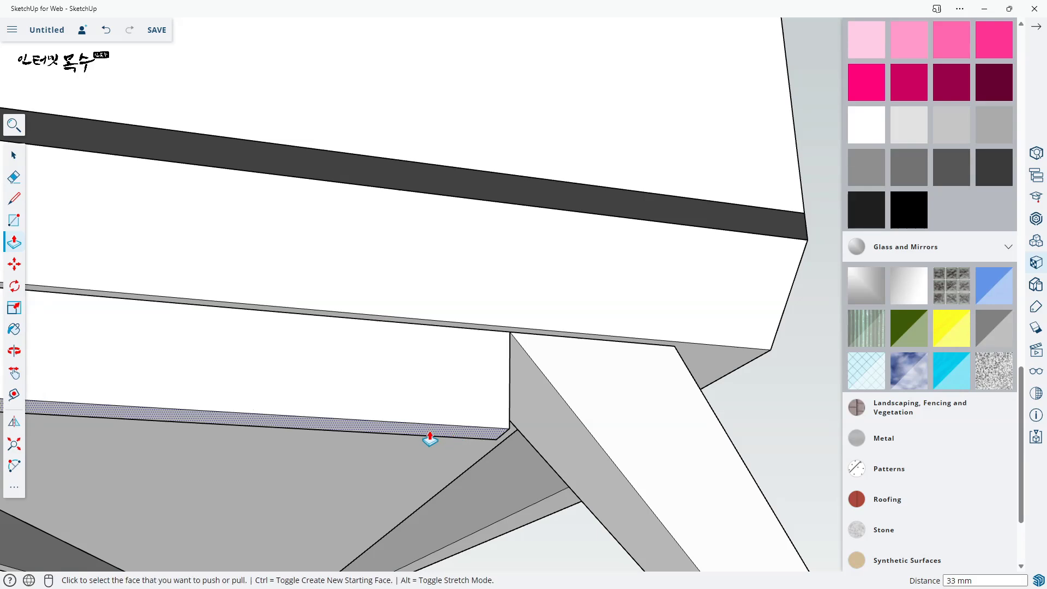
{"action": "left_click", "coordinate": [430, 438]}
- Extend the side rail's rear end past the right rear leg by about 97 mm plus another 65 mm
{"action": "middle_click_drag", "start_coordinate": [554, 433], "coordinate": [505, 427]}
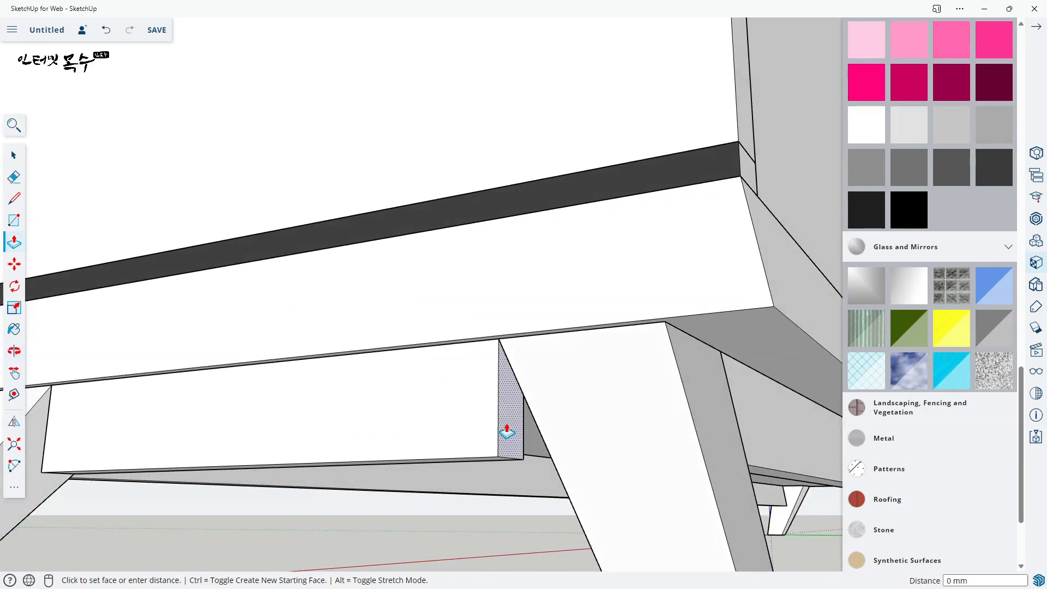
{"action": "left_click", "coordinate": [797, 408]}
{"action": "scroll", "coordinate": [779, 460], "scroll_direction": "down", "scroll_amount": 3}
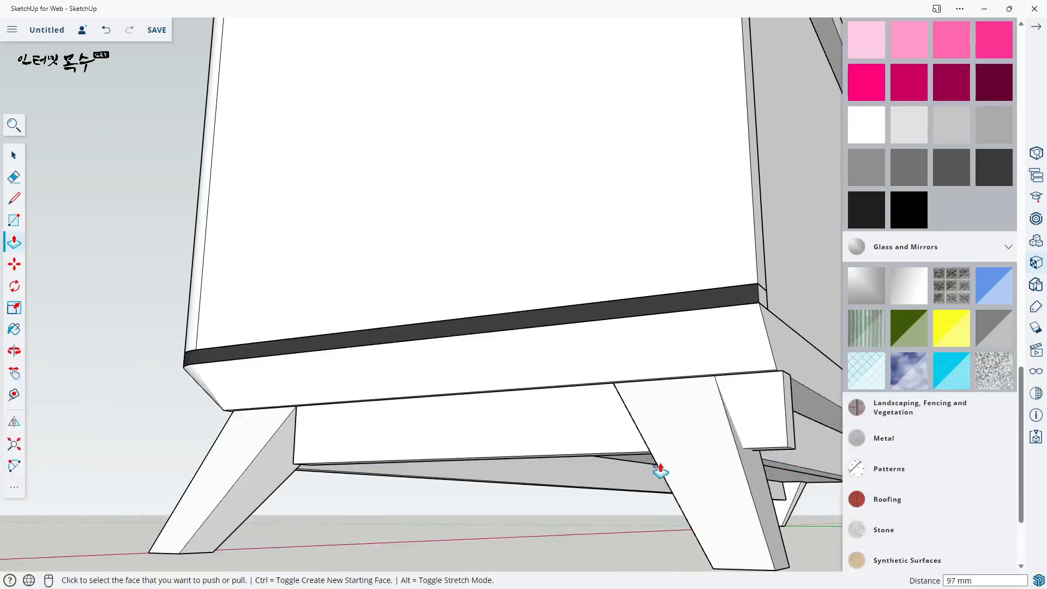
{"action": "middle_click_drag", "start_coordinate": [659, 470], "coordinate": [697, 460]}
{"action": "left_click", "coordinate": [724, 416]}
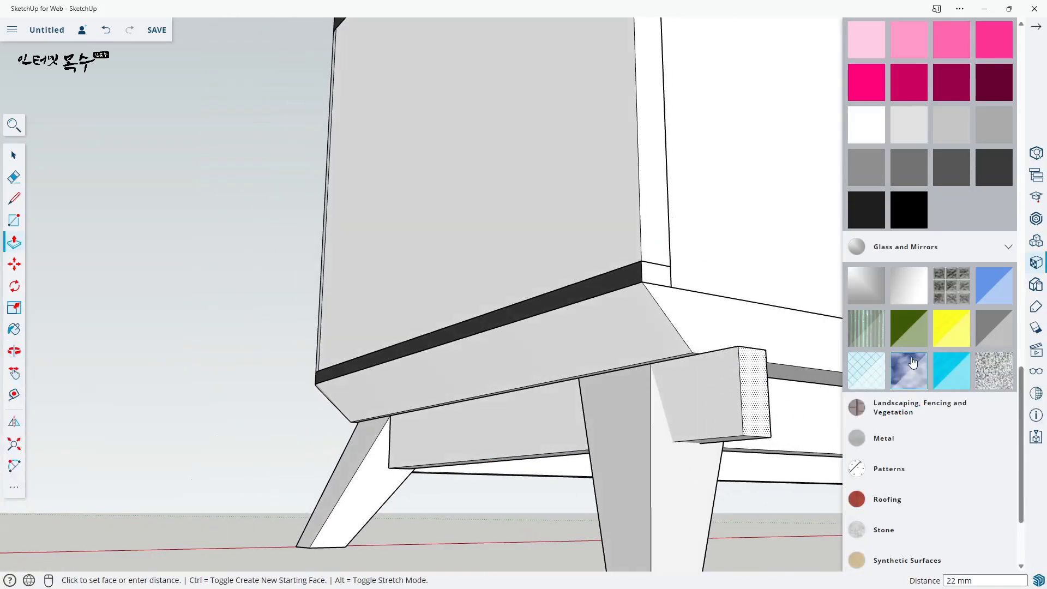
{"action": "left_click", "coordinate": [837, 391]}
- Extend the side rail's front end about 176 mm so it runs past the right front leg
{"action": "middle_click_drag", "start_coordinate": [431, 446], "coordinate": [882, 440]}
{"action": "middle_click_drag", "start_coordinate": [705, 465], "coordinate": [492, 465]}
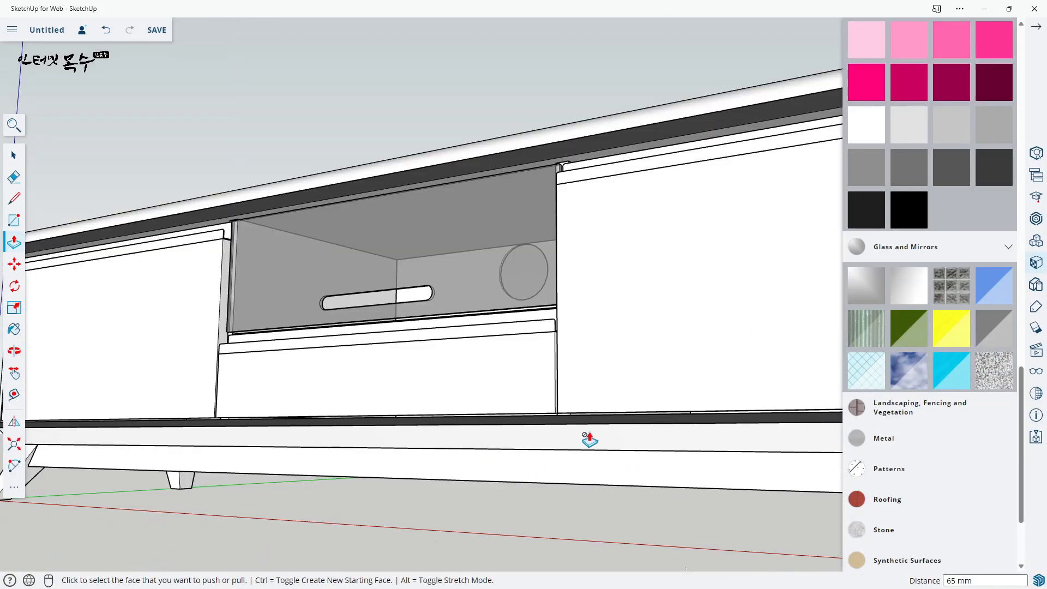
{"action": "scroll", "coordinate": [590, 439], "scroll_direction": "down", "scroll_amount": 5}
{"action": "middle_click_drag", "start_coordinate": [622, 439], "coordinate": [466, 420]}
{"action": "scroll", "coordinate": [465, 420], "scroll_direction": "up", "scroll_amount": 10}
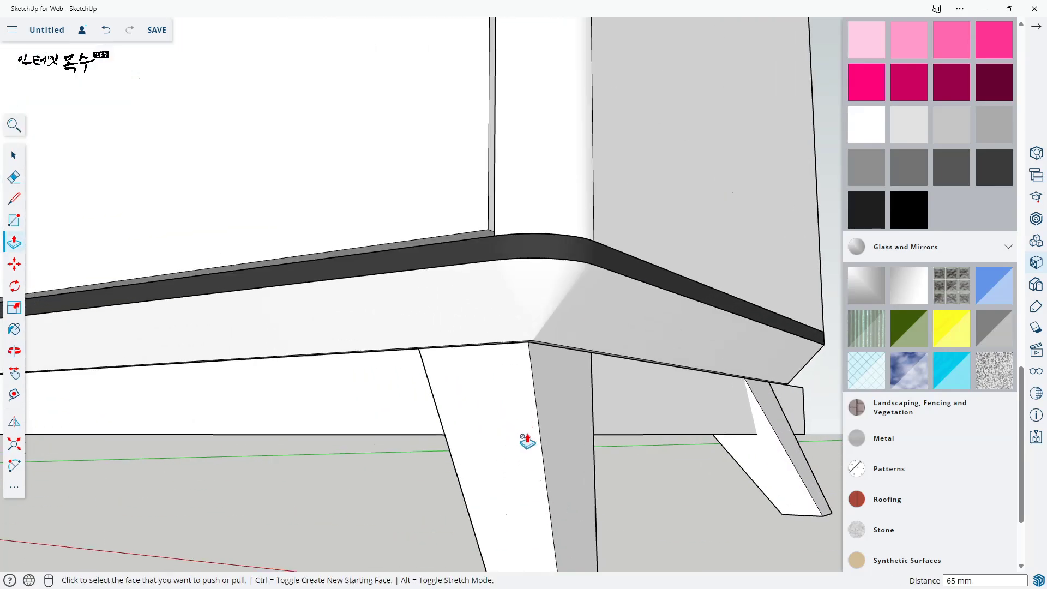
{"action": "middle_click_drag", "start_coordinate": [527, 441], "coordinate": [429, 350]}
{"action": "left_click", "coordinate": [506, 391]}
{"action": "left_click", "coordinate": [432, 346]}
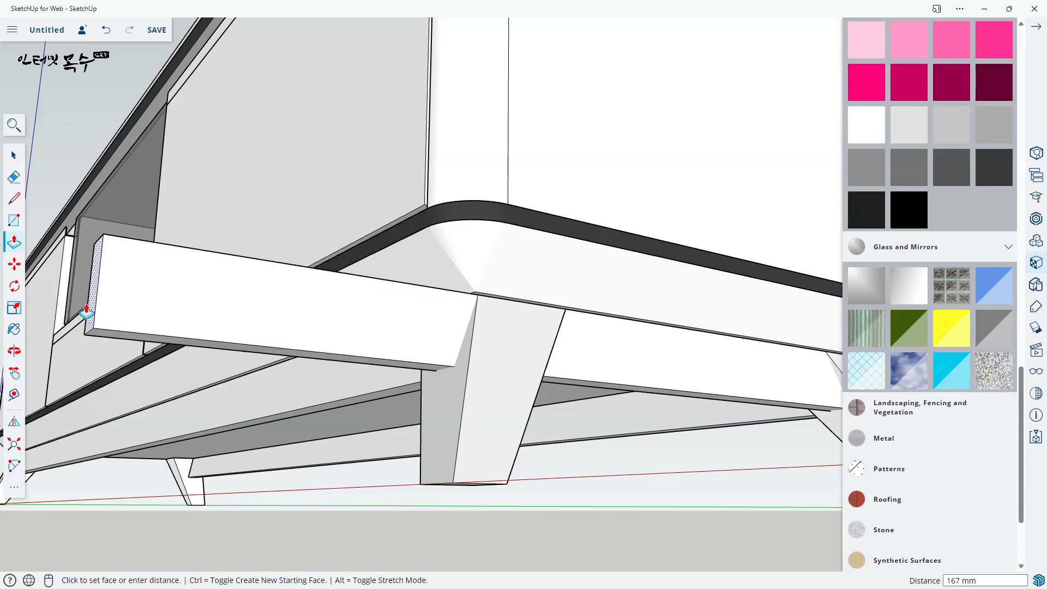
{"action": "left_click", "coordinate": [82, 308]}
- Draw lines on the side rail's outer face and underside along the inner face of the right front leg
{"action": "middle_click_drag", "start_coordinate": [81, 308], "coordinate": [396, 418]}
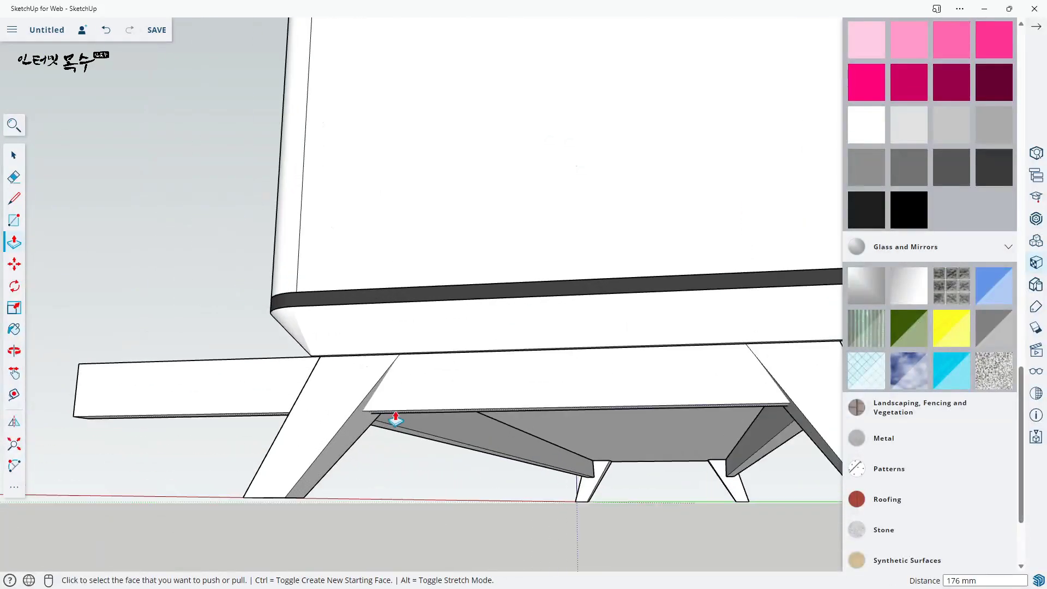
{"action": "scroll", "coordinate": [396, 419], "scroll_direction": "up", "scroll_amount": 2}
{"action": "key", "text": "l"}
{"action": "scroll", "coordinate": [403, 354], "scroll_direction": "up", "scroll_amount": 5}
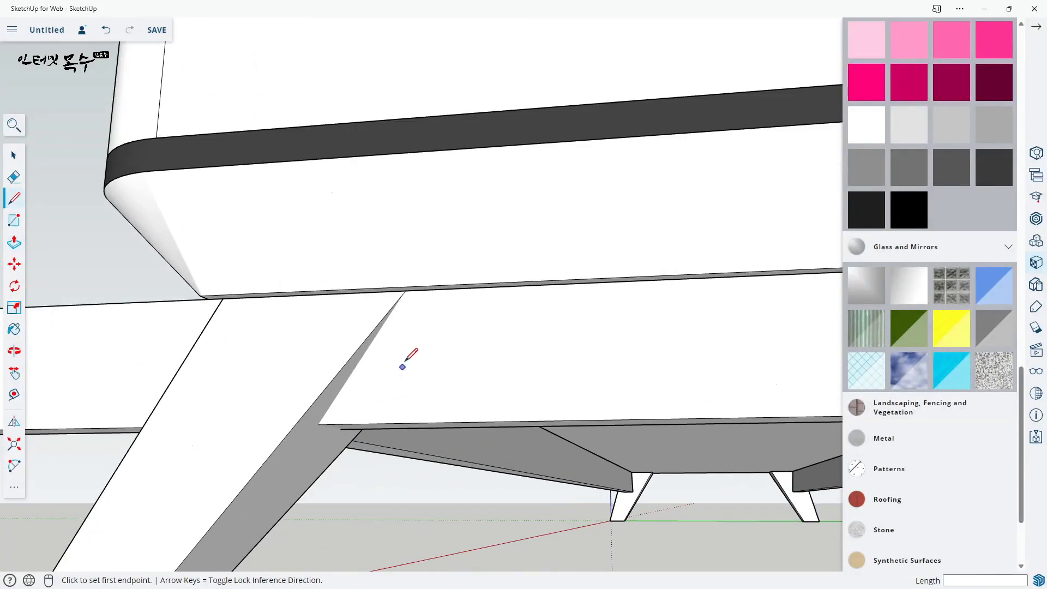
{"action": "left_click", "coordinate": [411, 239]}
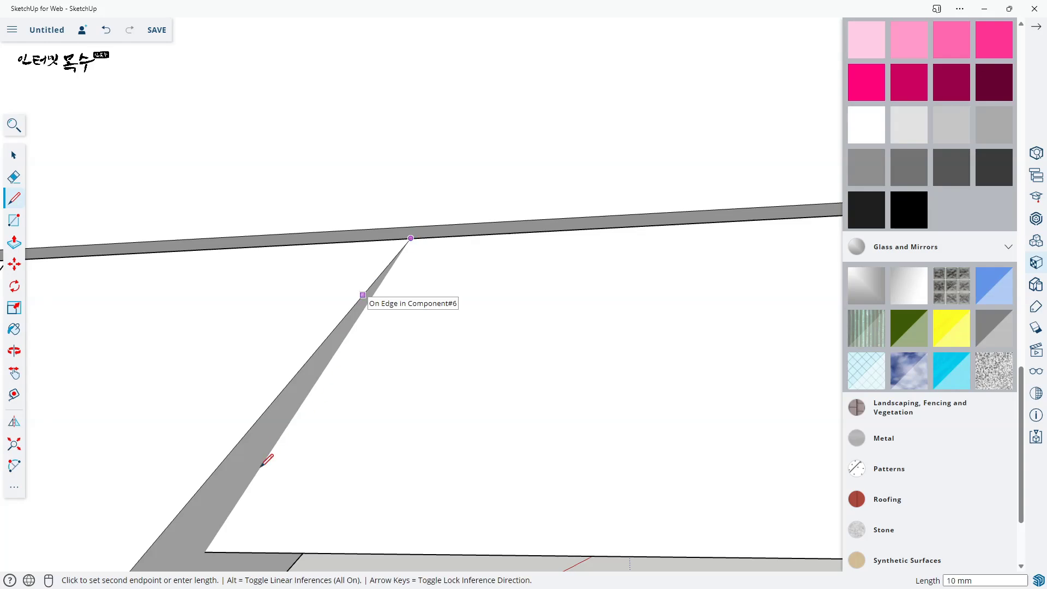
{"action": "left_click", "coordinate": [207, 551]}
{"action": "middle_click_drag", "start_coordinate": [364, 537], "coordinate": [271, 409]}
{"action": "left_click", "coordinate": [165, 471]}
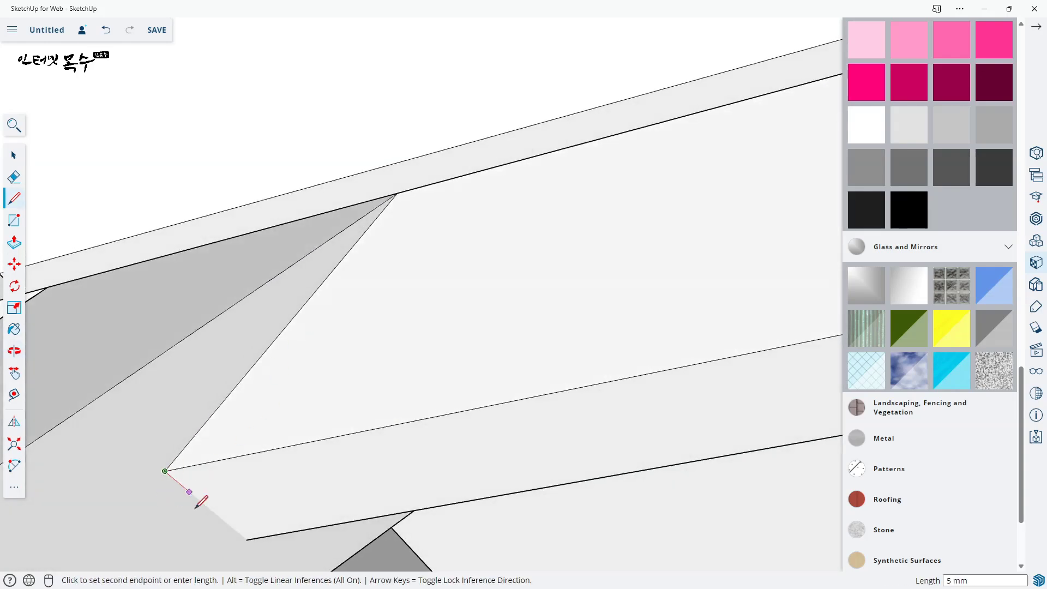
{"action": "left_click", "coordinate": [248, 539]}
- Complete the cut outline at the right front leg with lines across the side rail's inner face and top
{"action": "middle_click_drag", "start_coordinate": [451, 554], "coordinate": [322, 496]}
{"action": "left_click", "coordinate": [380, 498]}
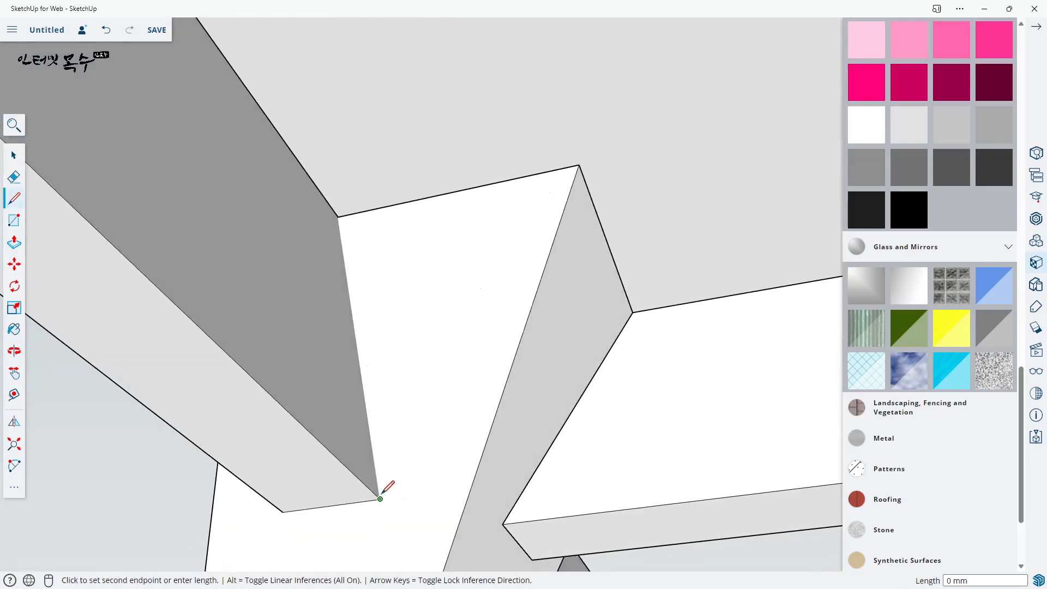
{"action": "left_click", "coordinate": [347, 215]}
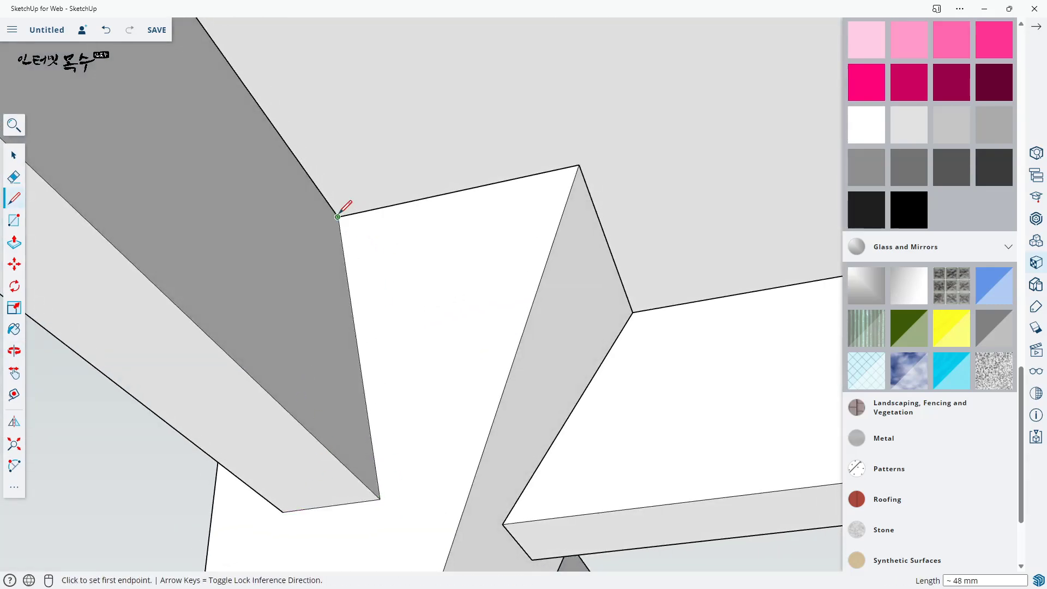
{"action": "left_click", "coordinate": [337, 217]}
{"action": "middle_click_drag", "start_coordinate": [233, 320], "coordinate": [487, 267]}
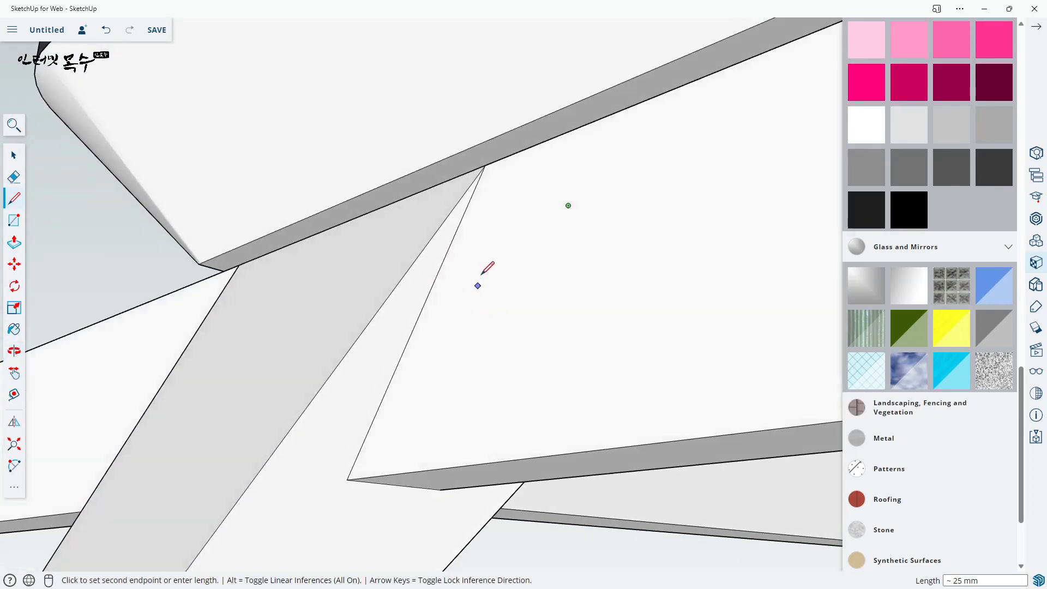
{"action": "left_click", "coordinate": [485, 164]}
{"action": "middle_click_drag", "start_coordinate": [495, 171], "coordinate": [290, 483]}
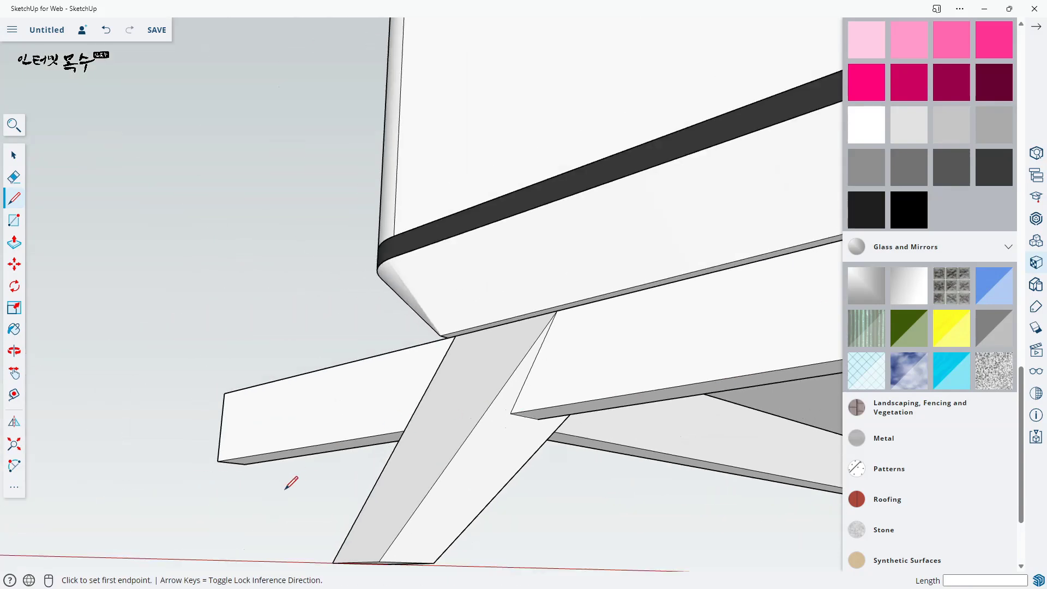
- Select and delete the part of the side rail that sticks out beyond the right front leg
{"action": "key", "text": "space"}
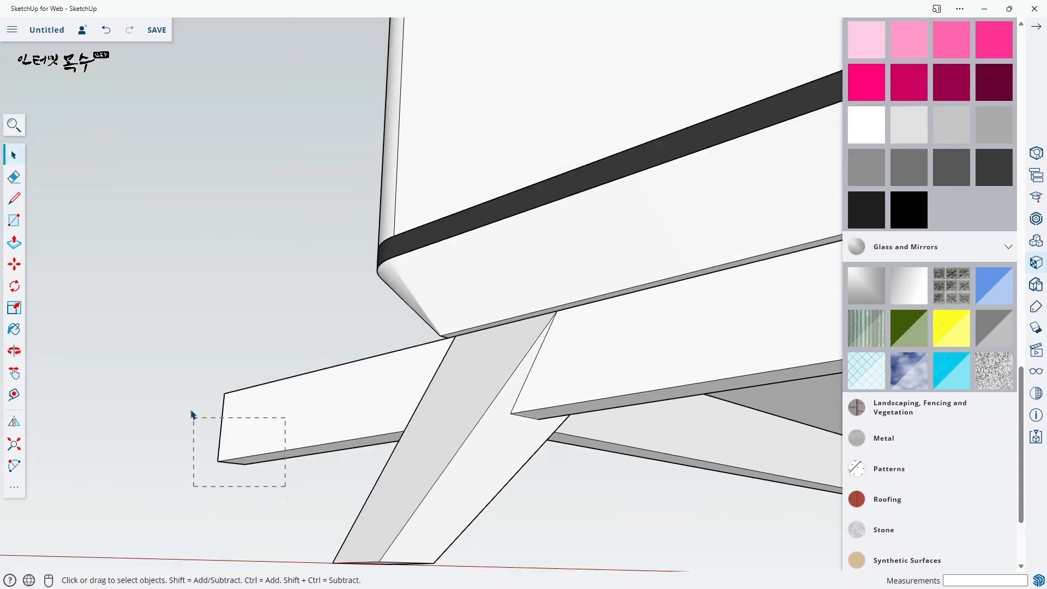
{"action": "left_click_drag", "start_coordinate": [170, 355], "coordinate": [171, 355]}
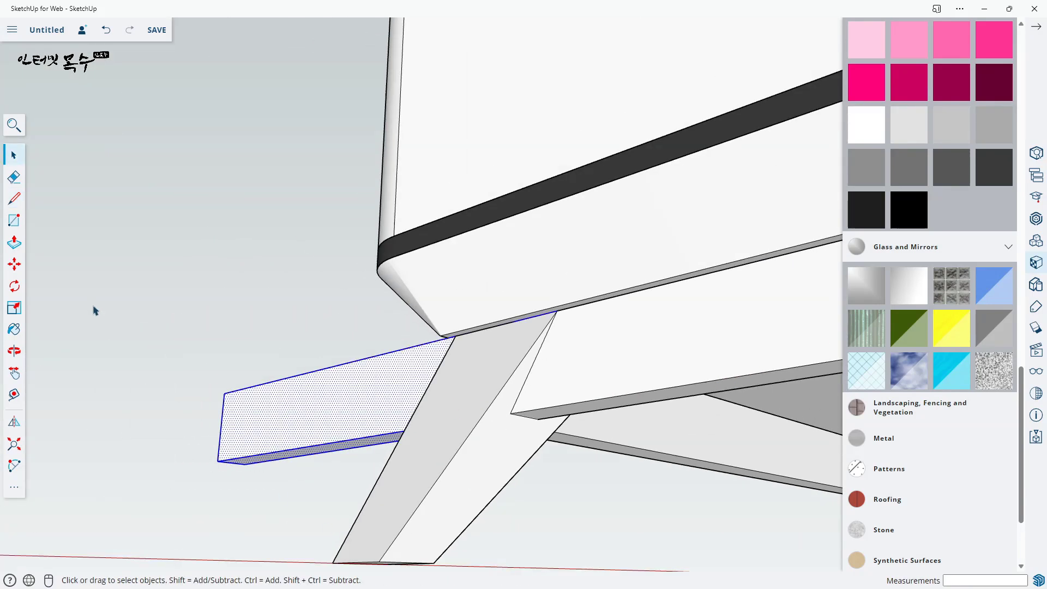
{"action": "key", "text": "Delete"}
- Draw lines on the side rail's outer face and underside along the inner face of the right rear leg
{"action": "scroll", "coordinate": [299, 416], "scroll_direction": "down", "scroll_amount": 8}
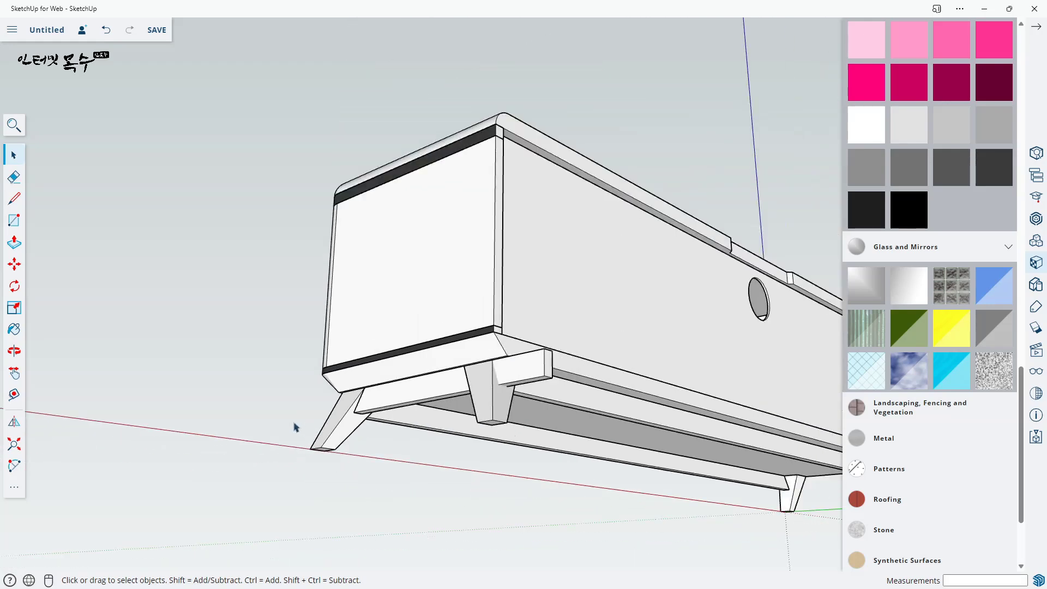
{"action": "middle_click_drag", "start_coordinate": [294, 428], "coordinate": [507, 475]}
{"action": "scroll", "coordinate": [533, 416], "scroll_direction": "up", "scroll_amount": 5}
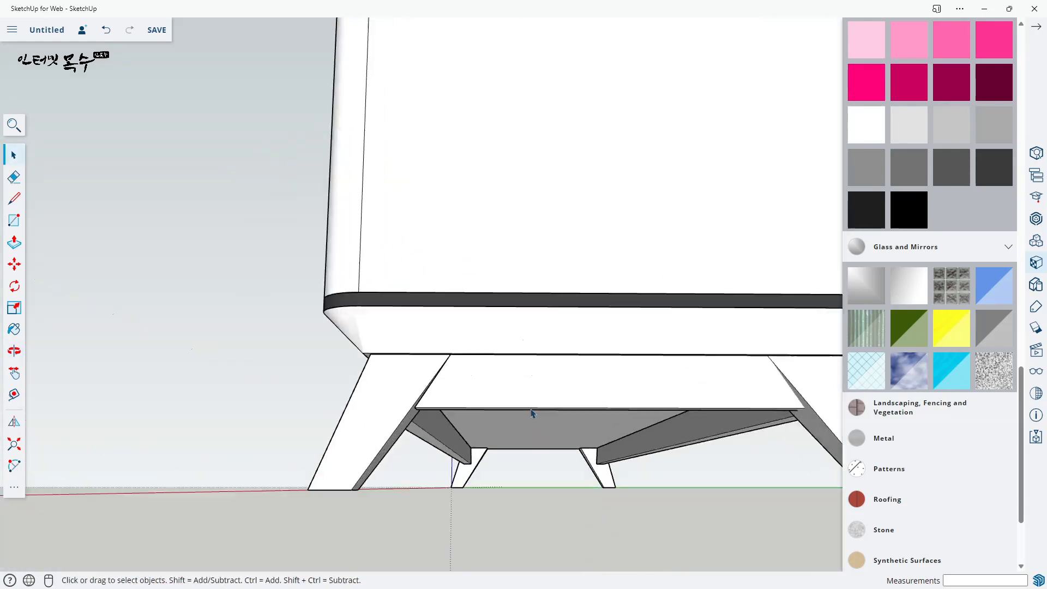
{"action": "middle_click_drag", "start_coordinate": [641, 442], "coordinate": [415, 338]}
{"action": "scroll", "coordinate": [509, 276], "scroll_direction": "up", "scroll_amount": 5}
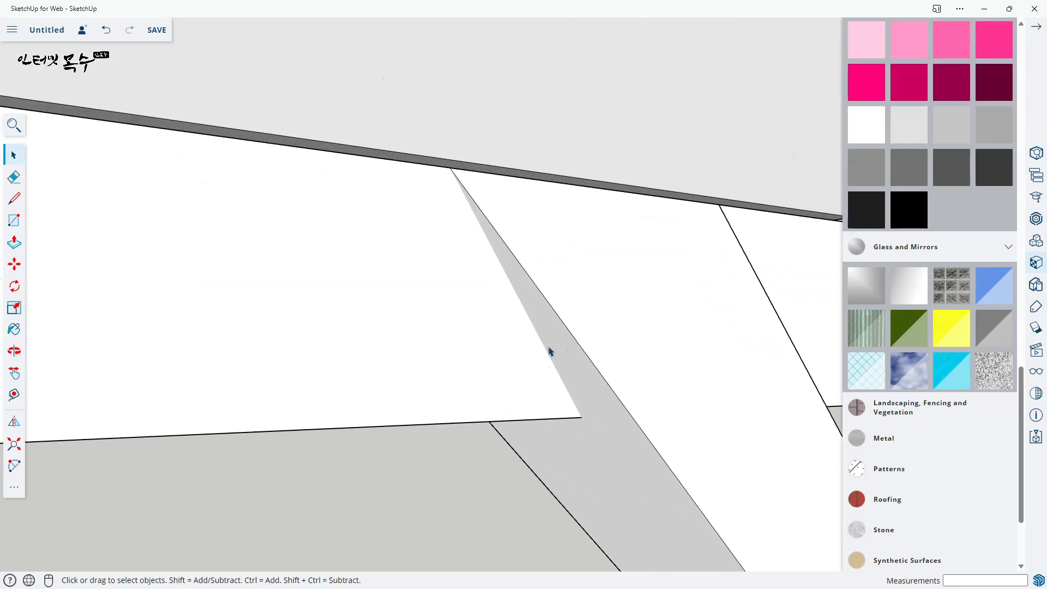
{"action": "mouse_move", "coordinate": [549, 351]}
{"action": "middle_mouse_down"}
{"action": "mouse_move", "coordinate": [565, 347]}
{"action": "mouse_move", "coordinate": [521, 336]}
{"action": "middle_mouse_up"}
{"action": "key", "text": "l"}
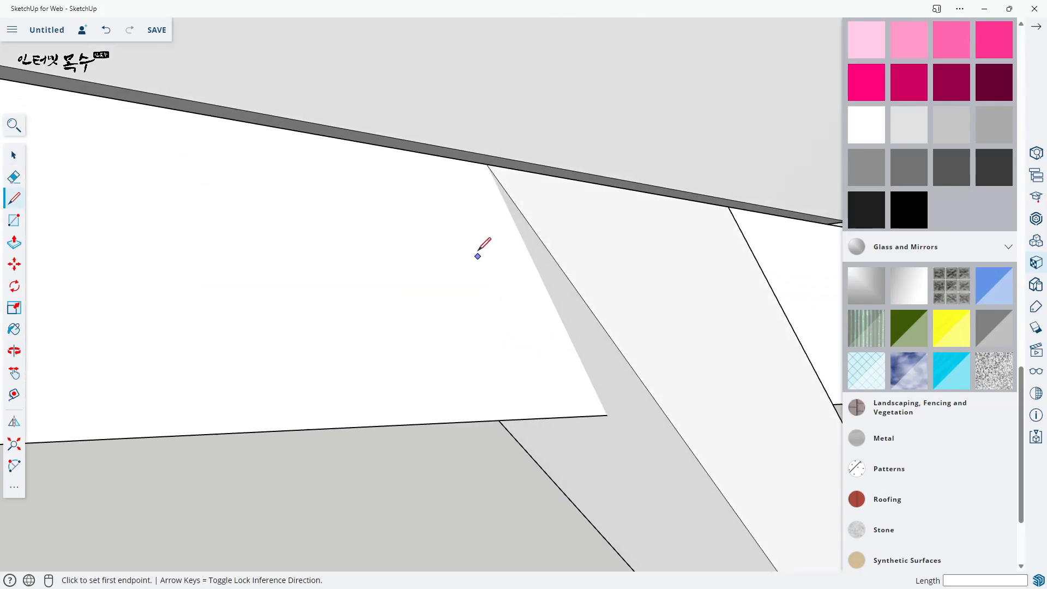
{"action": "left_click", "coordinate": [486, 164]}
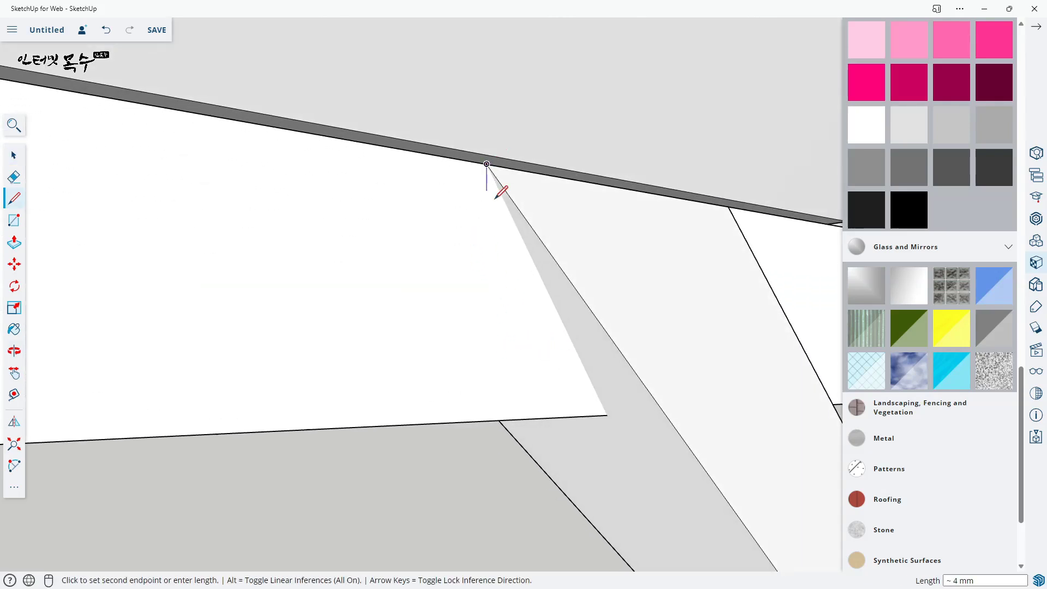
{"action": "left_click", "coordinate": [607, 415]}
{"action": "middle_click_drag", "start_coordinate": [621, 437], "coordinate": [660, 380]}
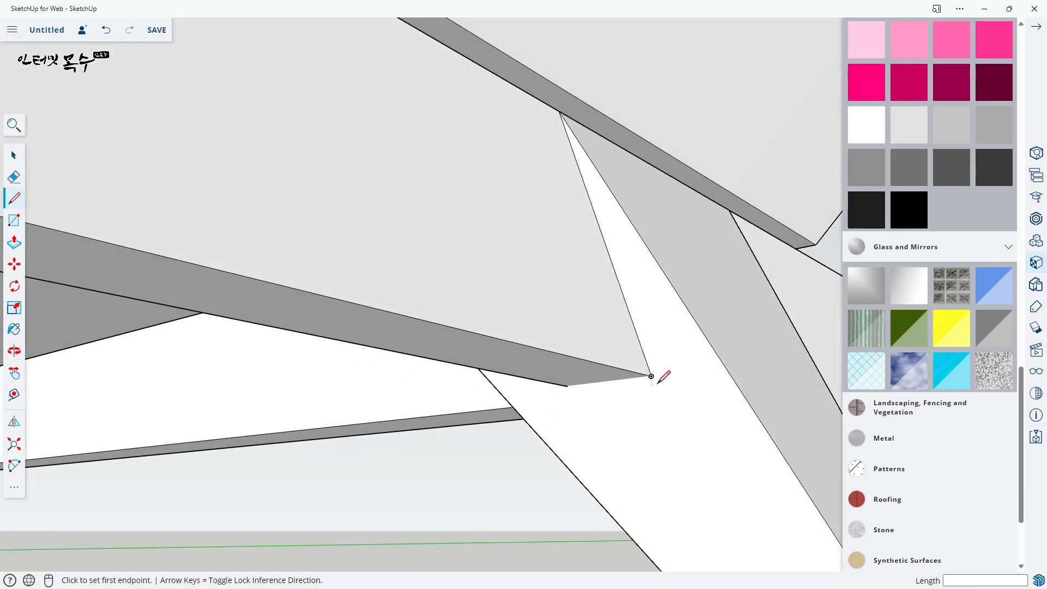
{"action": "left_click", "coordinate": [651, 376]}
{"action": "left_click", "coordinate": [568, 385]}
- Complete the cut outline at the right rear leg with lines across the side rail's inner face and top
{"action": "mouse_move", "coordinate": [591, 402]}
{"action": "middle_mouse_down"}
{"action": "mouse_move", "coordinate": [719, 441]}
{"action": "mouse_move", "coordinate": [702, 423]}
{"action": "middle_mouse_up"}
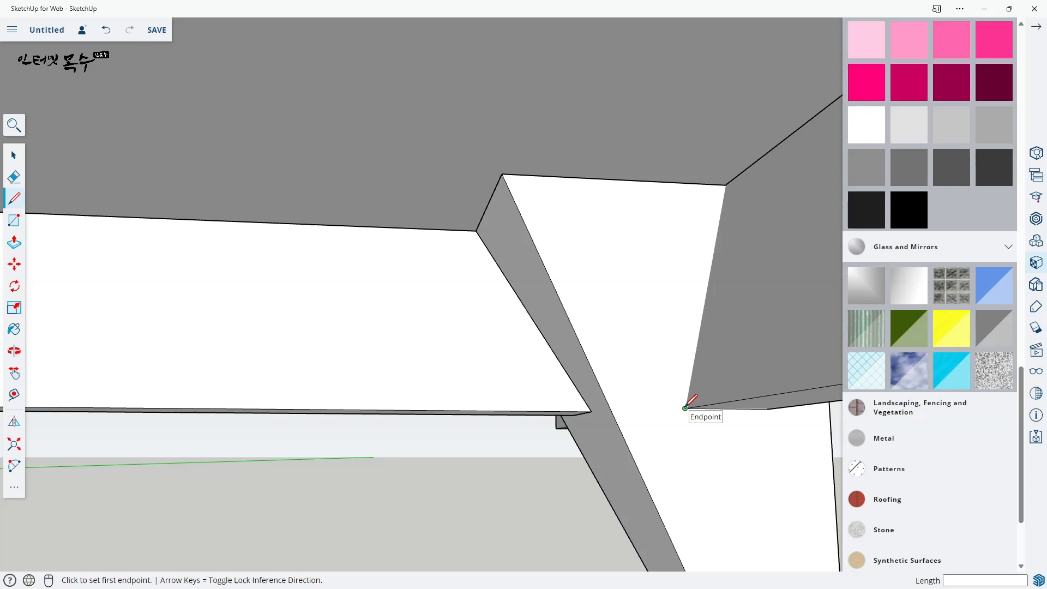
{"action": "left_click", "coordinate": [685, 408]}
{"action": "left_click", "coordinate": [725, 185]}
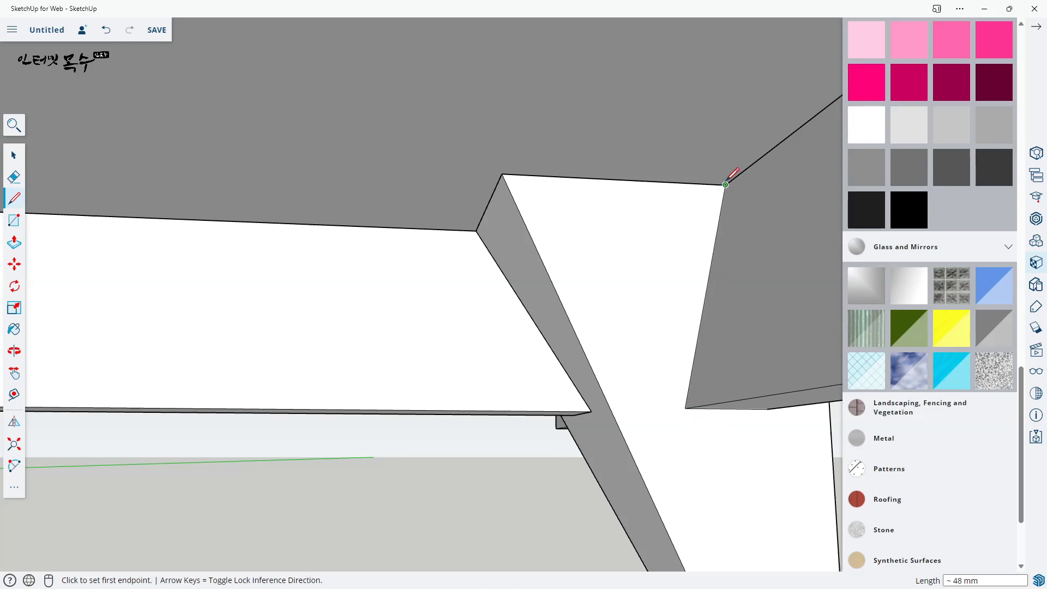
{"action": "left_click", "coordinate": [726, 184]}
{"action": "middle_click_drag", "start_coordinate": [745, 211], "coordinate": [725, 271]}
{"action": "key", "text": "o"}
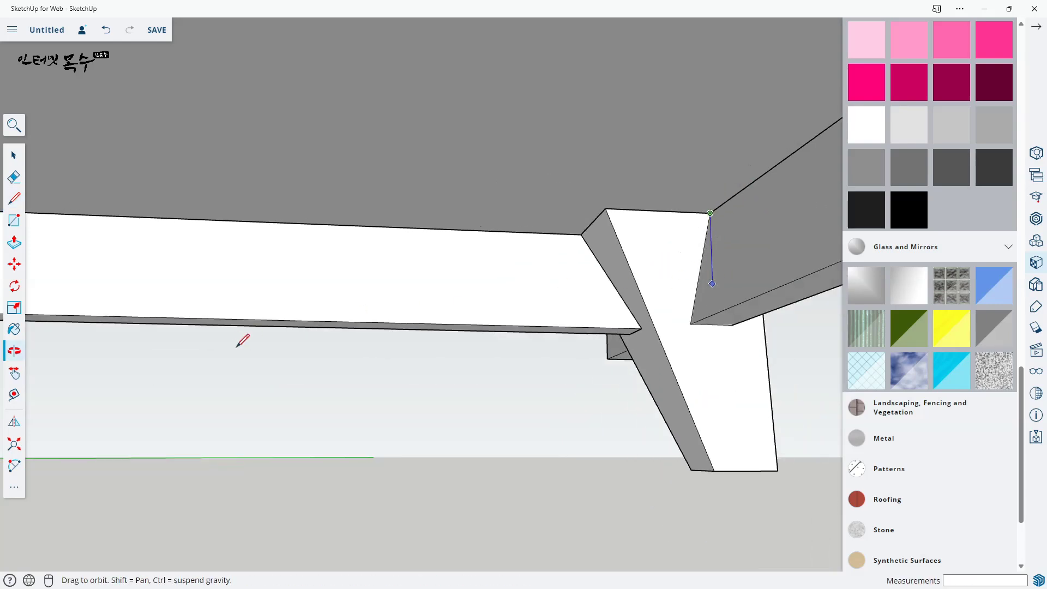
{"action": "left_click_drag", "start_coordinate": [240, 341], "coordinate": [502, 254]}
{"action": "middle_click_drag", "start_coordinate": [501, 254], "coordinate": [560, 363]}
{"action": "left_click", "coordinate": [435, 239]}
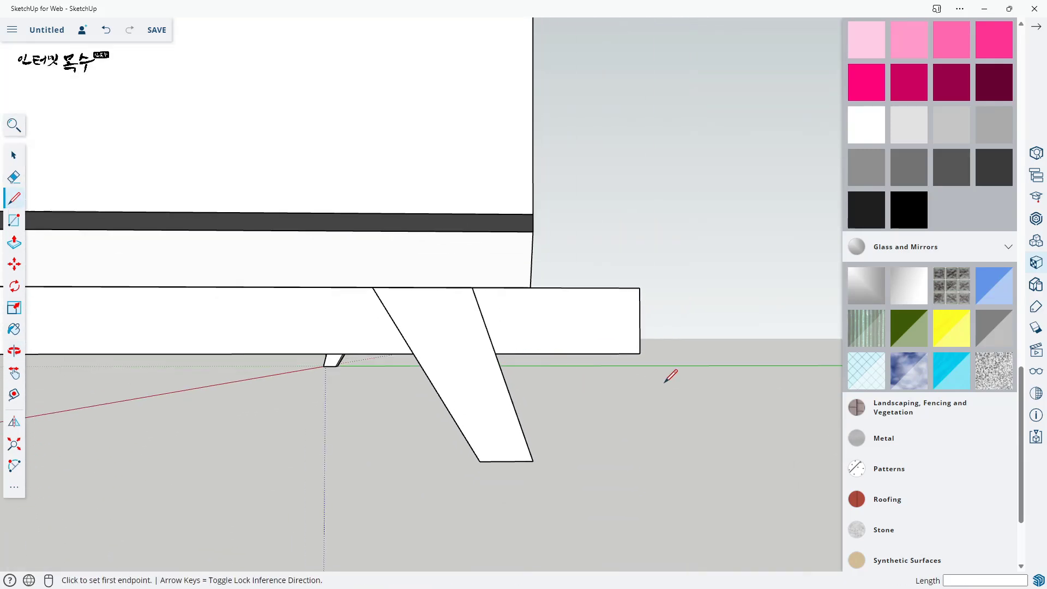
- Select and delete the part of the side rail that sticks out behind the right rear leg
{"action": "key", "text": "space"}
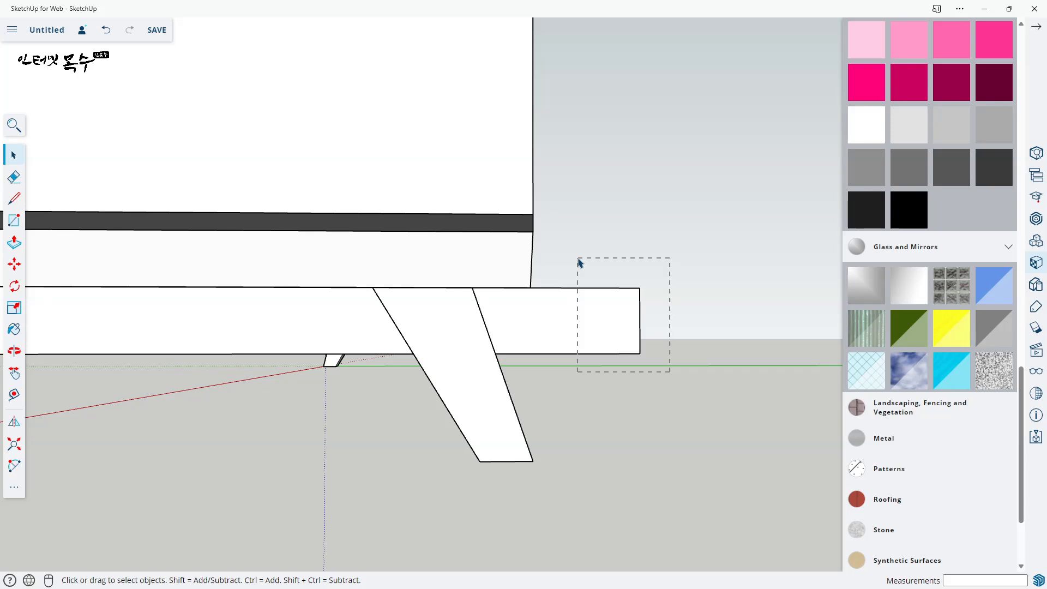
{"action": "left_click_drag", "start_coordinate": [624, 309], "coordinate": [625, 312]}
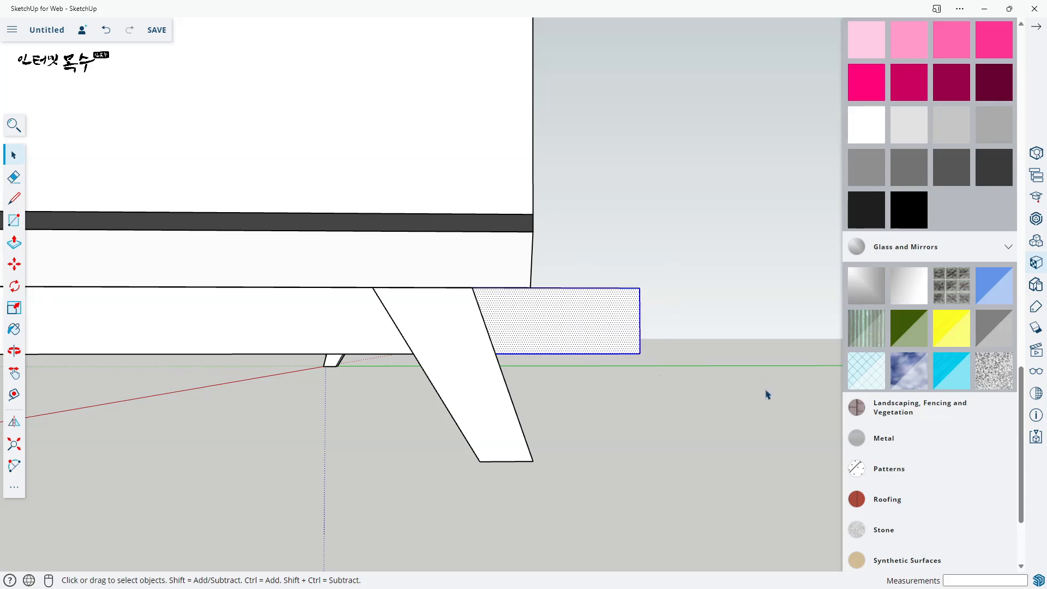
{"action": "middle_click_drag", "start_coordinate": [766, 395], "coordinate": [538, 334]}
- Make the trimmed side rail between the right legs a component with the default settings
{"action": "right_click", "coordinate": [543, 330]}
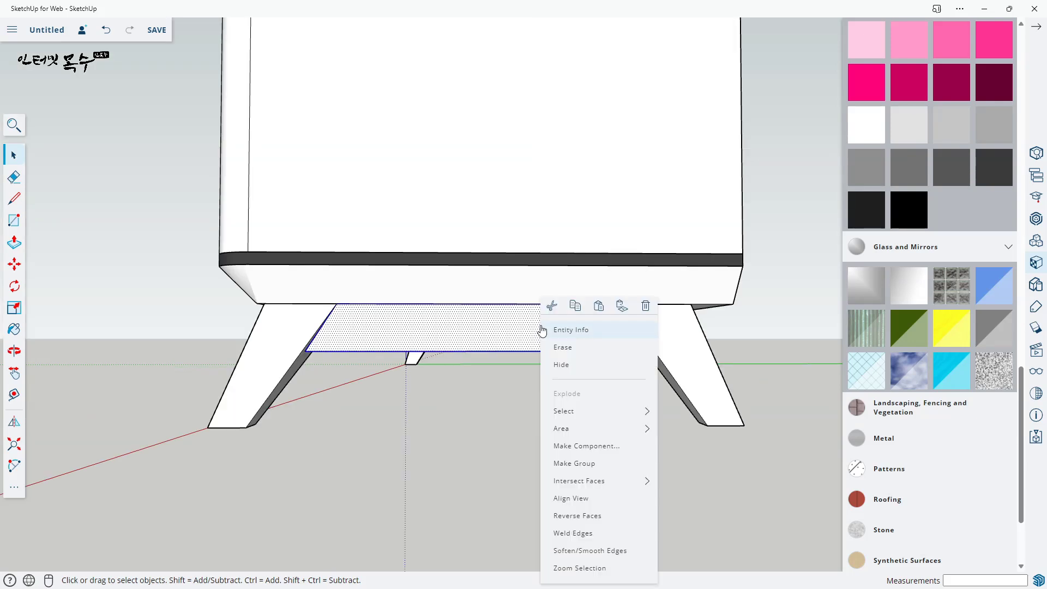
{"action": "left_click", "coordinate": [599, 446]}
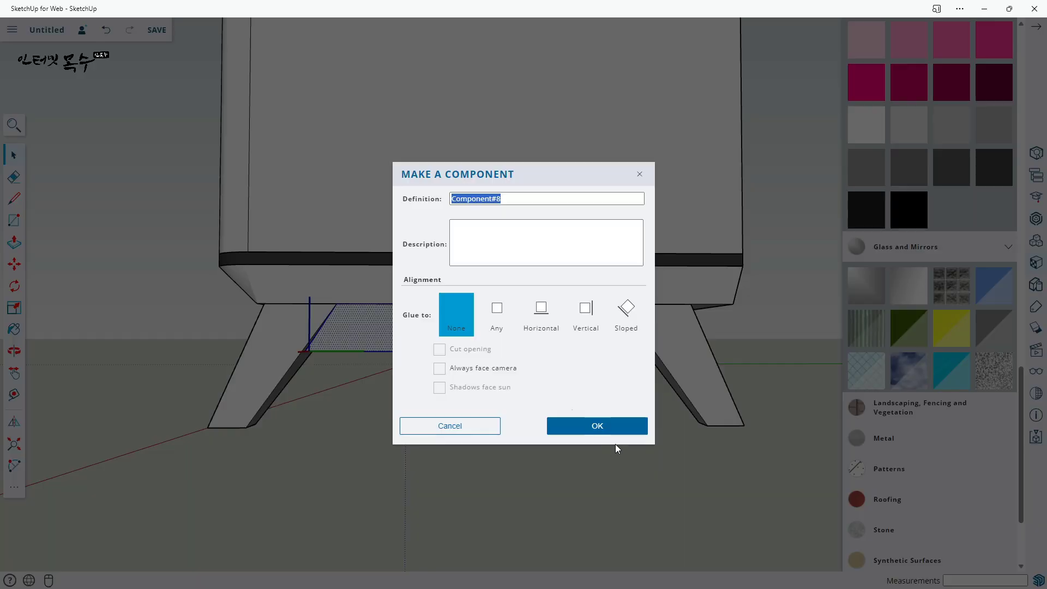
{"action": "left_click", "coordinate": [603, 426]}
- Copy the side rail component 1712 mm along the cabinet's length so it fits between the two left legs
{"action": "middle_click_drag", "start_coordinate": [721, 442], "coordinate": [391, 372]}
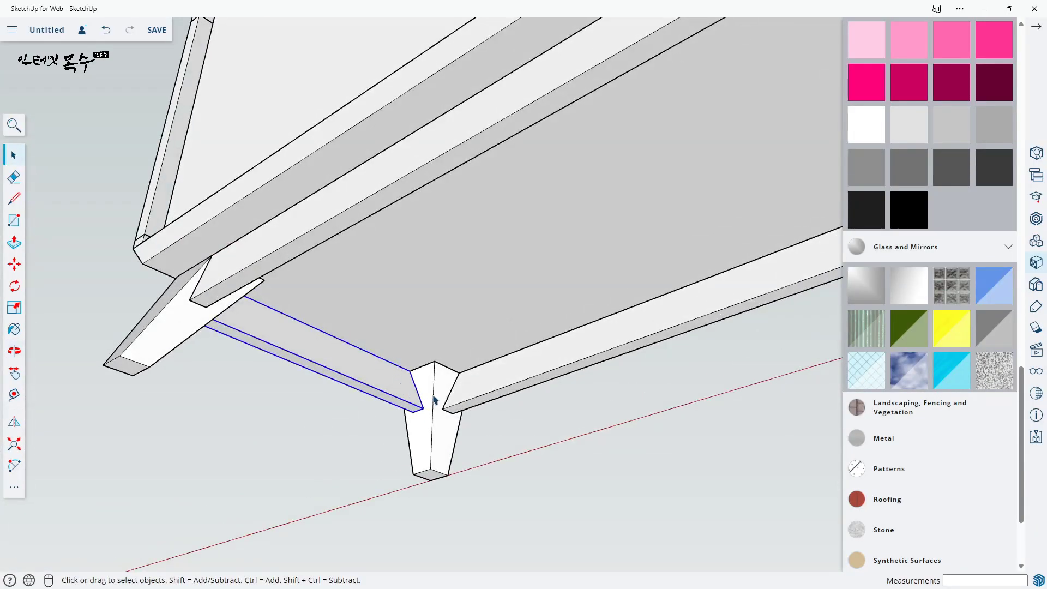
{"action": "key", "text": "m"}
{"action": "middle_click_drag", "start_coordinate": [435, 400], "coordinate": [311, 339]}
{"action": "key", "text": "ctrl"}
{"action": "left_click", "coordinate": [416, 375]}
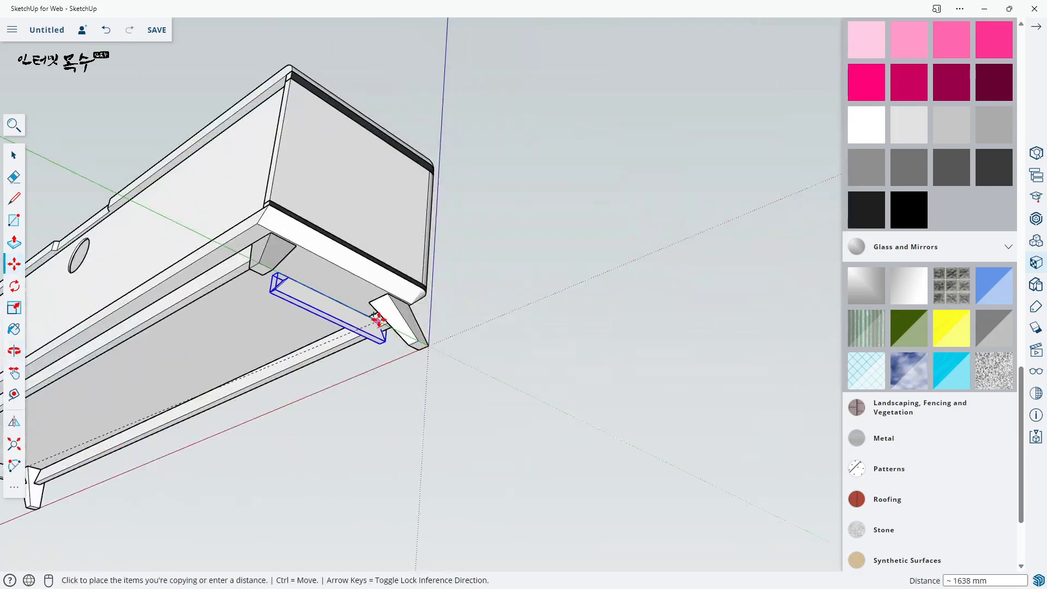
{"action": "scroll", "coordinate": [383, 301], "scroll_direction": "up", "scroll_amount": 5}
{"action": "middle_click_drag", "start_coordinate": [384, 301], "coordinate": [528, 377], "text": "shift"}
{"action": "scroll", "coordinate": [533, 382], "scroll_direction": "up", "scroll_amount": 3}
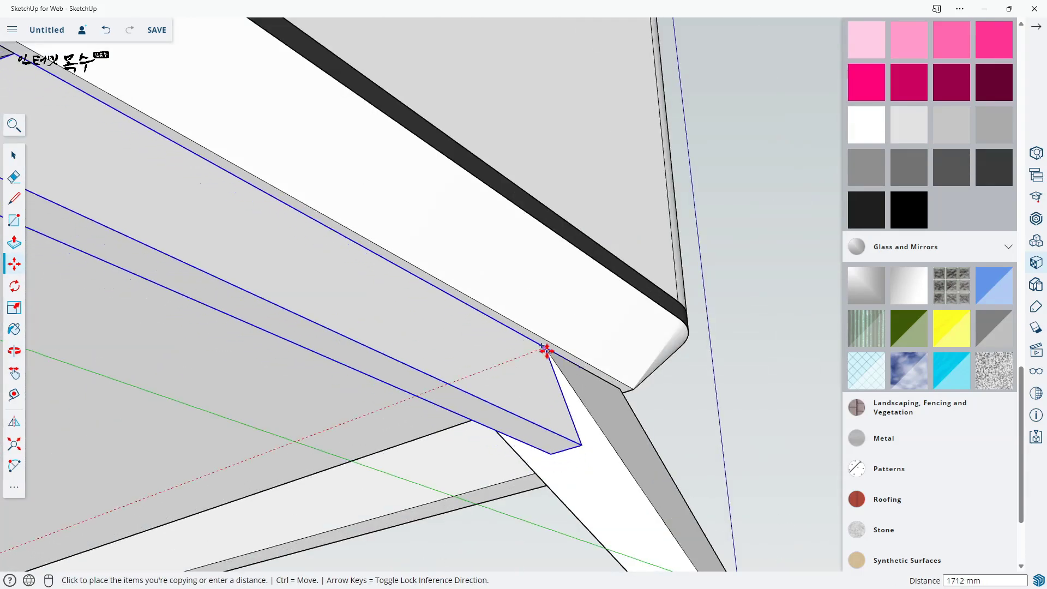
{"action": "left_click", "coordinate": [545, 349]}
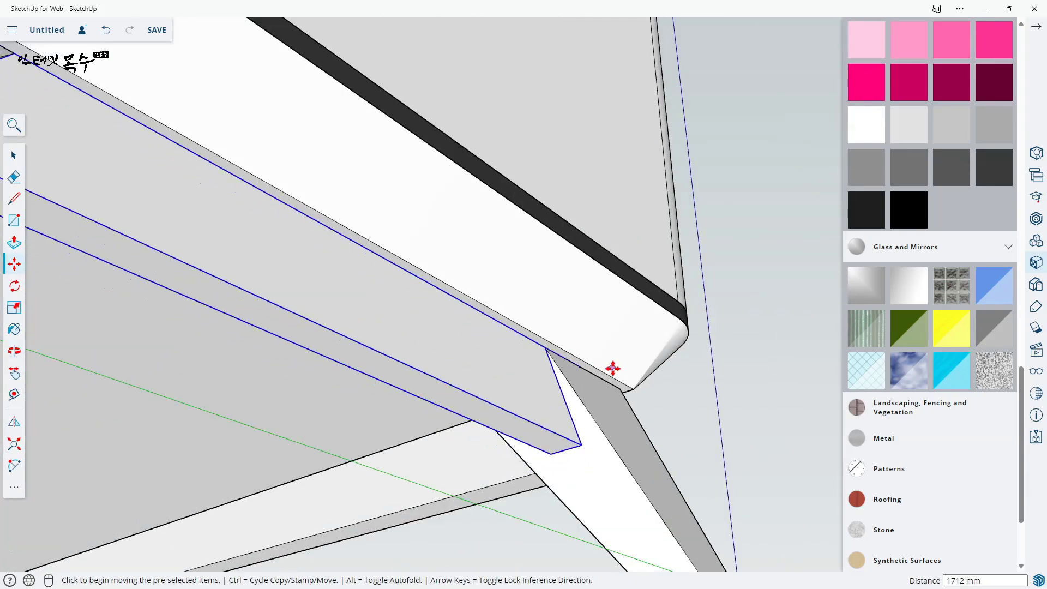
- Draw an 18 mm wide rectangle beneath the cabinet, spanning from the front rail's lower inner edge to the rear rail
{"action": "scroll", "coordinate": [613, 367], "scroll_direction": "down", "scroll_amount": 6}
{"action": "middle_click_drag", "start_coordinate": [615, 424], "coordinate": [633, 411]}
{"action": "scroll", "coordinate": [386, 326], "scroll_direction": "up", "scroll_amount": 5}
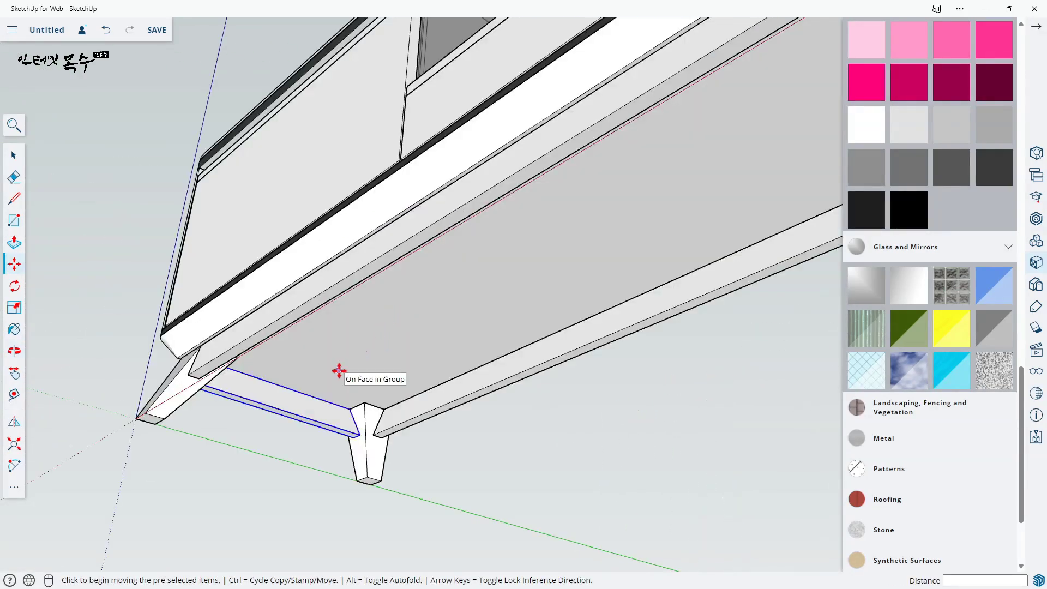
{"action": "key", "text": "r"}
{"action": "scroll", "coordinate": [381, 327], "scroll_direction": "up", "scroll_amount": 2}
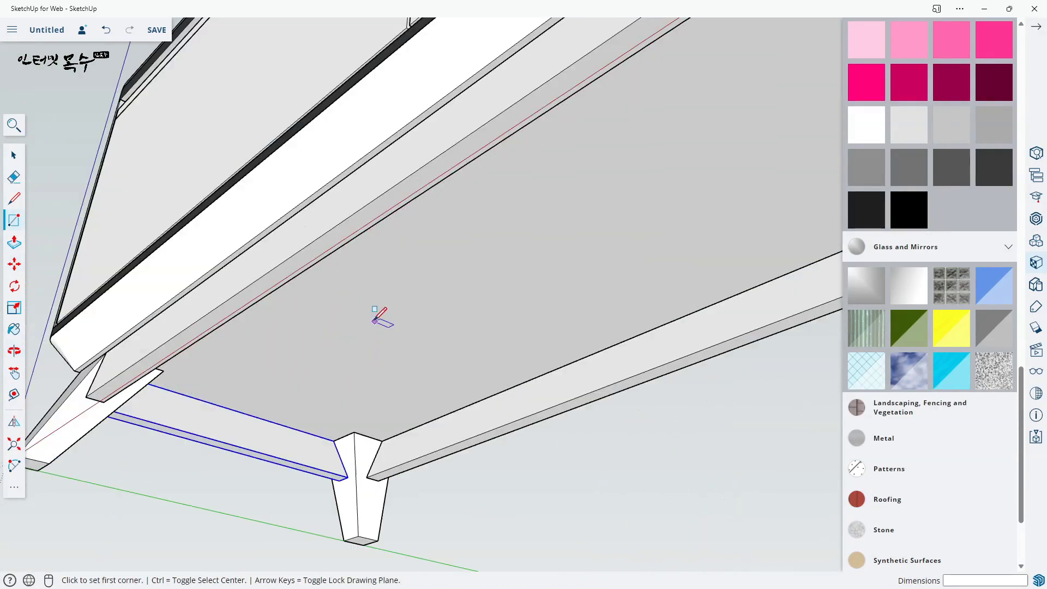
{"action": "left_click", "coordinate": [311, 265]}
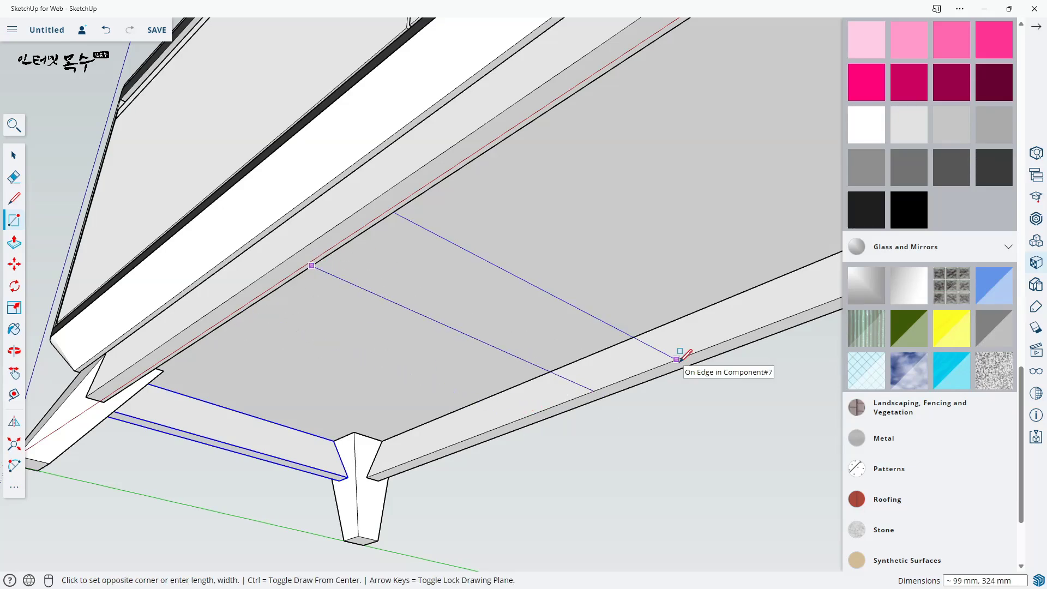
{"action": "type", "text": "18"}
{"action": "key", "text": "Return"}
- Push/Pull the narrow rectangle 40 mm up to the rails' top edge to form a cross rail
{"action": "middle_click_drag", "start_coordinate": [675, 329], "coordinate": [563, 399]}
{"action": "key", "text": "p"}
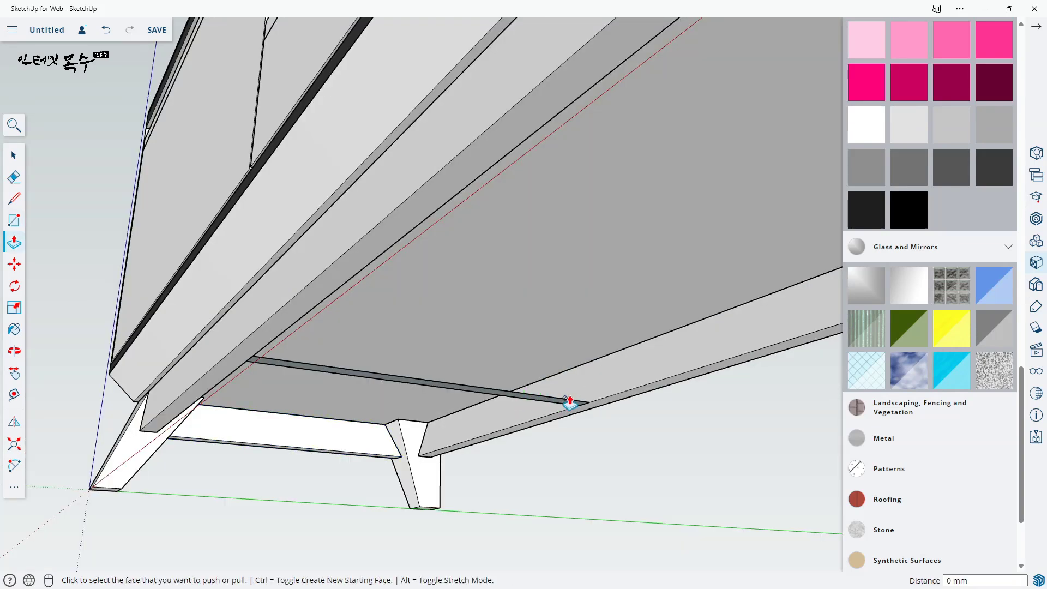
{"action": "left_click", "coordinate": [570, 407]}
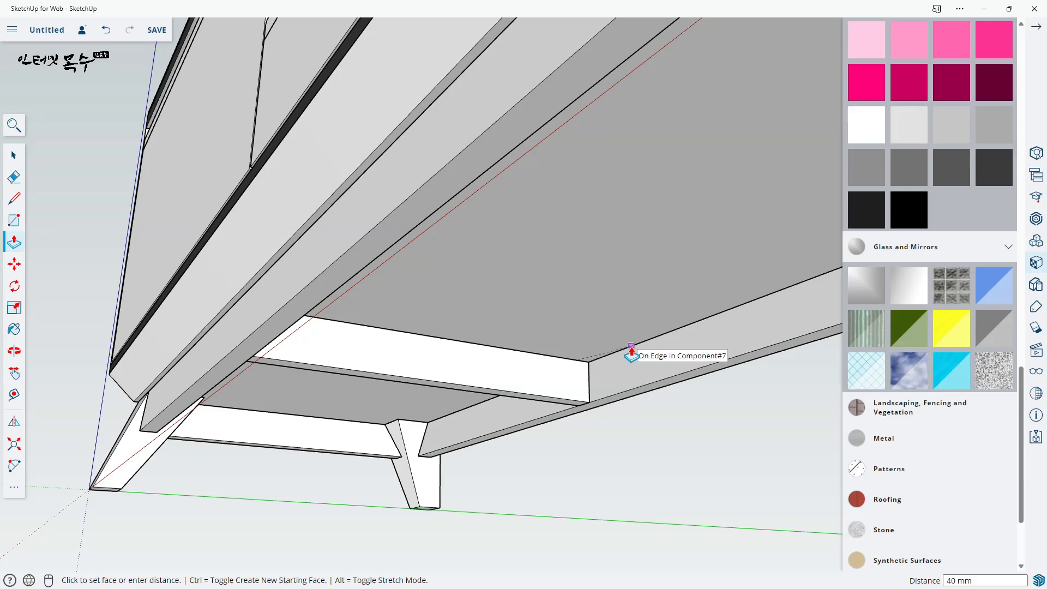
{"action": "left_click", "coordinate": [631, 352]}
{"action": "key", "text": "space"}
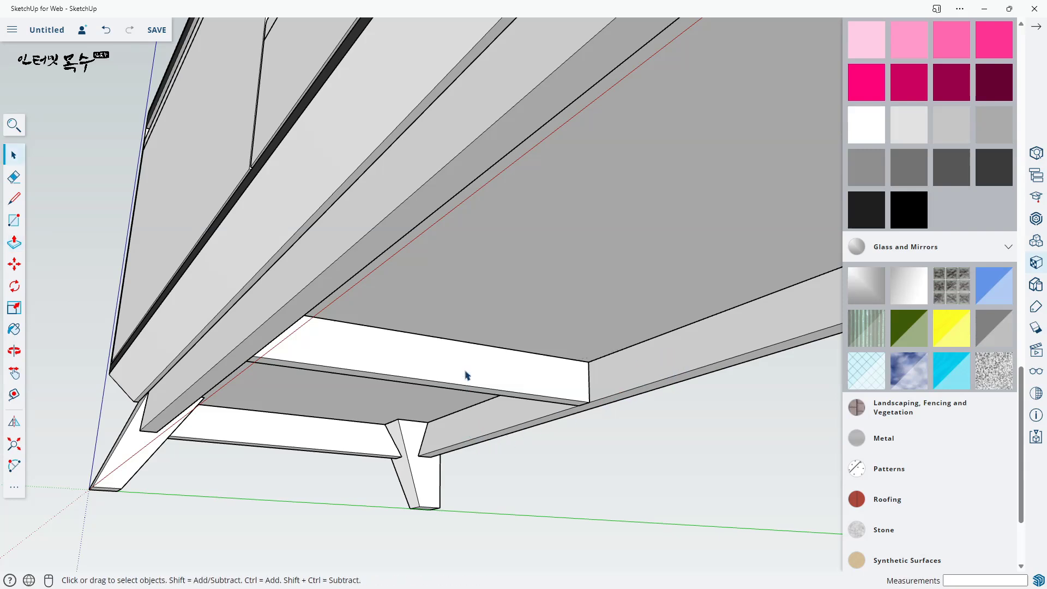
- Select the whole cross rail and make it a component with the default settings
{"action": "left_click", "coordinate": [466, 374]}
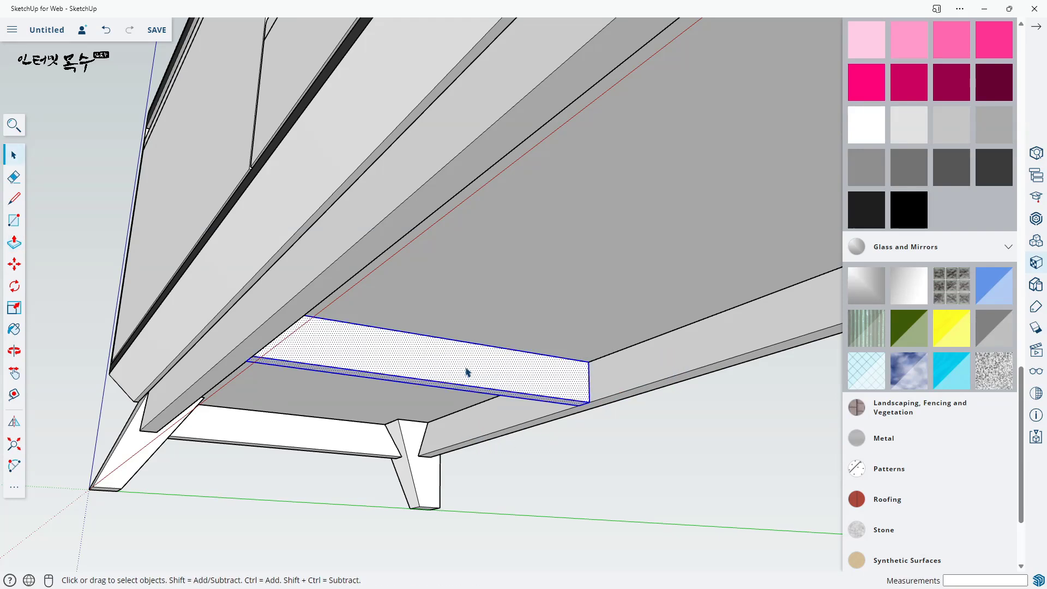
{"action": "right_click", "coordinate": [469, 369]}
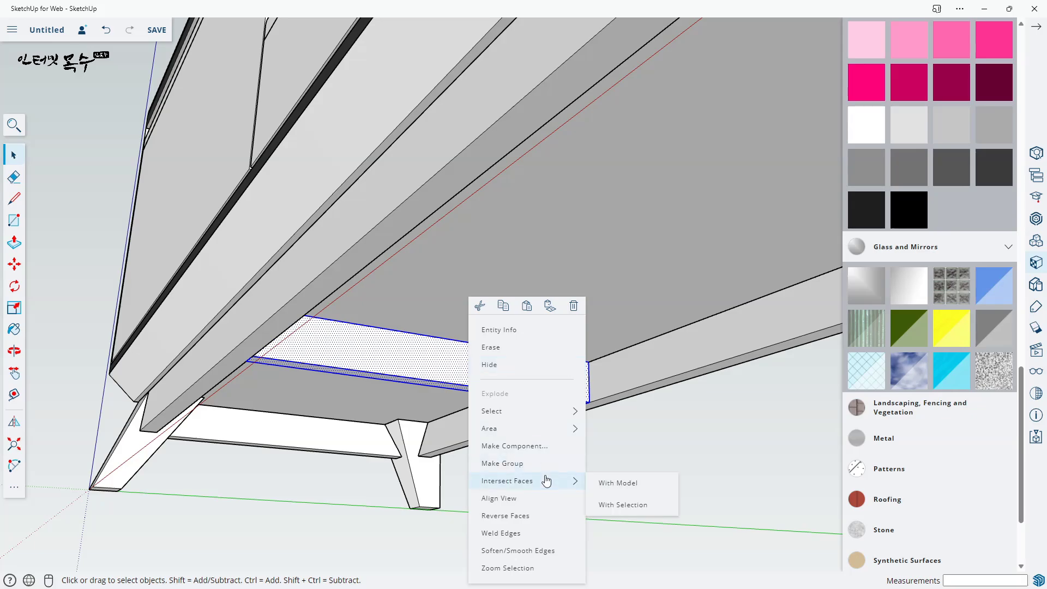
{"action": "left_click", "coordinate": [541, 451]}
{"action": "left_click", "coordinate": [598, 428]}
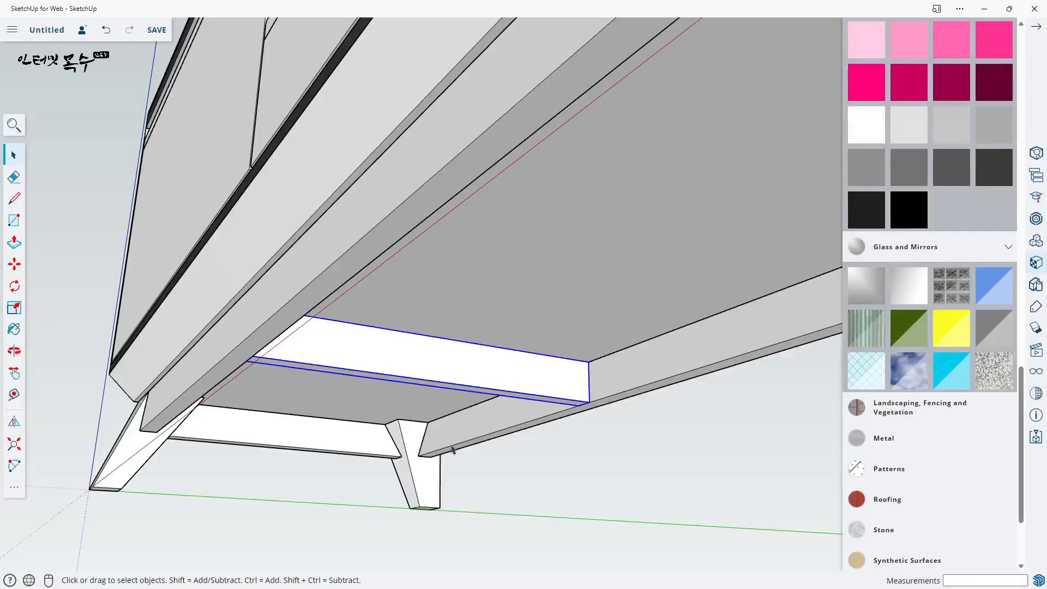
- Move the cross rail along the cabinet's length up against the inner face of the left side rail
{"action": "middle_click_drag", "start_coordinate": [453, 452], "coordinate": [400, 367]}
{"action": "scroll", "coordinate": [676, 361], "scroll_direction": "down", "scroll_amount": 5}
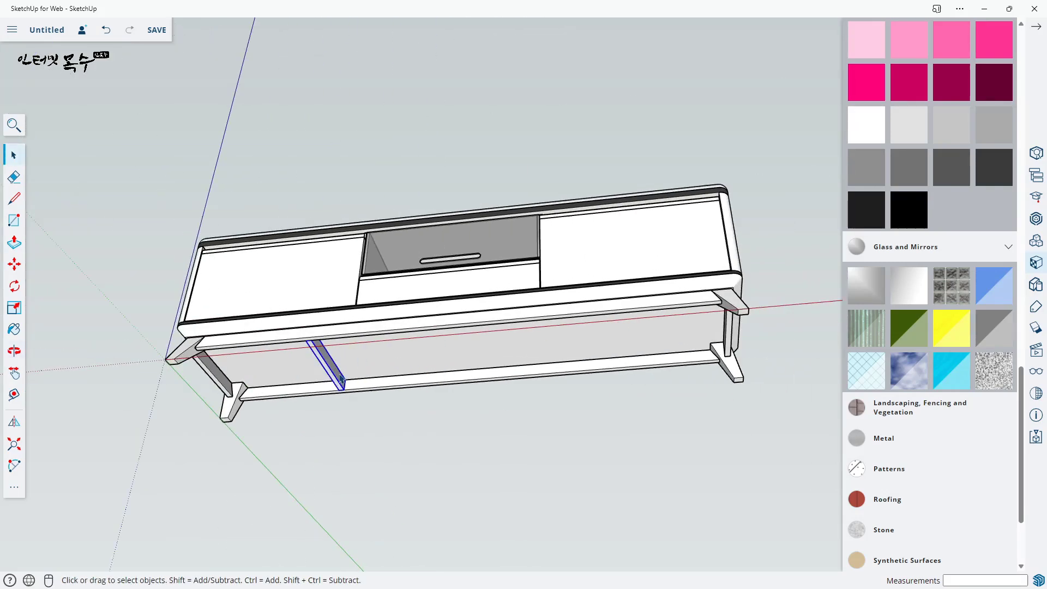
{"action": "middle_click_drag", "start_coordinate": [338, 380], "coordinate": [409, 362]}
{"action": "scroll", "coordinate": [493, 367], "scroll_direction": "up", "scroll_amount": 5}
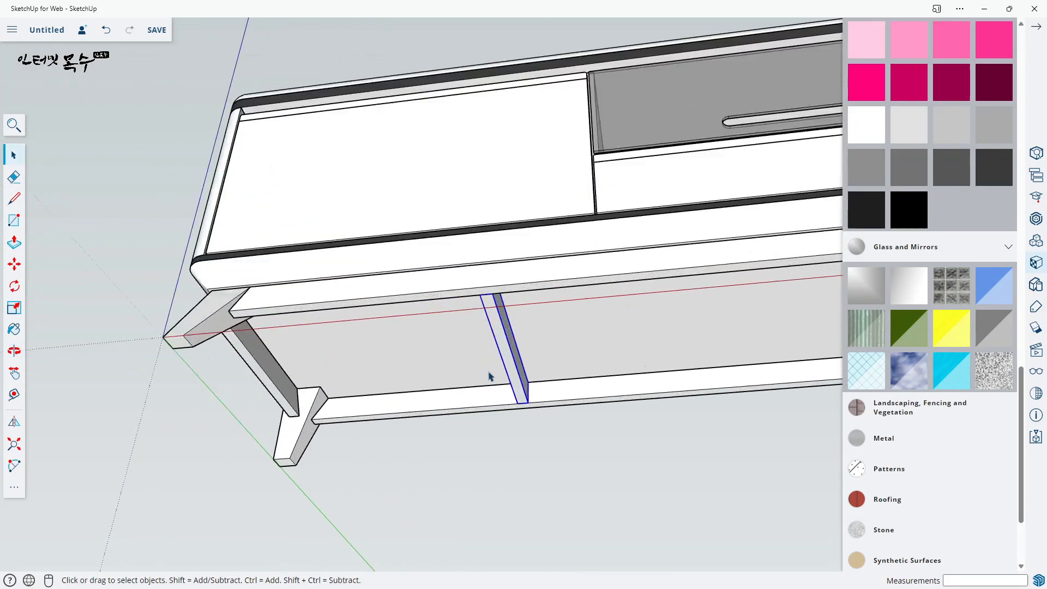
{"action": "mouse_move", "coordinate": [490, 377]}
{"action": "middle_mouse_down"}
{"action": "mouse_move", "coordinate": [509, 347]}
{"action": "mouse_move", "coordinate": [516, 351]}
{"action": "mouse_move", "coordinate": [498, 381]}
{"action": "middle_mouse_up"}
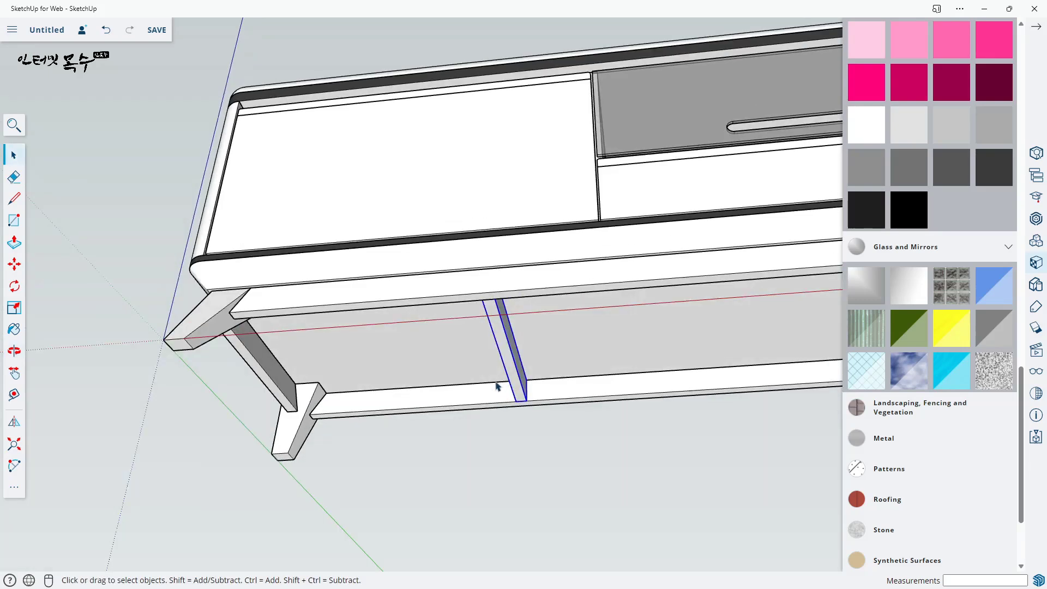
{"action": "key", "text": "m"}
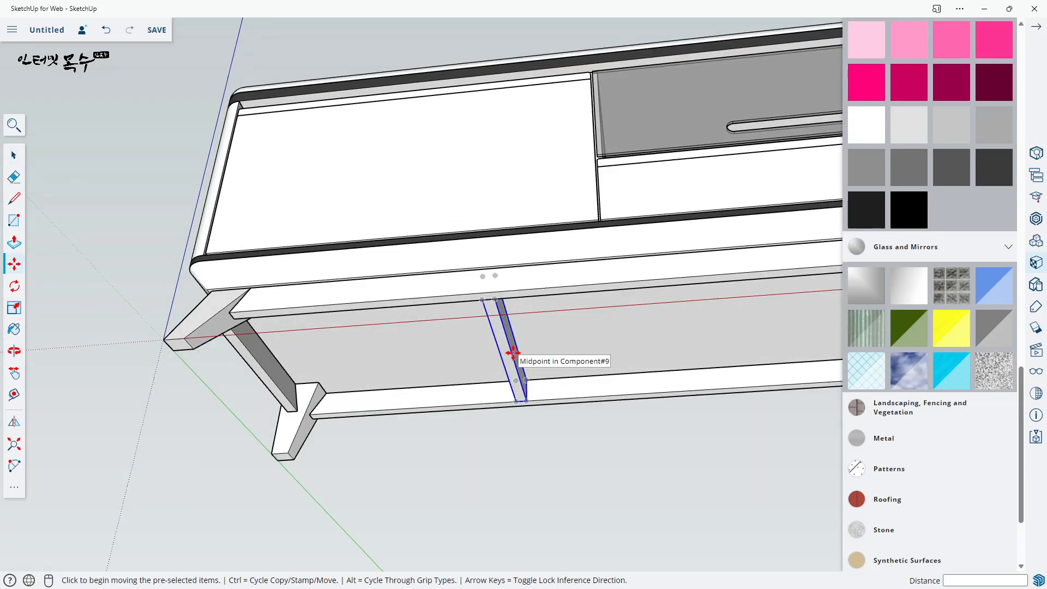
{"action": "left_click", "coordinate": [509, 354]}
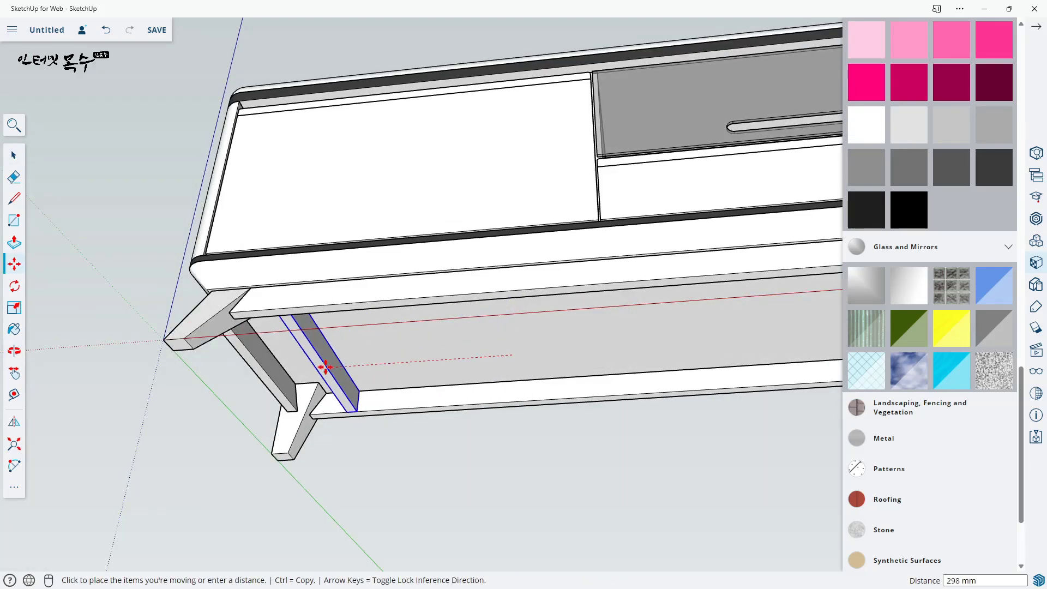
{"action": "left_click", "coordinate": [269, 373]}
- Copy the cross rail about 1712 mm along the cabinet's length to the inner side of the right pair of legs
{"action": "scroll", "coordinate": [528, 385], "scroll_direction": "down", "scroll_amount": 2}
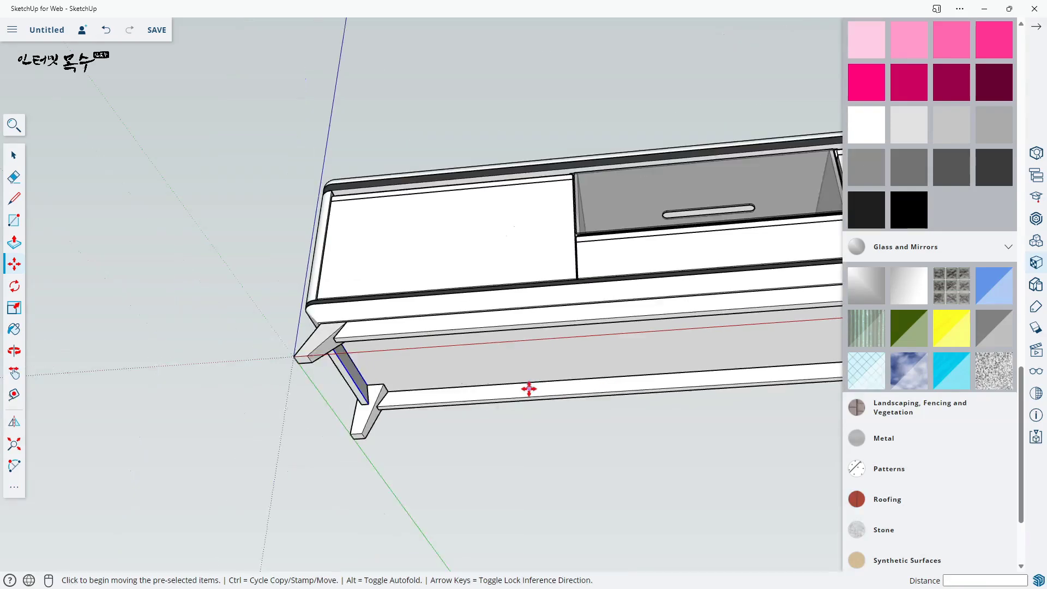
{"action": "key", "text": "ctrl"}
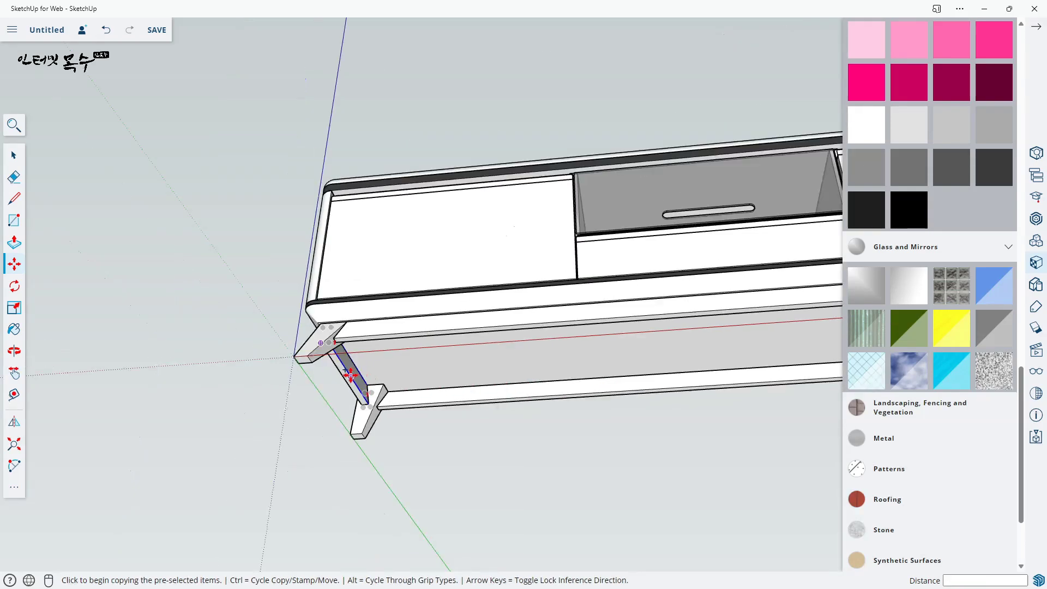
{"action": "left_click", "coordinate": [350, 375]}
{"action": "scroll", "coordinate": [636, 367], "scroll_direction": "down", "scroll_amount": 3}
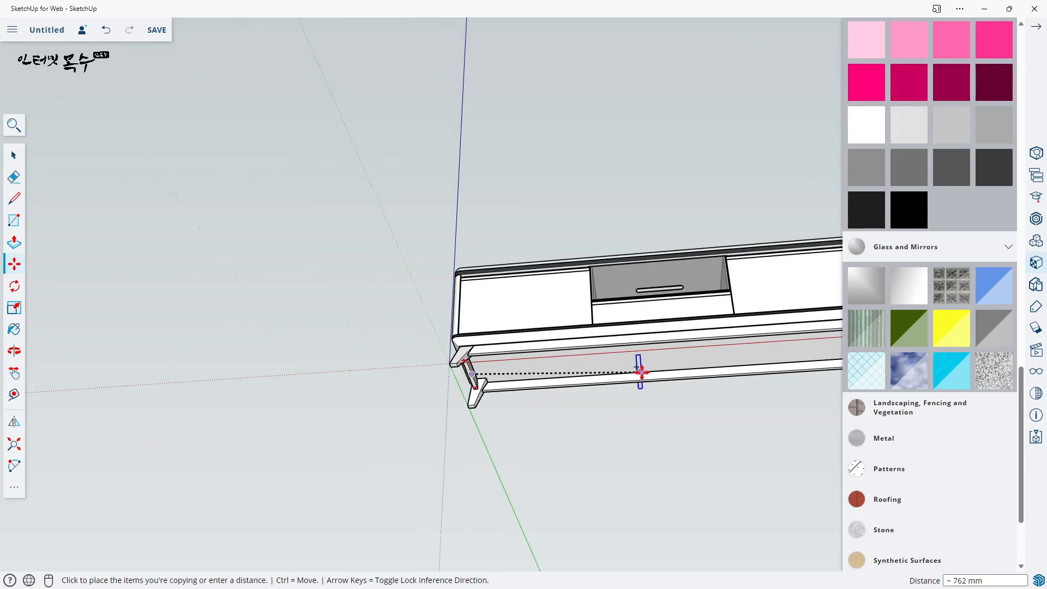
{"action": "middle_click_drag", "start_coordinate": [636, 367], "coordinate": [226, 402], "text": "shift"}
{"action": "scroll", "coordinate": [387, 385], "scroll_direction": "up", "scroll_amount": 2}
{"action": "scroll", "coordinate": [387, 385], "scroll_direction": "up", "scroll_amount": 1}
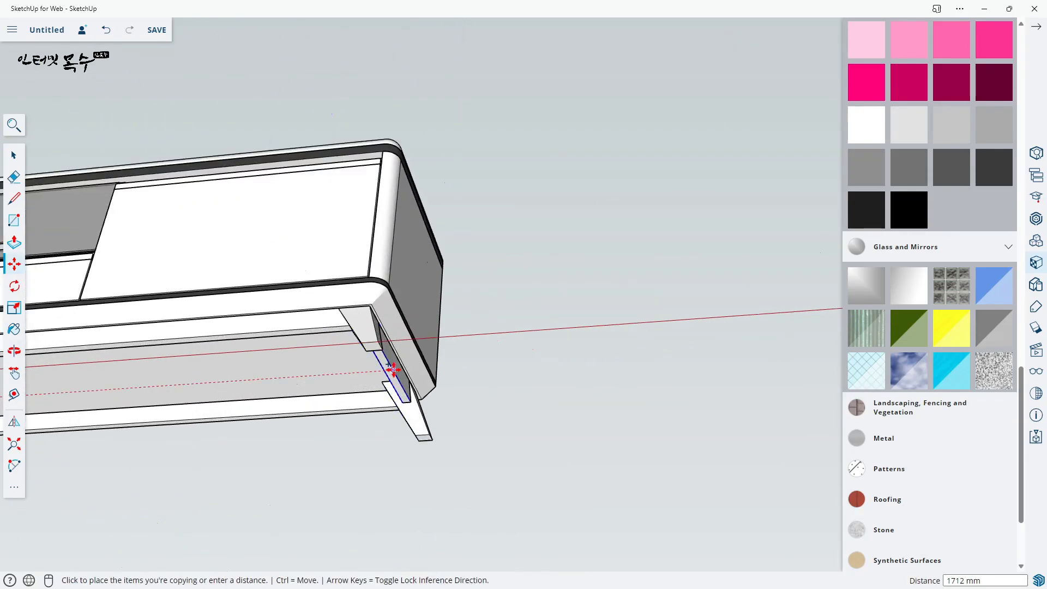
{"action": "left_click", "coordinate": [399, 371]}
- Divide the distance between the original and copied cross rails to create evenly spaced intermediate cross rails
{"action": "scroll", "coordinate": [592, 393], "scroll_direction": "down", "scroll_amount": 6}
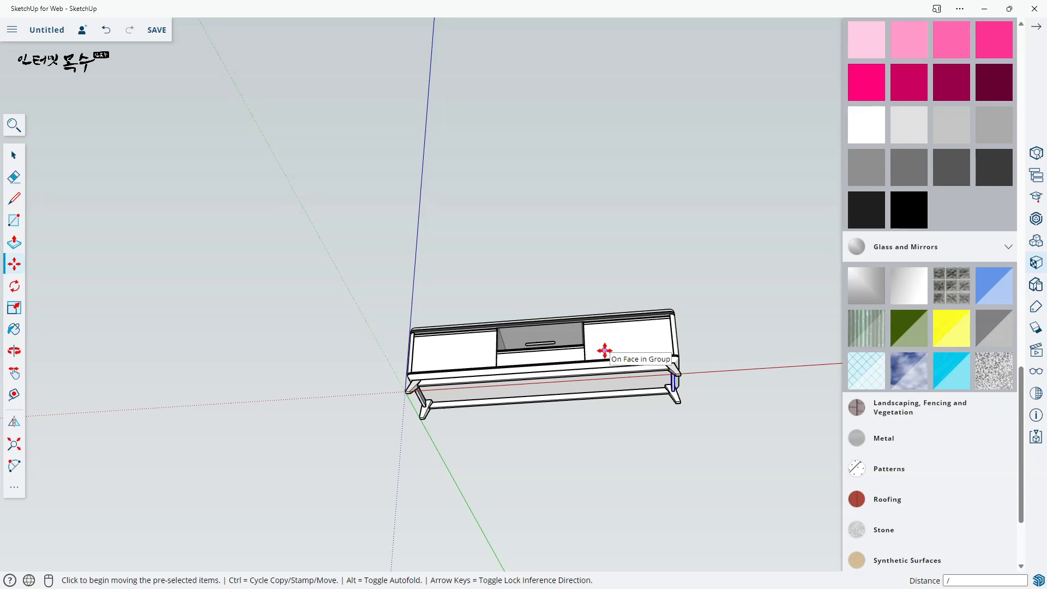
{"action": "key", "text": "Return"}
{"action": "scroll", "coordinate": [645, 397], "scroll_direction": "up", "scroll_amount": 3}
{"action": "scroll", "coordinate": [632, 389], "scroll_direction": "up", "scroll_amount": 5}
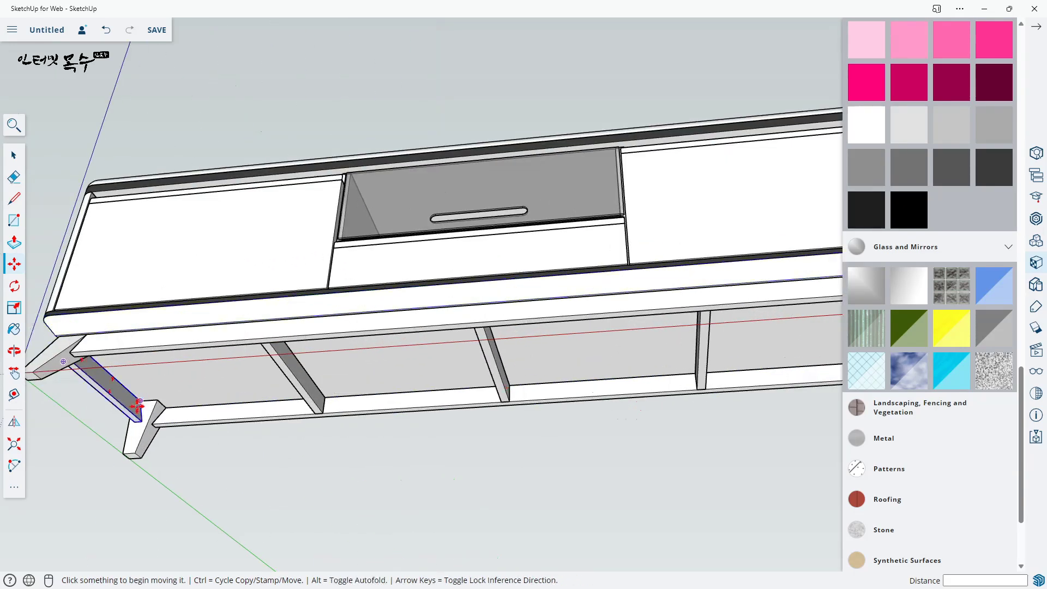
- Hide the cross rail that sits against the left side rail between the left pair of legs
{"action": "key", "text": "space"}
{"action": "middle_click_drag", "start_coordinate": [180, 405], "coordinate": [251, 329]}
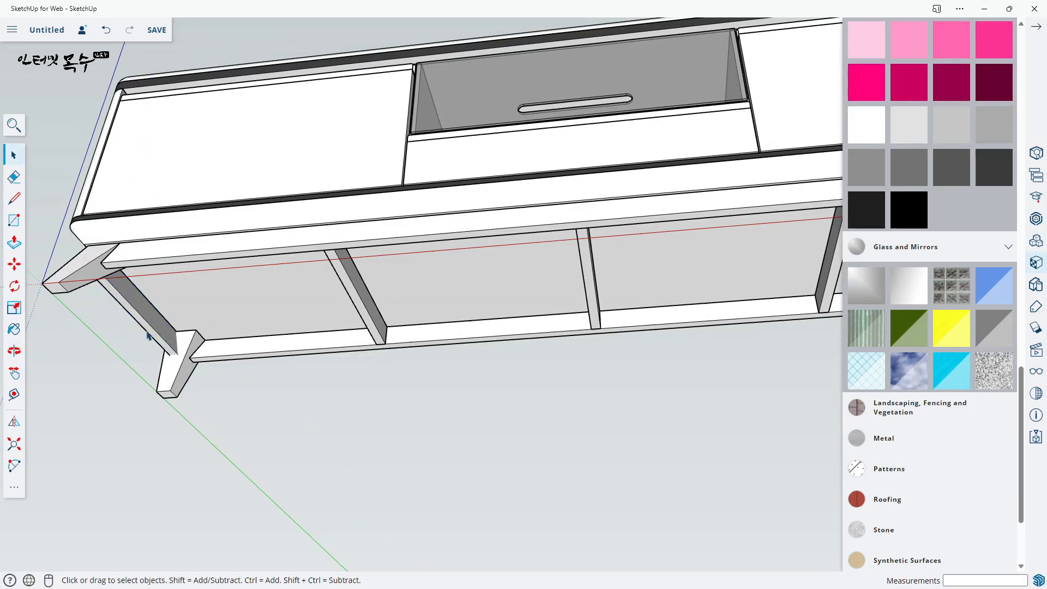
{"action": "scroll", "coordinate": [136, 327], "scroll_direction": "up", "scroll_amount": 3}
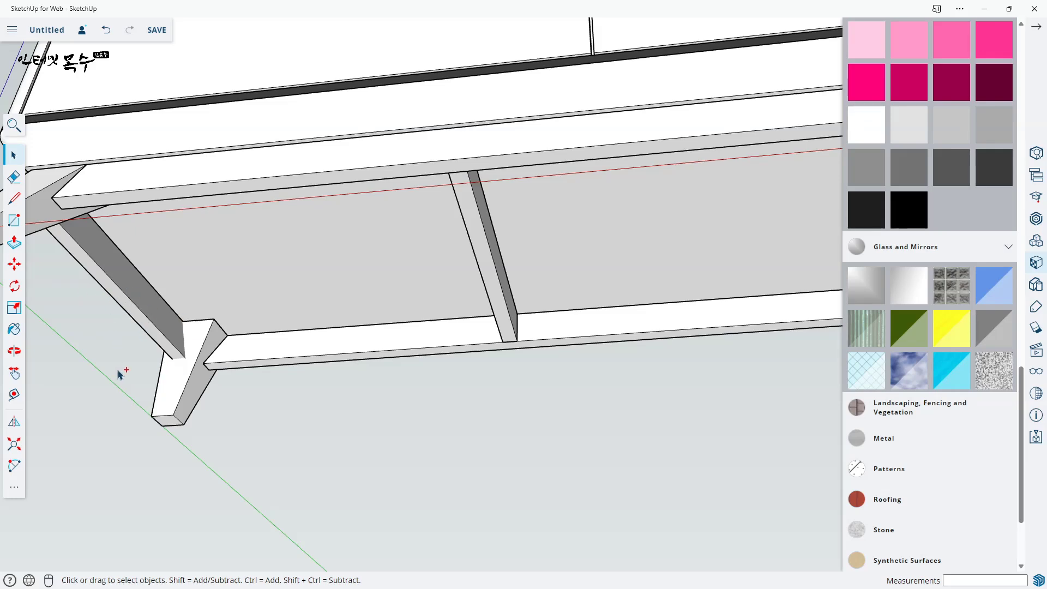
{"action": "key", "text": "ctrl+z"}
{"action": "double_click", "coordinate": [137, 297]}
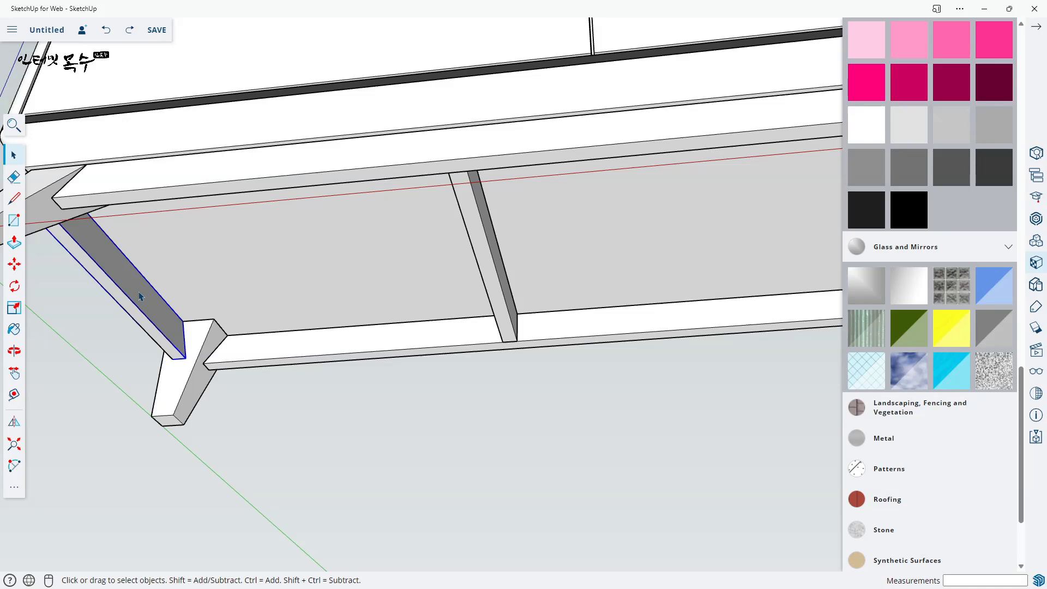
{"action": "right_click", "coordinate": [136, 297]}
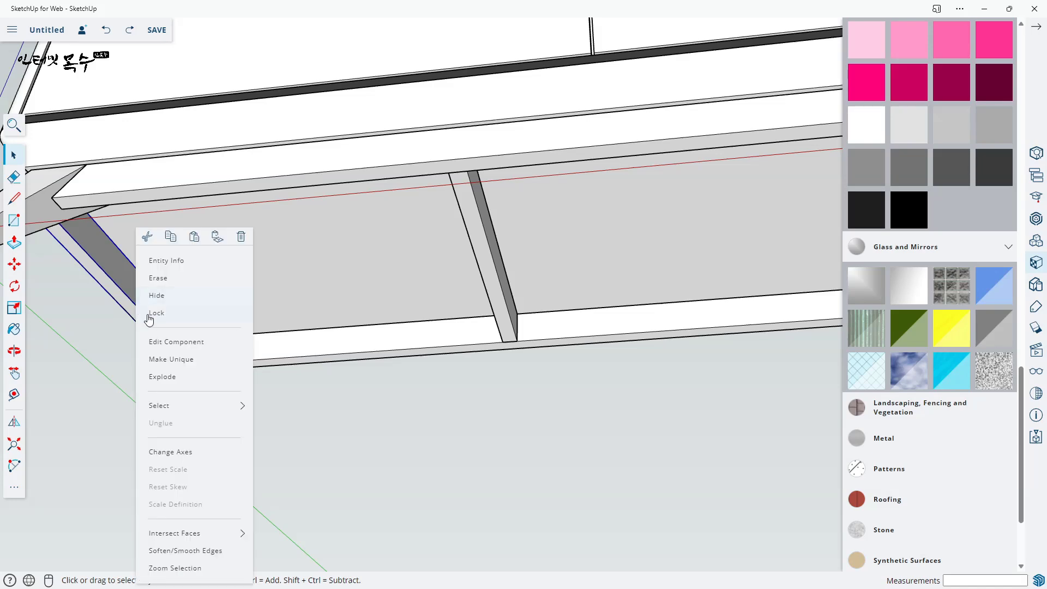
{"action": "left_click", "coordinate": [164, 302]}
- Delete the remaining side rail between the left pair of legs and undo that deletion
{"action": "double_click", "coordinate": [152, 306]}
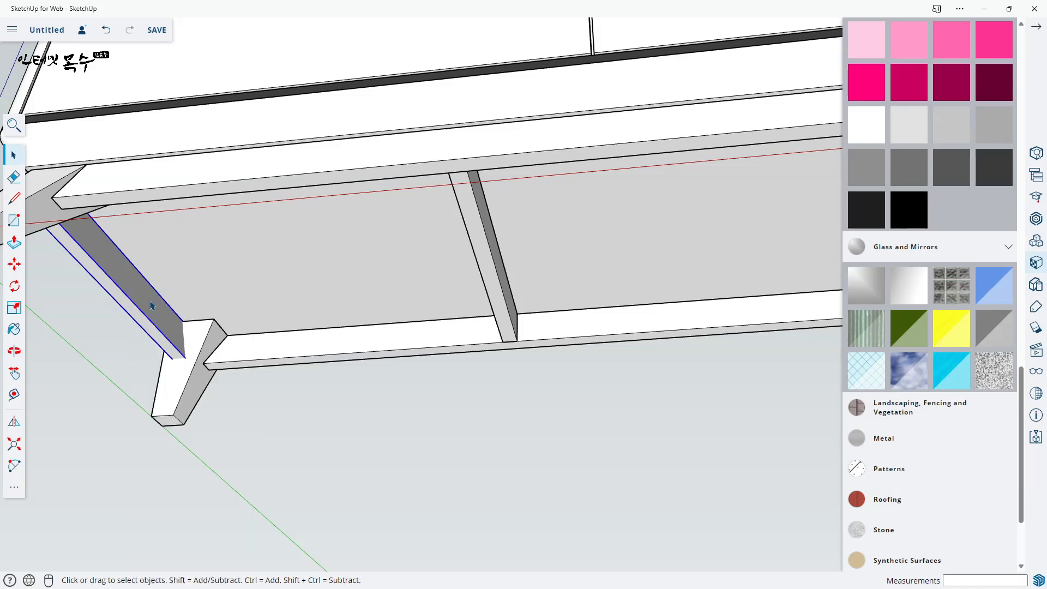
{"action": "key", "text": "Delete"}
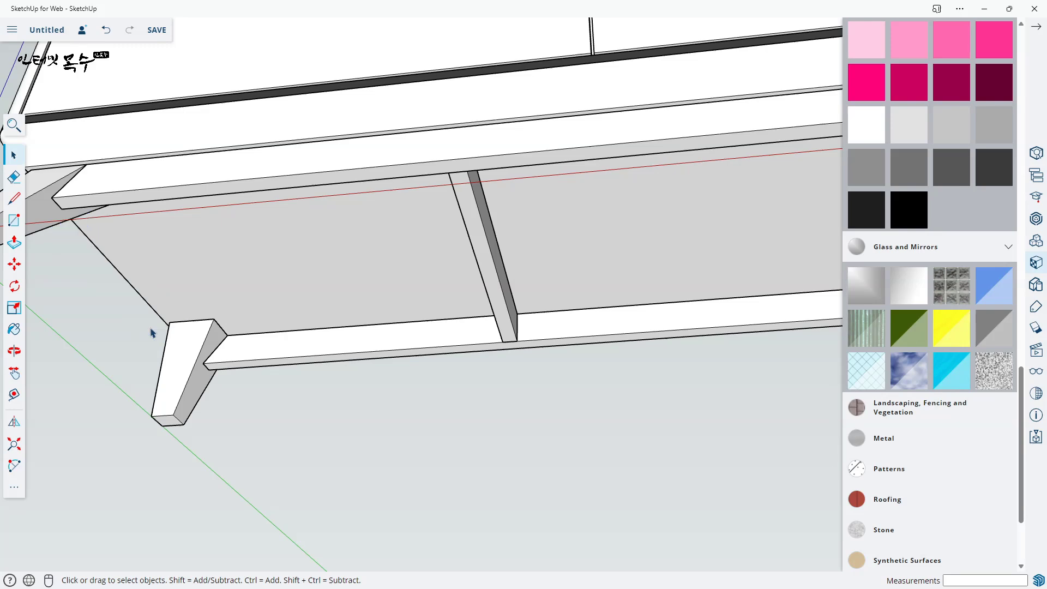
{"action": "key", "text": "ctrl+z"}
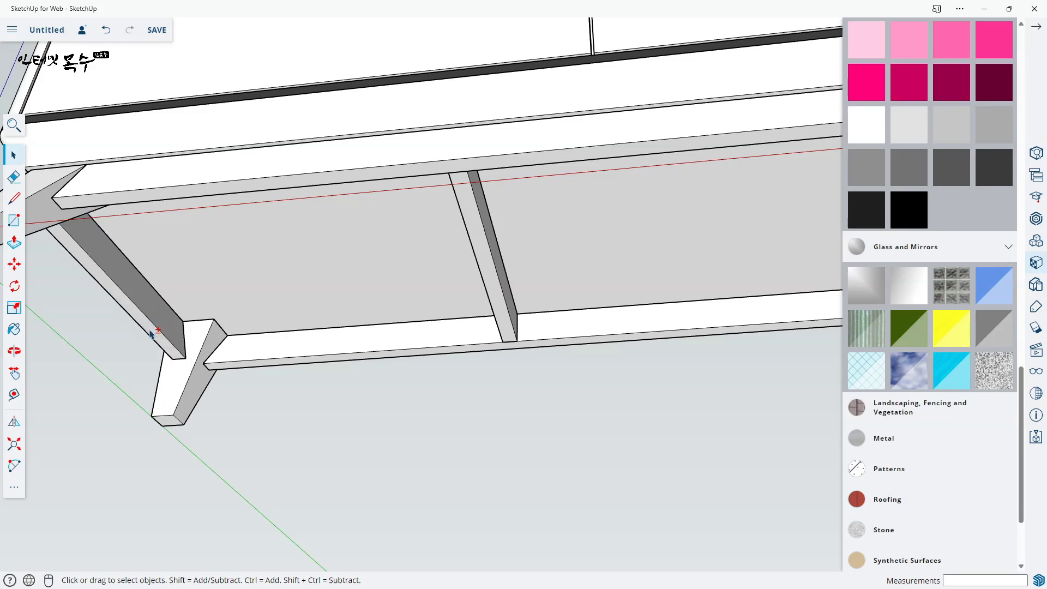
- Delete the rail between the right pair of legs and undo that deletion
{"action": "scroll", "coordinate": [218, 348], "scroll_direction": "down", "scroll_amount": 4}
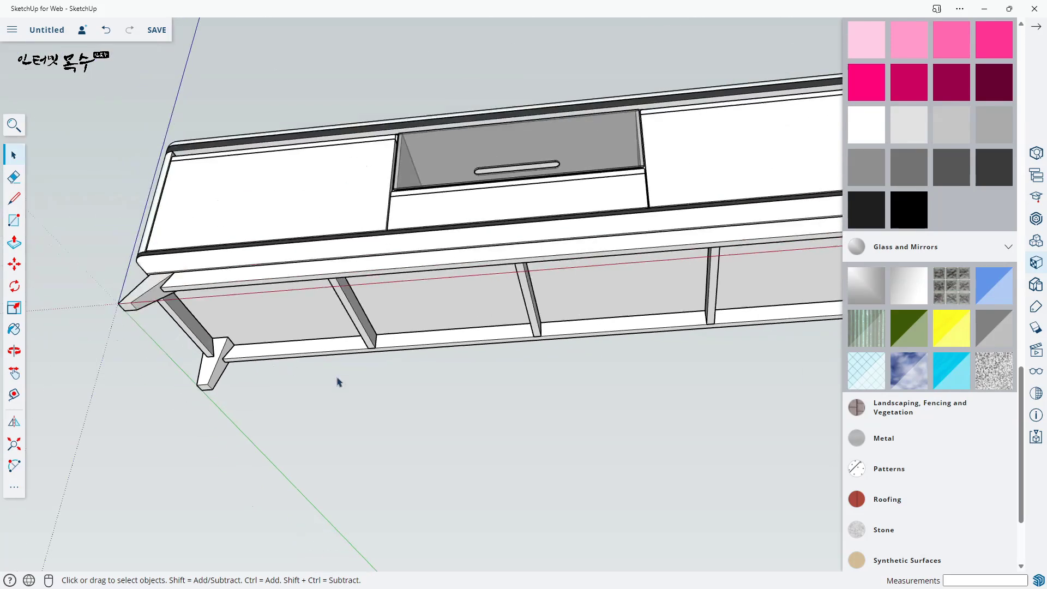
{"action": "middle_click_drag", "start_coordinate": [682, 392], "coordinate": [126, 412], "text": "shift"}
{"action": "scroll", "coordinate": [292, 307], "scroll_direction": "up", "scroll_amount": 4}
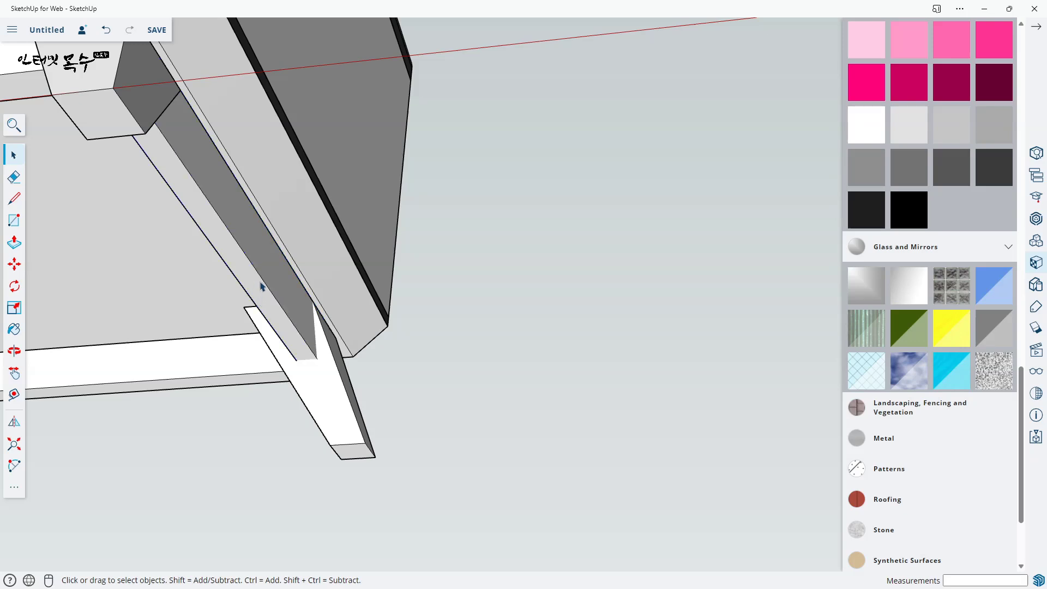
{"action": "key", "text": "Delete"}
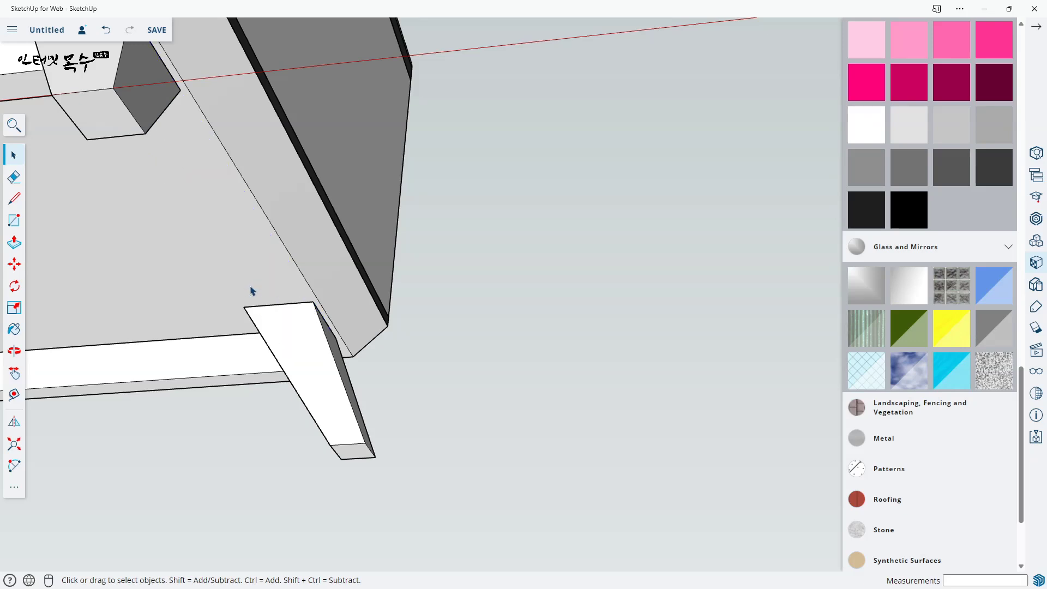
{"action": "key", "text": "ctrl+z"}
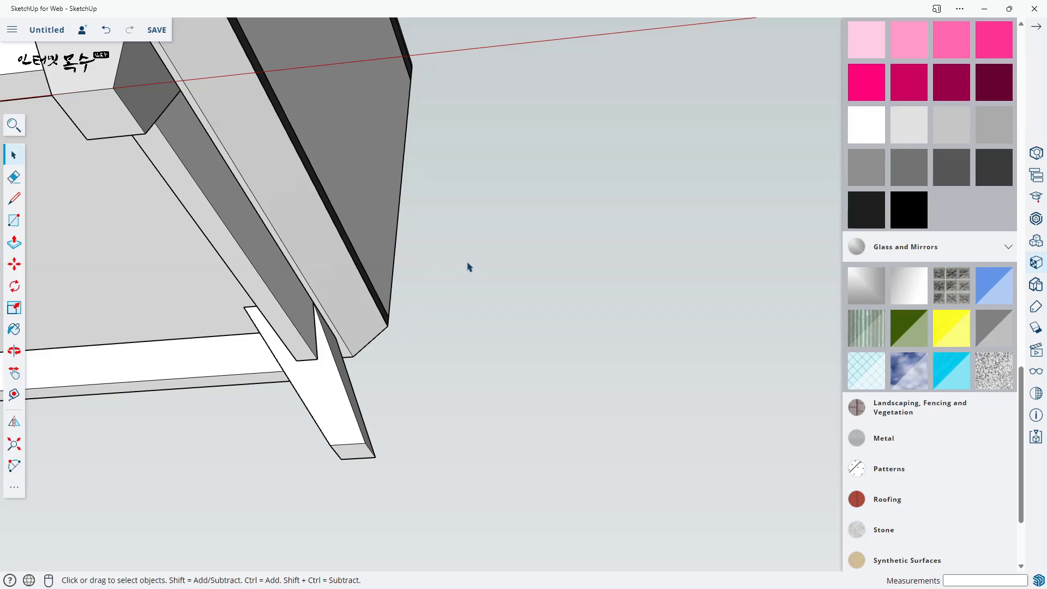
- Open the tabletop group and paint its large top face with the light grey marble from the Stone materials
{"action": "middle_click_drag", "start_coordinate": [413, 212], "coordinate": [502, 287]}
{"action": "double_click", "coordinate": [487, 272]}
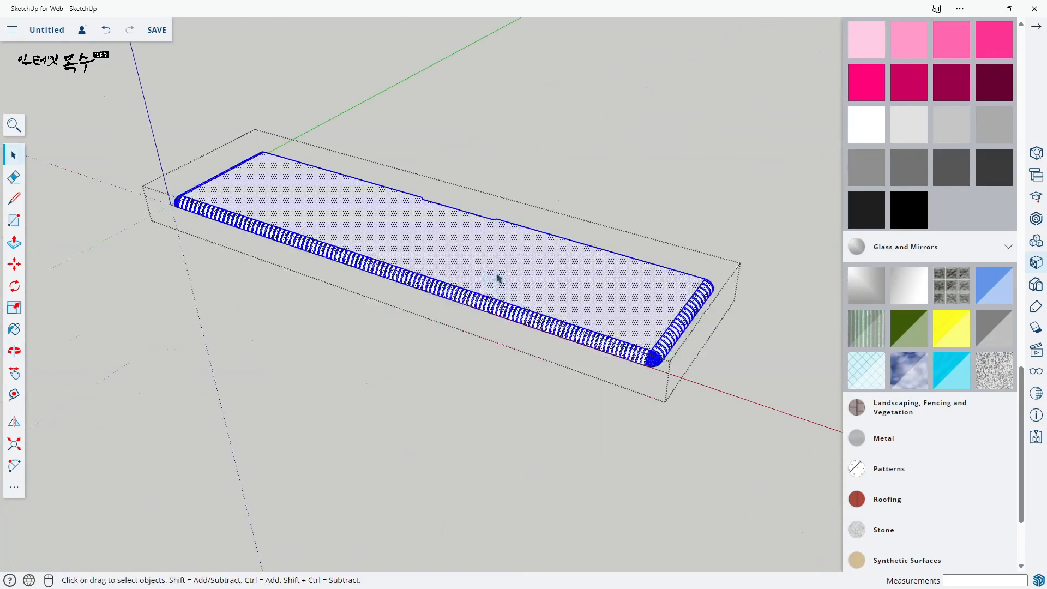
{"action": "left_click", "coordinate": [498, 279]}
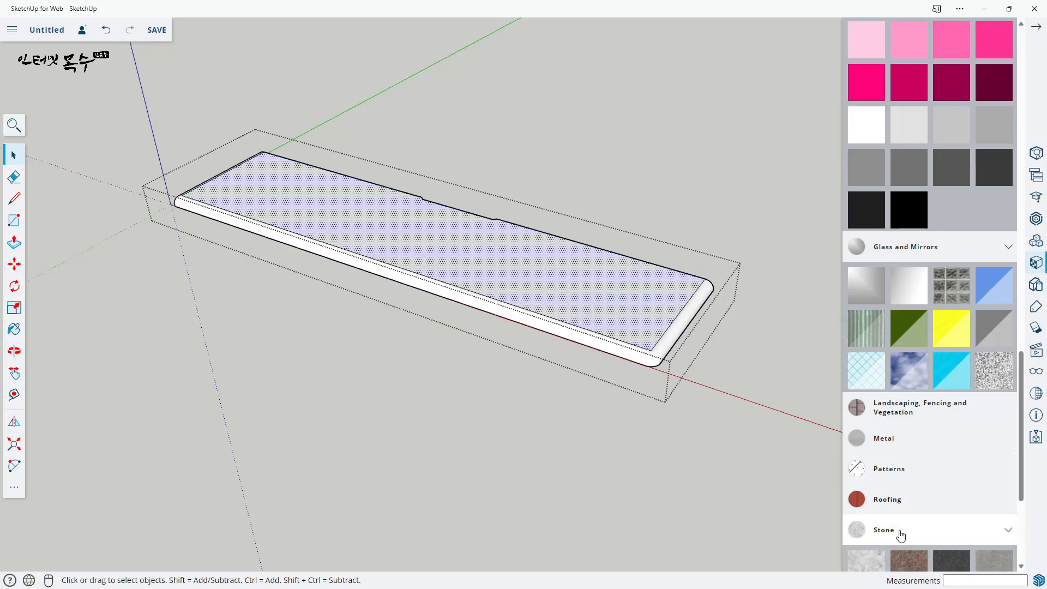
{"action": "left_click", "coordinate": [896, 533]}
{"action": "left_click", "coordinate": [869, 351]}
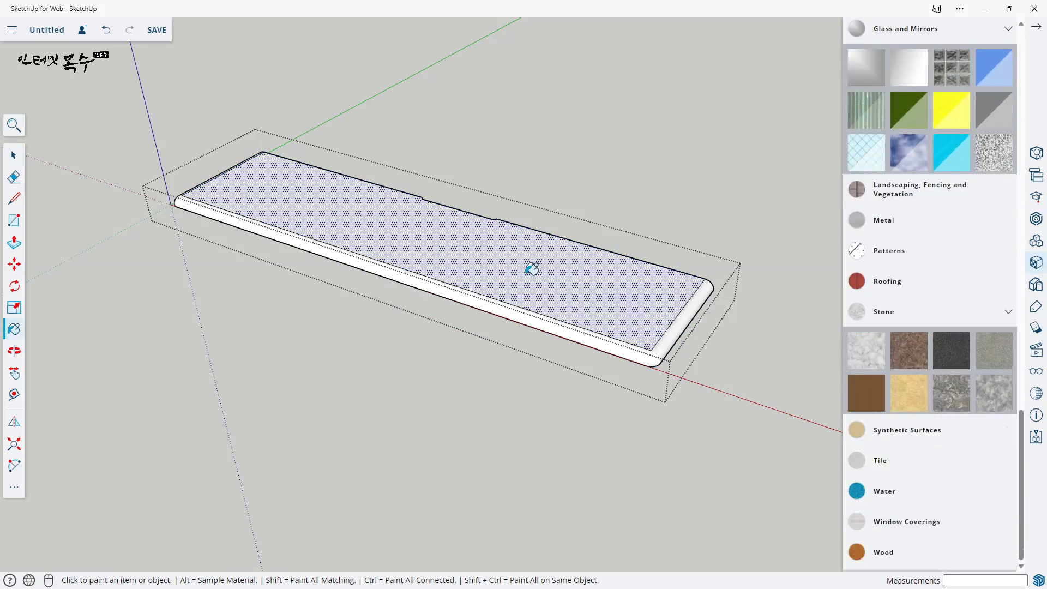
{"action": "left_click", "coordinate": [561, 280]}
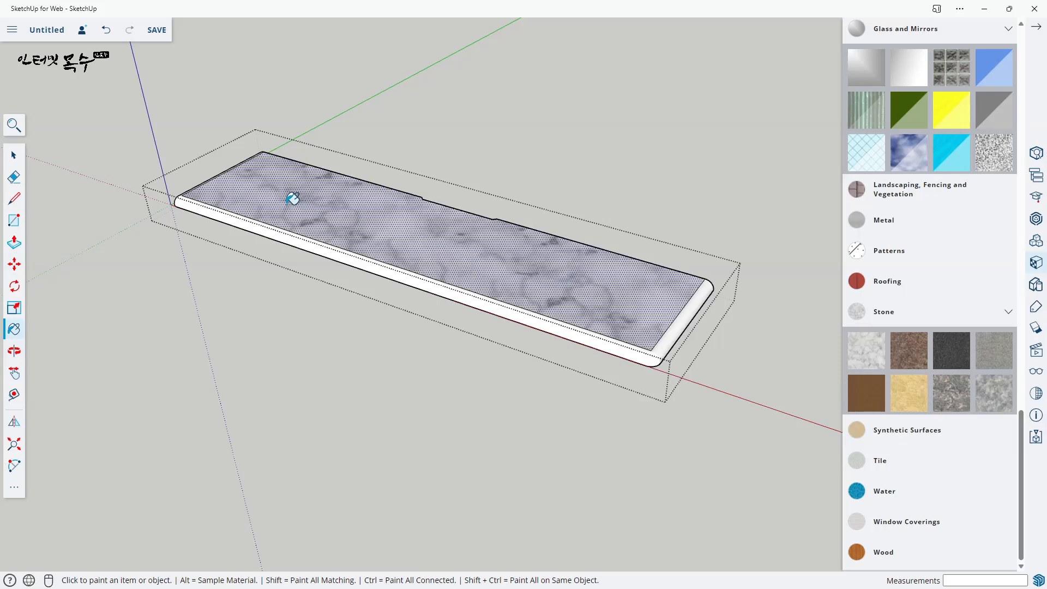
{"action": "key", "text": "space"}
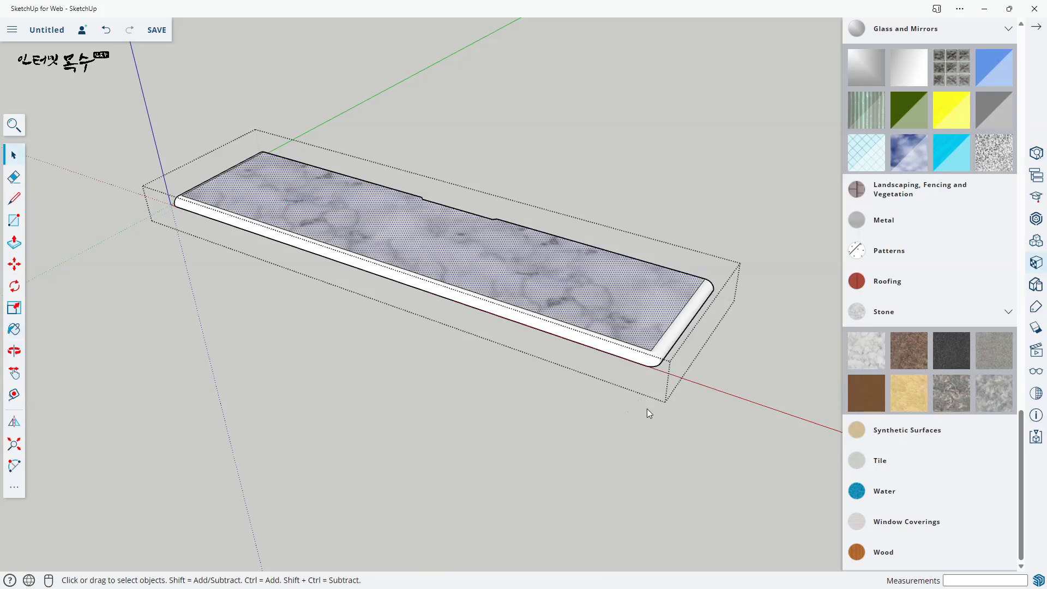
{"action": "left_click", "coordinate": [727, 395]}
- Close the materials browser and view the whole cabinet from its front right corner
{"action": "middle_click_drag", "start_coordinate": [563, 381], "coordinate": [486, 278]}
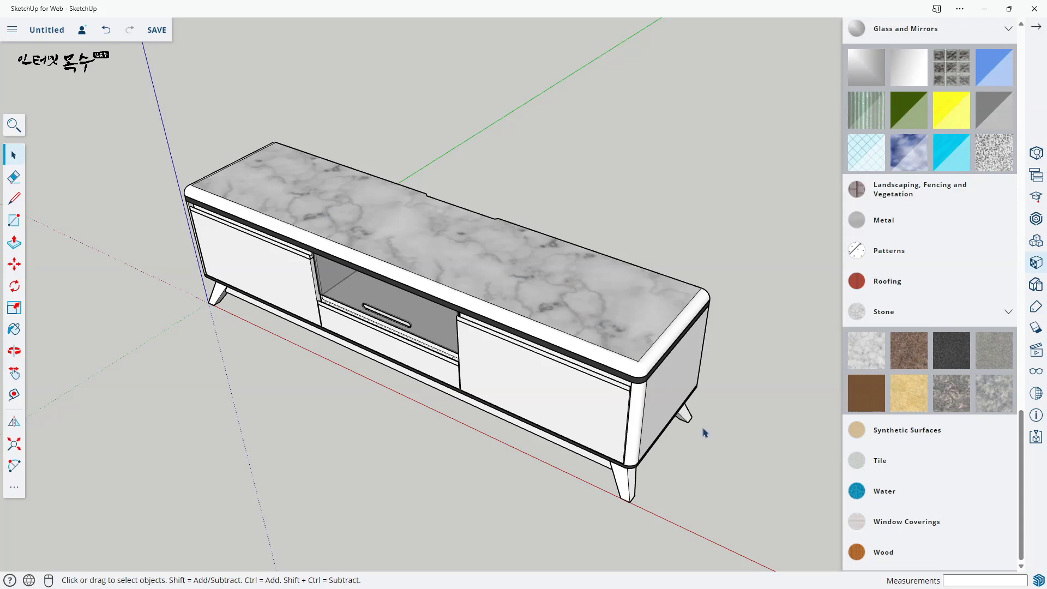
{"action": "middle_click_drag", "start_coordinate": [704, 432], "coordinate": [665, 392]}
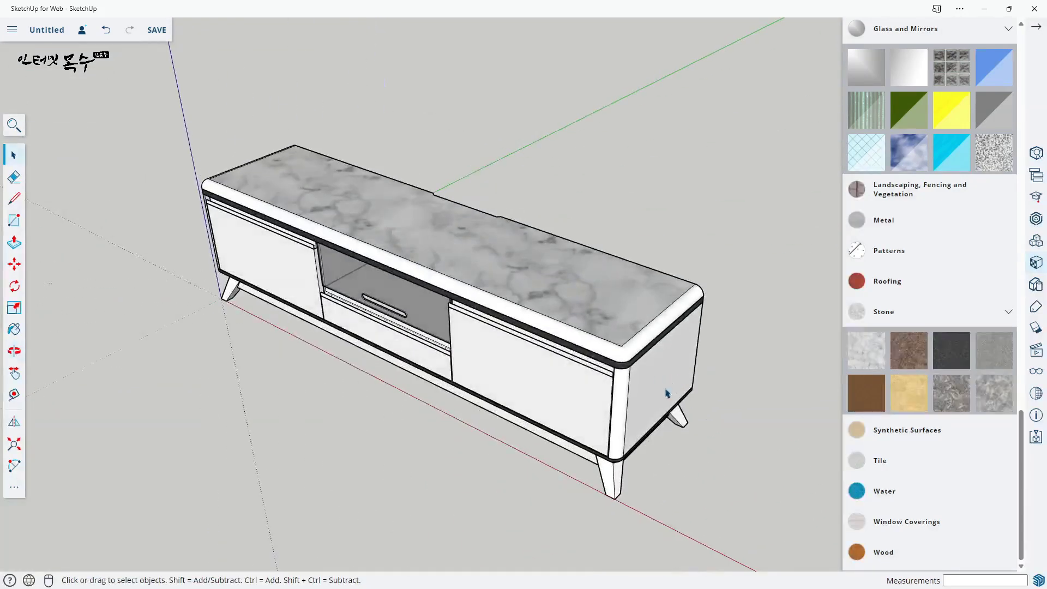
{"action": "left_click", "coordinate": [1036, 26]}
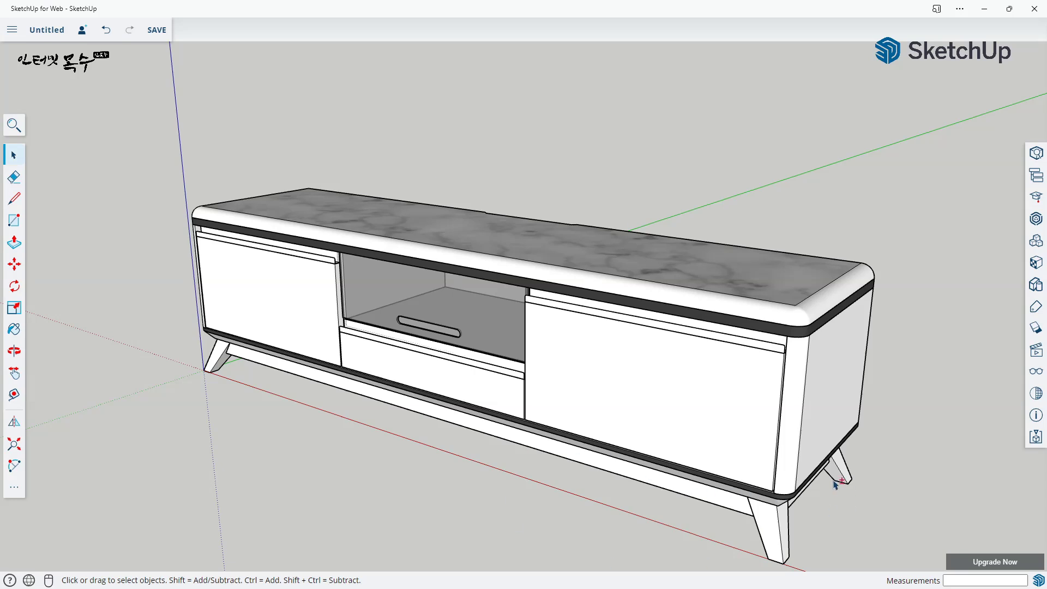
{"action": "middle_click_drag", "start_coordinate": [838, 483], "coordinate": [151, 236]}
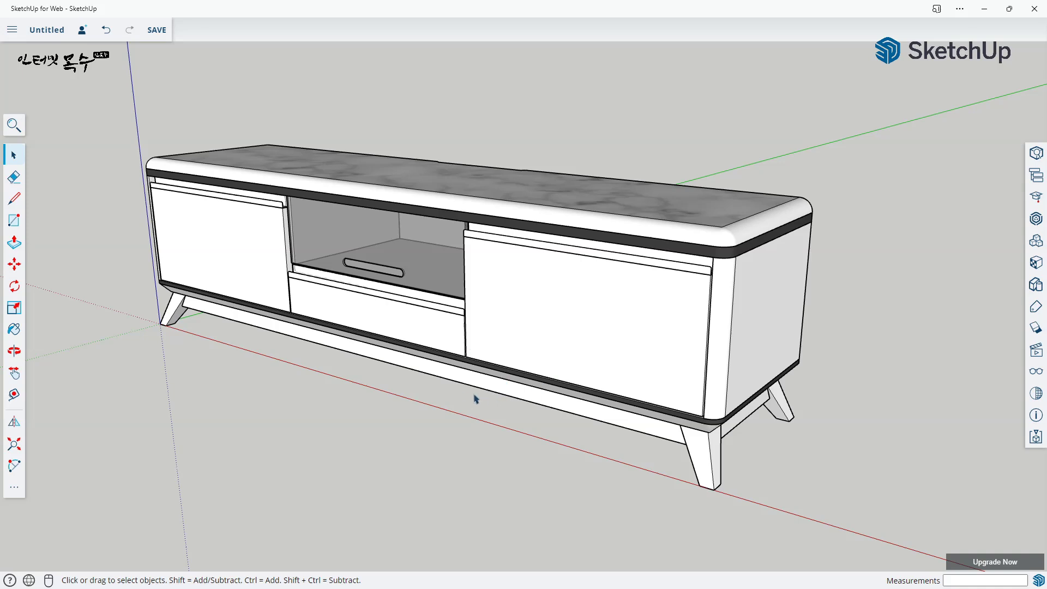
- Move the centre drawer 1000 mm straight out of the cabinet's front along the green axis
{"action": "left_click", "coordinate": [444, 332]}
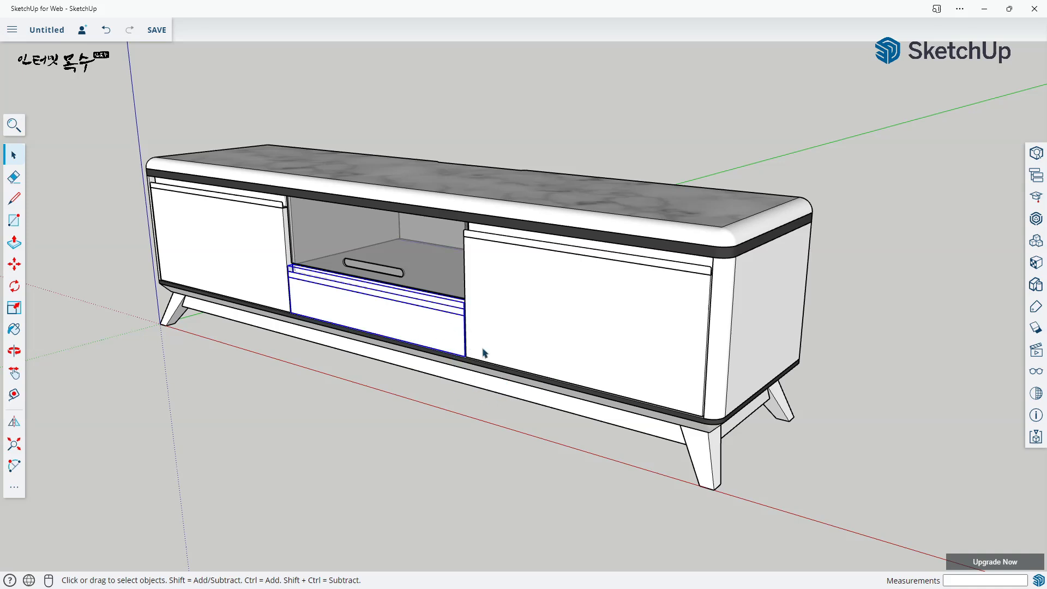
{"action": "key", "text": "m"}
{"action": "left_click", "coordinate": [464, 300]}
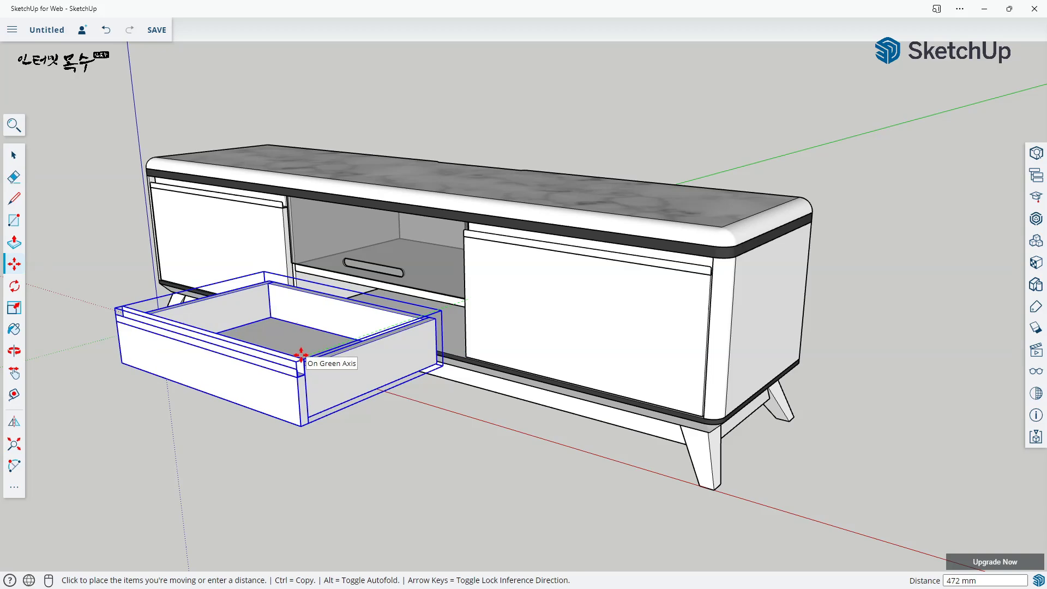
{"action": "type", "text": "1000"}
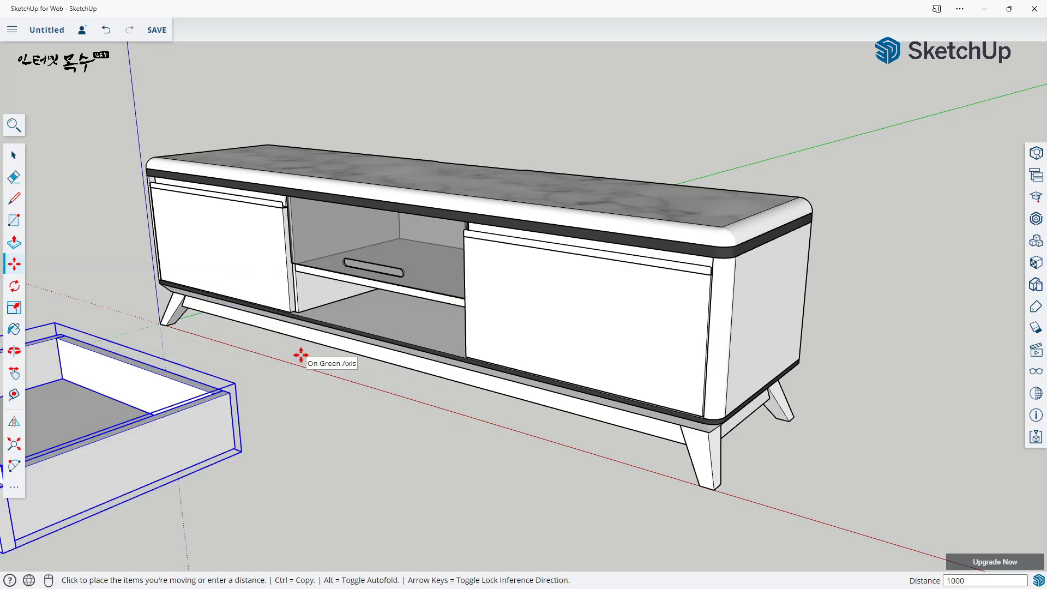
{"action": "key", "text": "Return"}
{"action": "scroll", "coordinate": [346, 364], "scroll_direction": "down", "scroll_amount": 5}
{"action": "middle_click_drag", "start_coordinate": [398, 379], "coordinate": [485, 390]}
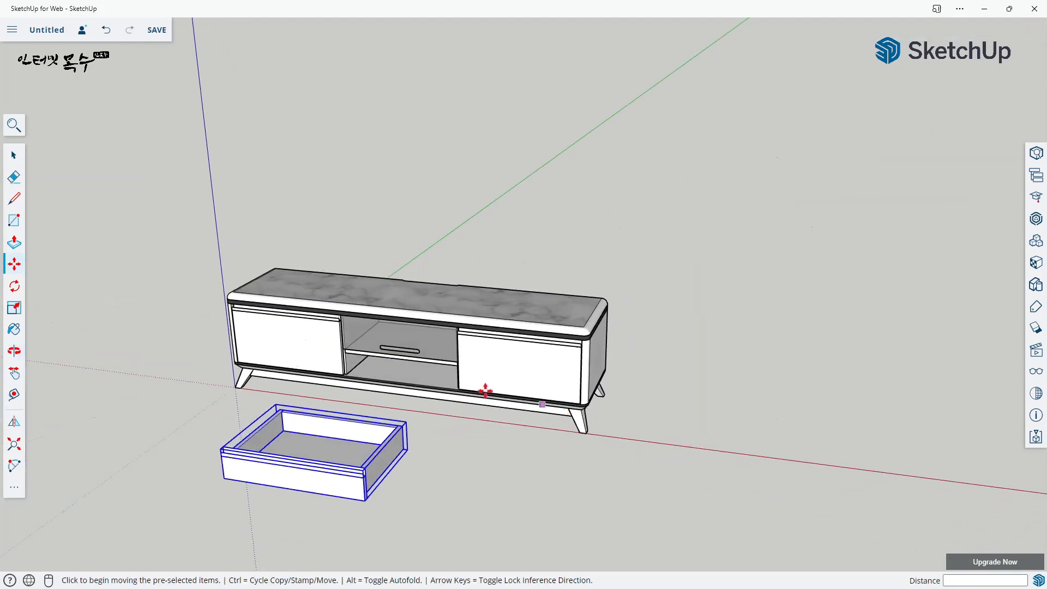
- Rotate the left door open about its outer vertical edge until it stands perpendicular to the cabinet front
{"action": "scroll", "coordinate": [268, 331], "scroll_direction": "up", "scroll_amount": 3}
{"action": "key", "text": "space"}
{"action": "left_click", "coordinate": [268, 322]}
{"action": "scroll", "coordinate": [262, 313], "scroll_direction": "up", "scroll_amount": 3}
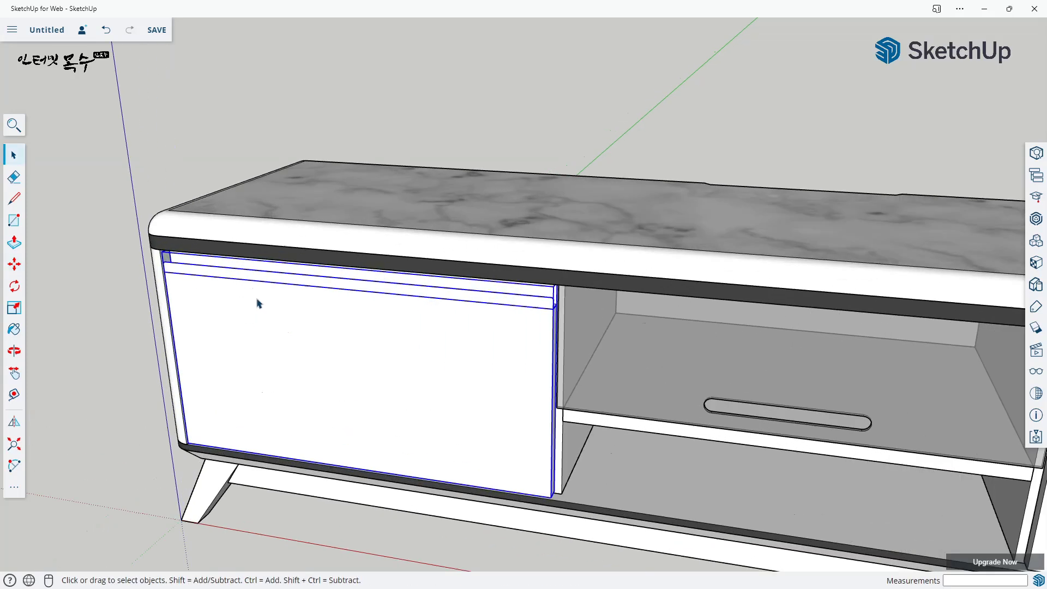
{"action": "scroll", "coordinate": [224, 289], "scroll_direction": "up", "scroll_amount": 6}
{"action": "key", "text": "q"}
{"action": "left_click", "coordinate": [76, 184]}
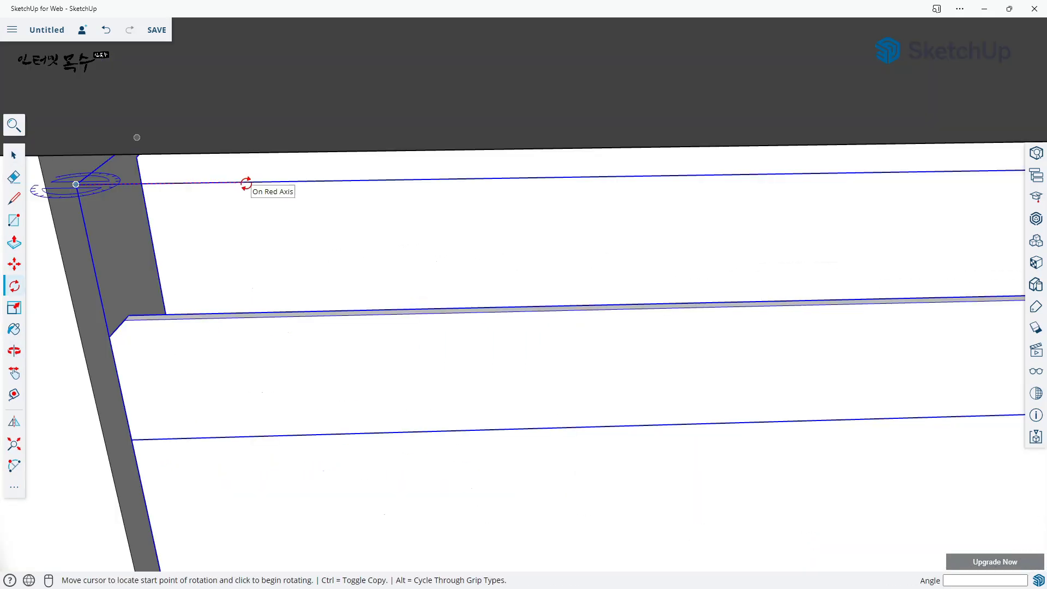
{"action": "left_click", "coordinate": [246, 184]}
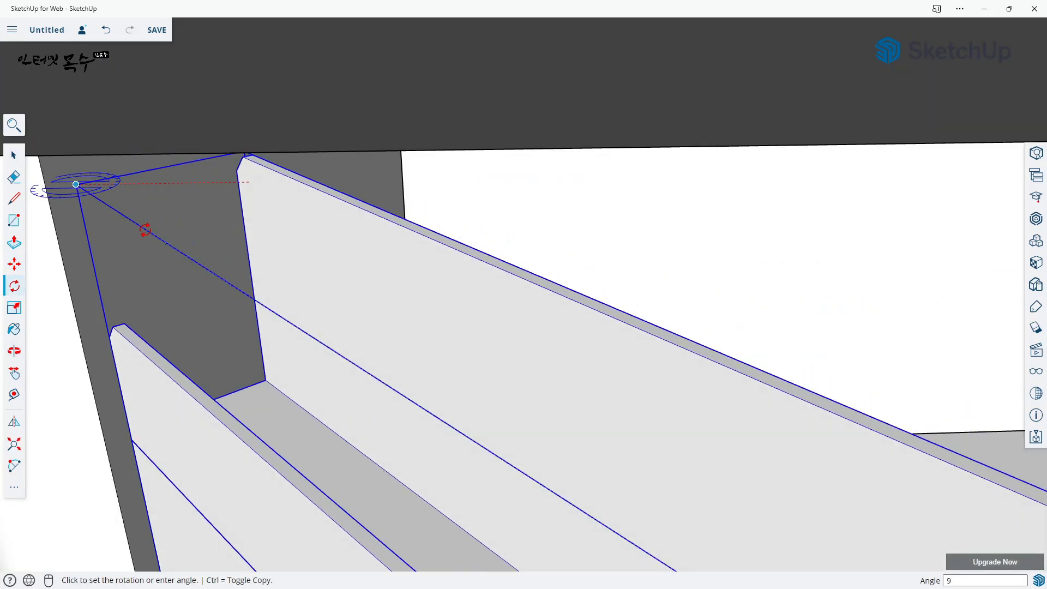
{"action": "key", "text": "Escape"}
{"action": "scroll", "coordinate": [664, 402], "scroll_direction": "down", "scroll_amount": 5}
{"action": "scroll", "coordinate": [664, 402], "scroll_direction": "down", "scroll_amount": 8}
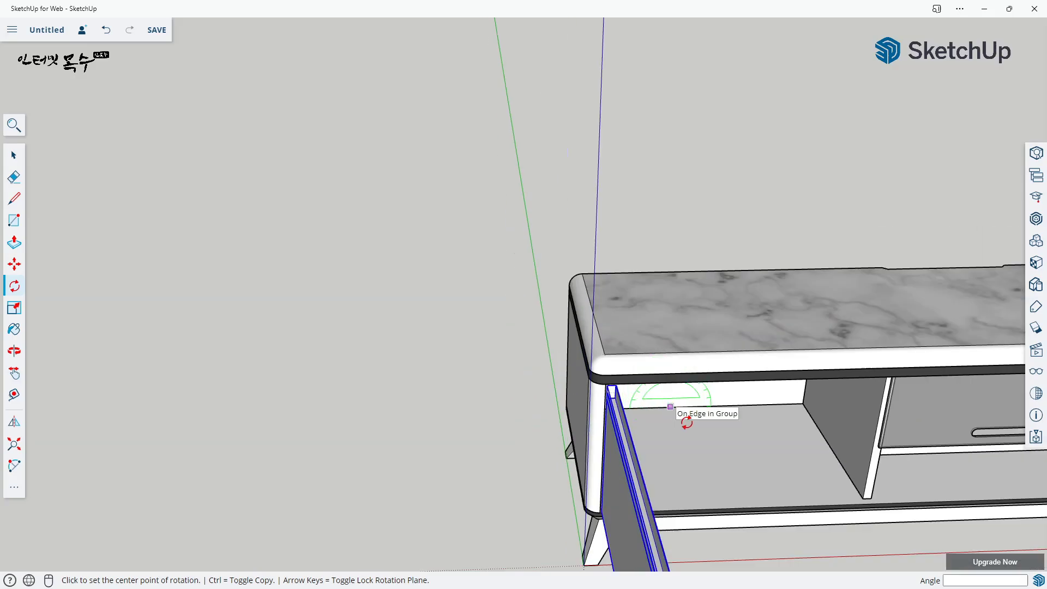
- Rotate the right door open about its outer vertical edge until it stands perpendicular to the cabinet front
{"action": "middle_click_drag", "start_coordinate": [630, 355], "coordinate": [362, 269]}
{"action": "key", "text": "space"}
{"action": "left_click", "coordinate": [594, 321]}
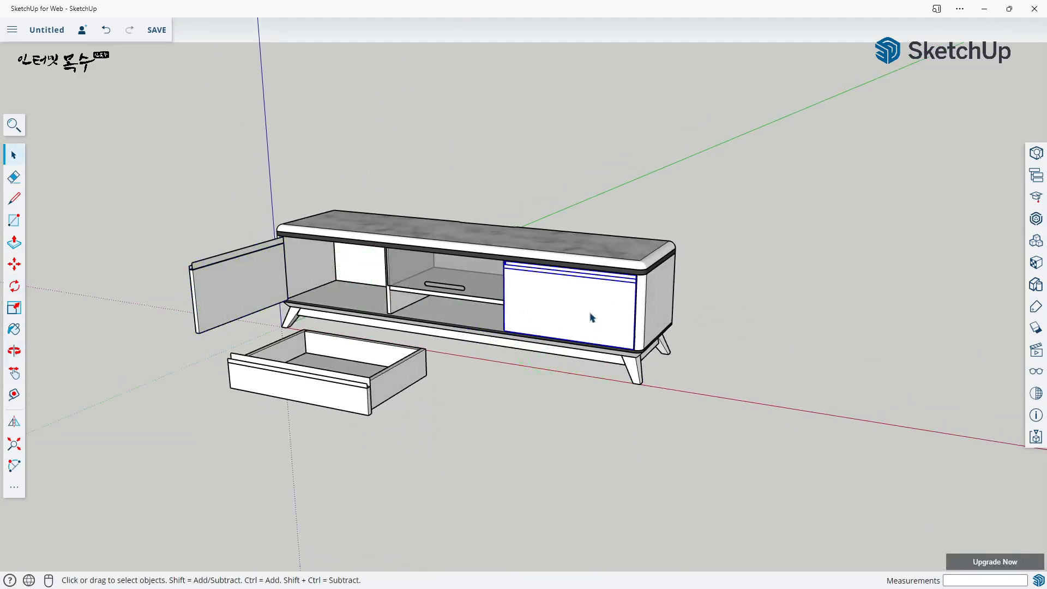
{"action": "scroll", "coordinate": [595, 320], "scroll_direction": "up", "scroll_amount": 5}
{"action": "scroll", "coordinate": [646, 291], "scroll_direction": "up", "scroll_amount": 5}
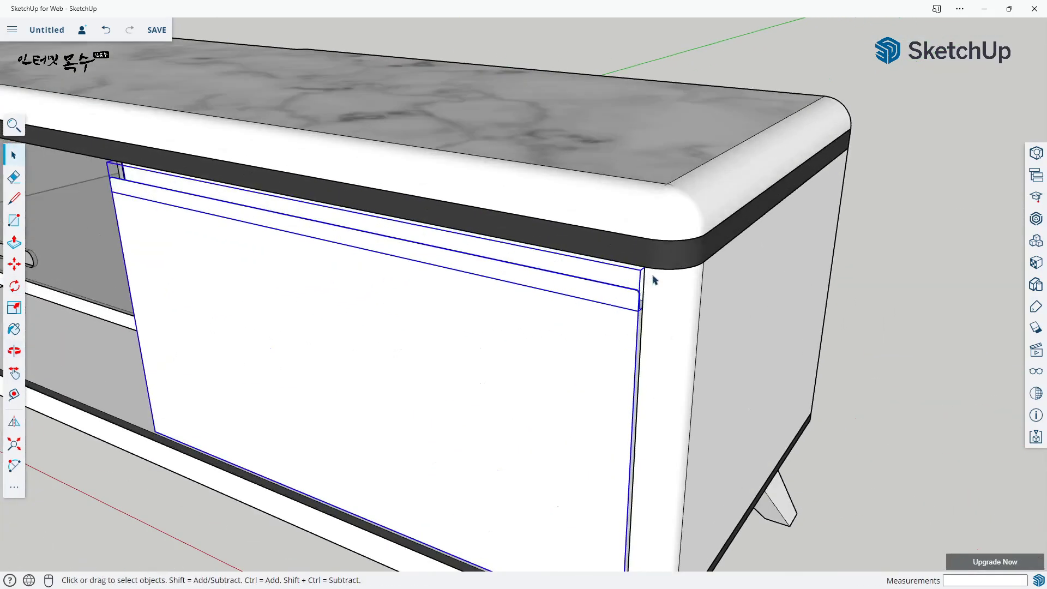
{"action": "middle_click_drag", "start_coordinate": [640, 280], "coordinate": [611, 301]}
{"action": "scroll", "coordinate": [611, 303], "scroll_direction": "up", "scroll_amount": 1}
{"action": "key", "text": "q"}
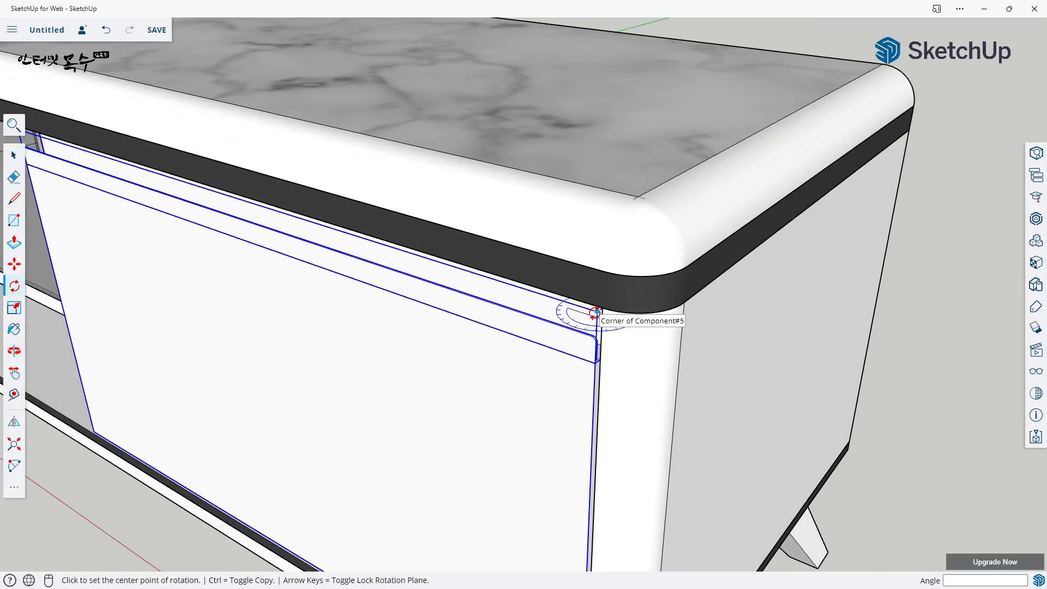
{"action": "left_click", "coordinate": [595, 312]}
{"action": "left_click", "coordinate": [516, 286]}
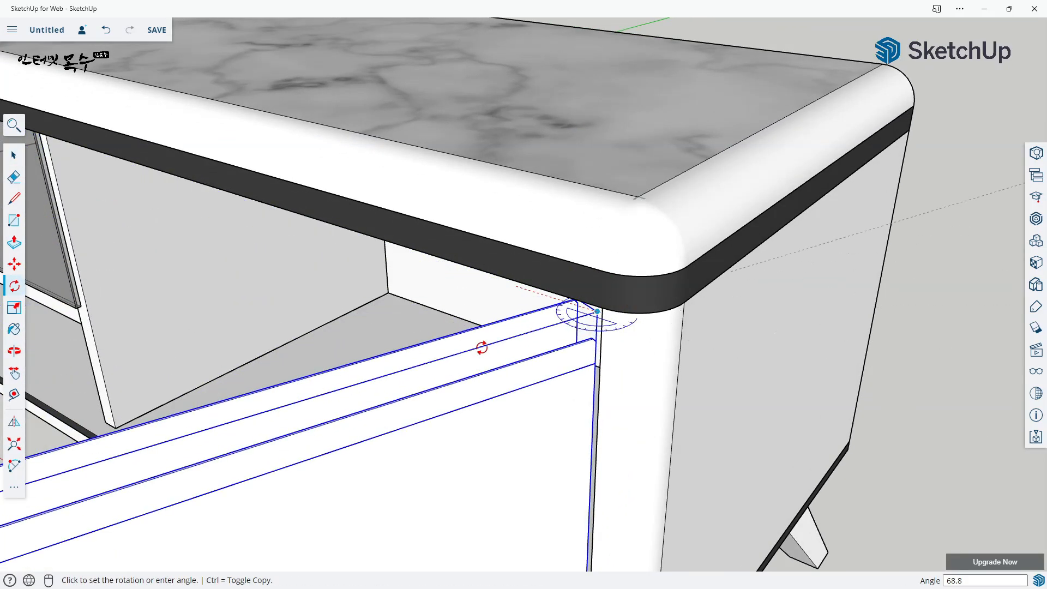
{"action": "left_click", "coordinate": [481, 347]}
{"action": "key", "text": "space"}
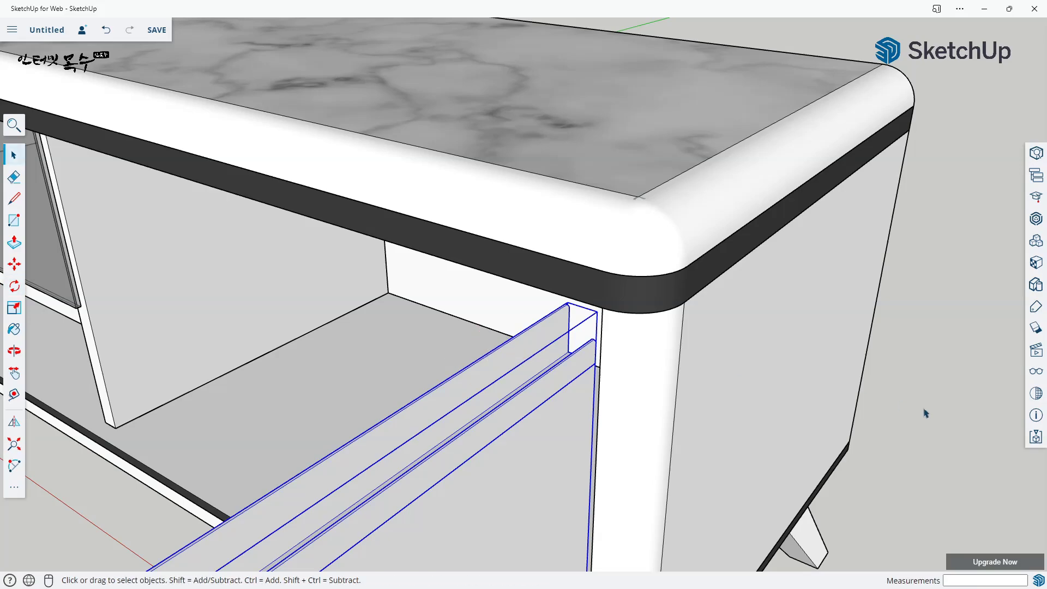
{"action": "key", "text": "Escape"}
- Examine the whole cabinet from its front right corner with the drawer pulled out and both doors open
{"action": "scroll", "coordinate": [800, 388], "scroll_direction": "down", "scroll_amount": 5}
{"action": "scroll", "coordinate": [704, 426], "scroll_direction": "down", "scroll_amount": 5}
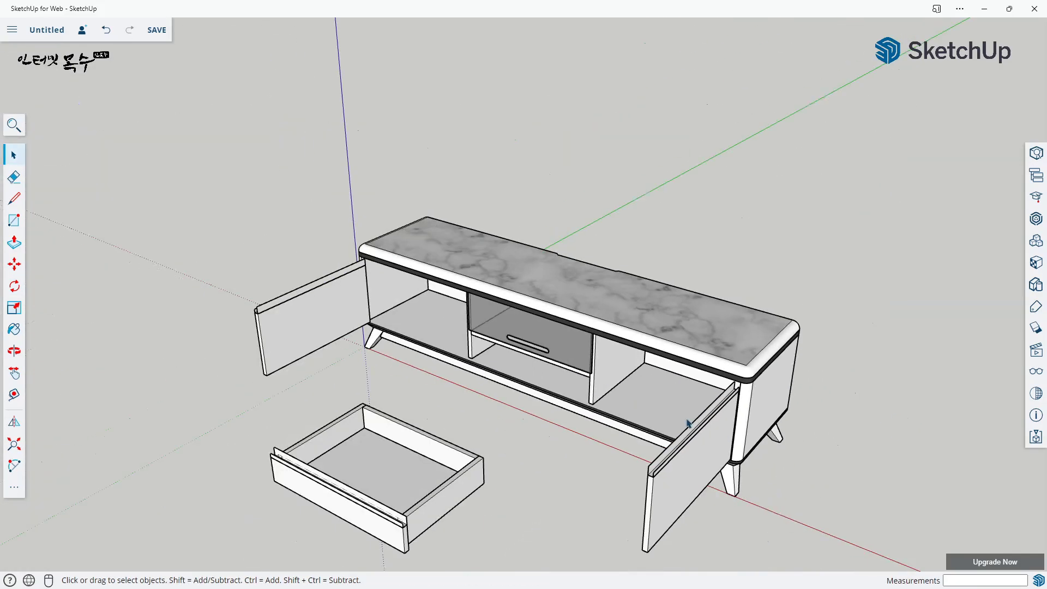
{"action": "middle_click_drag", "start_coordinate": [704, 425], "coordinate": [578, 339]}
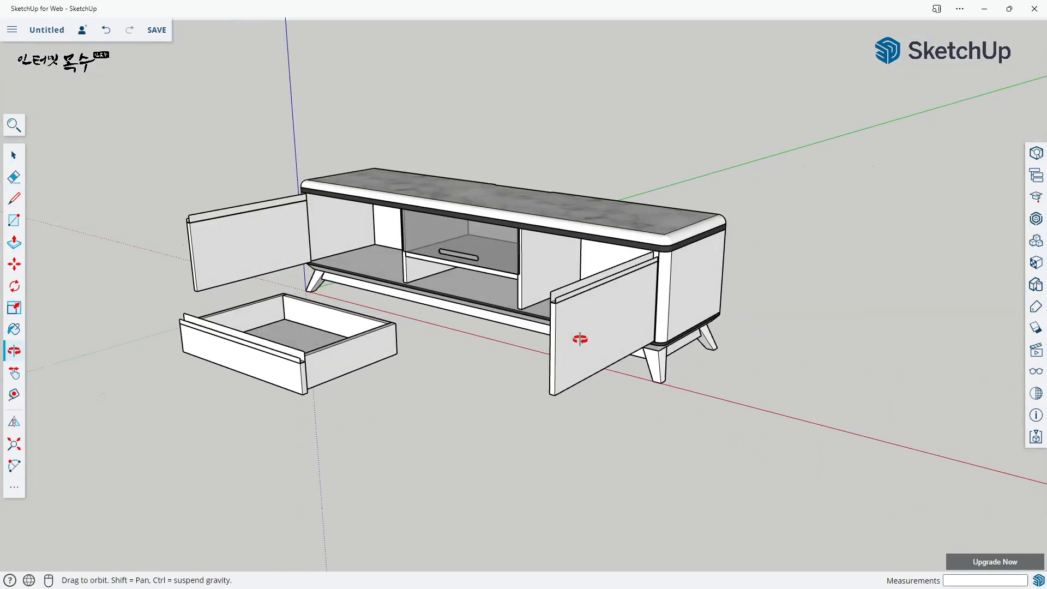
{"action": "scroll", "coordinate": [591, 351], "scroll_direction": "up", "scroll_amount": 5}
{"action": "left_click_drag", "start_coordinate": [564, 332], "coordinate": [635, 328]}
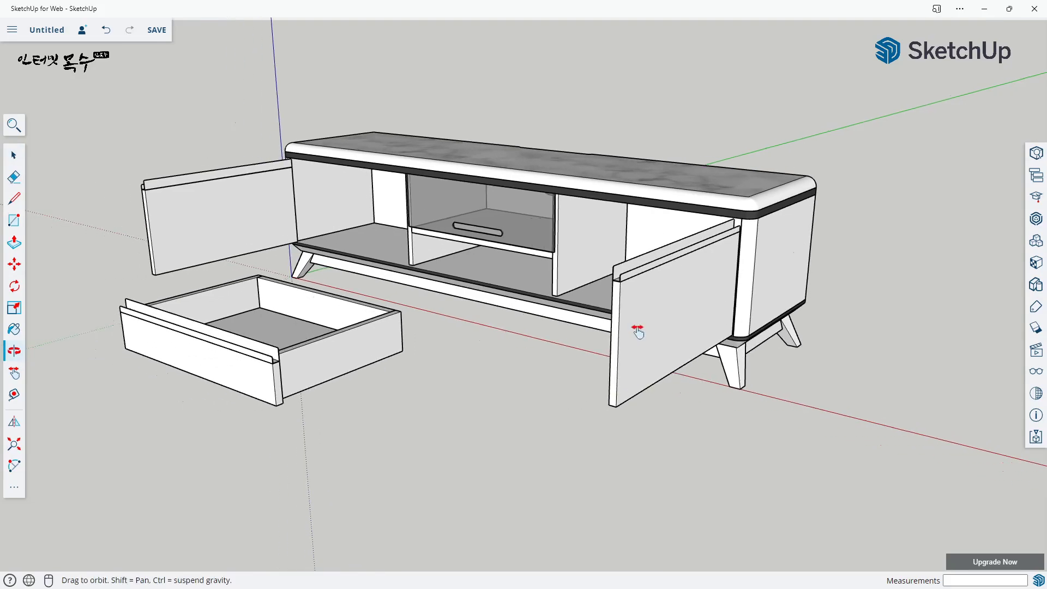
{"action": "left_click_drag", "start_coordinate": [713, 386], "coordinate": [654, 352]}
{"action": "key", "text": "space"}
{"action": "key", "text": "o"}
{"action": "middle_click_drag", "start_coordinate": [654, 352], "coordinate": [712, 390], "text": "shift"}
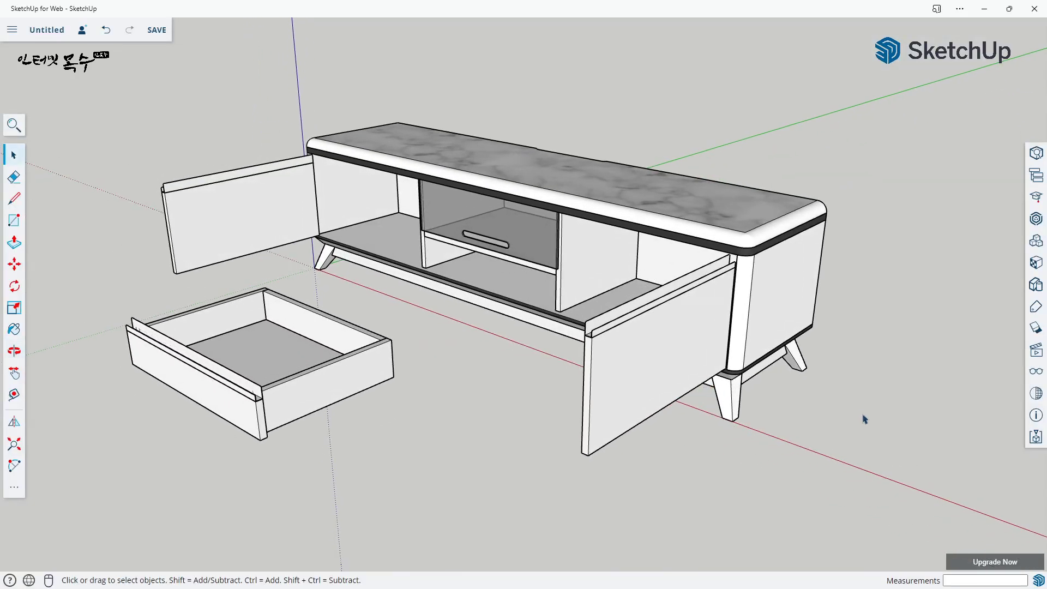